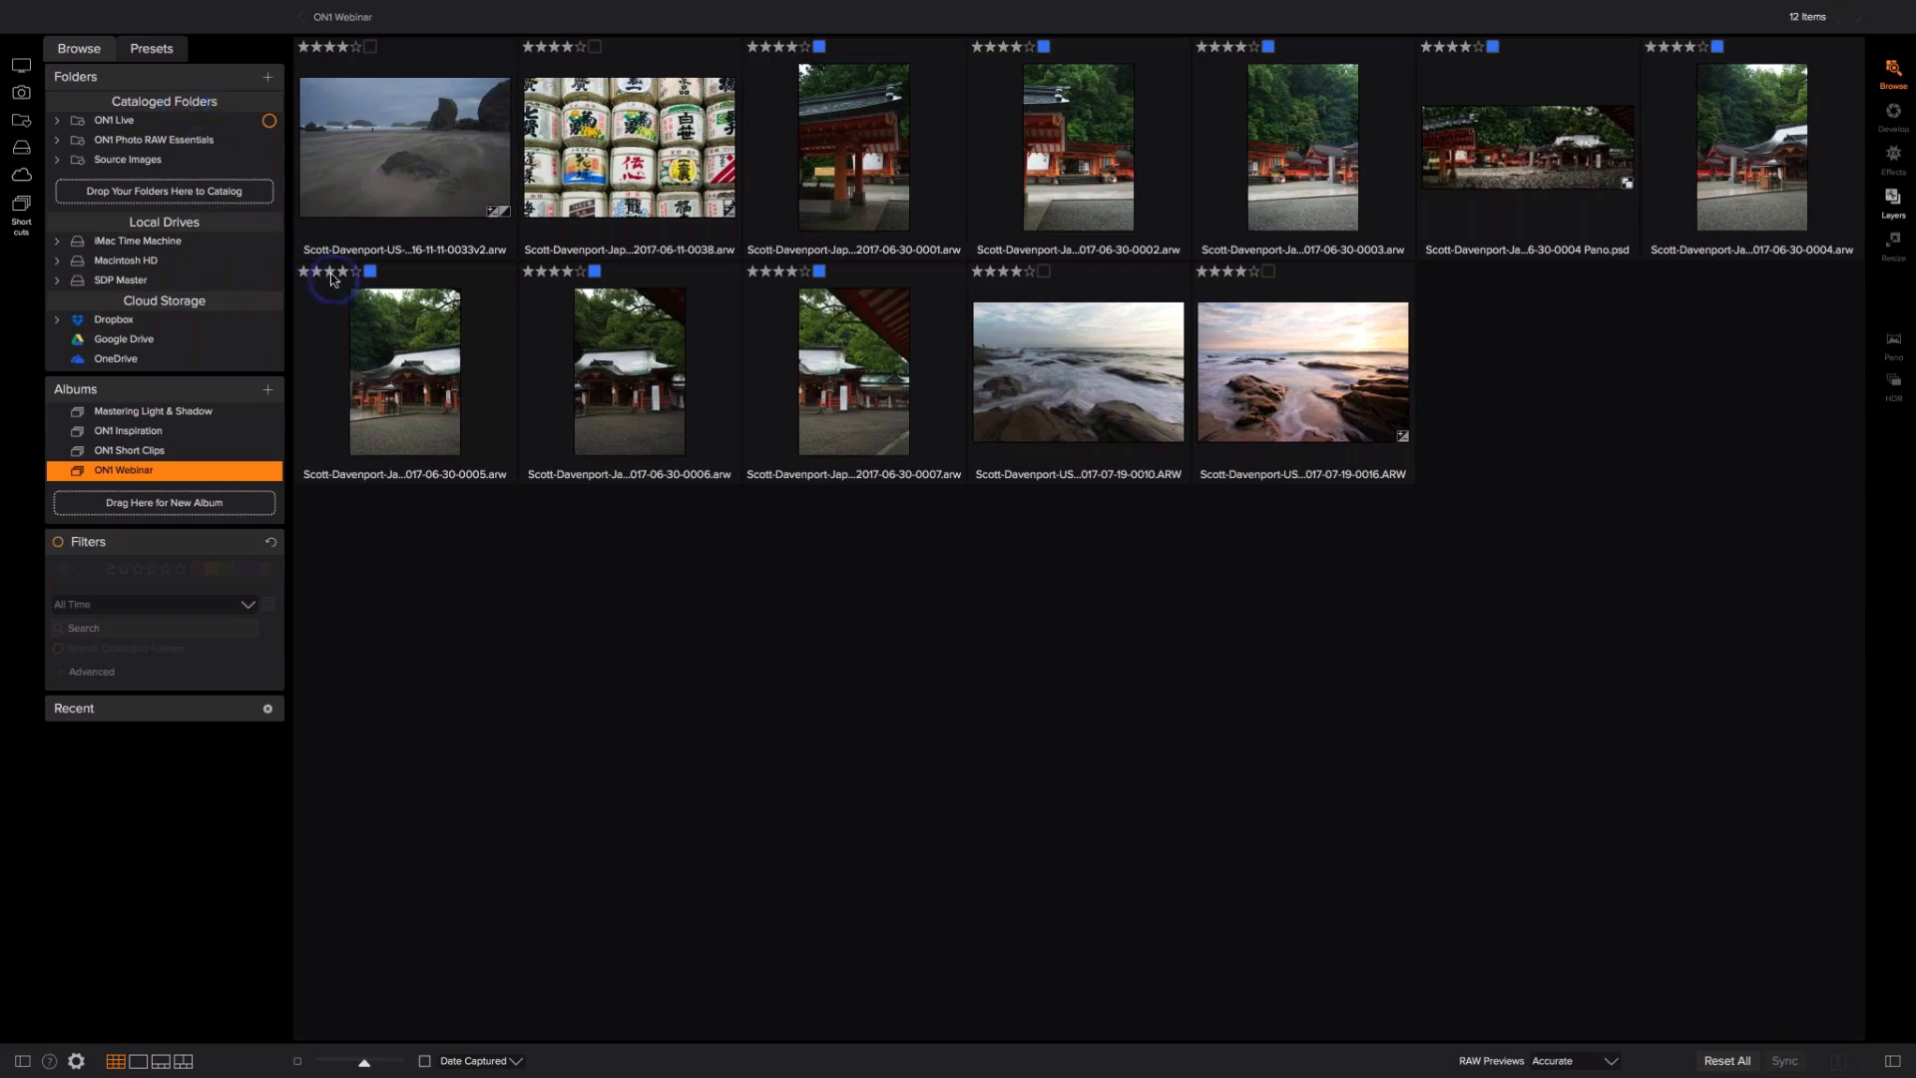
Step: Look through the ON1 Live and ON1 Photo RAW Essentials cataloged folders, open the La Jolla folder, and return to the ON1 Webinar album
click(125, 122)
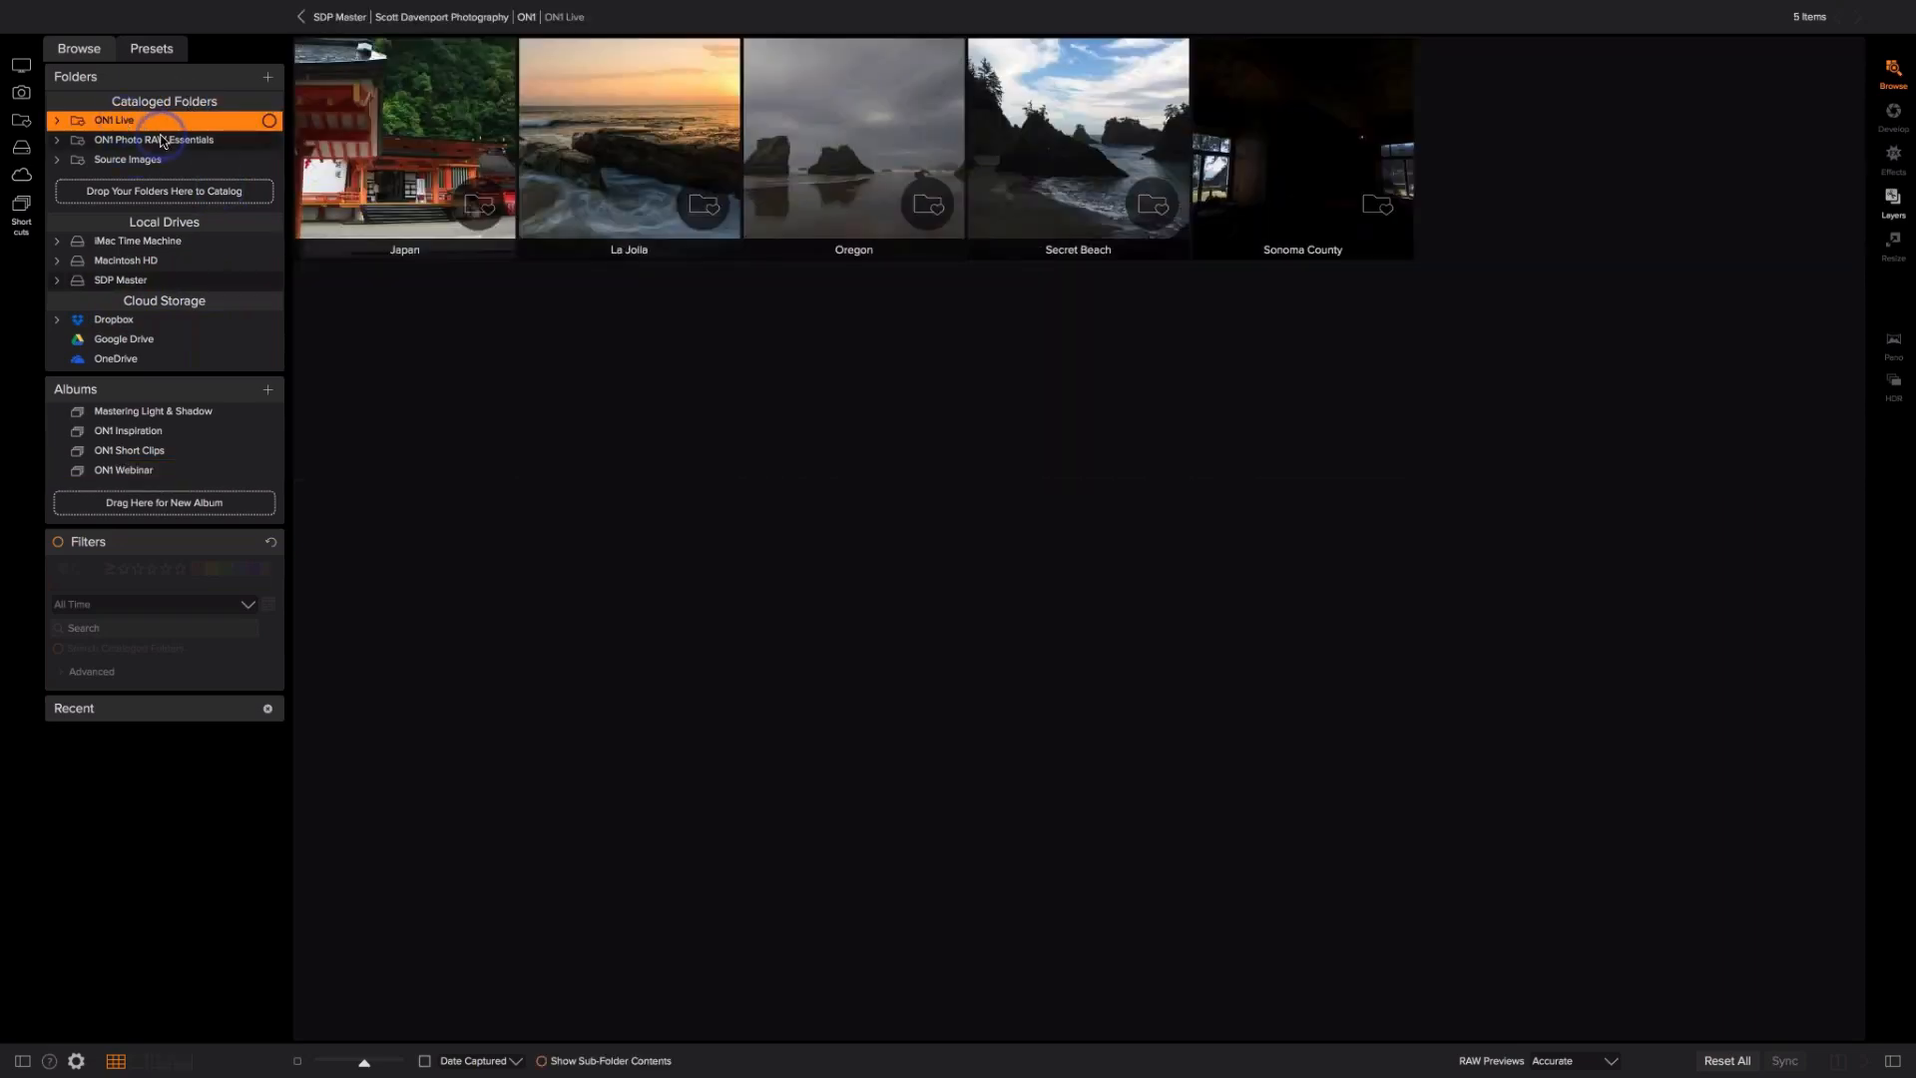
click(160, 140)
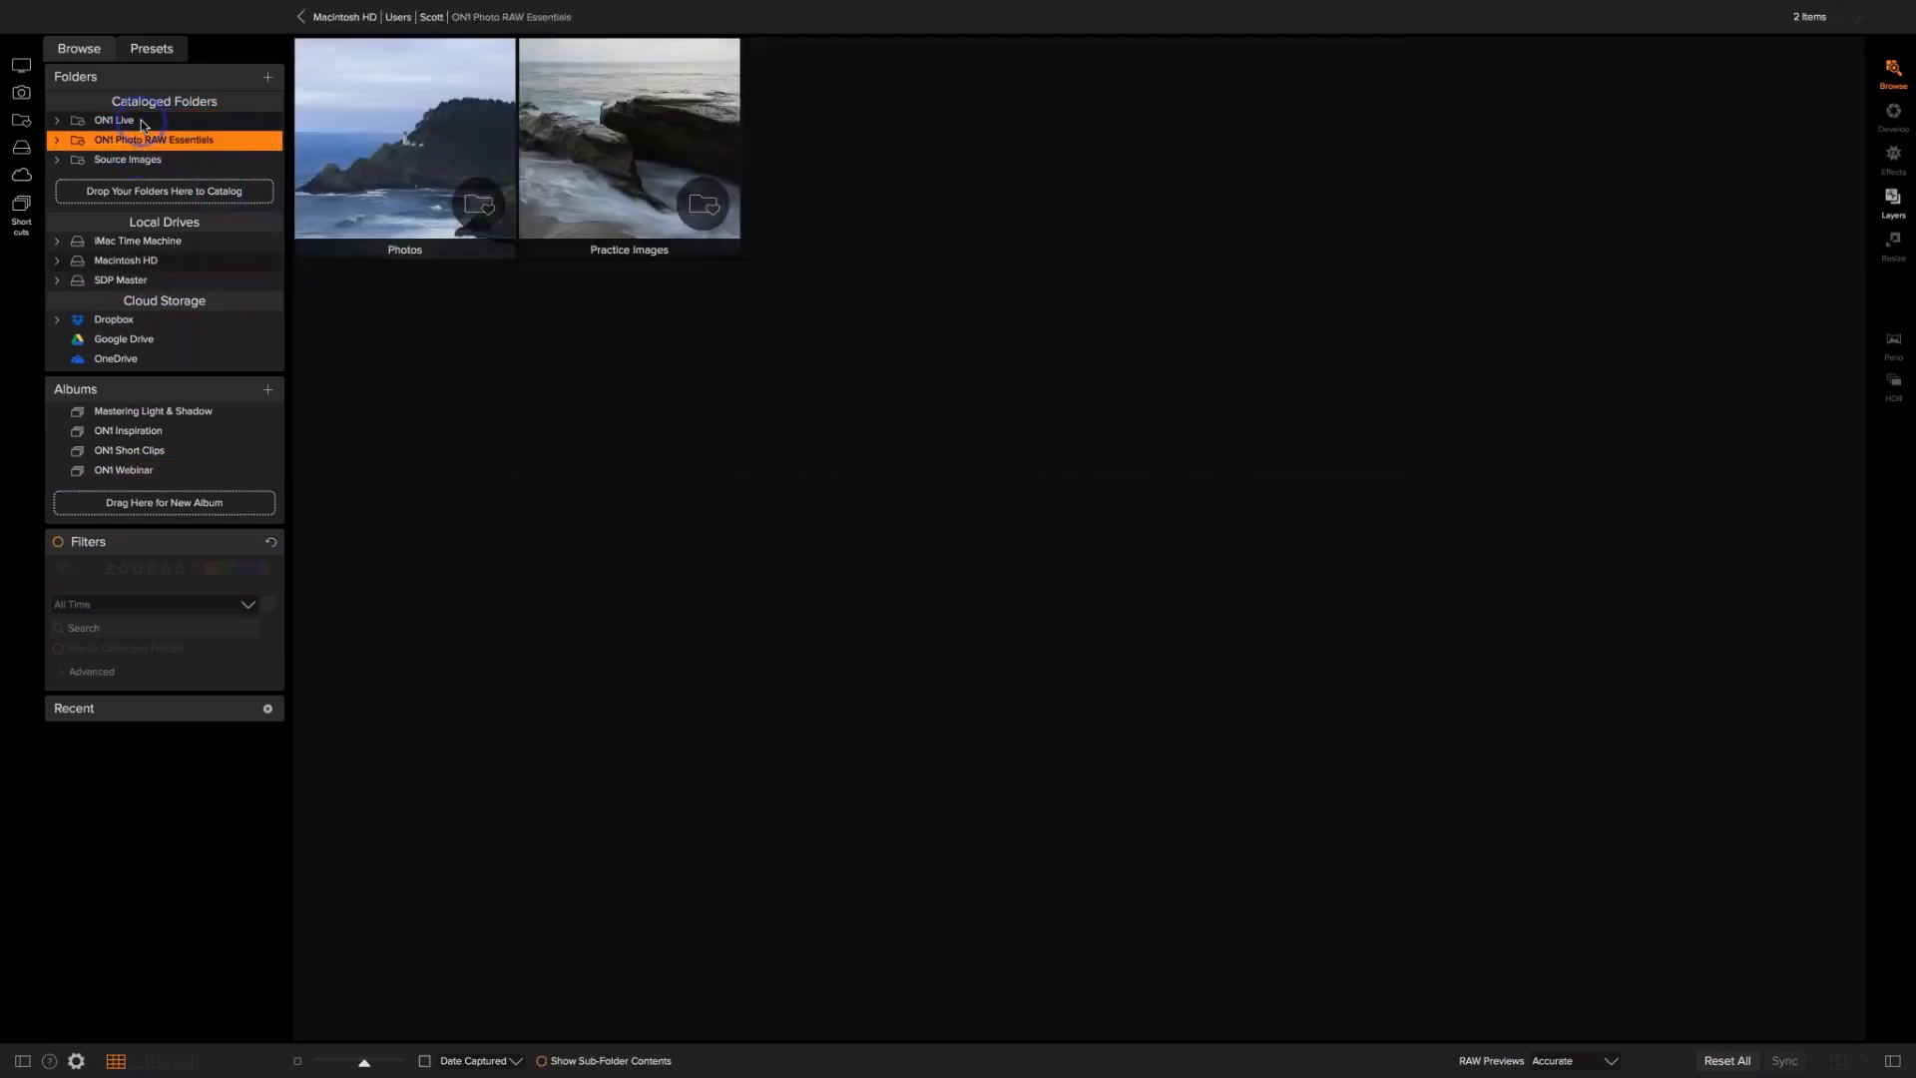
click(155, 121)
double_click(635, 156)
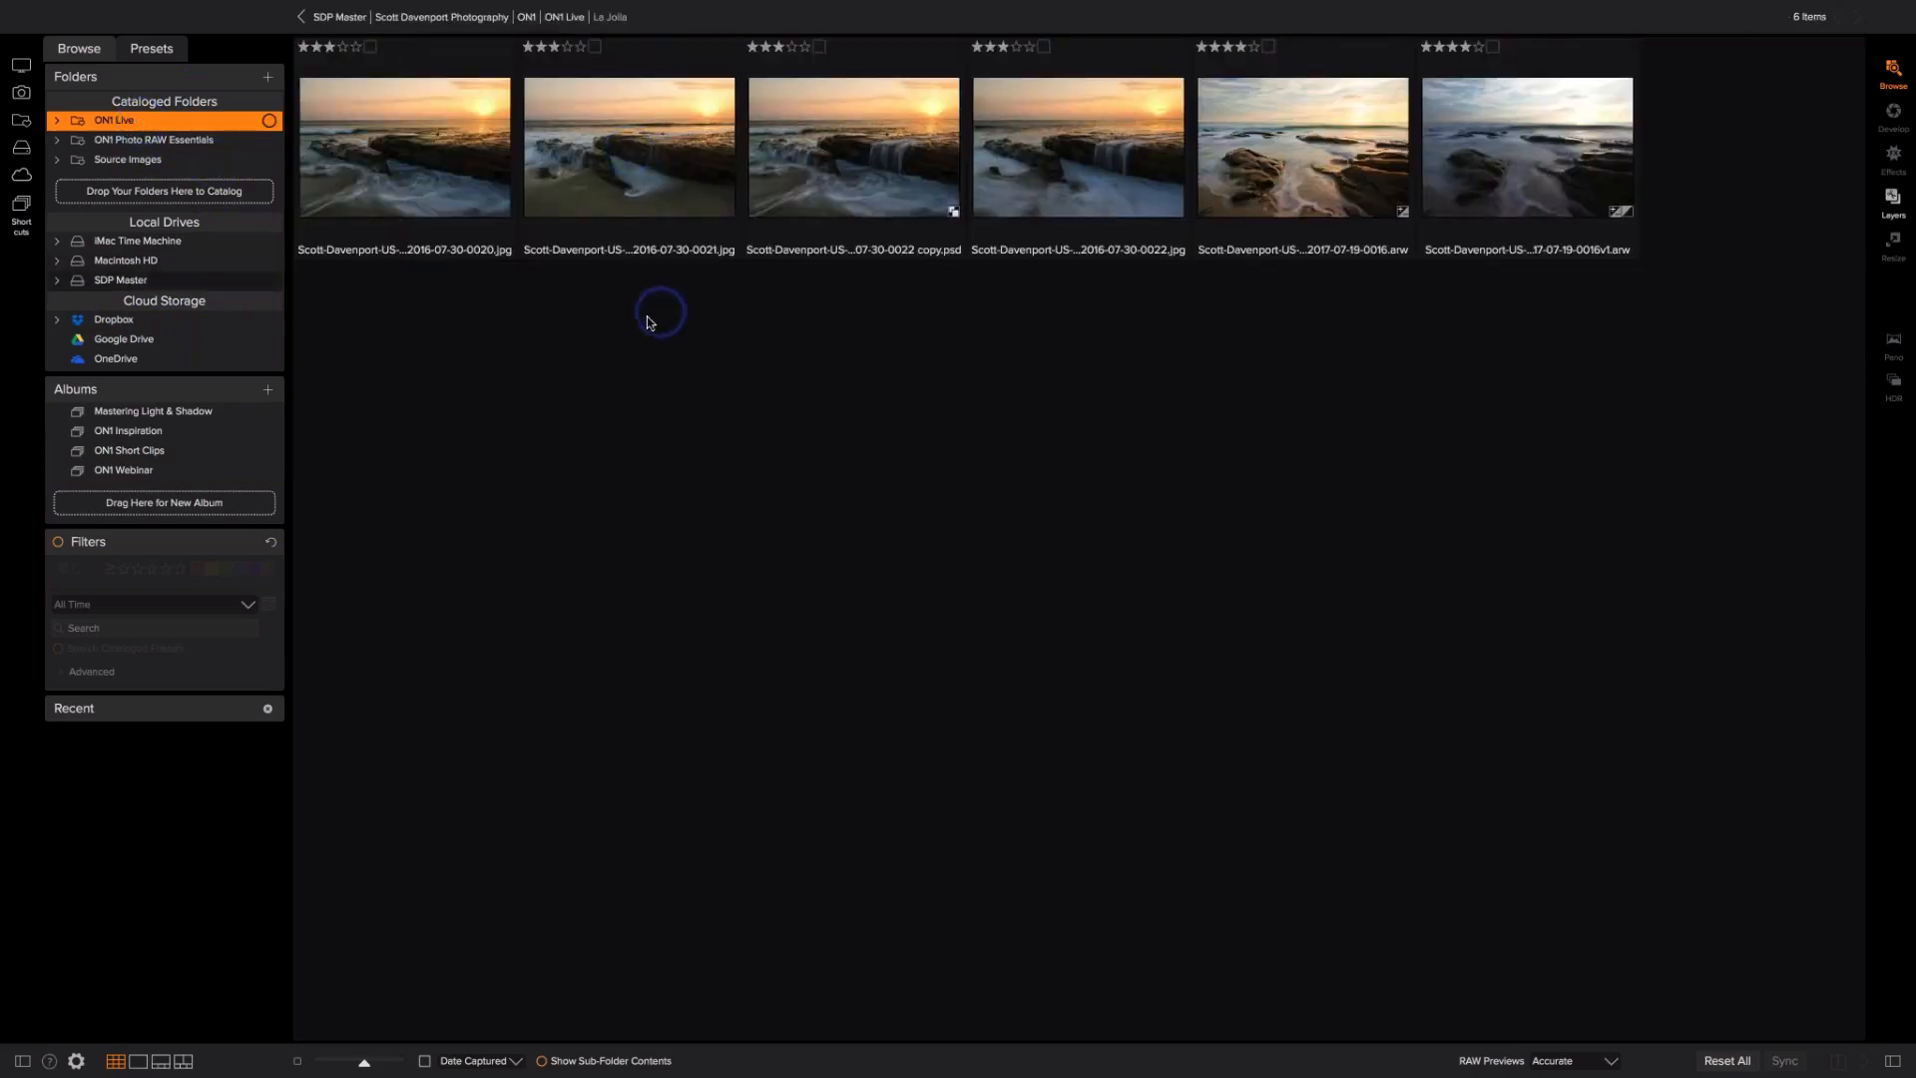
click(155, 471)
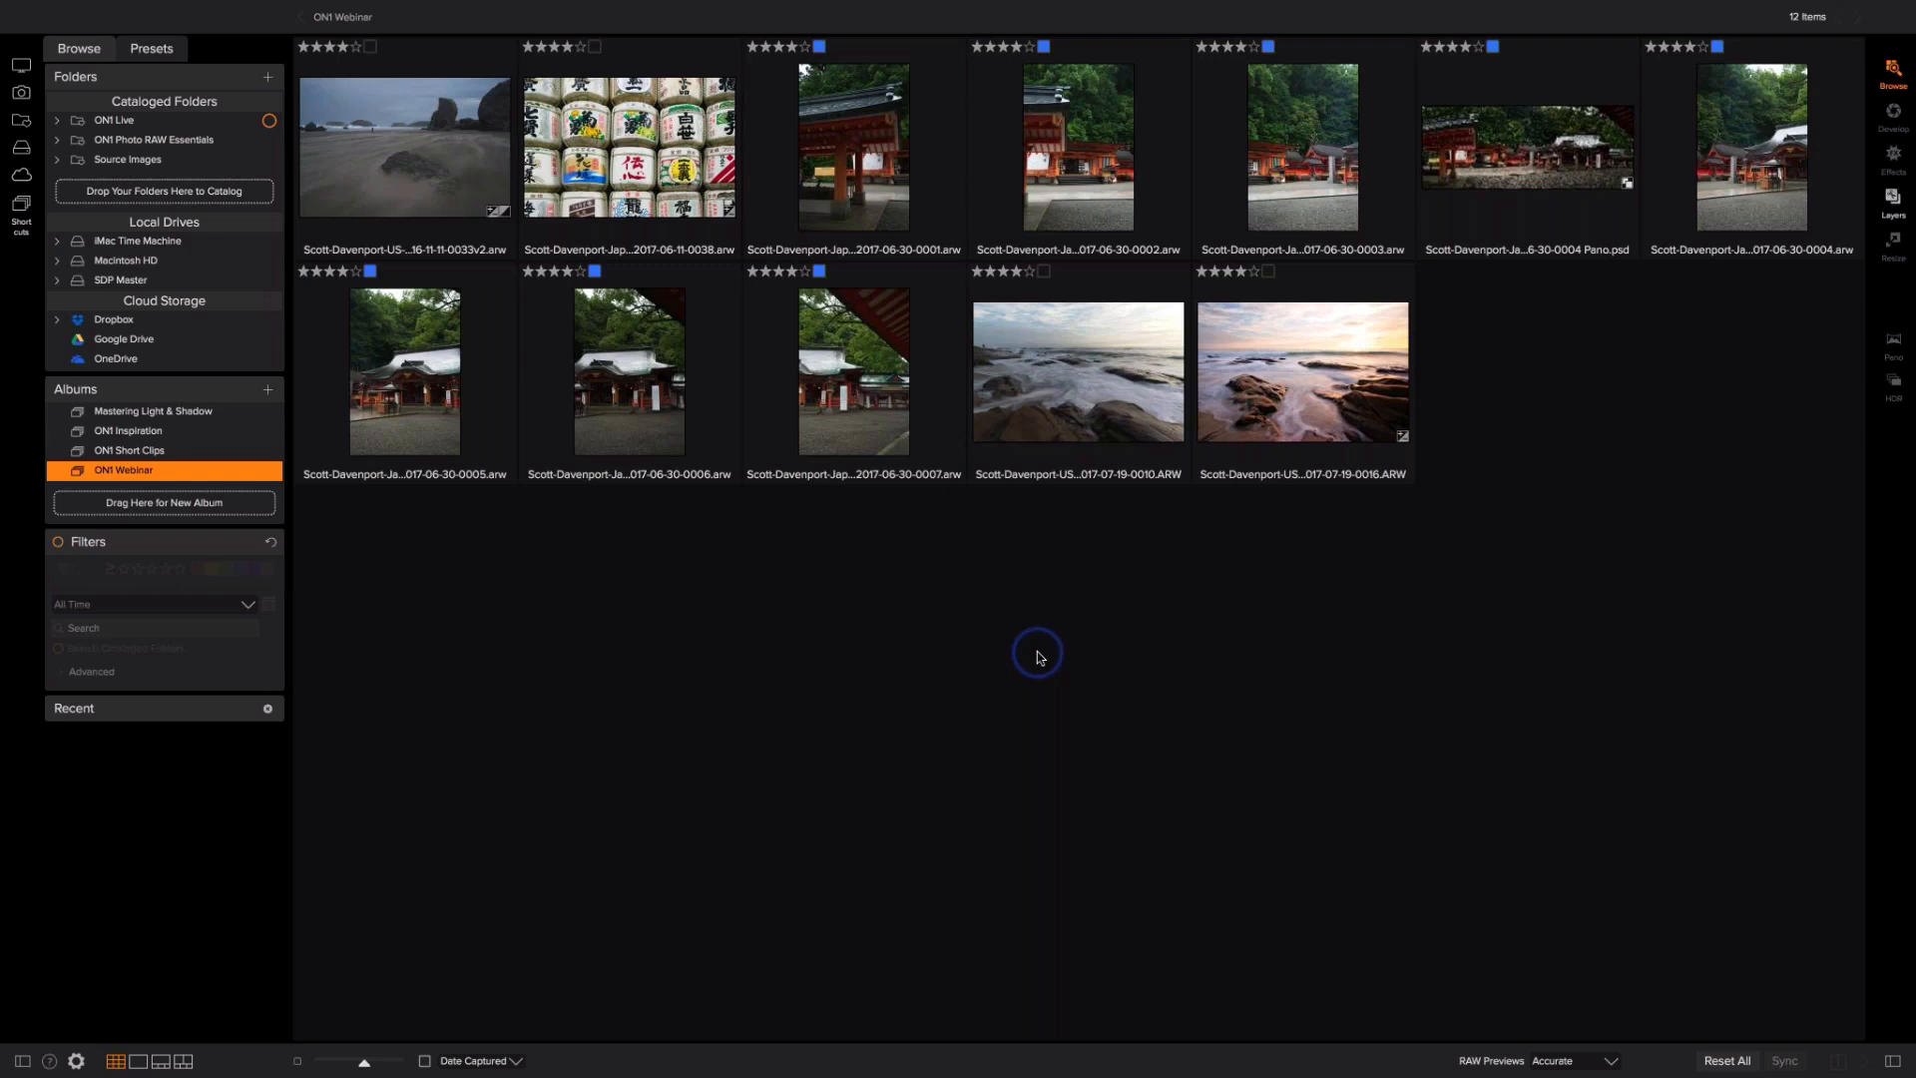
Step: Open the sake barrels photo and apply the Old News preset from the Traveler Pack, chosen from its full preview grid
click(647, 170)
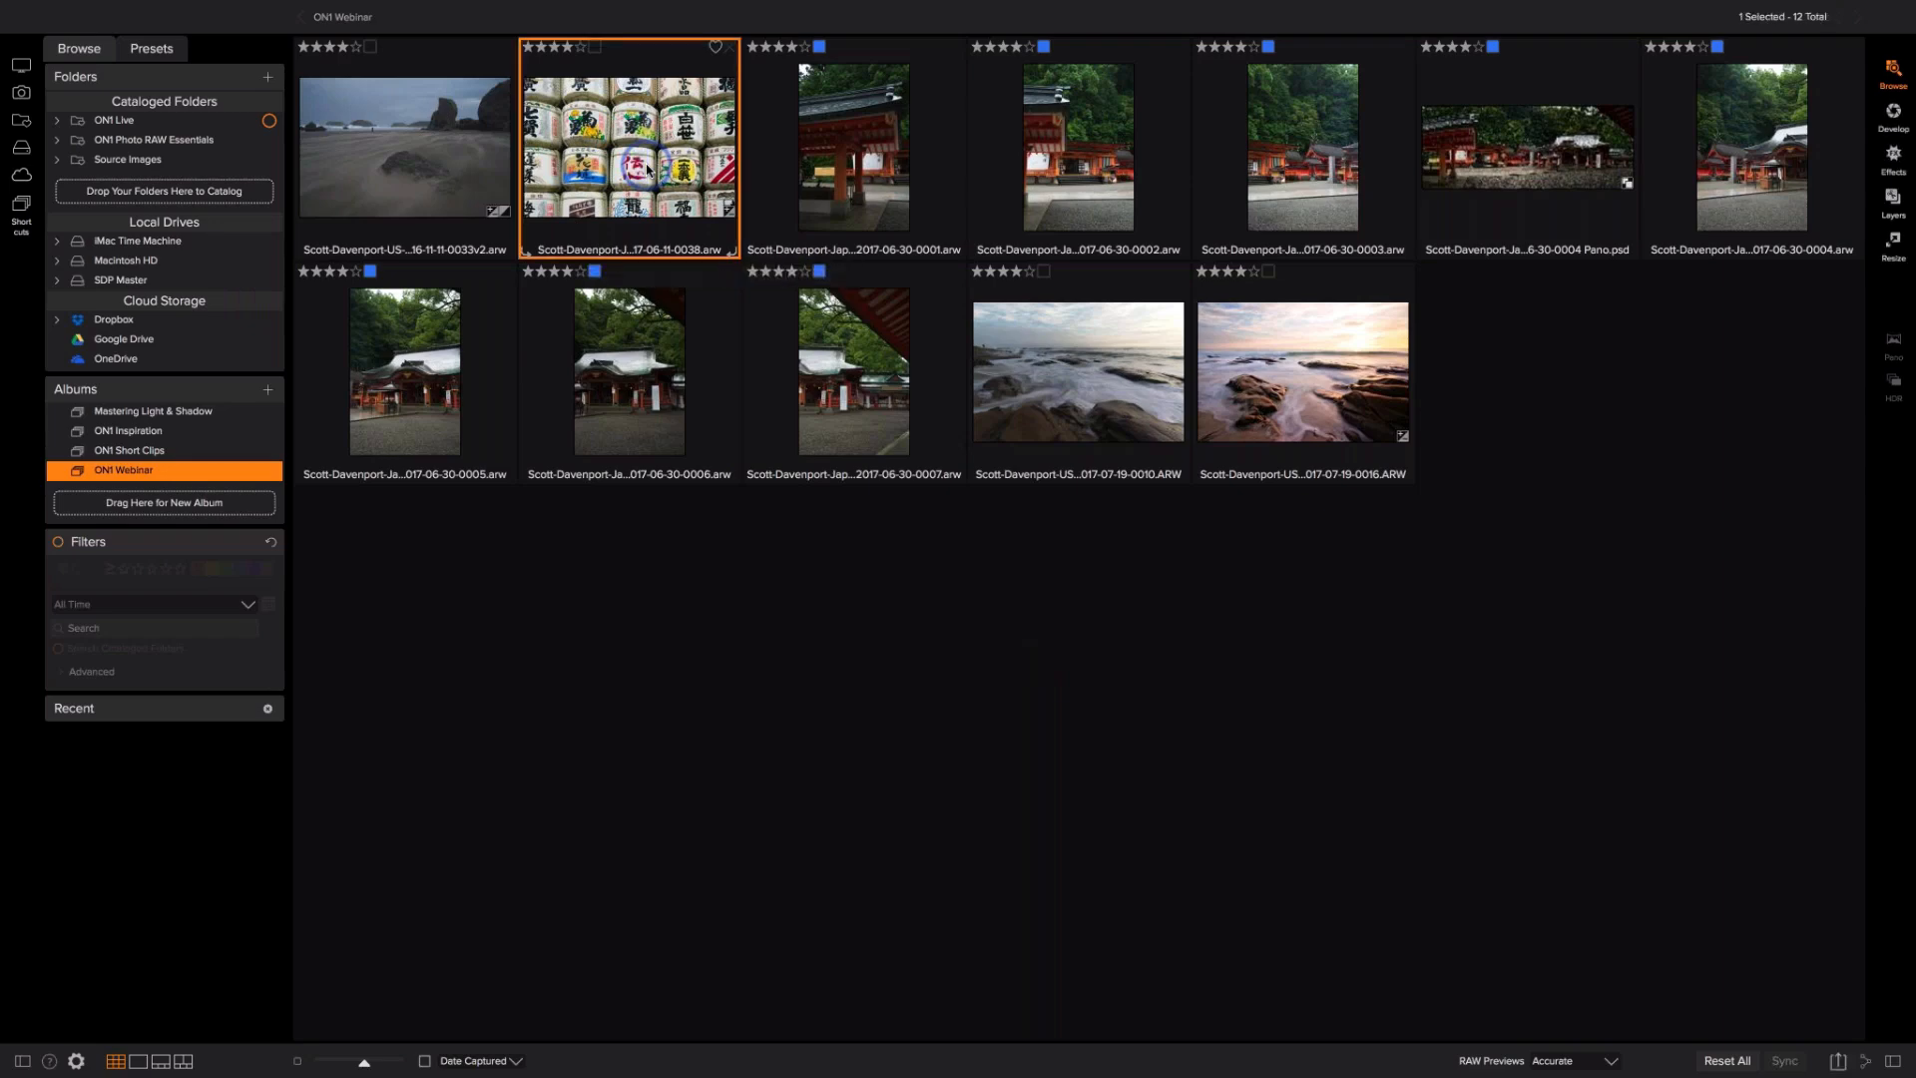
double_click(648, 170)
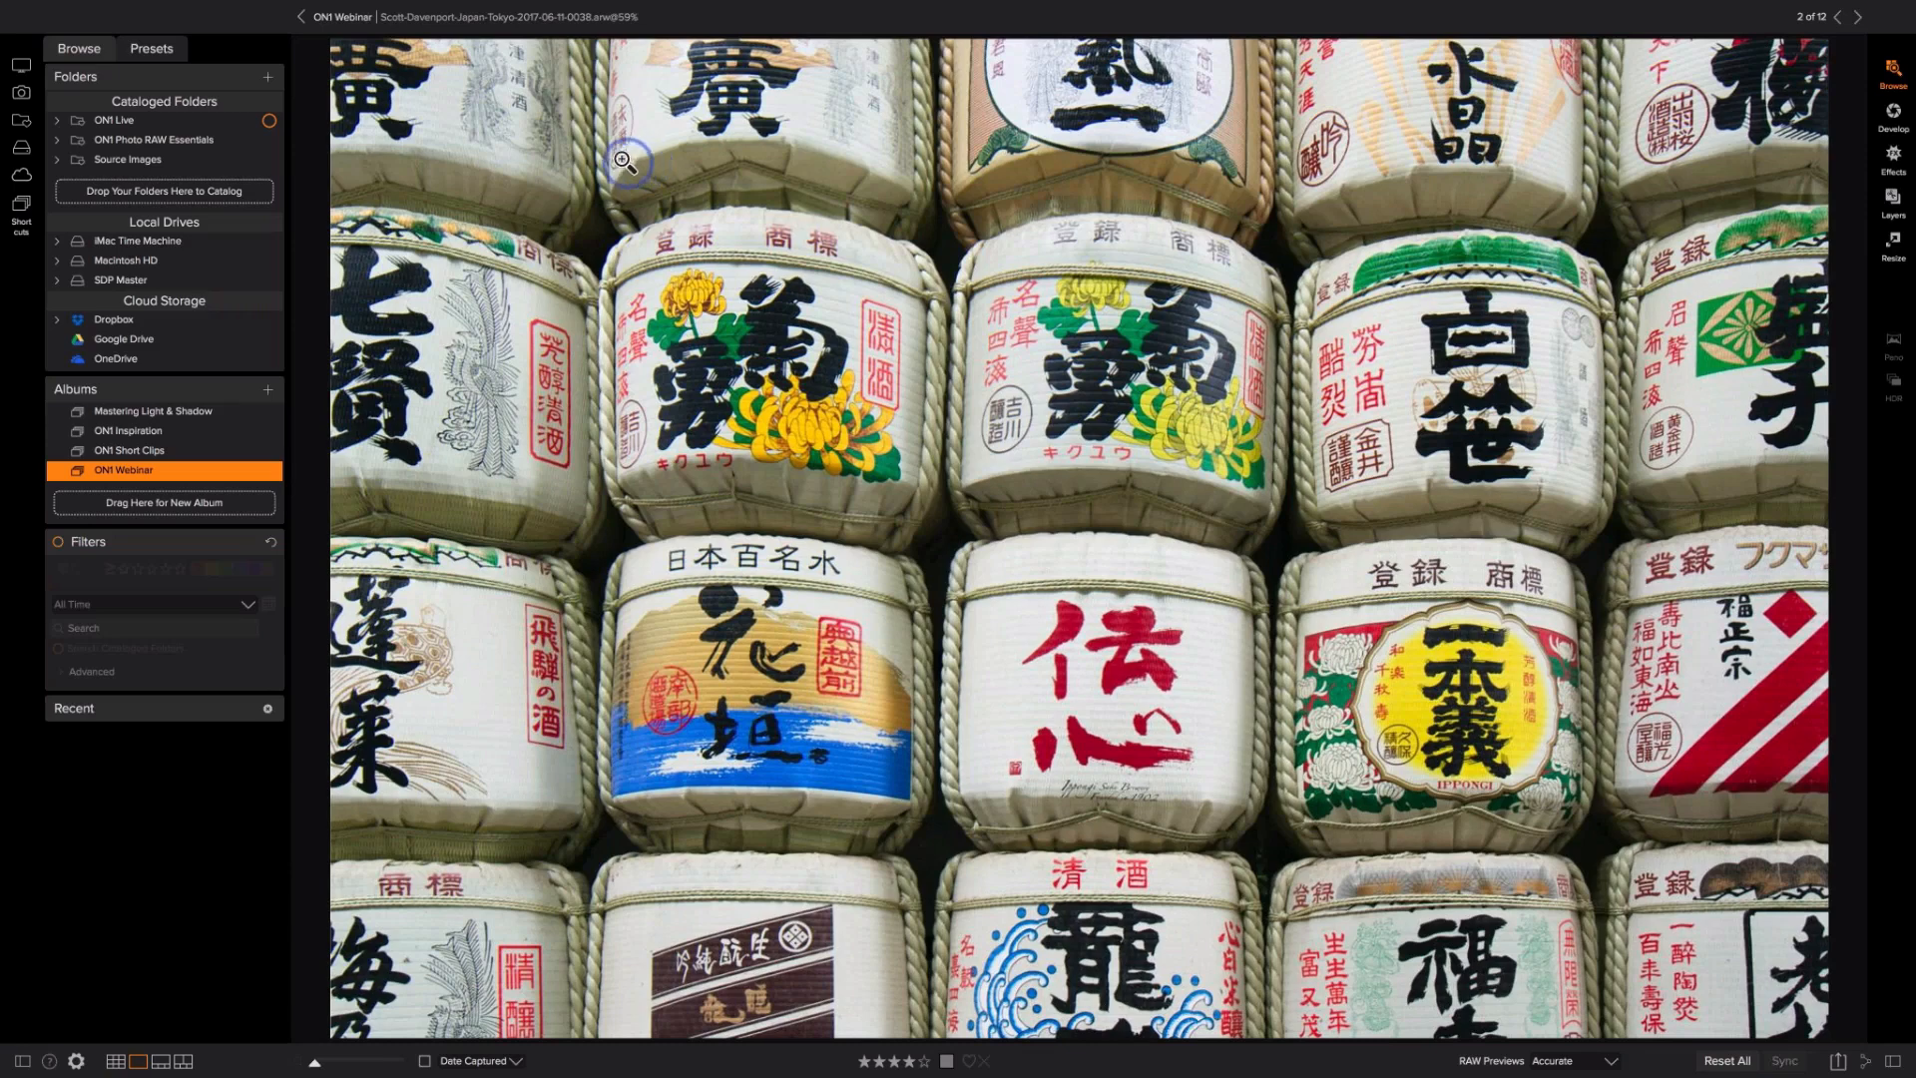
click(152, 52)
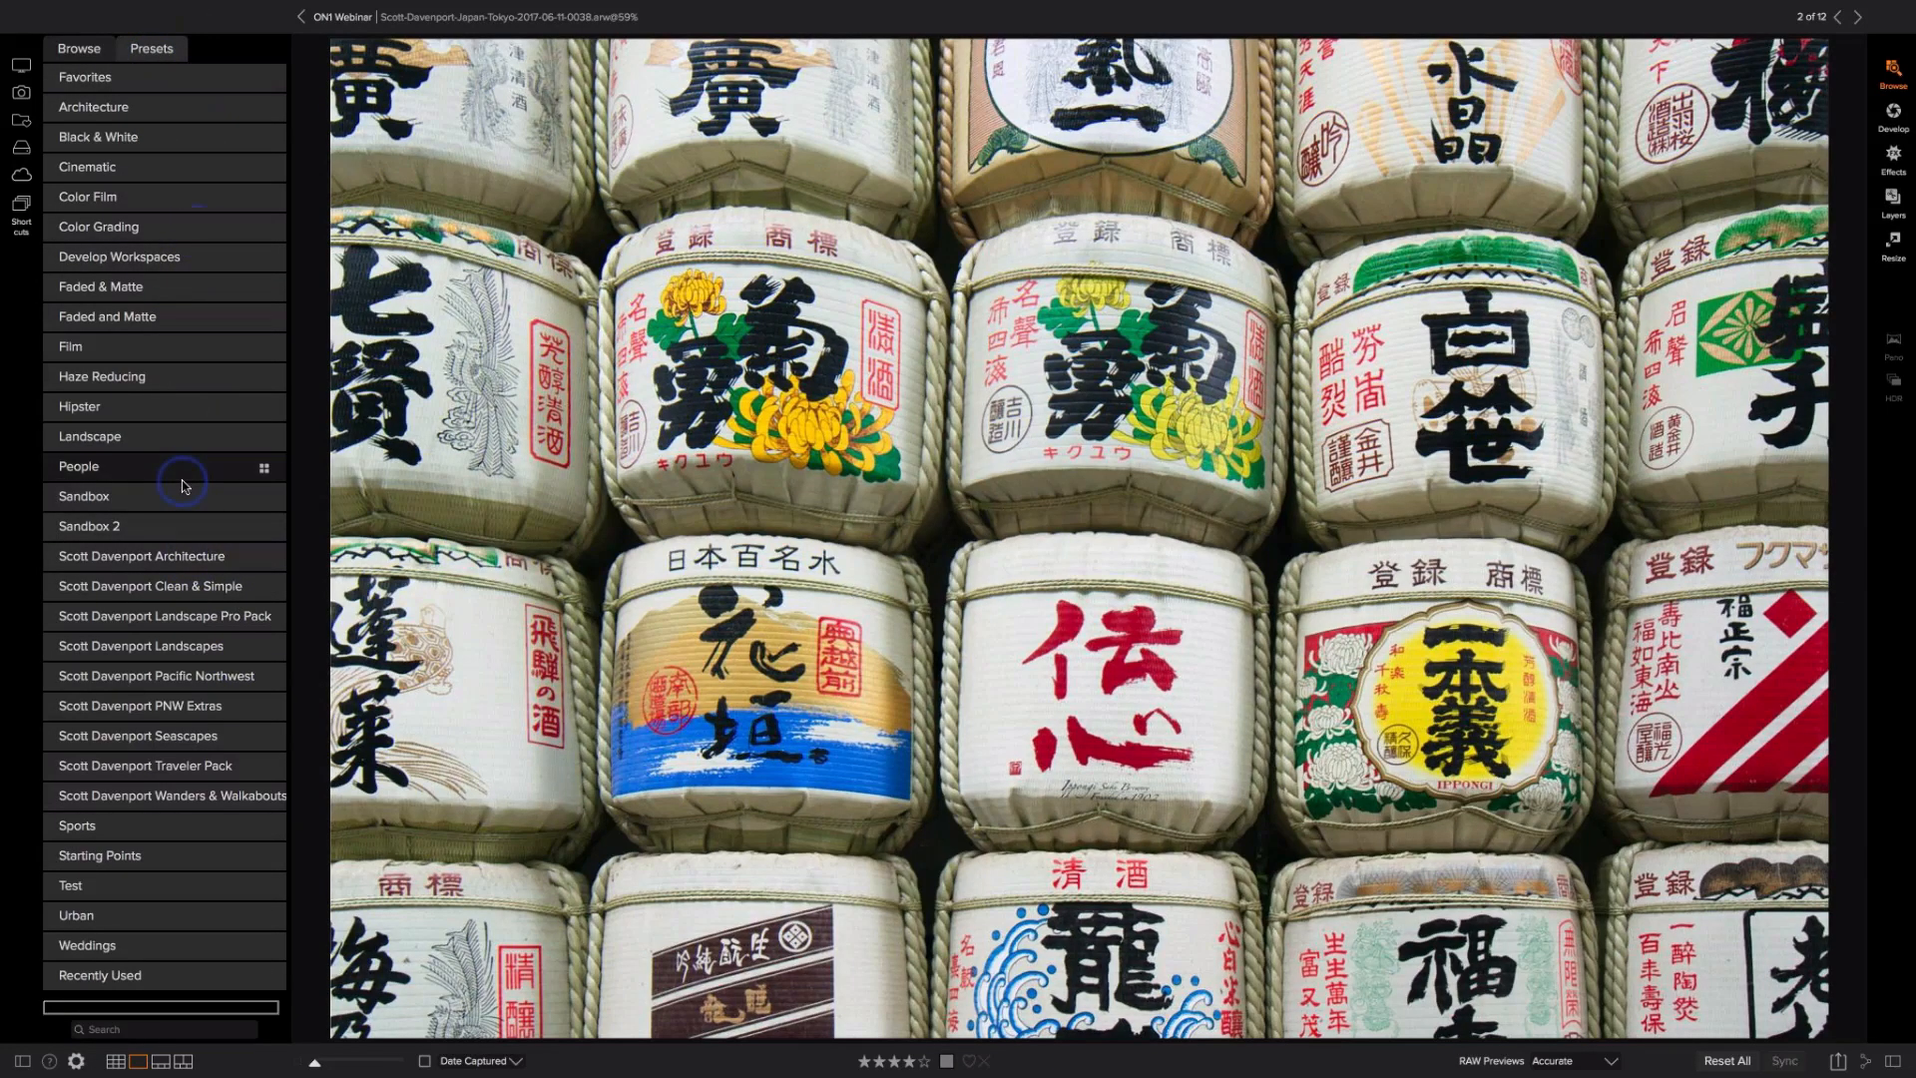
click(265, 769)
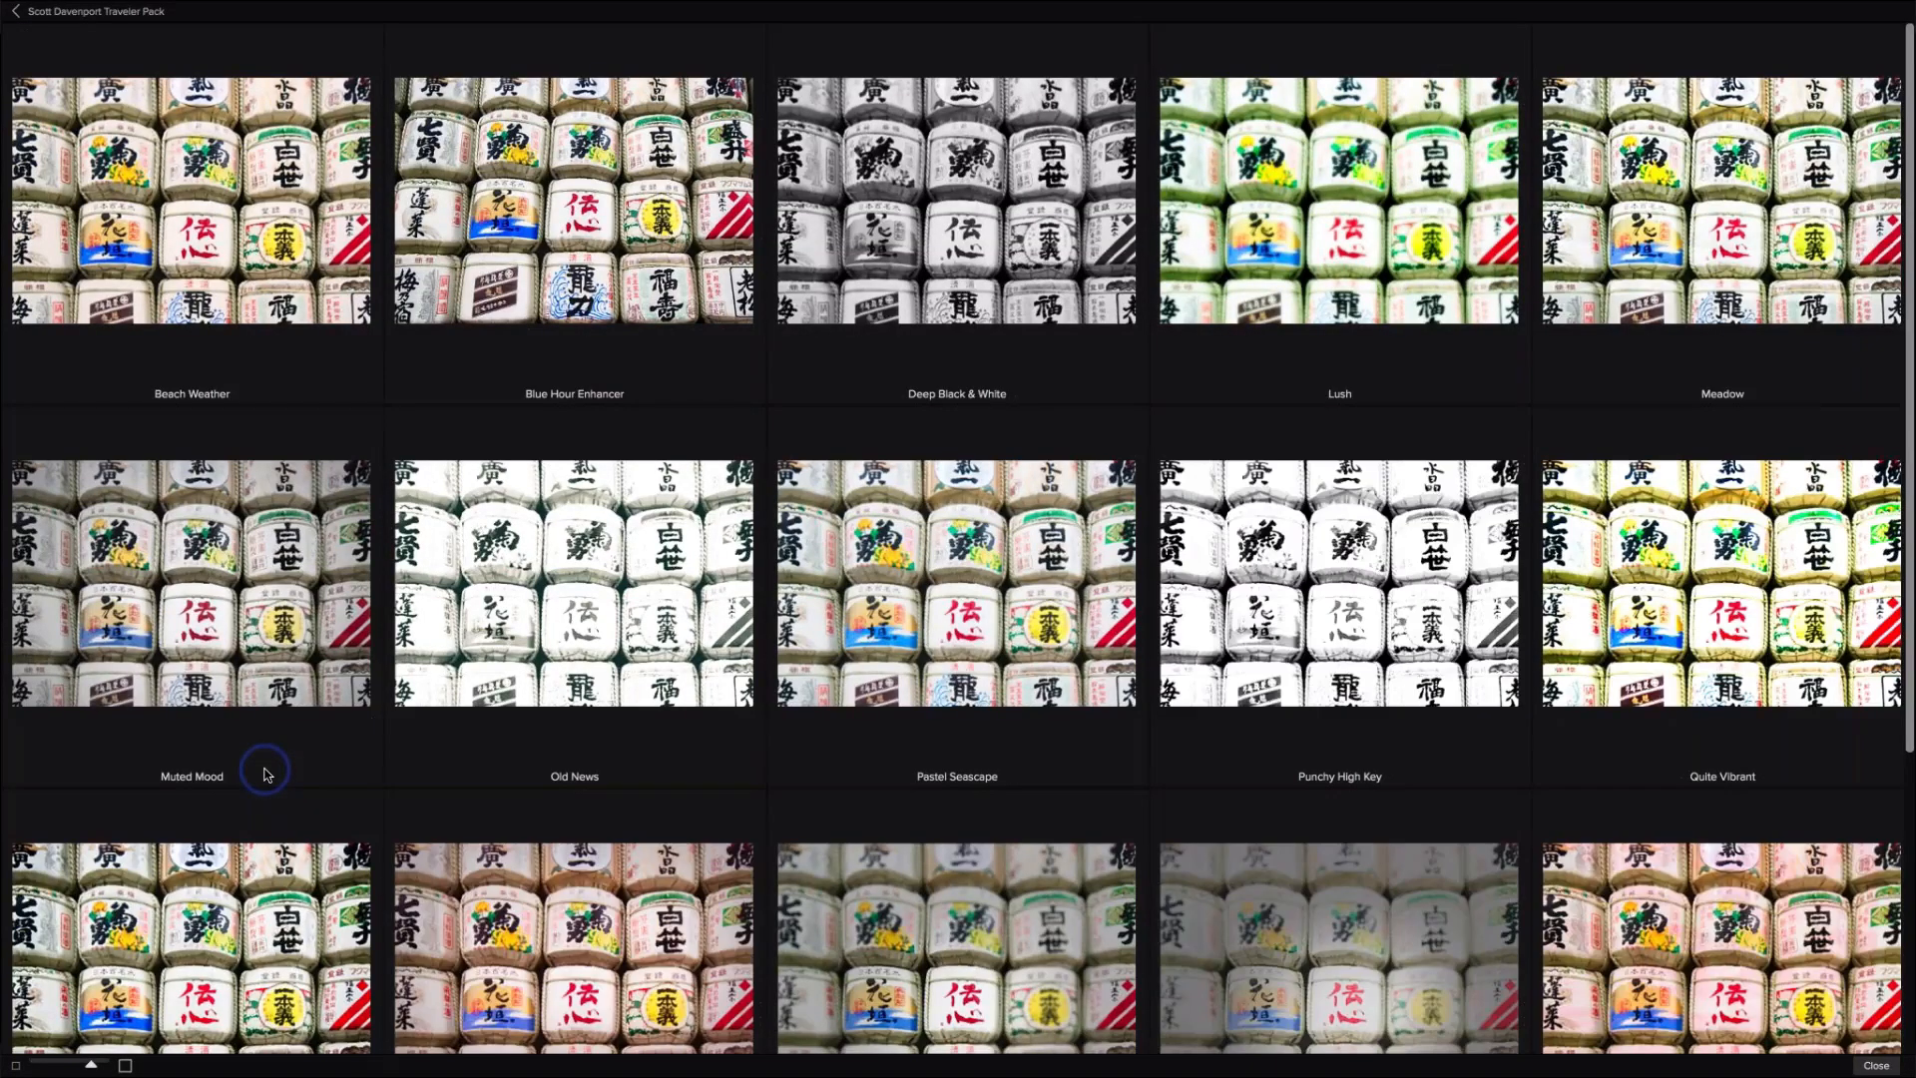
click(579, 612)
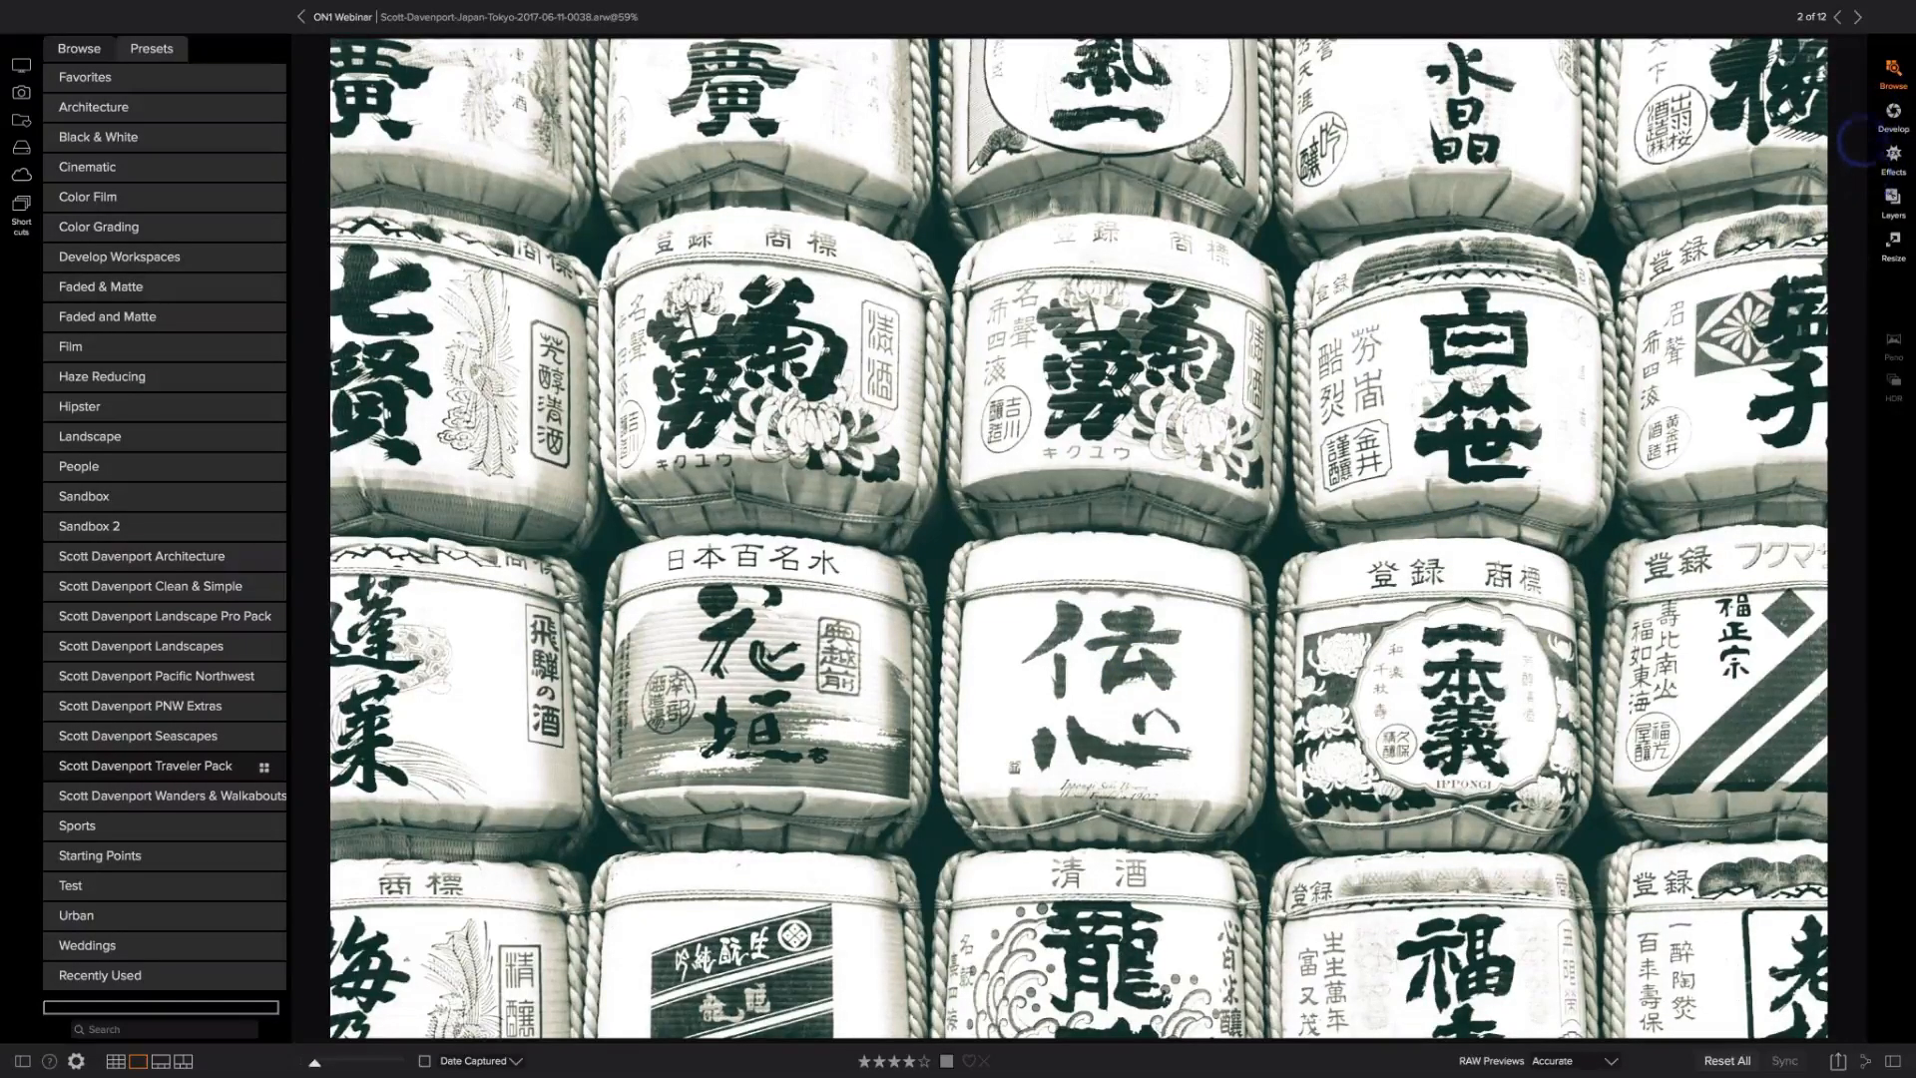
Step: Lower the Antique filter's opacity to 47 in Effects and return to the album's thumbnail grid
click(1893, 160)
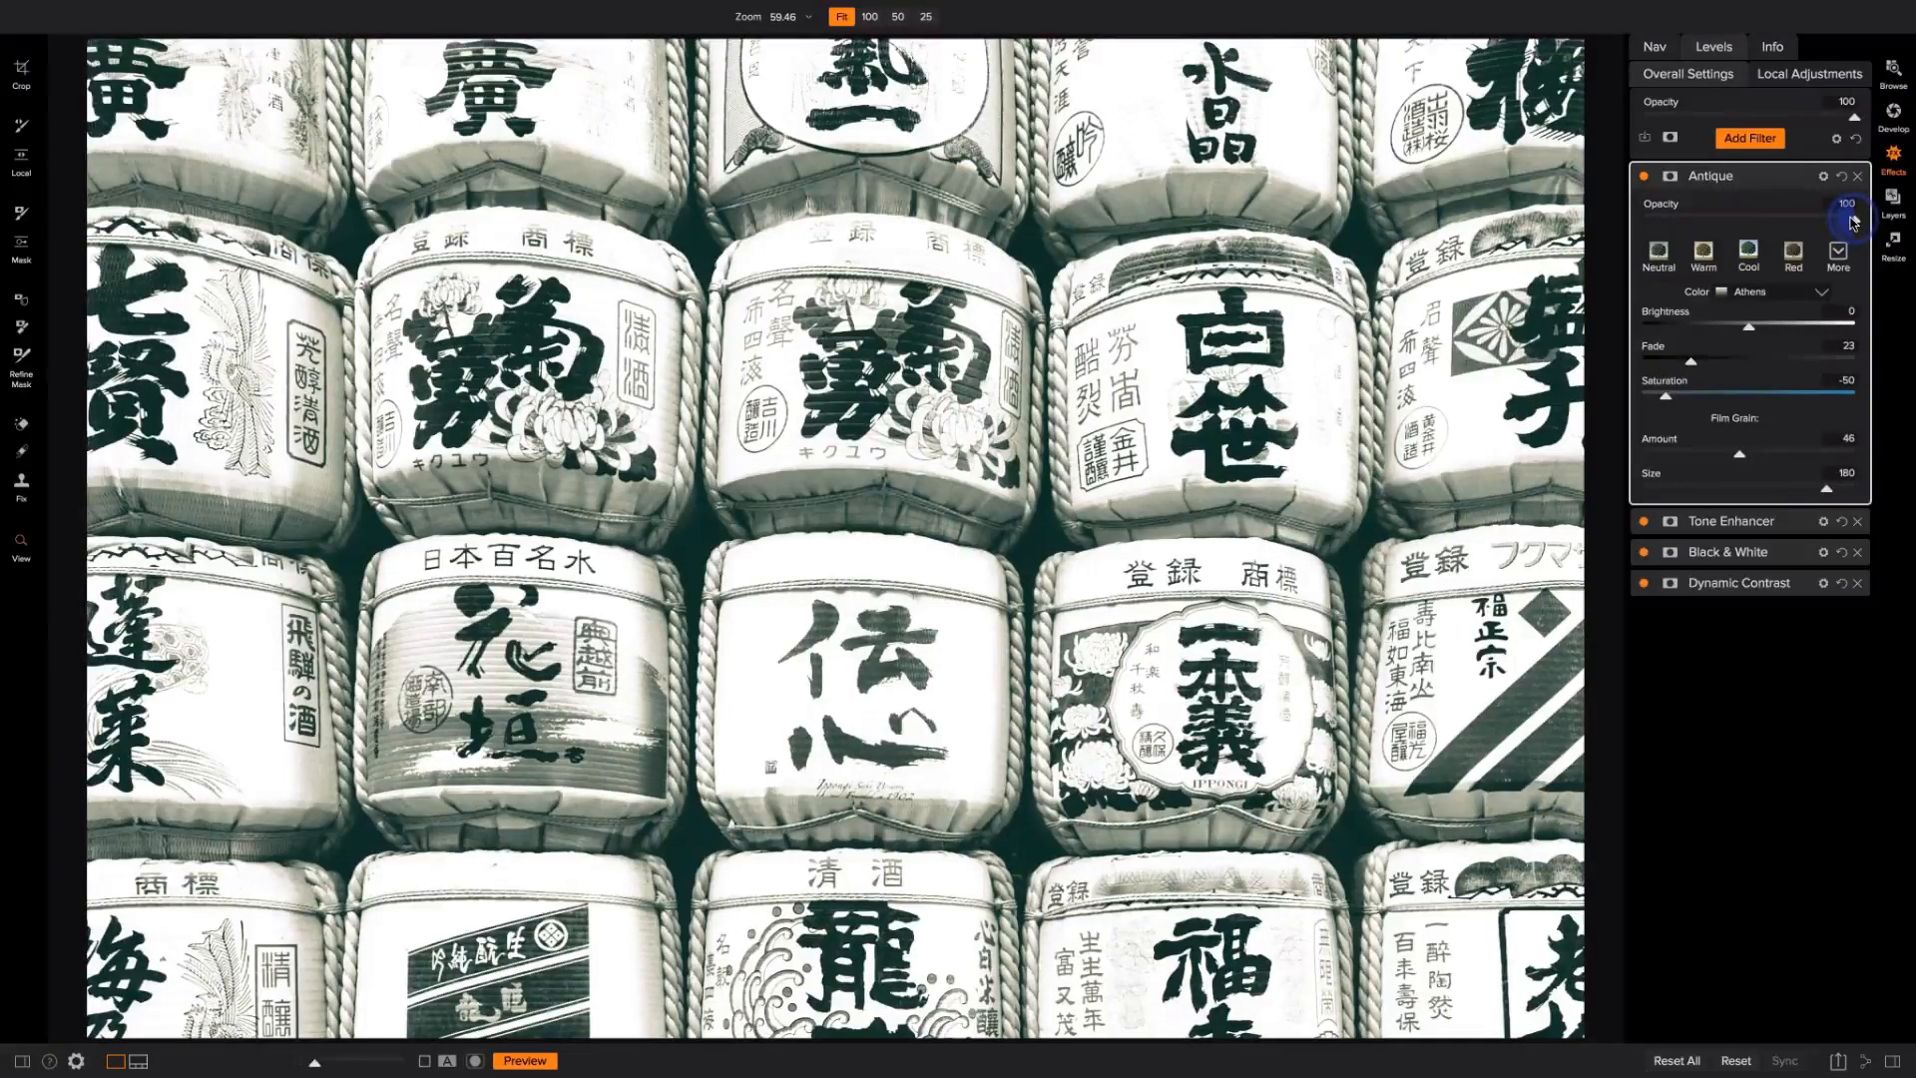
drag(1853, 221, 1743, 232)
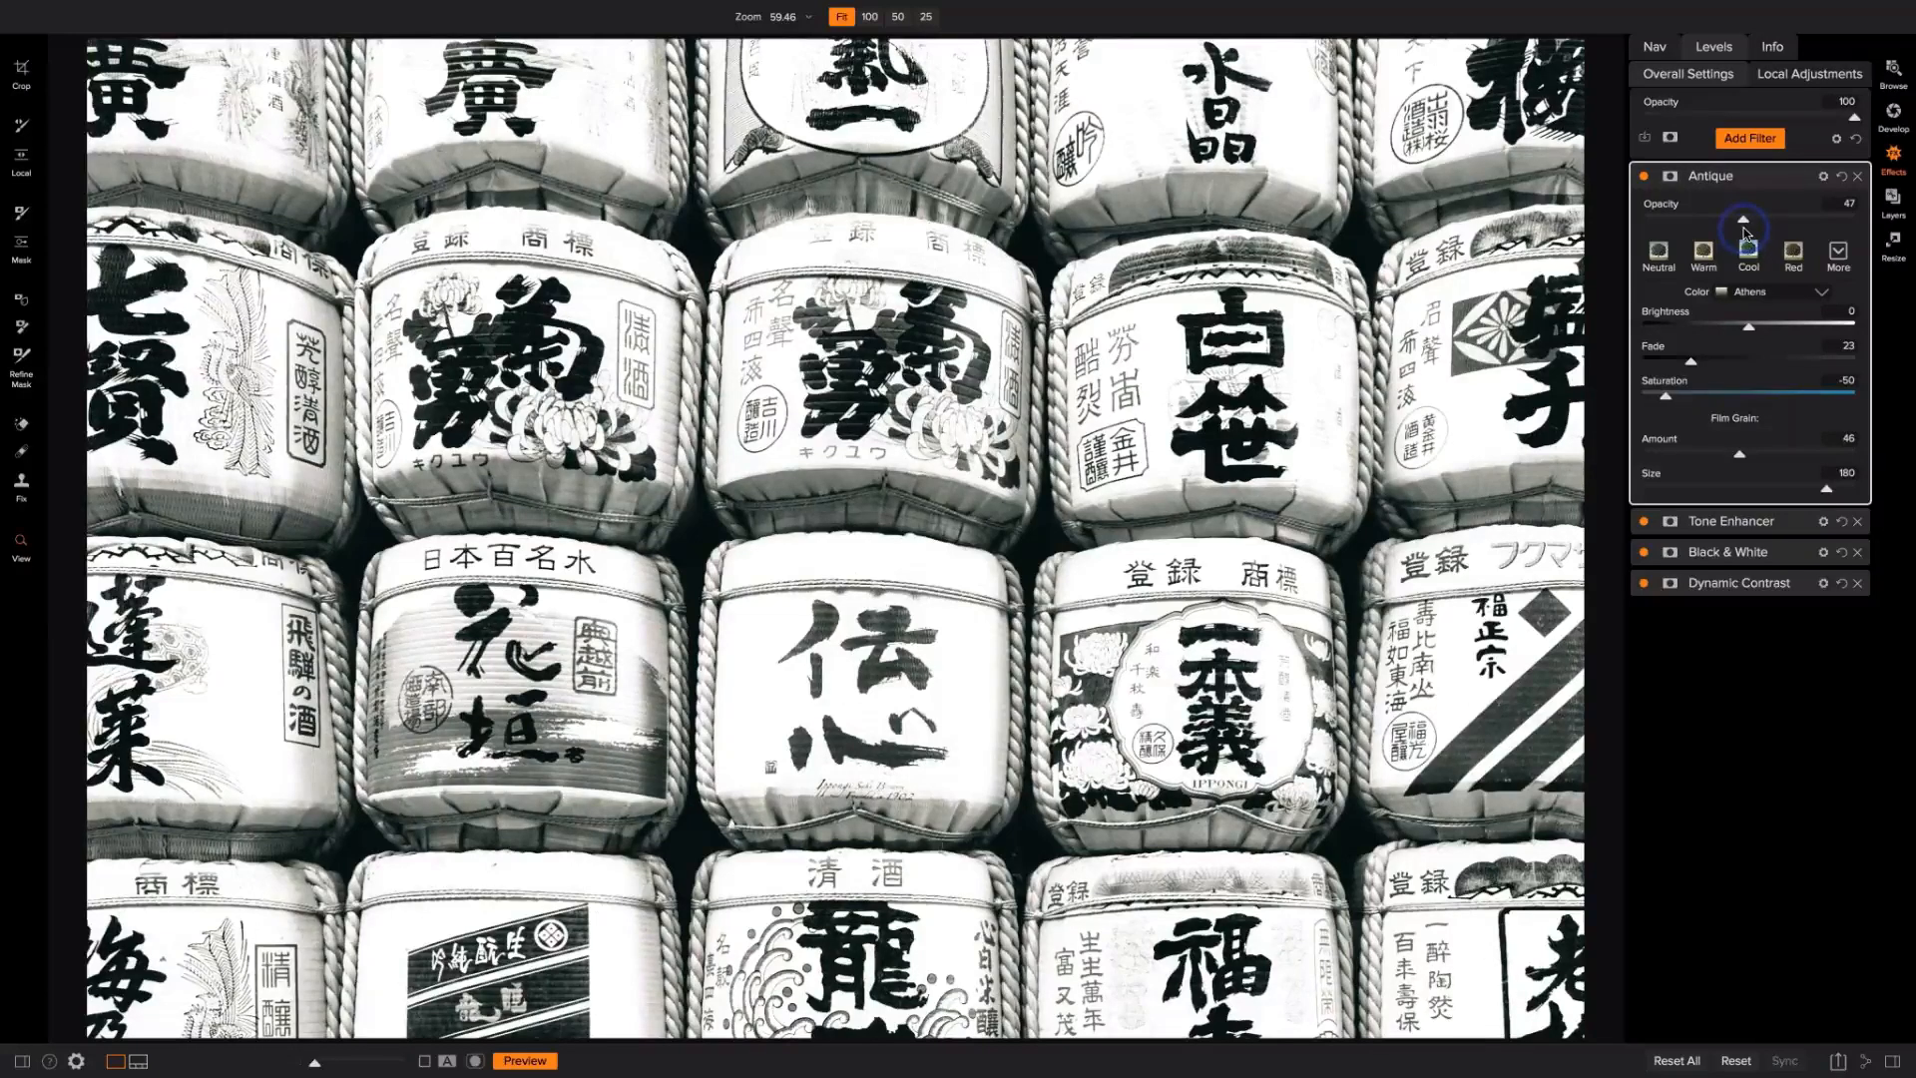
click(1892, 70)
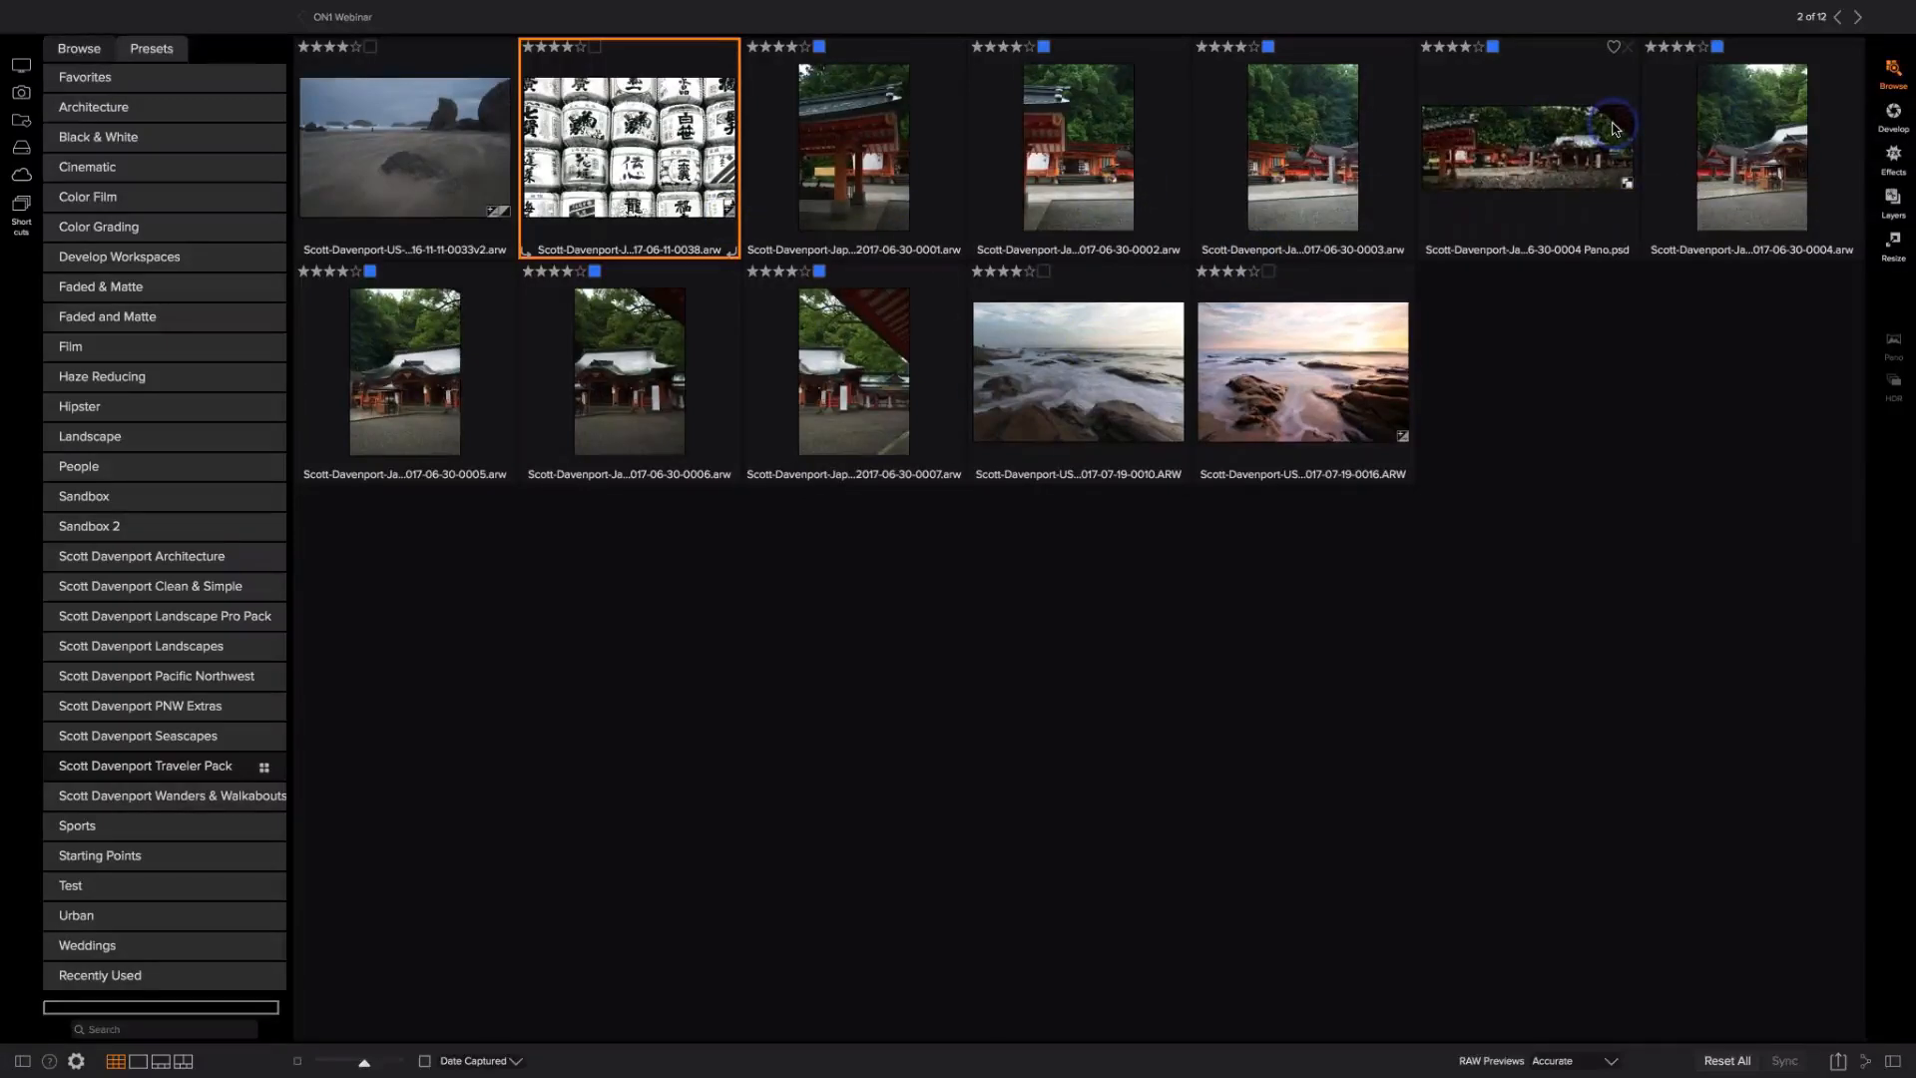
Step: Display the sake barrels photo's metadata with its EXIF details
key(Tab)
key(Tab)
click(1719, 118)
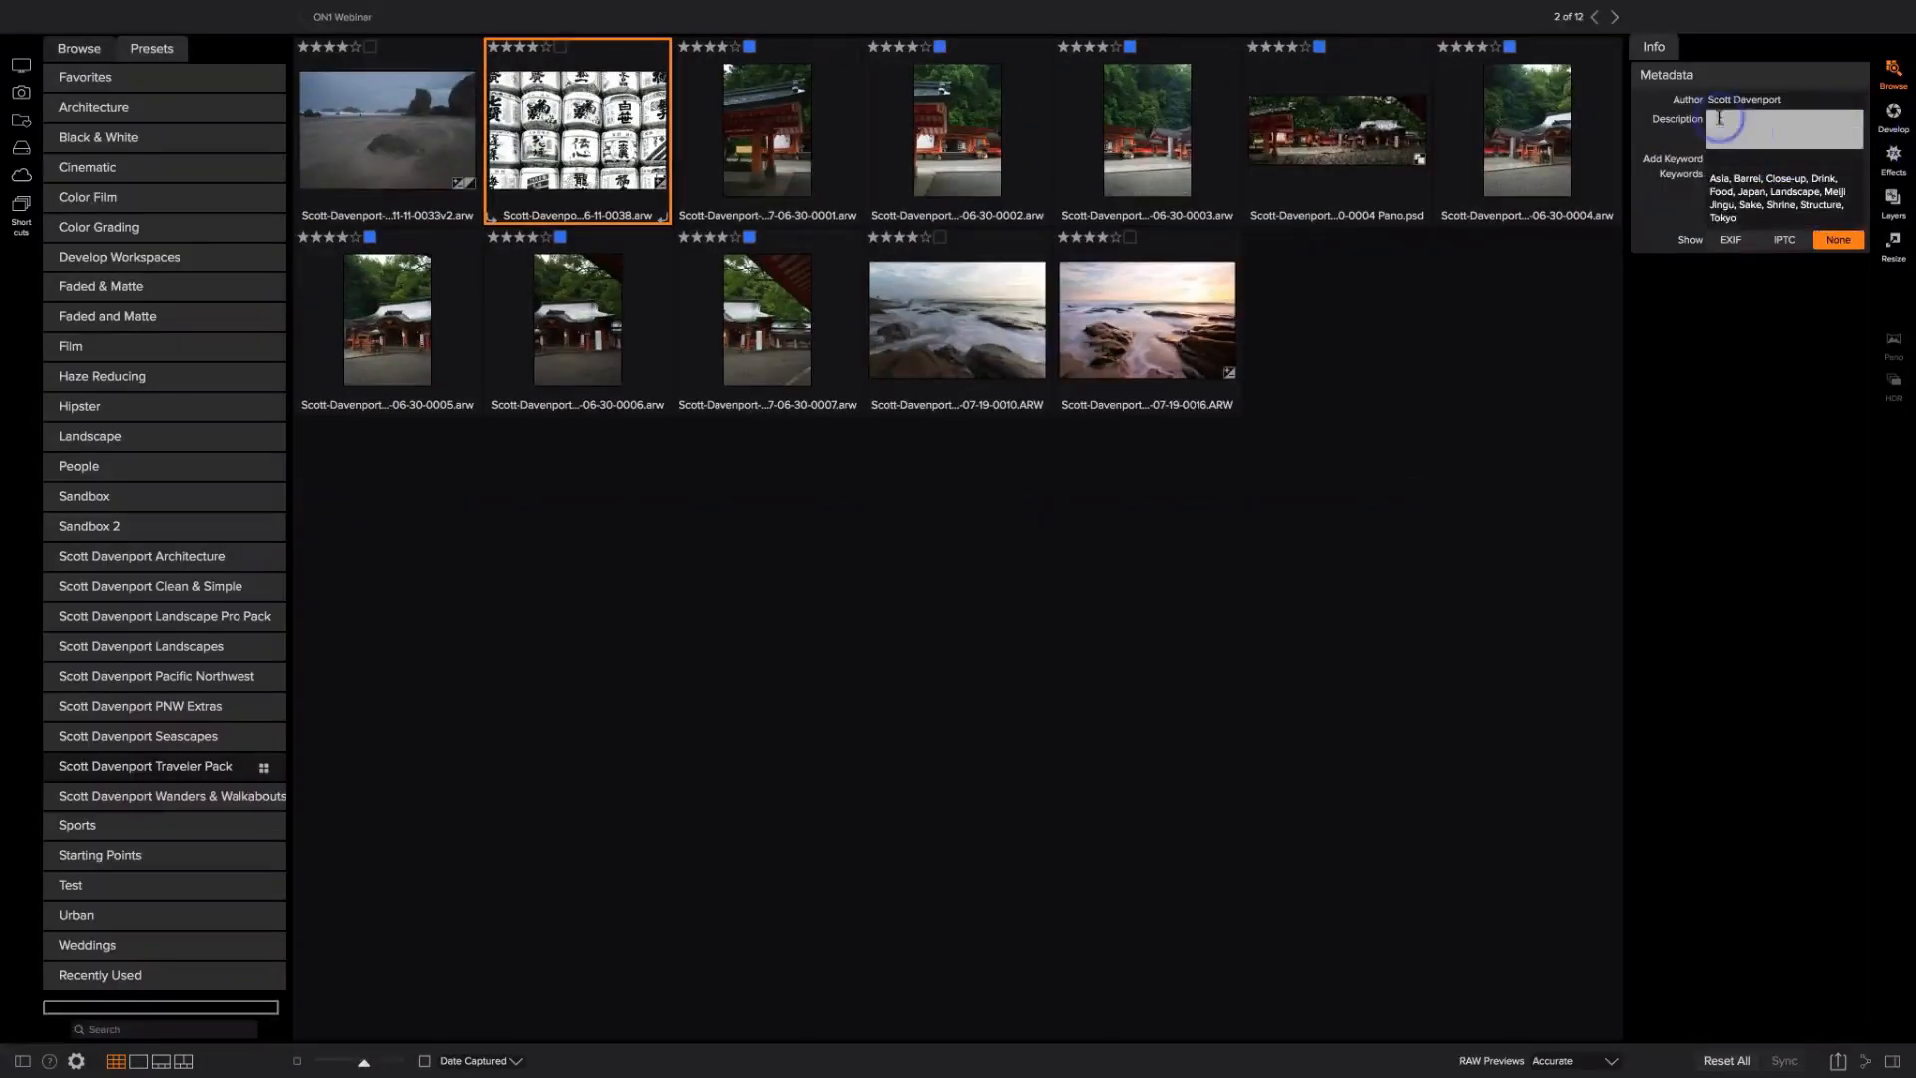
click(1730, 240)
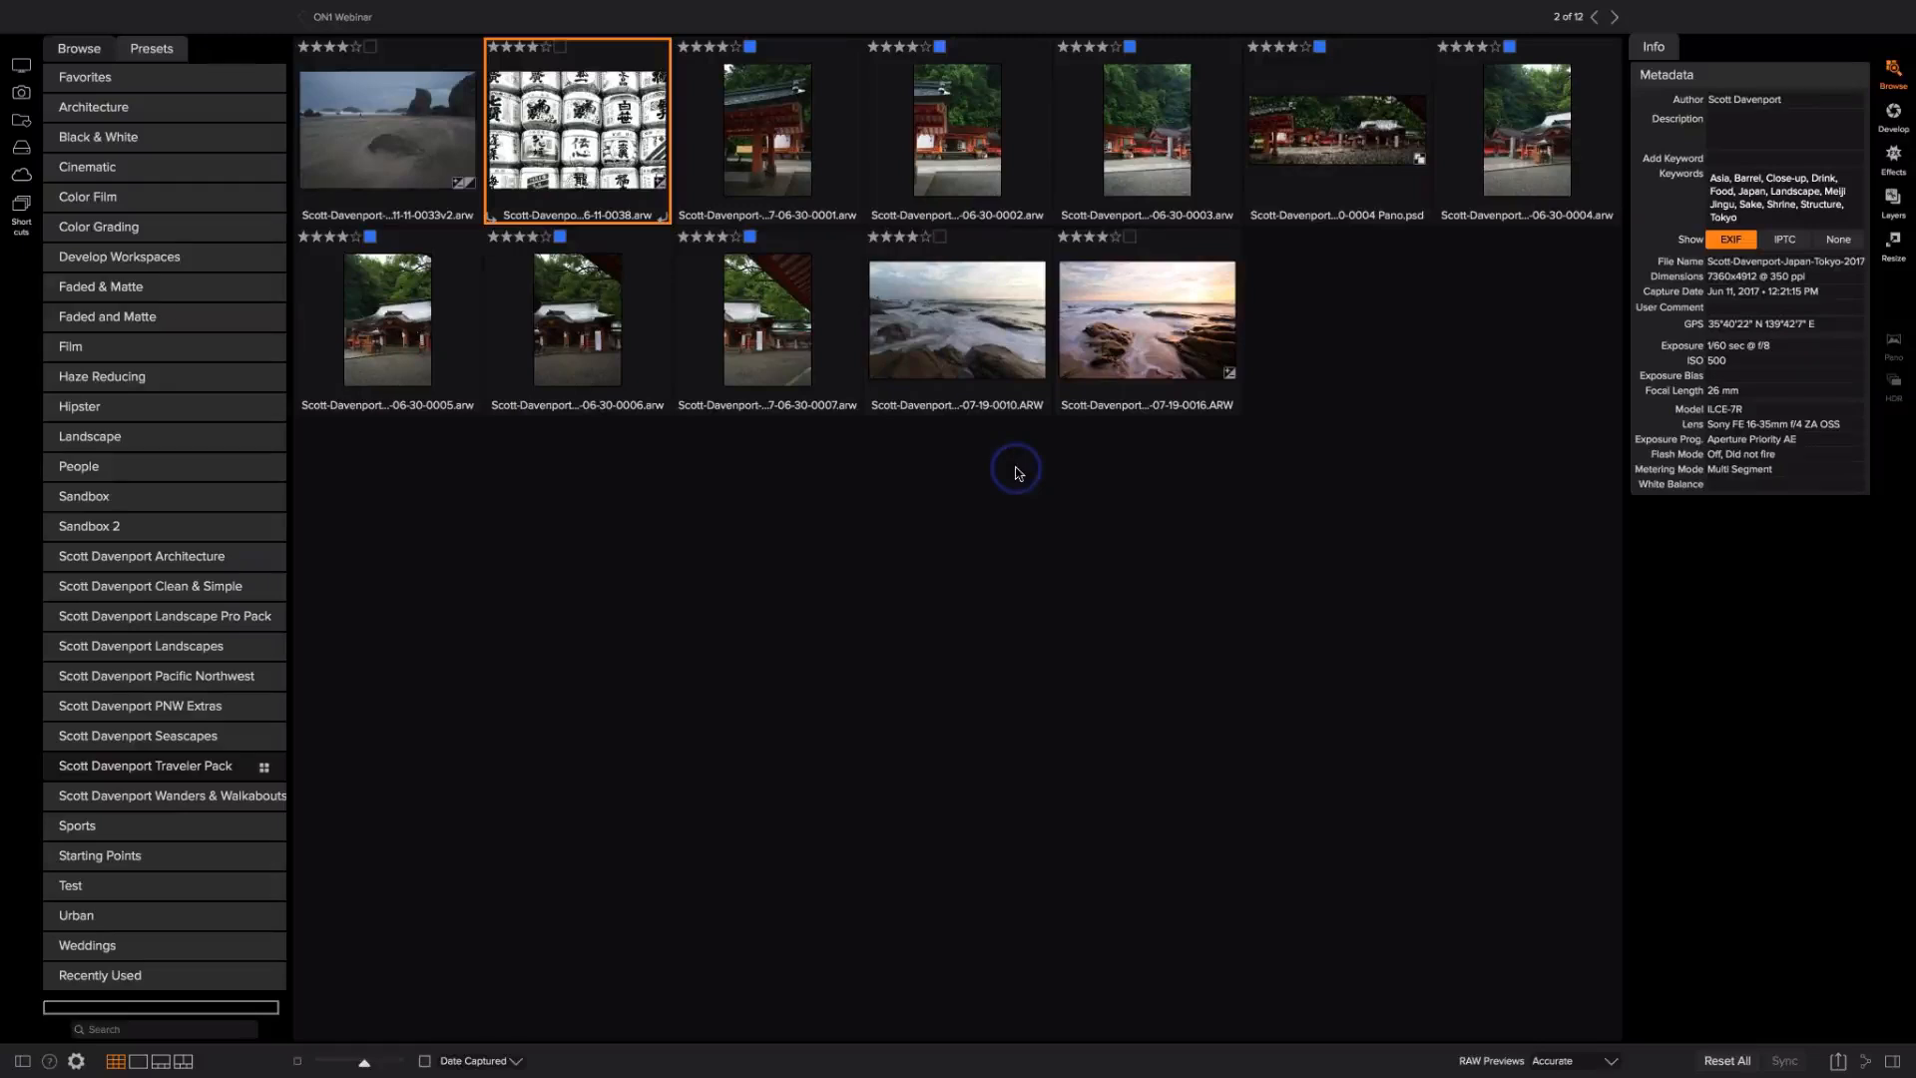
Step: Open the Oregon beach photo in Develop and set the manual lens correction color fringe to 100 for both Purple and Green
click(401, 122)
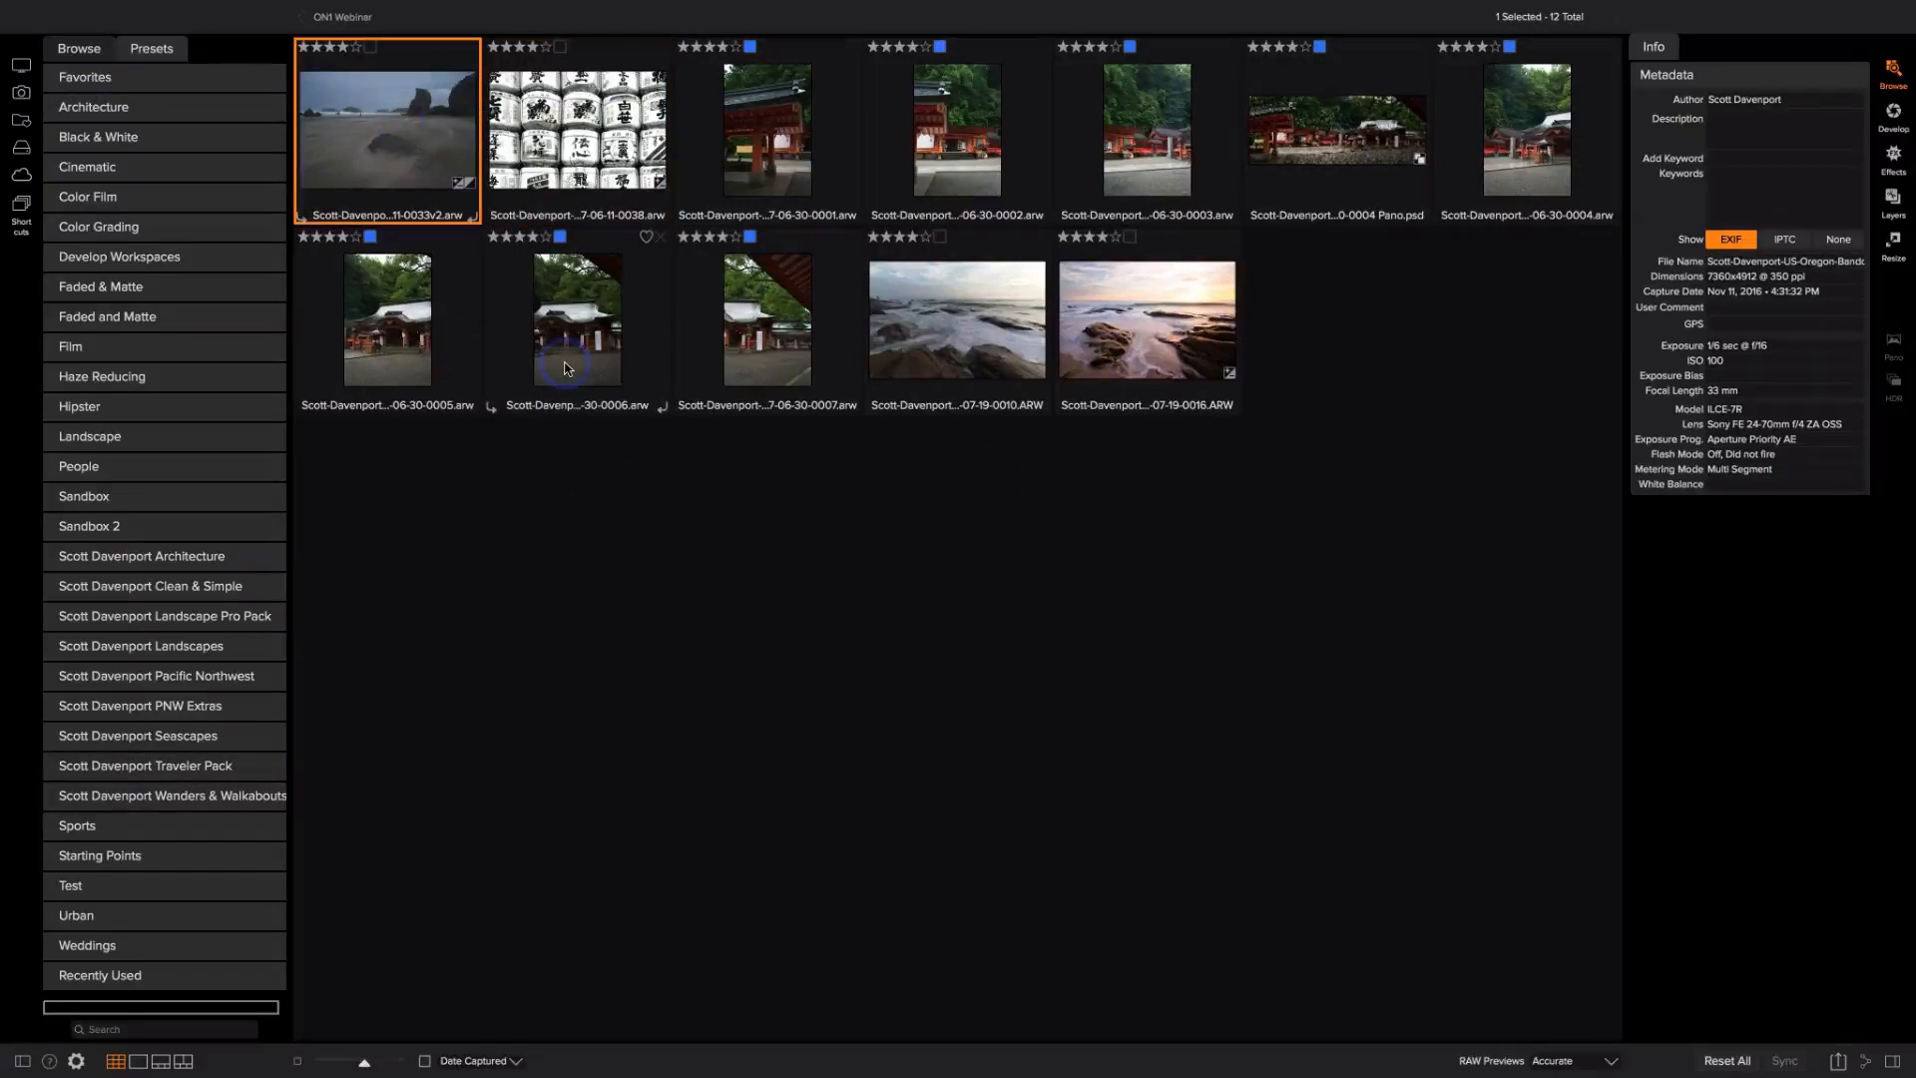
key(e)
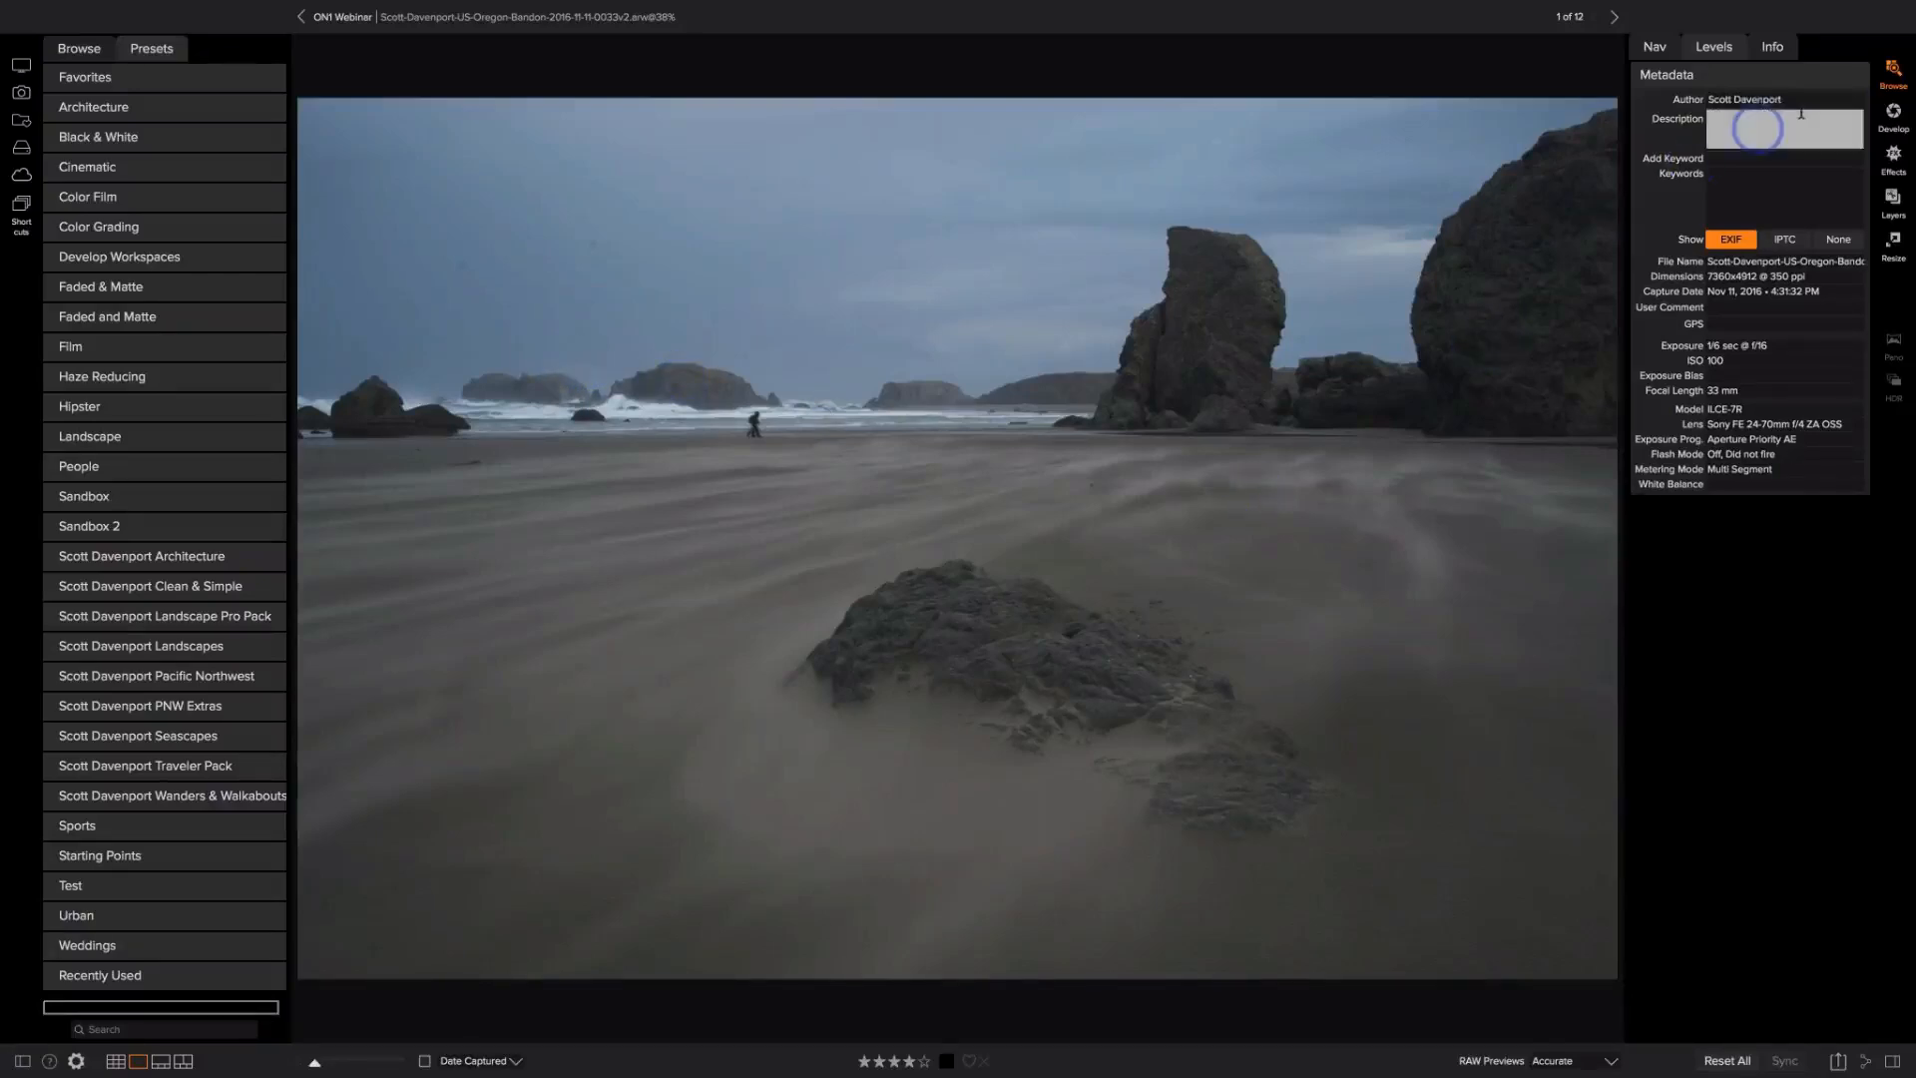
click(1895, 115)
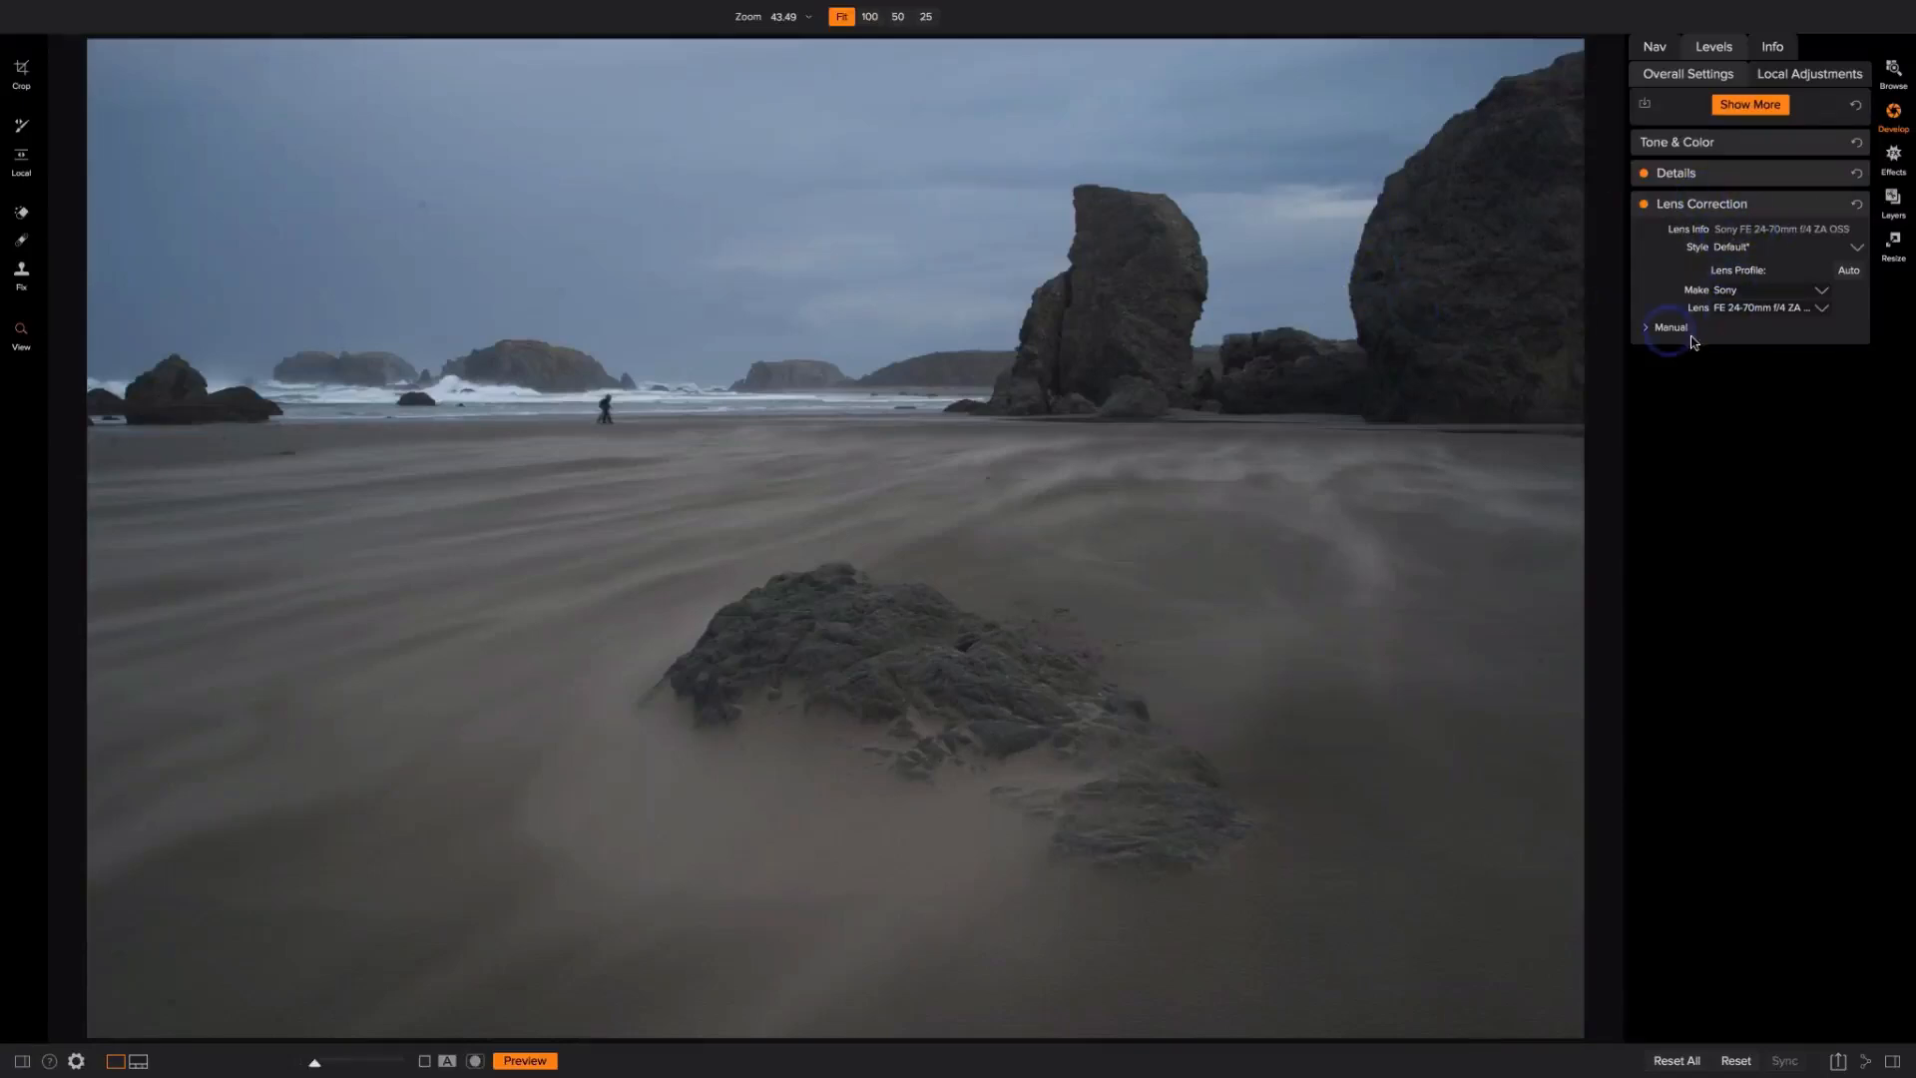
click(1647, 328)
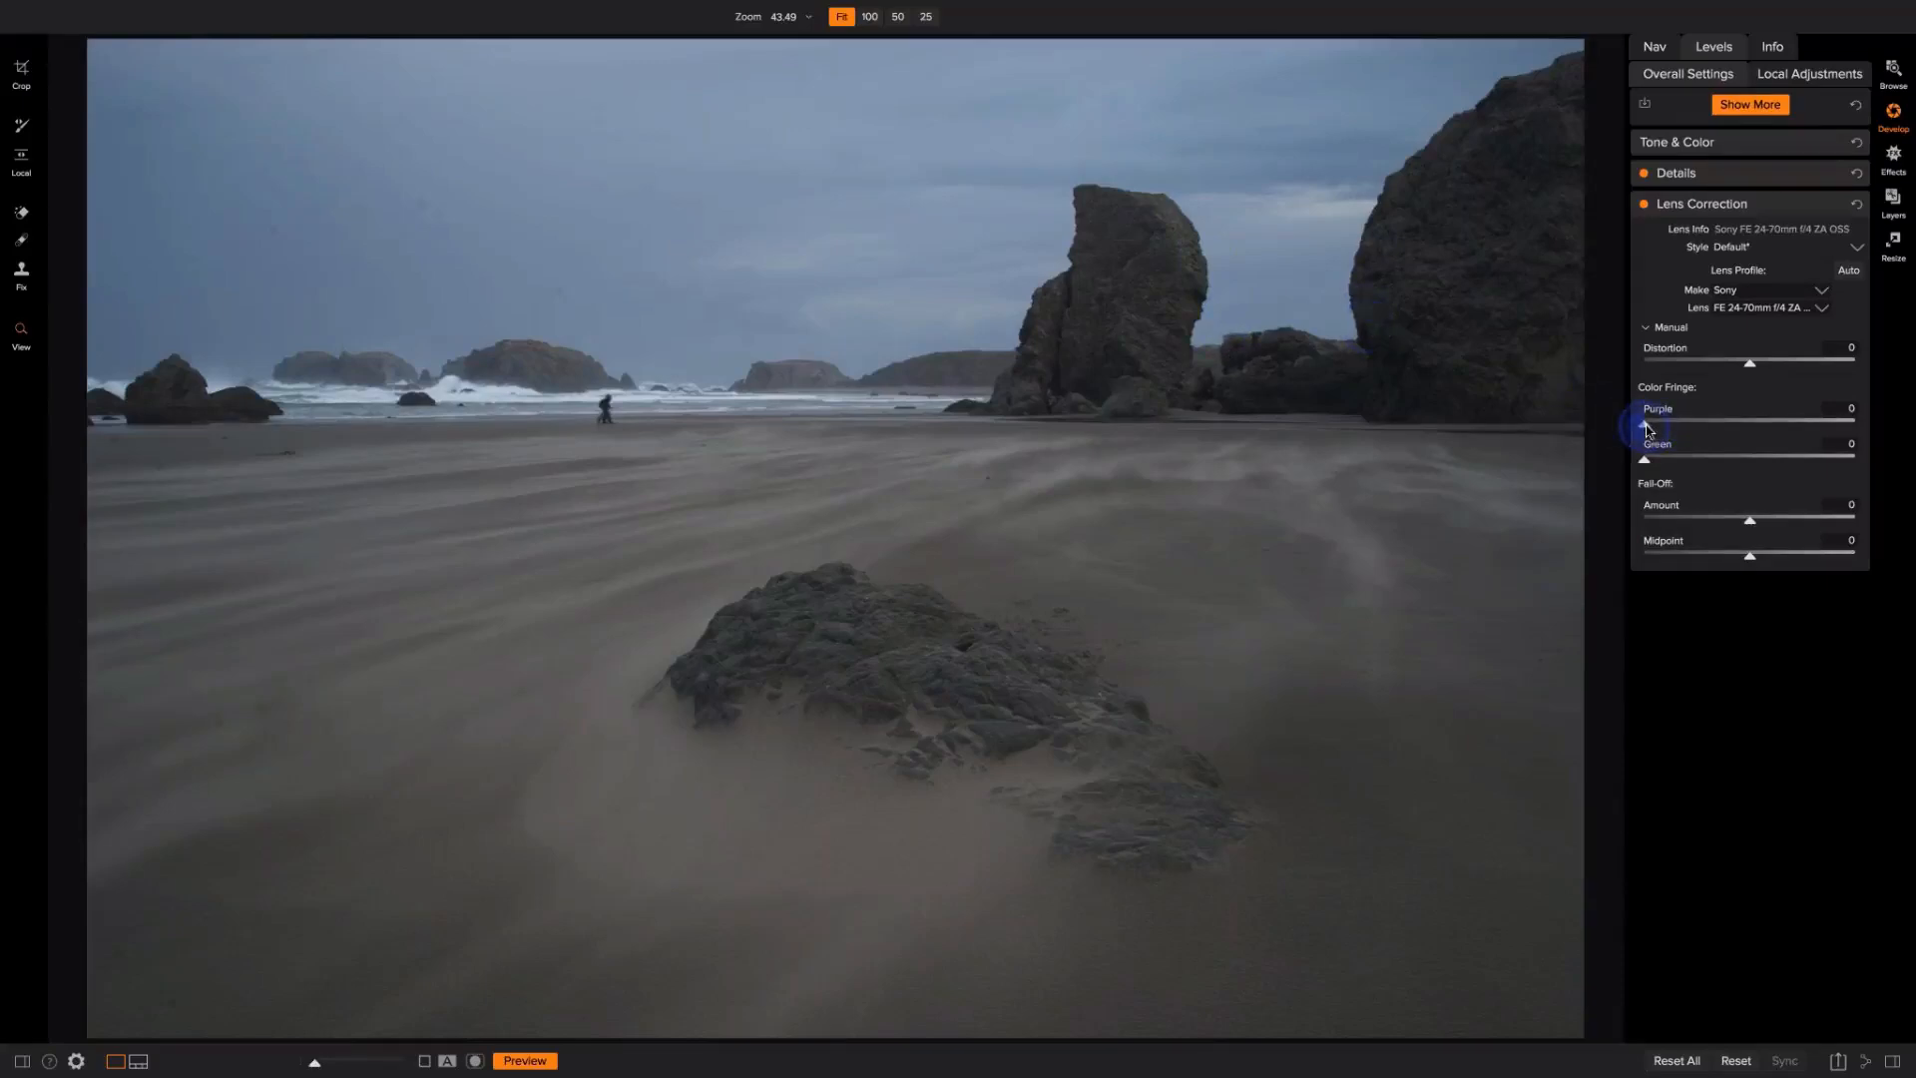
drag(1645, 429, 1856, 423)
drag(1645, 461, 1856, 456)
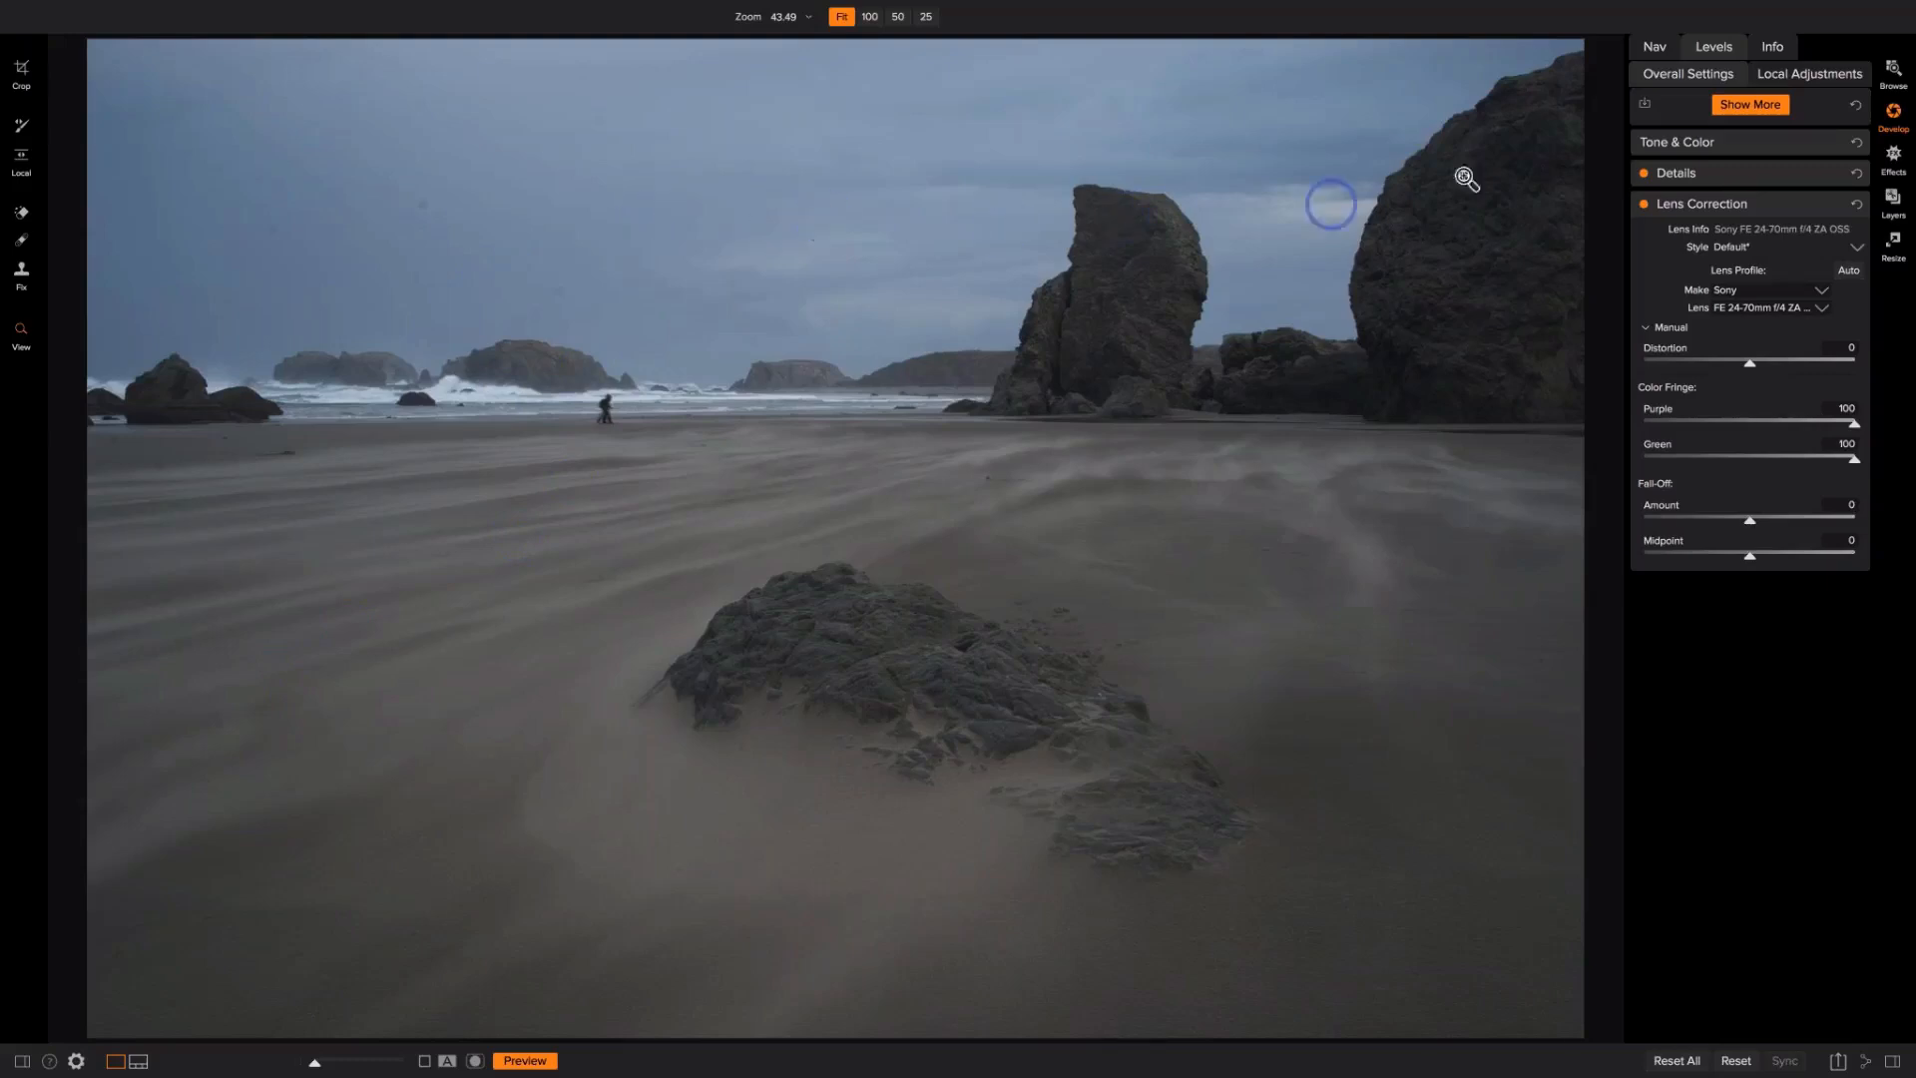
Step: Set Haze to -74 in the Tone & Color settings
click(1741, 150)
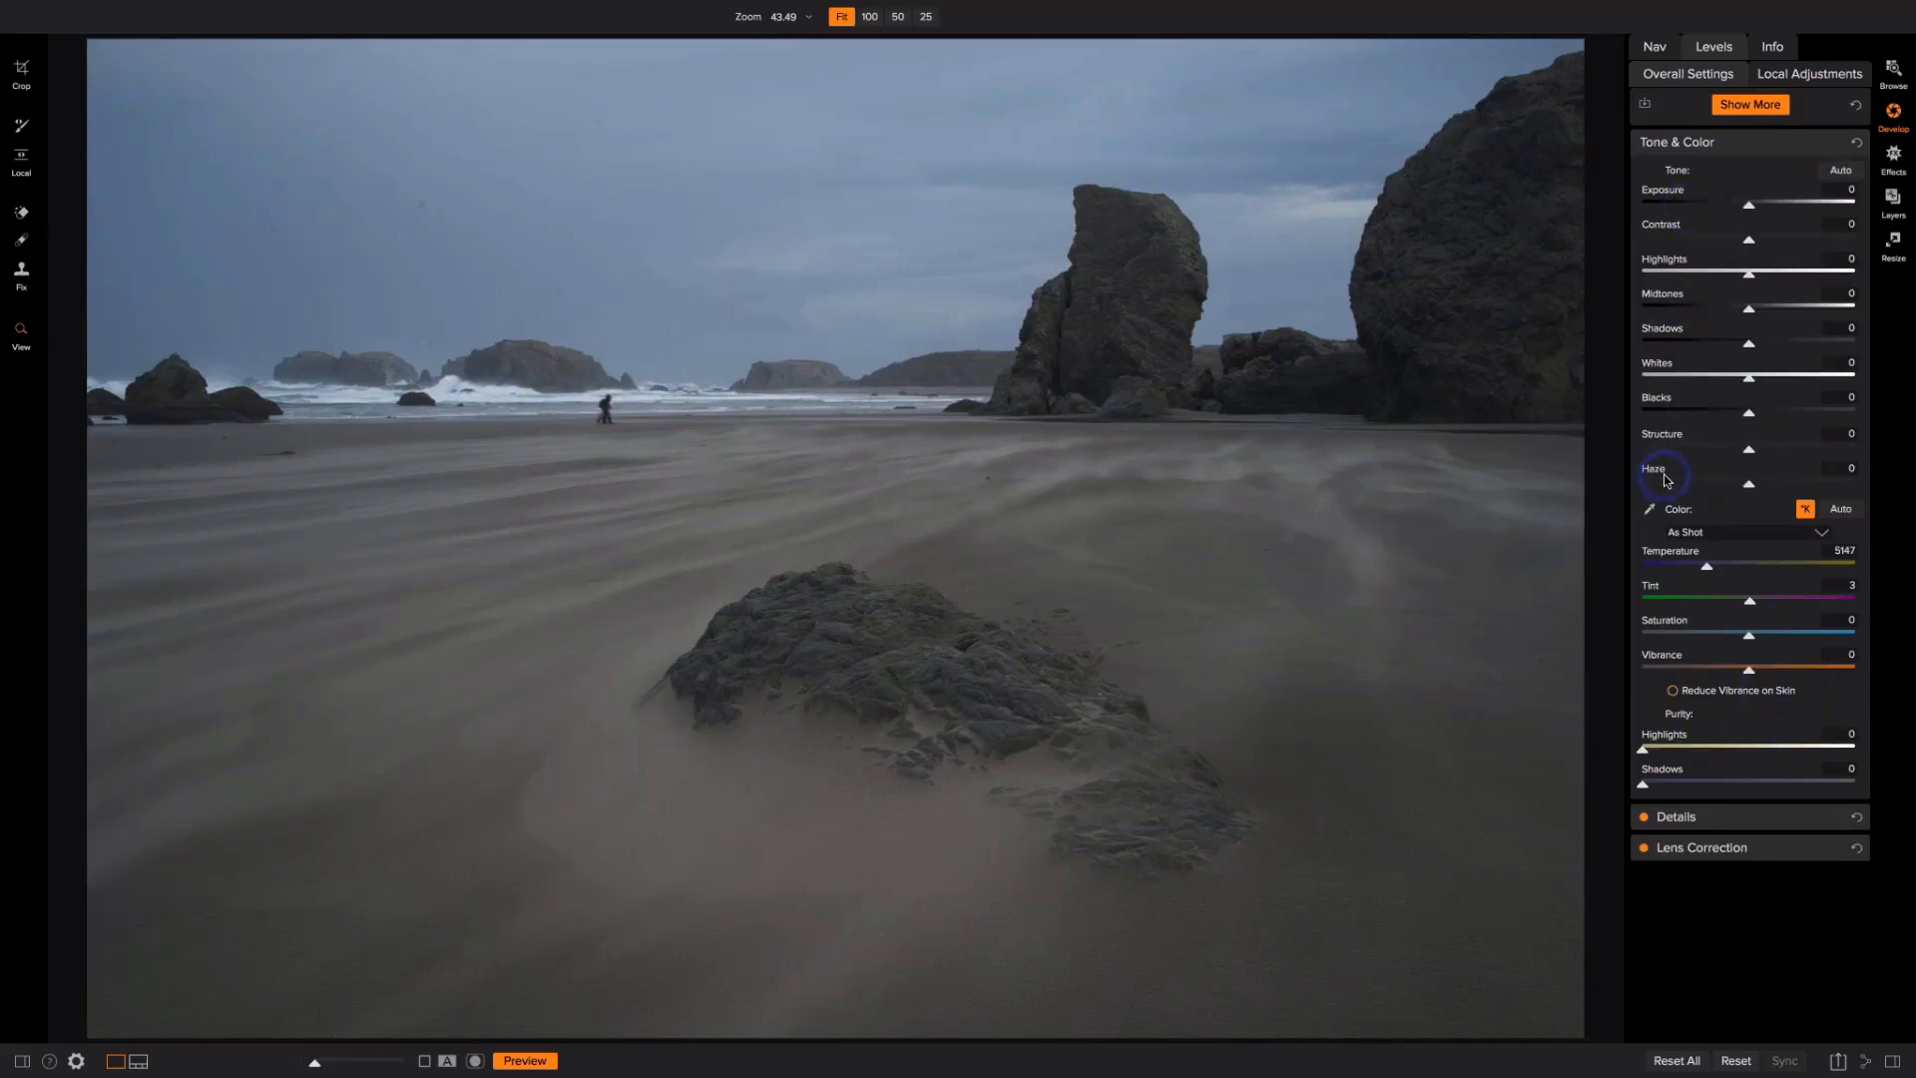
drag(1747, 487, 1750, 487)
drag(1745, 489, 1670, 492)
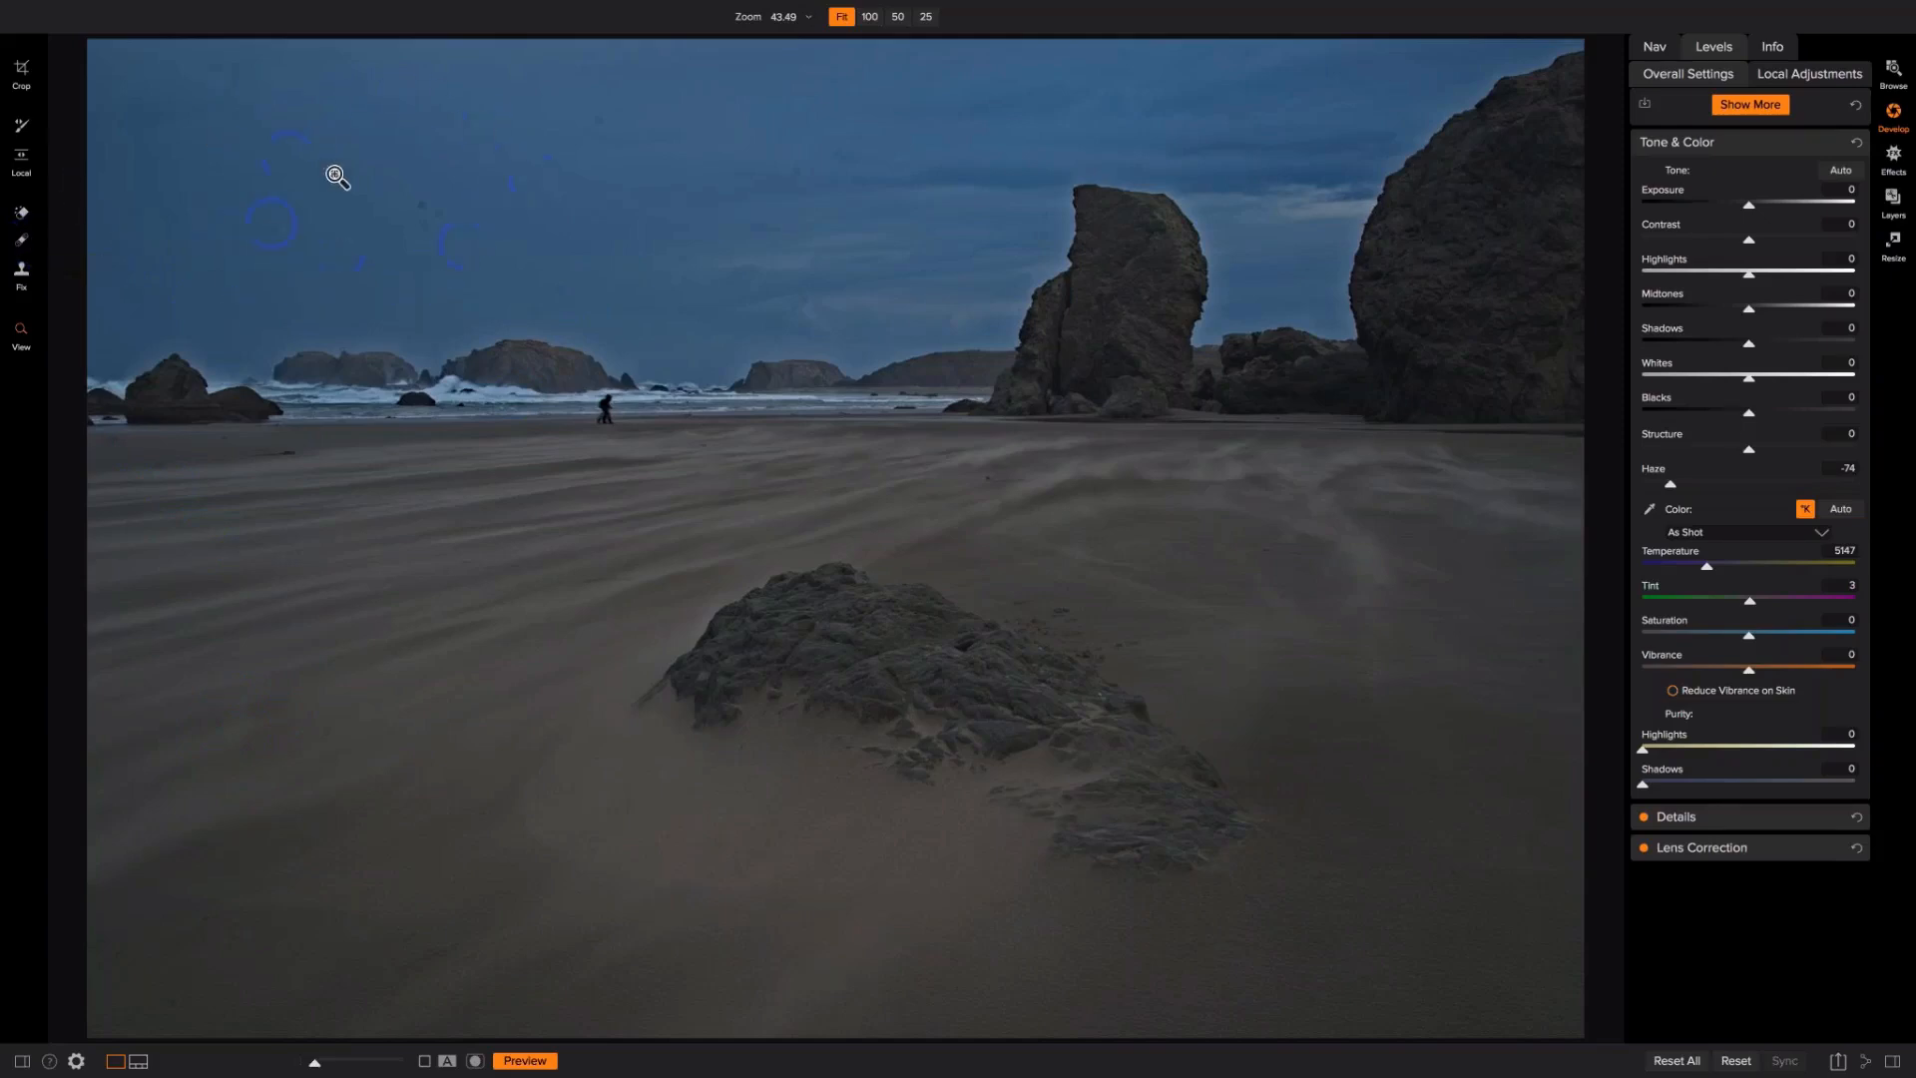
Step: Heal the dust spot in the sky with the Retouch Brush and remove the spot in the lower-left sand with the Perfect Eraser
click(22, 242)
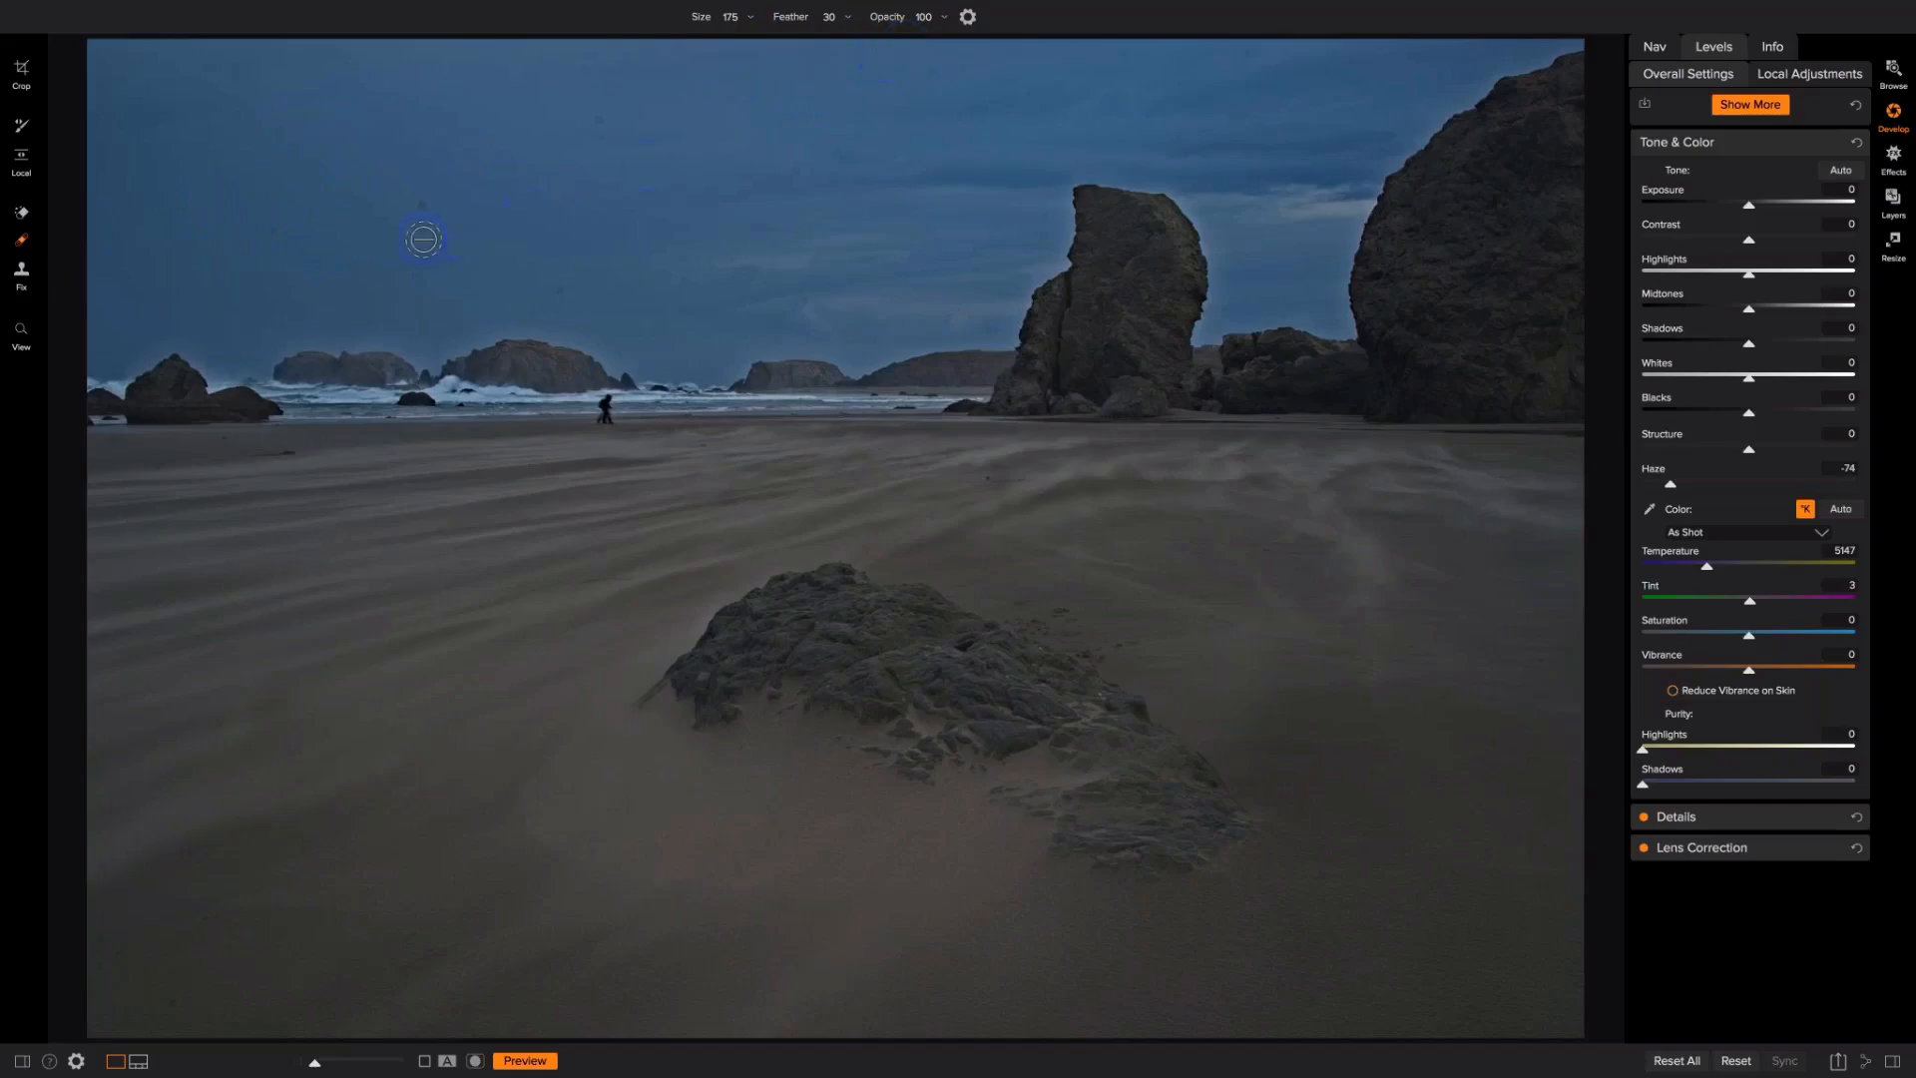
click(419, 207)
click(22, 215)
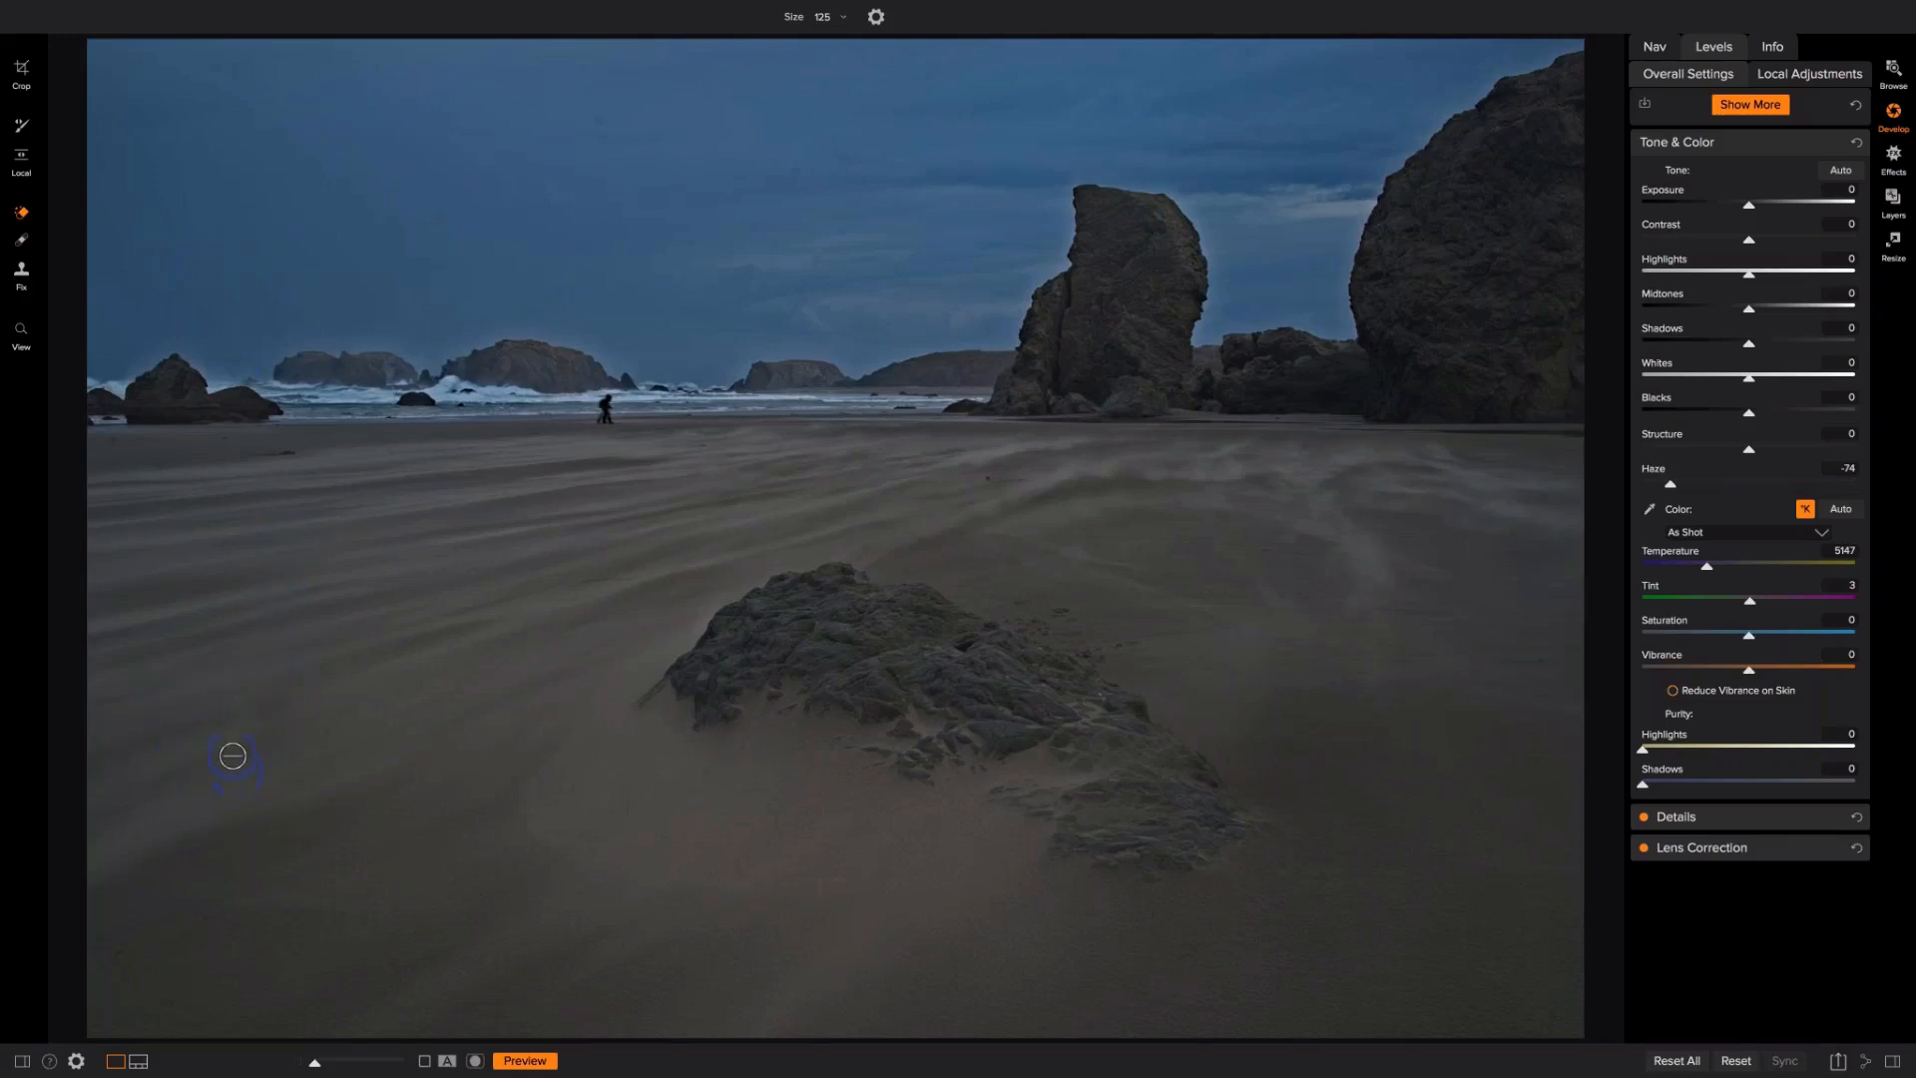
click(220, 725)
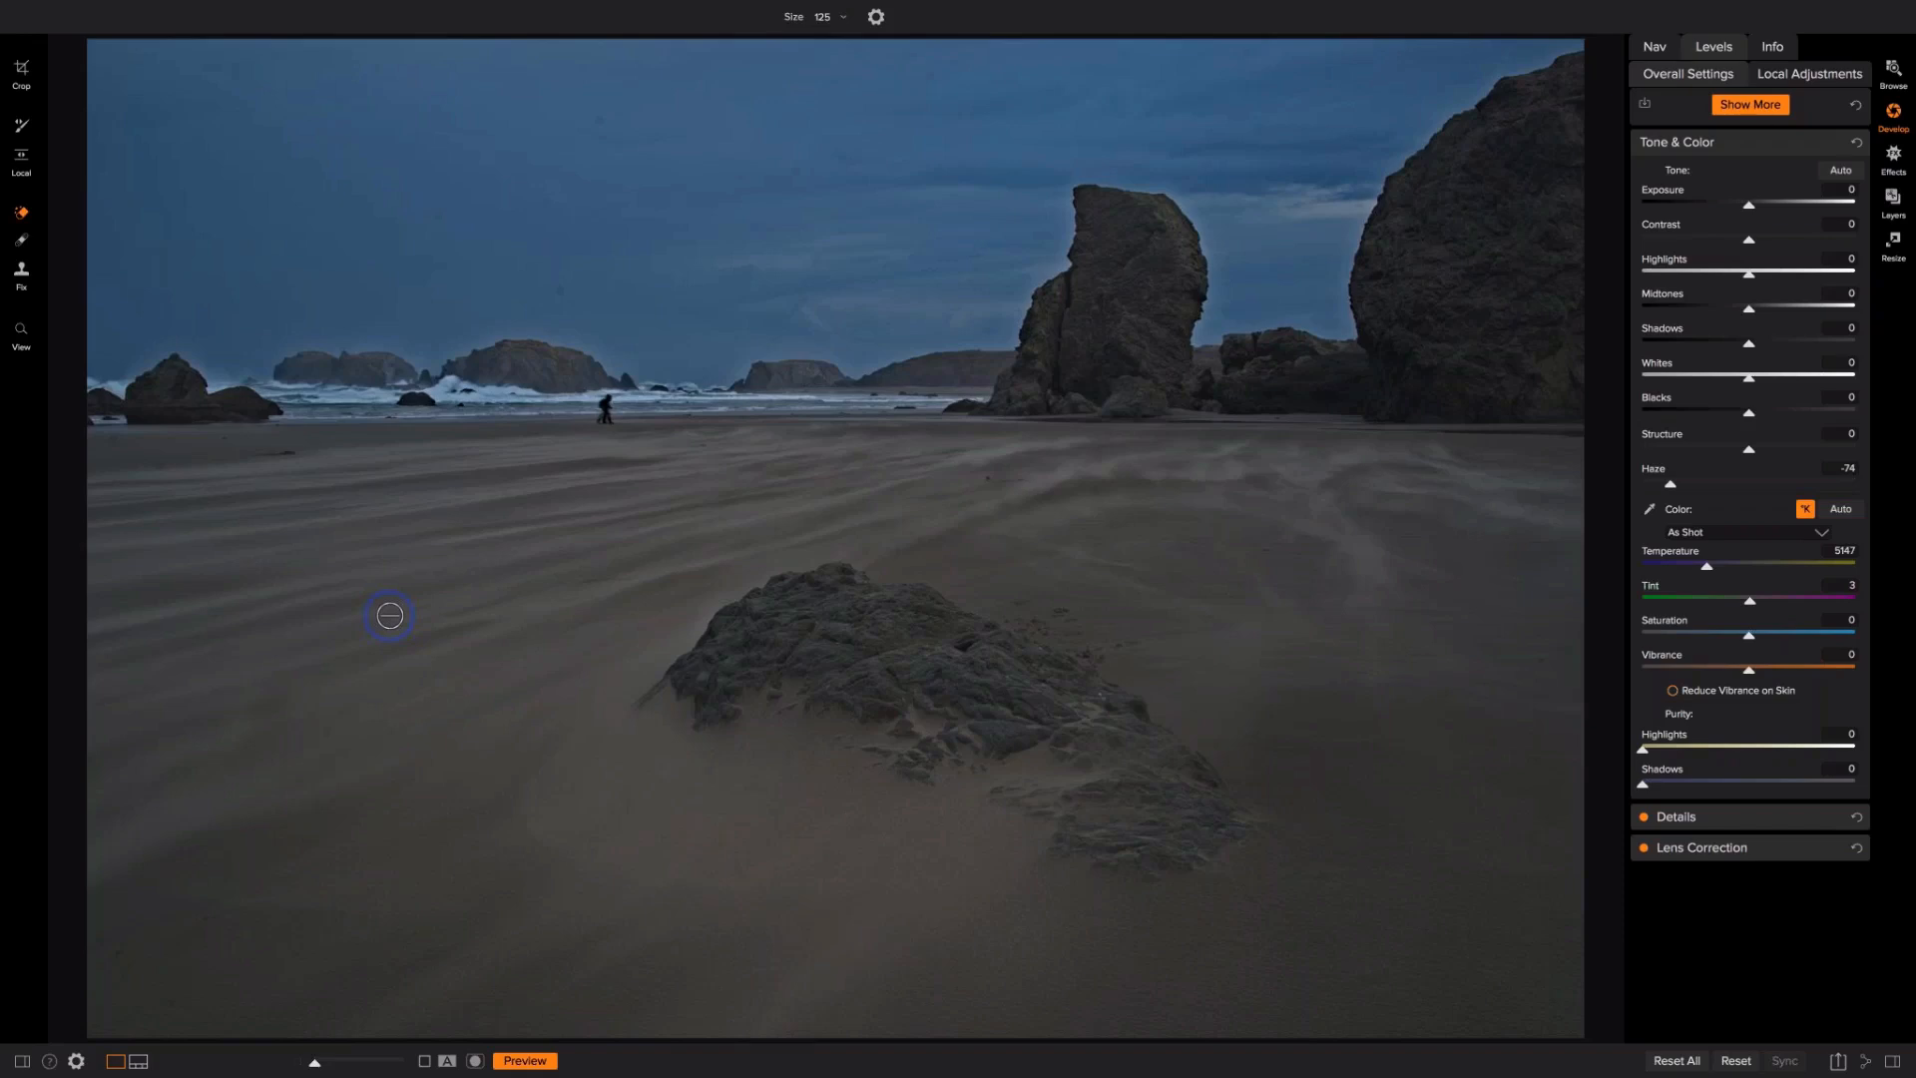
Step: Enlarge the Clone Stamp brush to 350 and sample the area around the sea rocks on the horizon
click(21, 275)
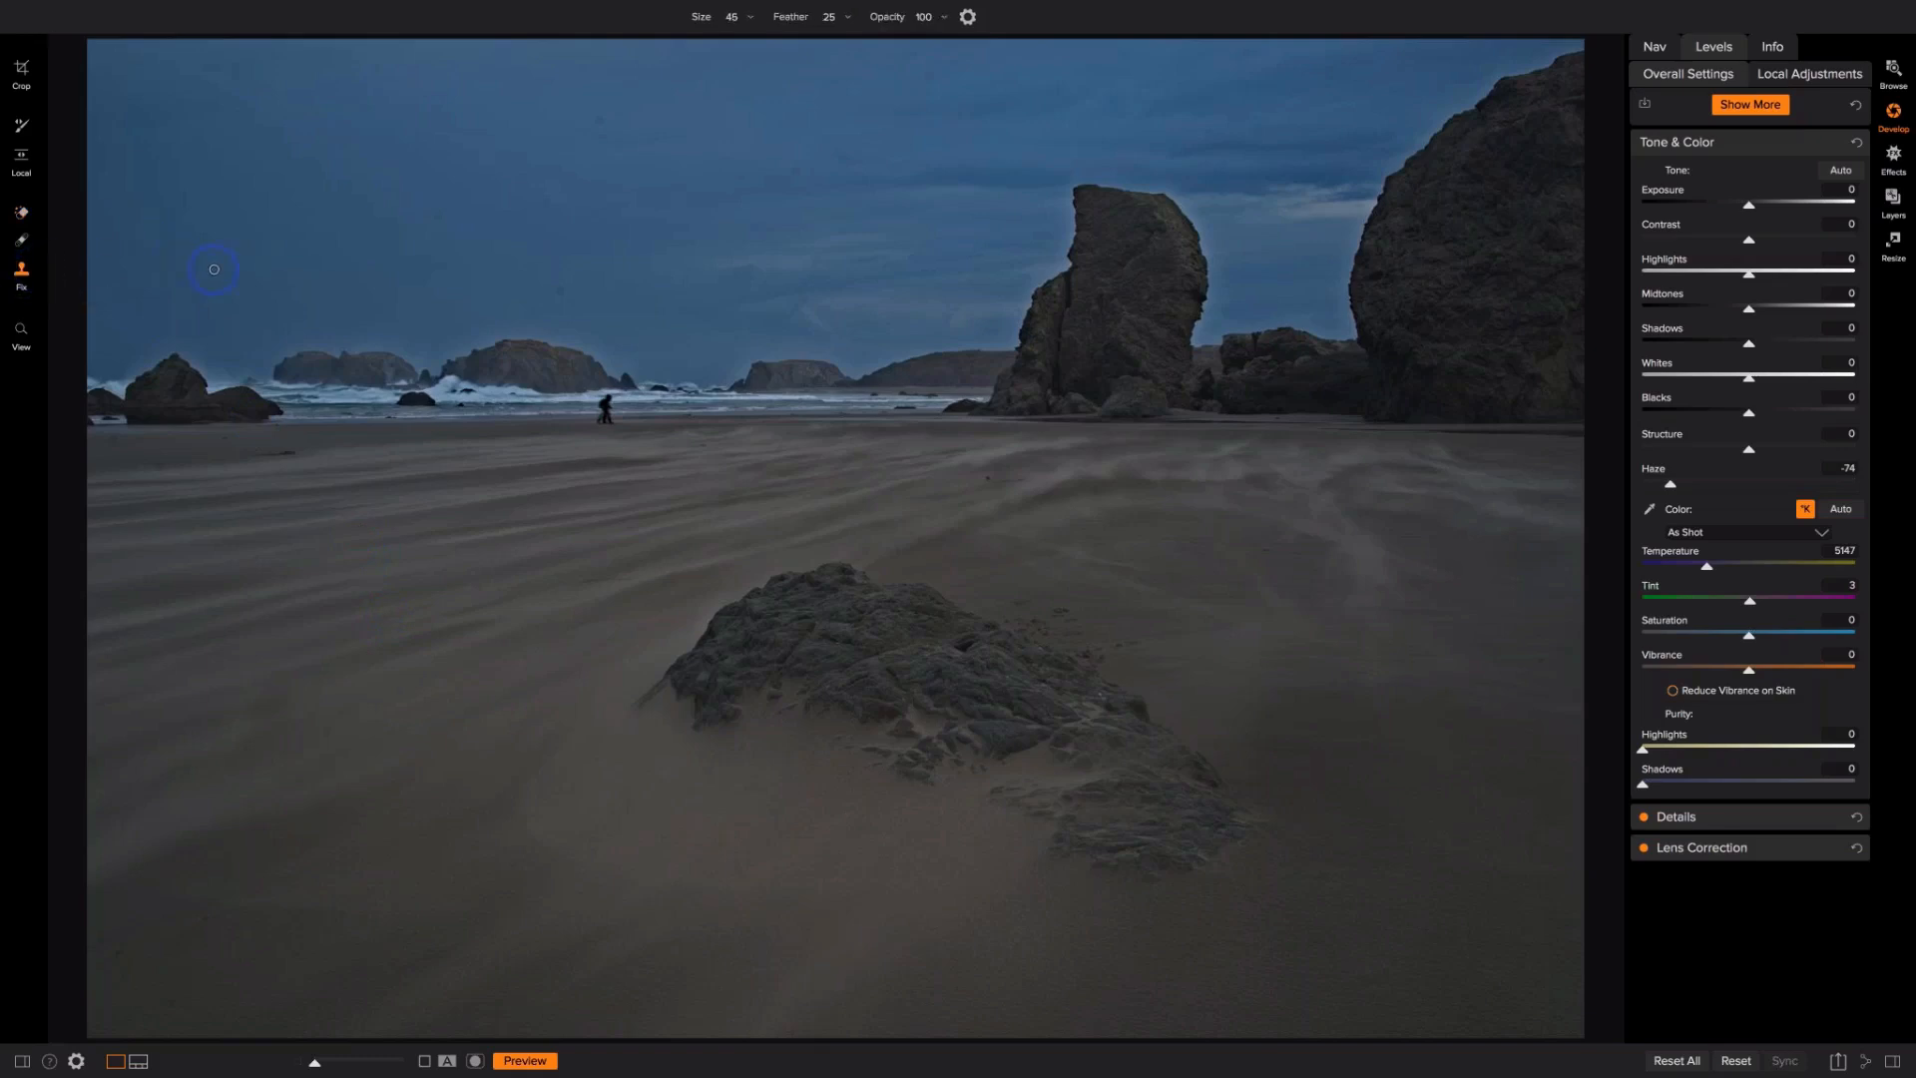
key(])
key(])
key(])
key(])
key(])
key(])
key(])
key(])
key(])
key(])
key(])
key(])
key(])
key(])
key(])
alt+click(526, 334)
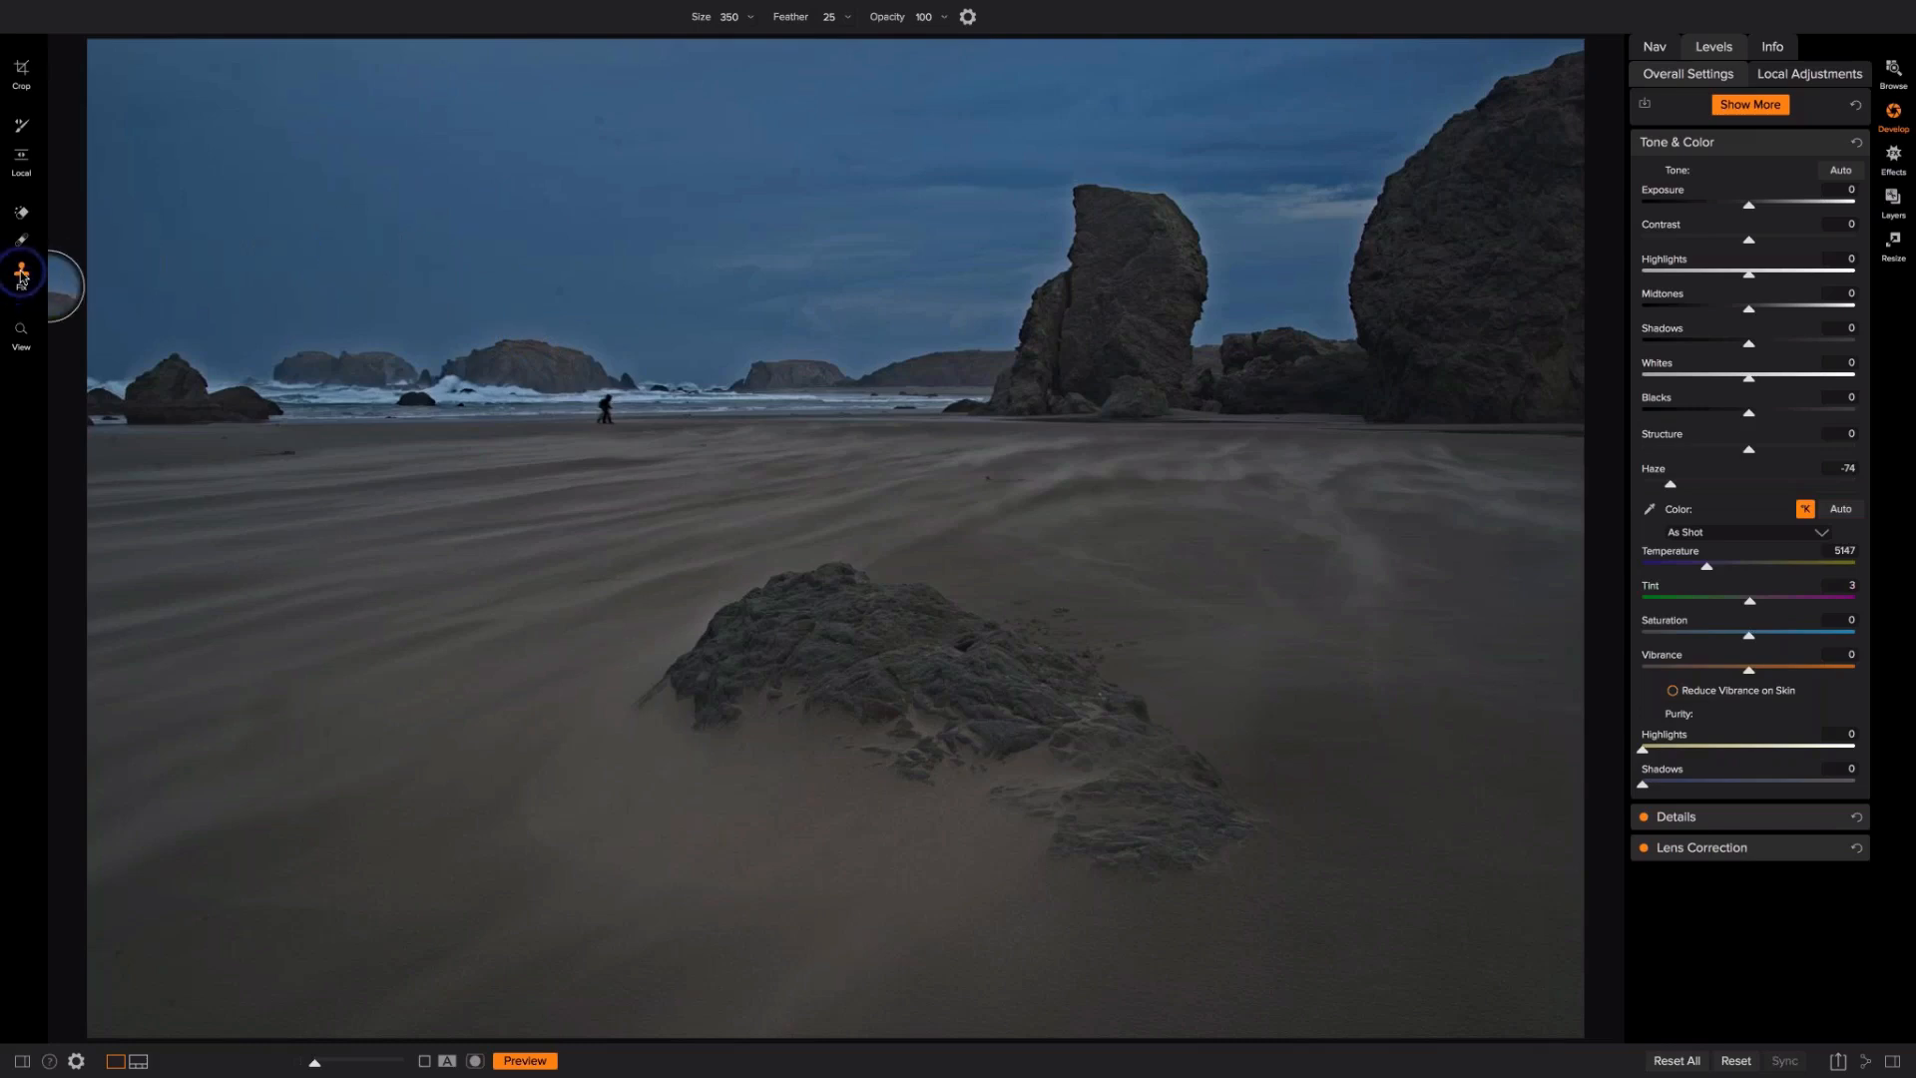
Step: Switch back to the Perfect Eraser and reset Haze to 0
click(14, 211)
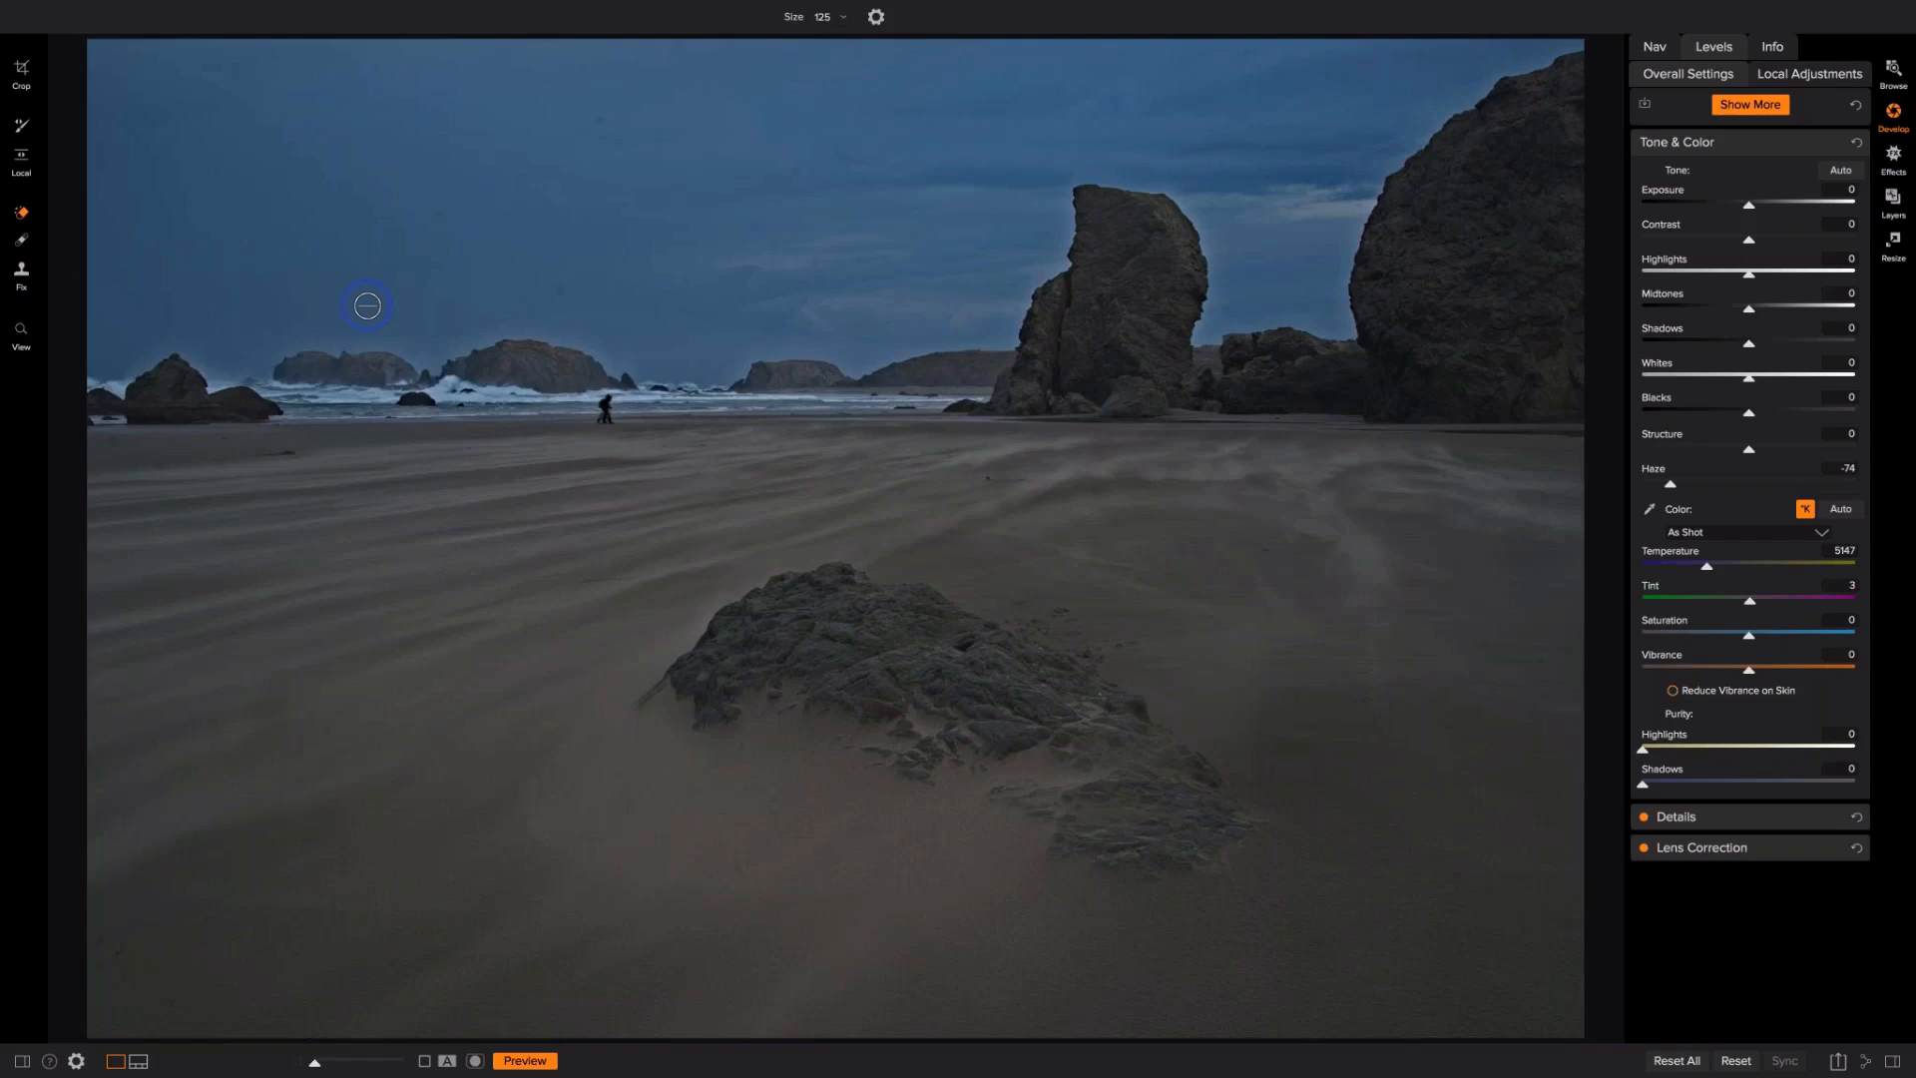
double_click(1654, 473)
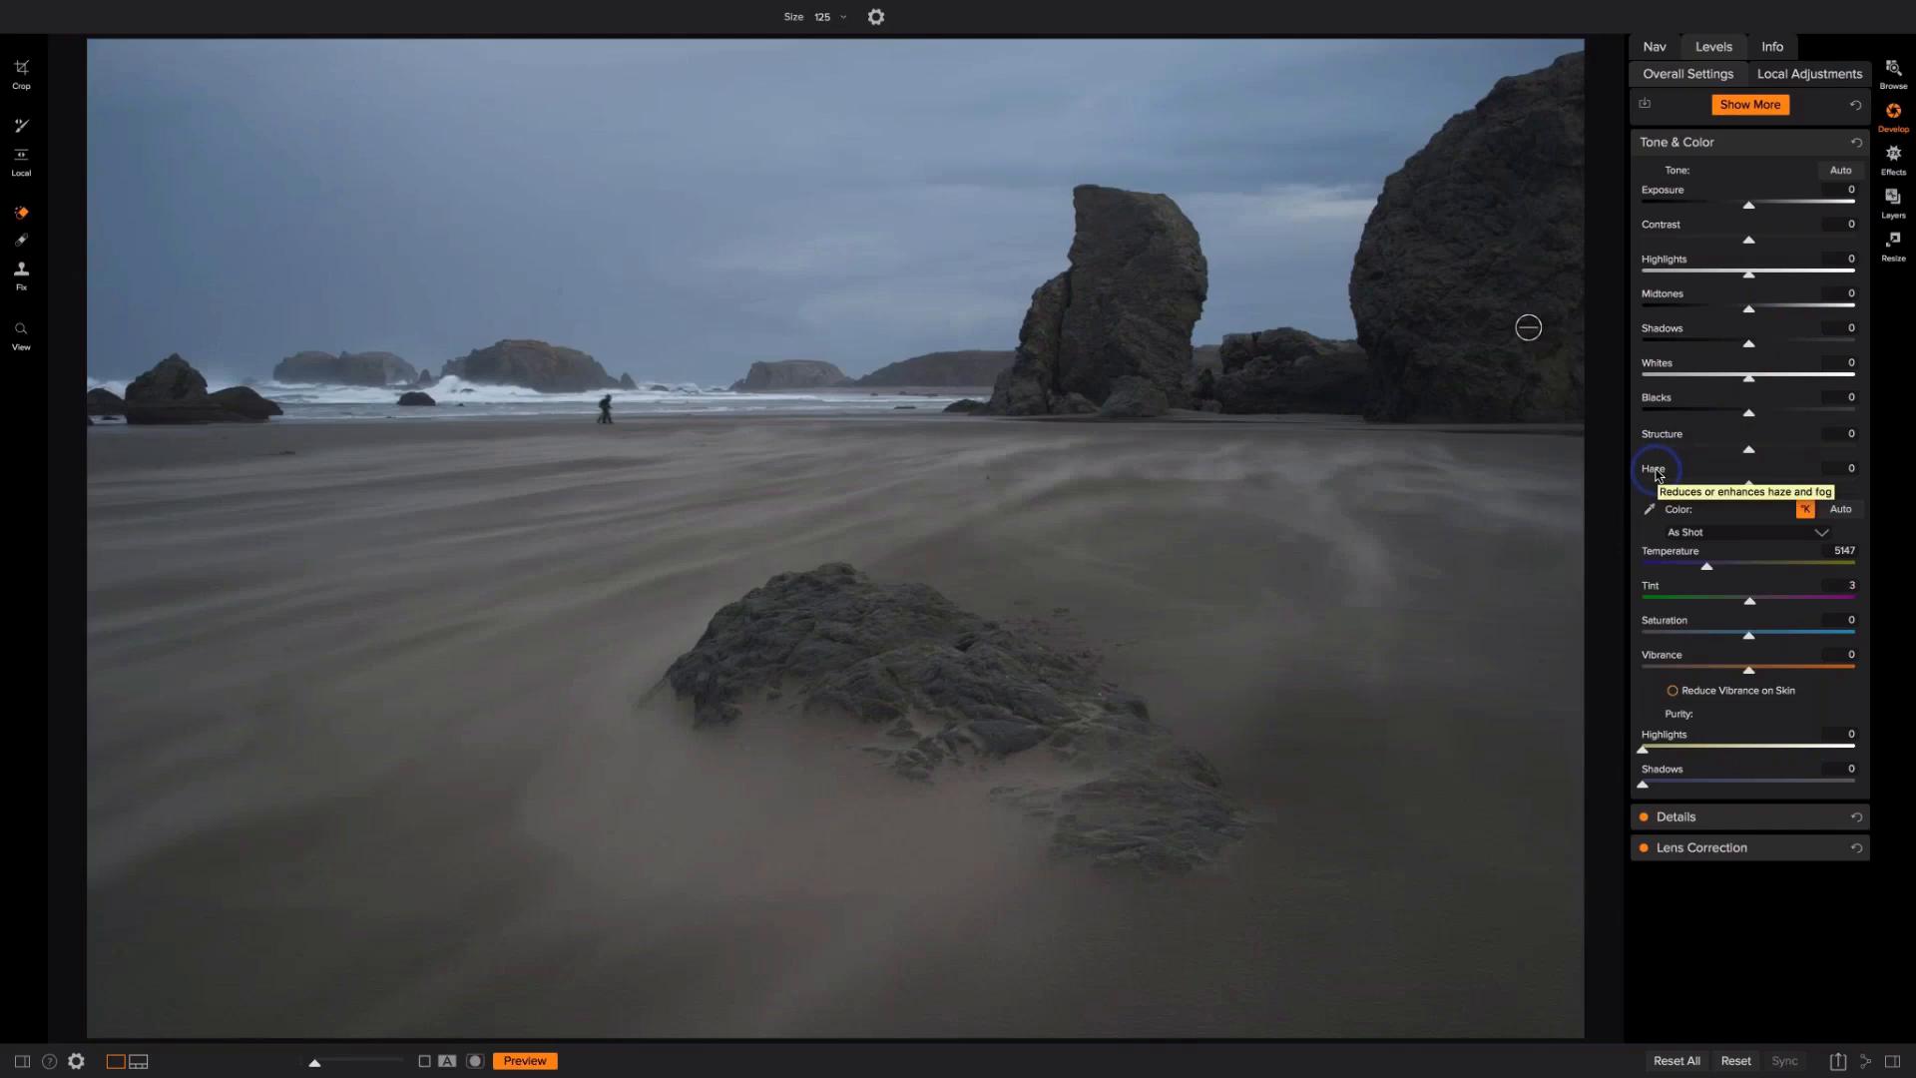
Step: Adjust the beach photo's tone with the histogram shown: Whites 40, Blacks -29, Contrast 16 and Shadows 5
click(1727, 50)
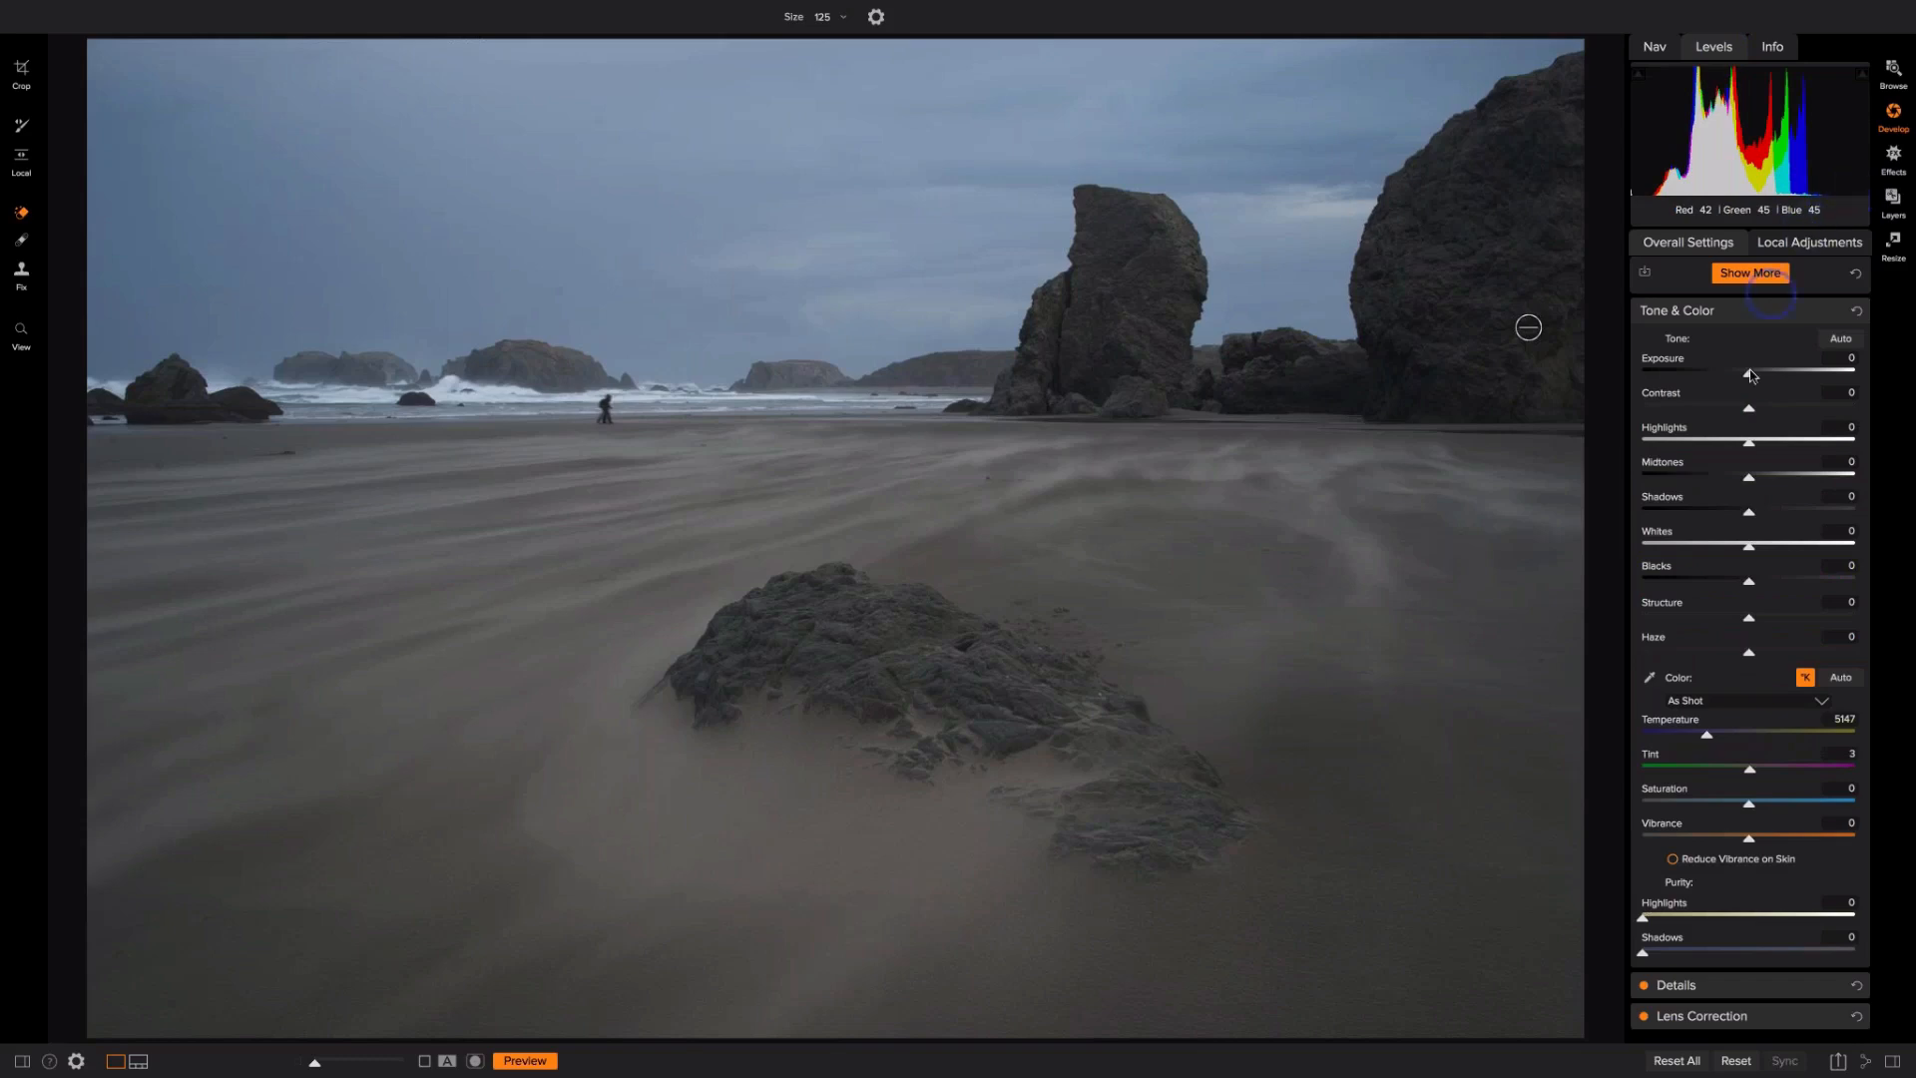
drag(1748, 549, 1793, 550)
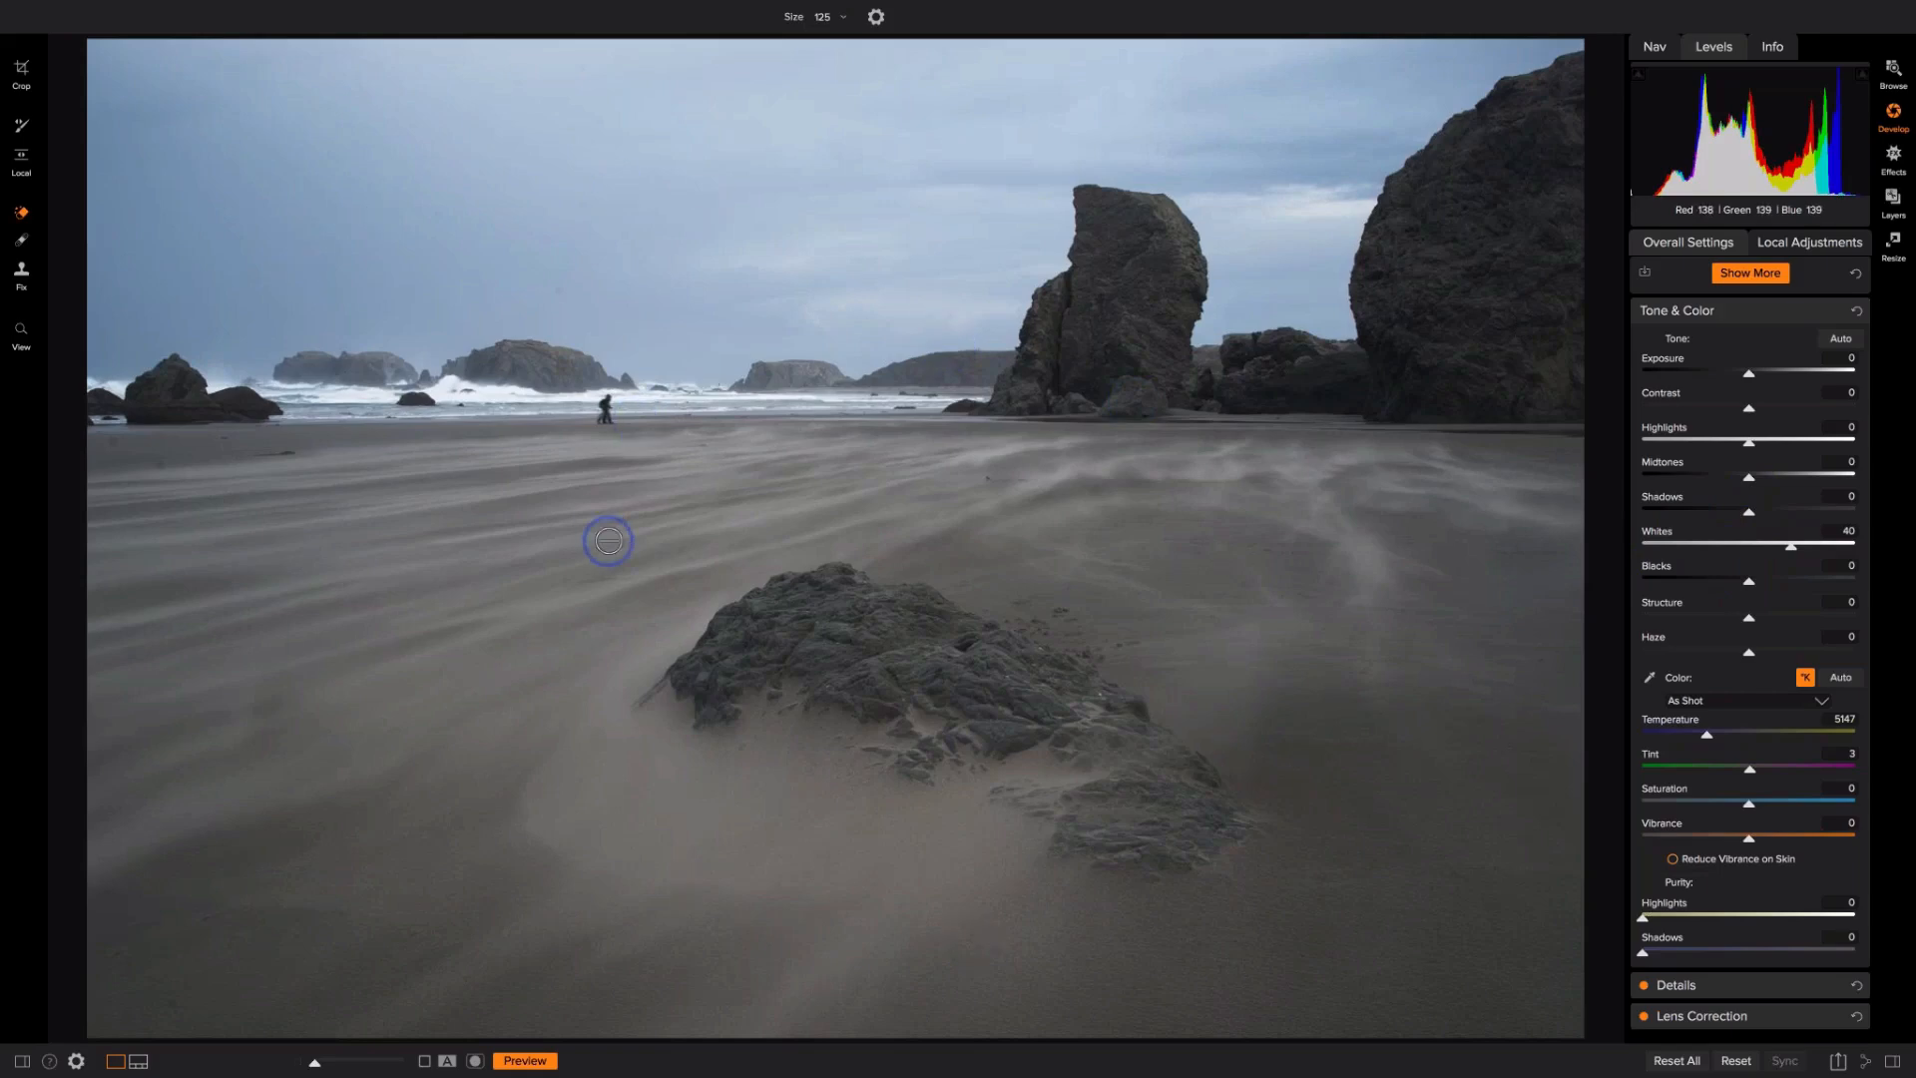
click(1841, 530)
drag(1748, 582, 1717, 583)
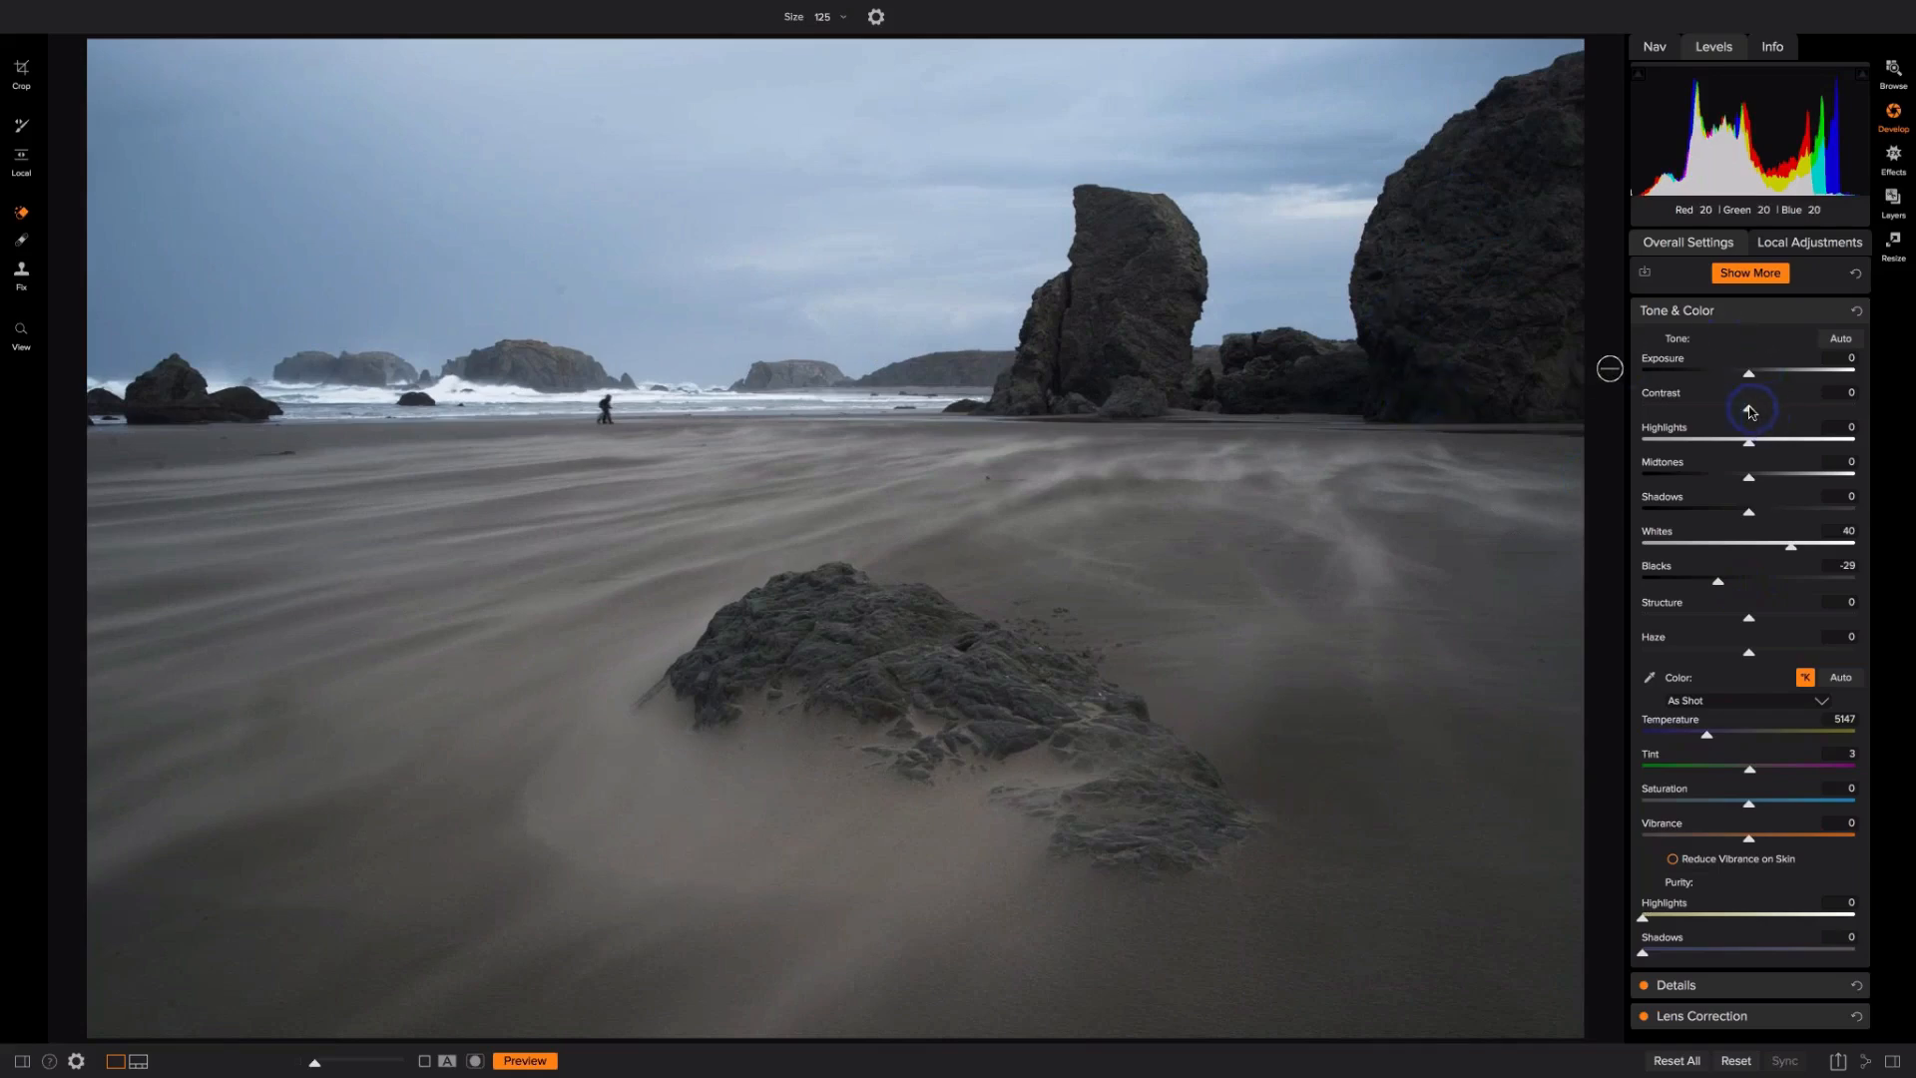
drag(1748, 411, 1768, 415)
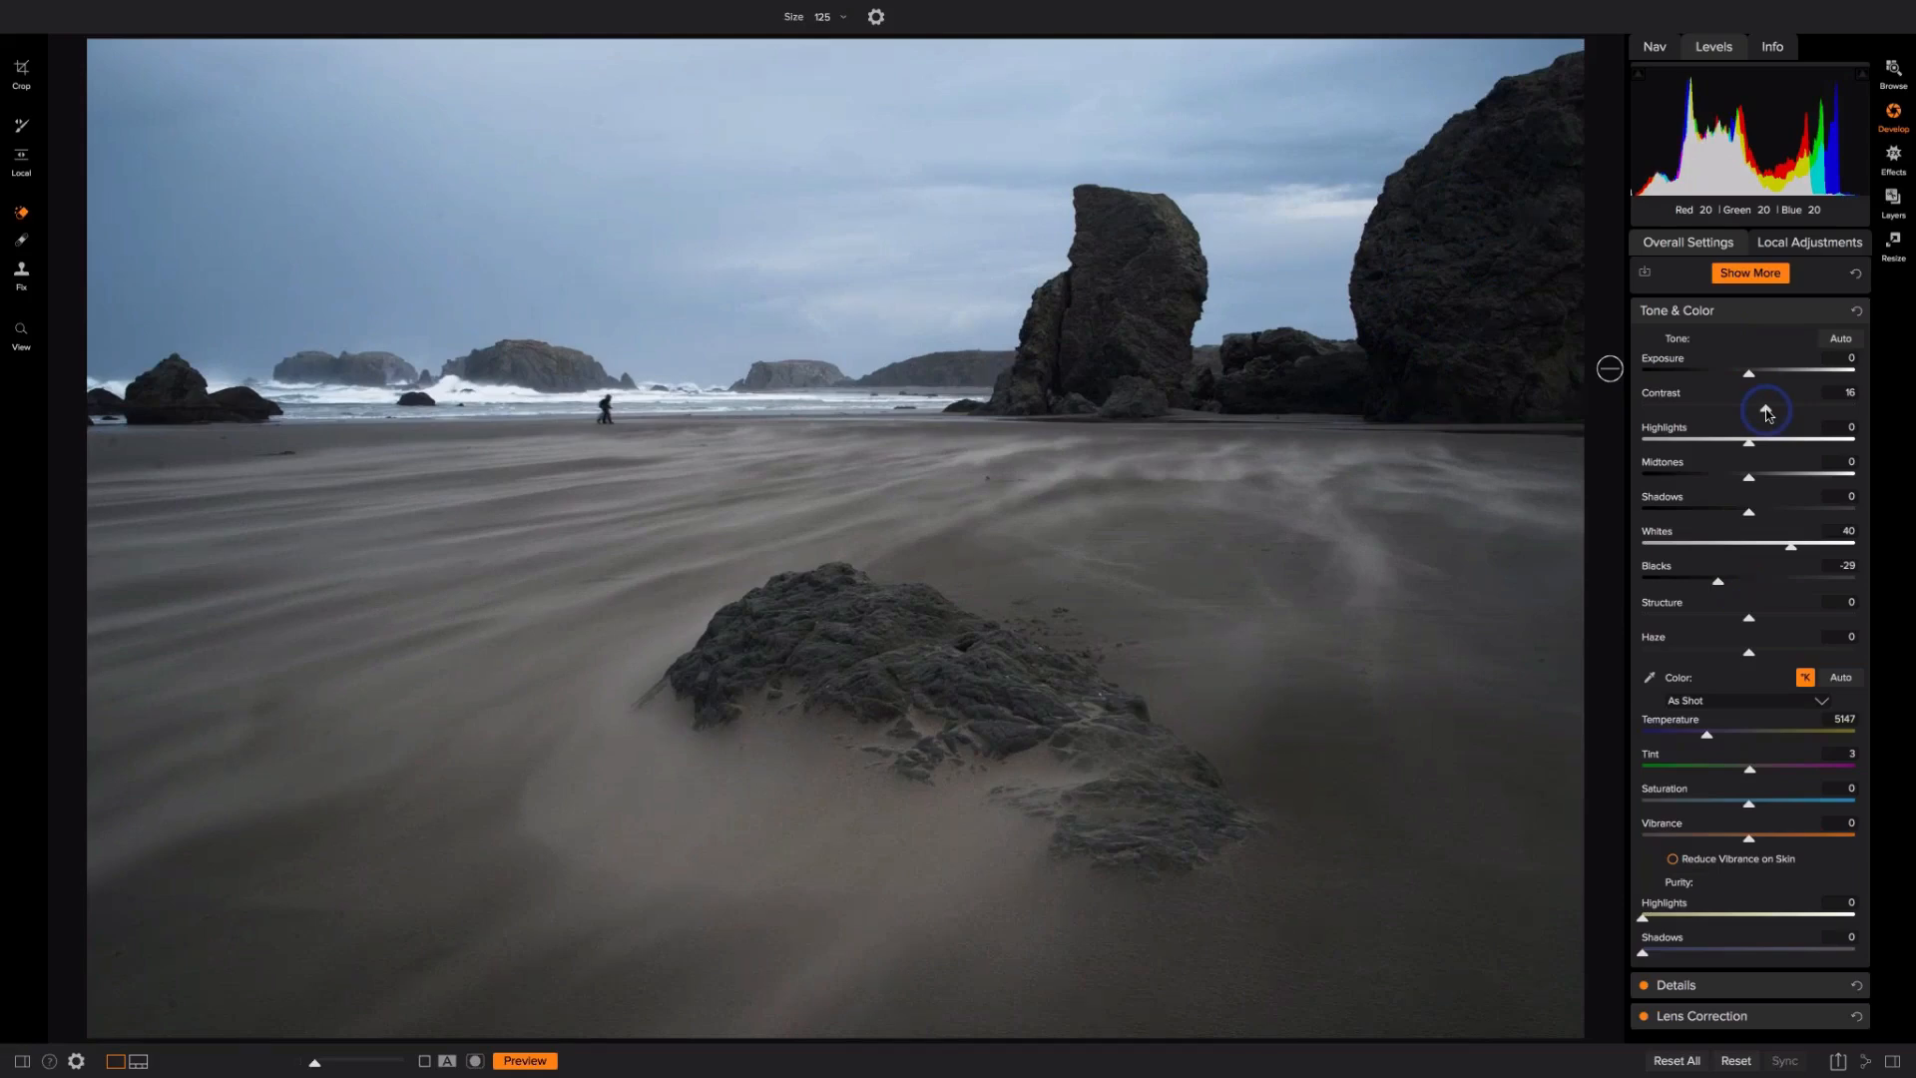
click(1754, 515)
drag(1756, 513, 1758, 513)
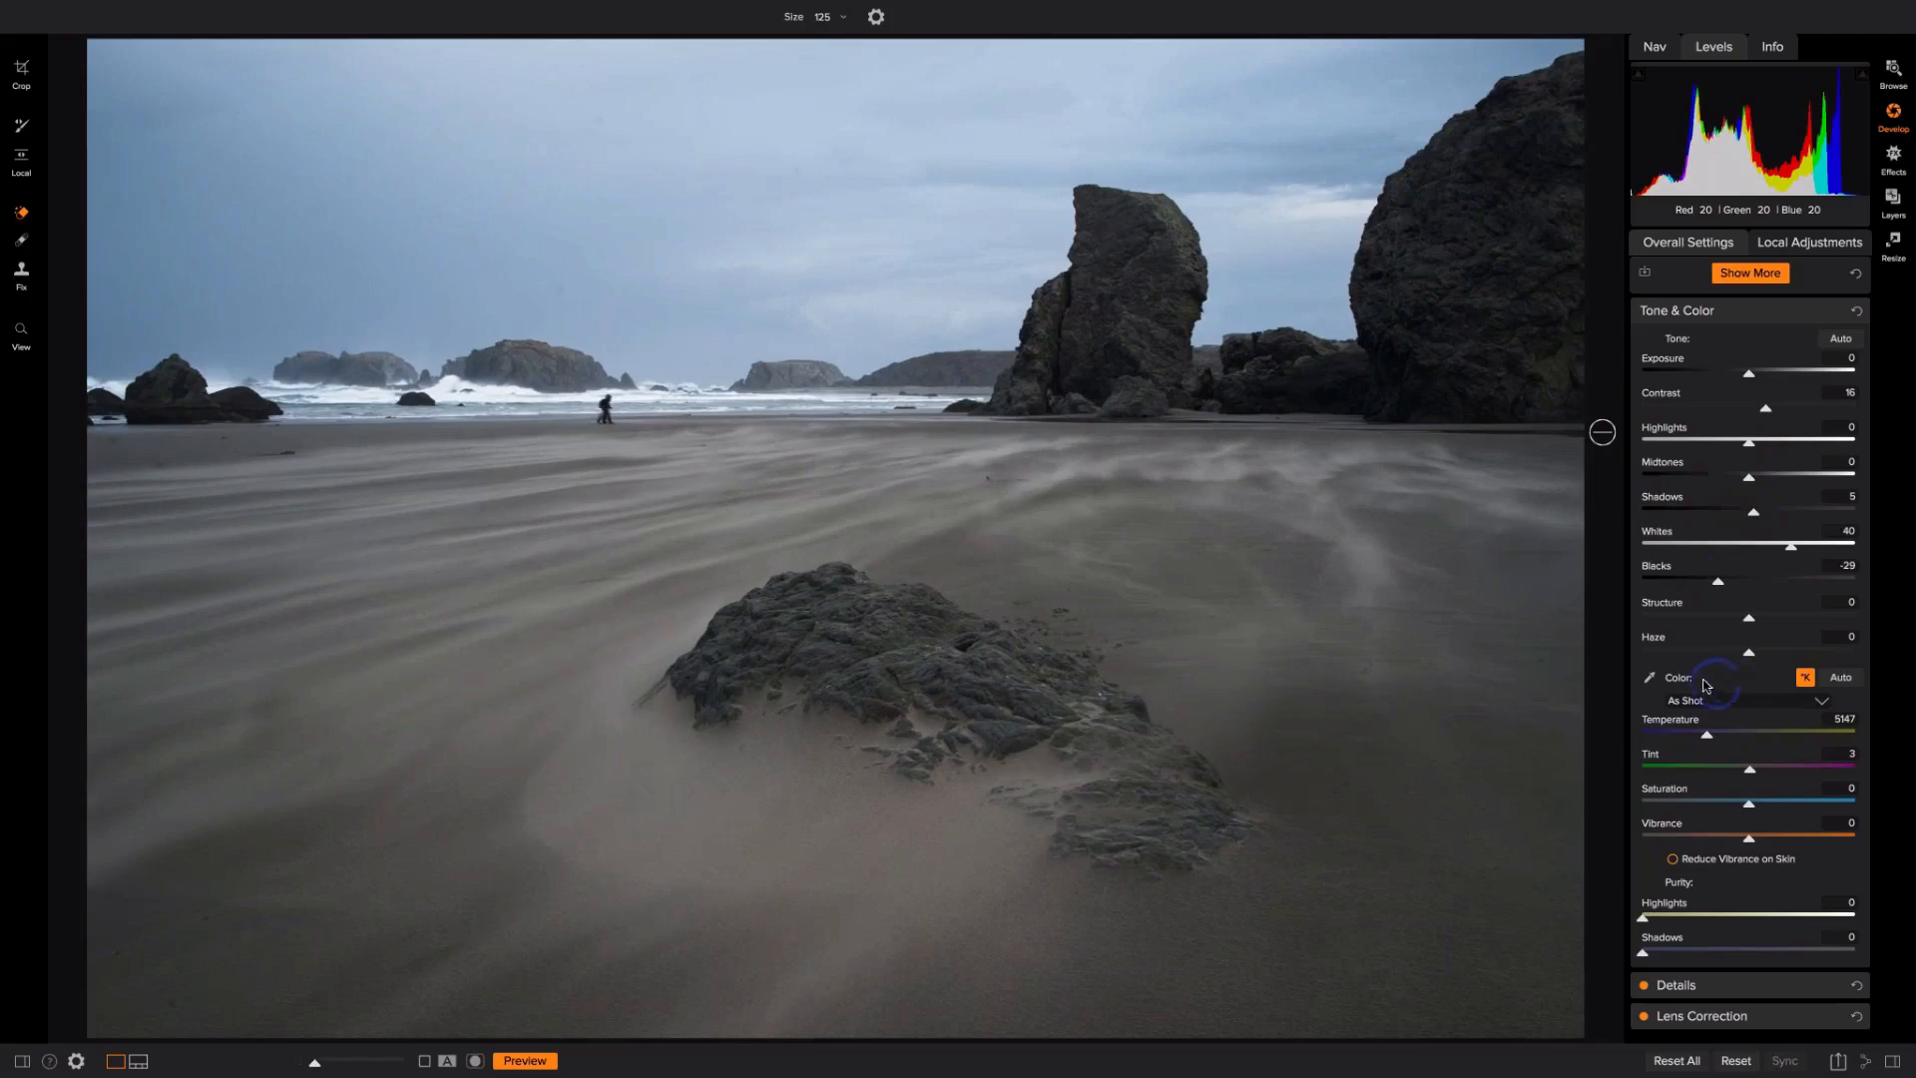
Step: Apply automatic color balance to the beach photo and raise Vibrance to 16
click(1841, 679)
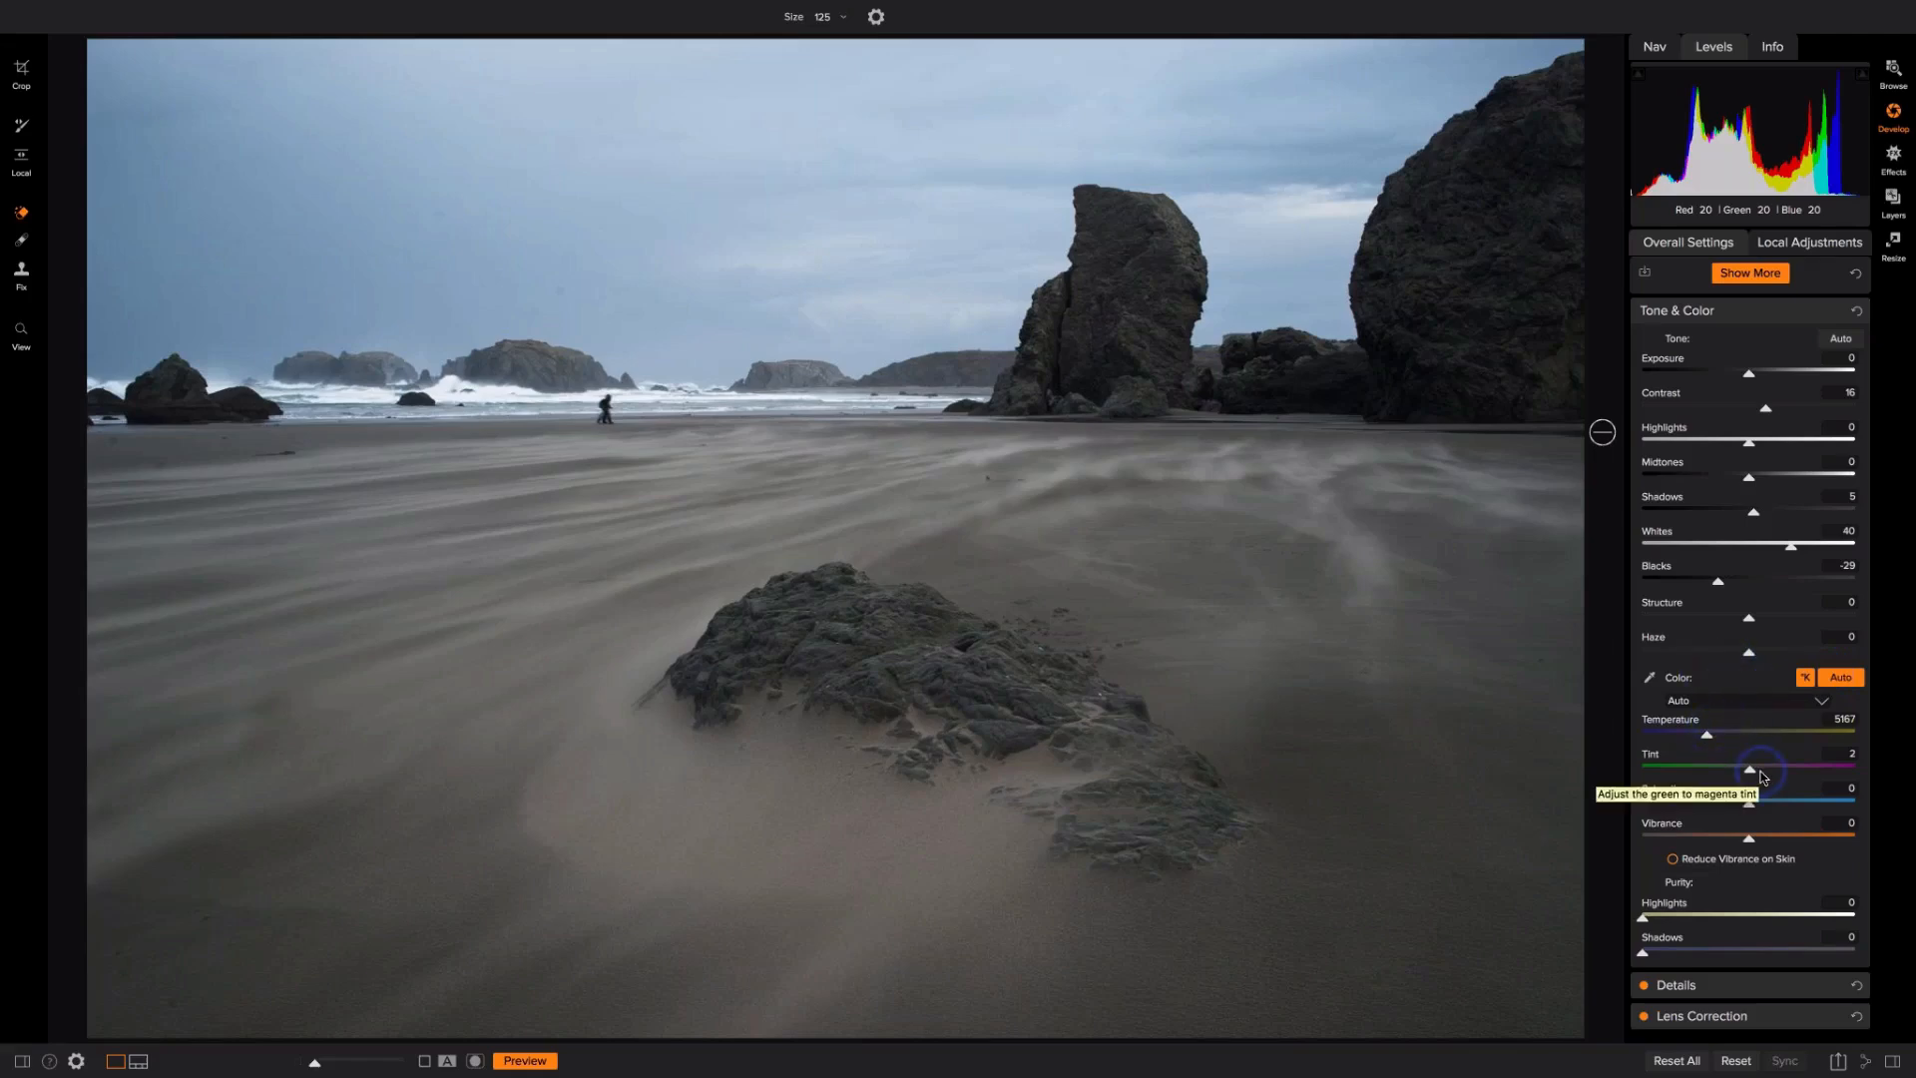
drag(1749, 840, 1766, 843)
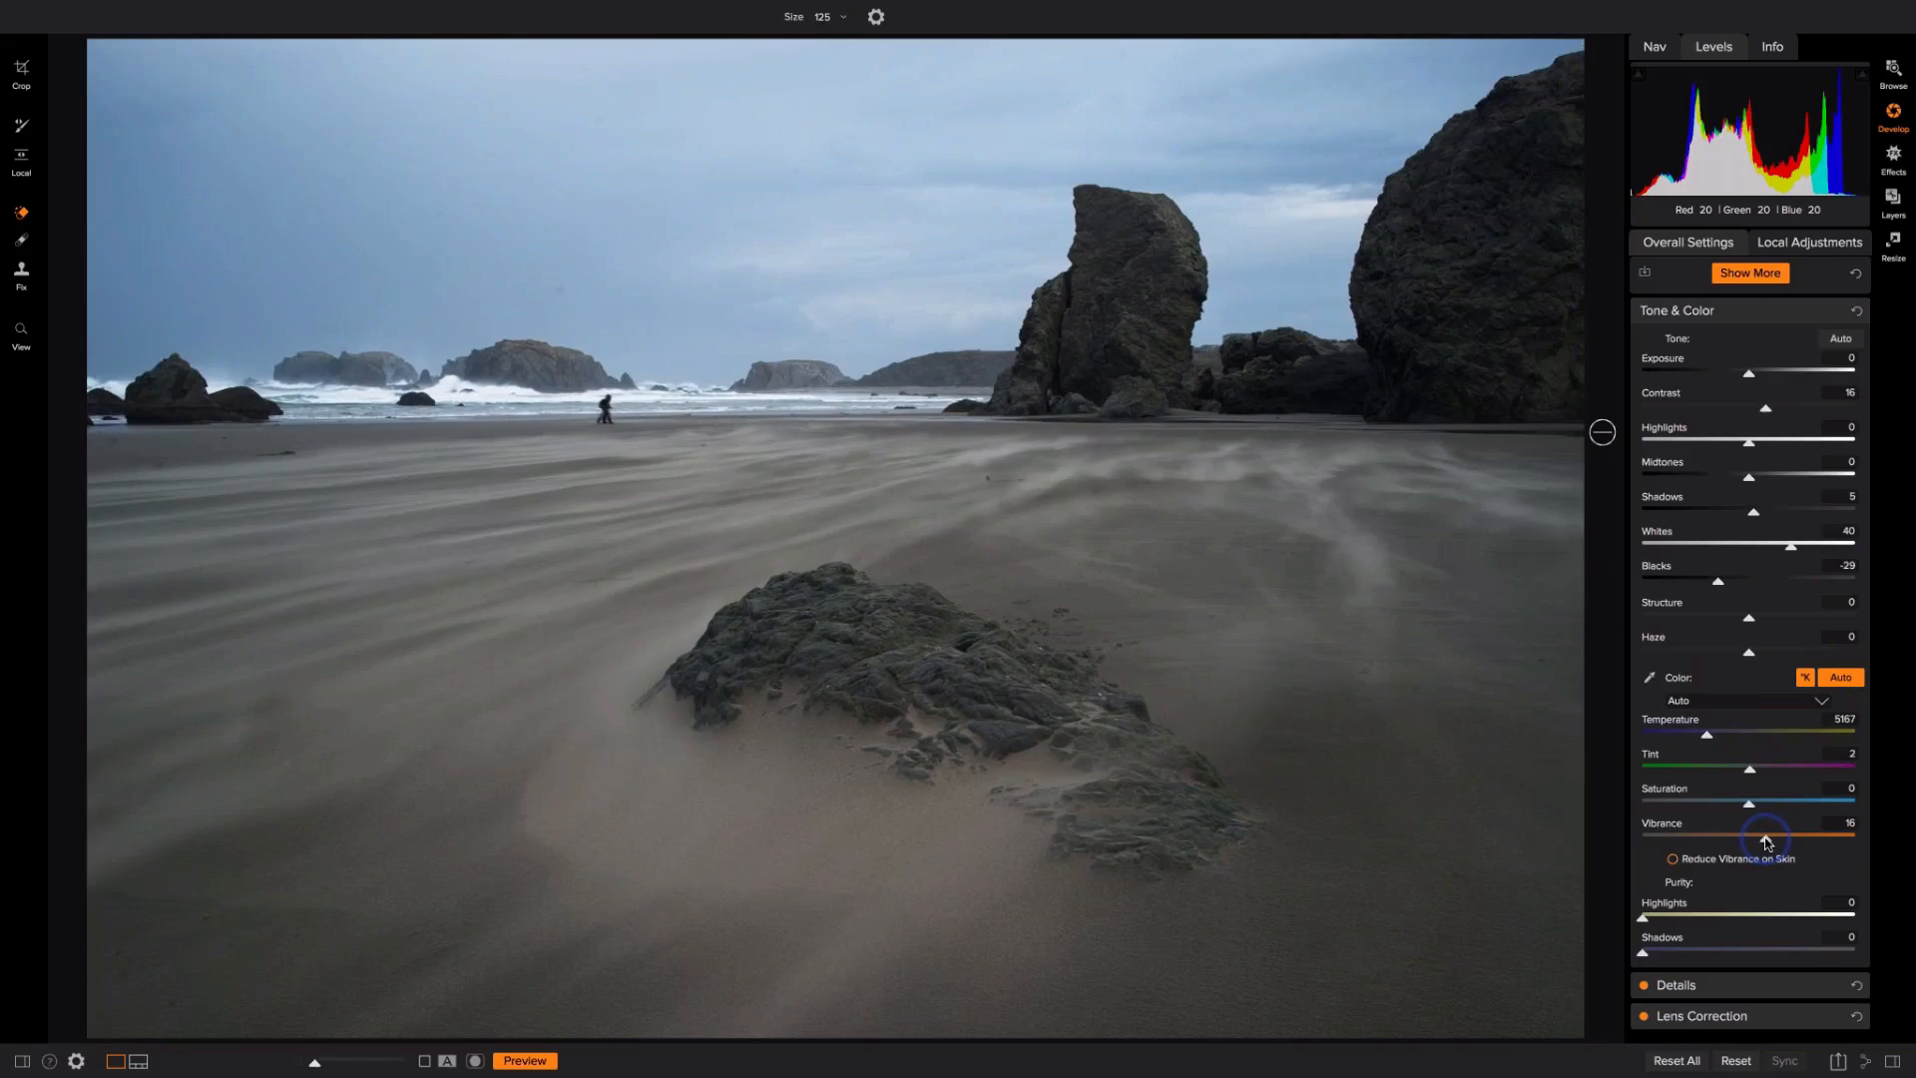
Step: Compare the edited beach photo with its original version
key(ctrl+p)
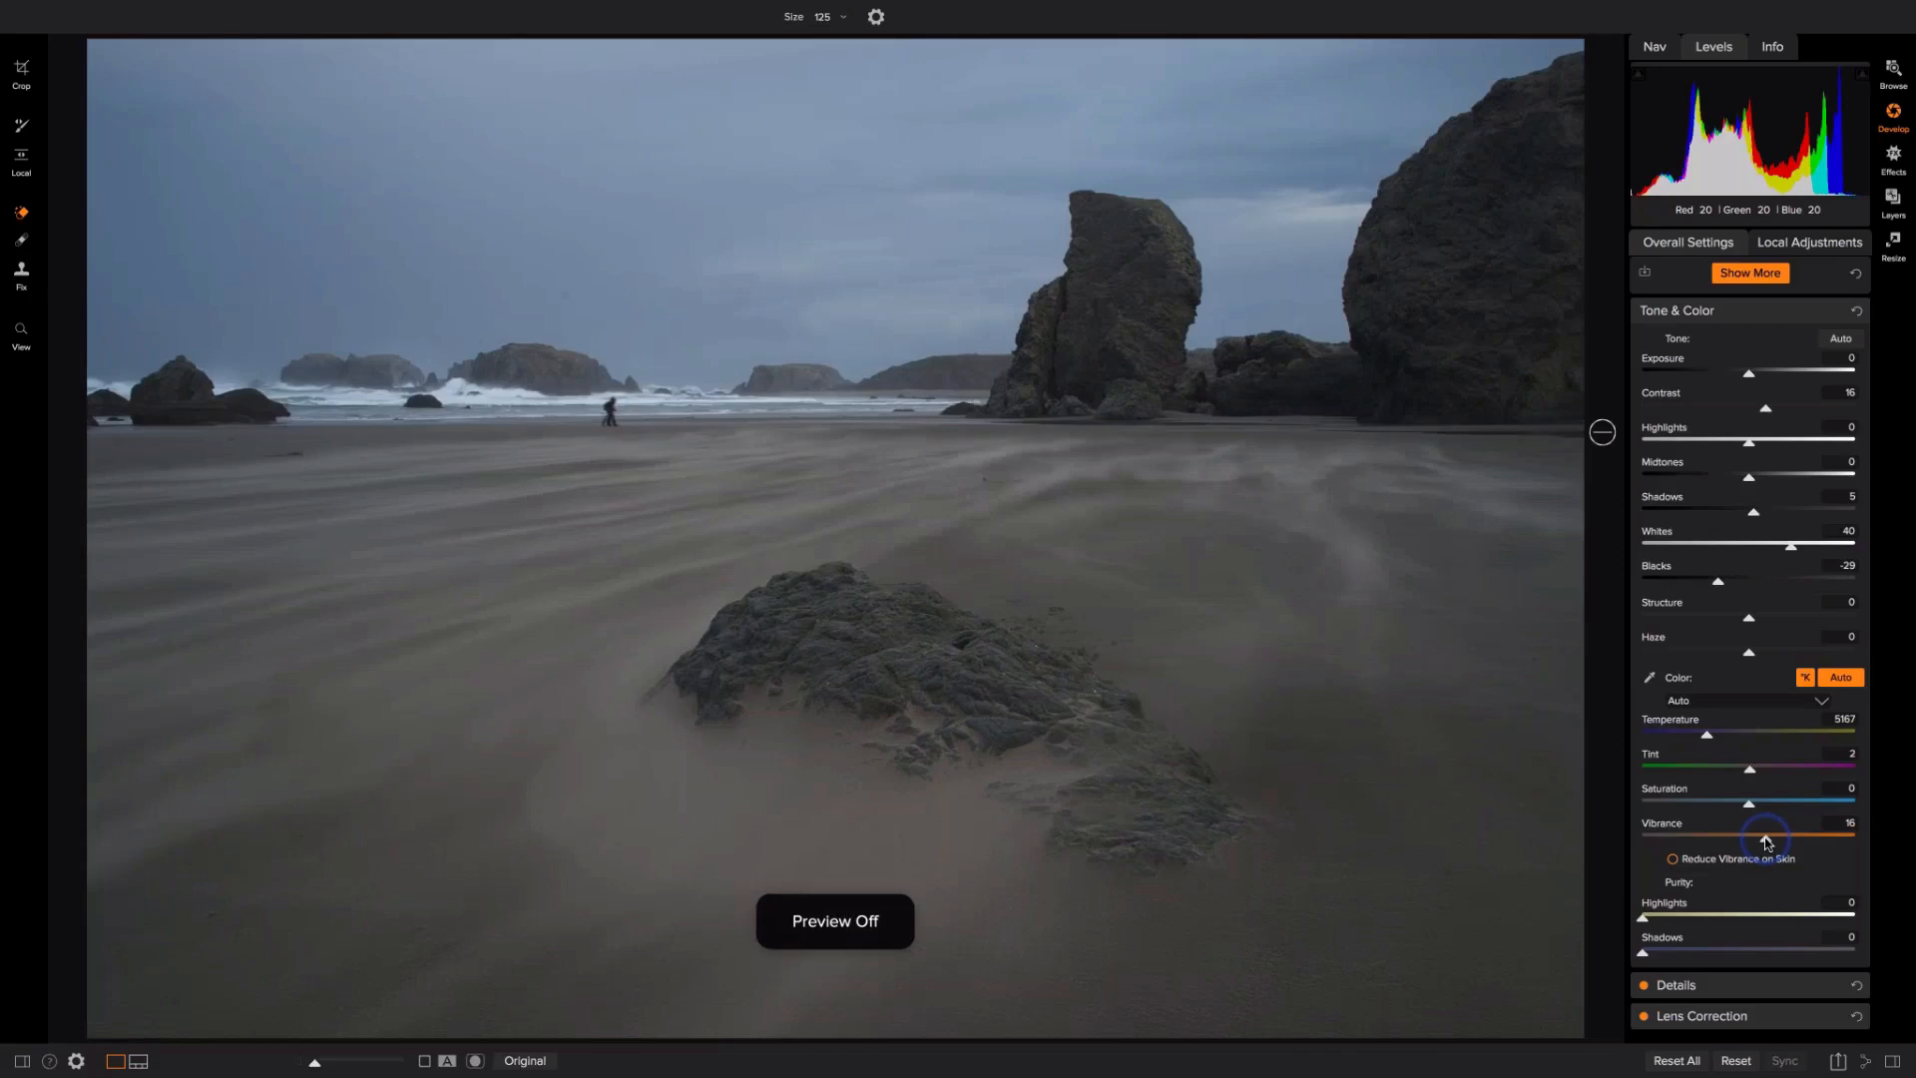
key(ctrl+p)
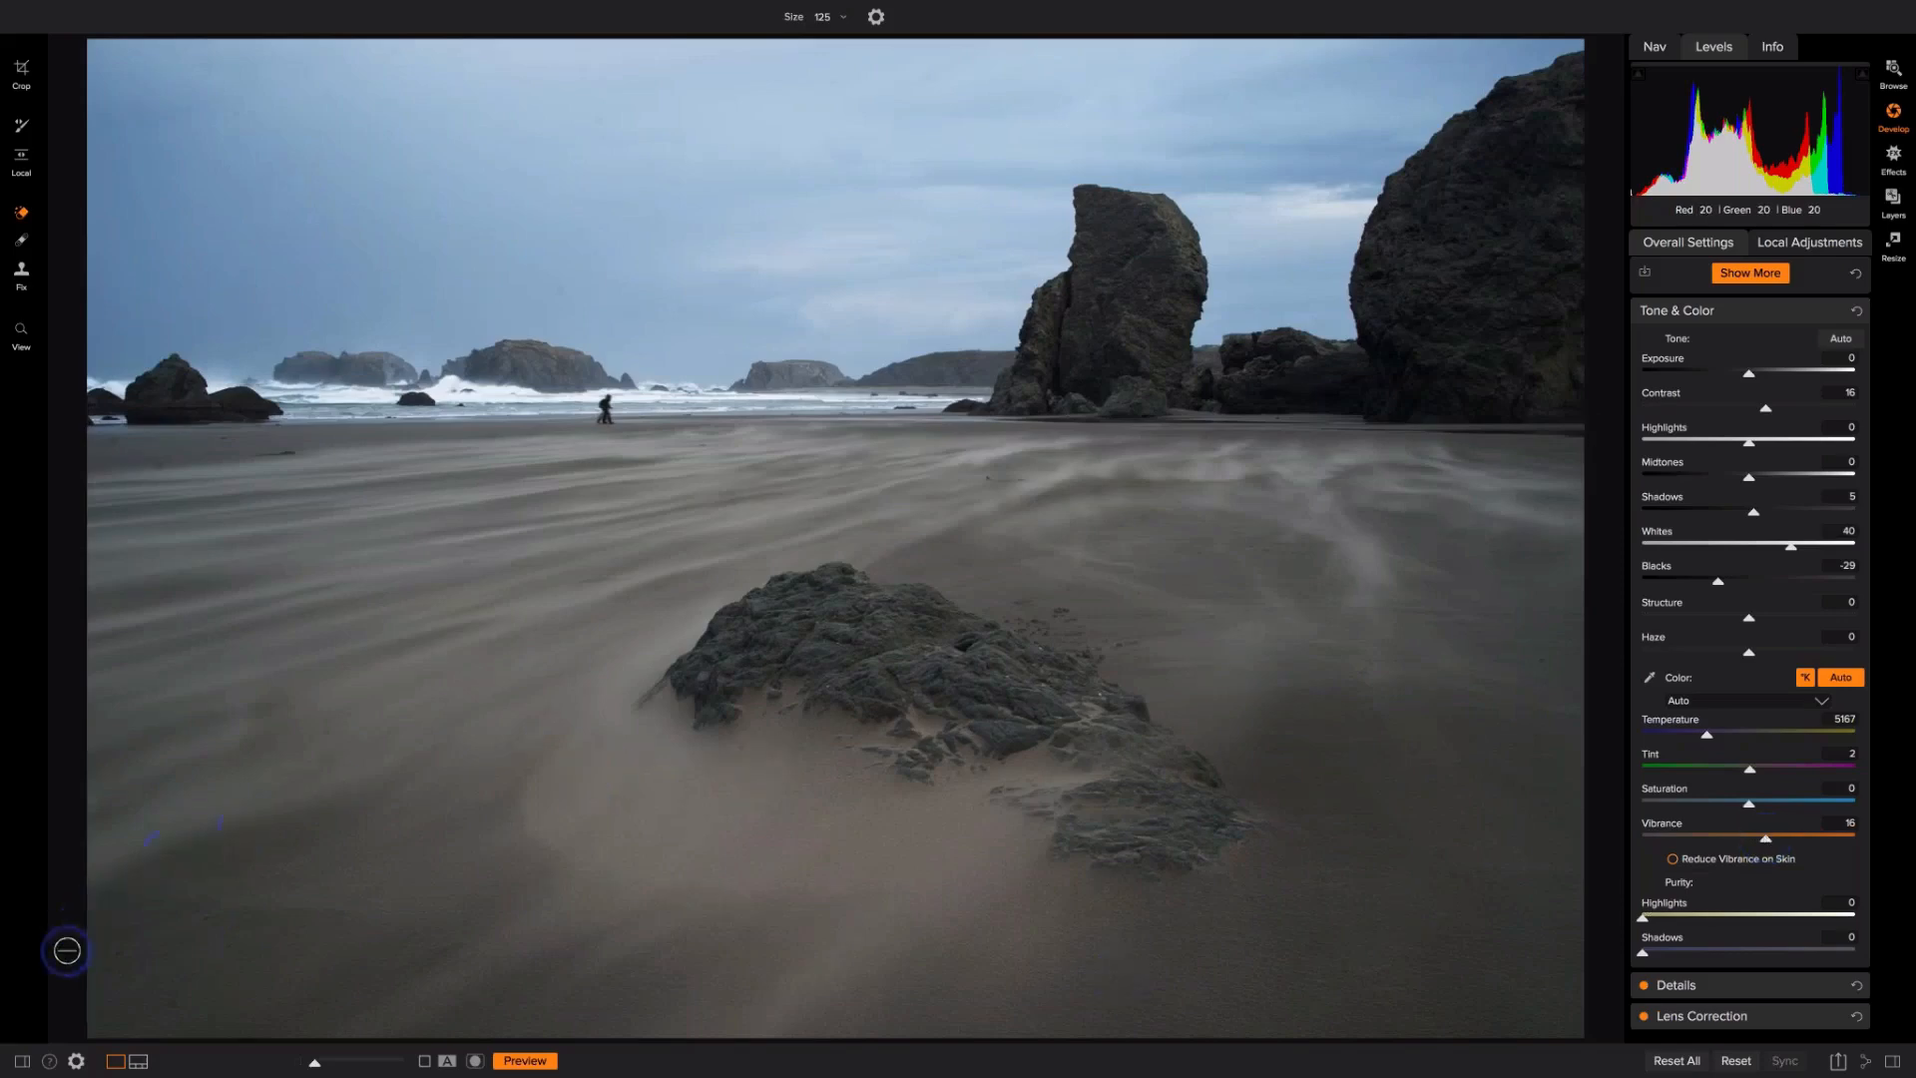
Step: Show the list of preset categories beside the beach photo and reset the photo's Saturation to 0
click(22, 1061)
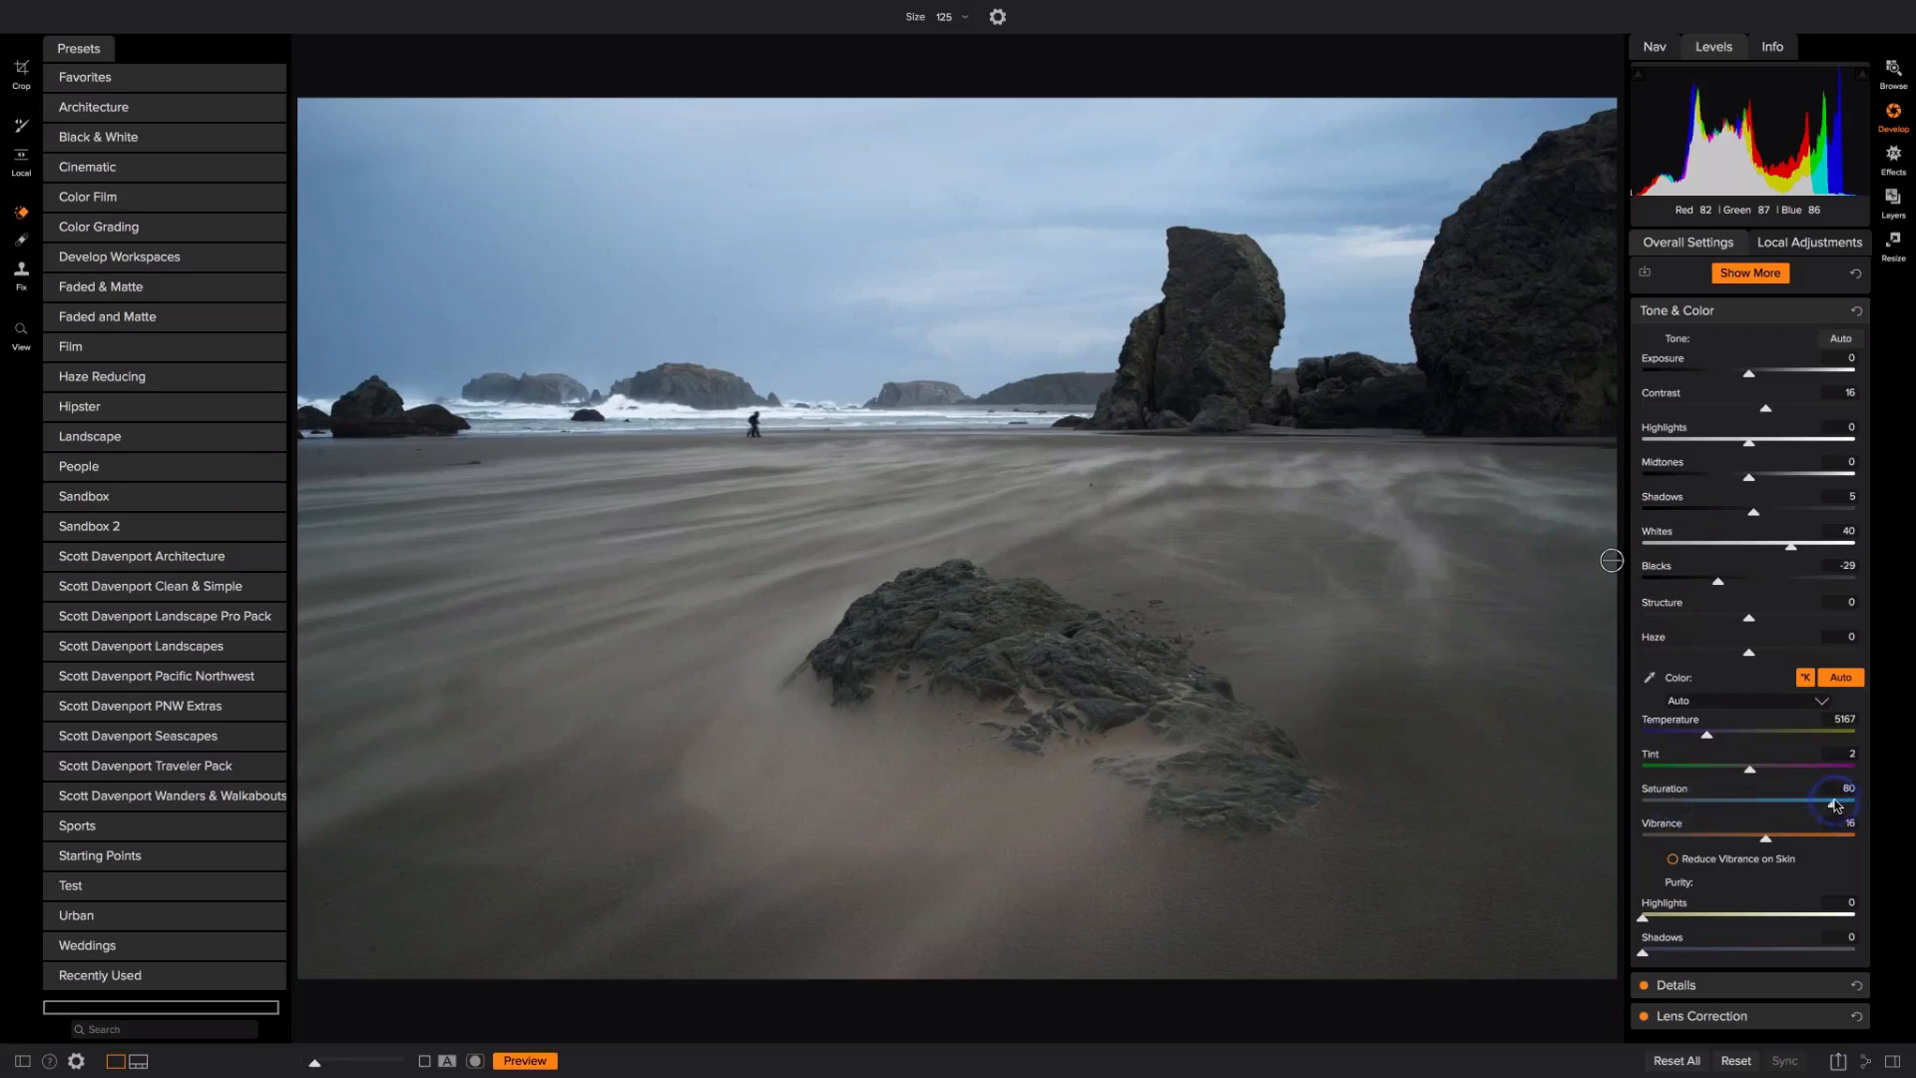
double_click(1657, 792)
Step: Turn on the clipping display for the beach photo
click(432, 10)
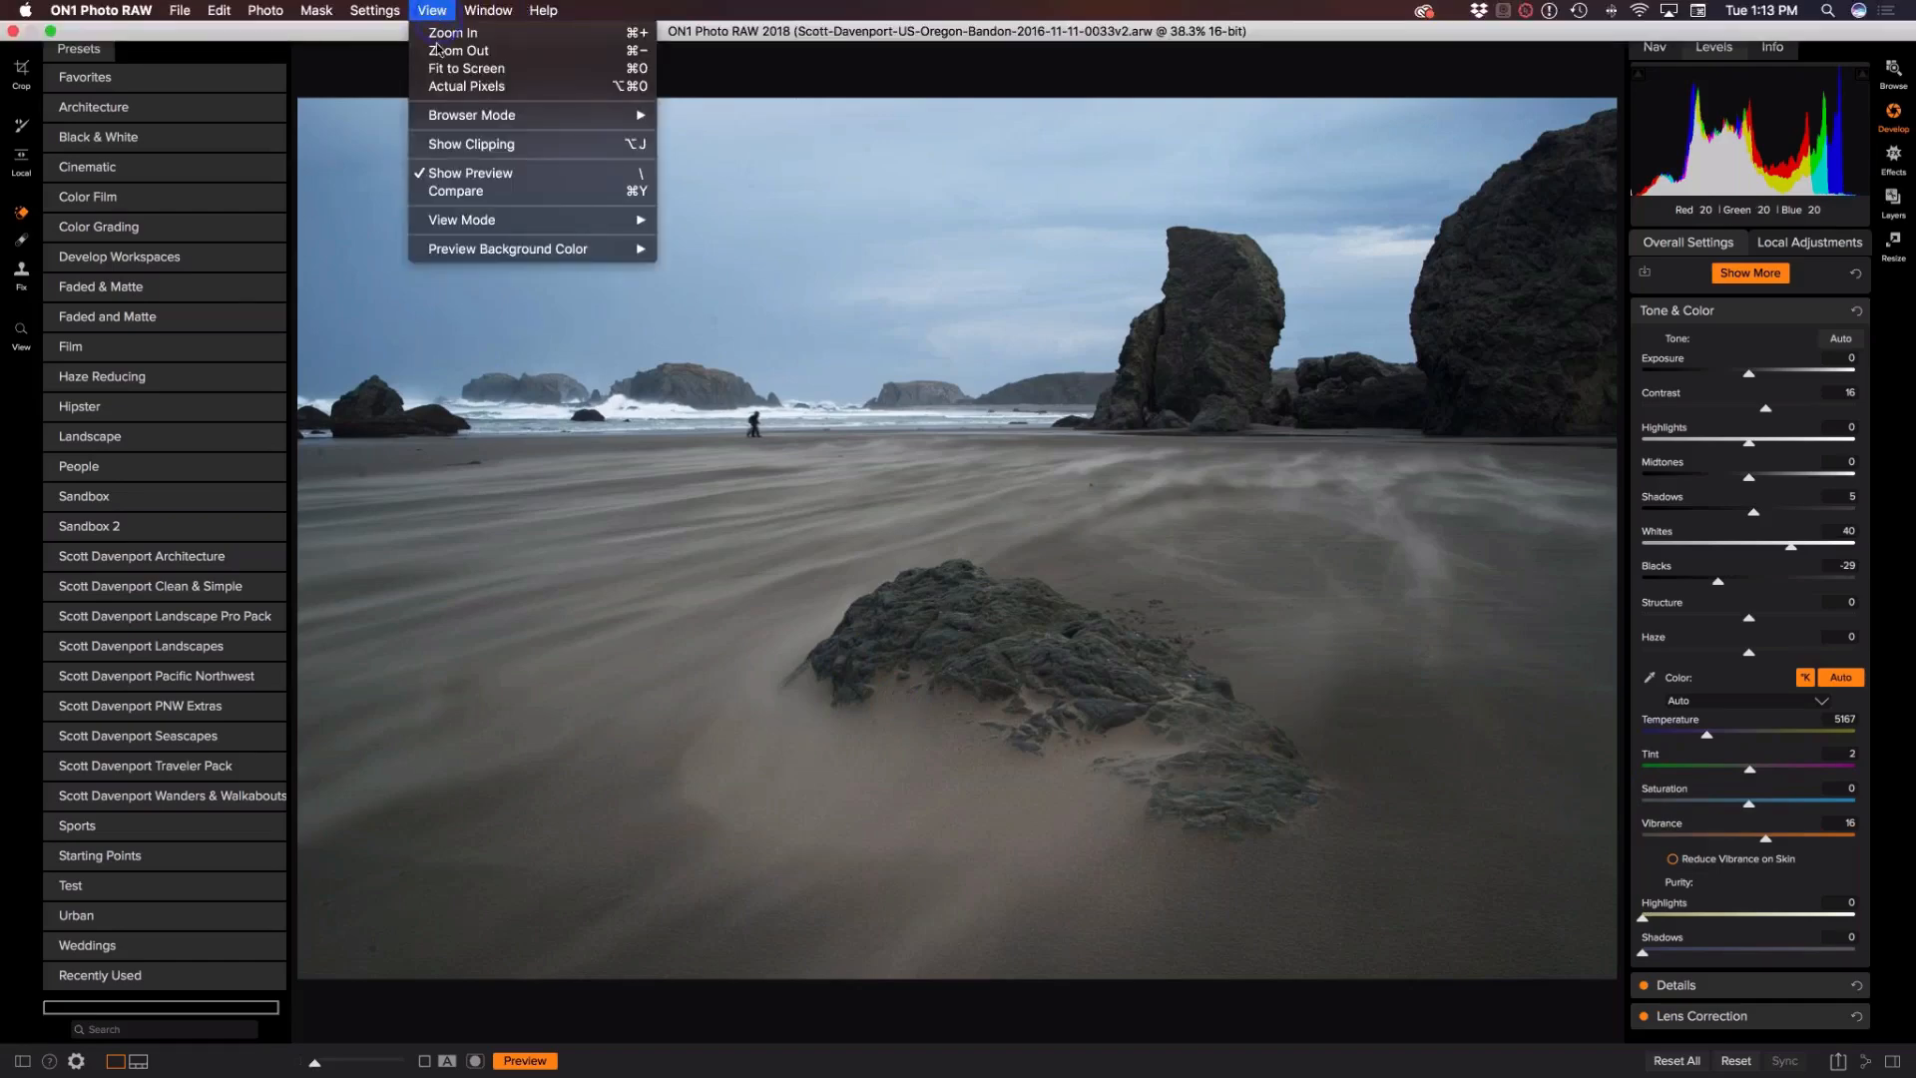
click(637, 150)
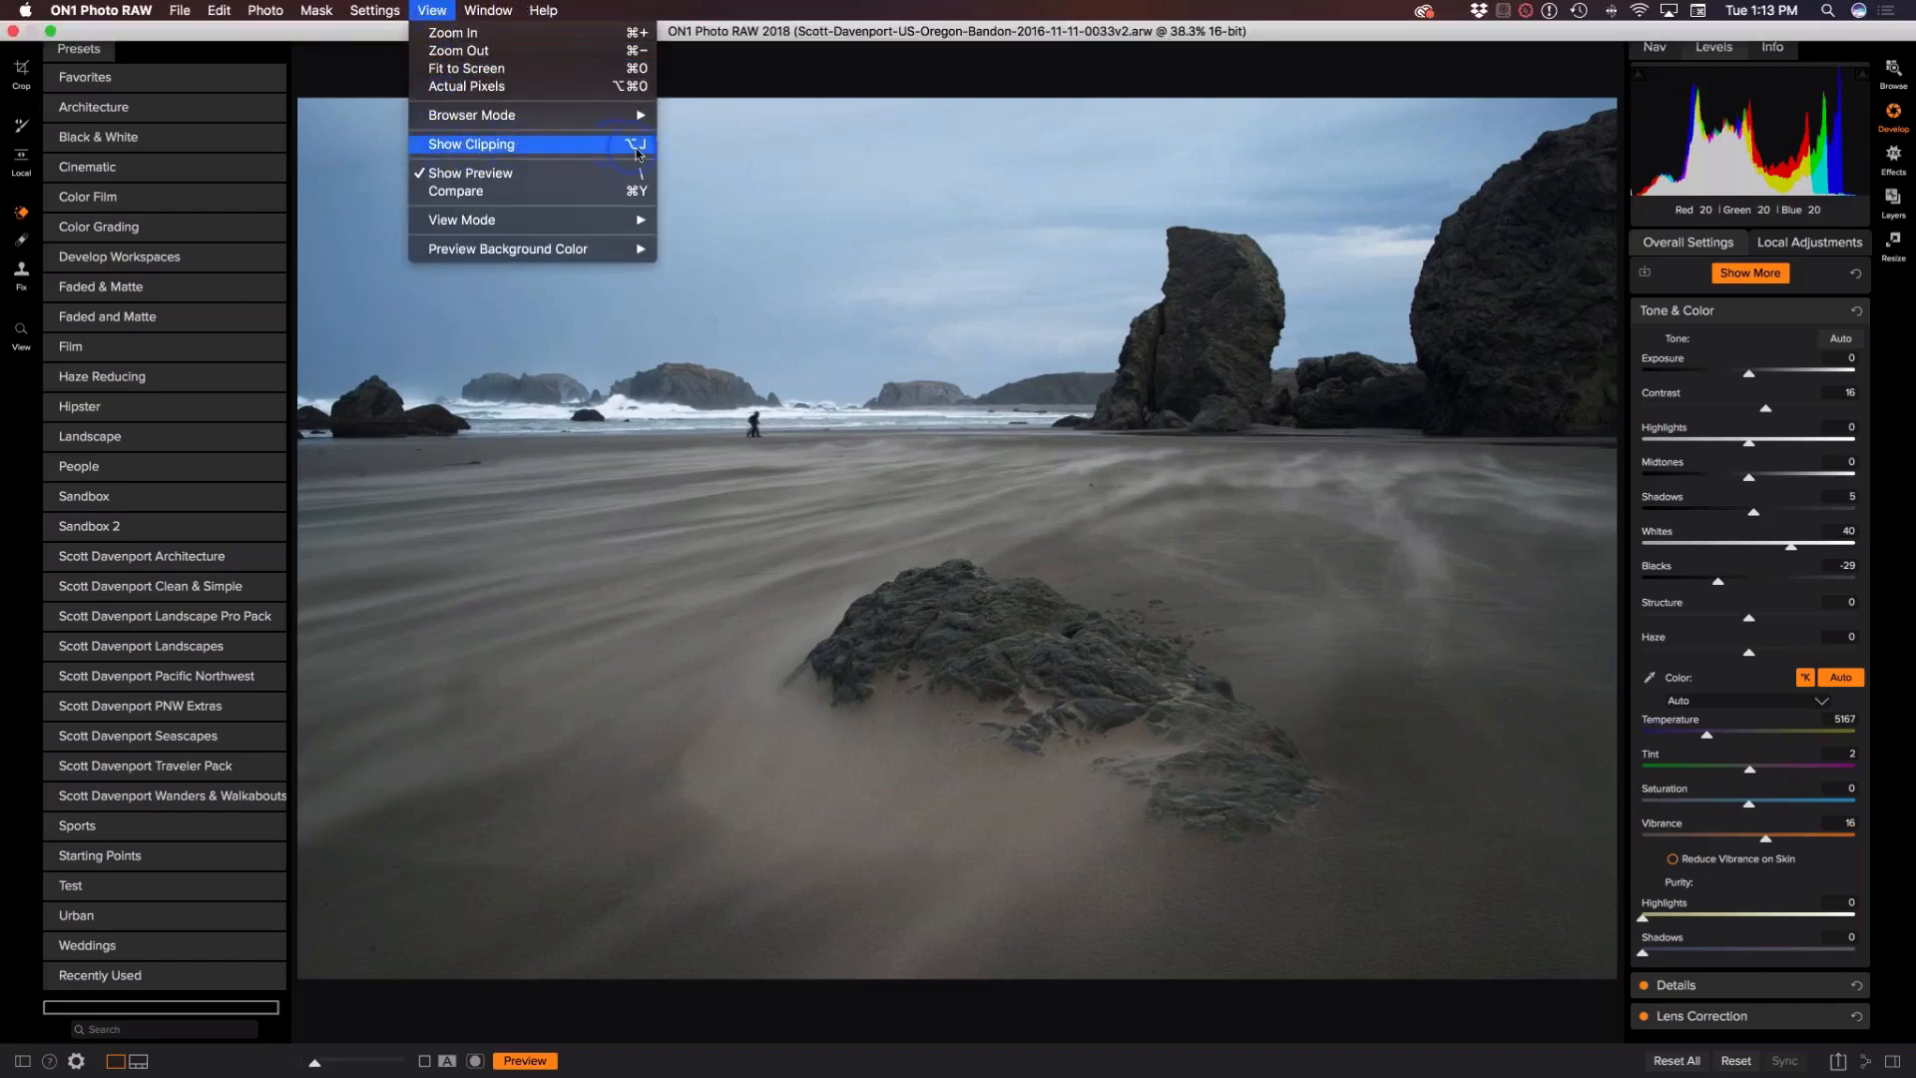
click(613, 150)
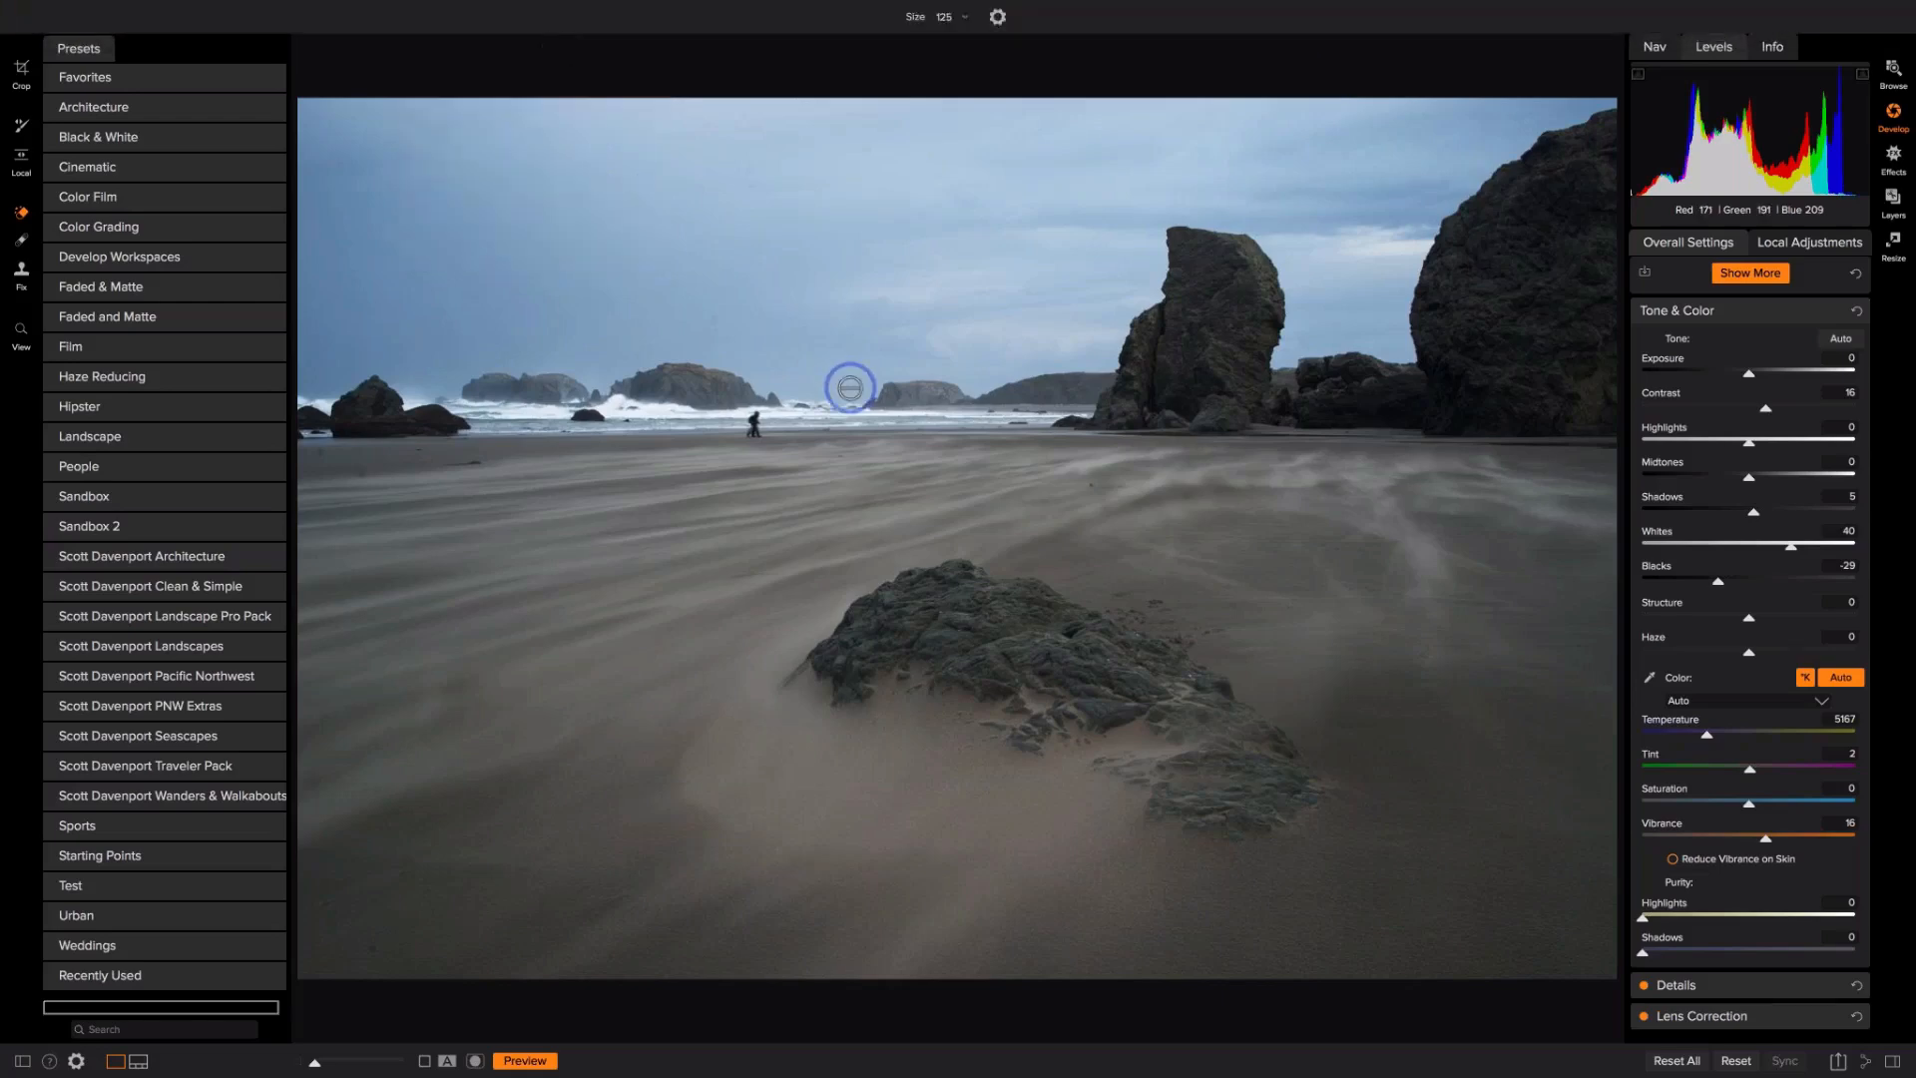
click(432, 10)
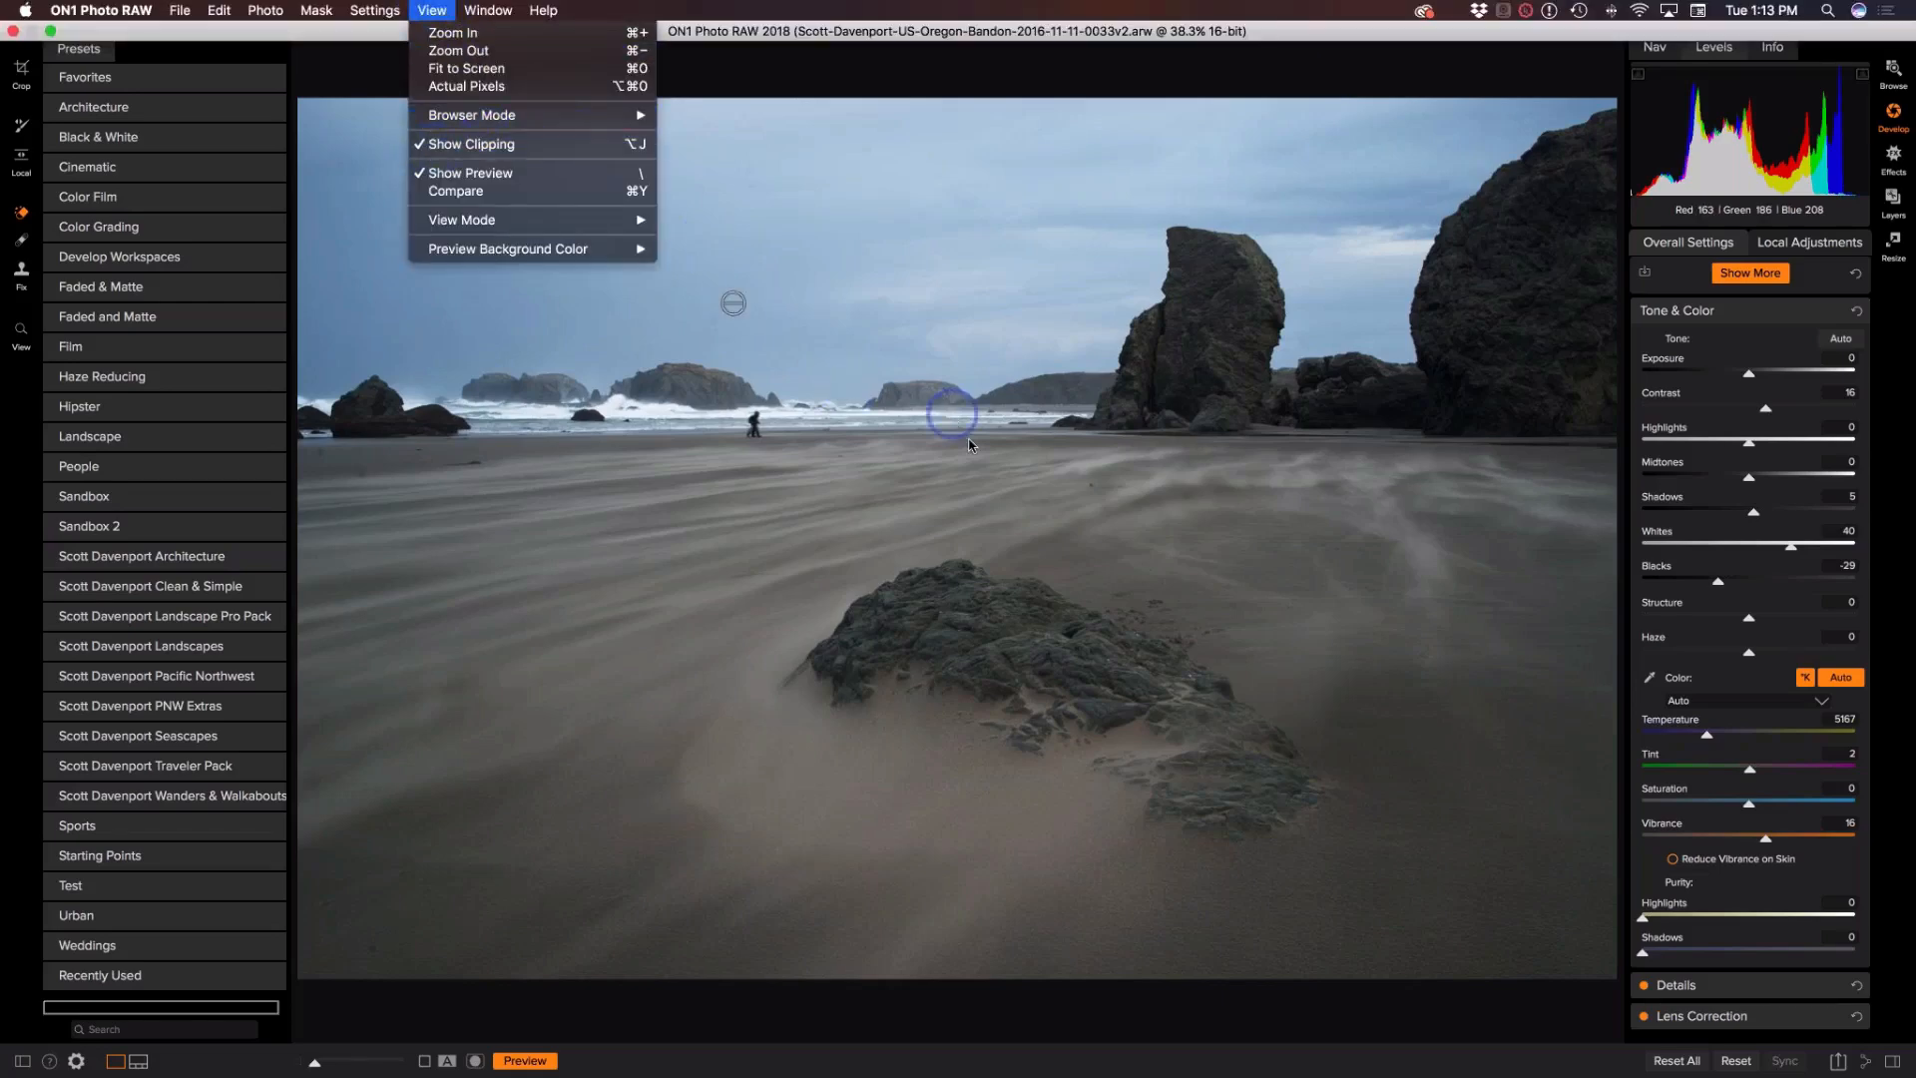
click(1381, 499)
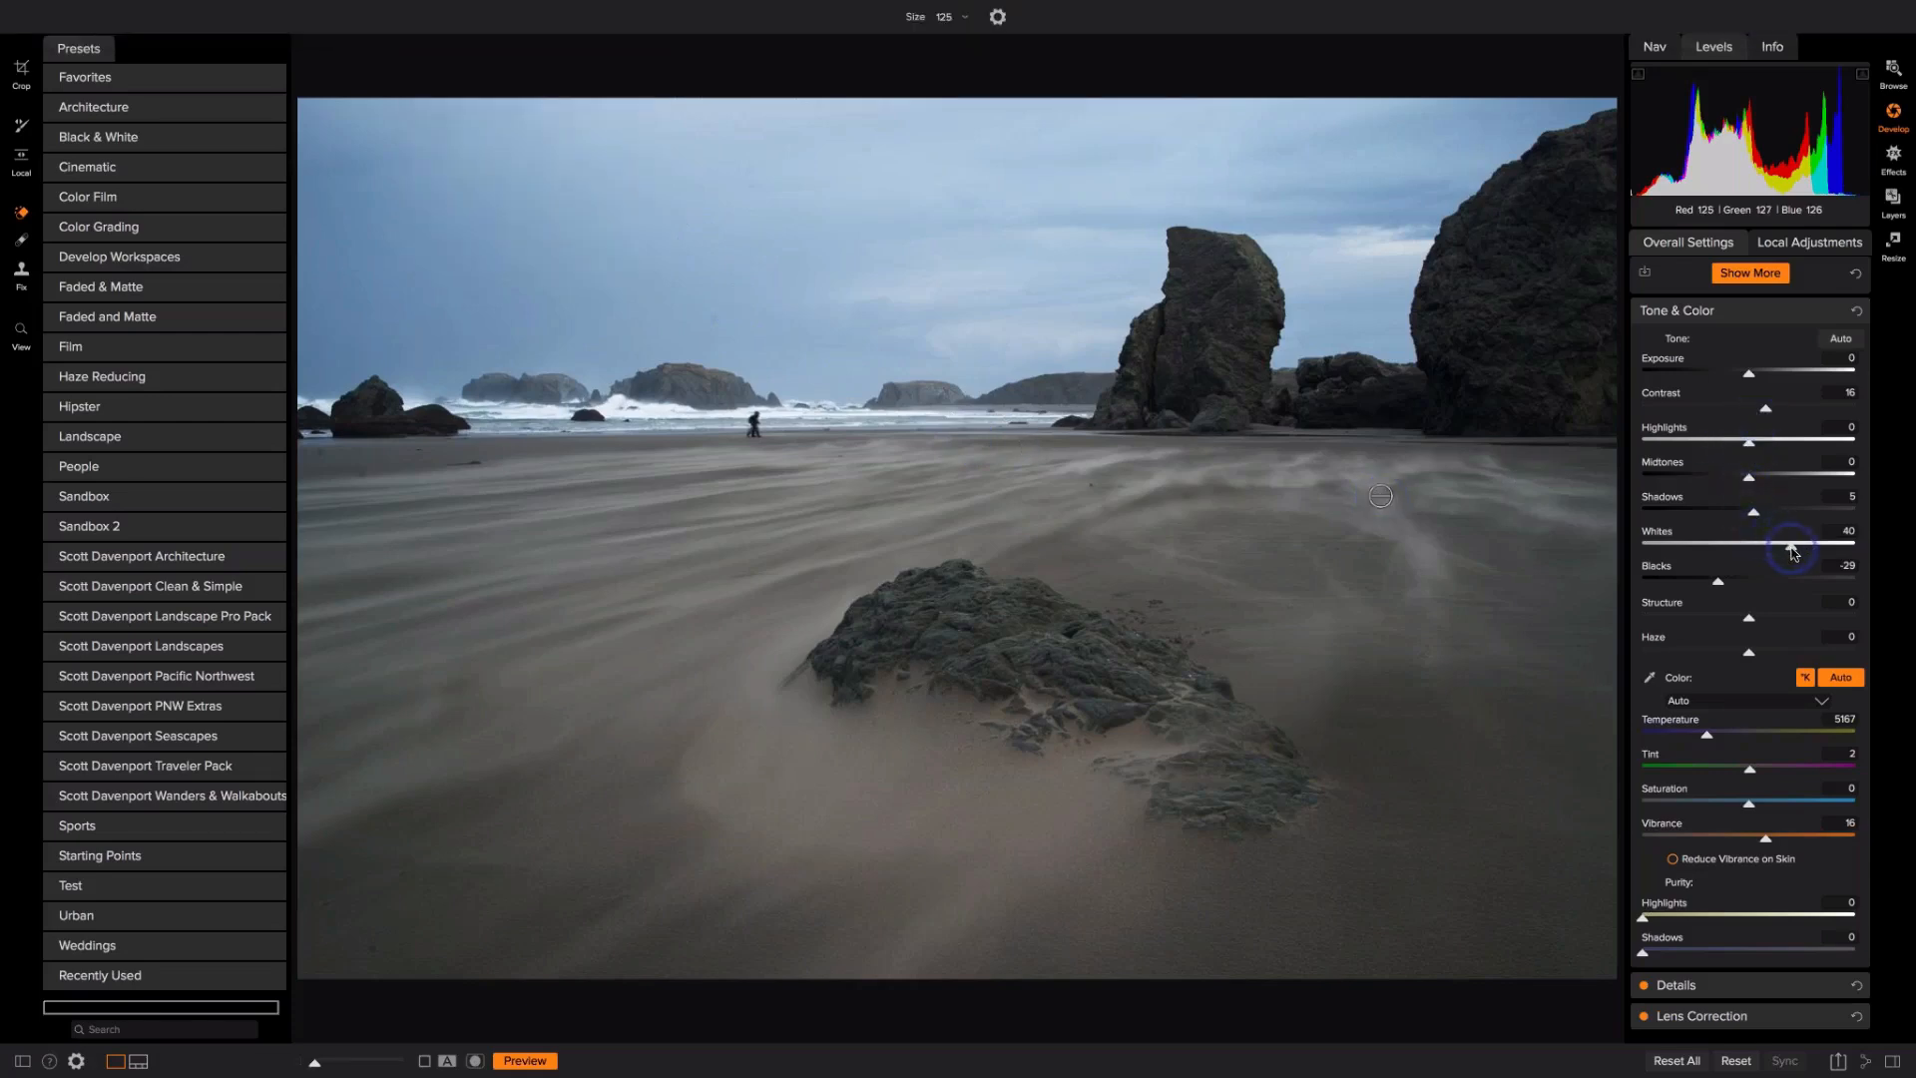
Step: Try Whites at 100 and Blacks at -100 to check the clipped areas, and undo both changes
drag(1811, 552, 1870, 547)
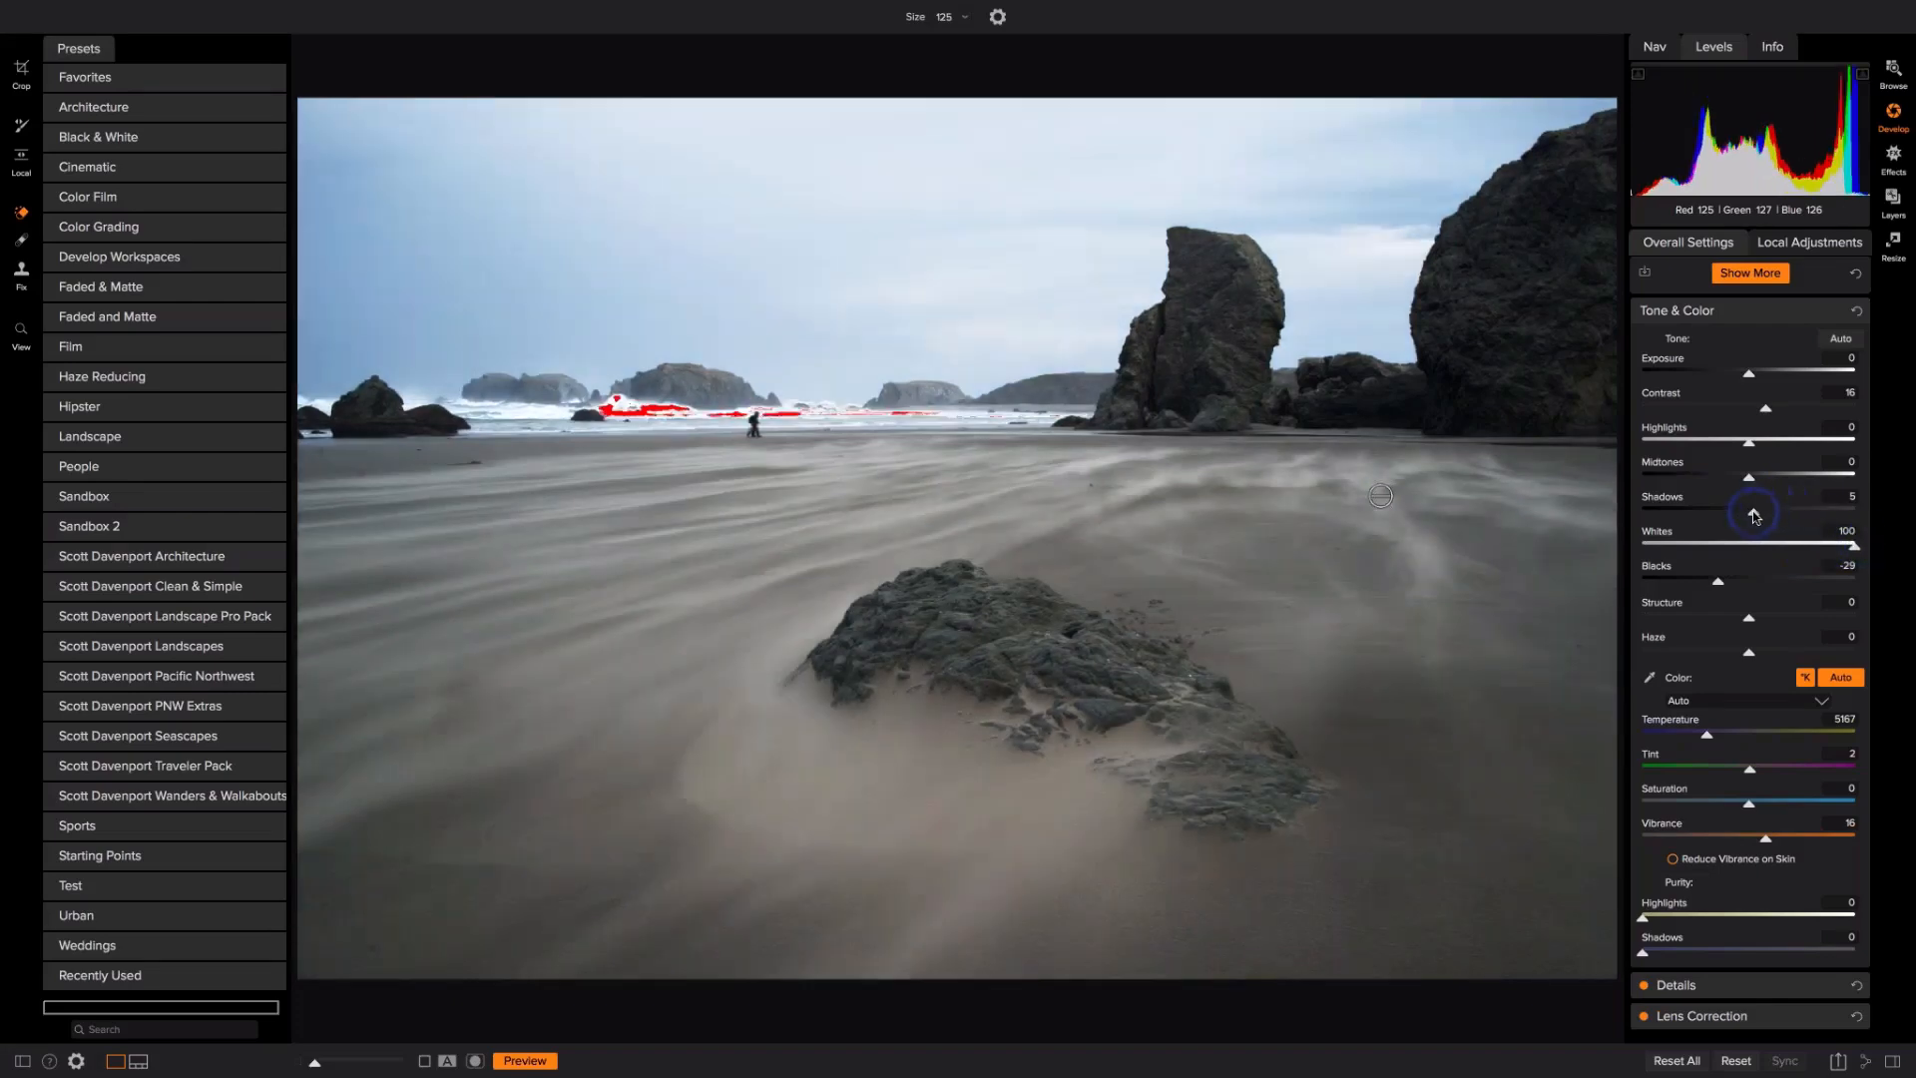
drag(1725, 575, 1637, 587)
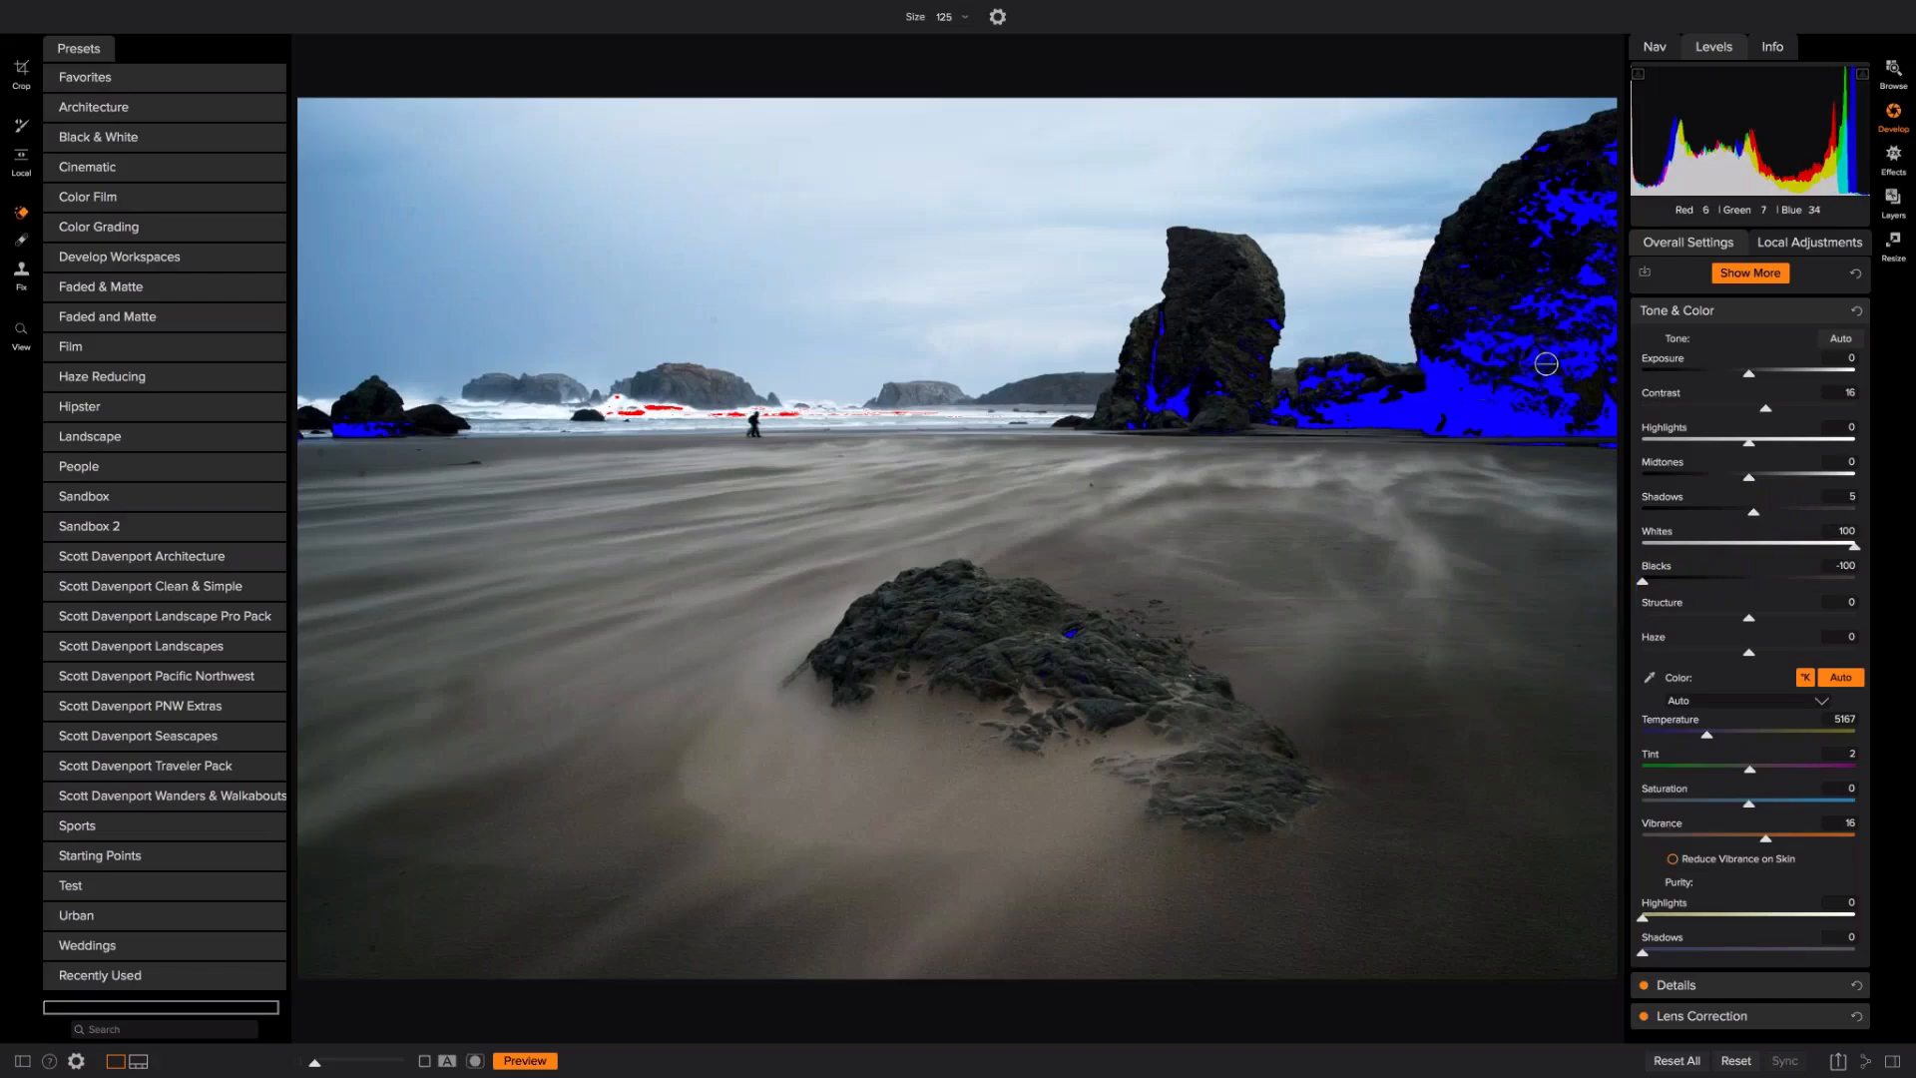
key(super+z)
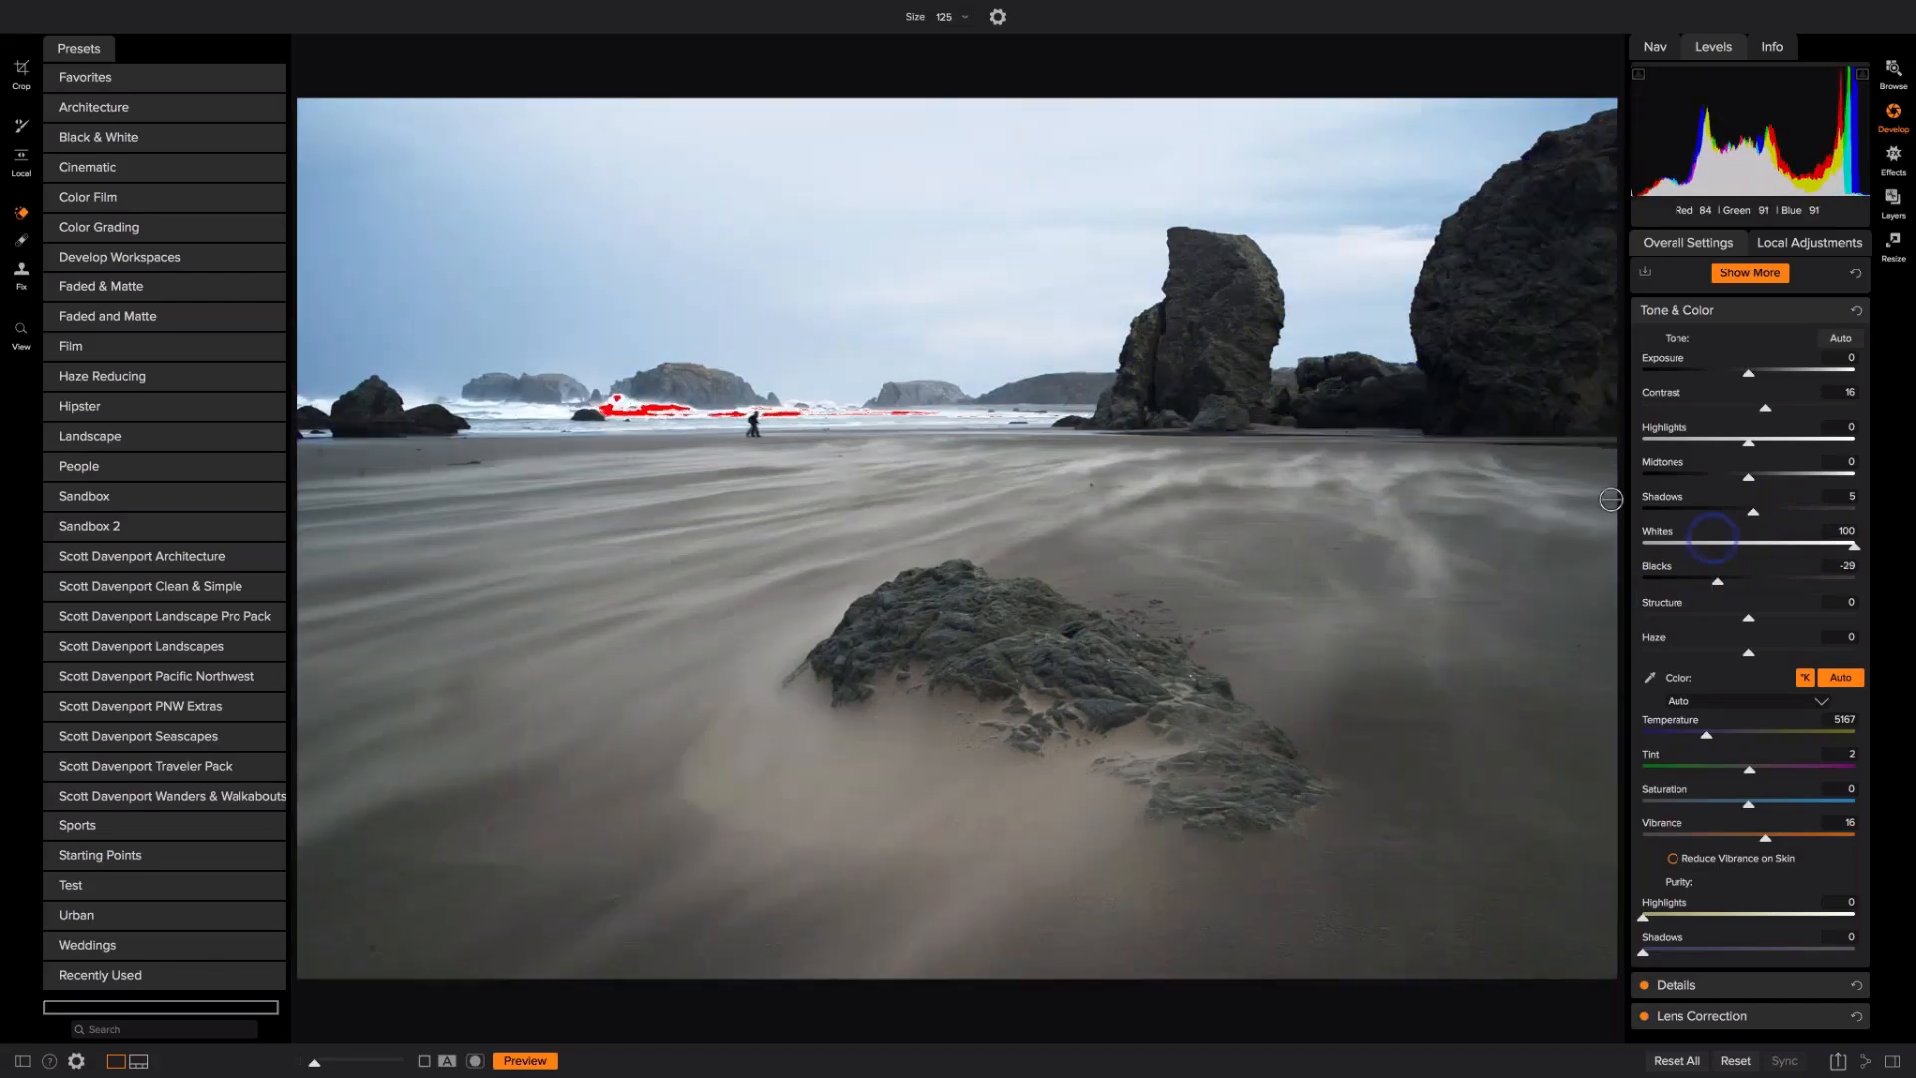
key(super+z)
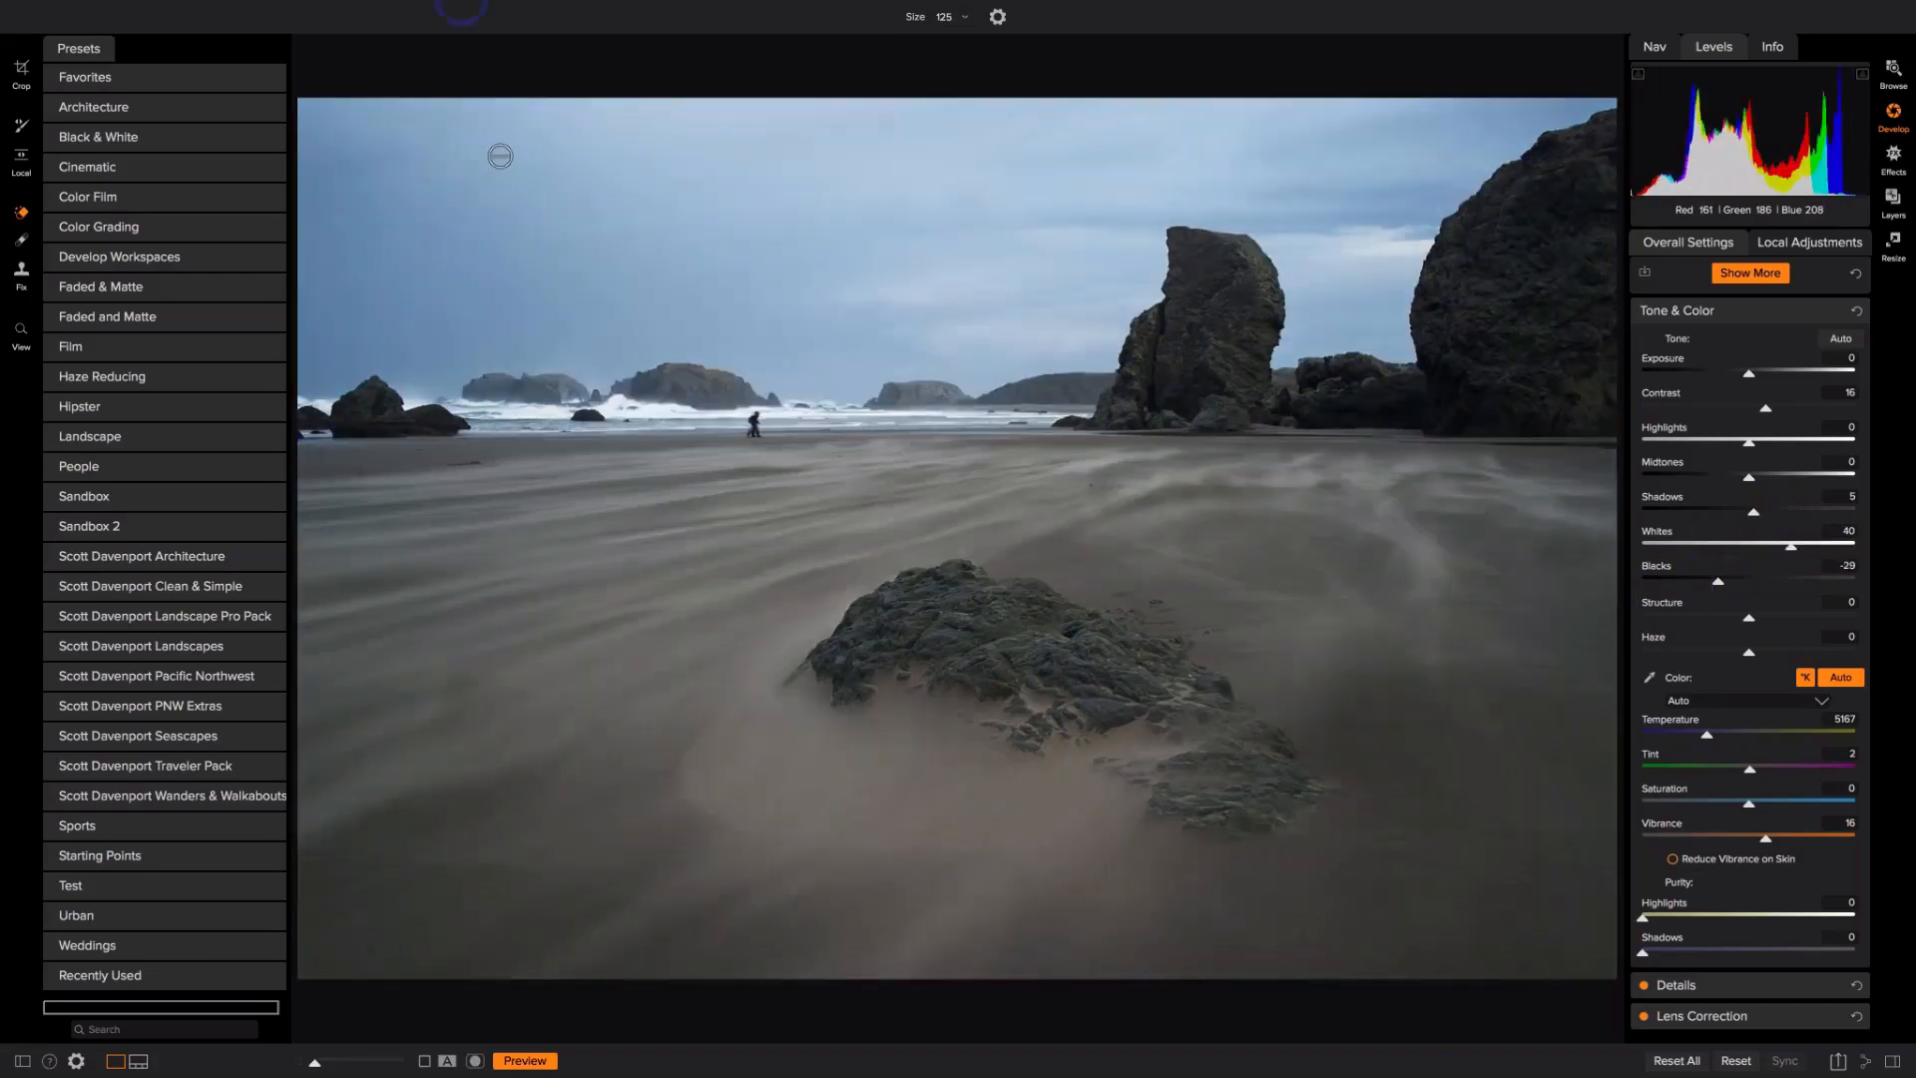
Step: Turn off the clipping display
click(432, 10)
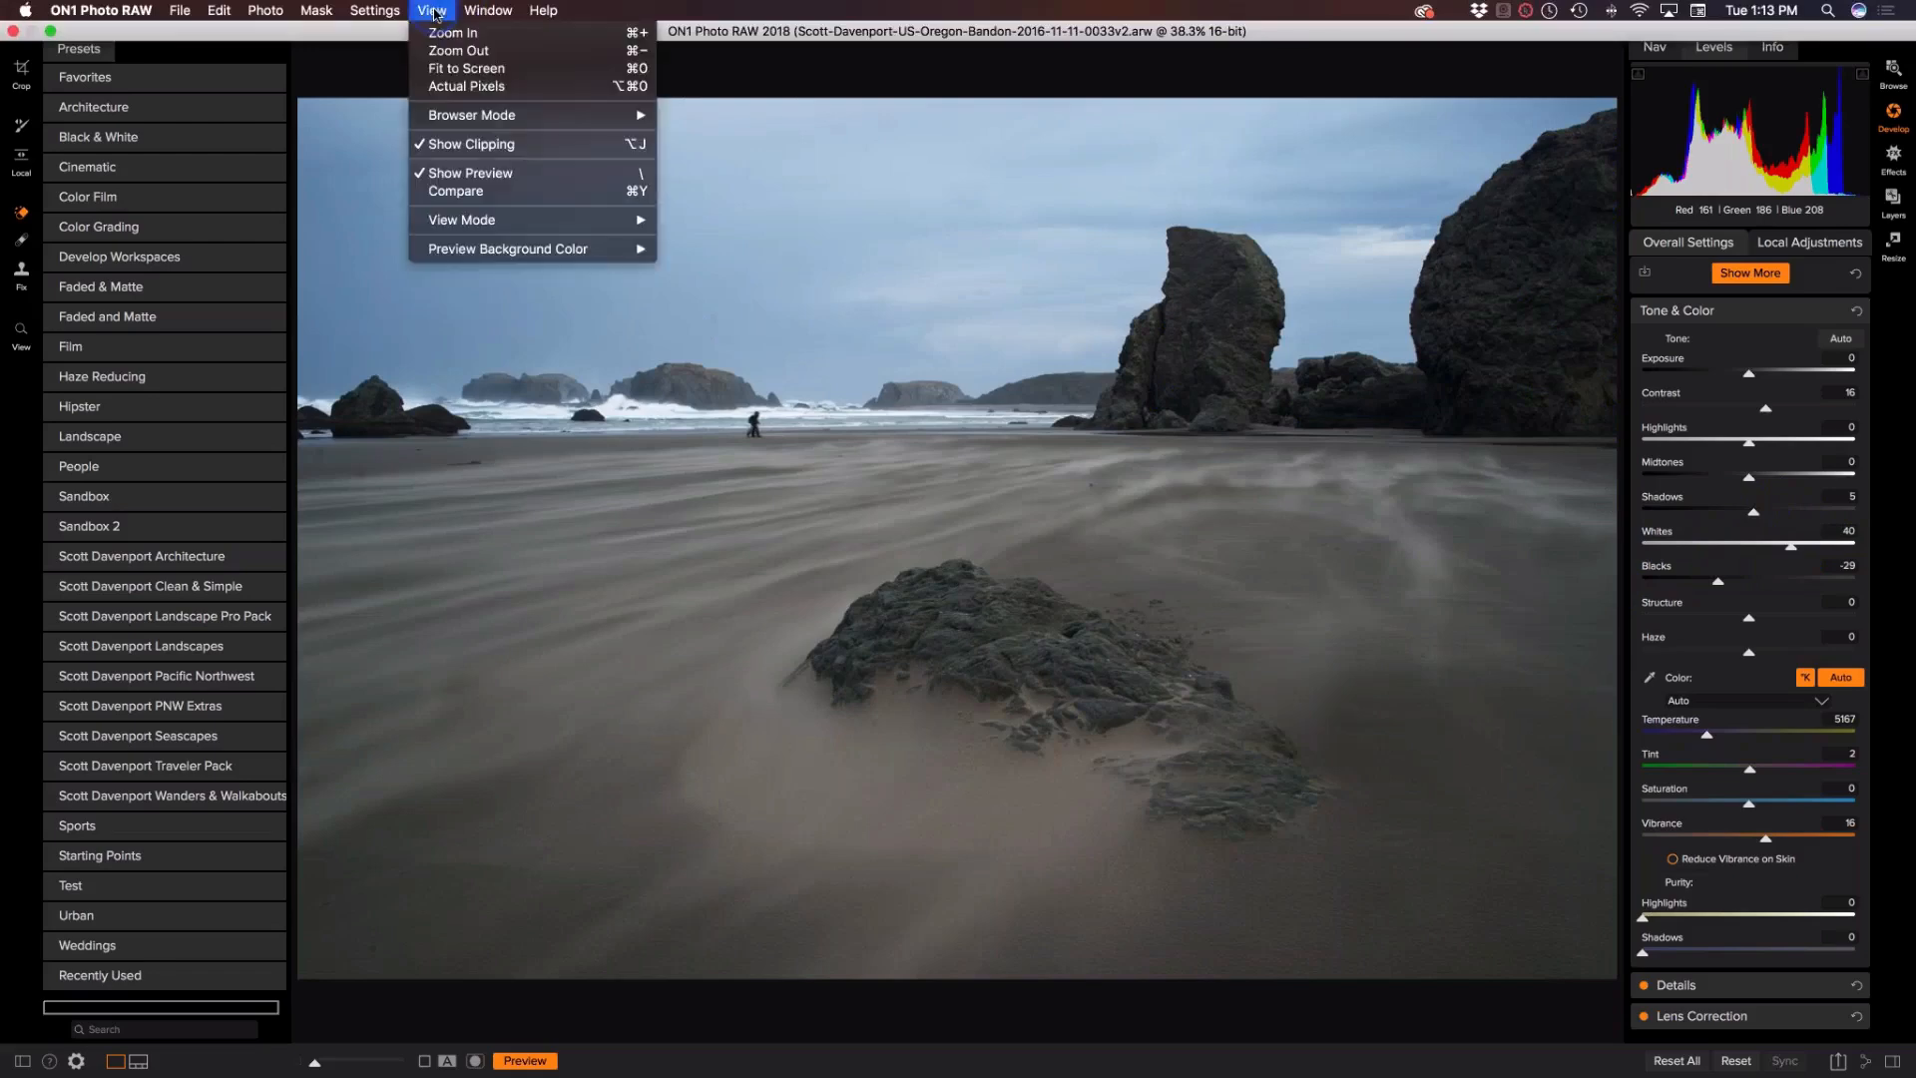
click(445, 145)
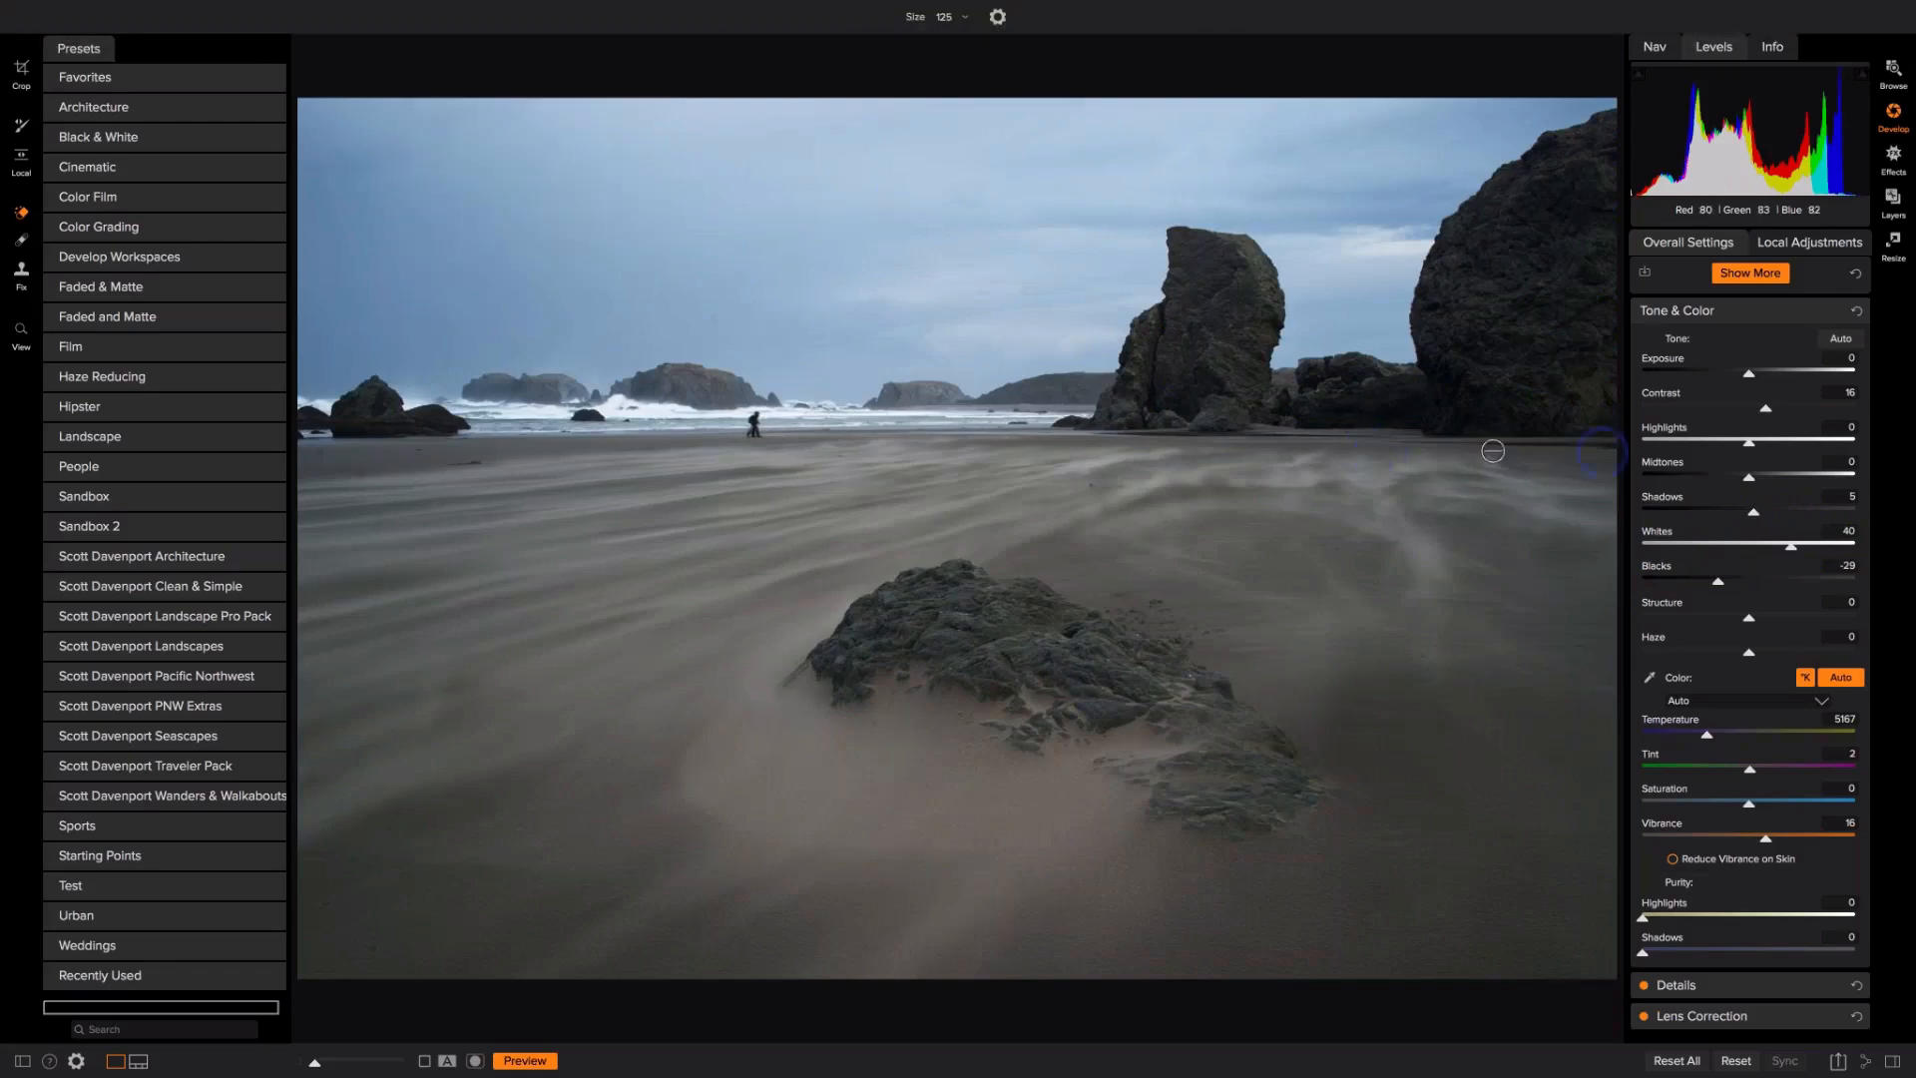
Step: Try a stronger tone with Whites at 66 and Blacks at -72, and undo both changes
drag(1783, 544, 1822, 549)
drag(1719, 583, 1675, 589)
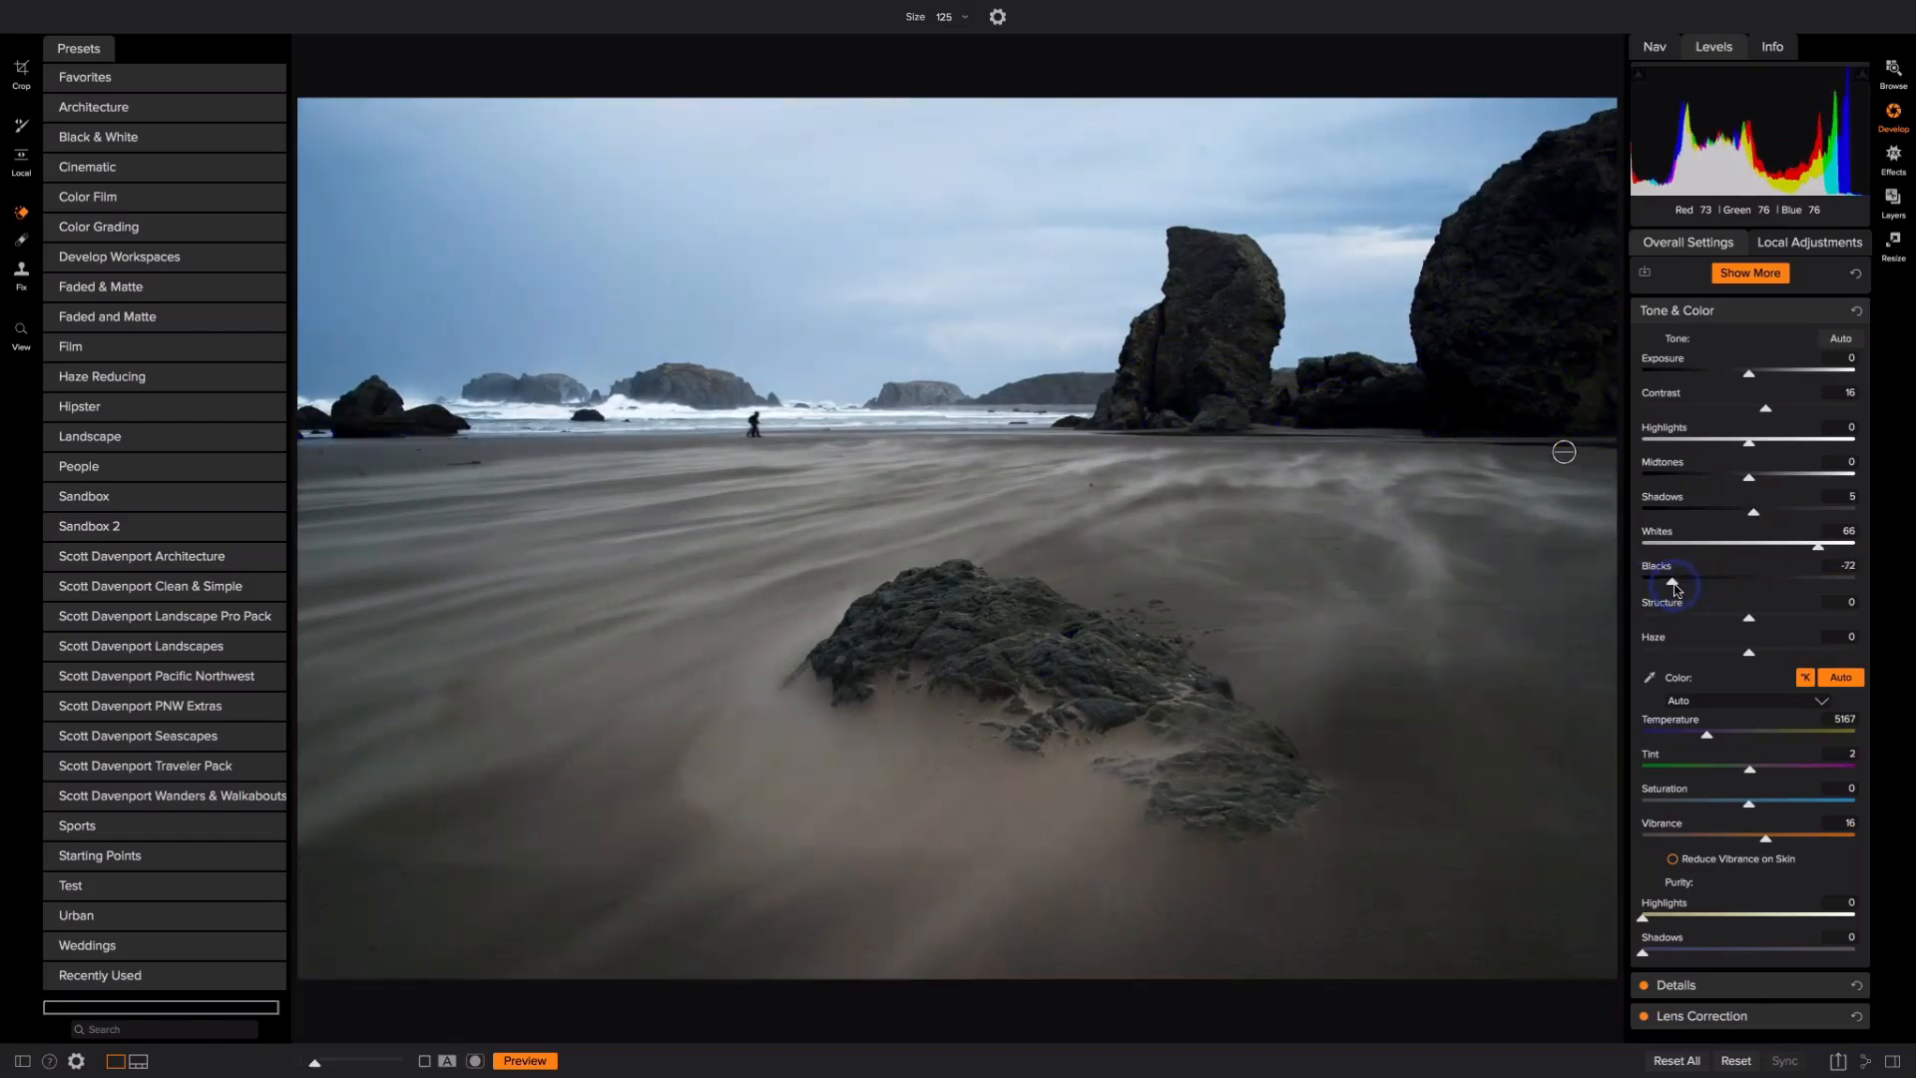
key(super+z)
key(super+z)
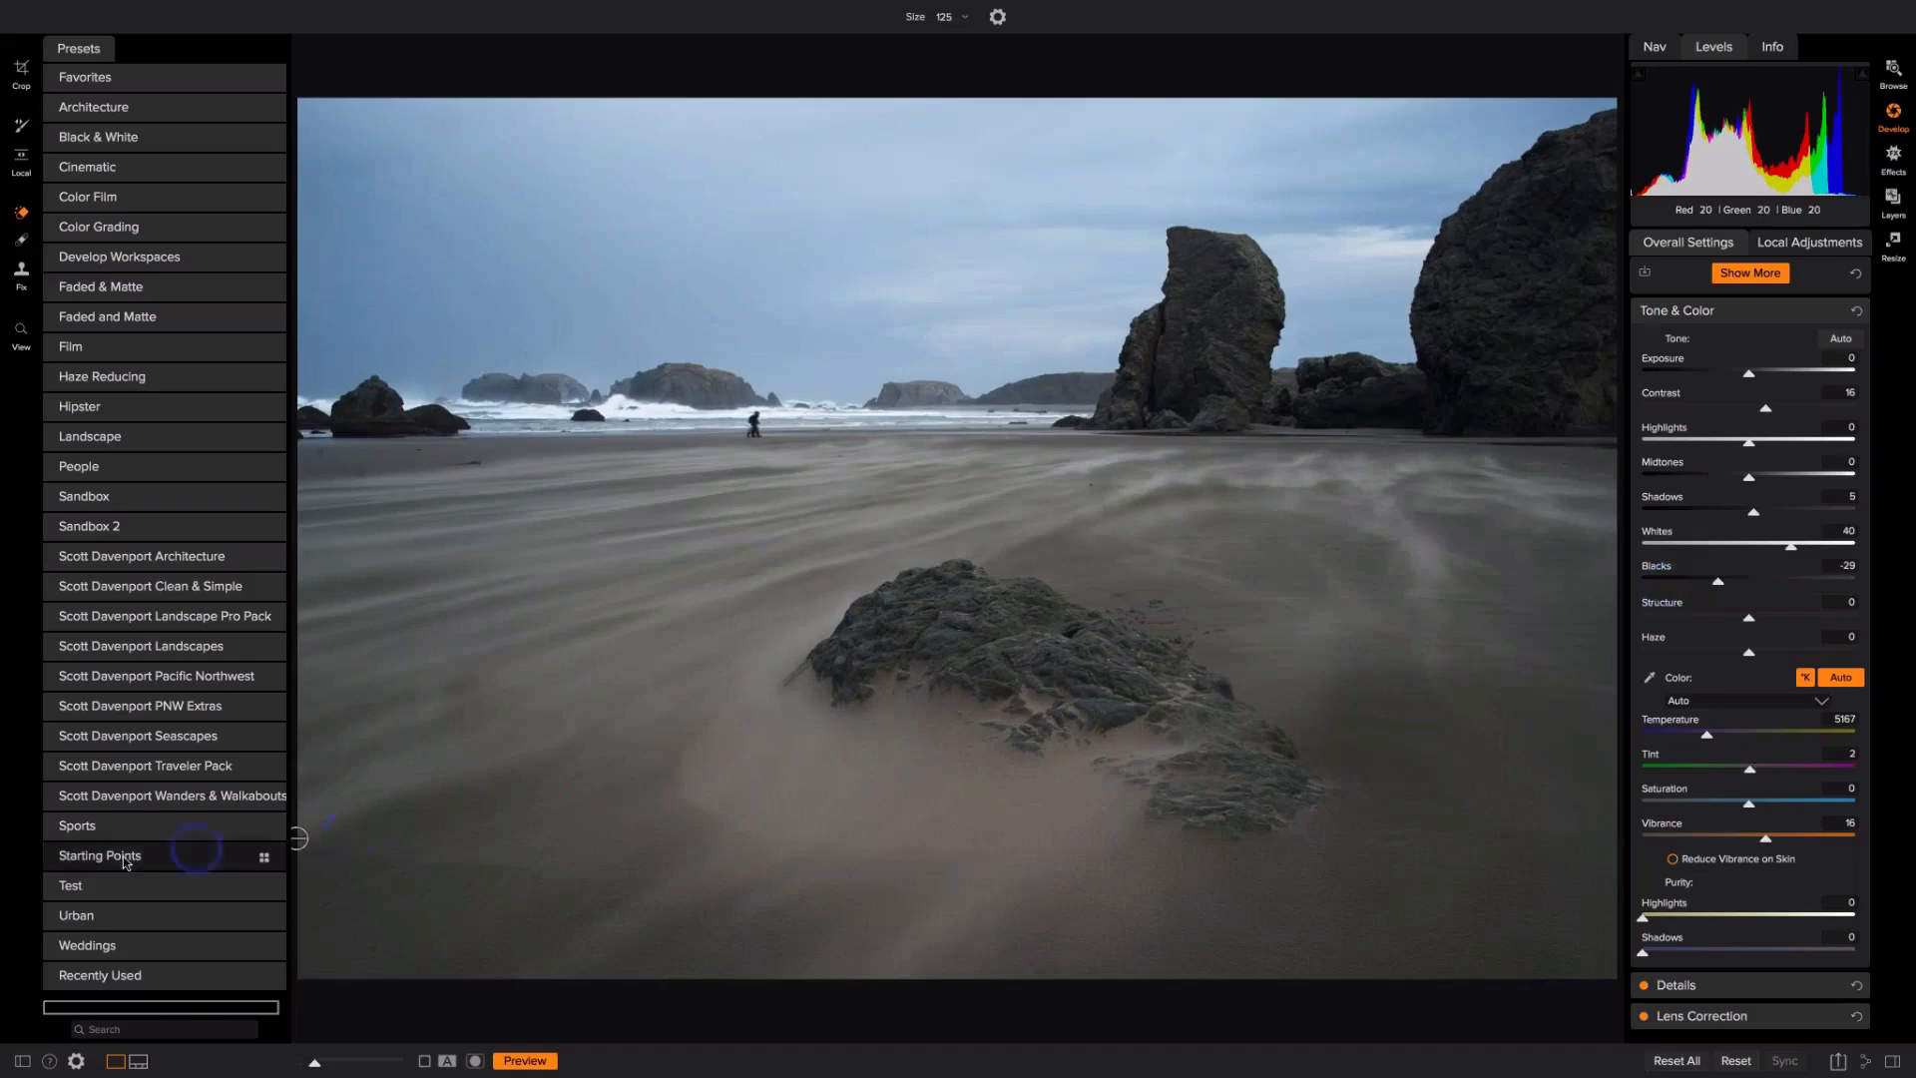
Step: Look into the Starting Points preset category and return to the list of categories
mouse_move(261, 860)
click(104, 856)
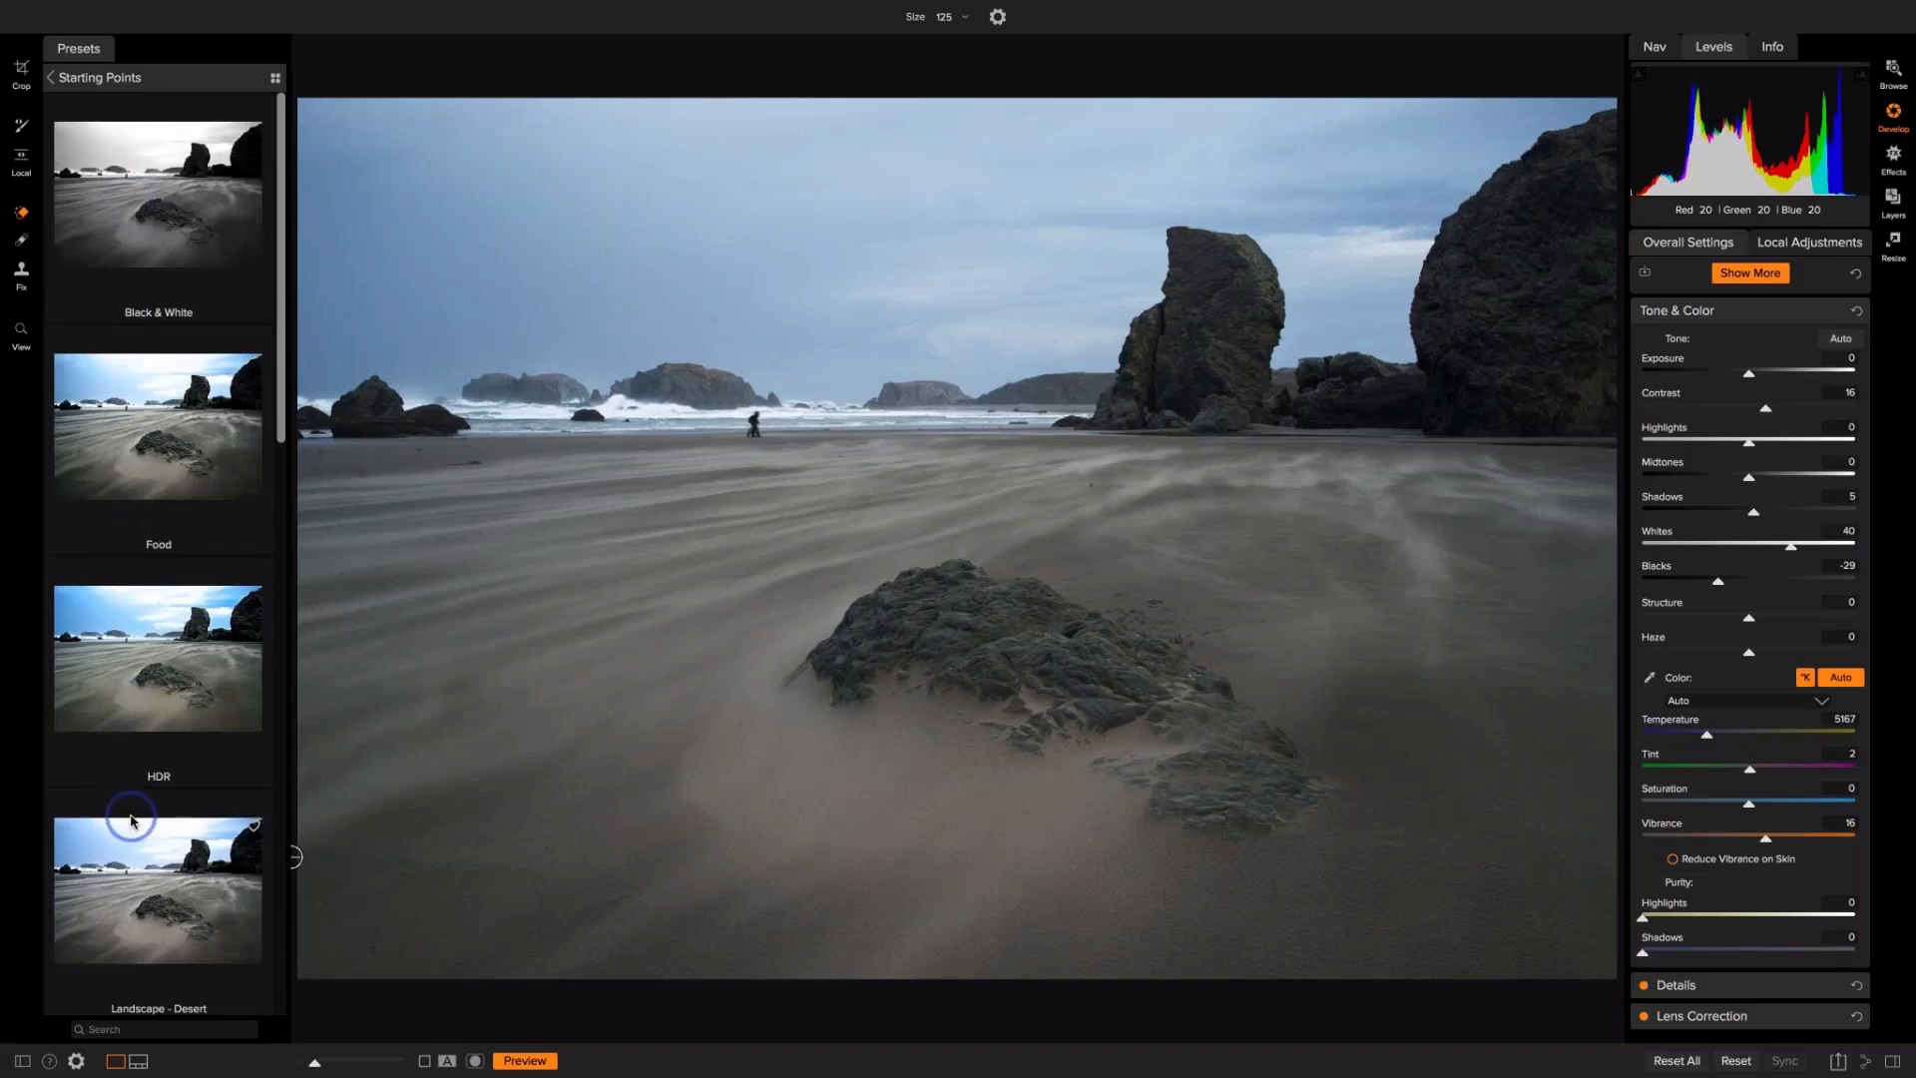
click(112, 78)
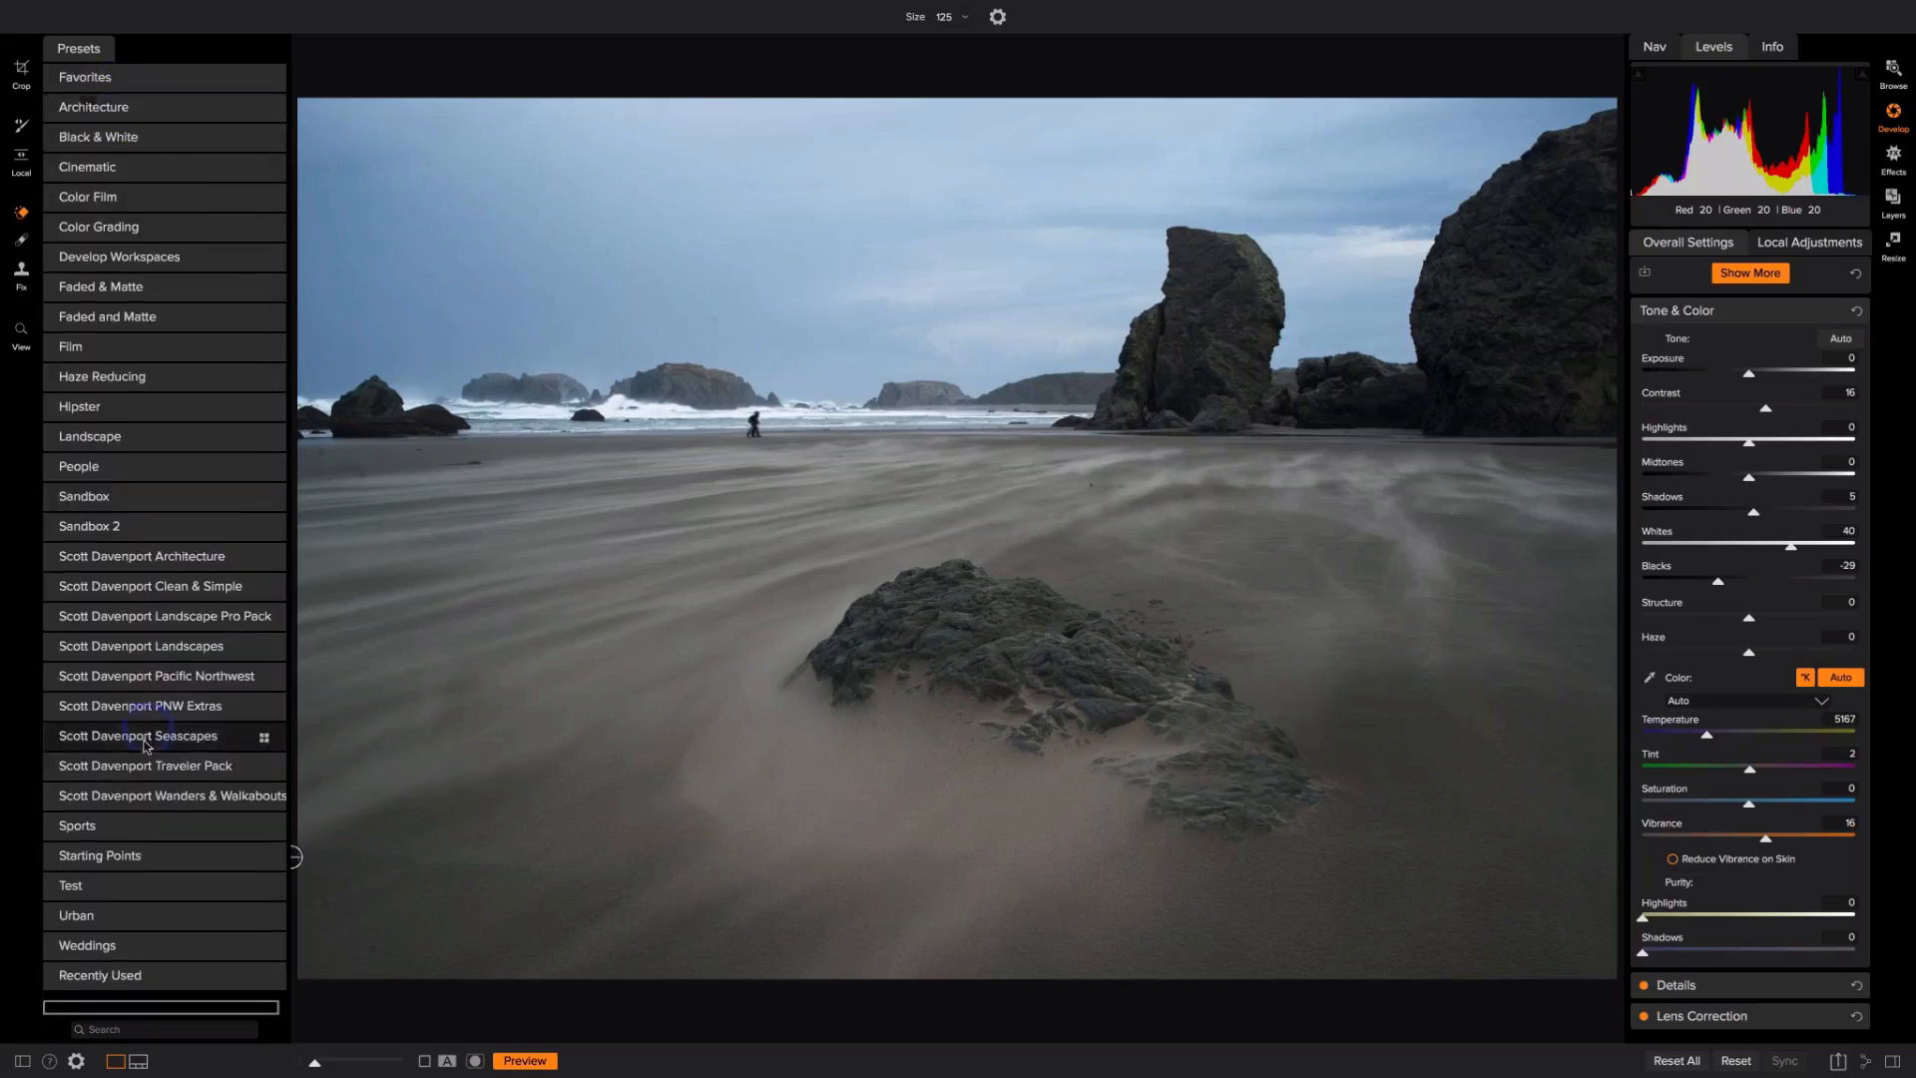
Step: Browse the Starting Points presets in a full-screen grid with enlarged previews and apply the Night preset to the beach photo
click(264, 860)
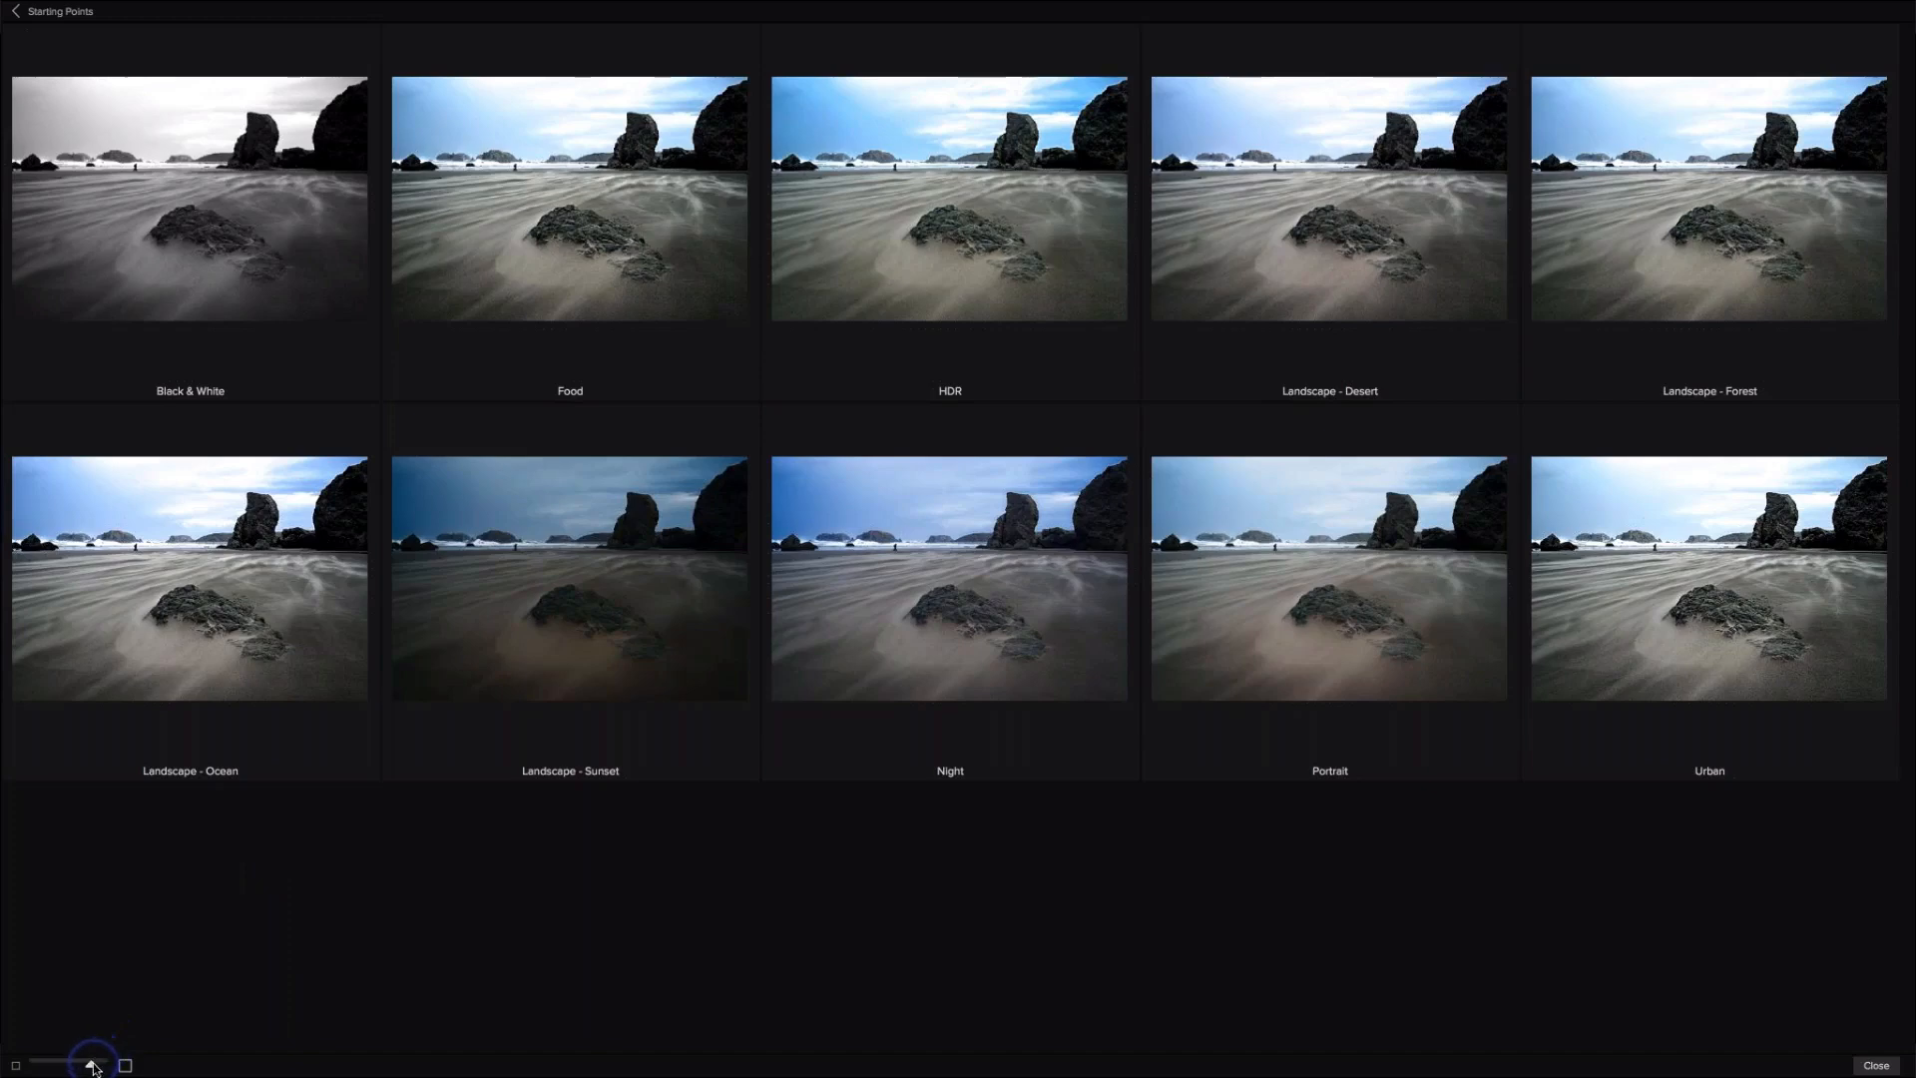
drag(93, 1068, 101, 1066)
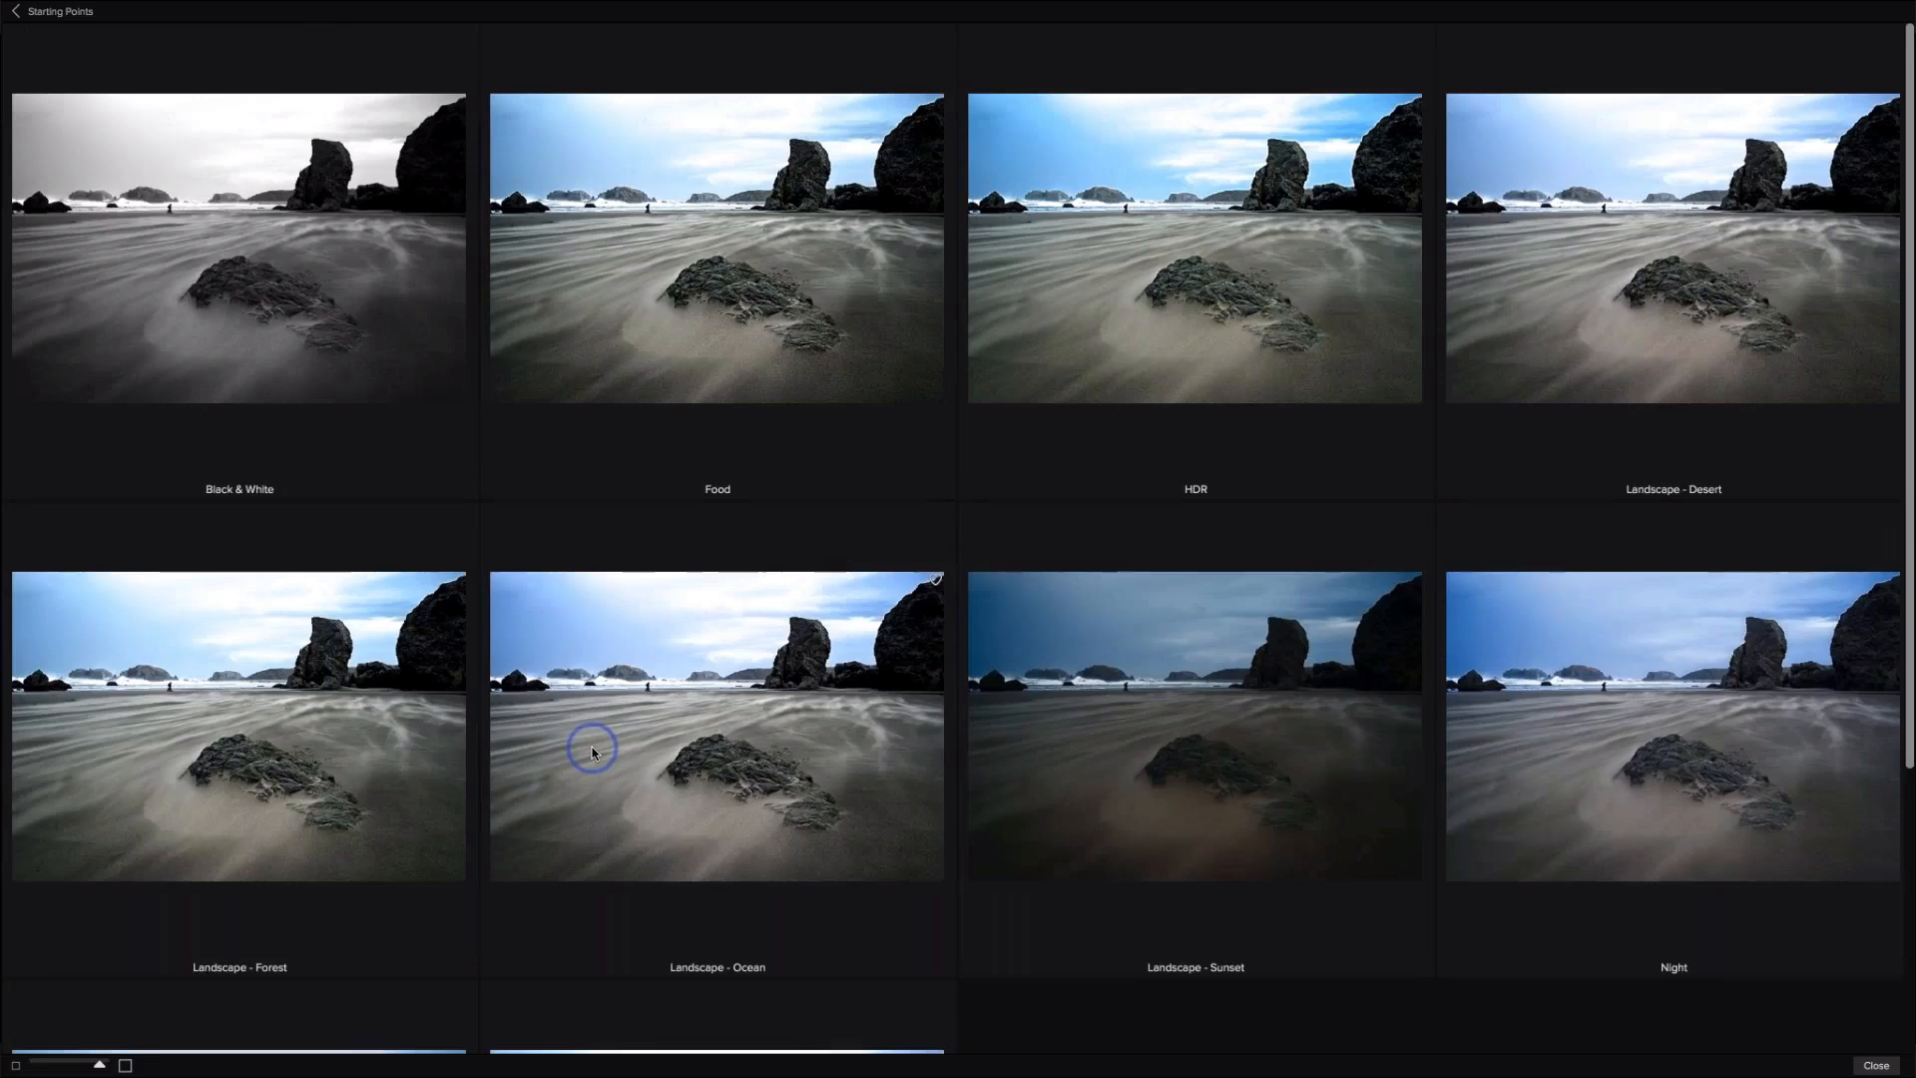
scroll(592, 750, down, 4)
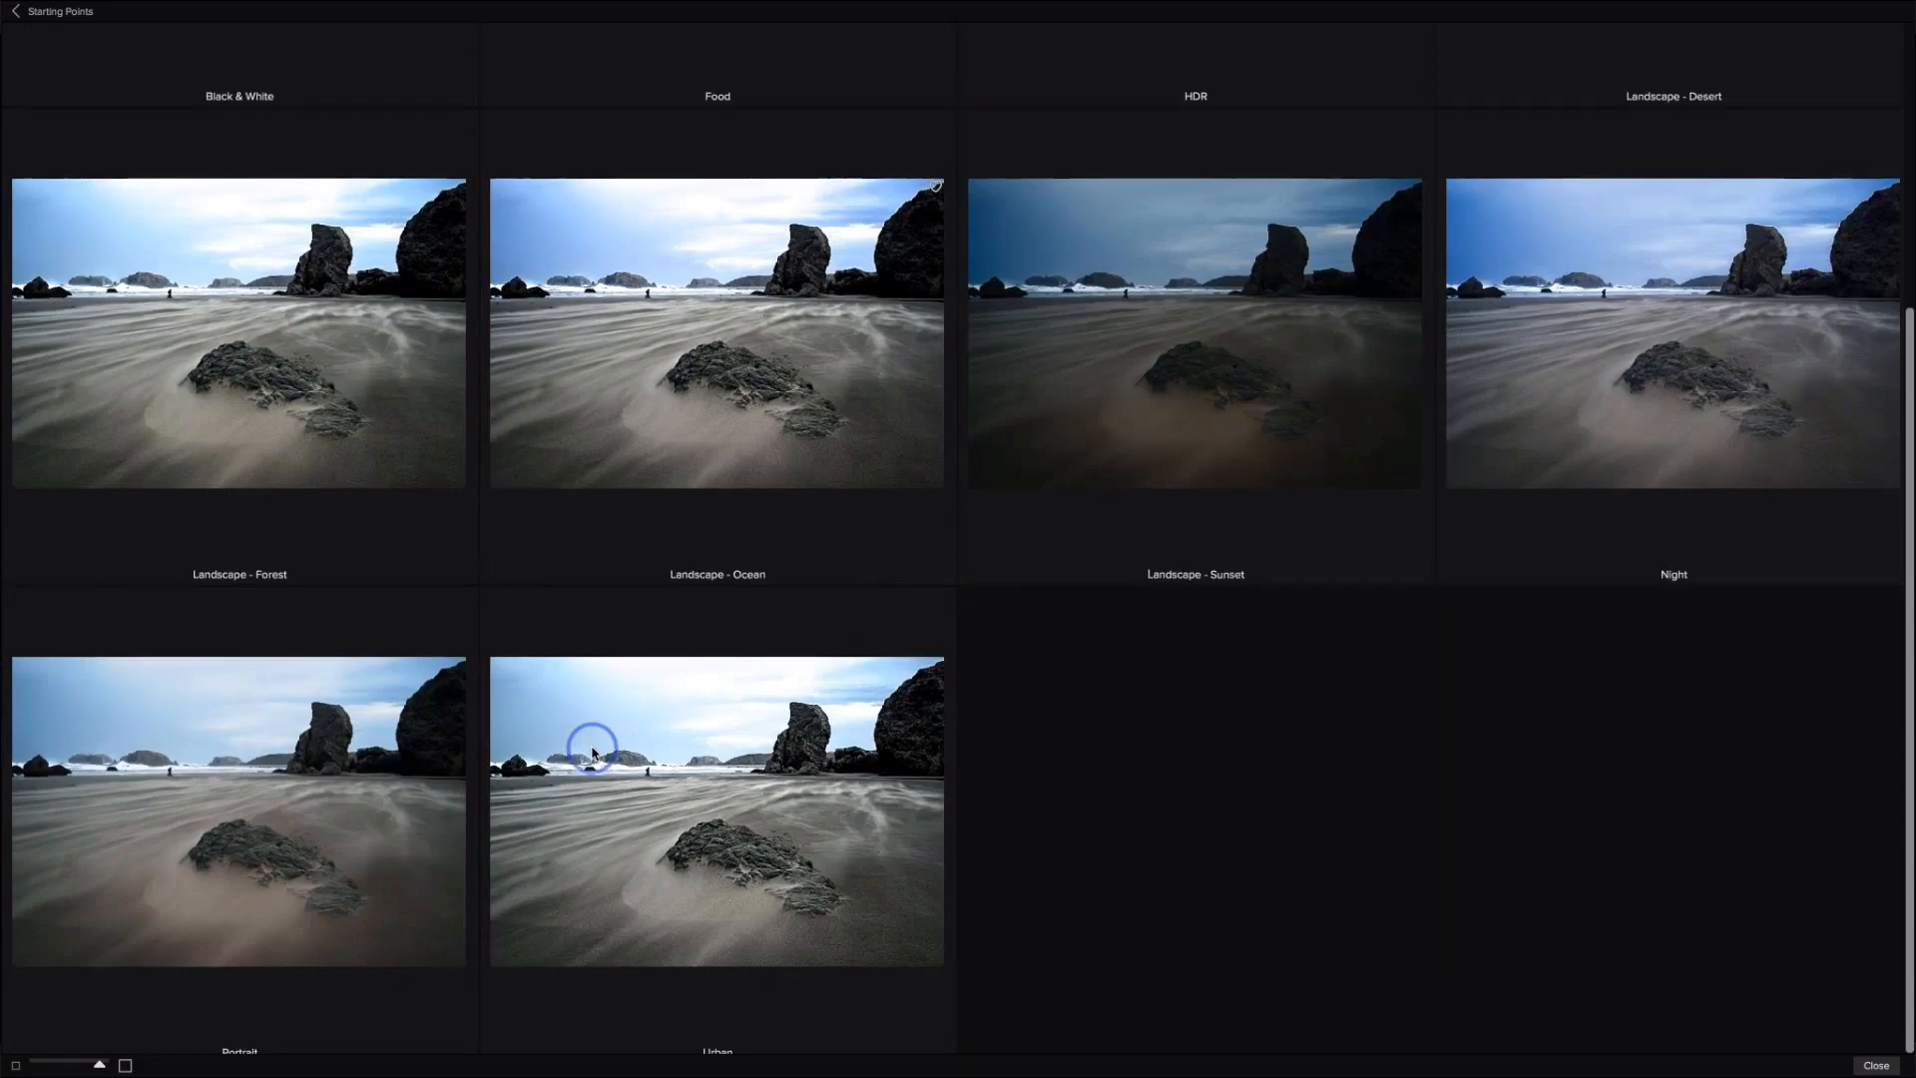
scroll(592, 750, up, 1)
scroll(592, 751, up, 2)
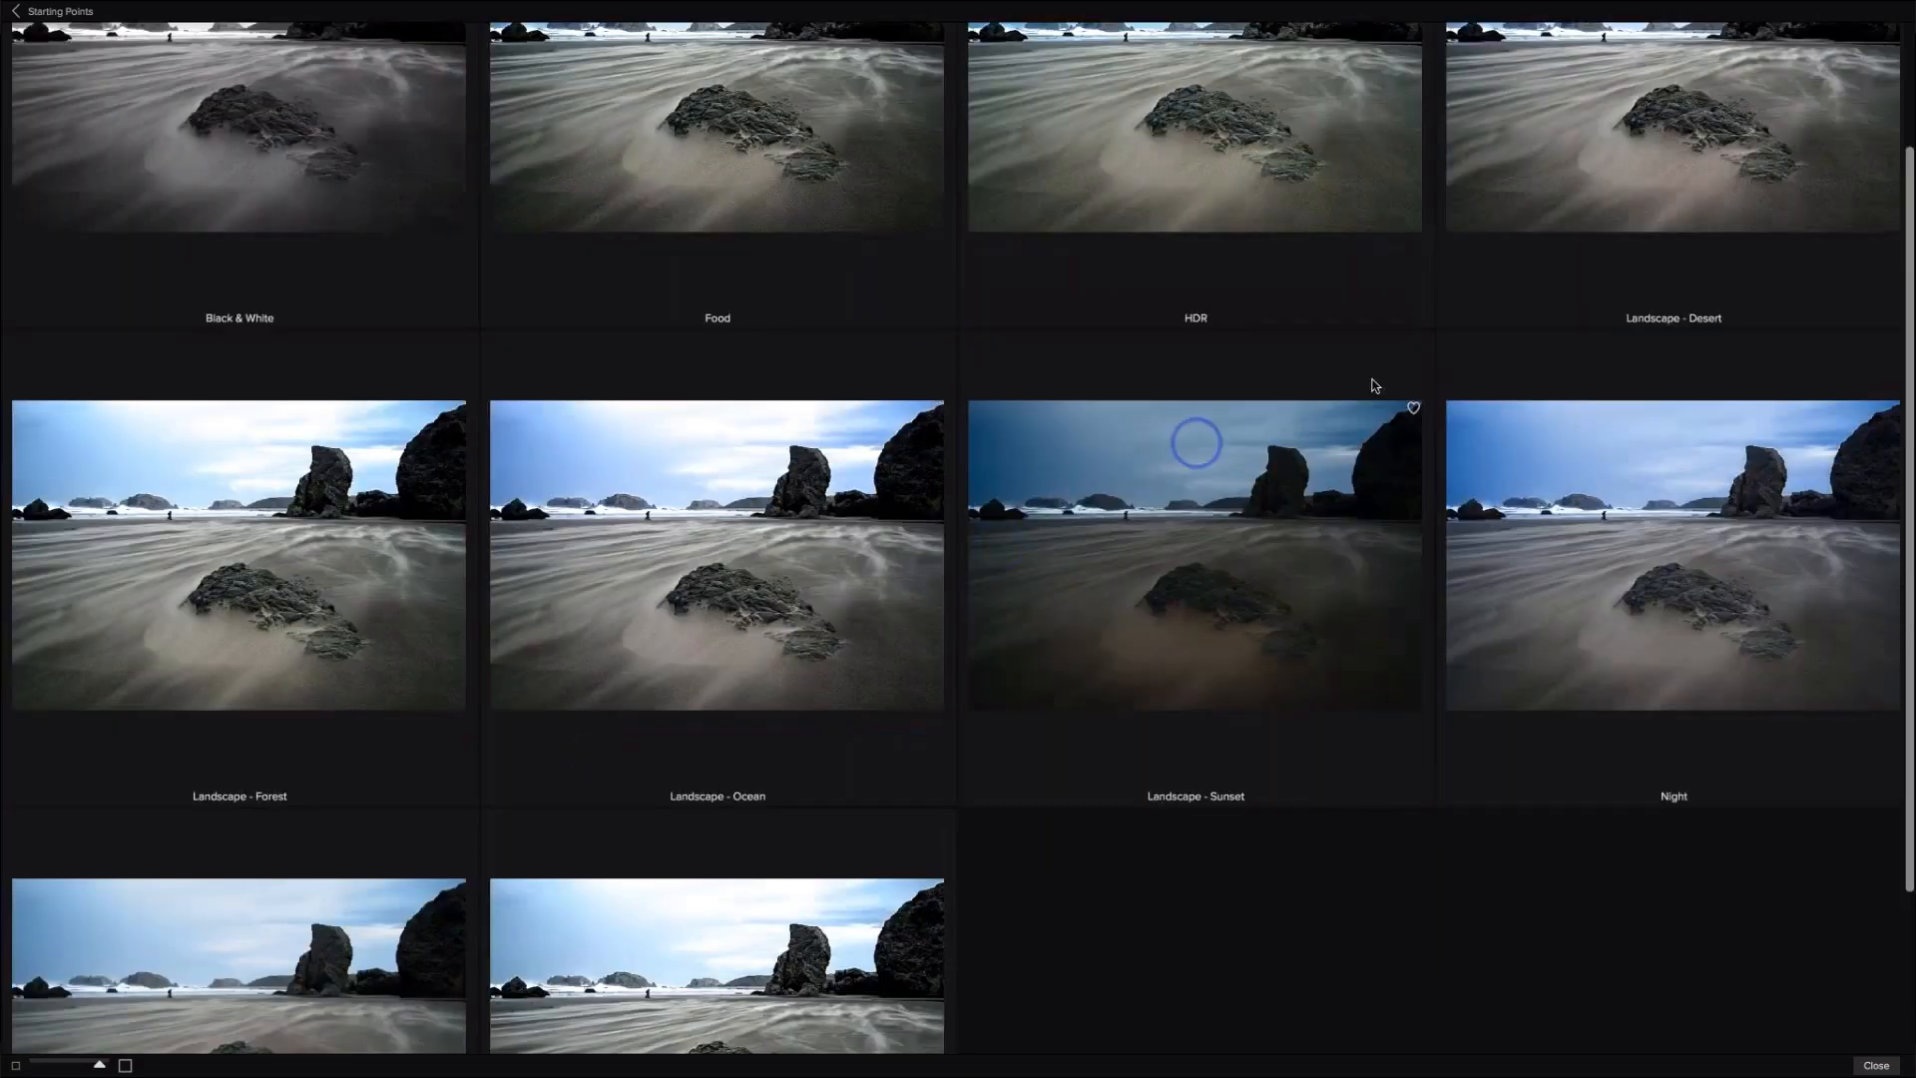
click(1599, 551)
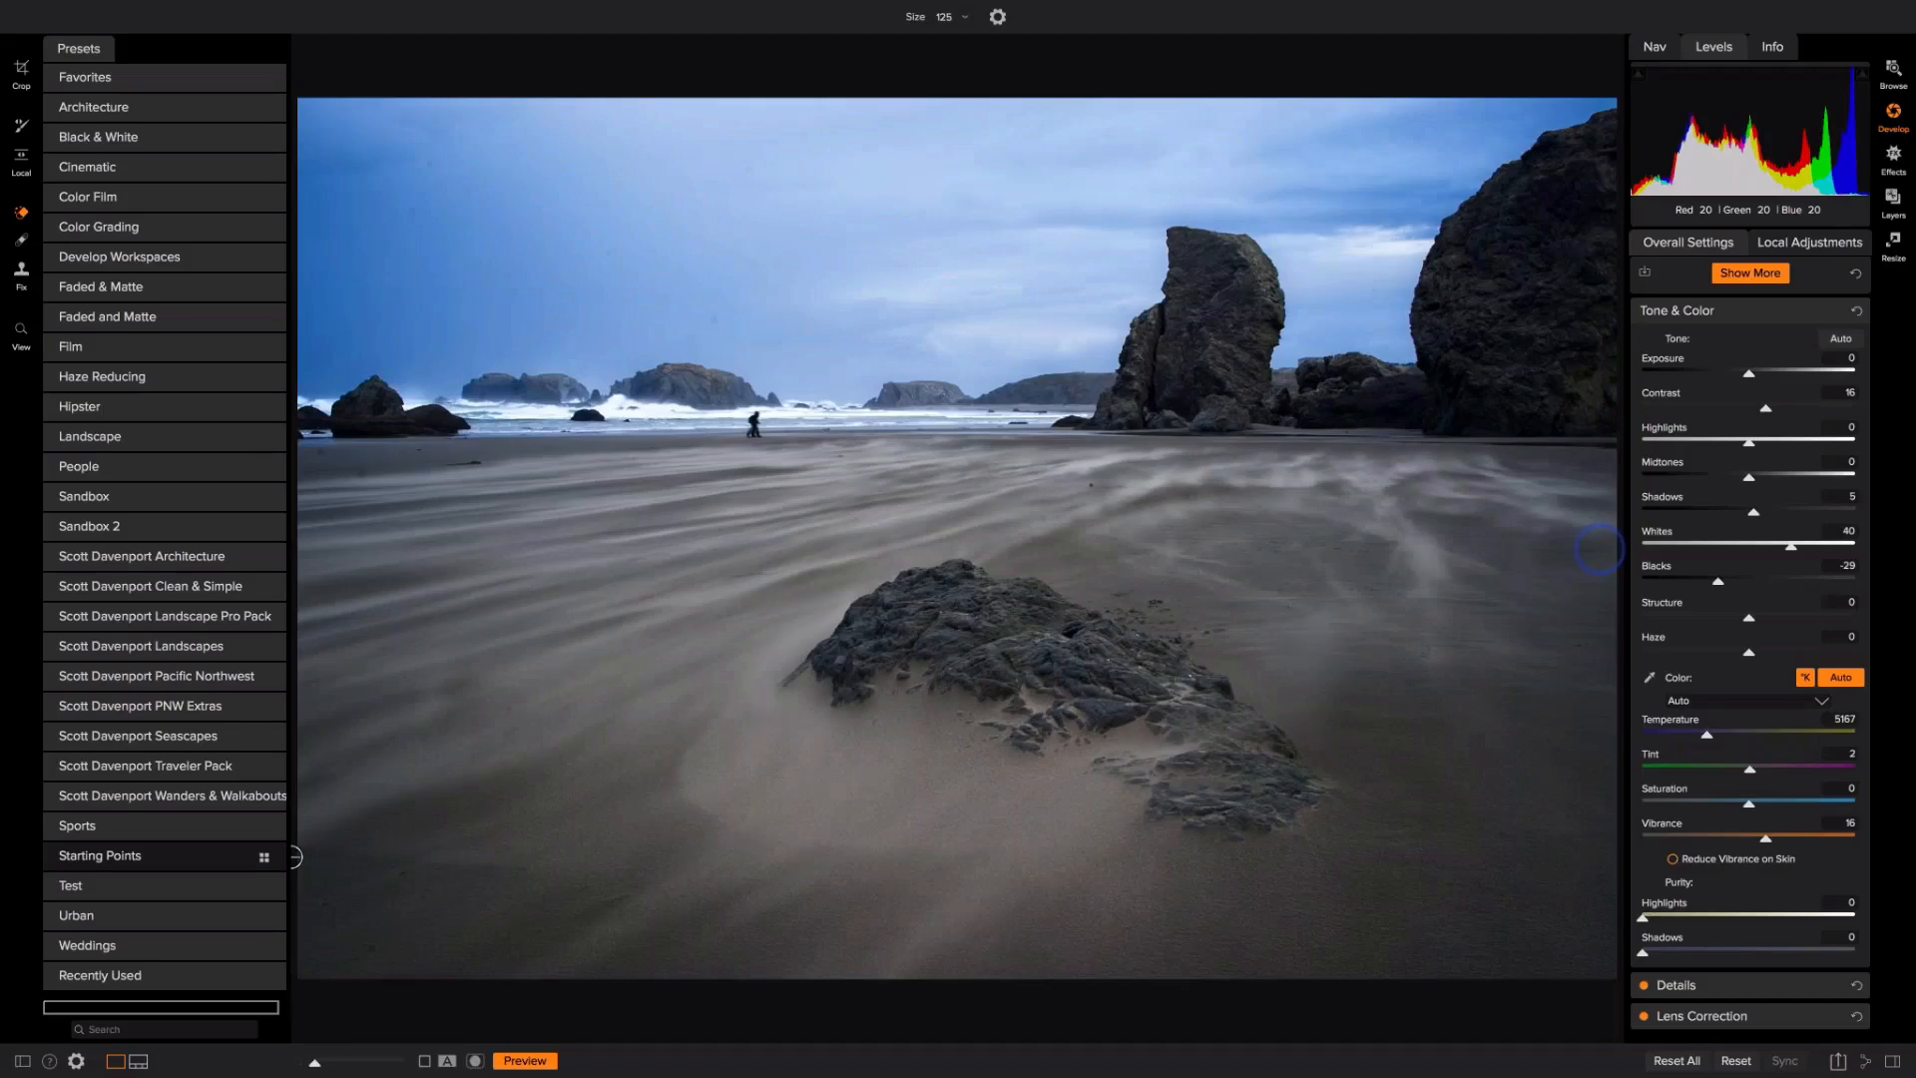
Step: Open the Night preset's filters in Effects and collapse the histogram to make room for them
click(1893, 154)
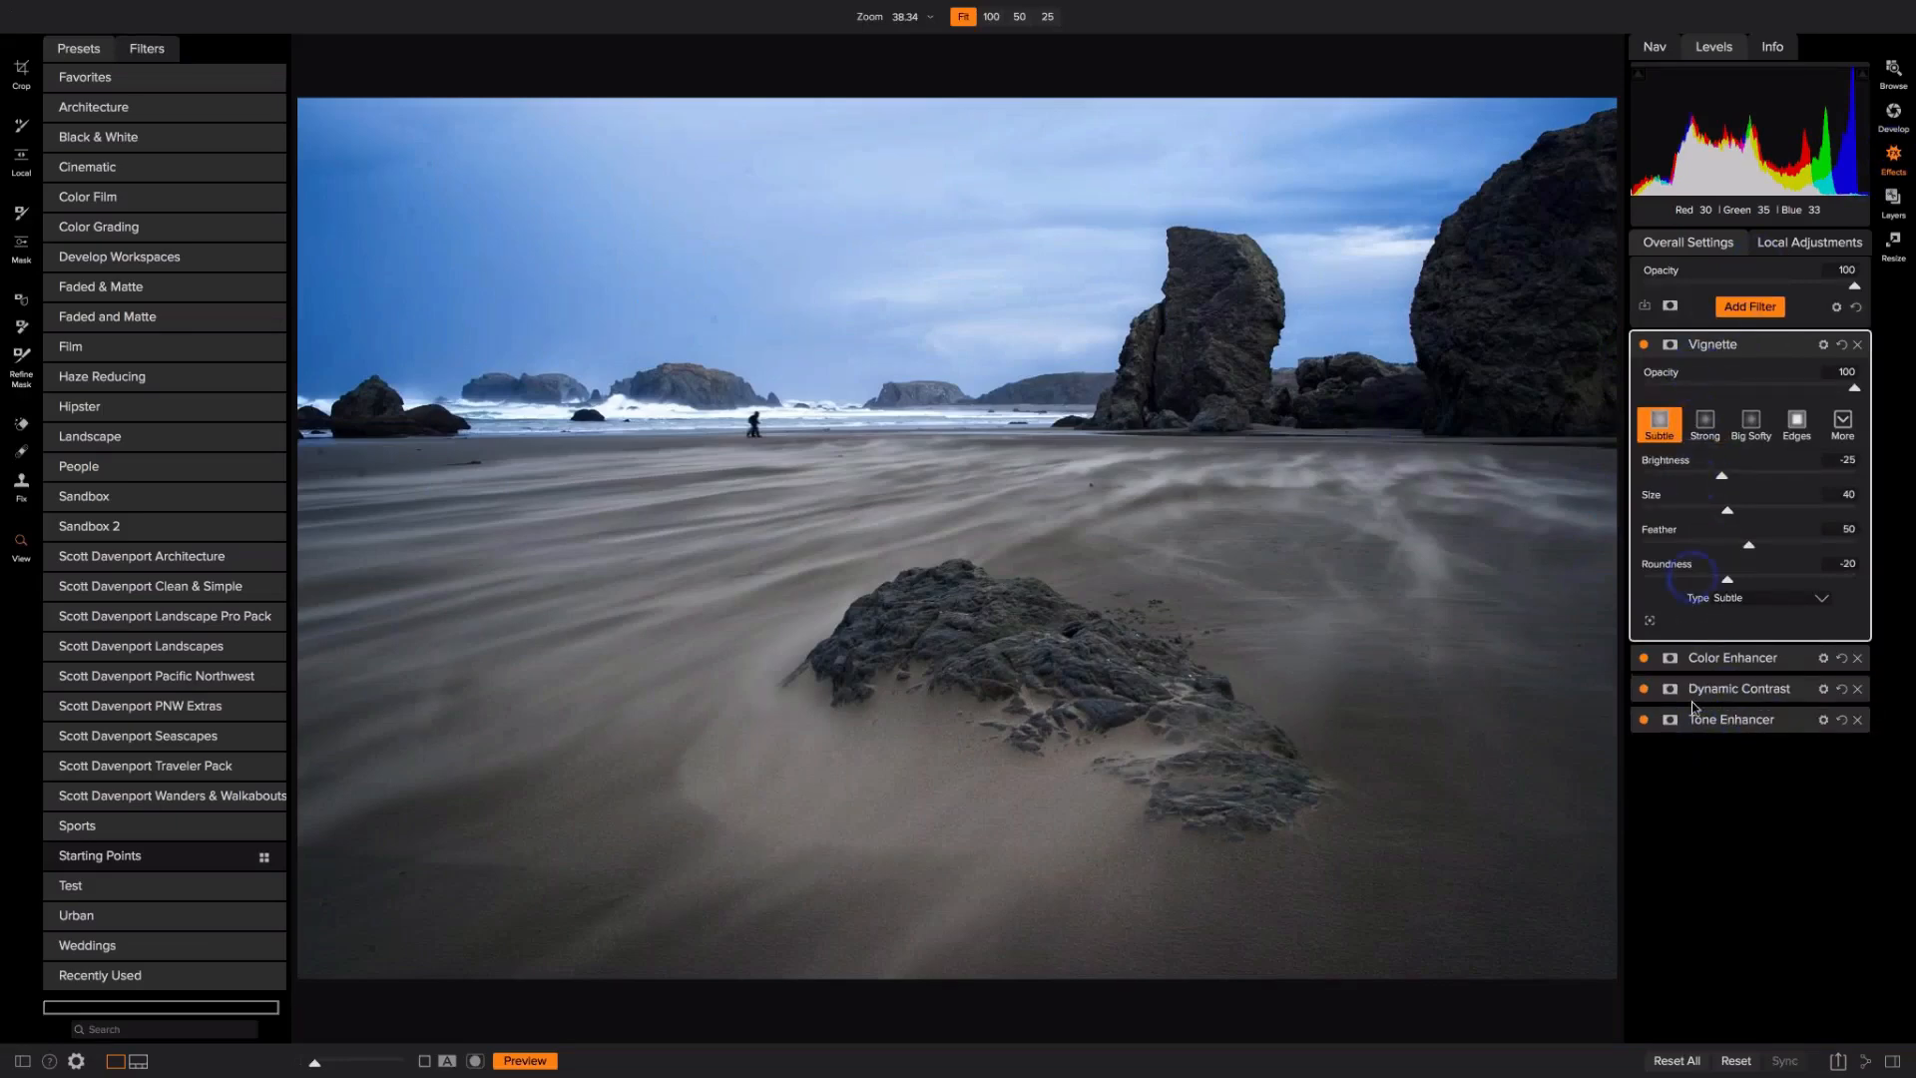
click(1689, 770)
click(1716, 50)
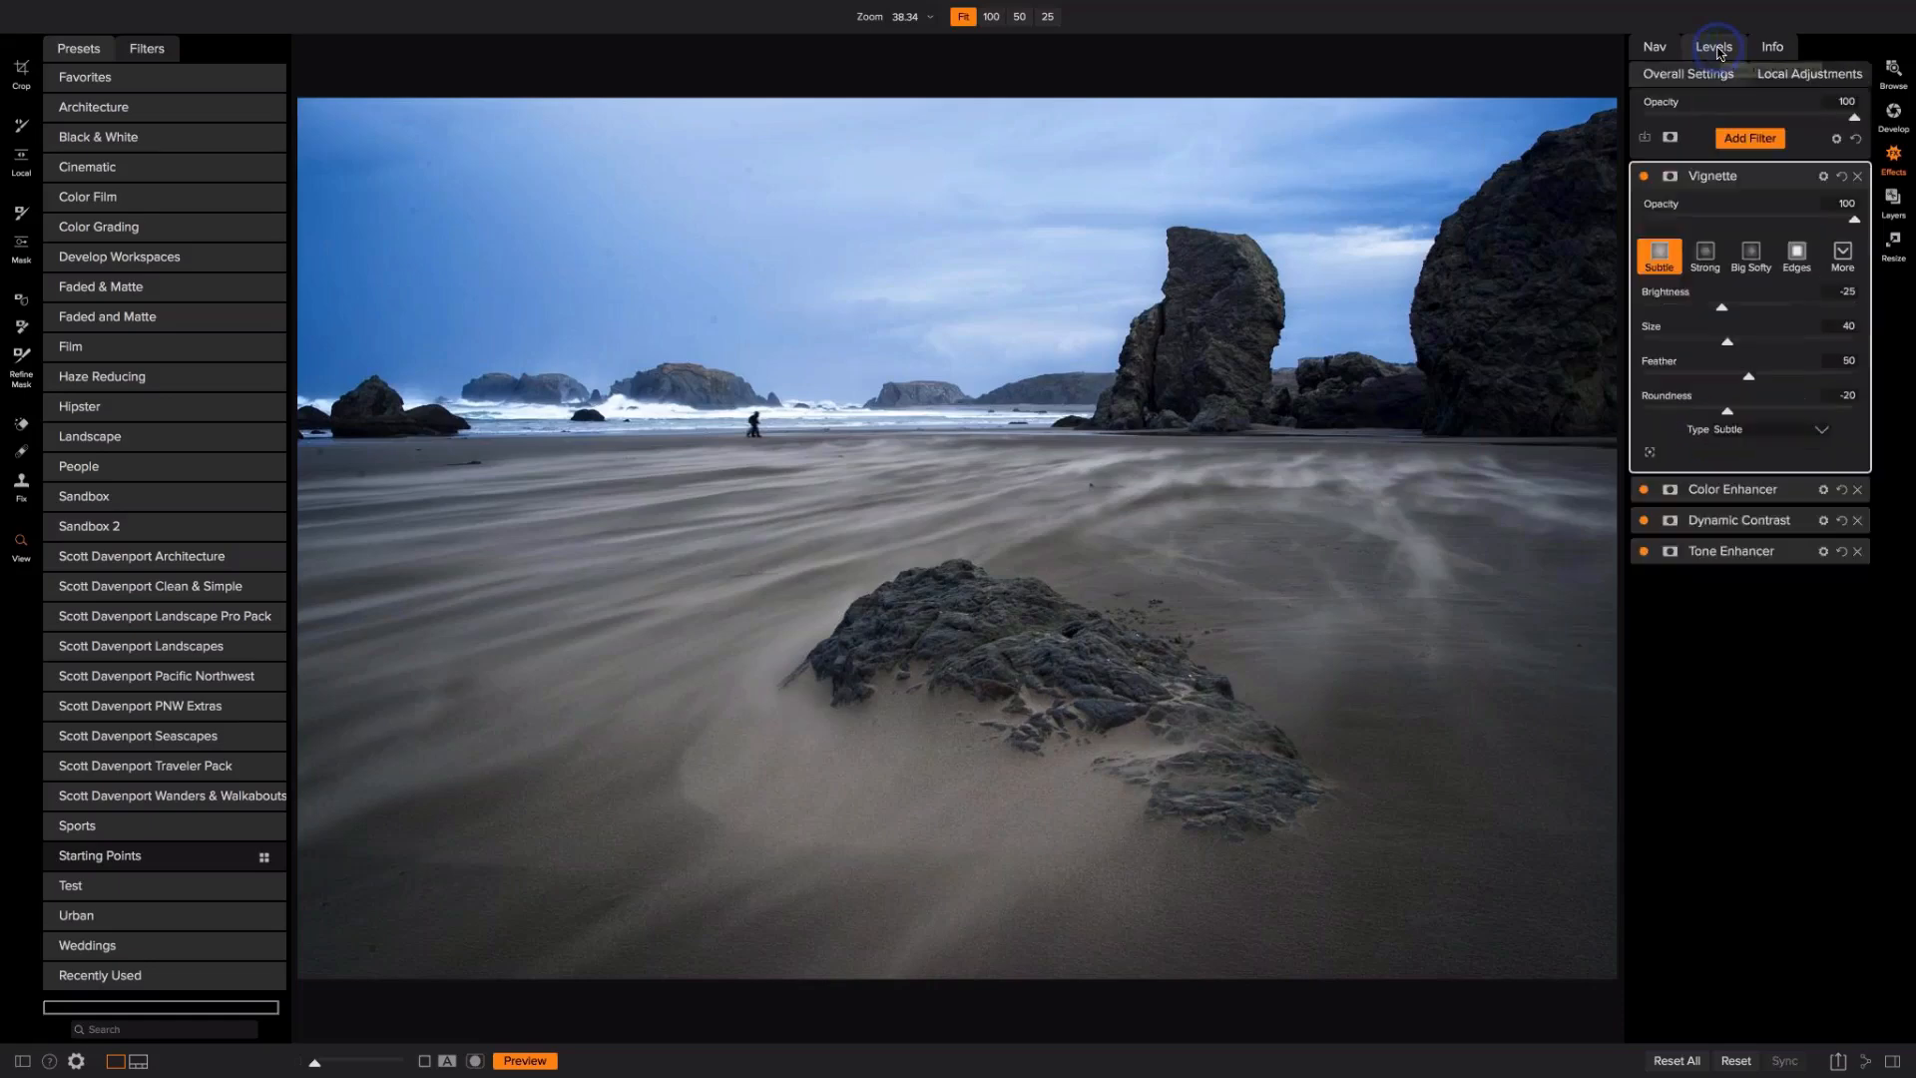
Step: Switch off the Vignette filter and reset the Tone Enhancer's Highlights to 0
click(1643, 177)
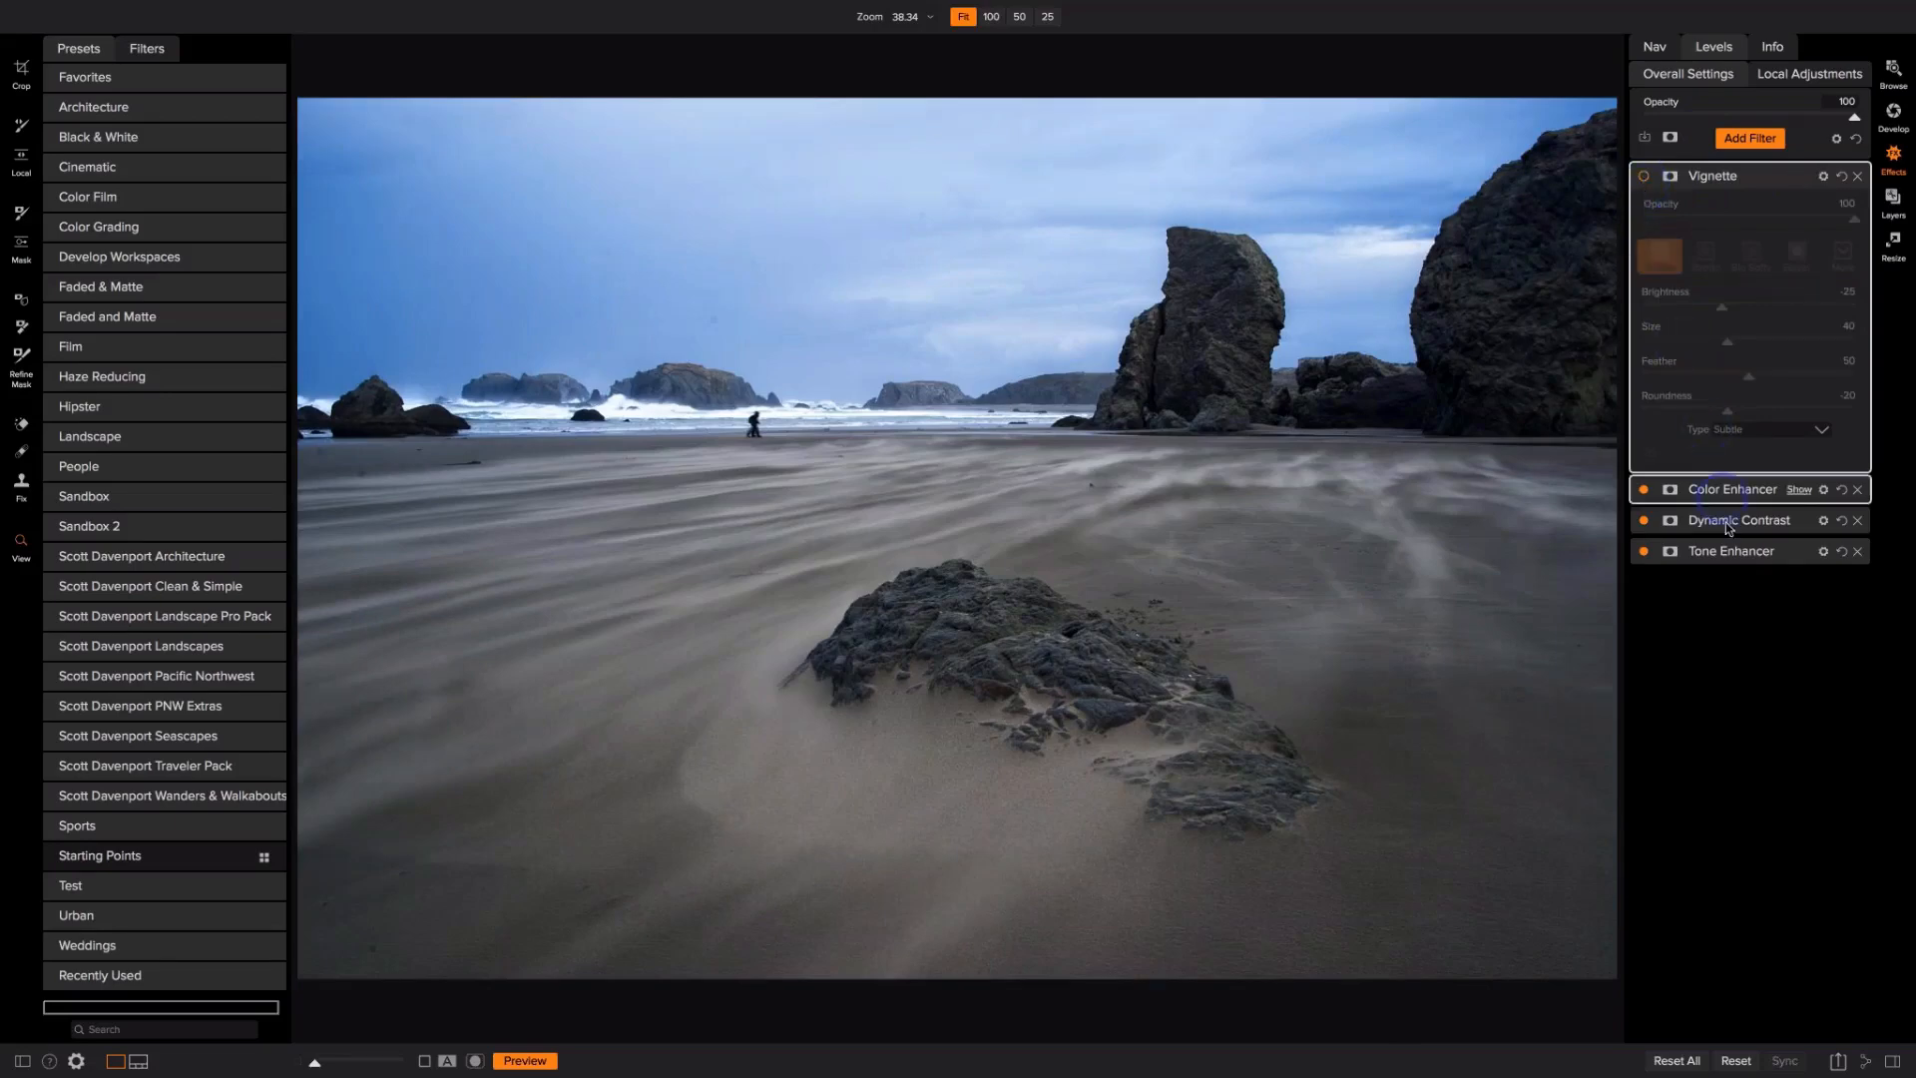
click(1729, 554)
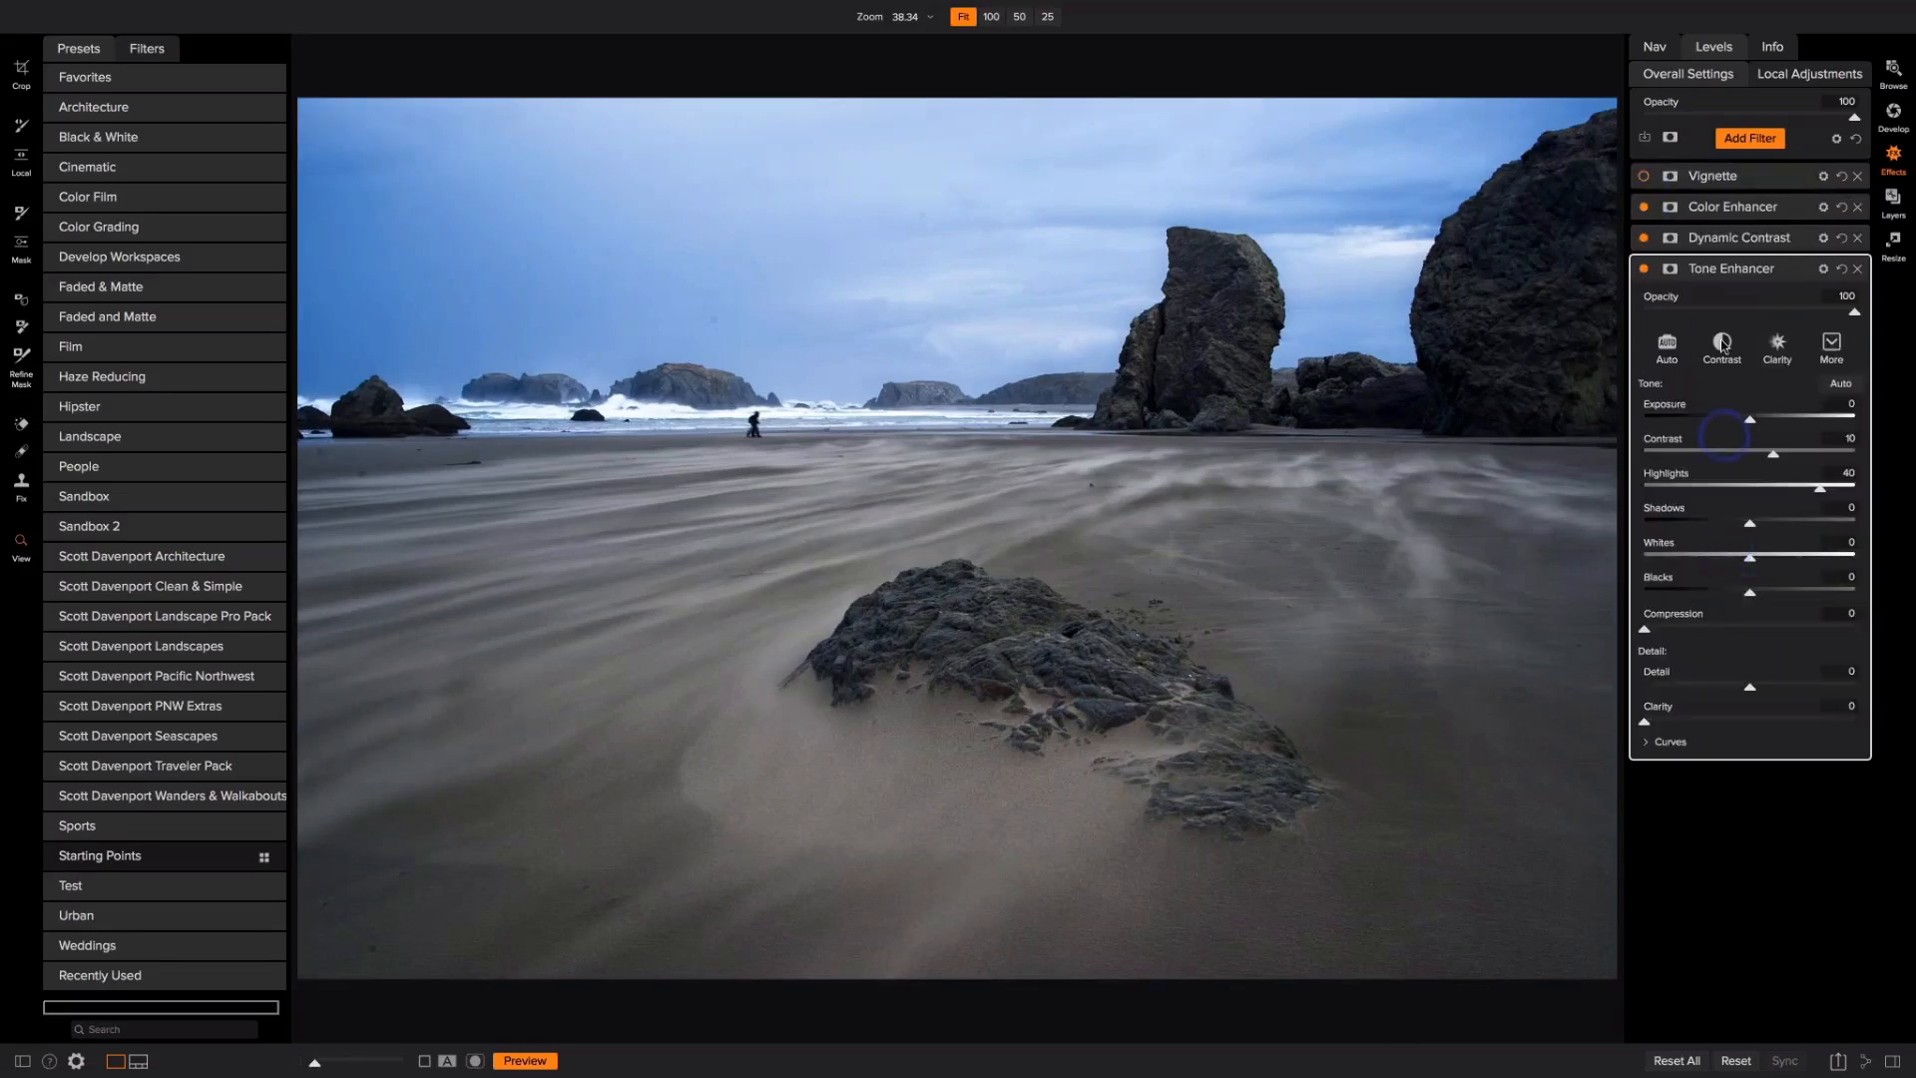
double_click(1667, 475)
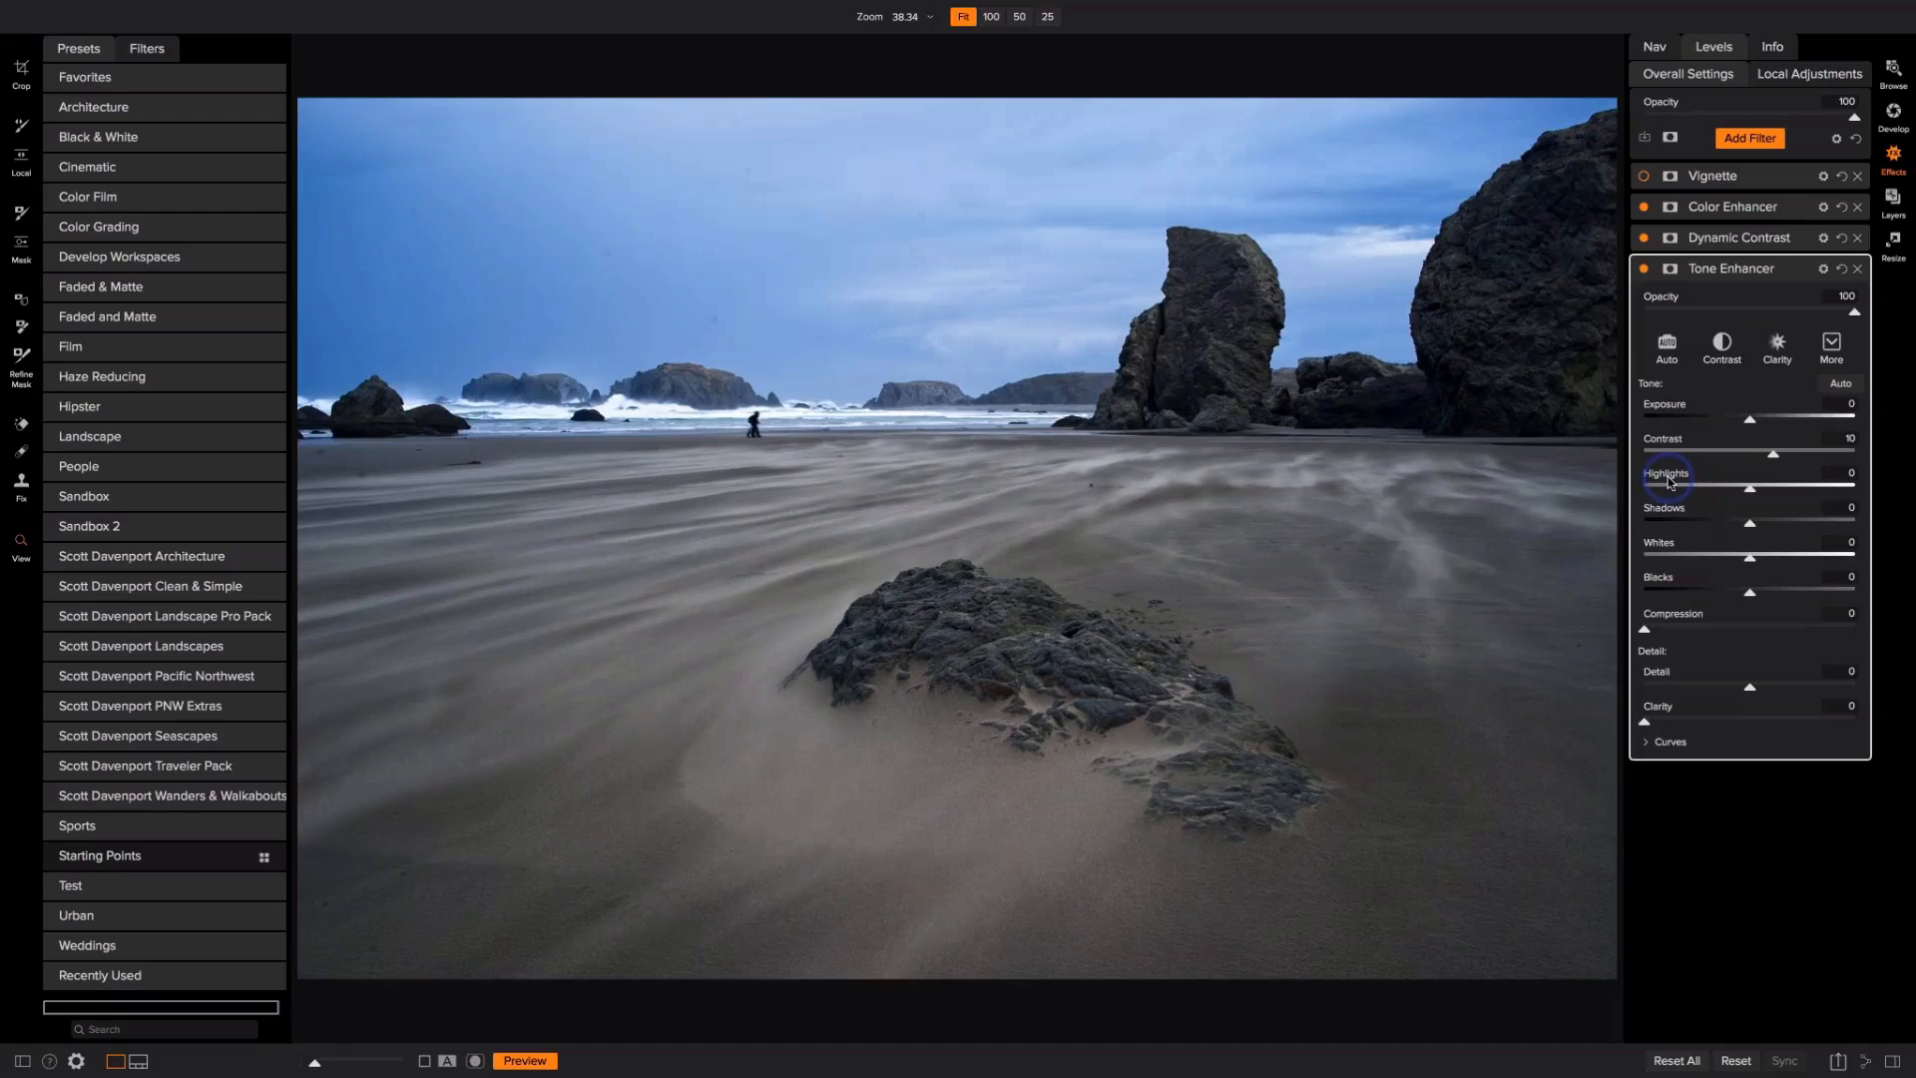
key(super+z)
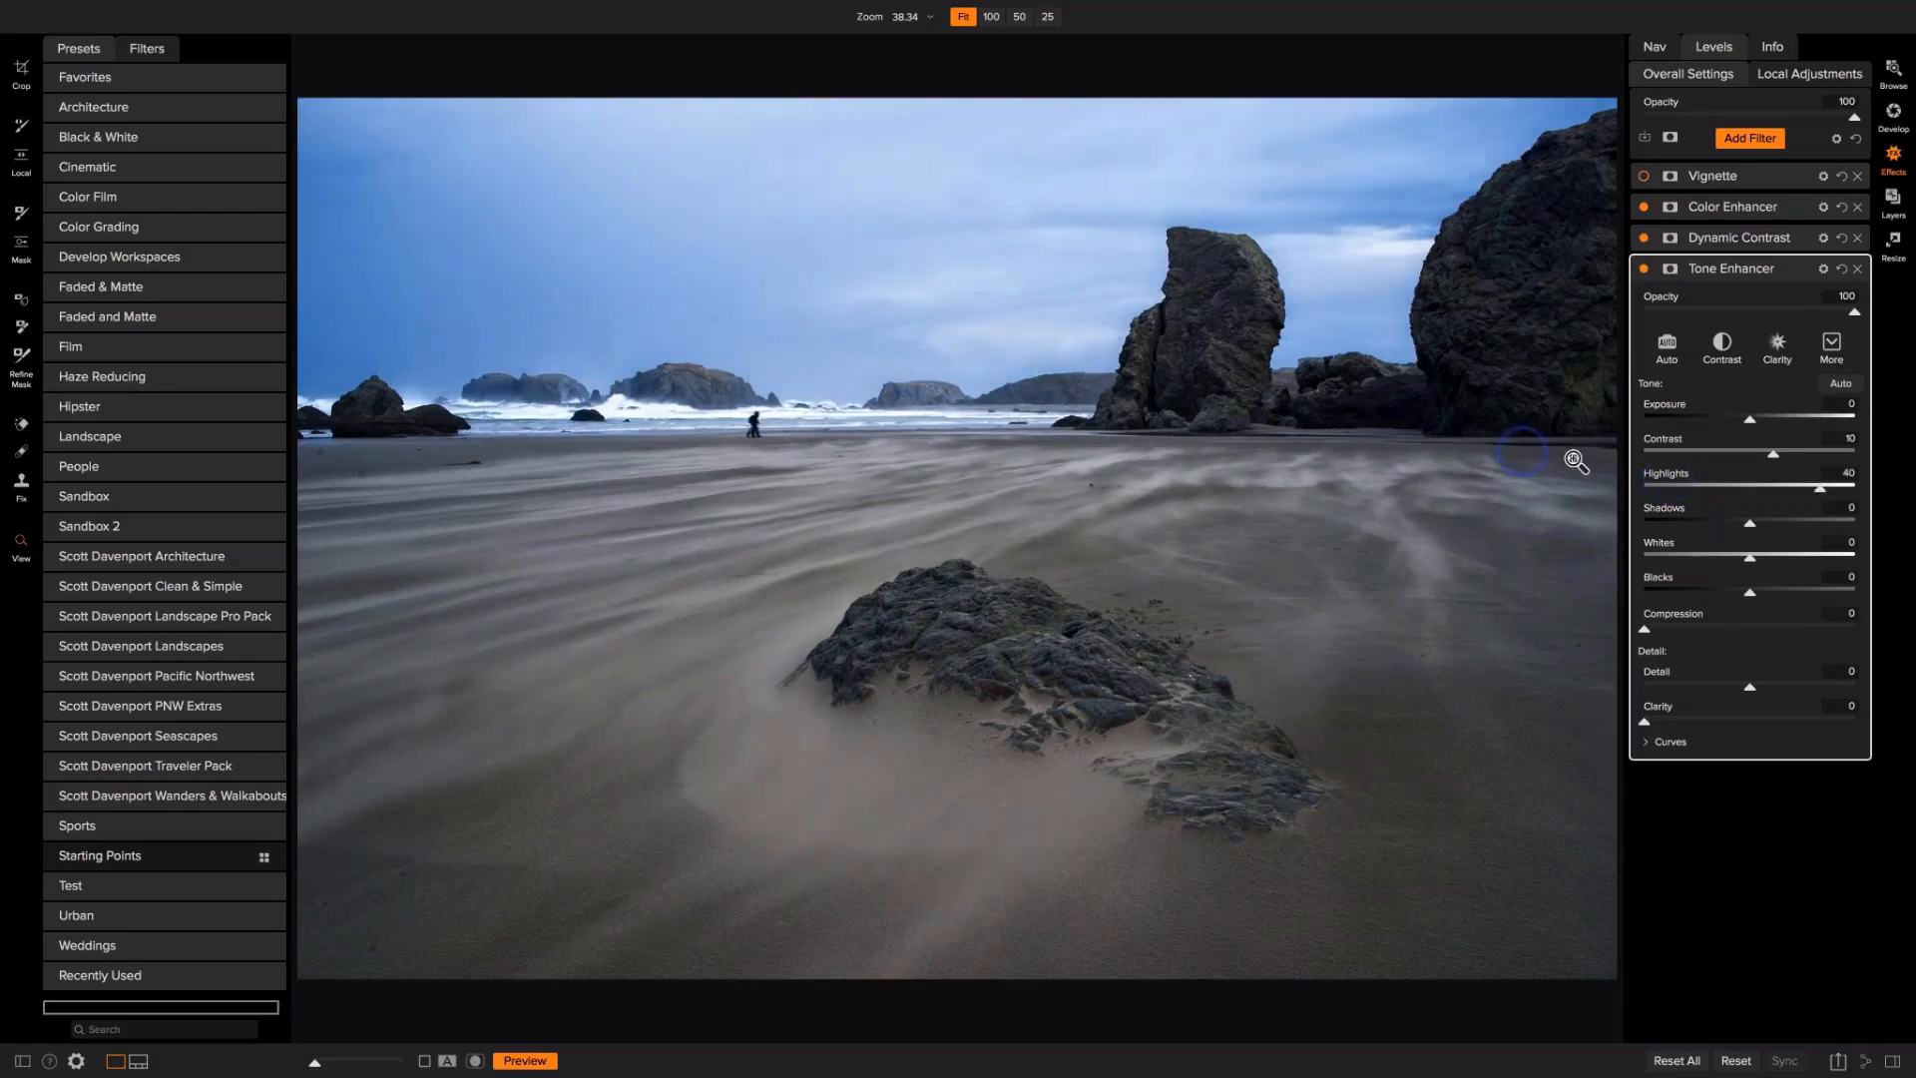
double_click(1658, 477)
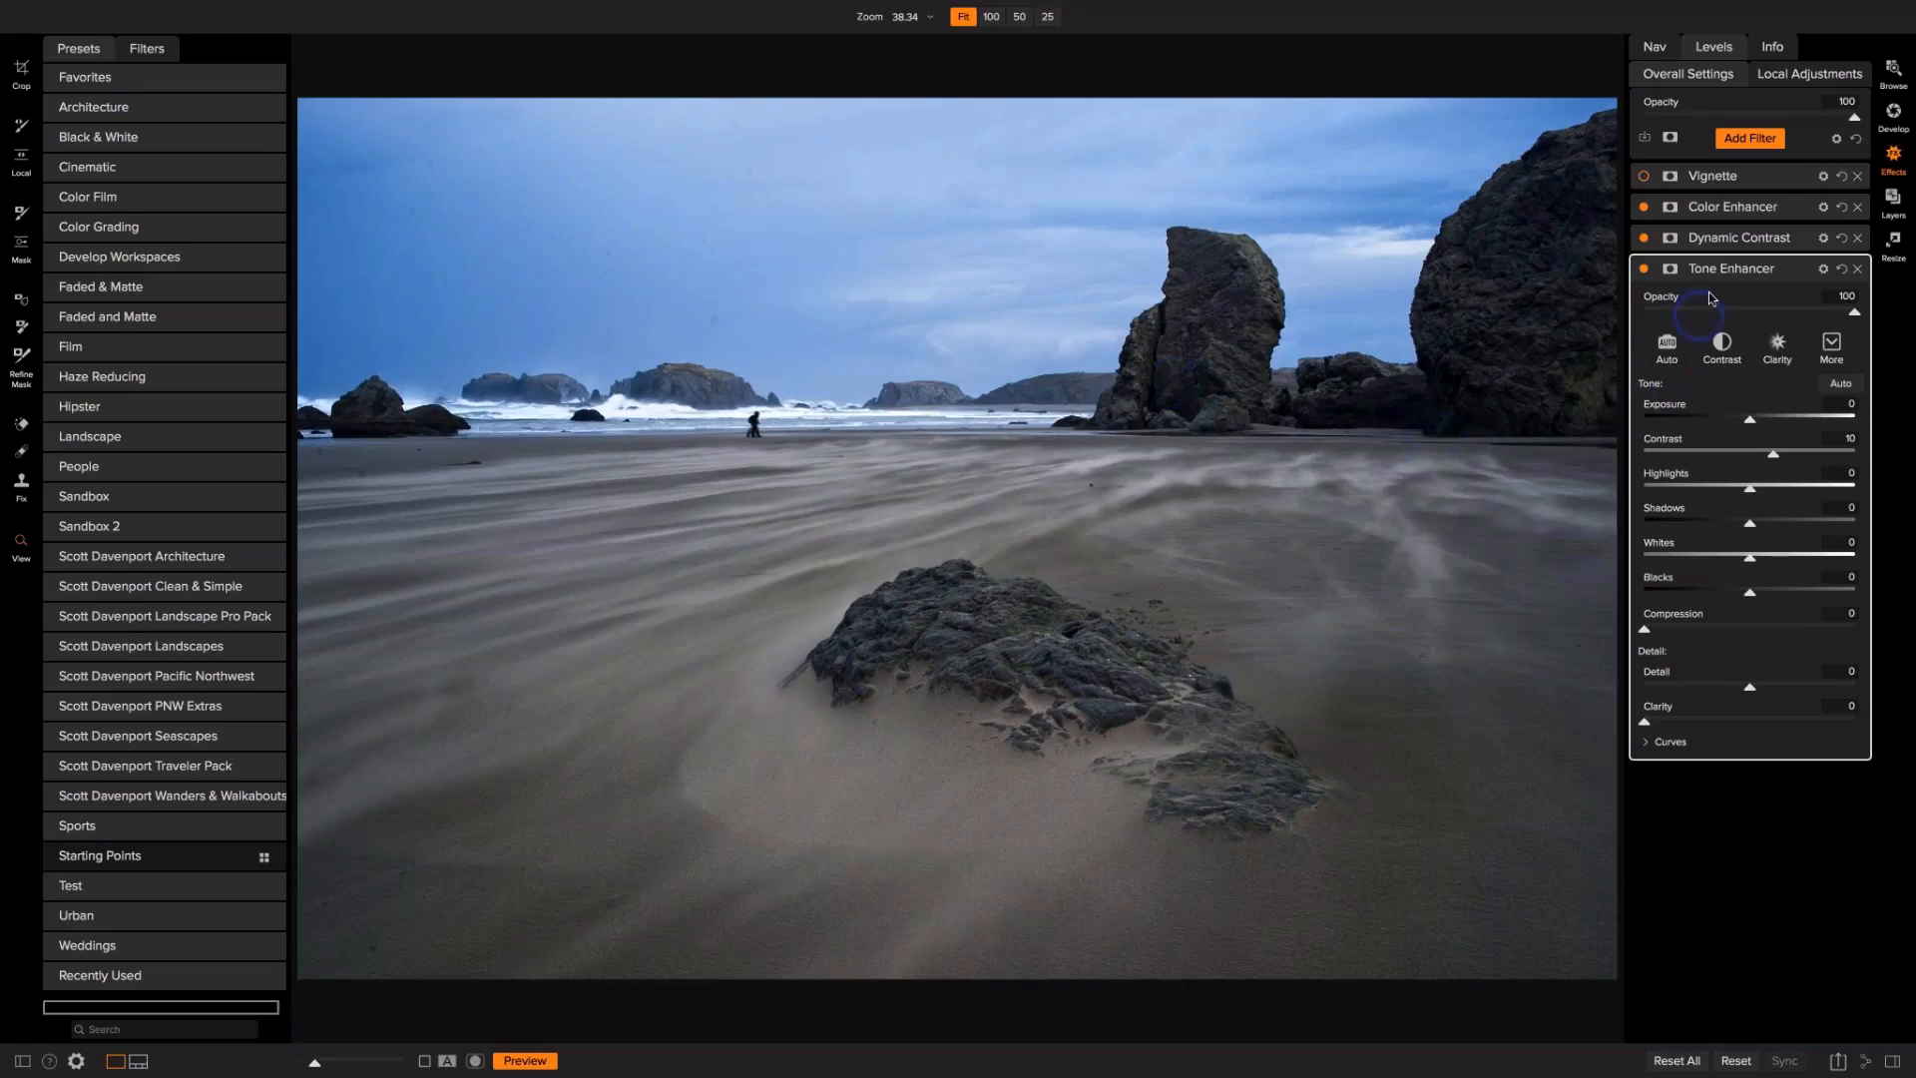
Step: Set the Small contrast of the Dynamic Contrast filter to 7
click(1729, 245)
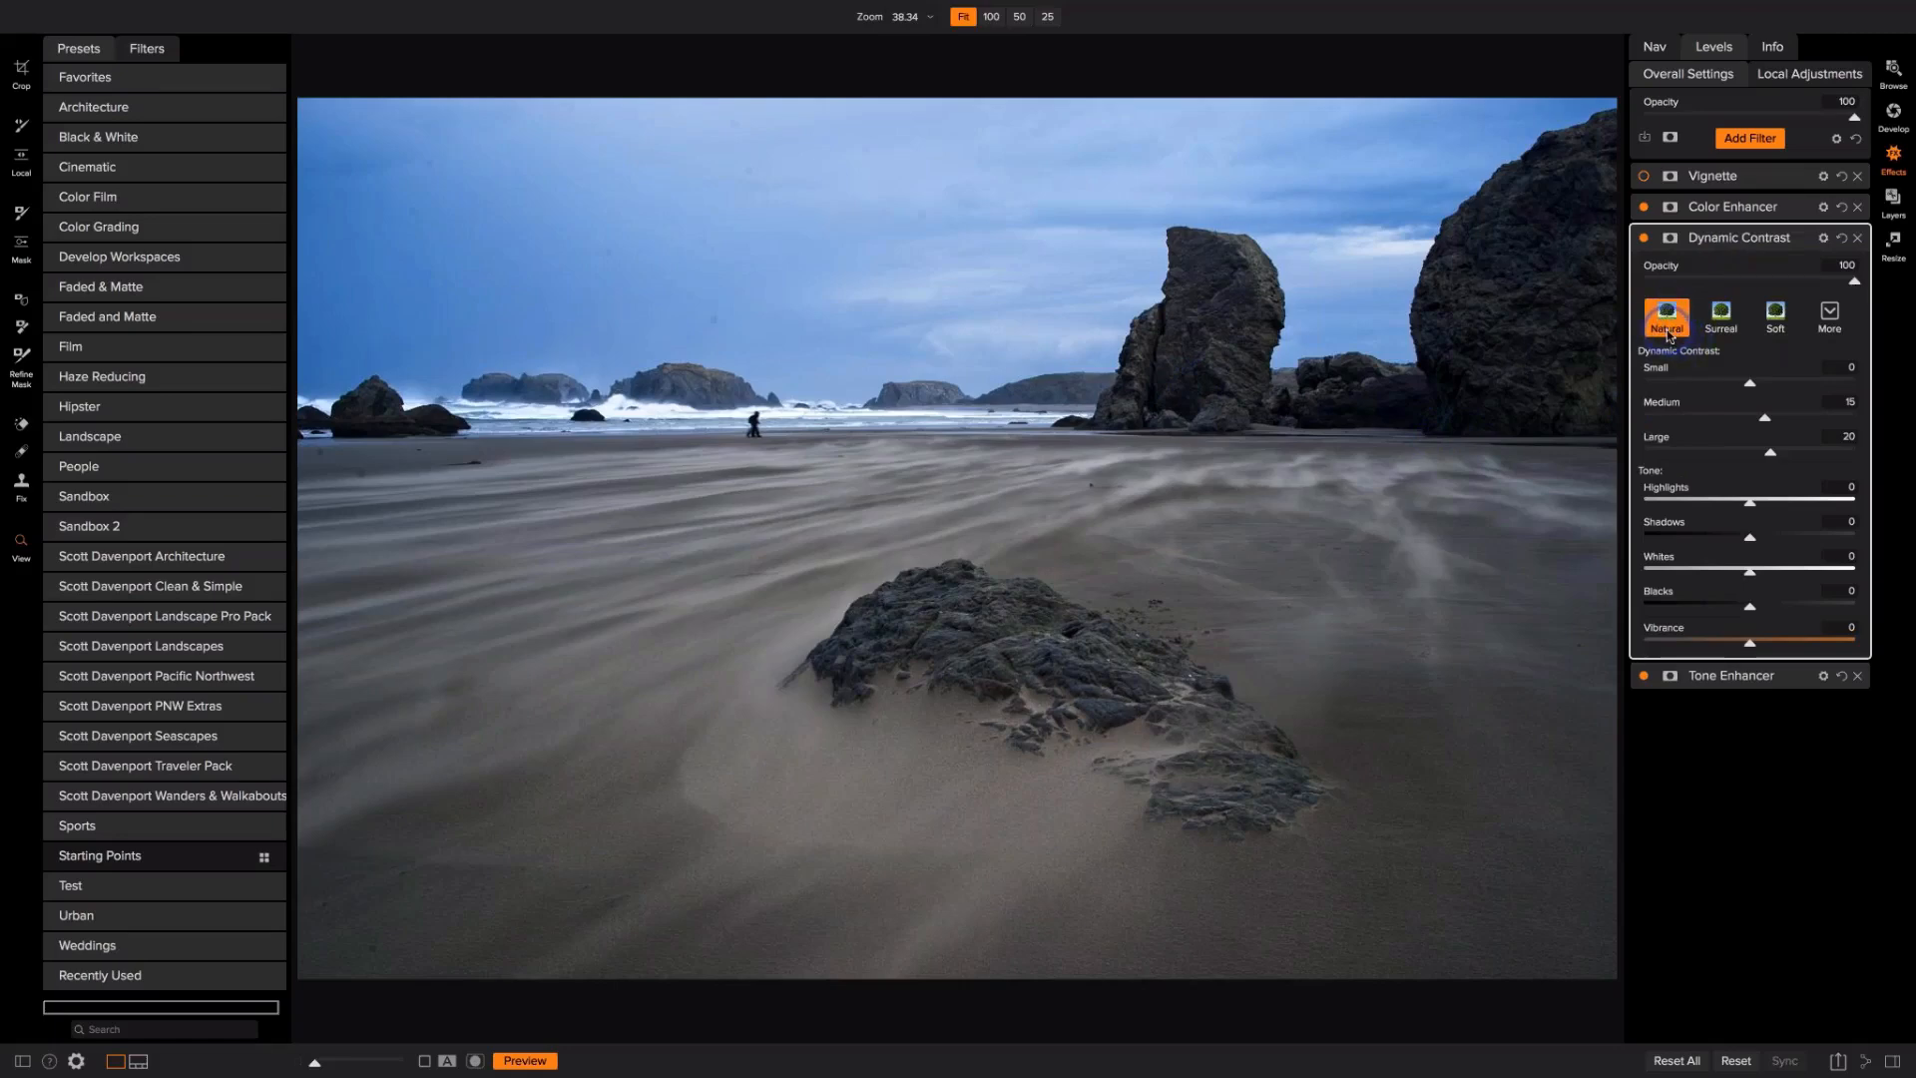
drag(1749, 385, 1757, 386)
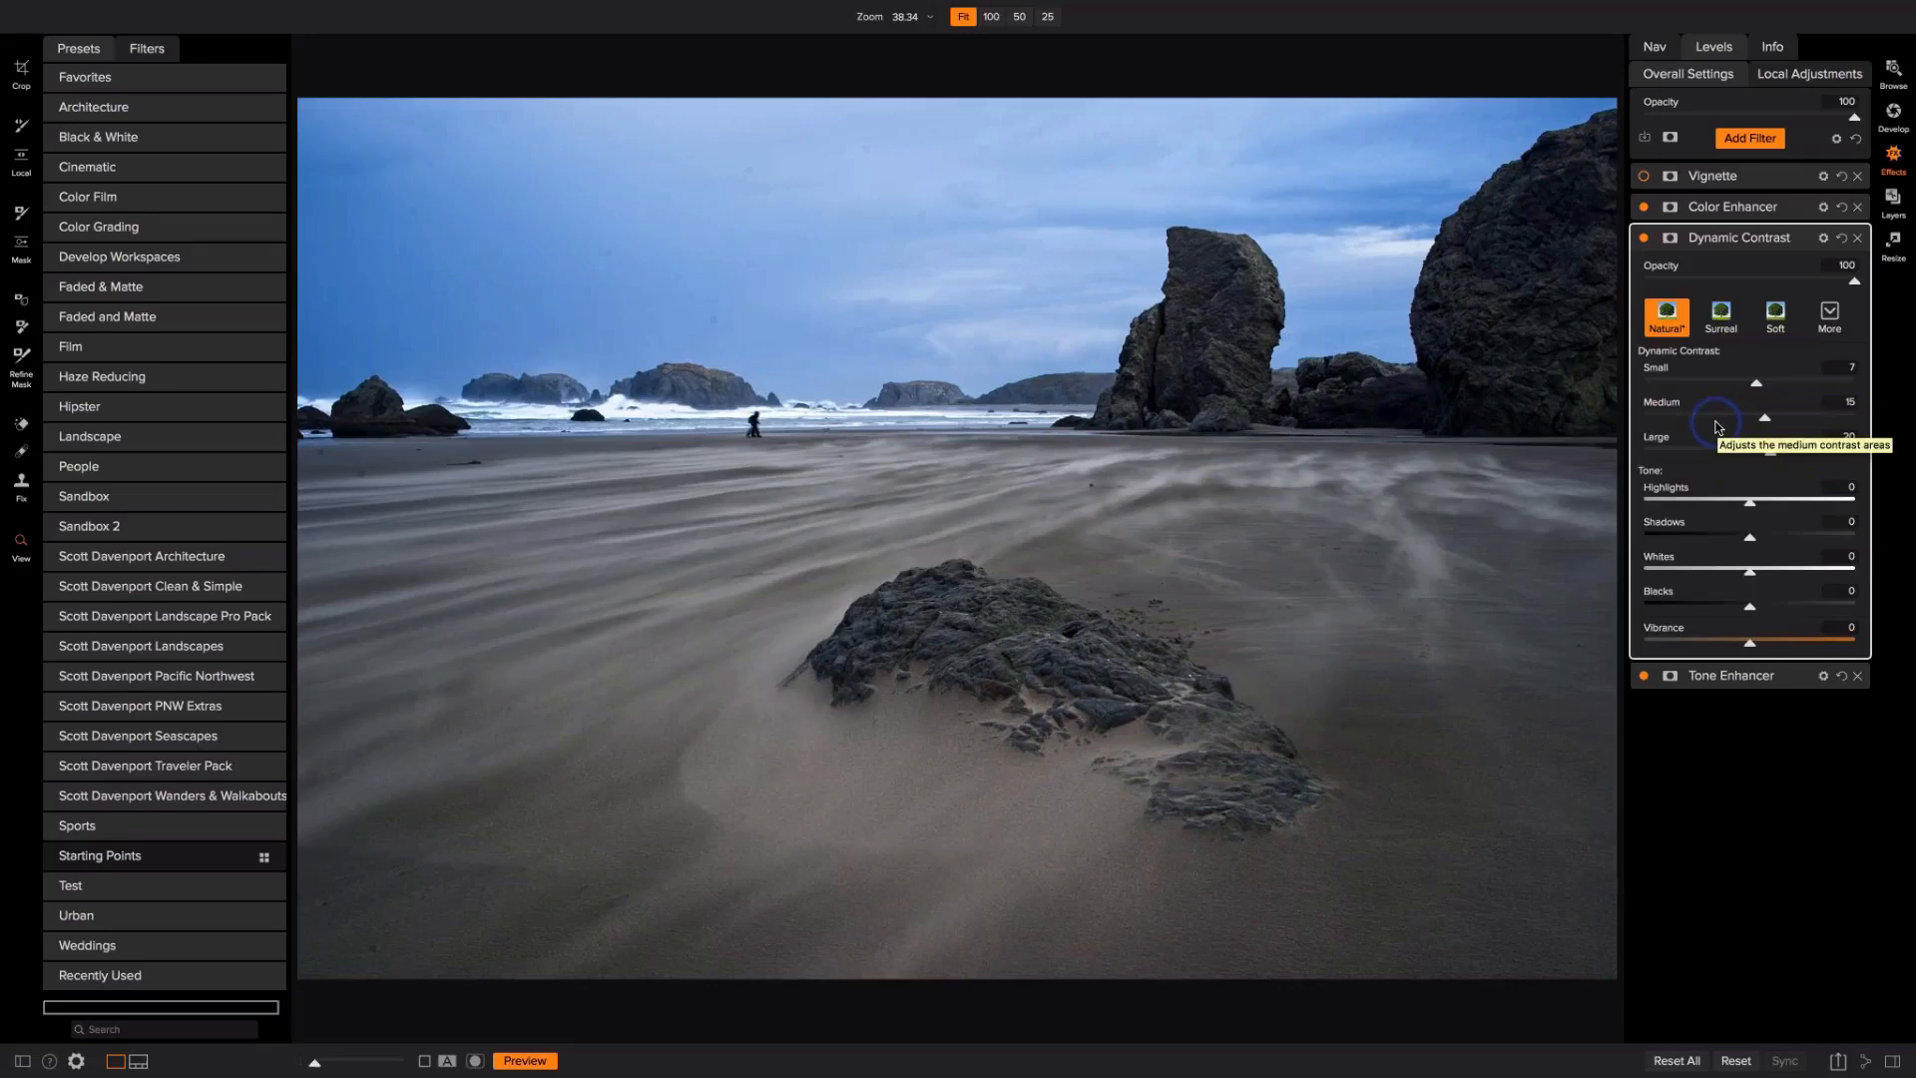
Step: Set the blue range's Saturation to 55 in the Color Enhancer and switch the Vignette filter back on
click(1730, 211)
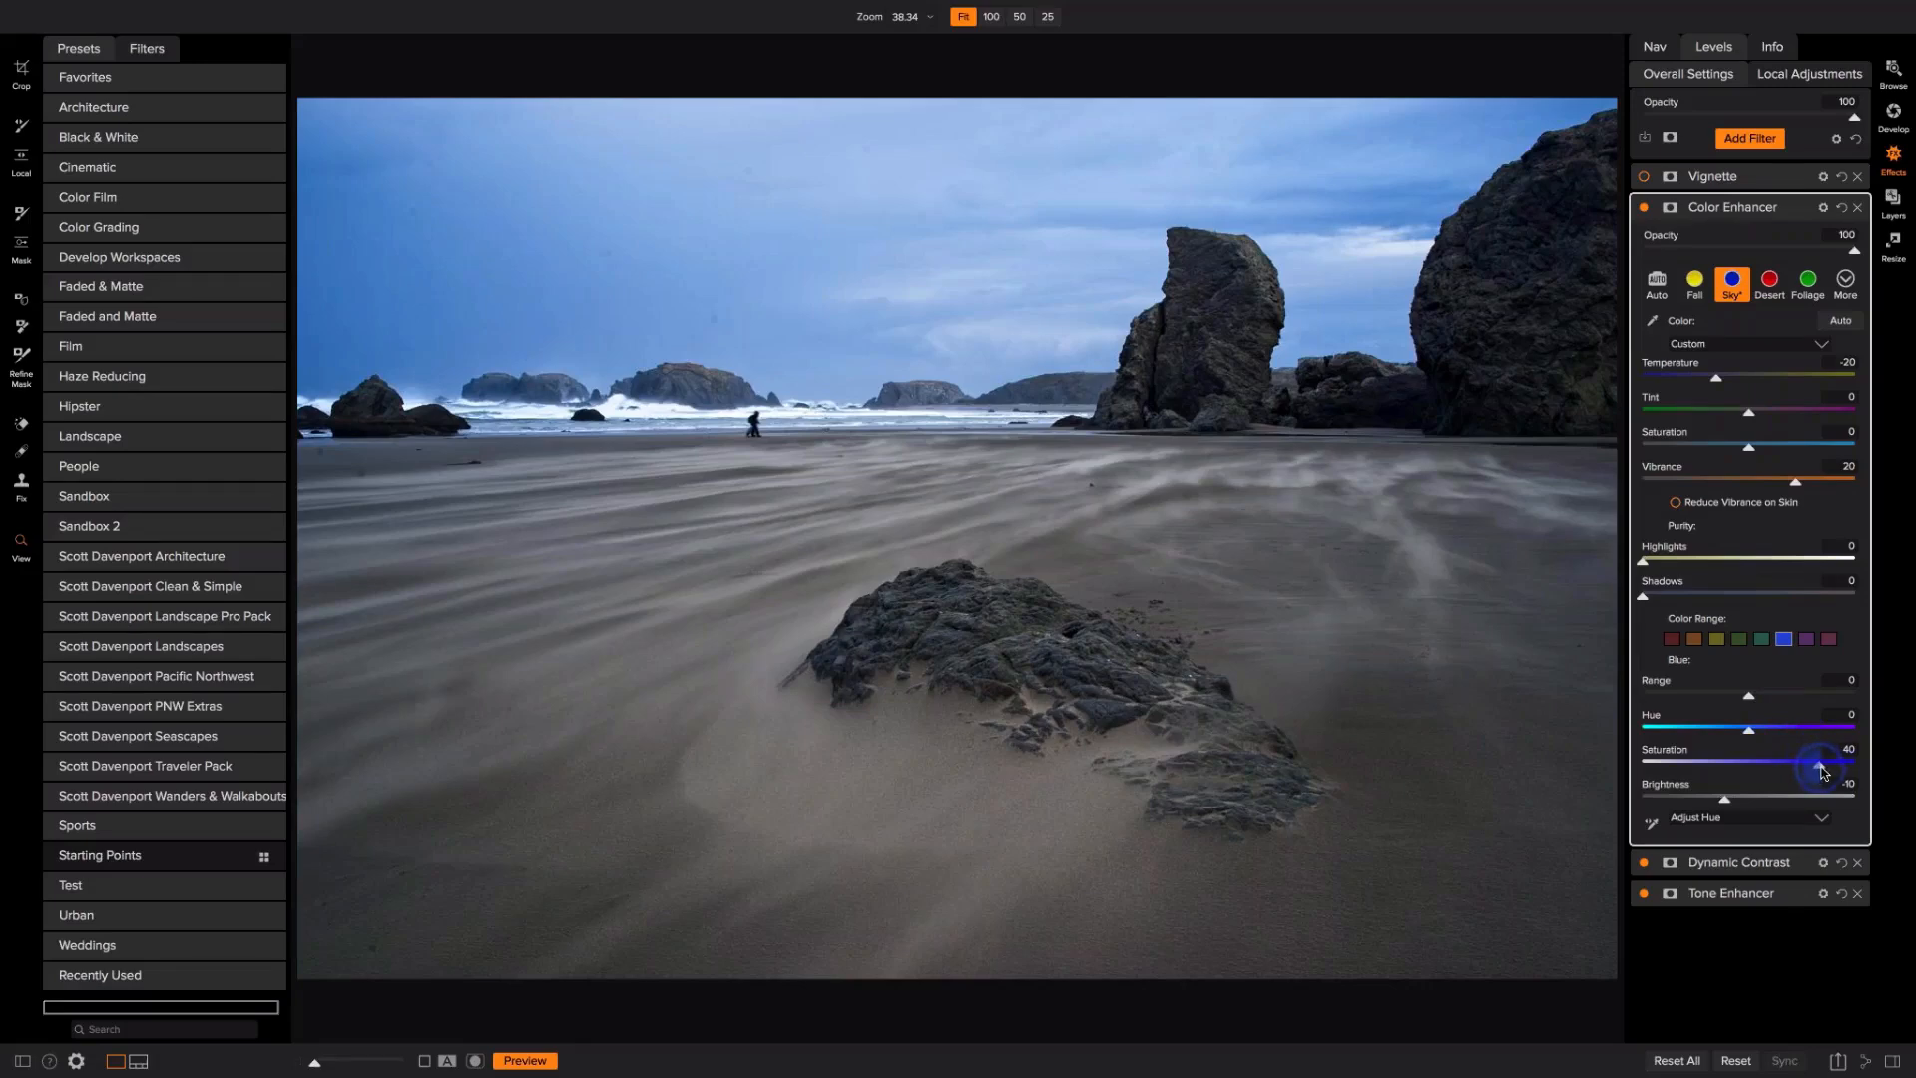
drag(1821, 770, 1834, 771)
key(ctrl+z)
key(ctrl+shift+z)
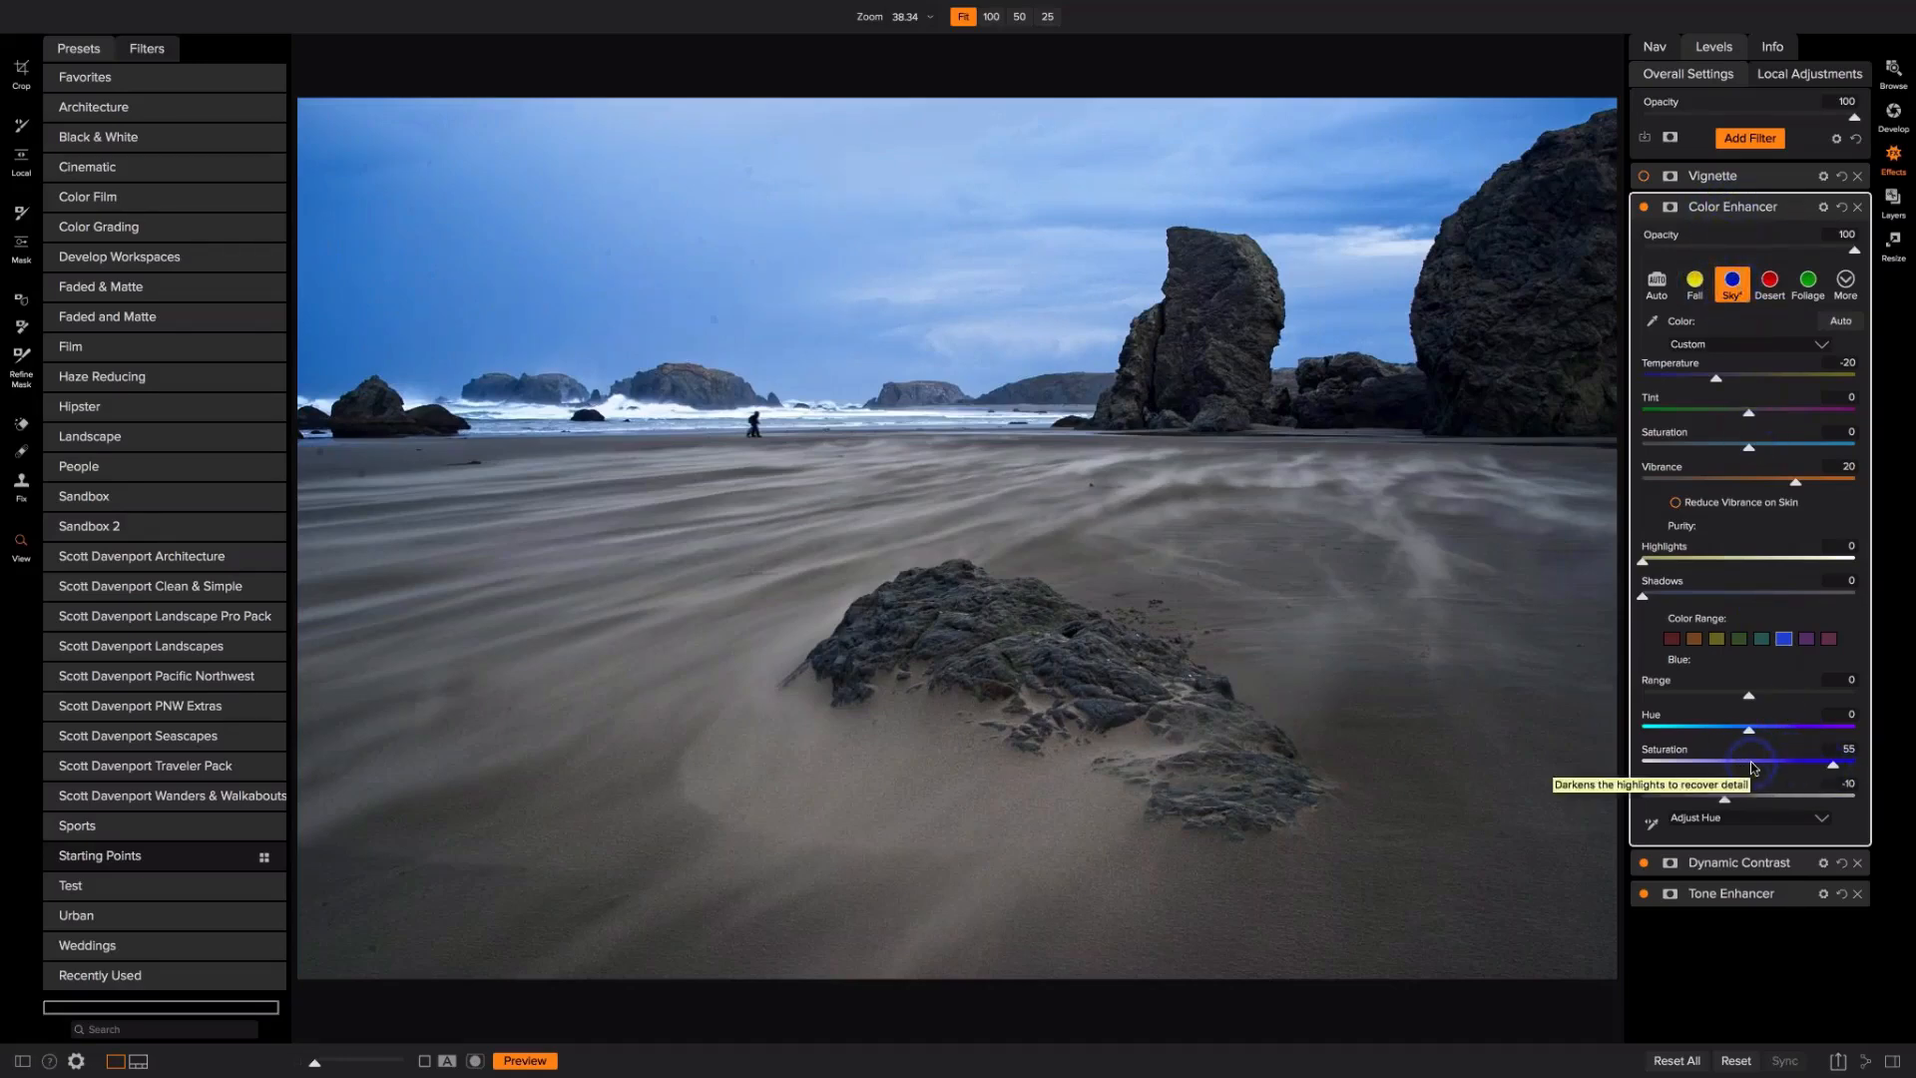
click(1644, 178)
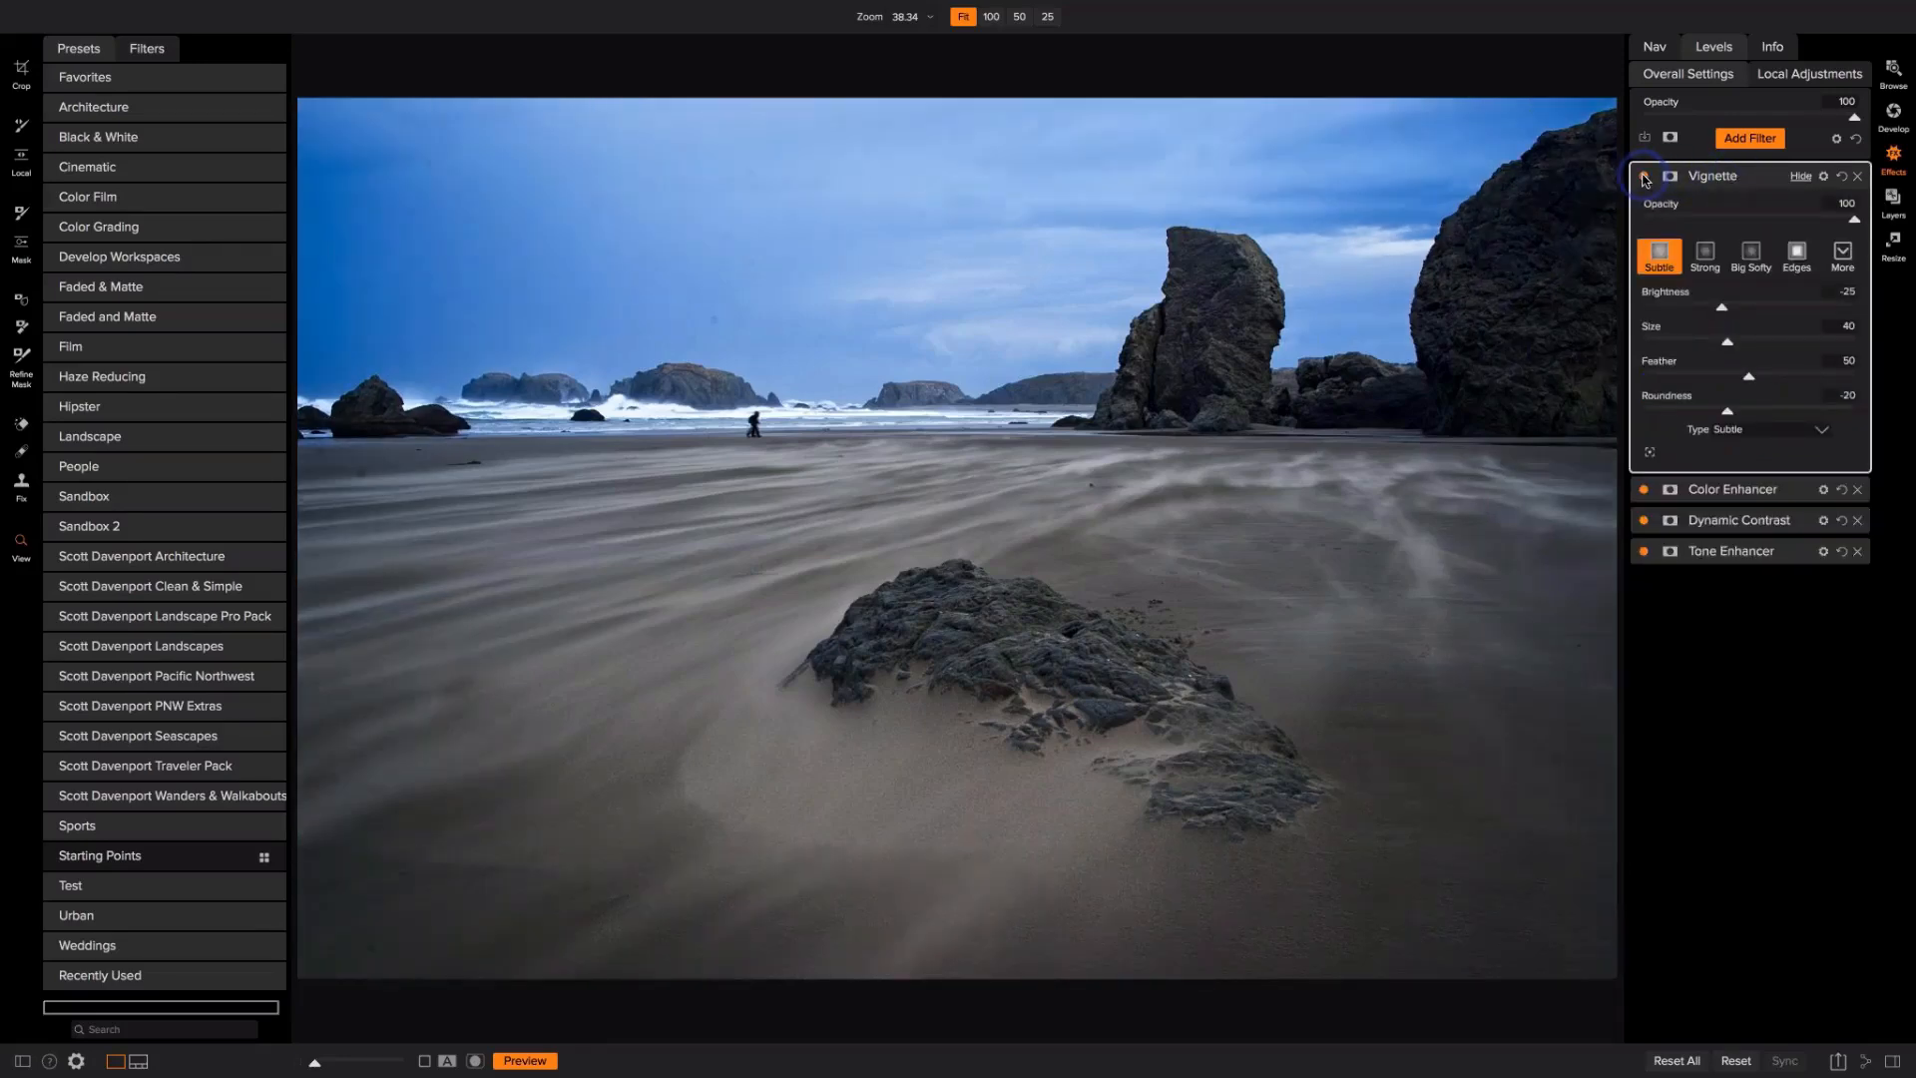
Step: Compare the beach photo with and without its effects by fading the overall opacity to 0, restoring it to 100, and toggling the preview
click(1800, 176)
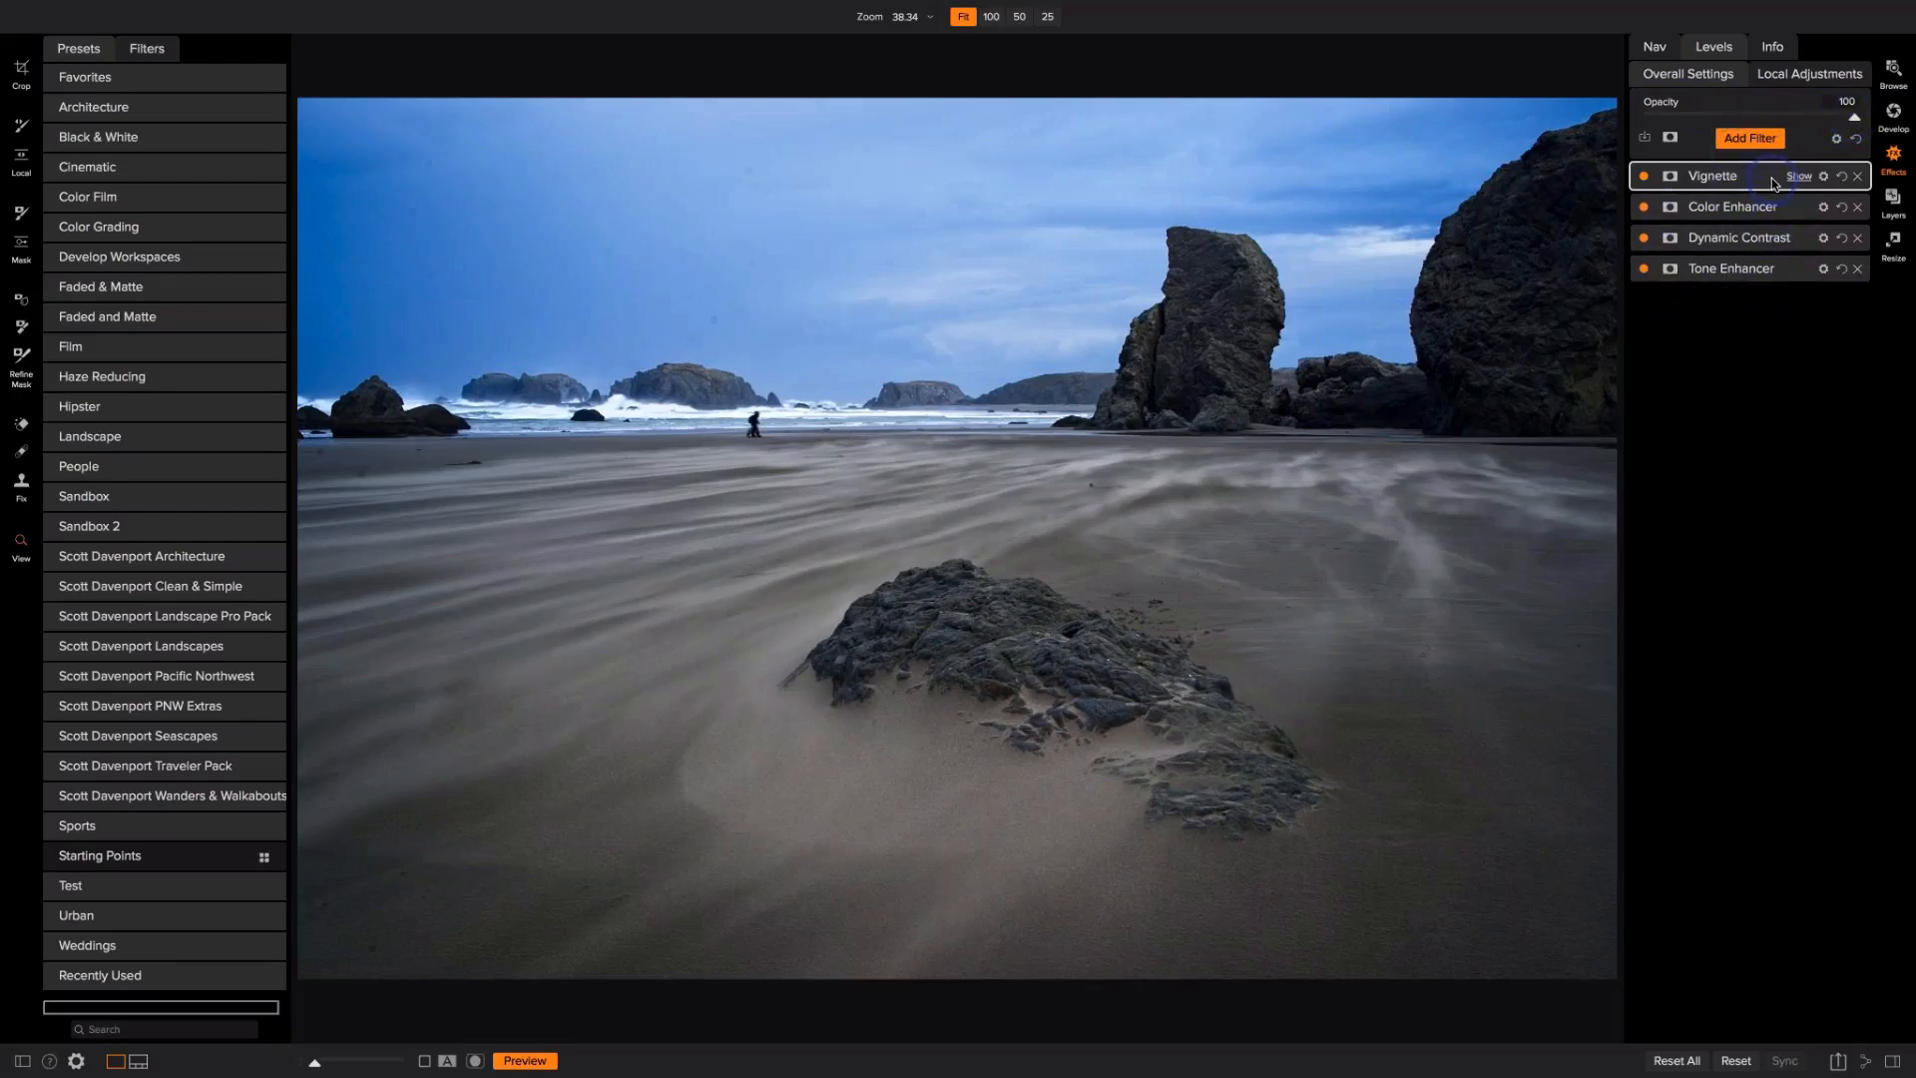
click(1799, 175)
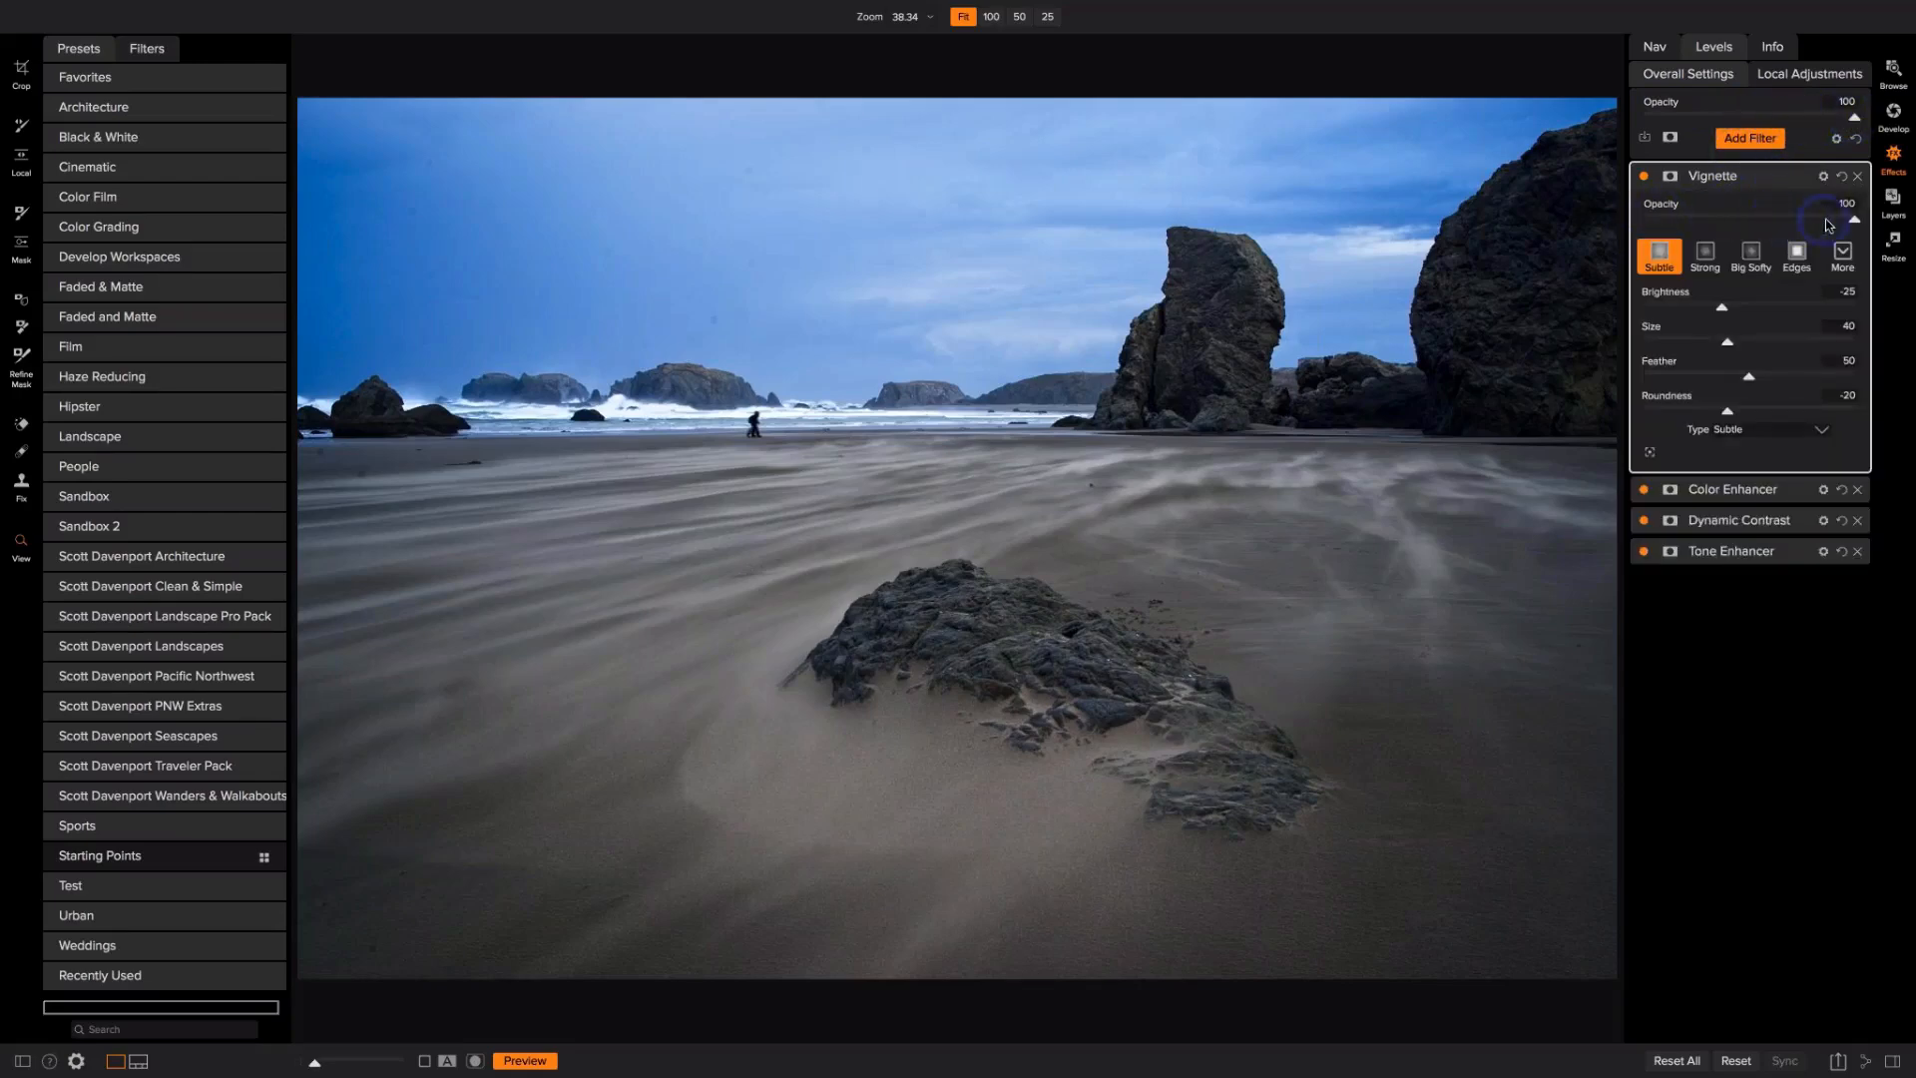
mouse_move(1793, 180)
click(1799, 178)
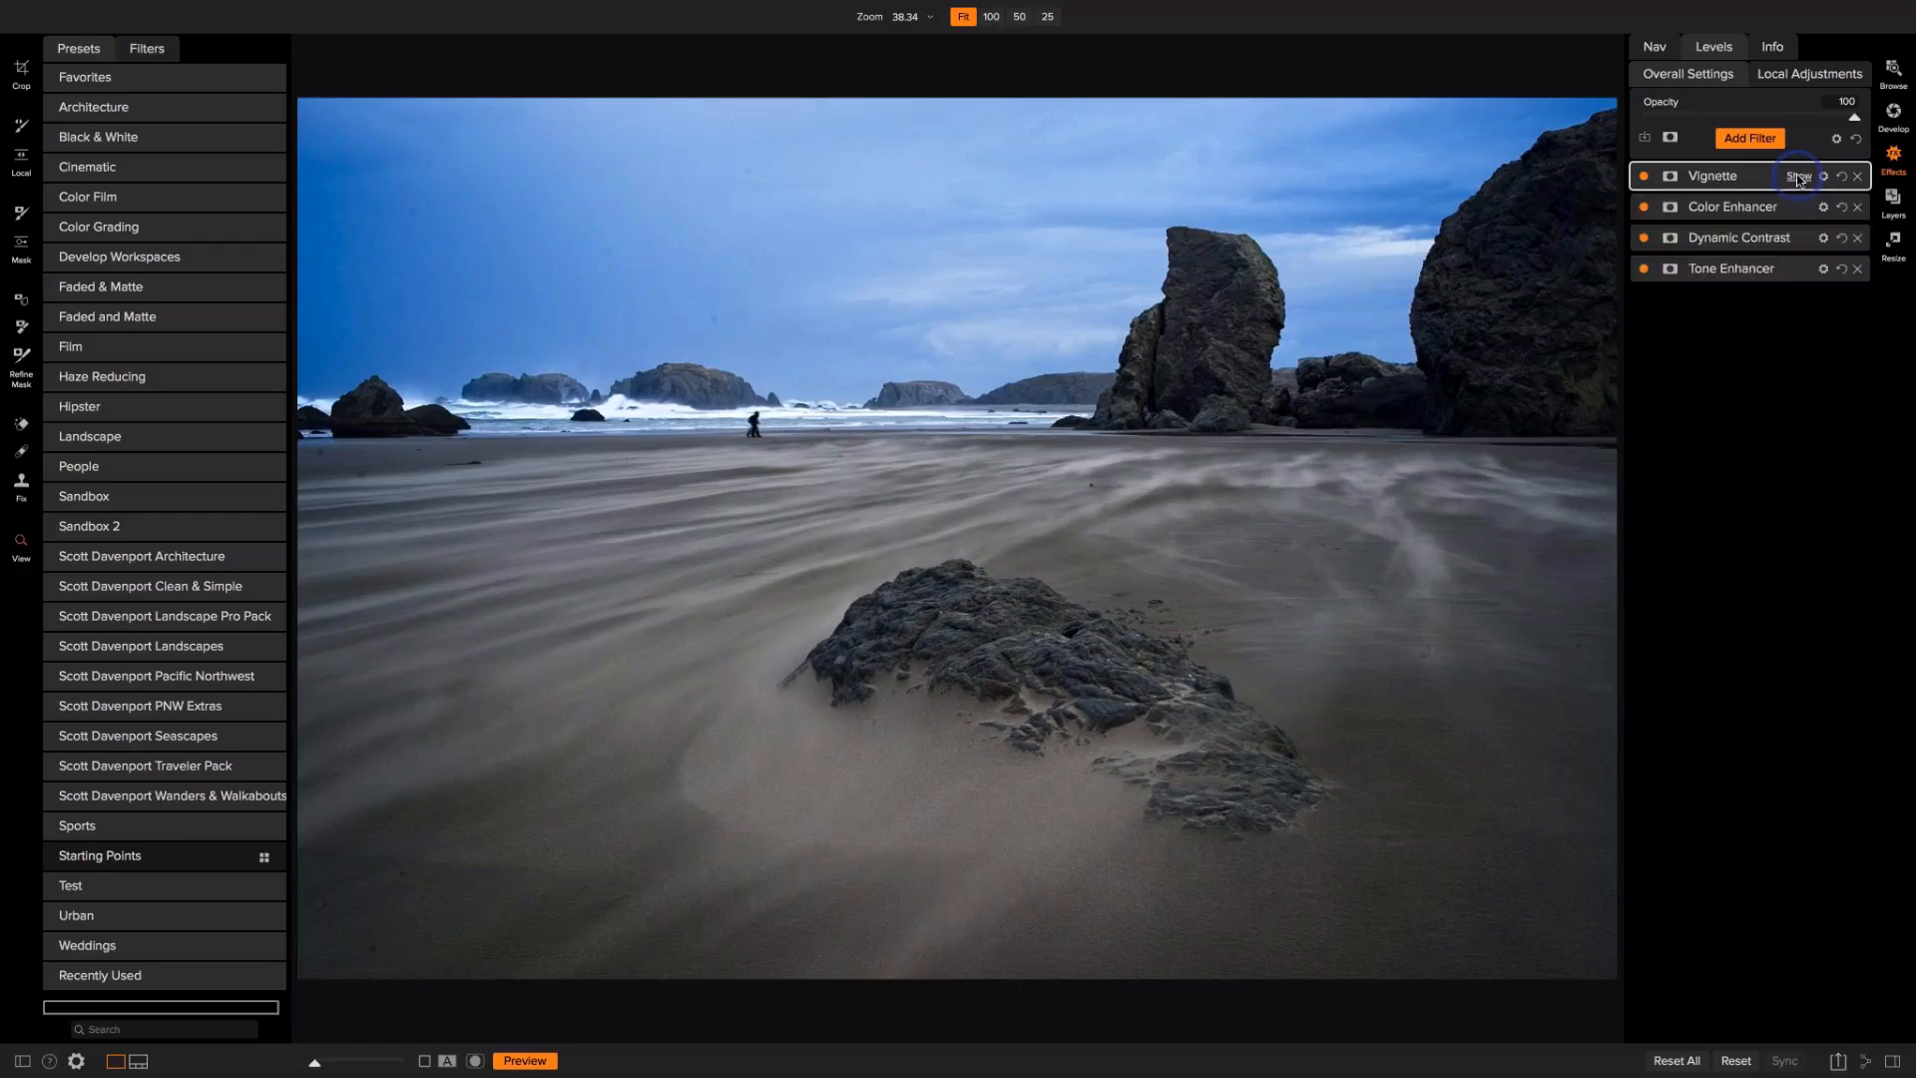
drag(1856, 120, 1644, 114)
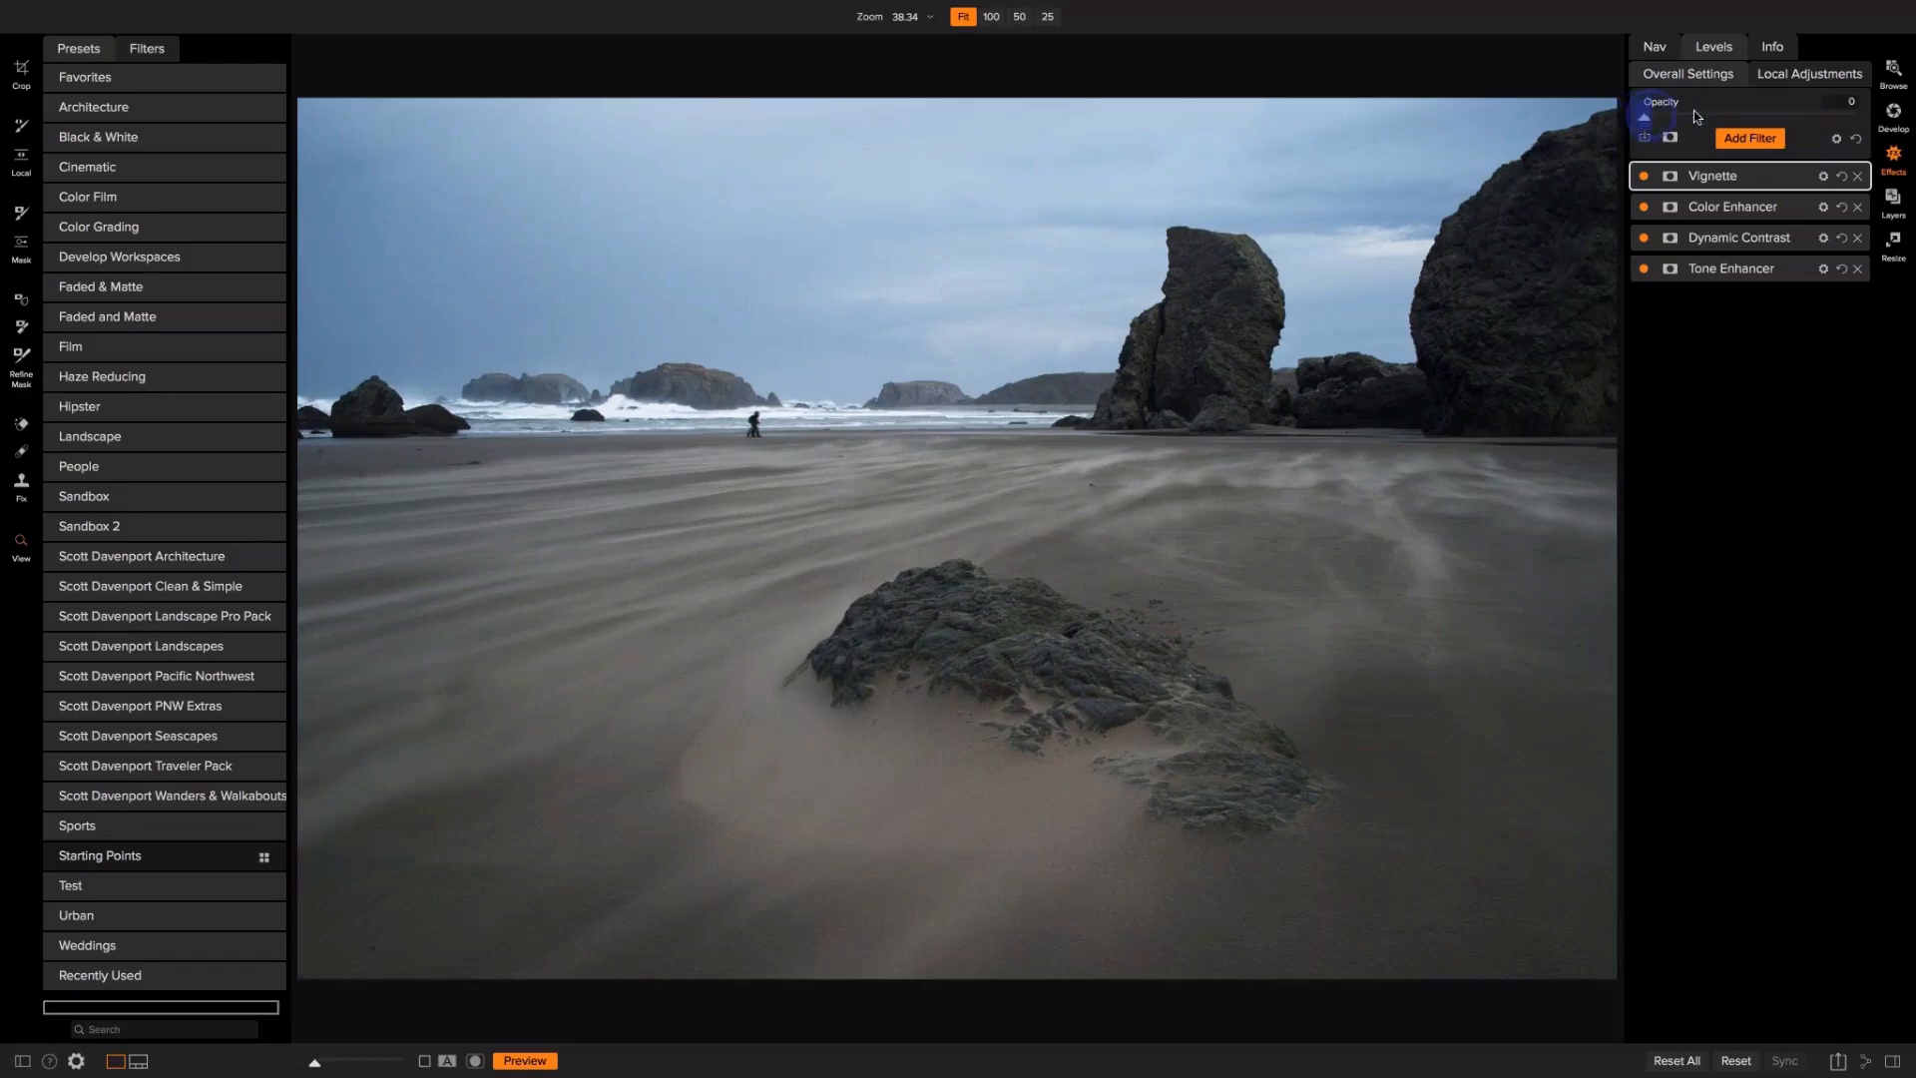
click(1856, 117)
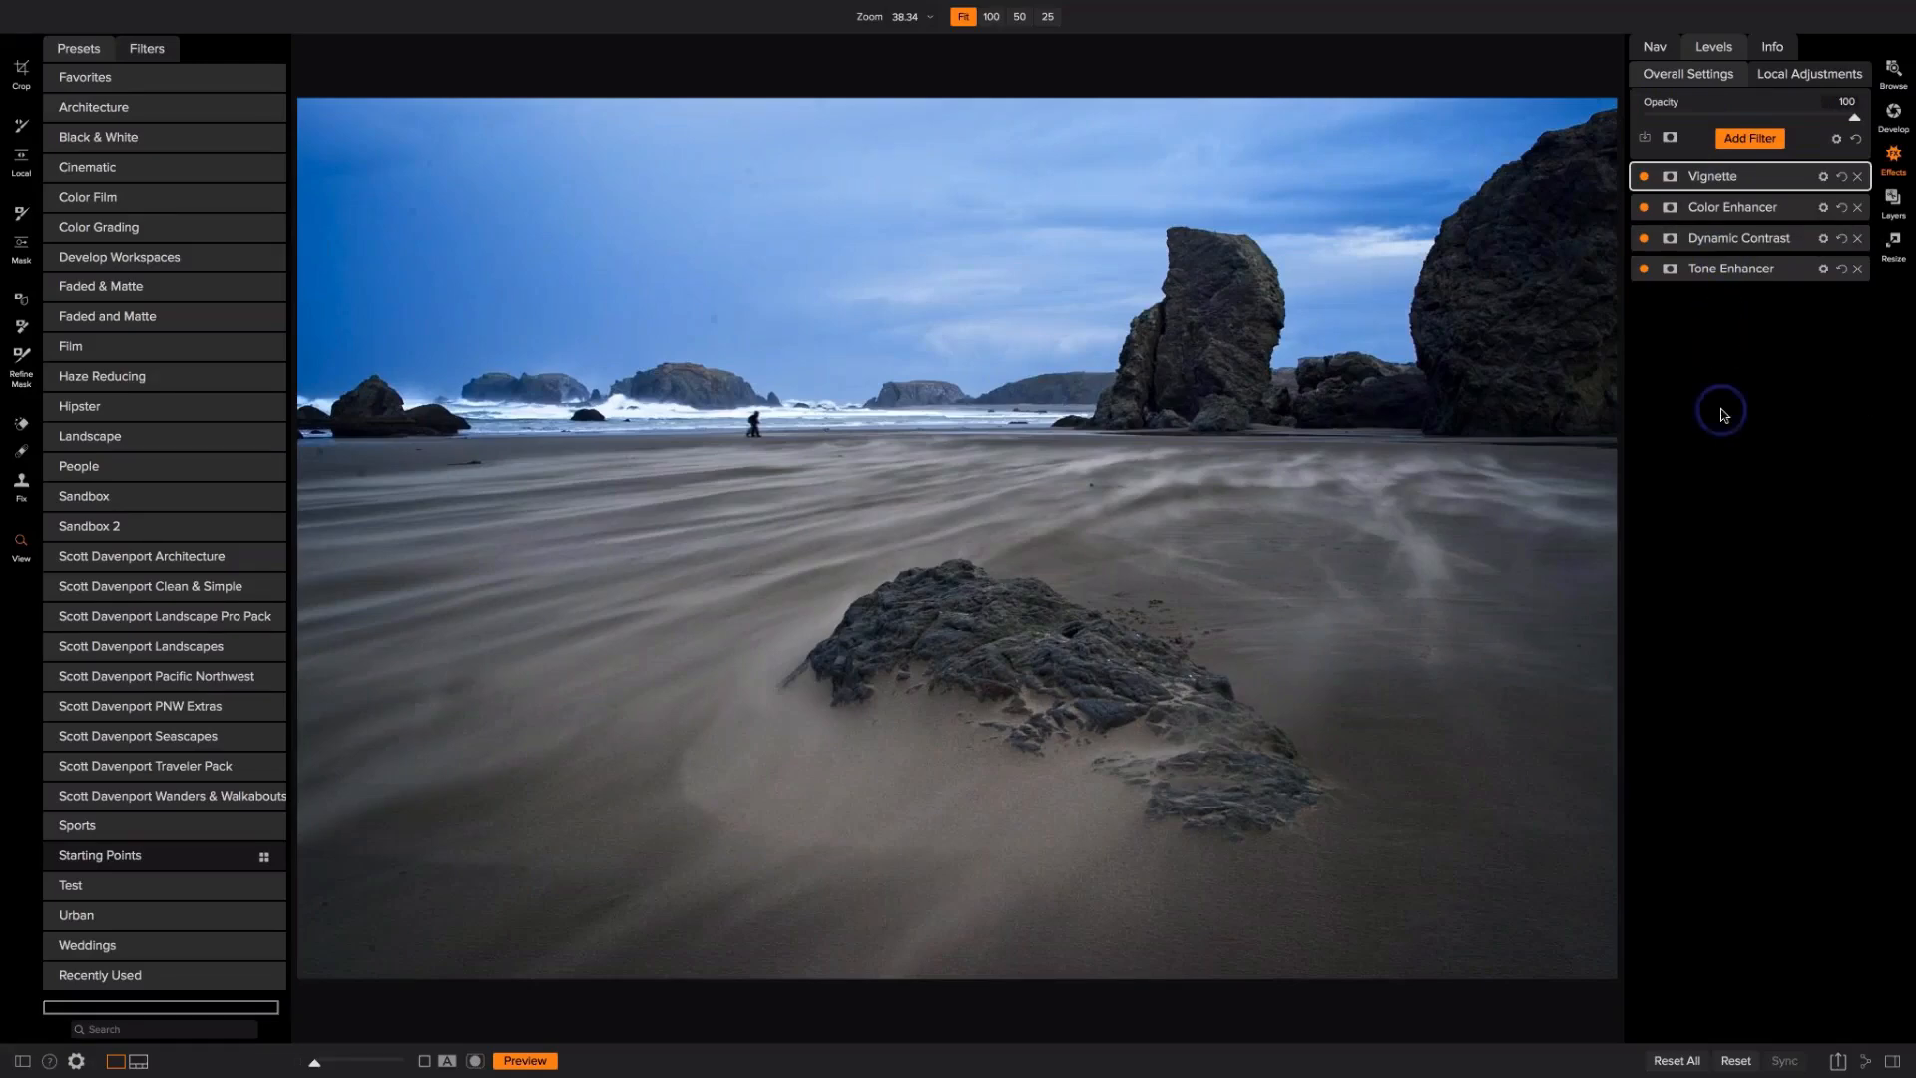
key(ctrl+p)
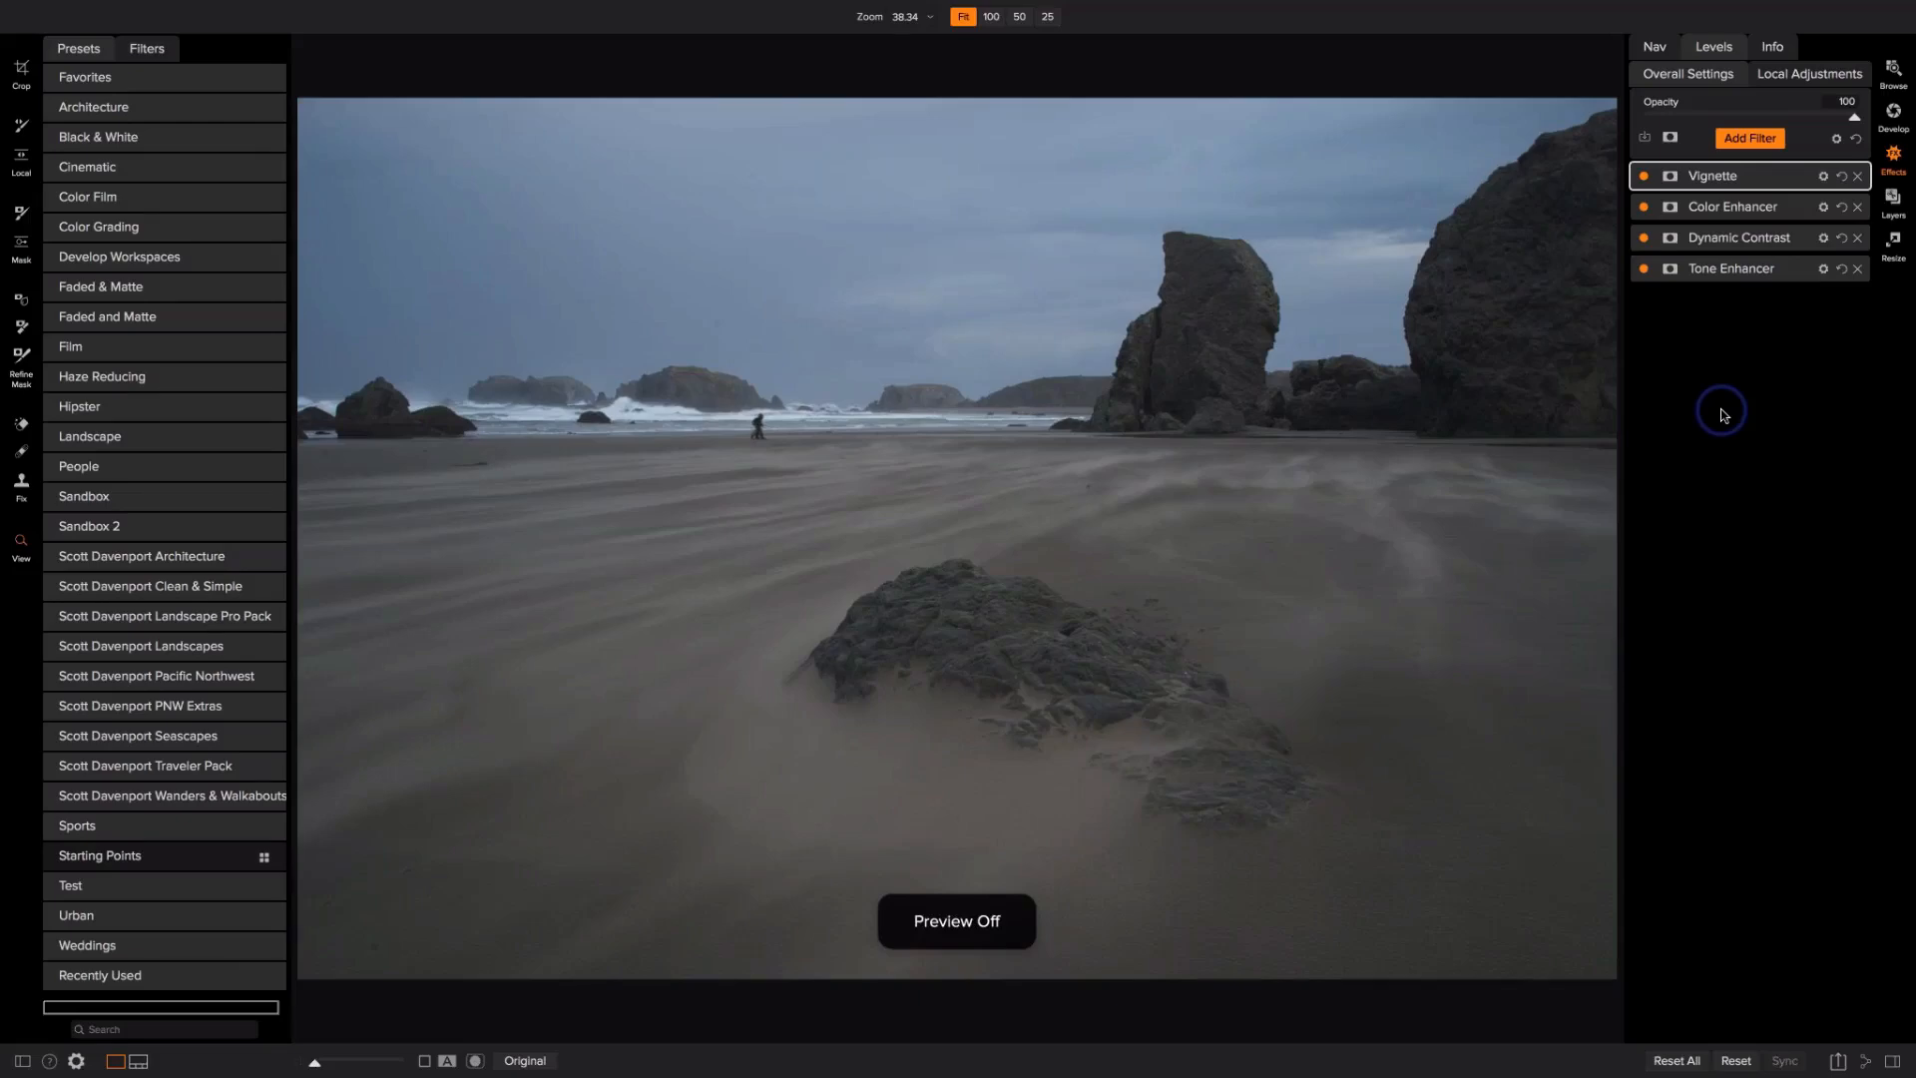
key(ctrl+p)
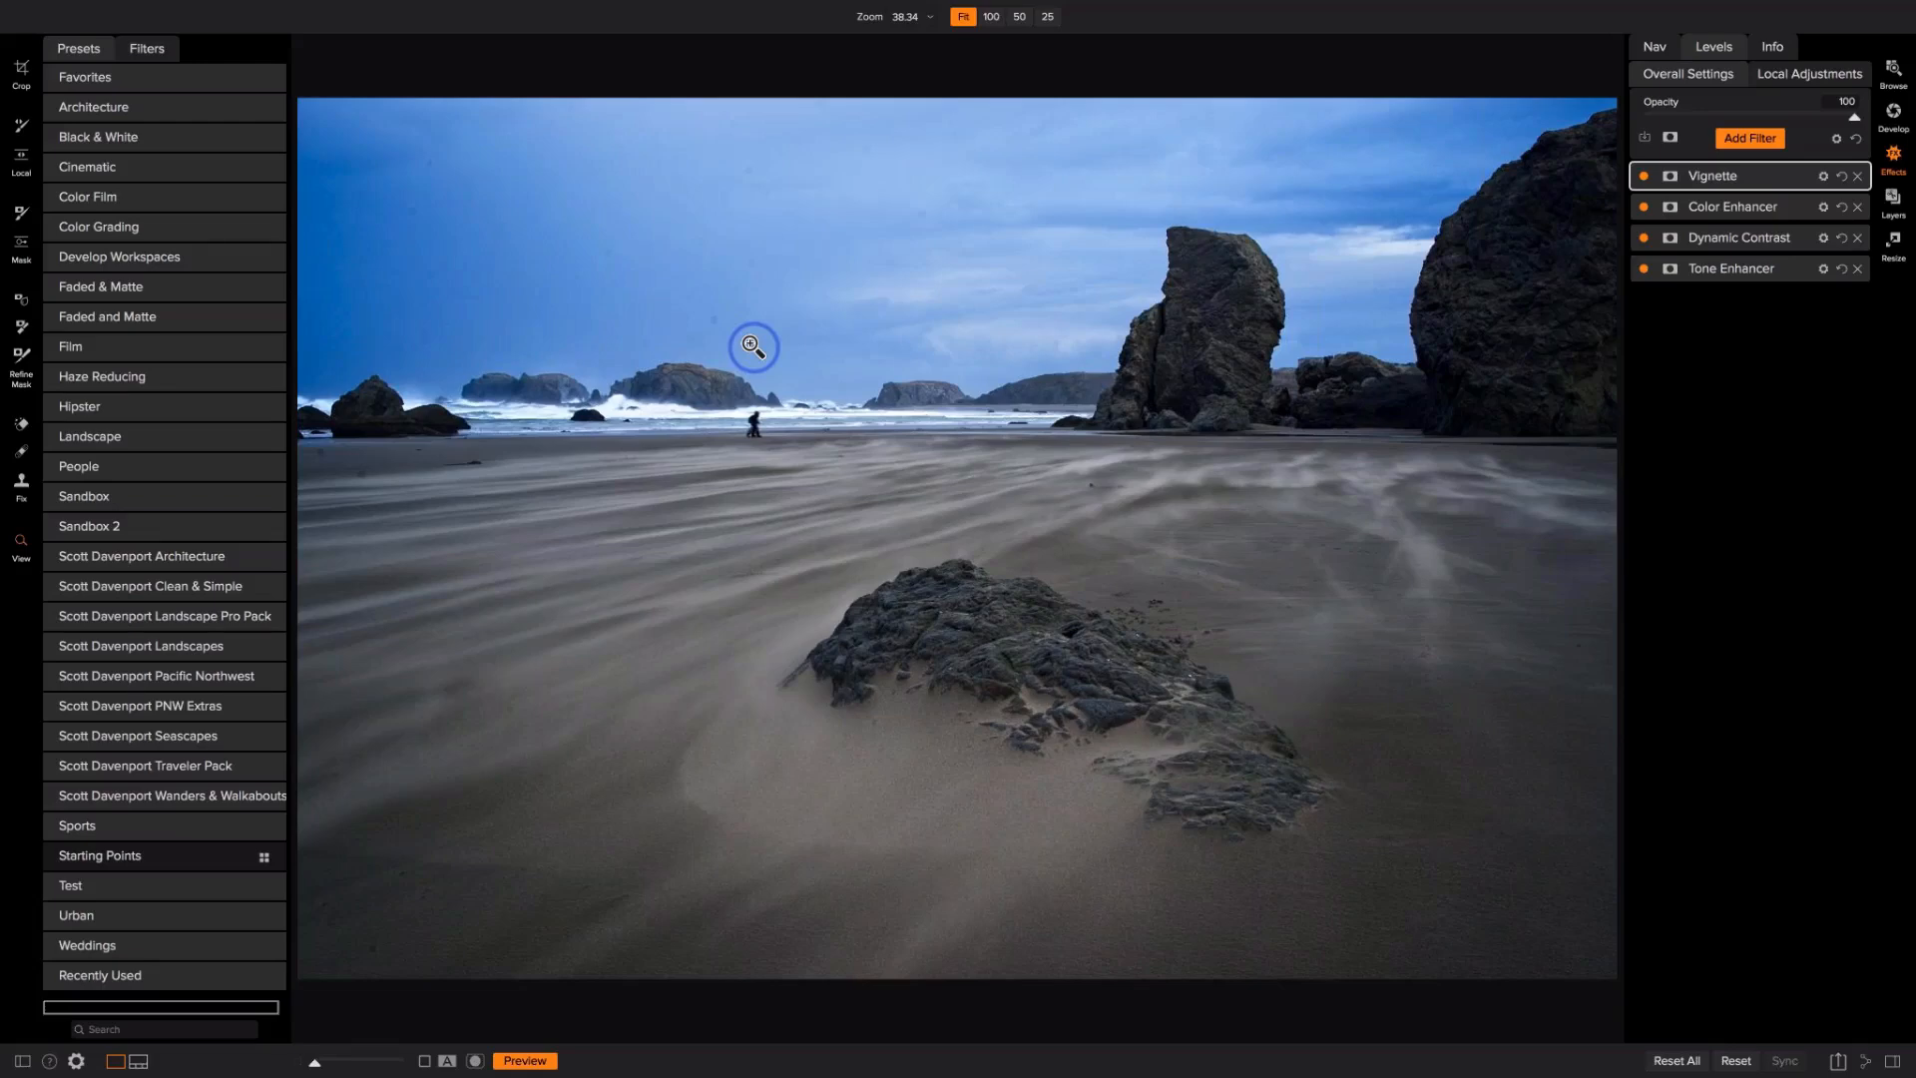
Step: Set the Vignette filter's Brightness to -100 and Feather to 0, and move its center onto the foreground rock
click(1797, 178)
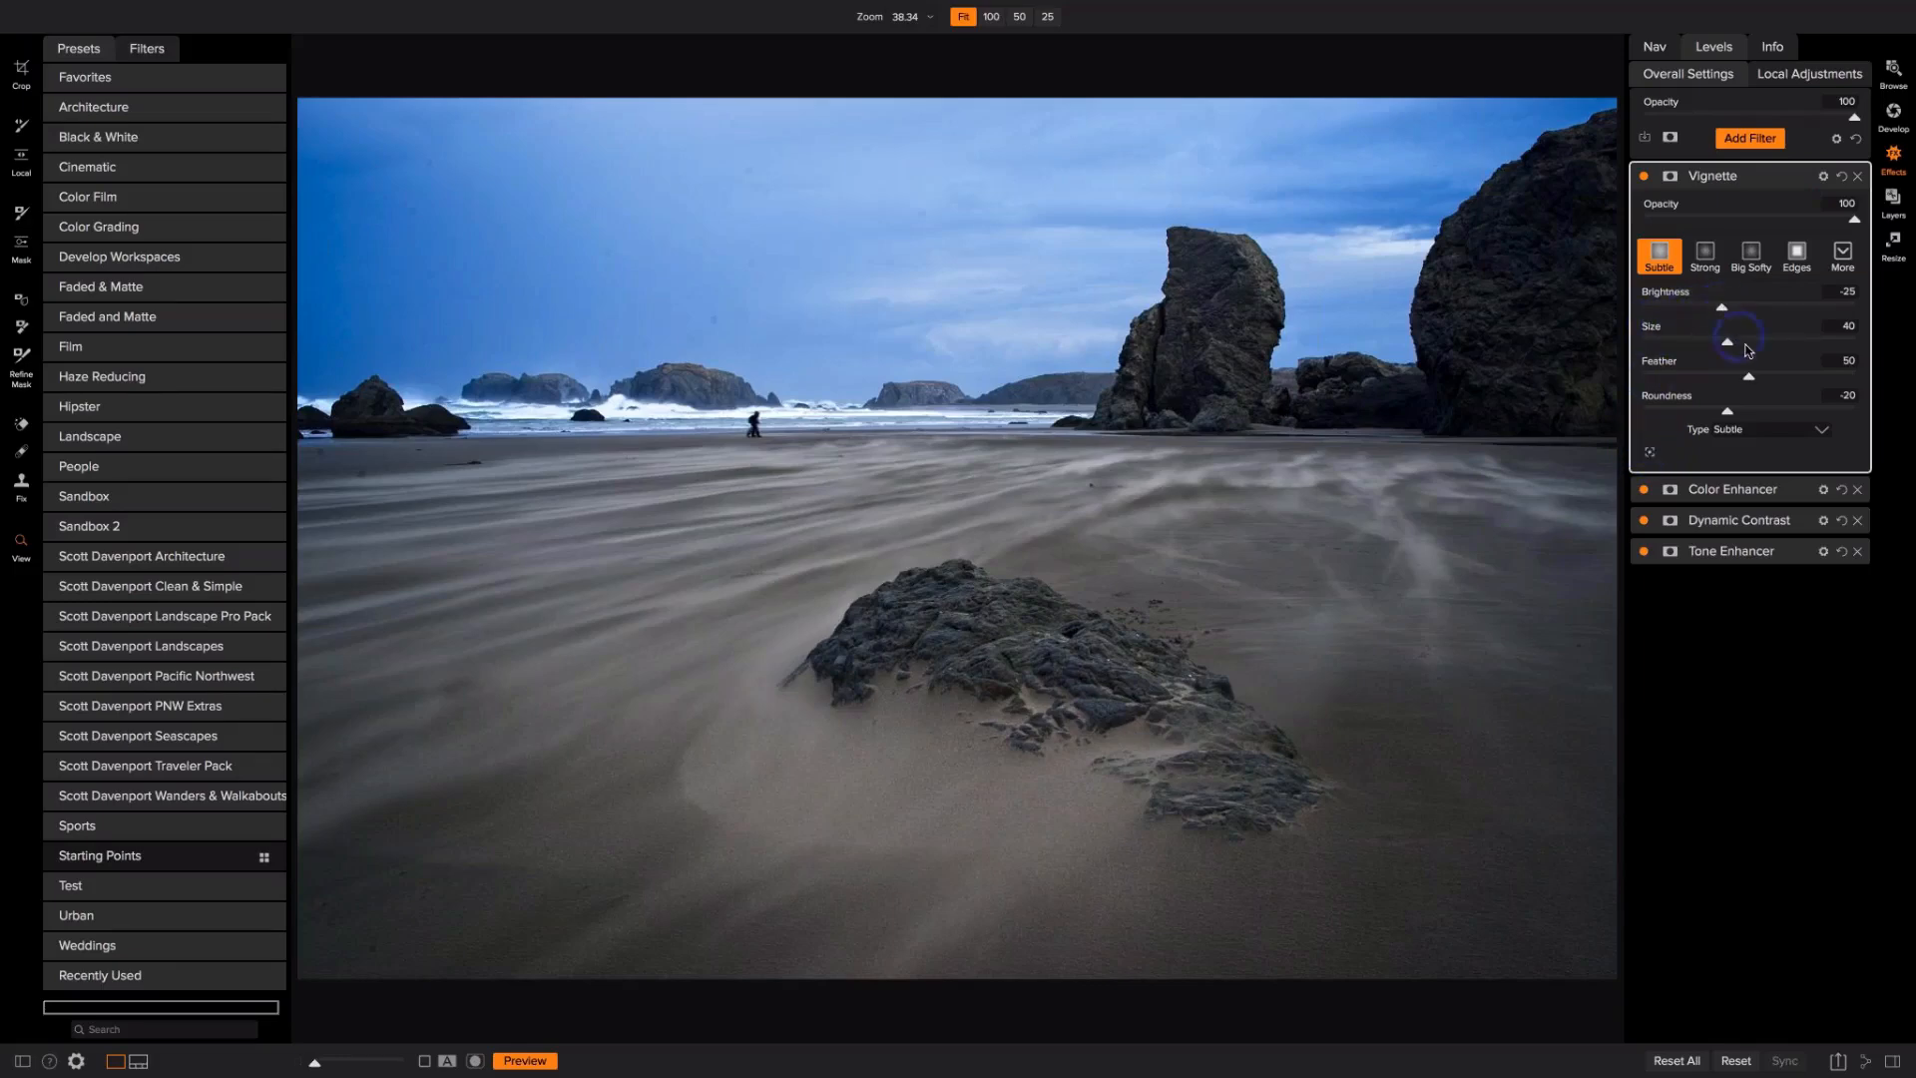
drag(1734, 381, 1648, 377)
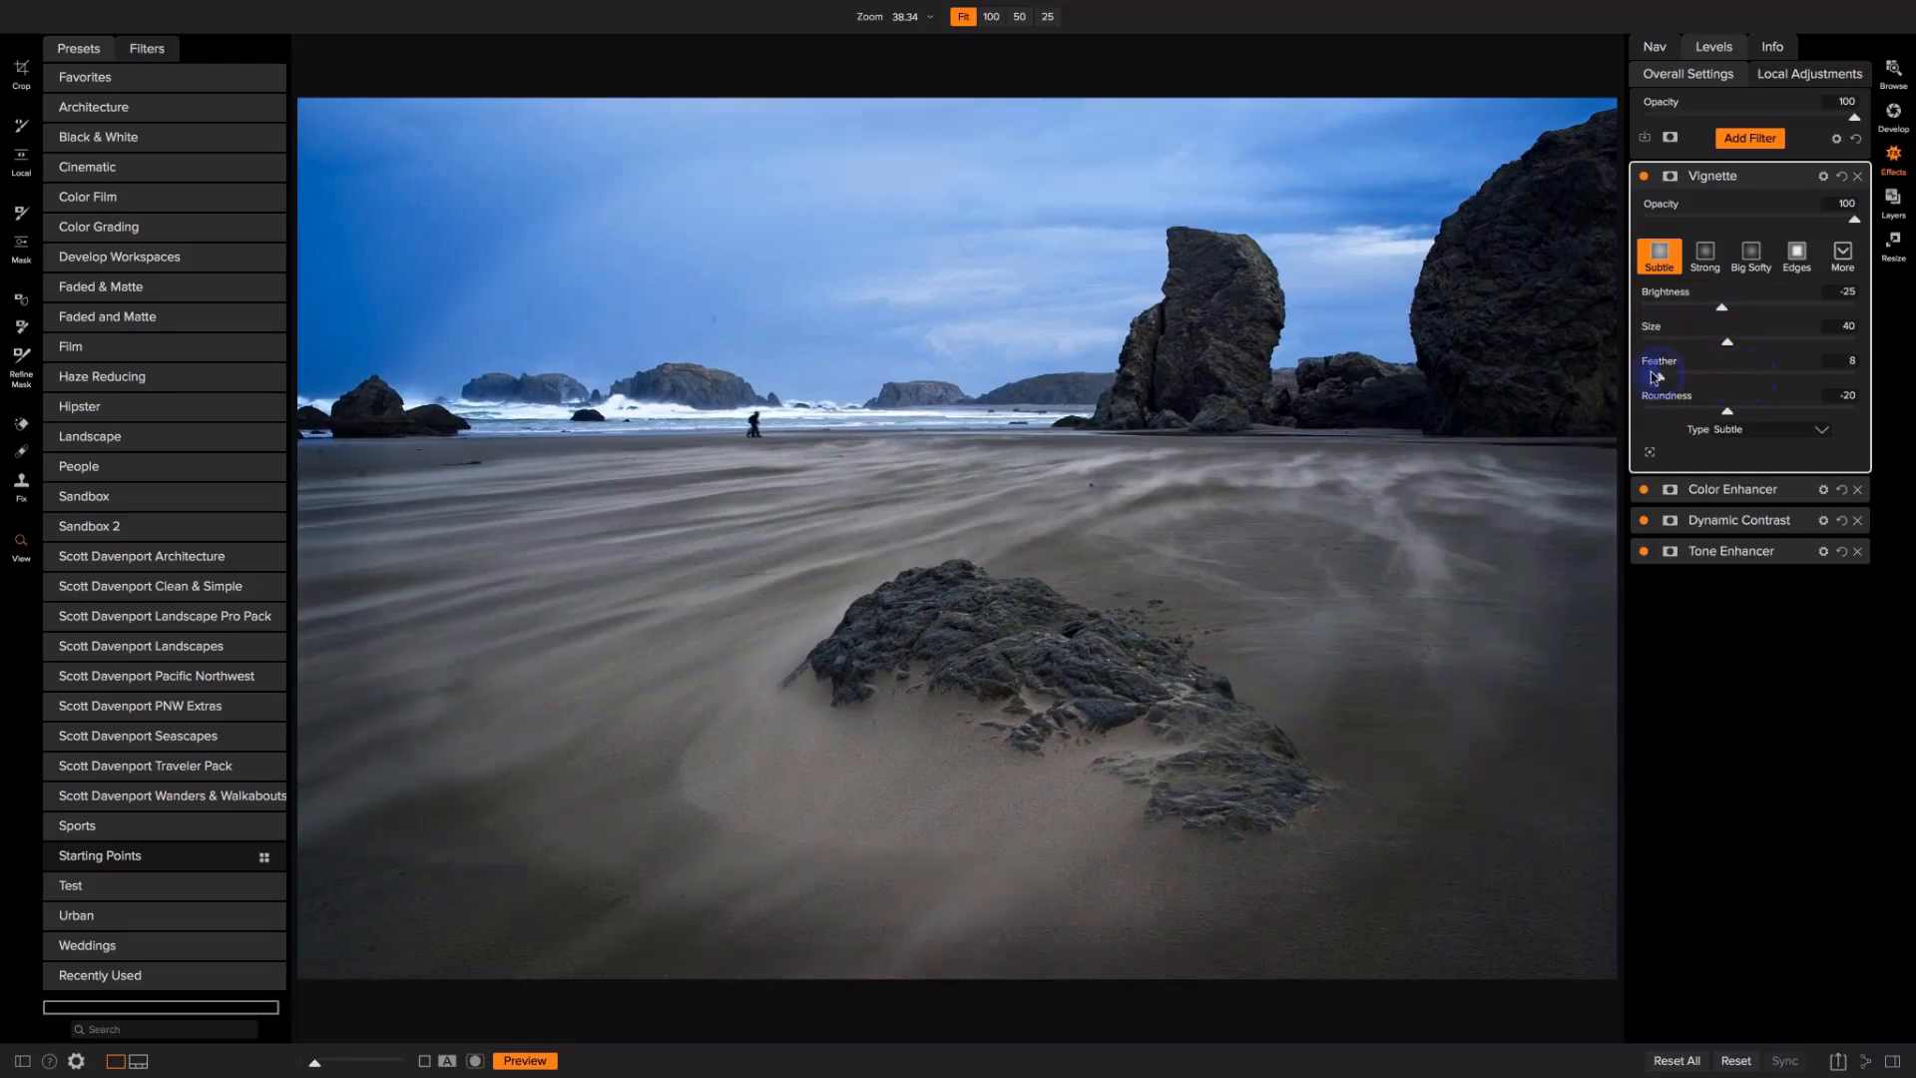
drag(1715, 311, 1642, 306)
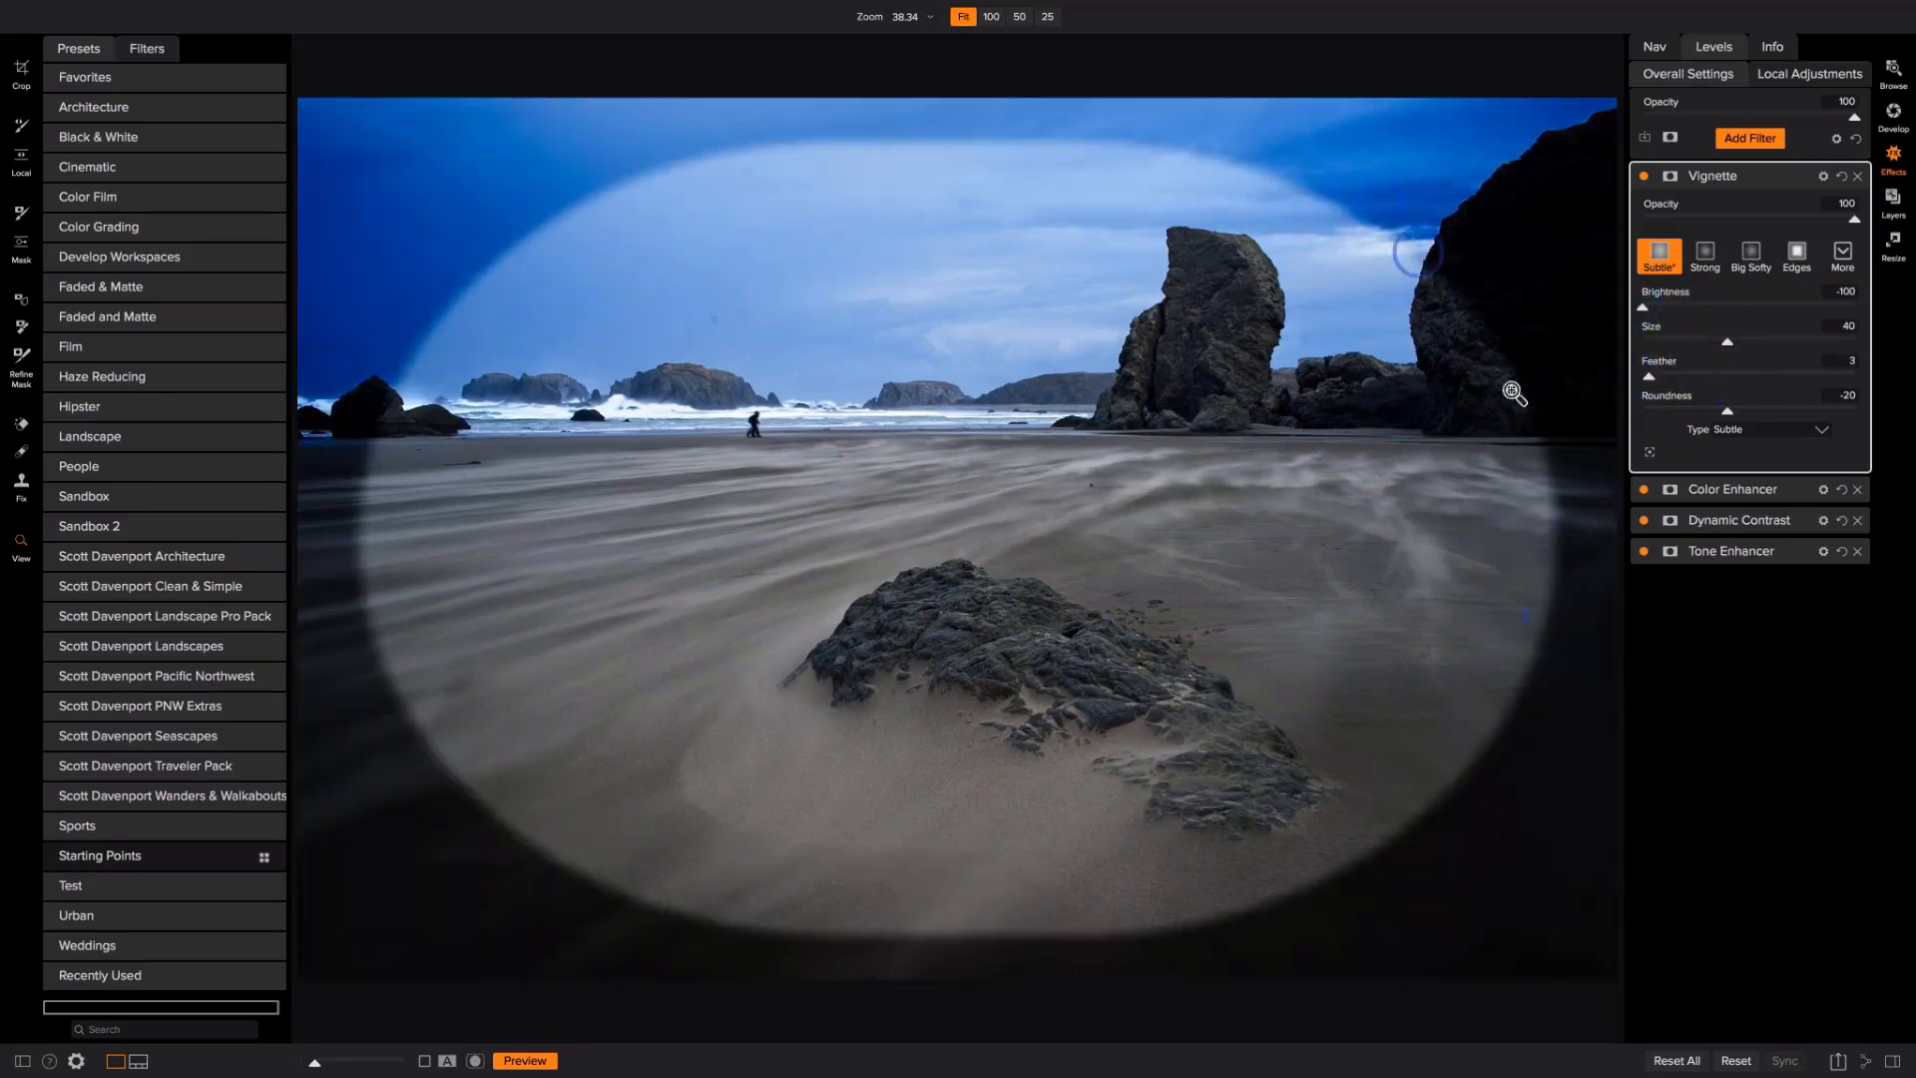
drag(1648, 377, 1642, 377)
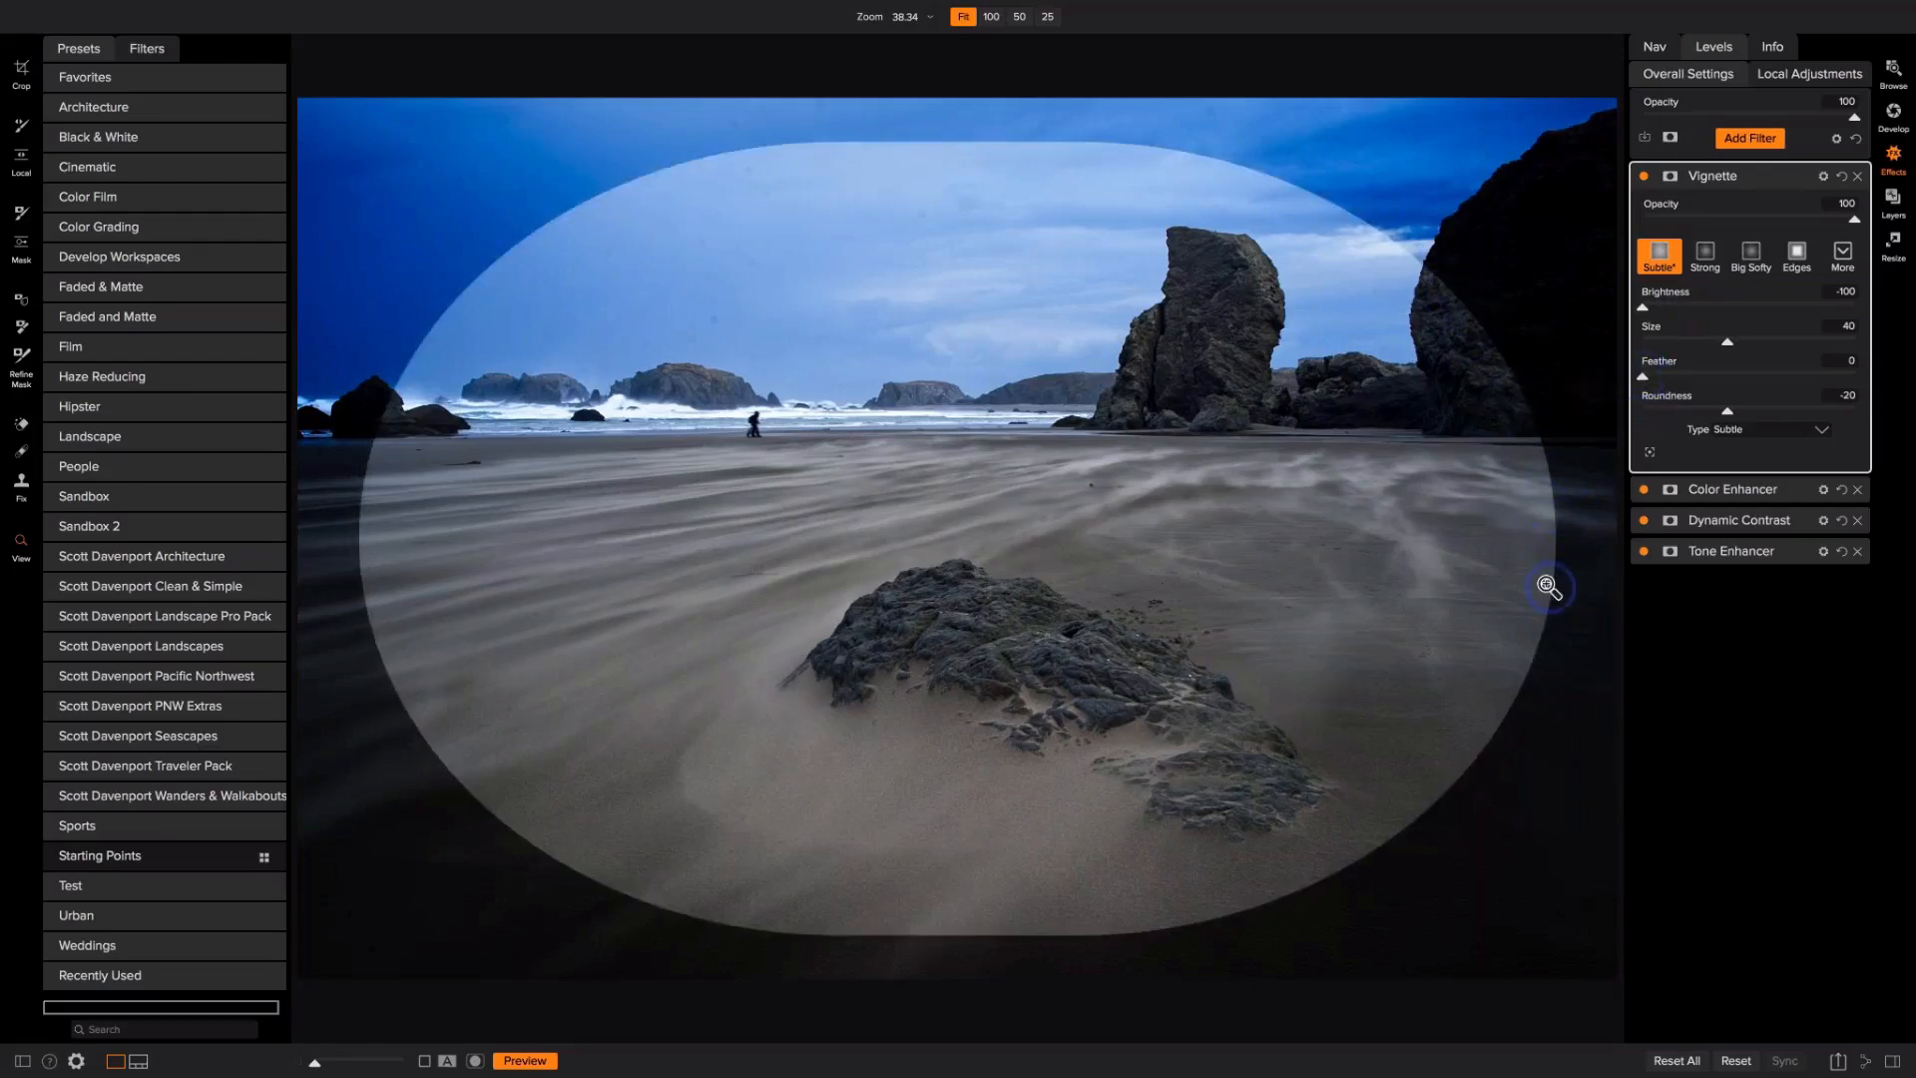
click(1652, 453)
drag(1092, 484, 1044, 600)
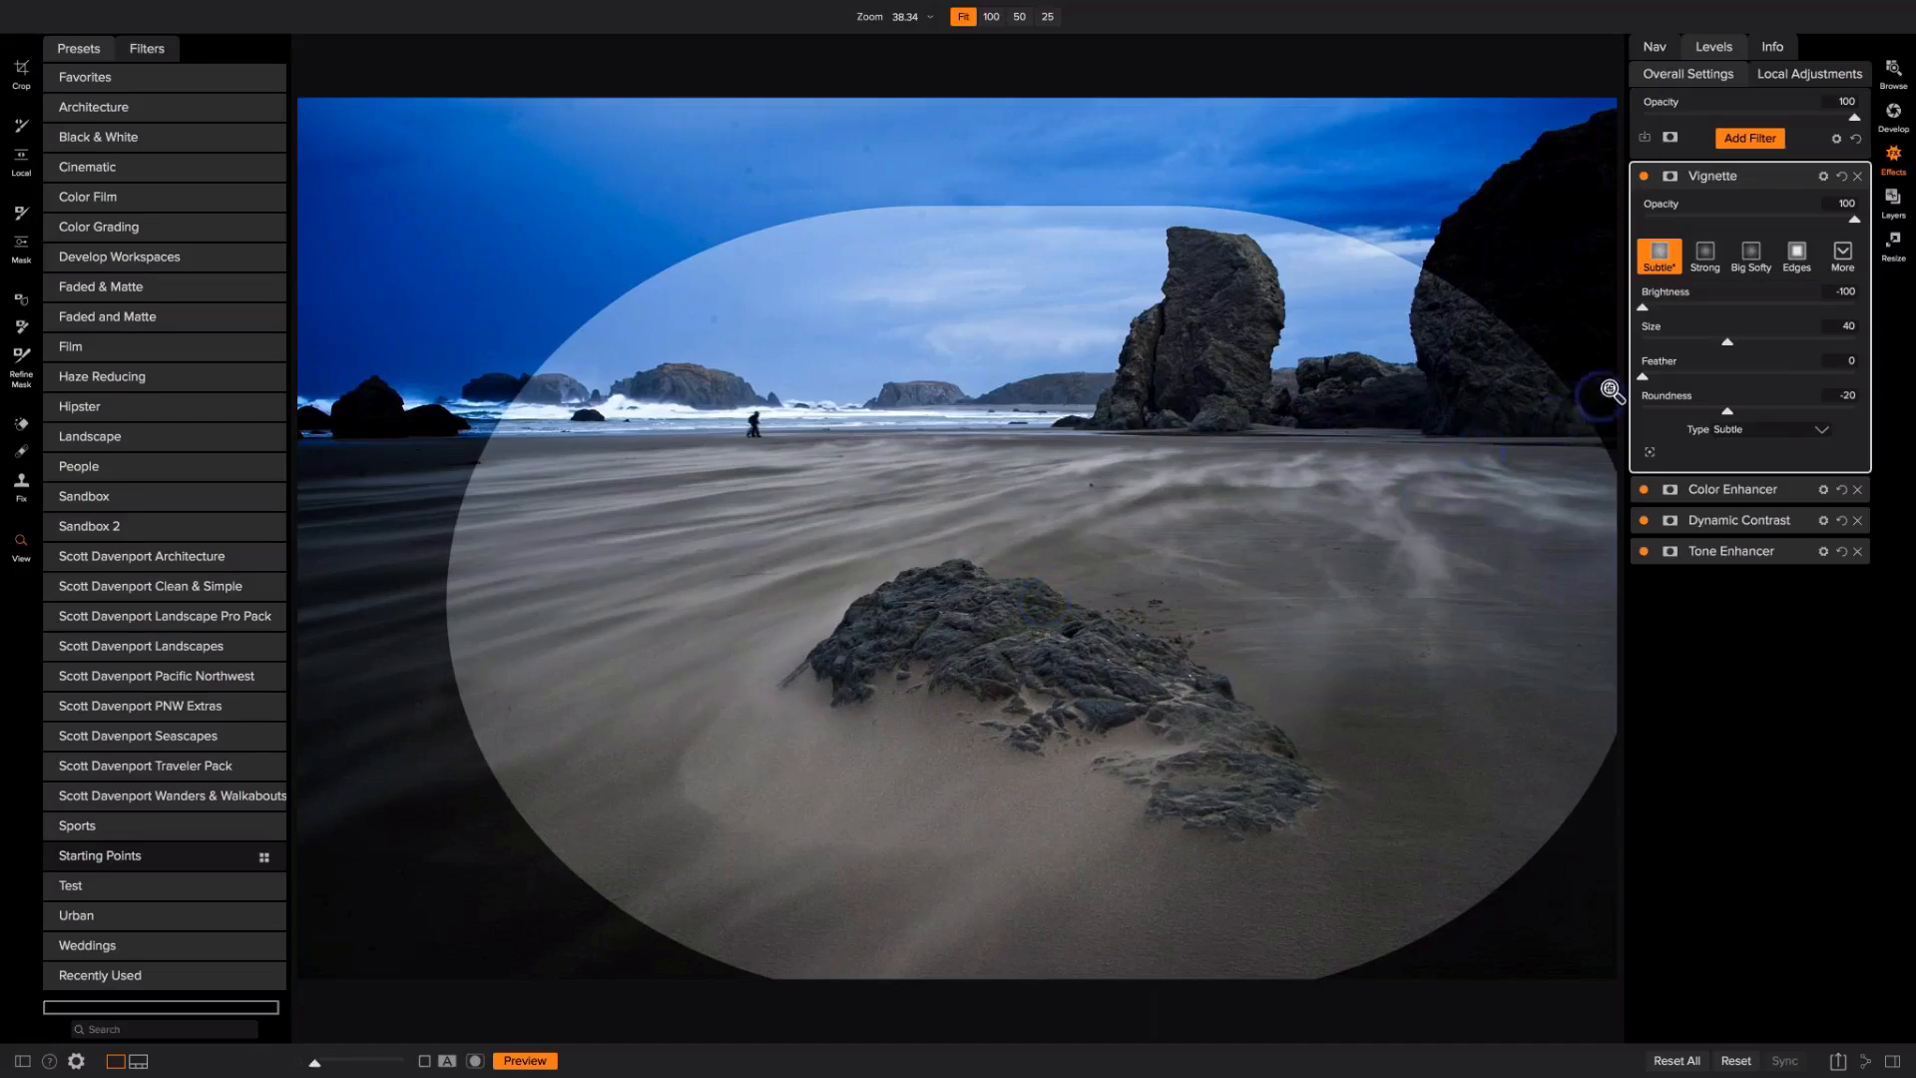
Step: Set the Vignette filter's Feather to 40 and its Brightness to -36
drag(1643, 378, 1727, 379)
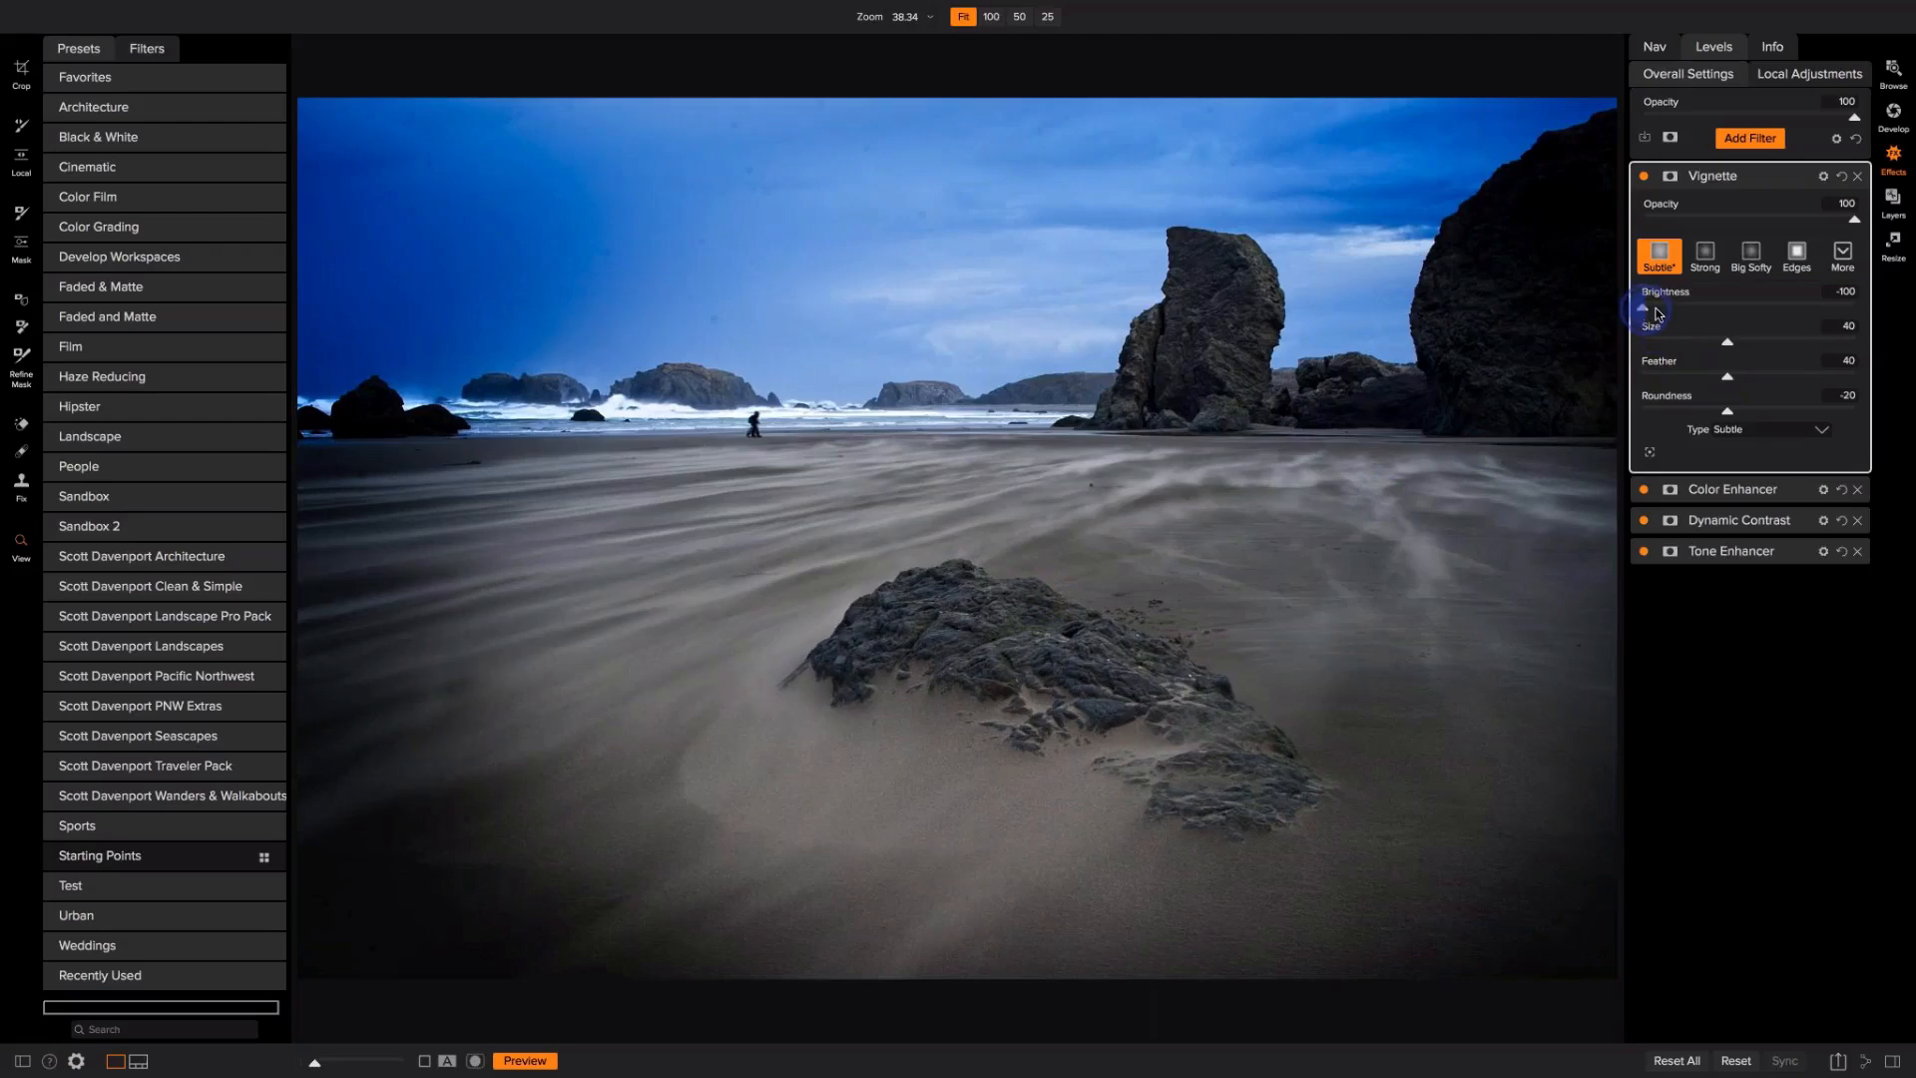
drag(1642, 306, 1711, 310)
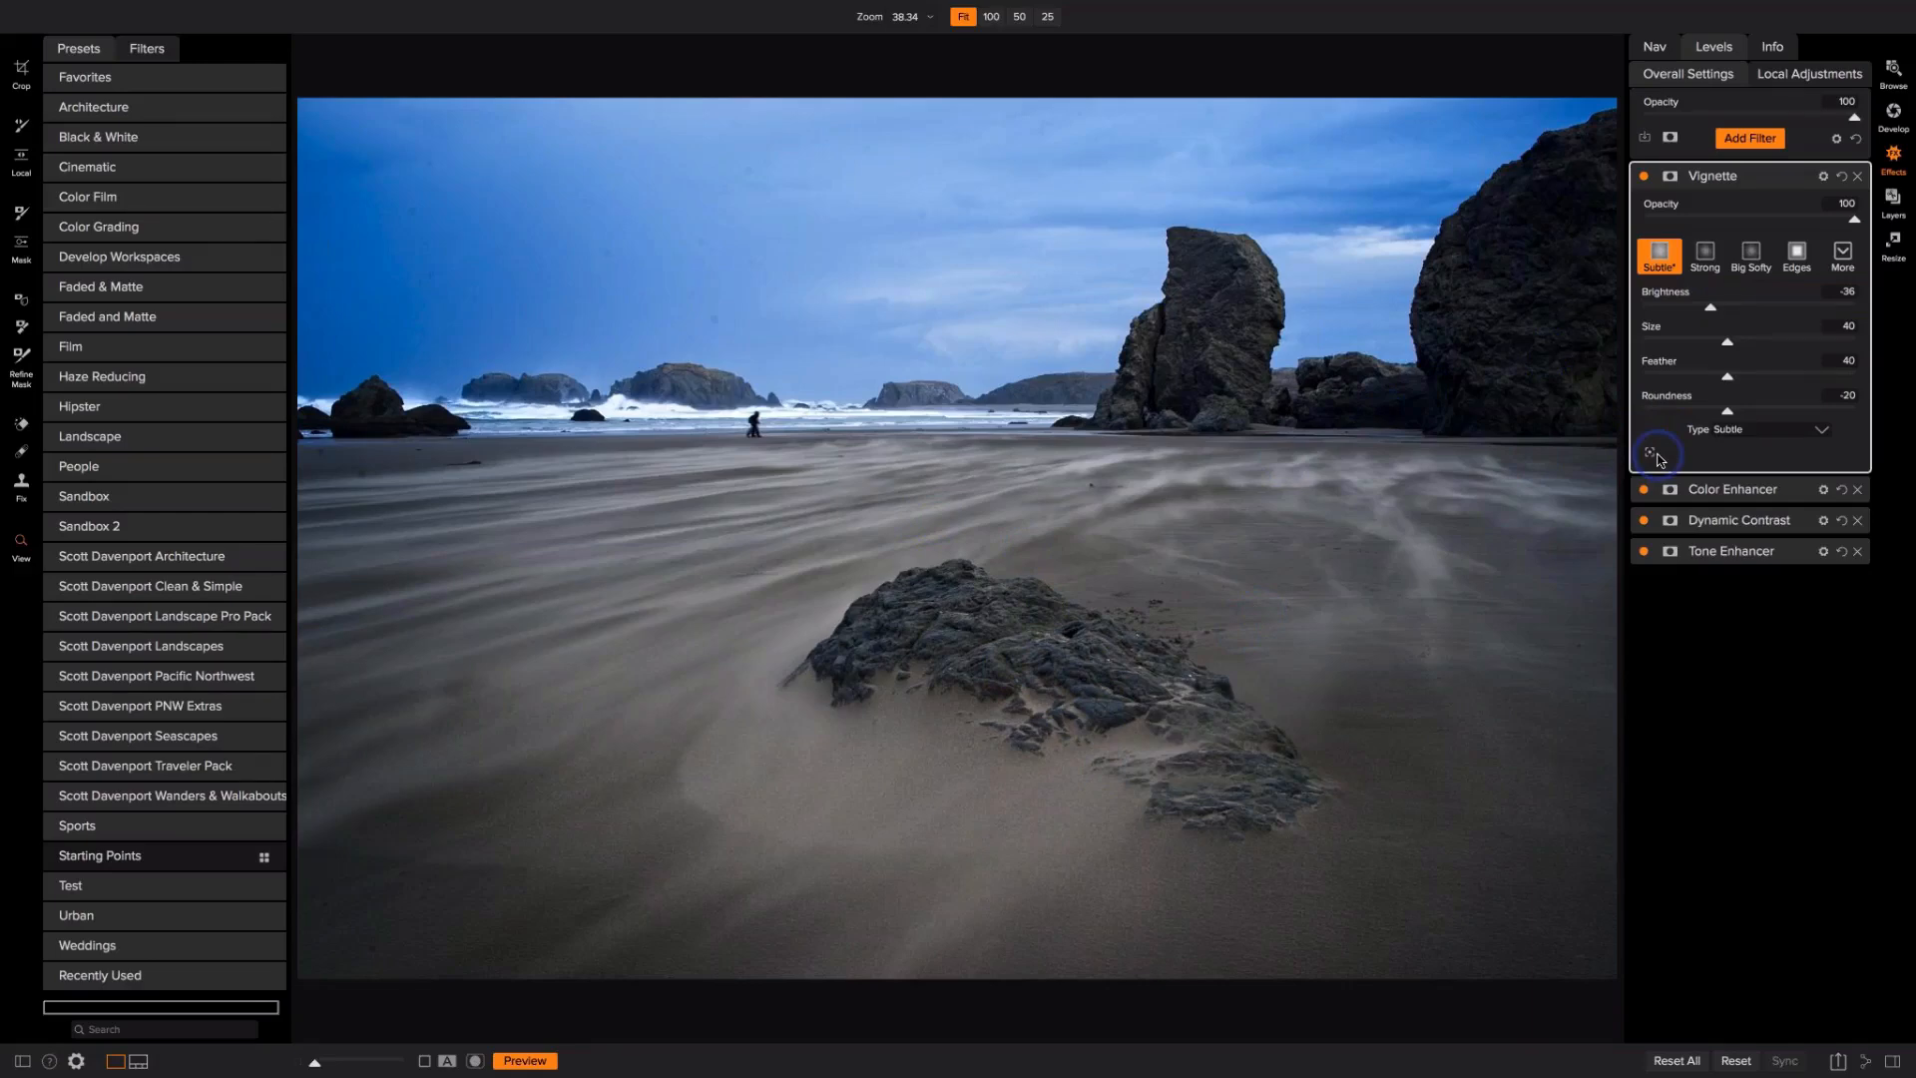
Step: Return to the Browse thumbnail grid and select the seven temple photos numbered 0001 to 0007, leaving out the existing panorama
click(1890, 72)
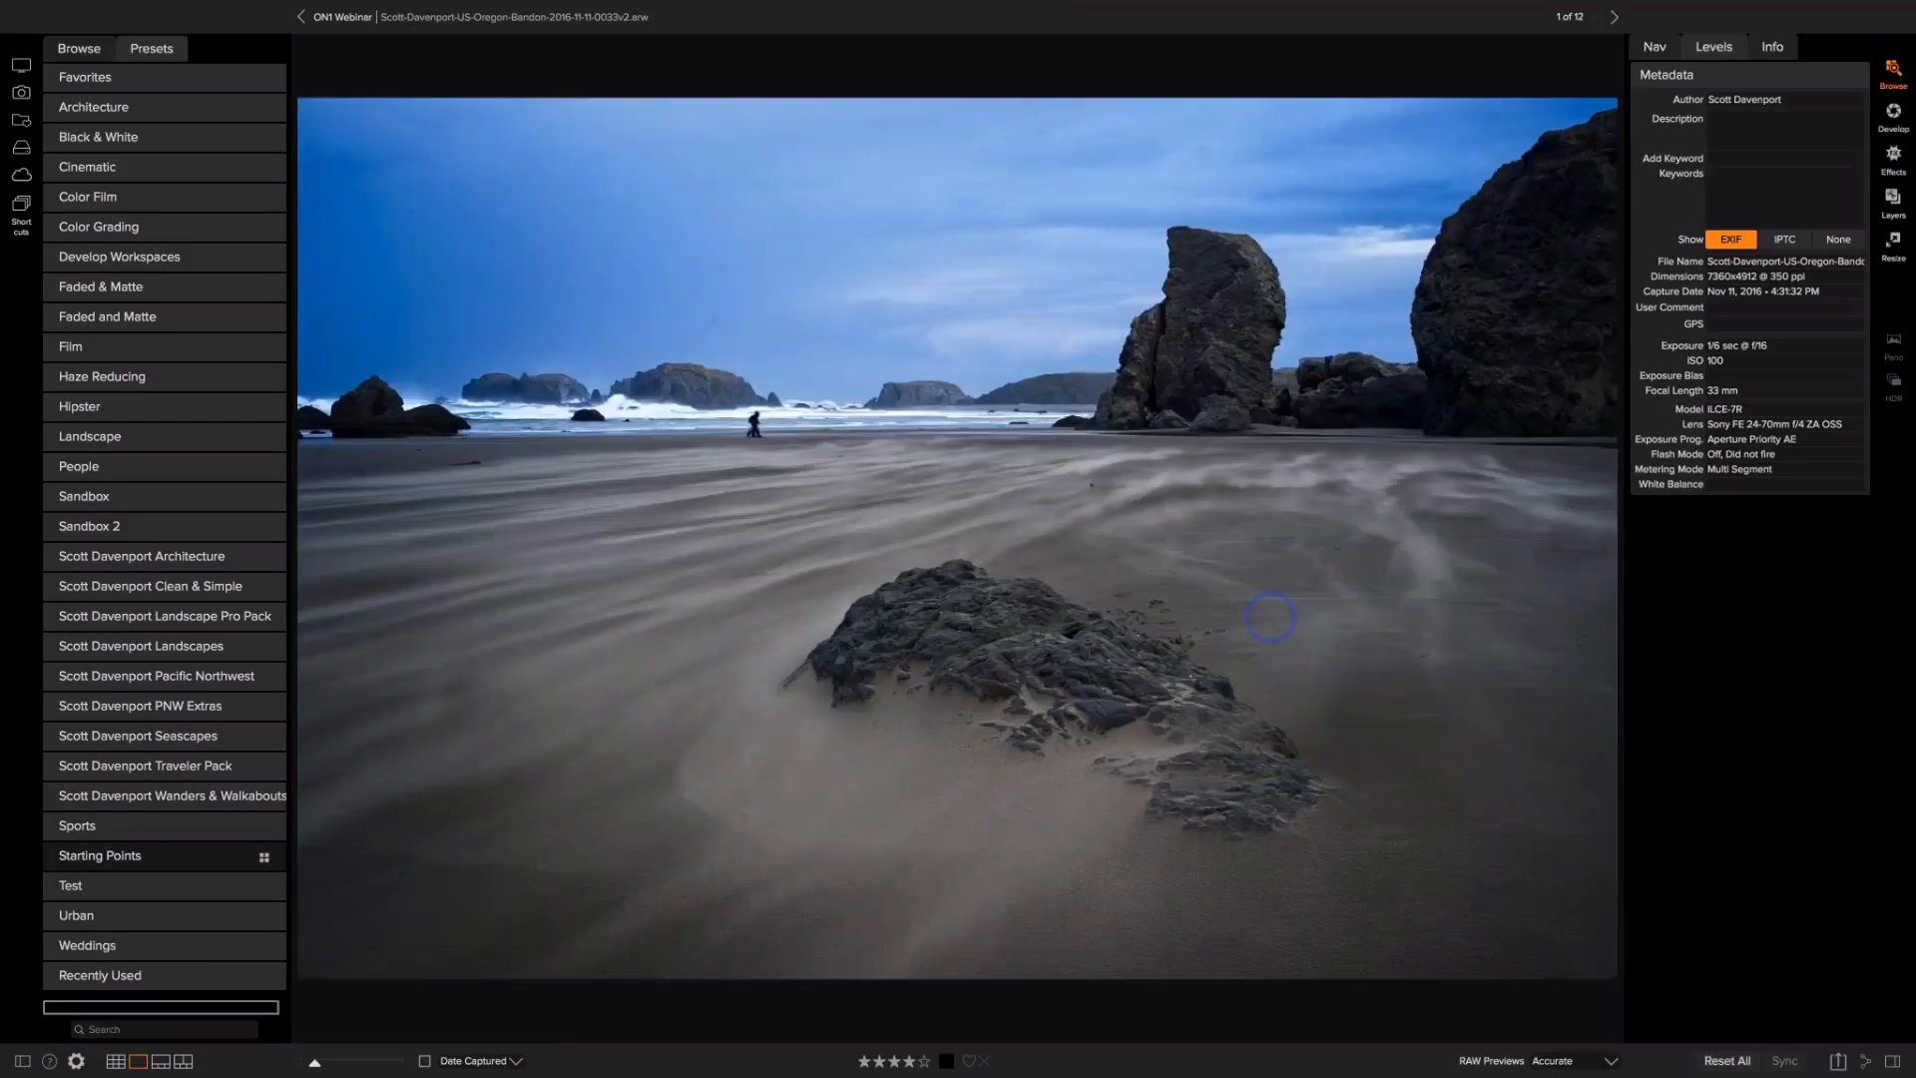
key(g)
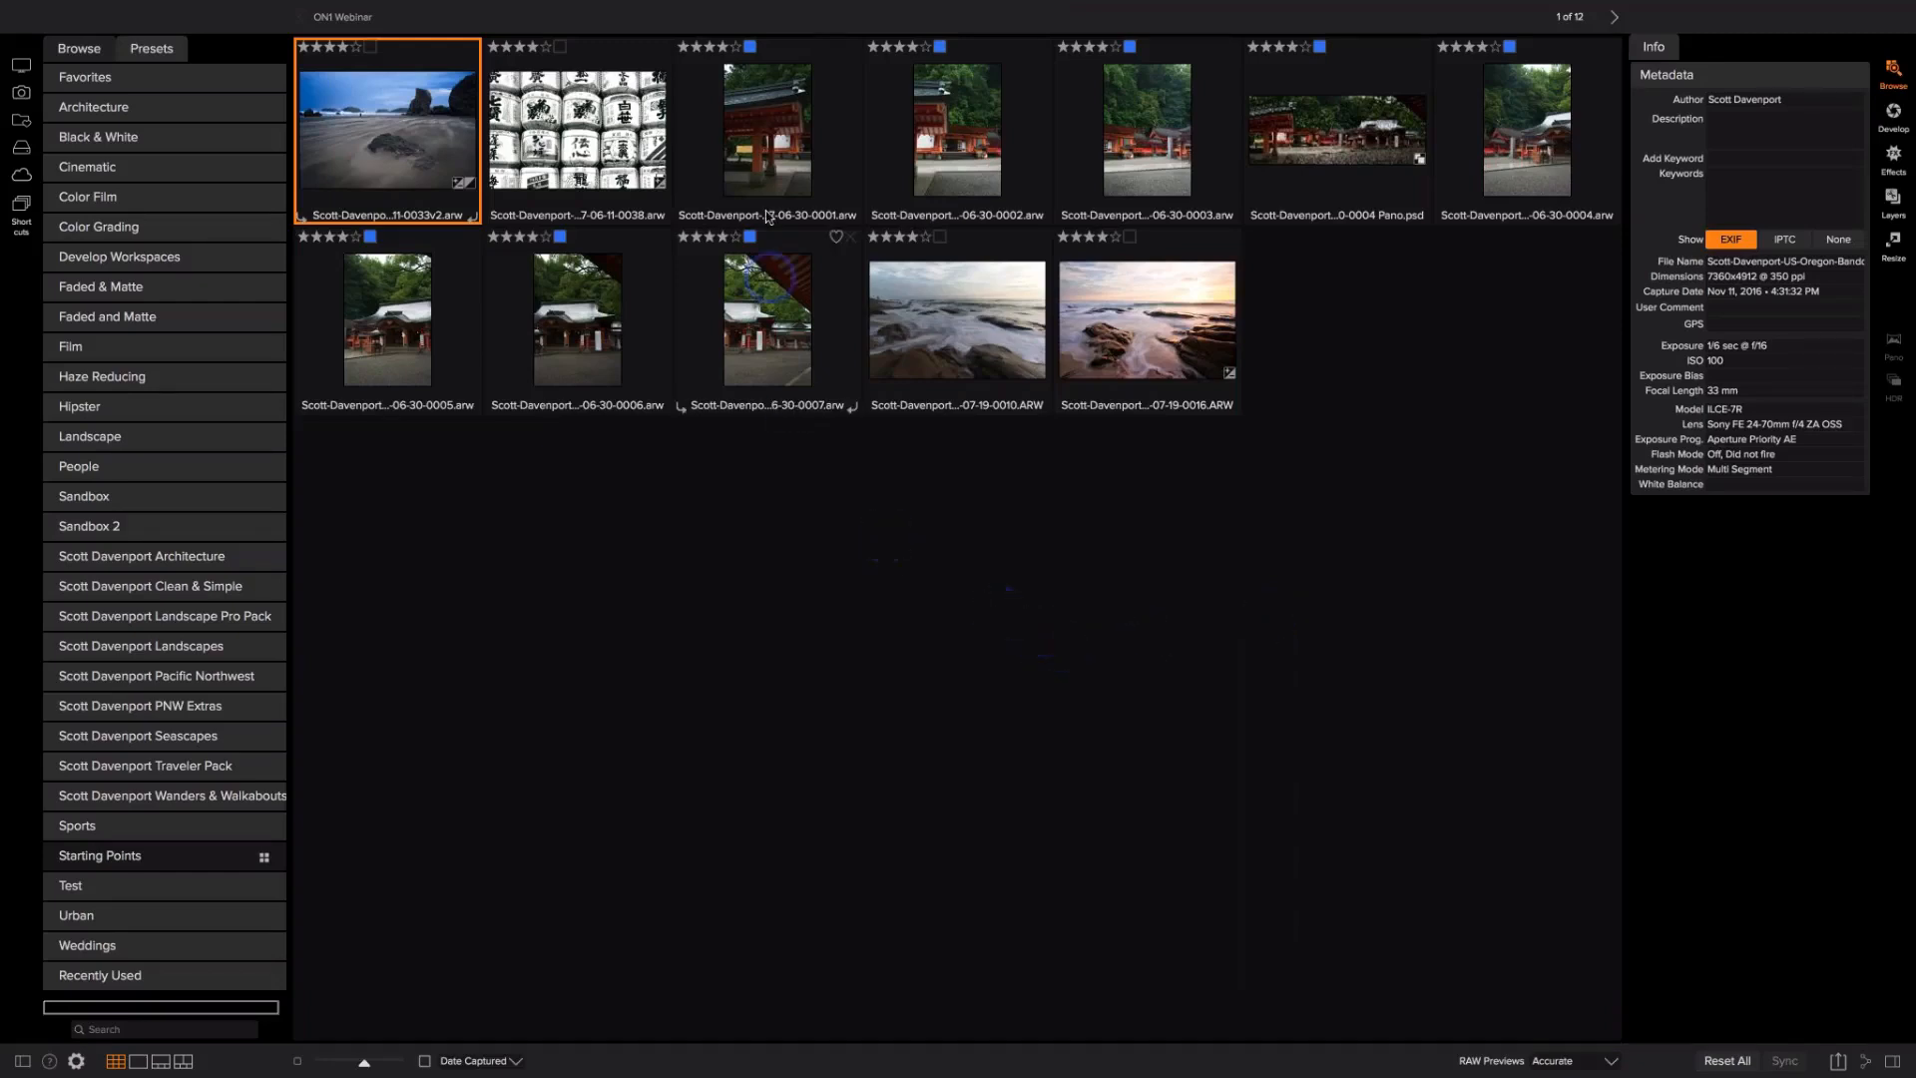
click(764, 139)
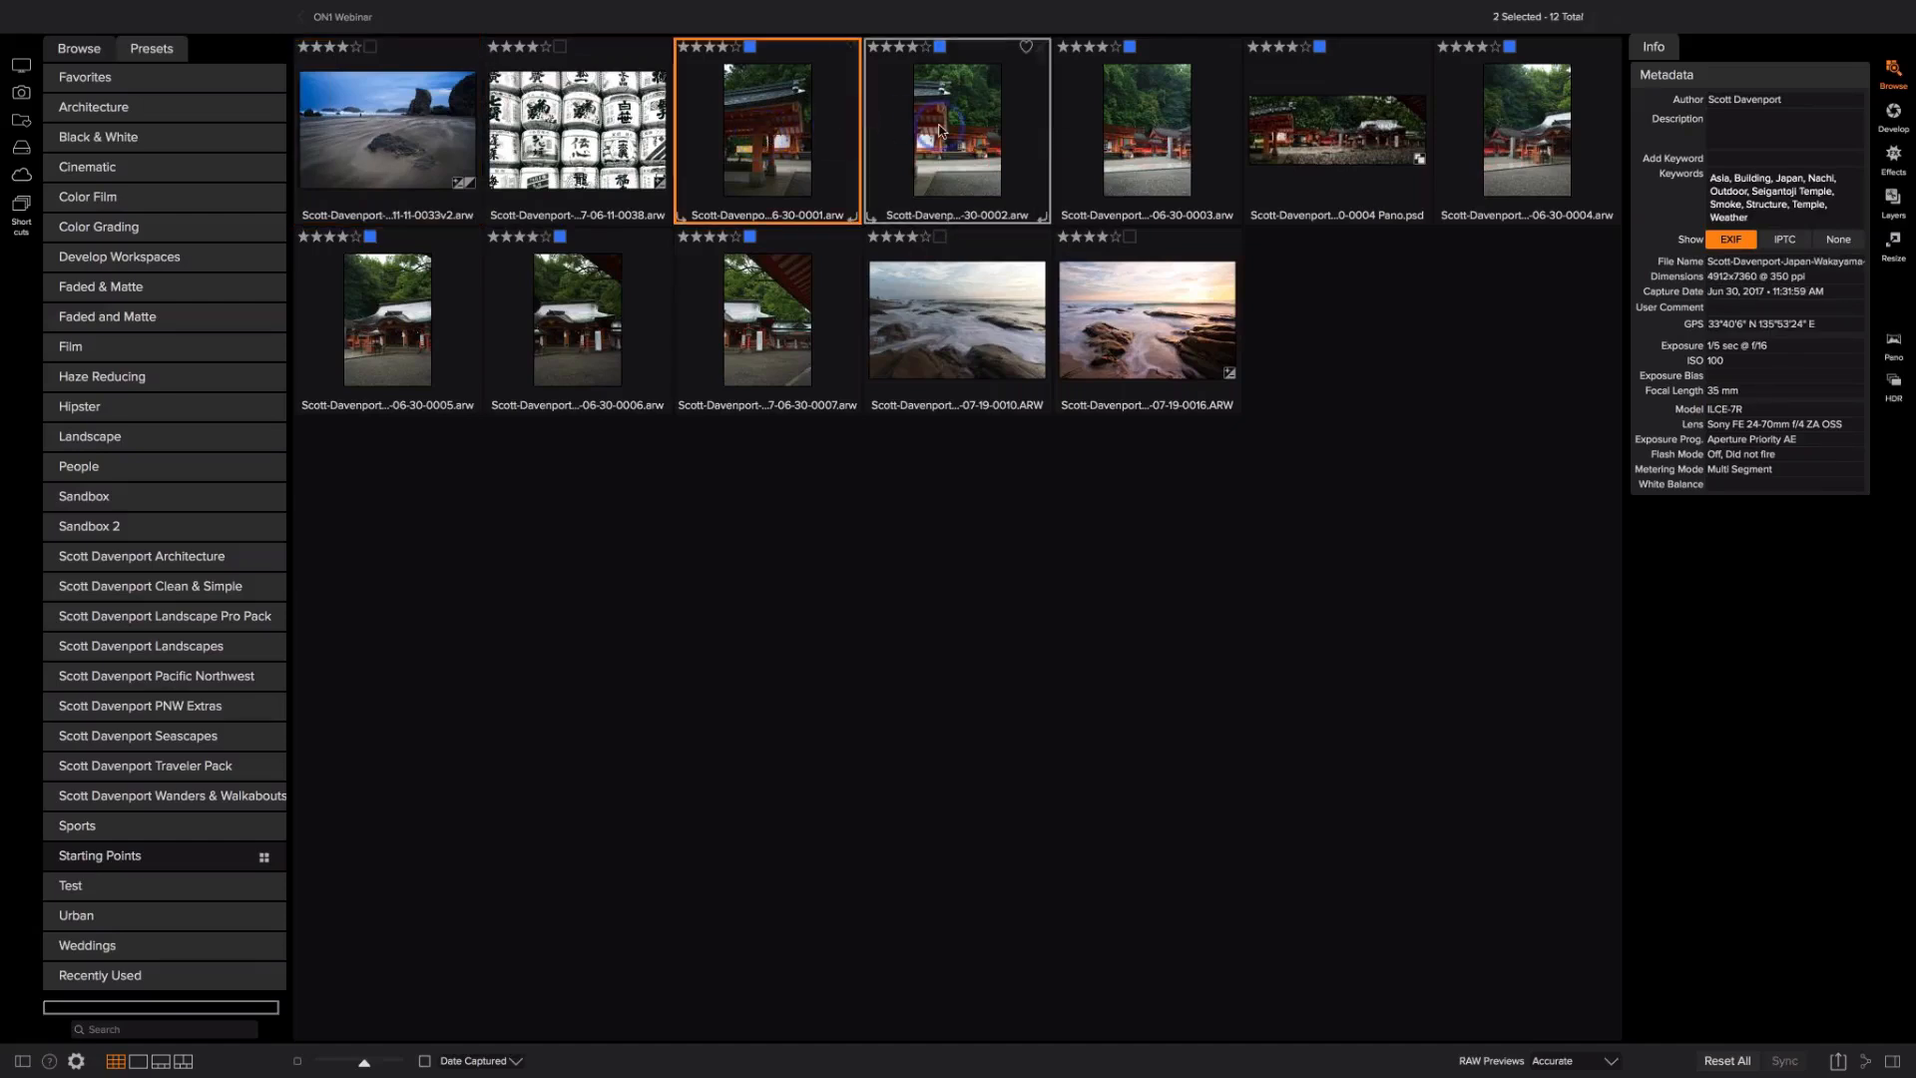
shift+click(1134, 124)
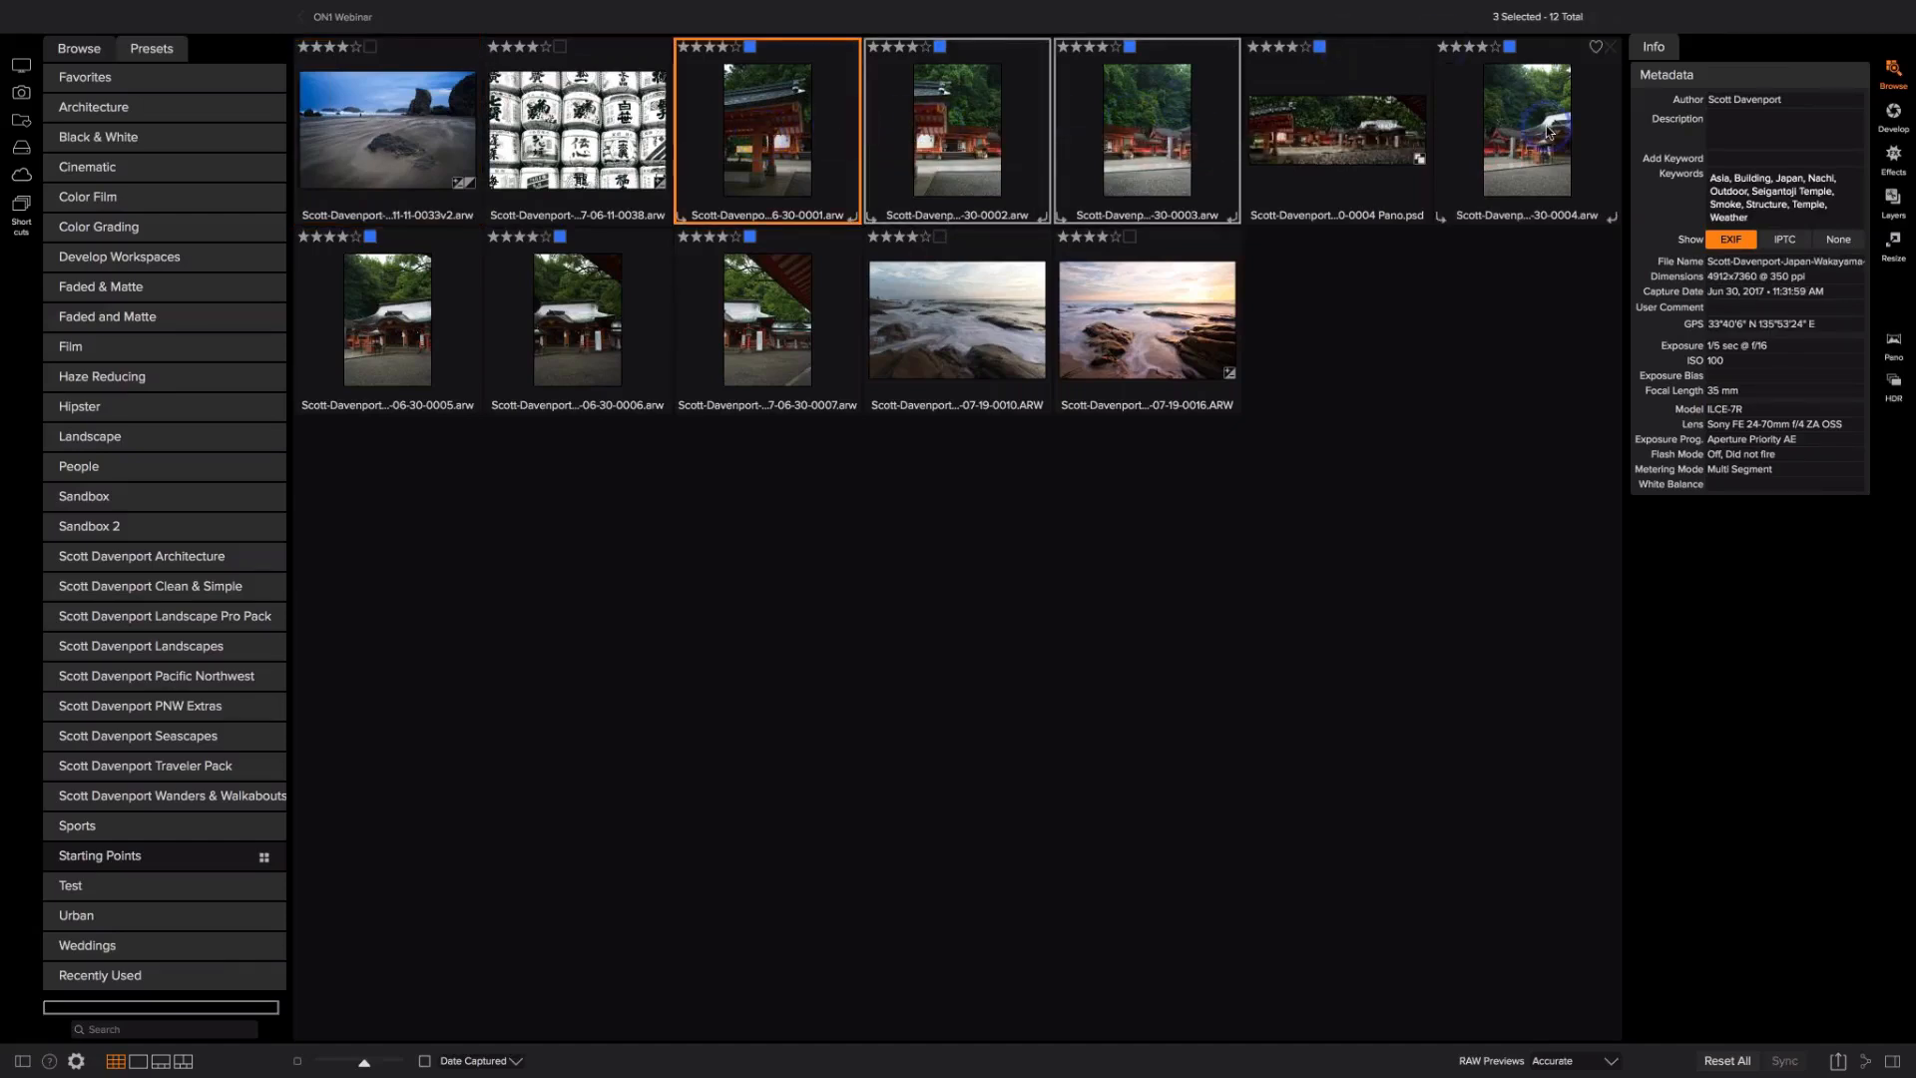
super+click(1502, 120)
super+click(421, 301)
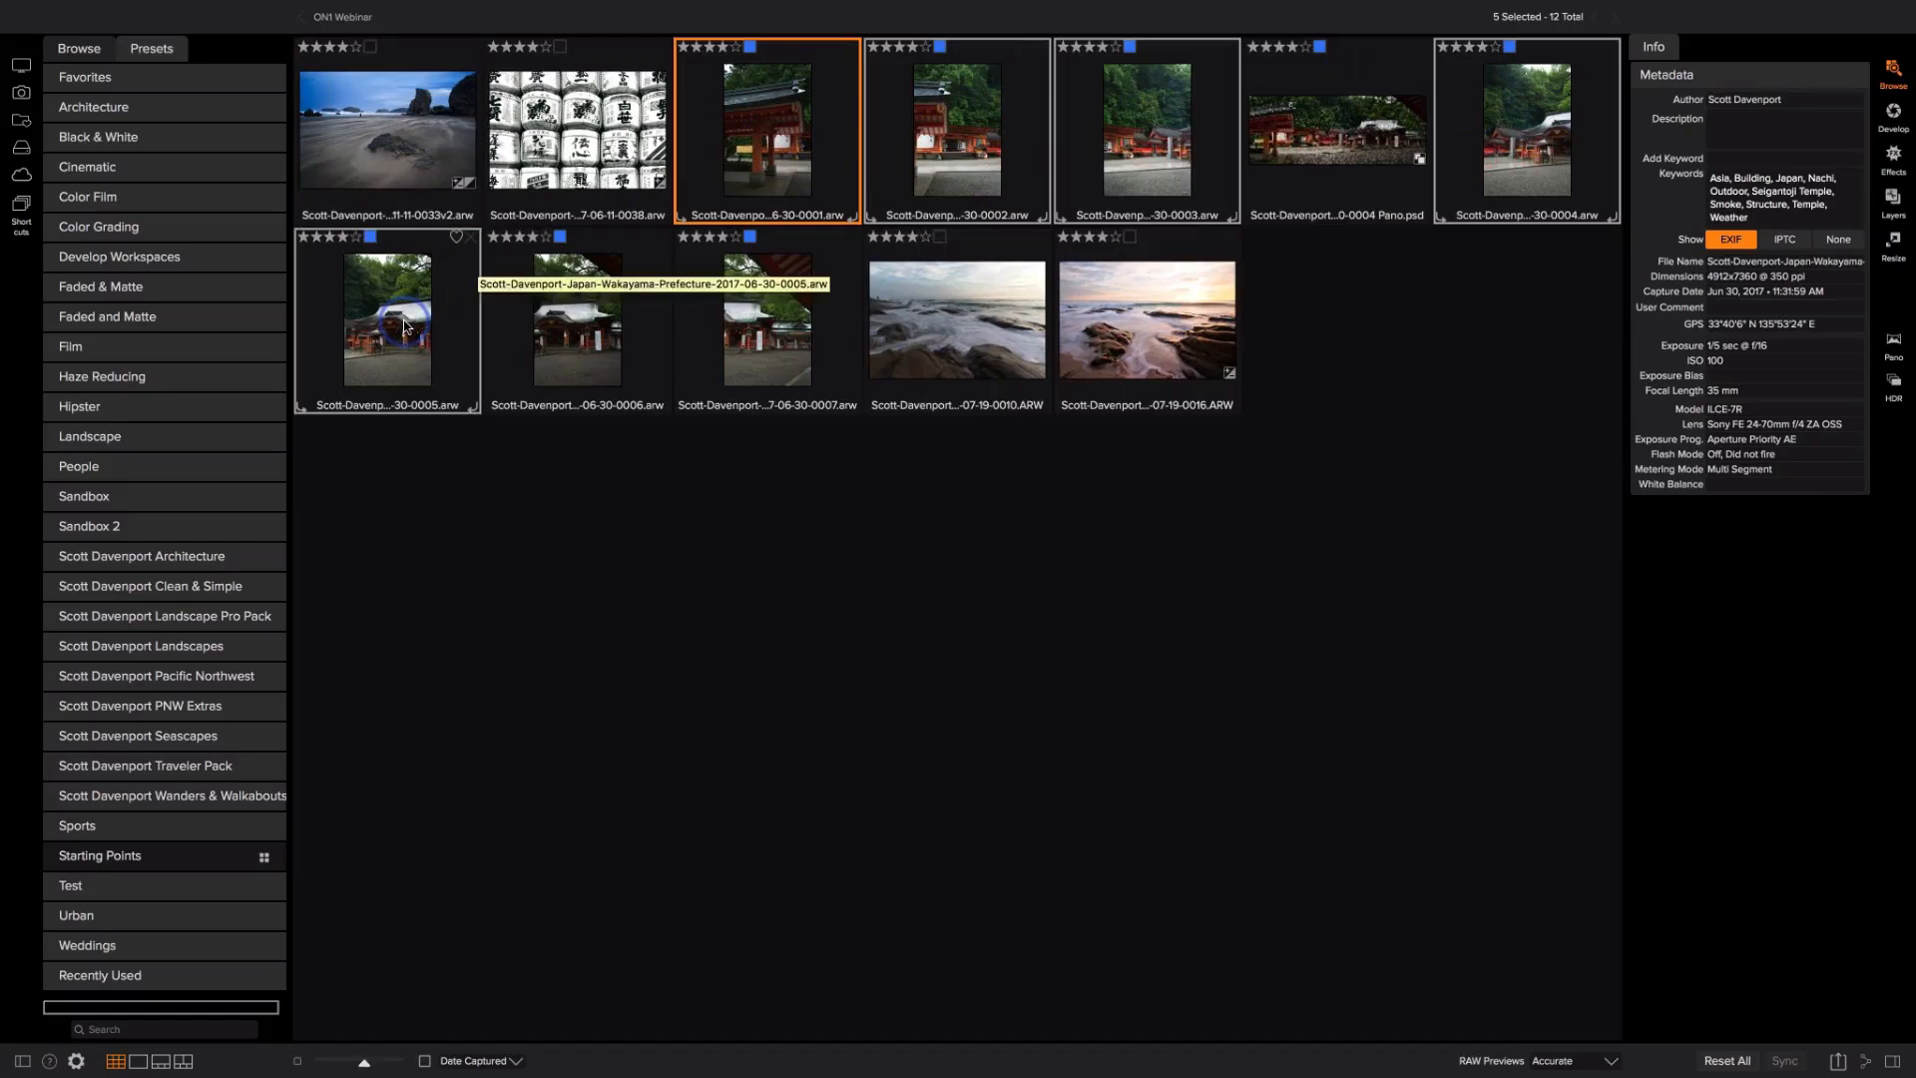
super+click(556, 311)
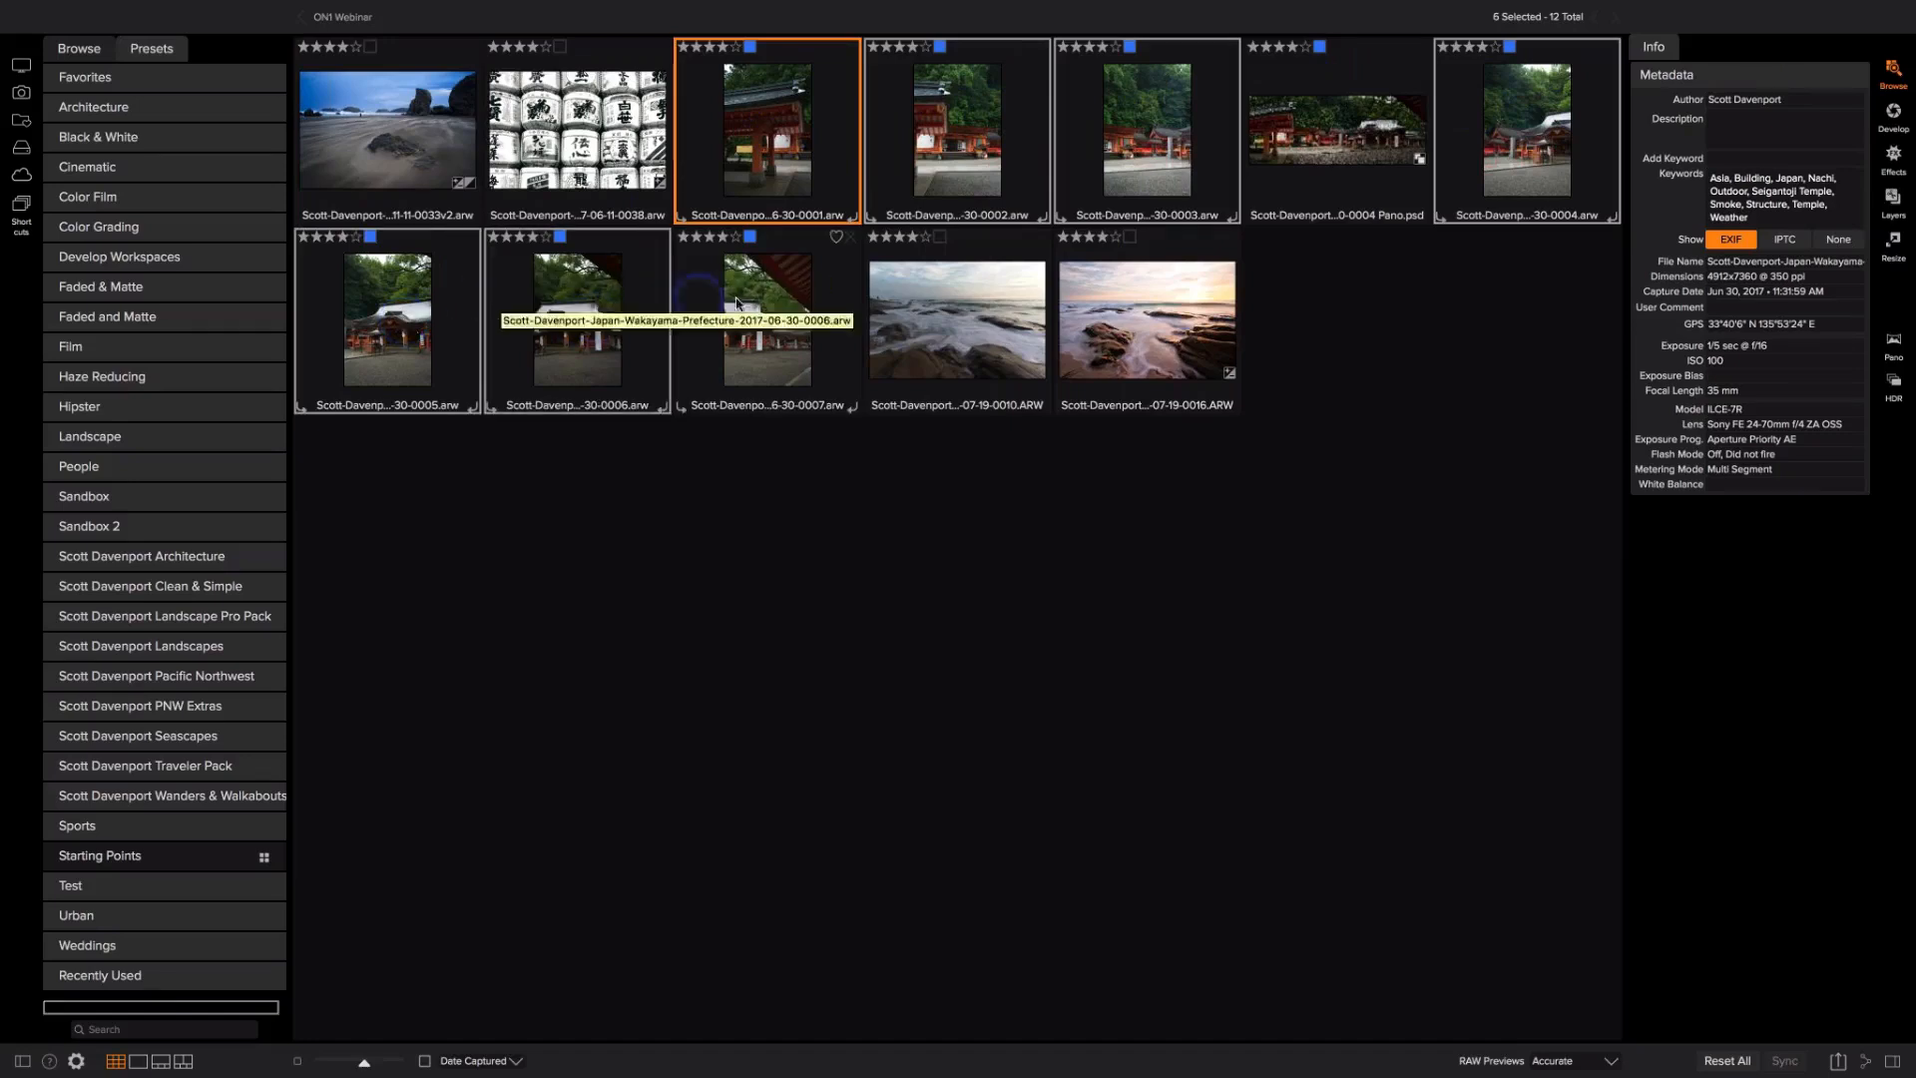
super+click(747, 322)
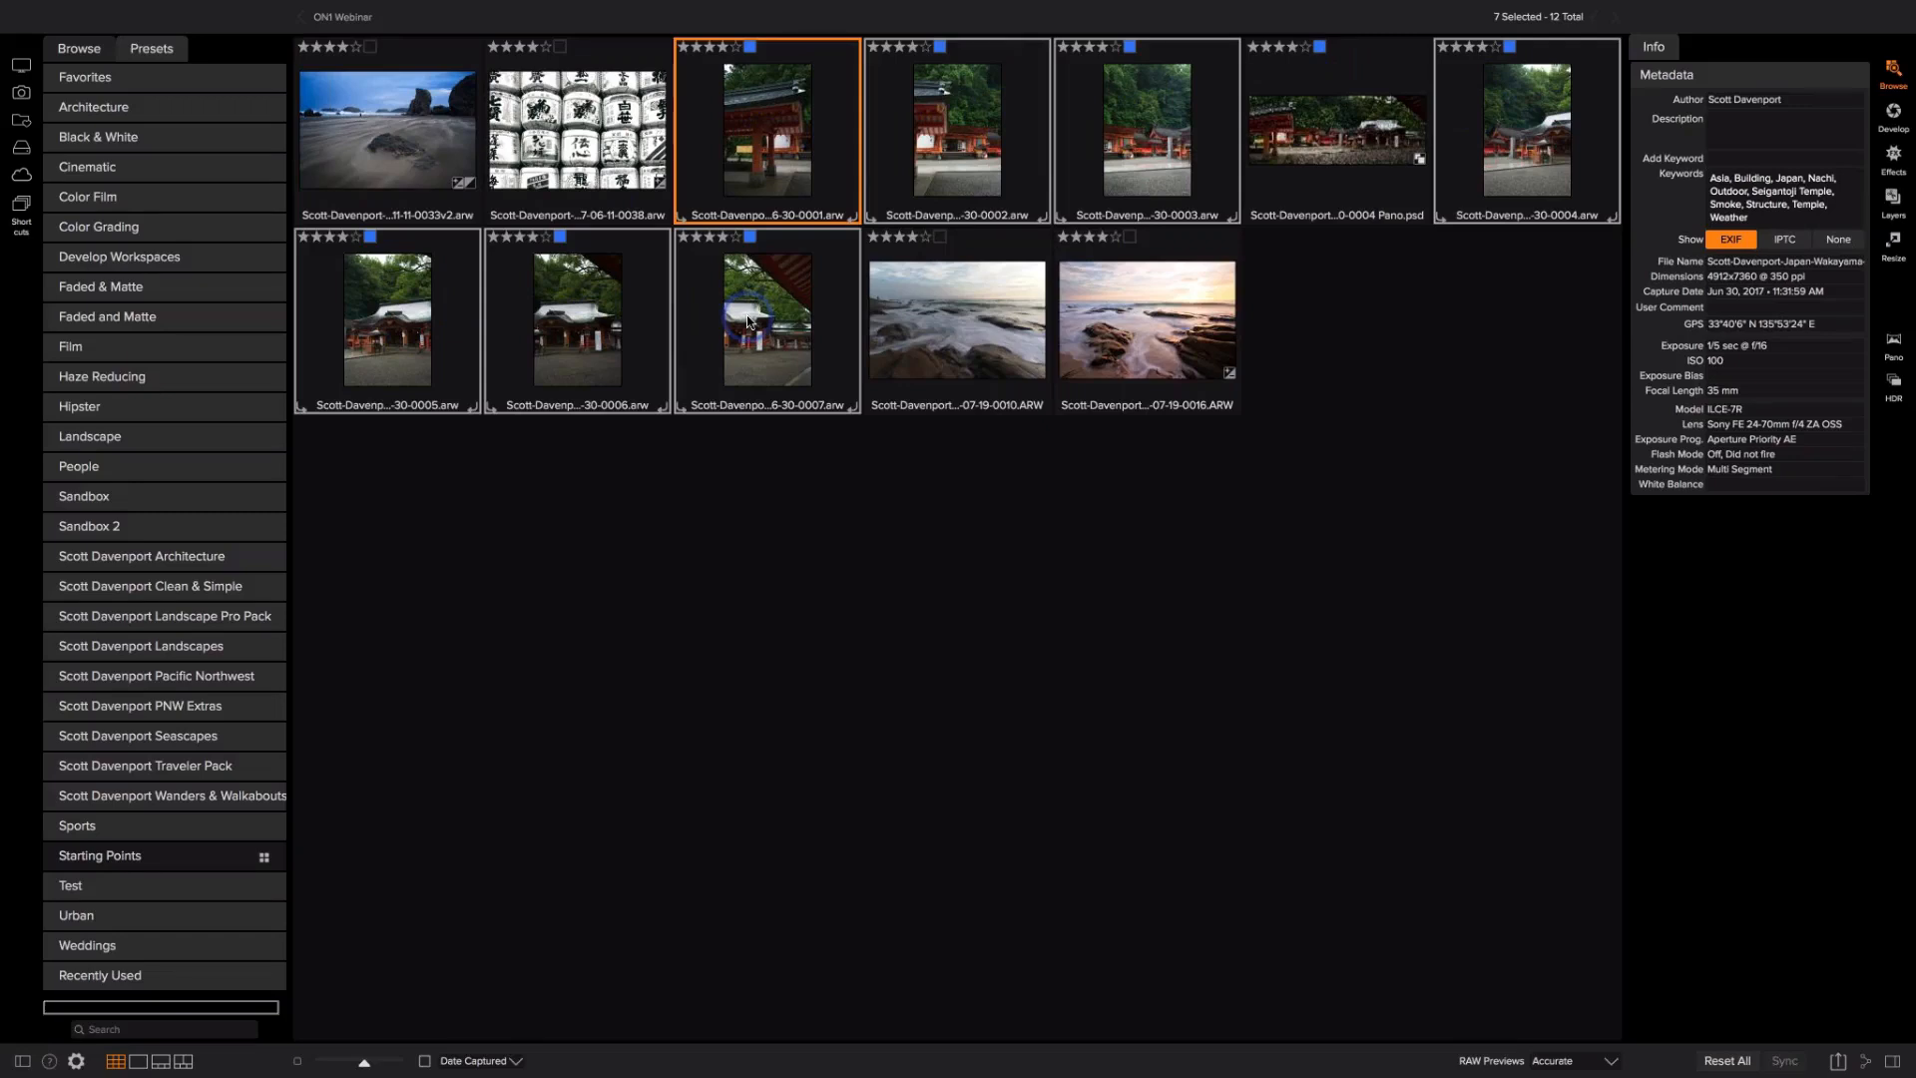
Step: Preview a panorama merge of the seven temple photos, review its edge and open-in options with Edges at Crop, and cancel the merge
click(1892, 345)
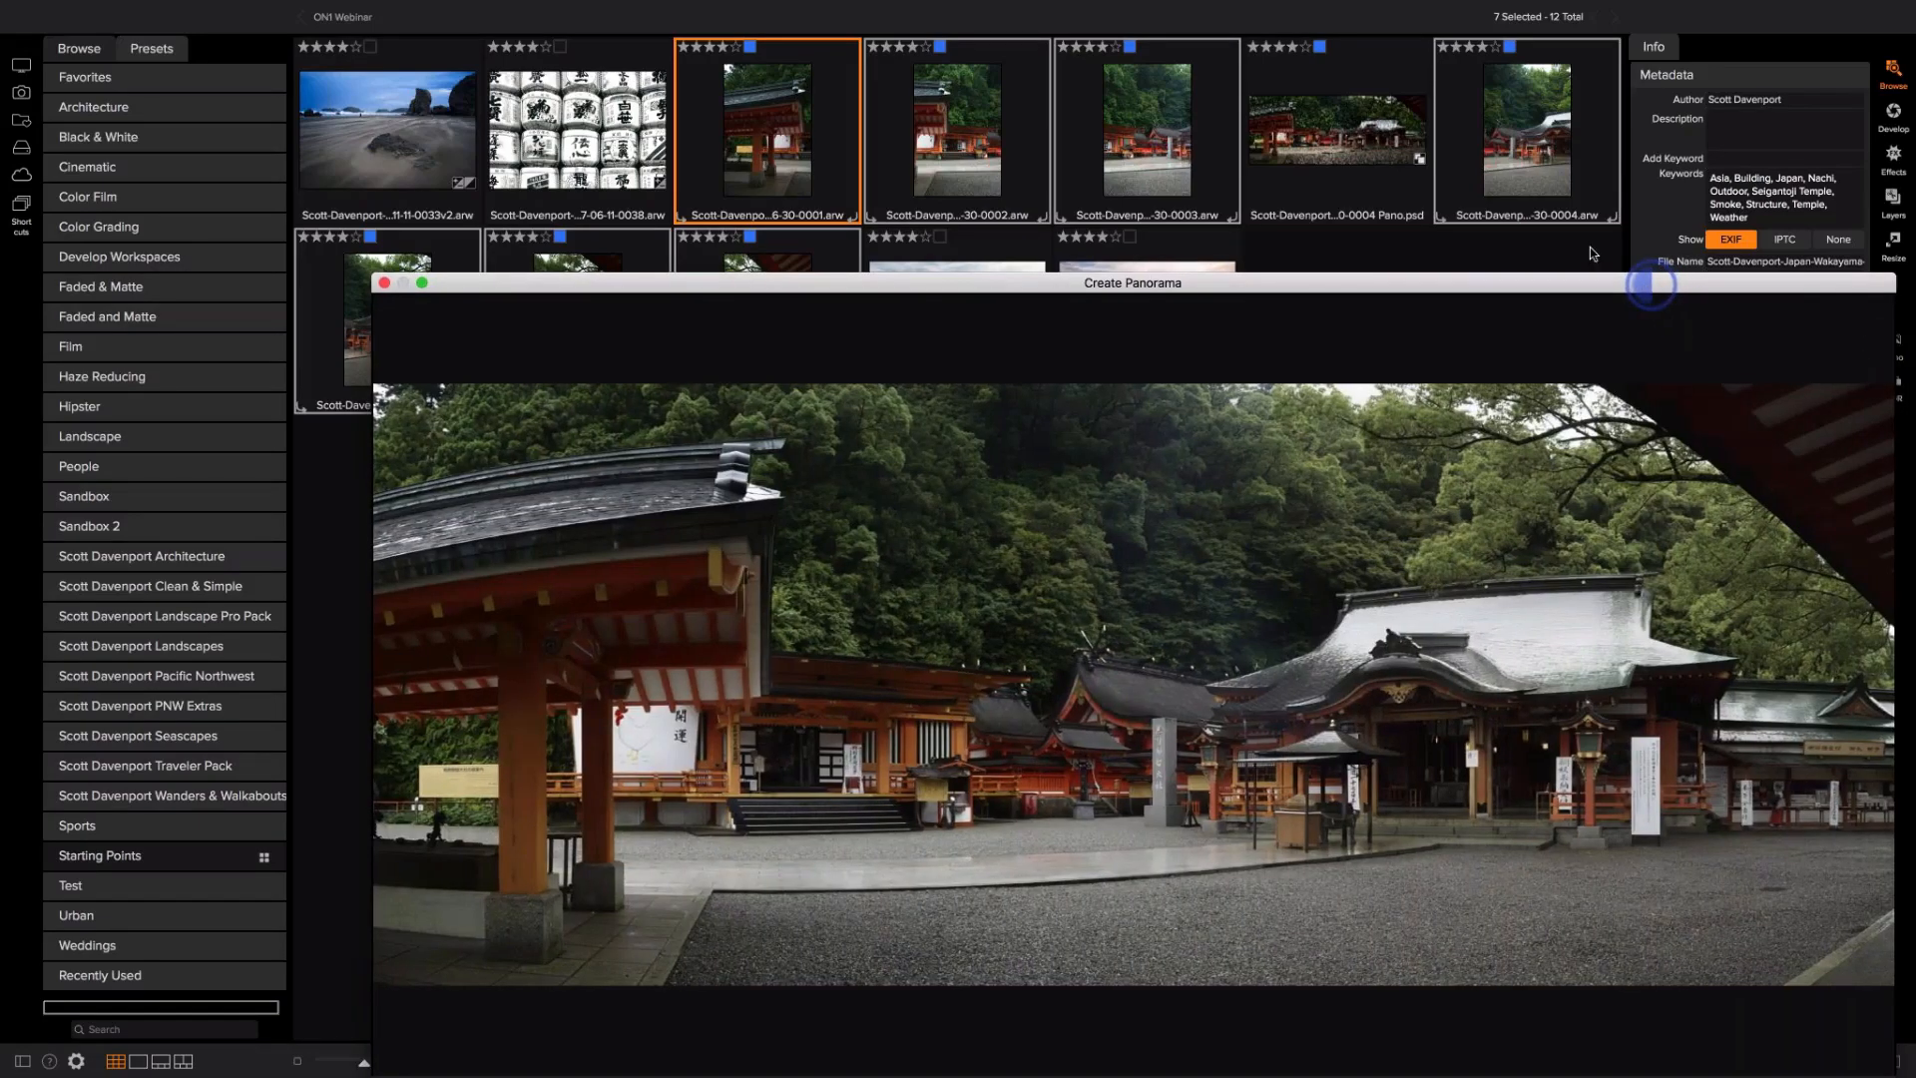
drag(1651, 283, 1486, 140)
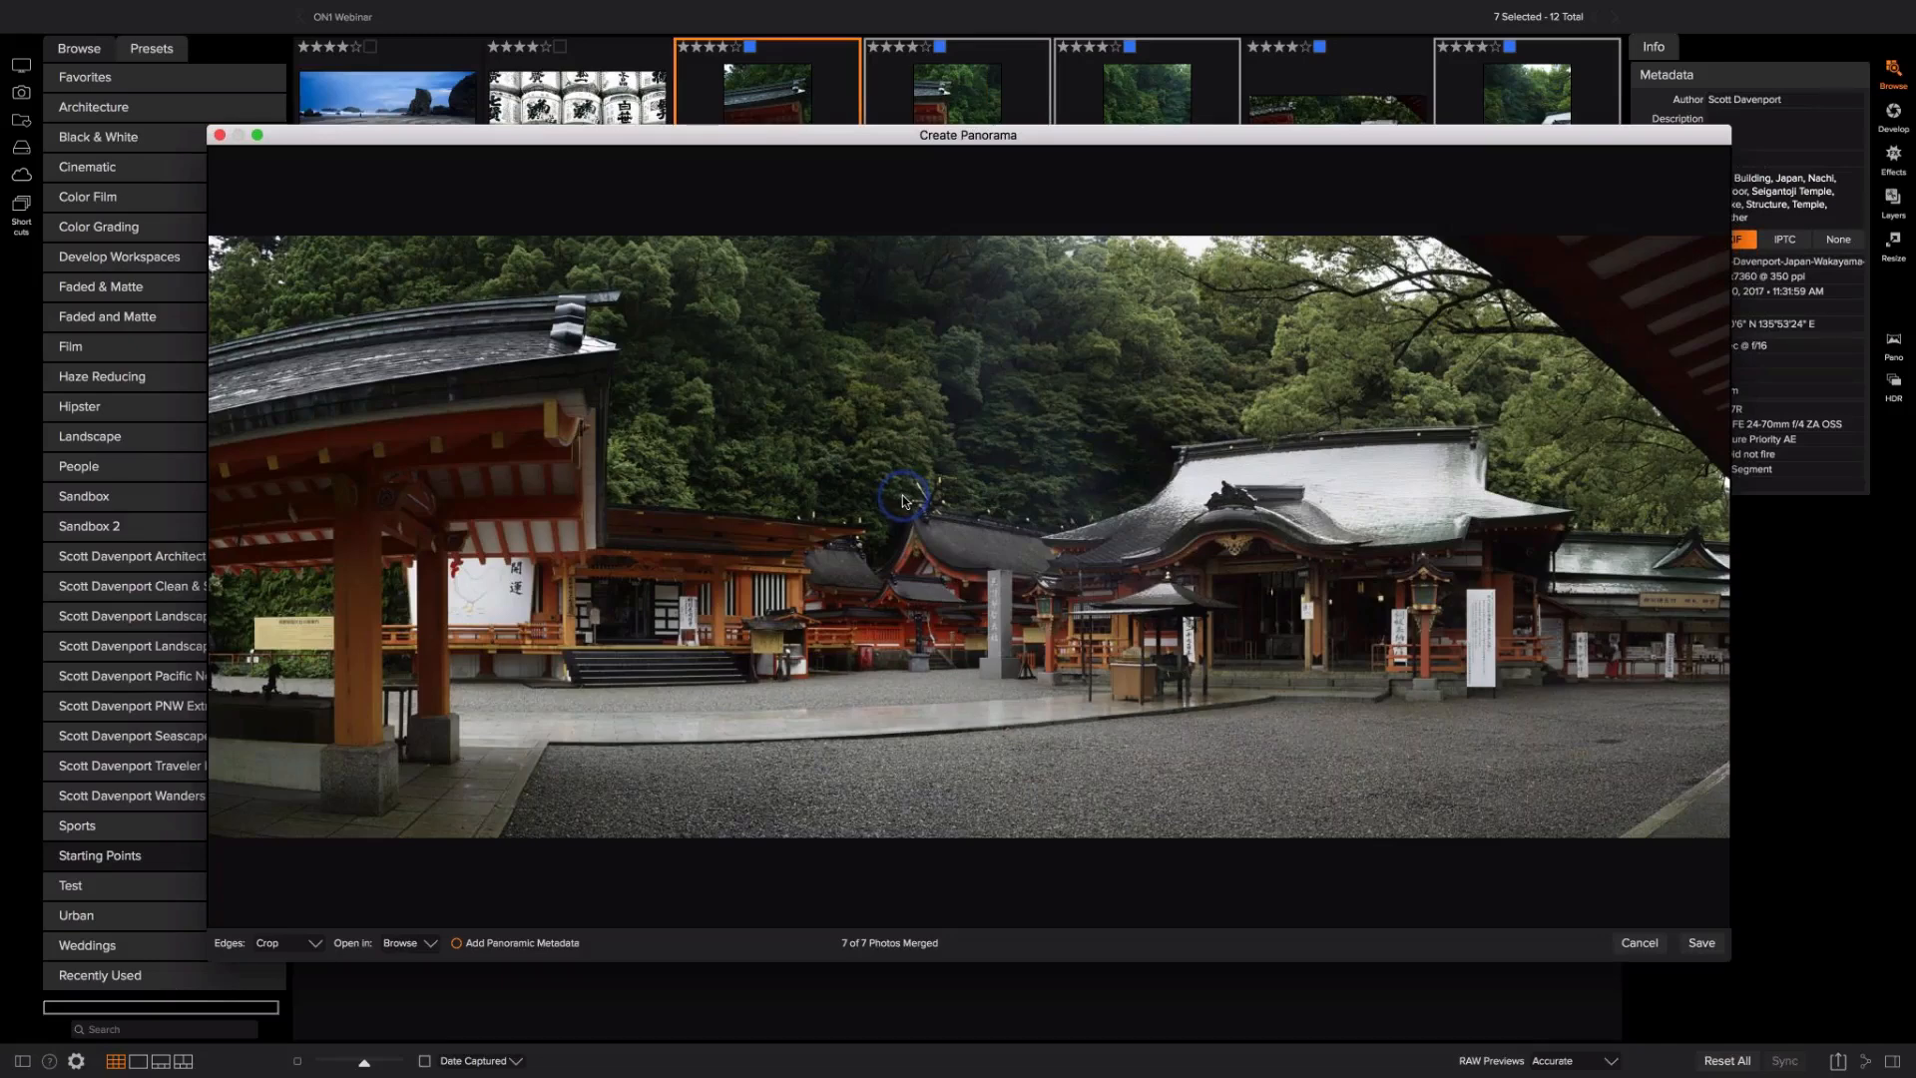
click(317, 942)
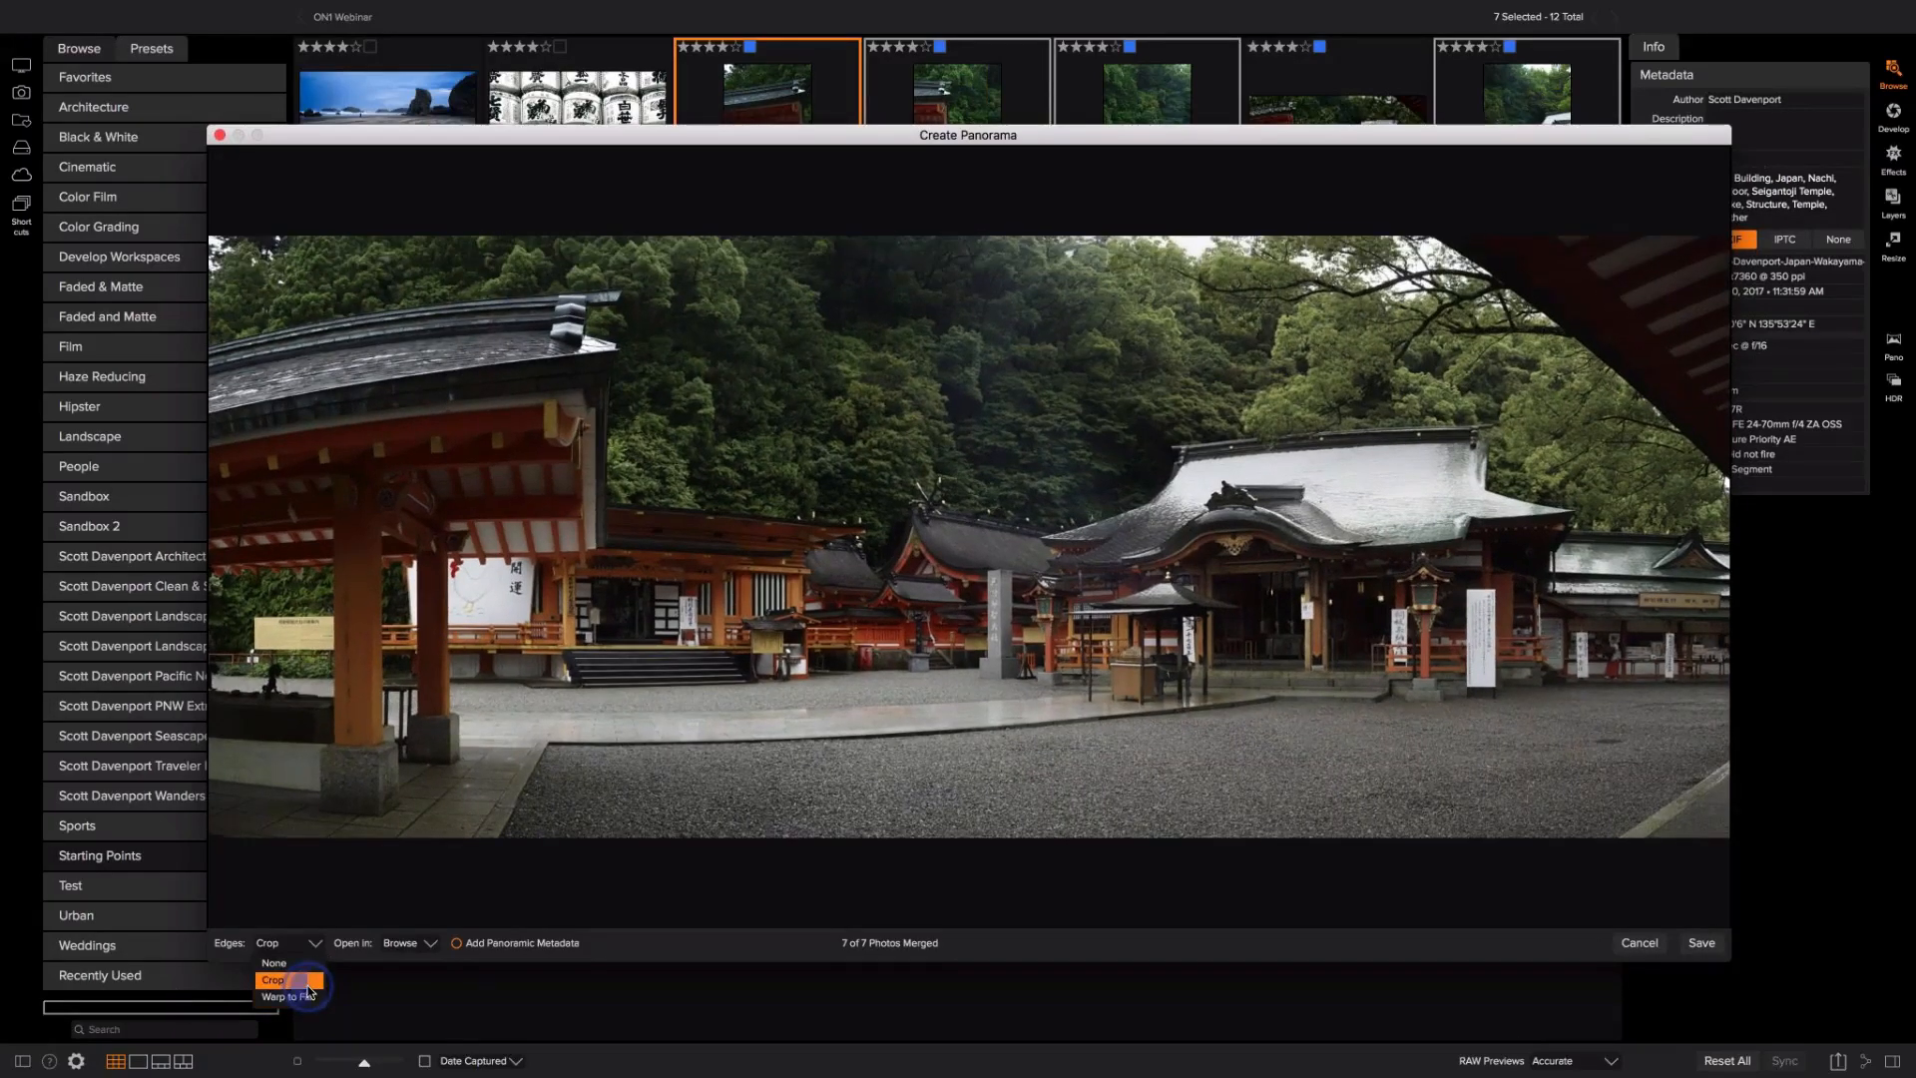
click(306, 983)
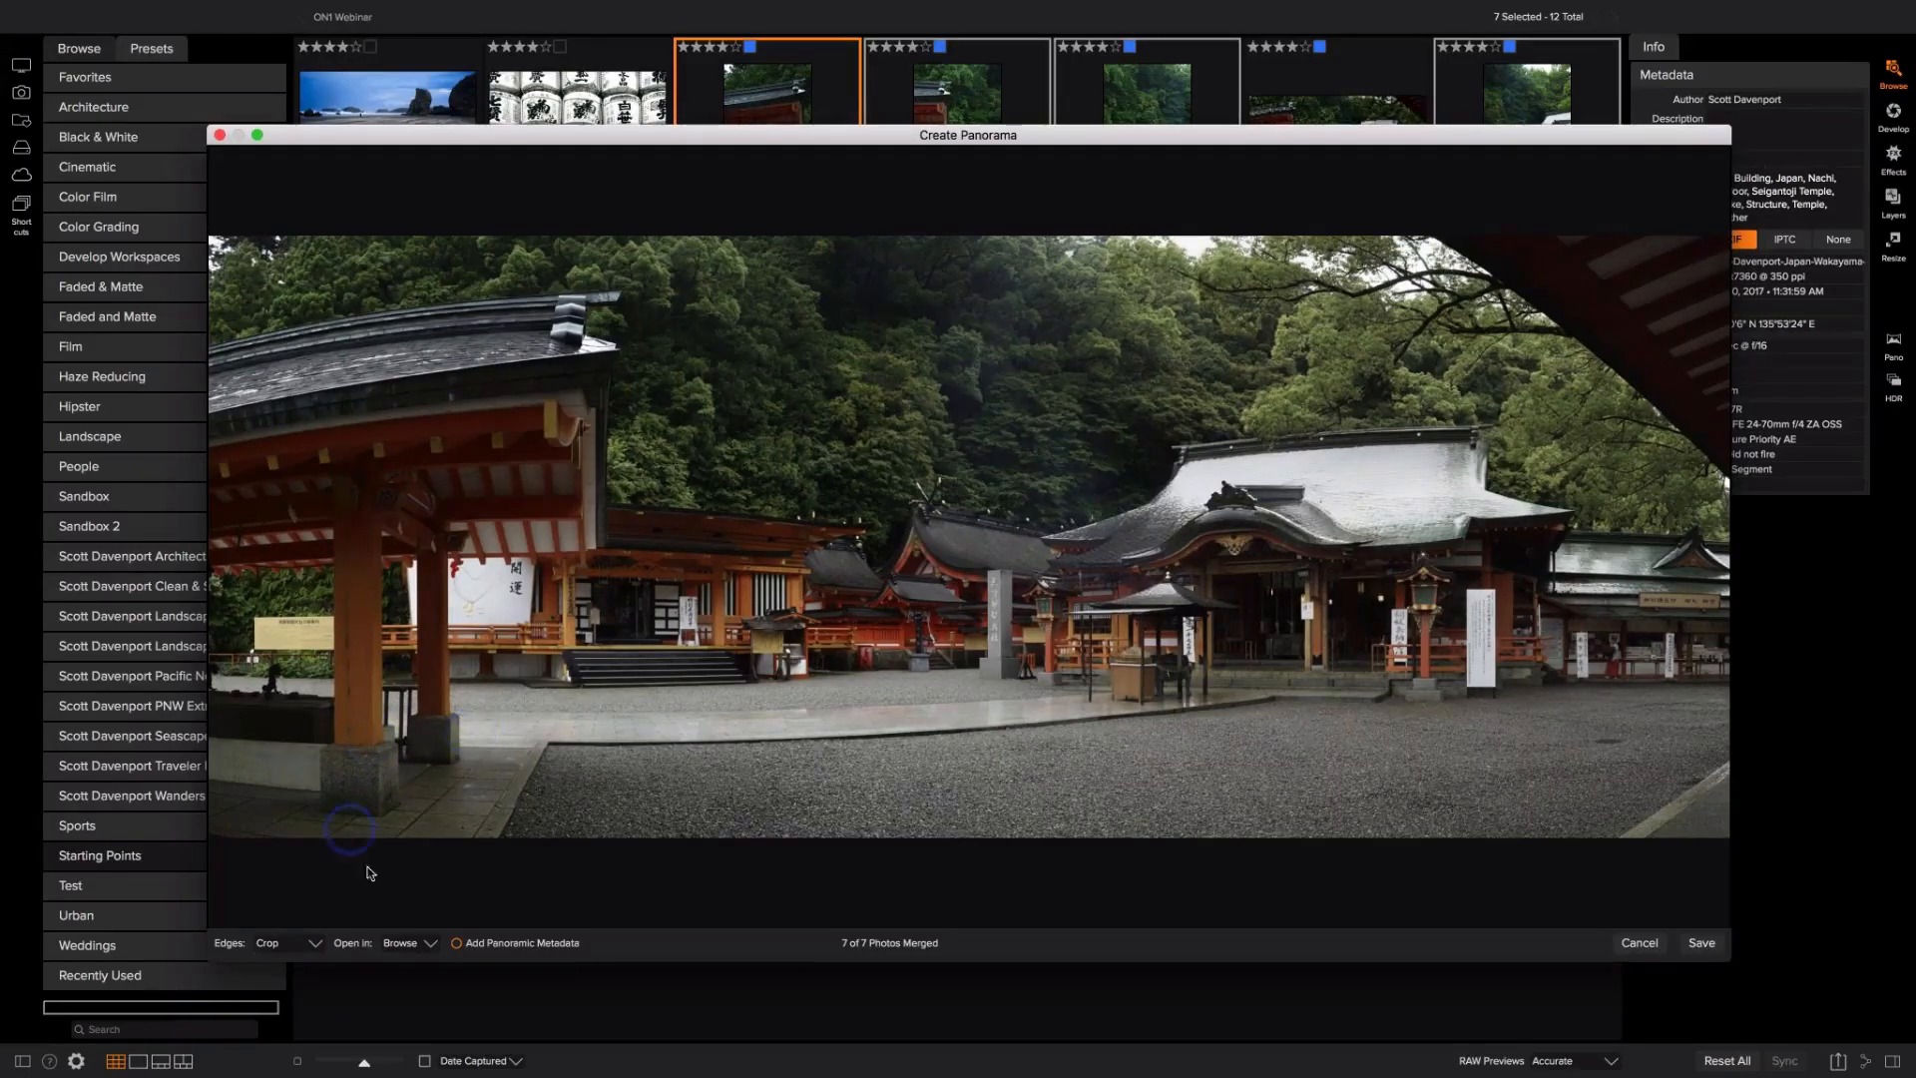
click(432, 944)
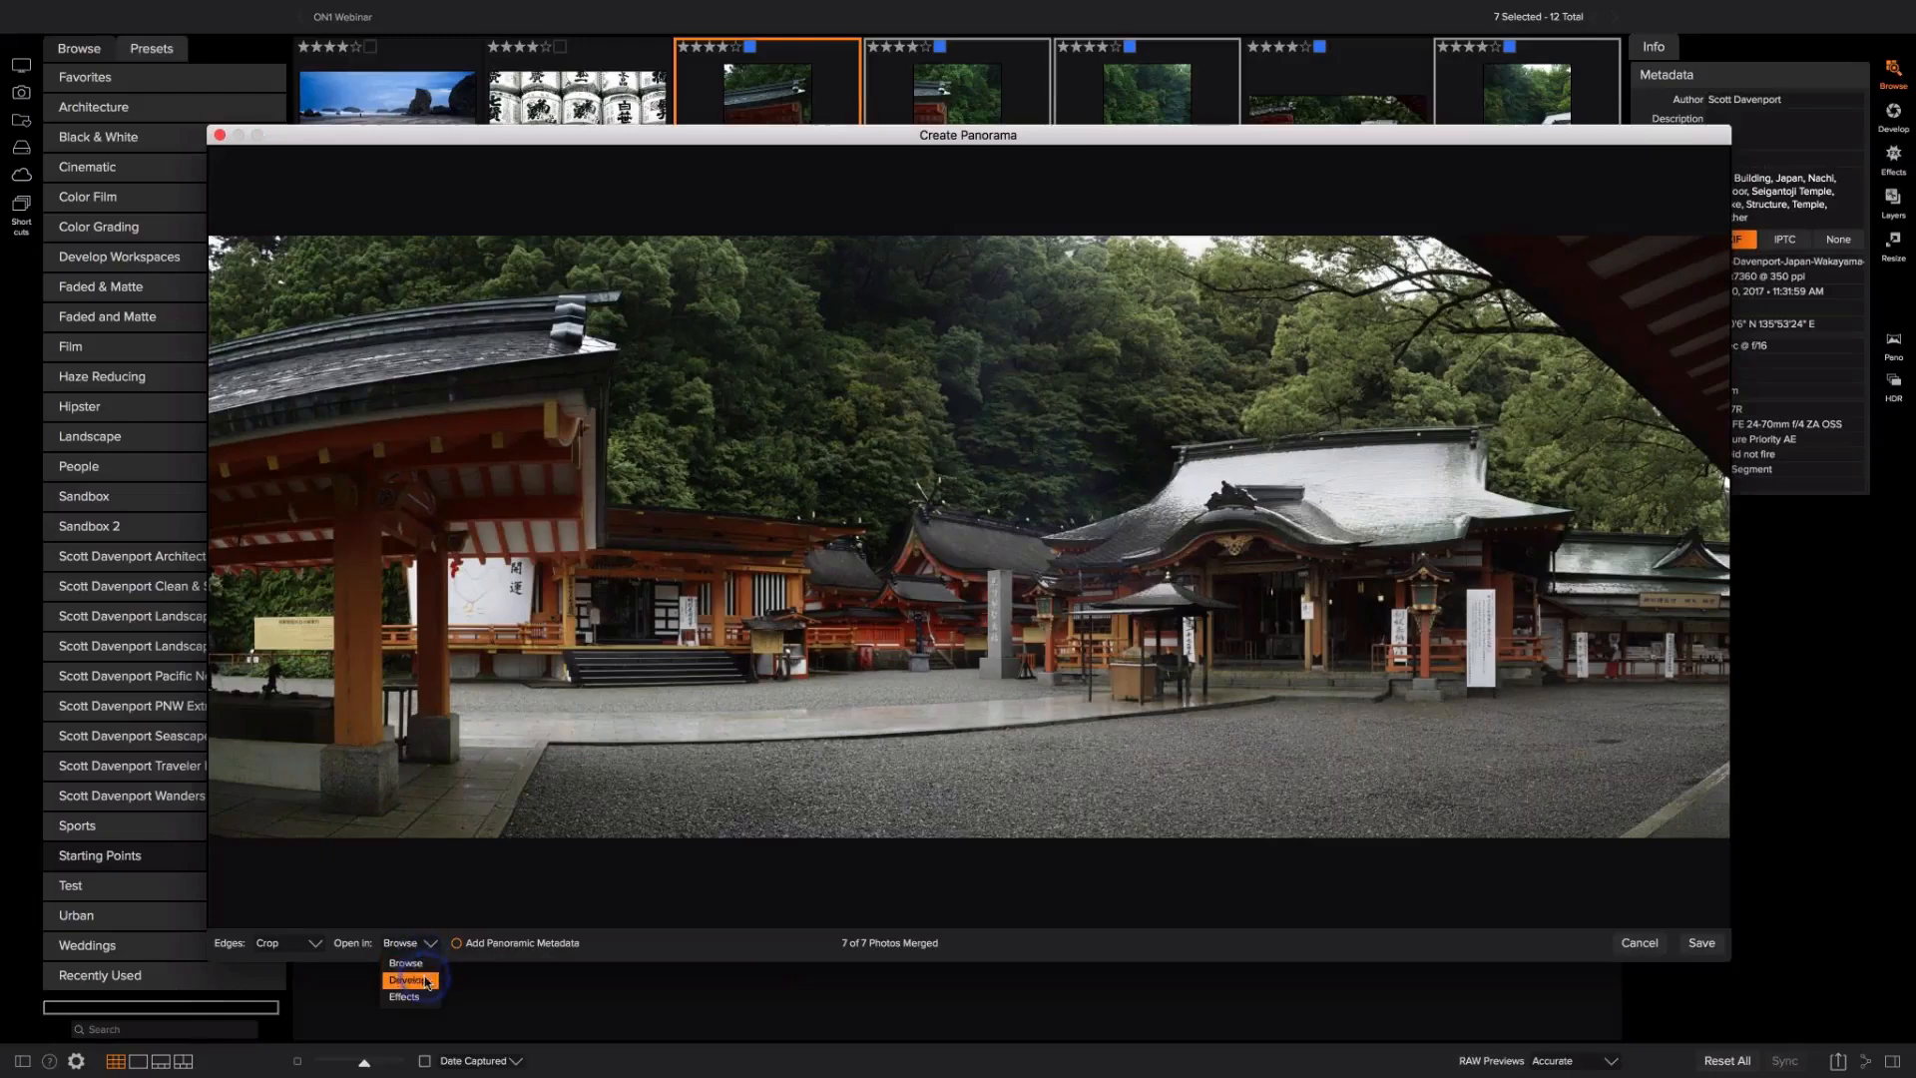
click(432, 939)
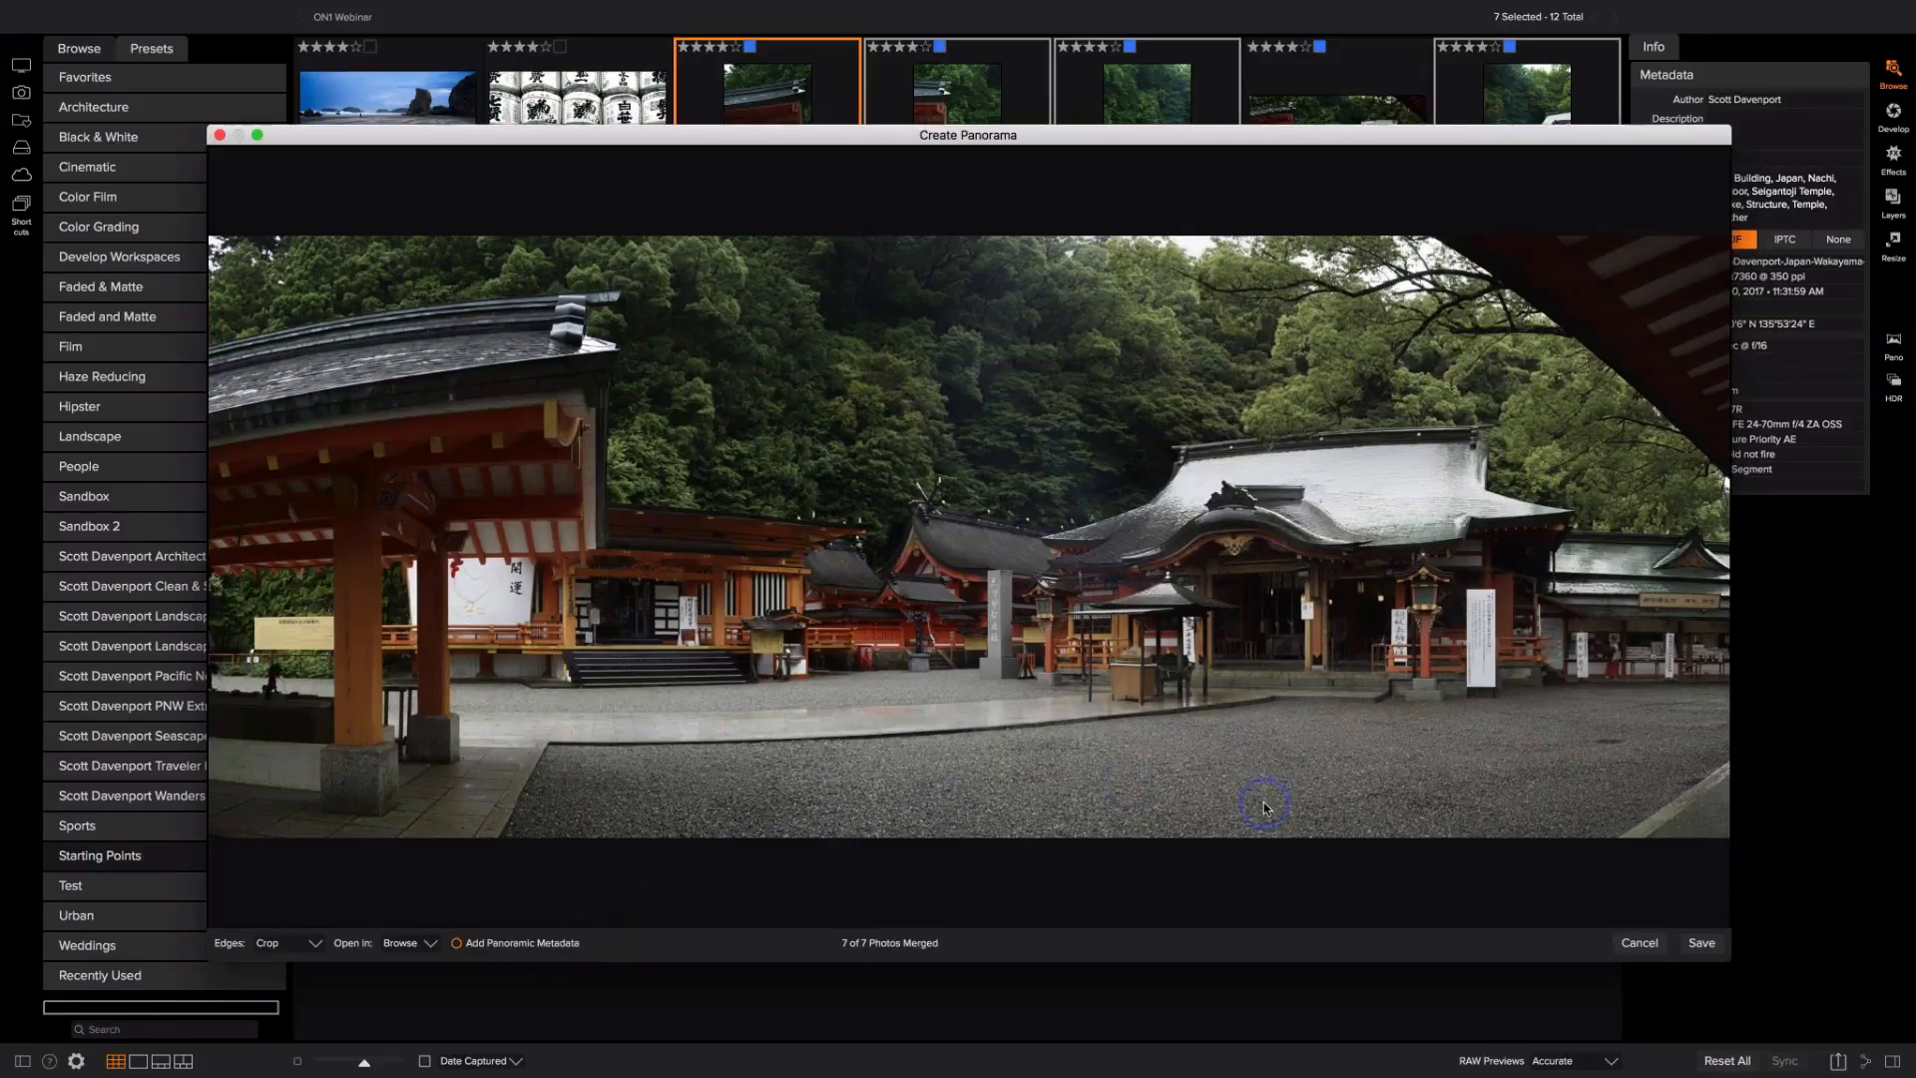
click(1628, 945)
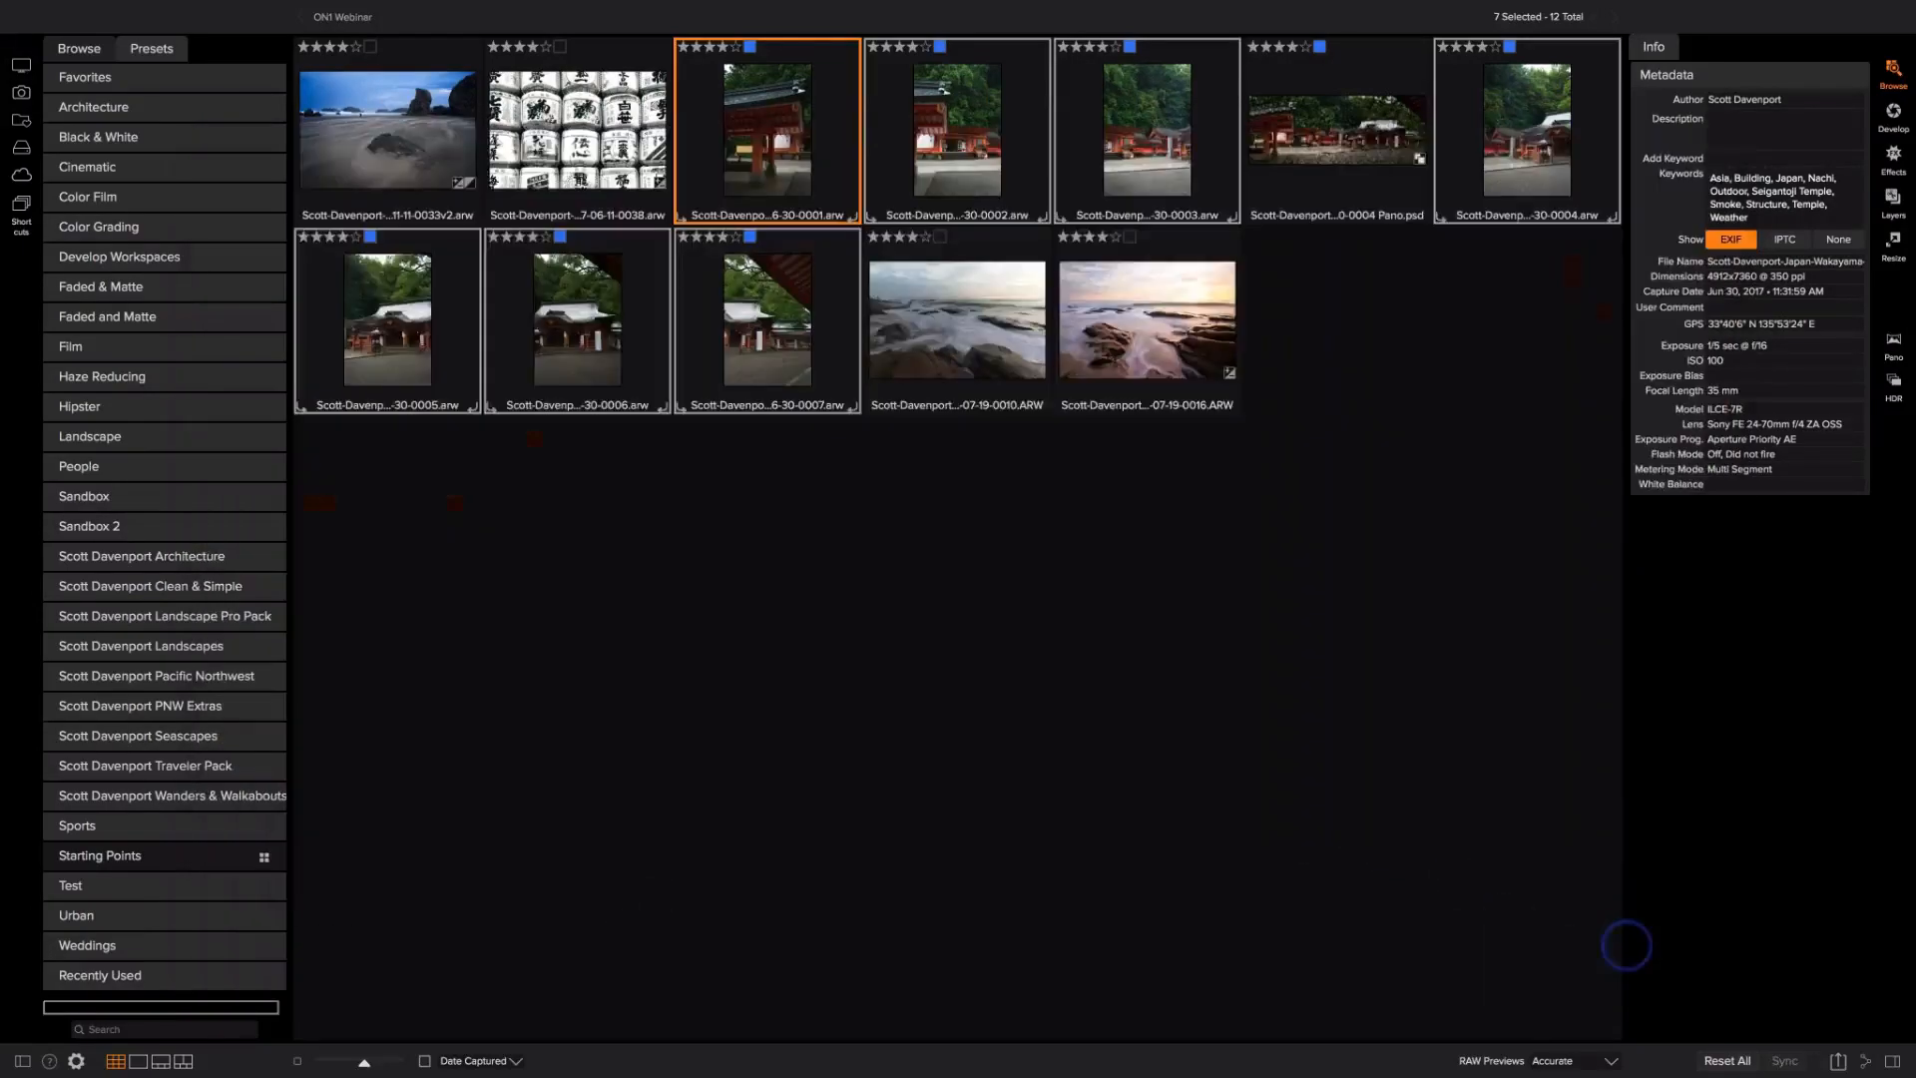
Step: View the existing temple panorama PSD at full size and return to the thumbnail grid
click(1357, 415)
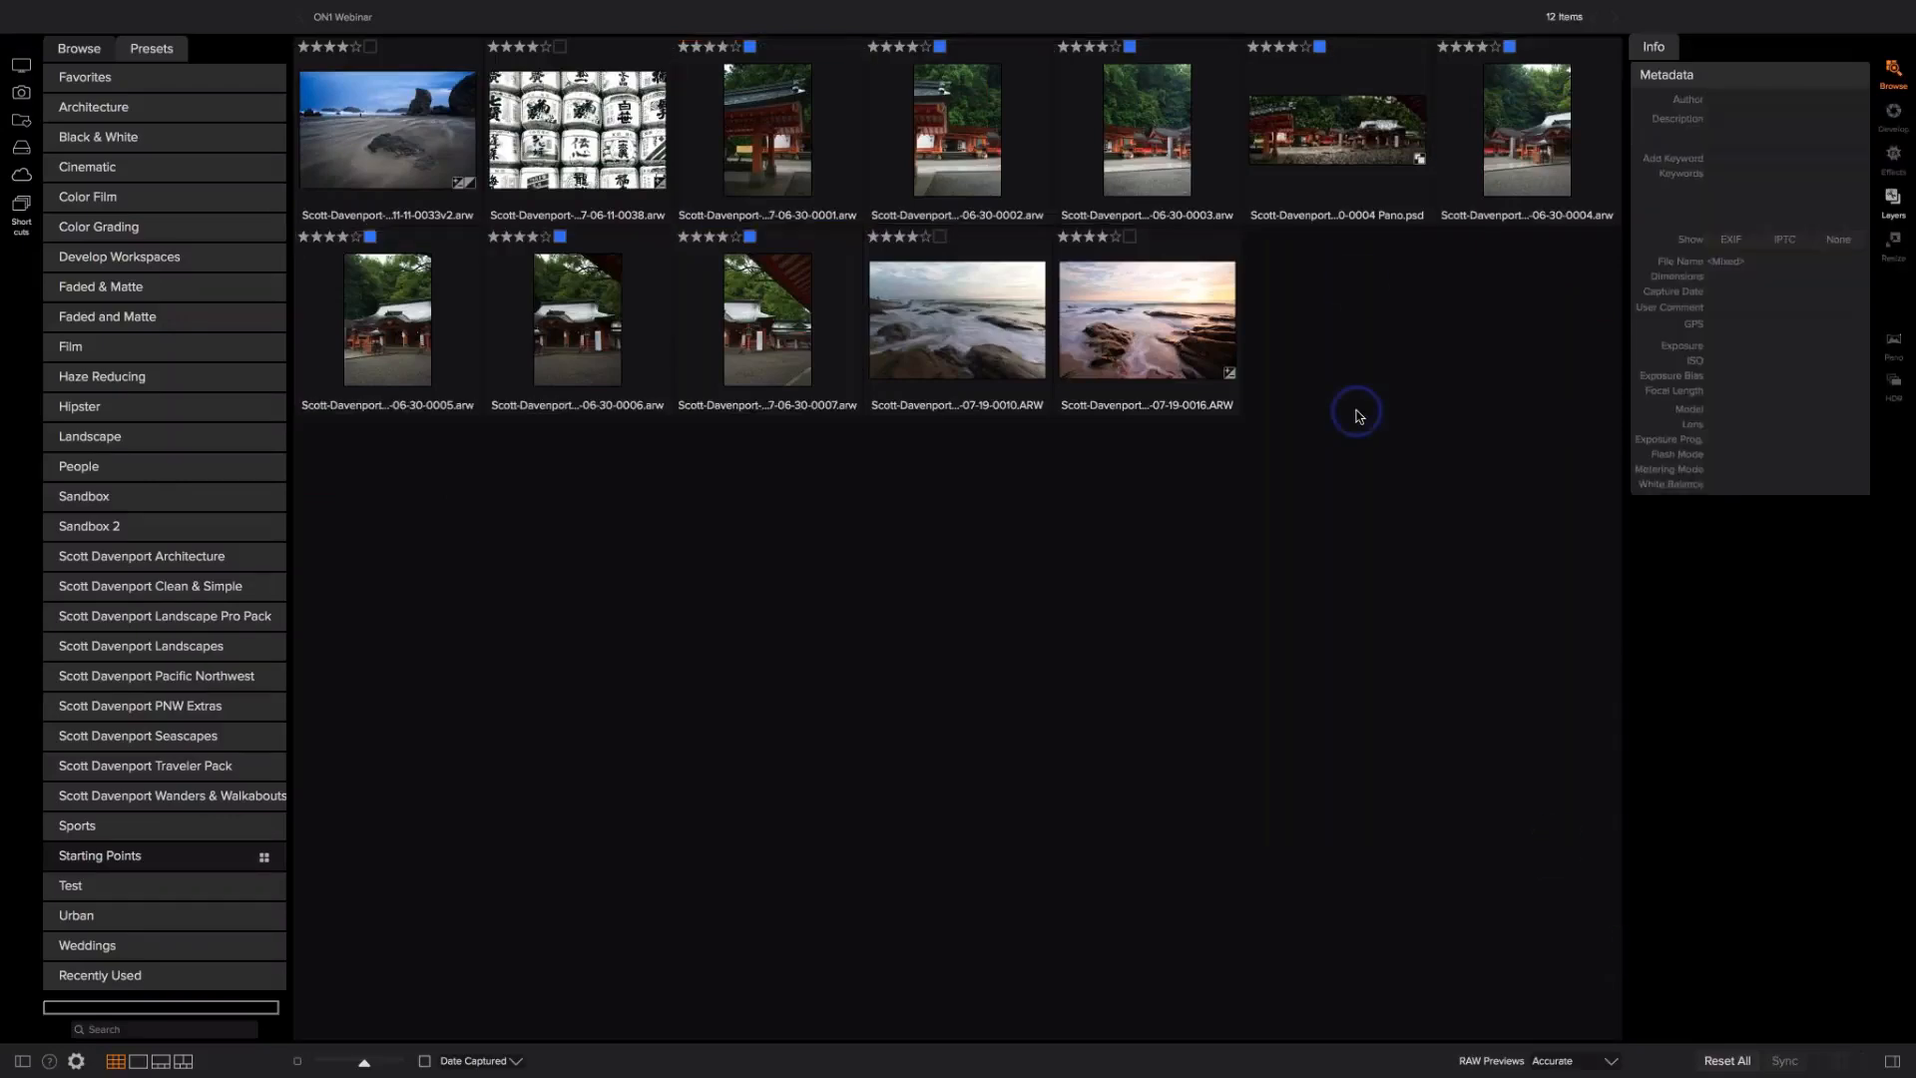
click(1329, 135)
double_click(1328, 134)
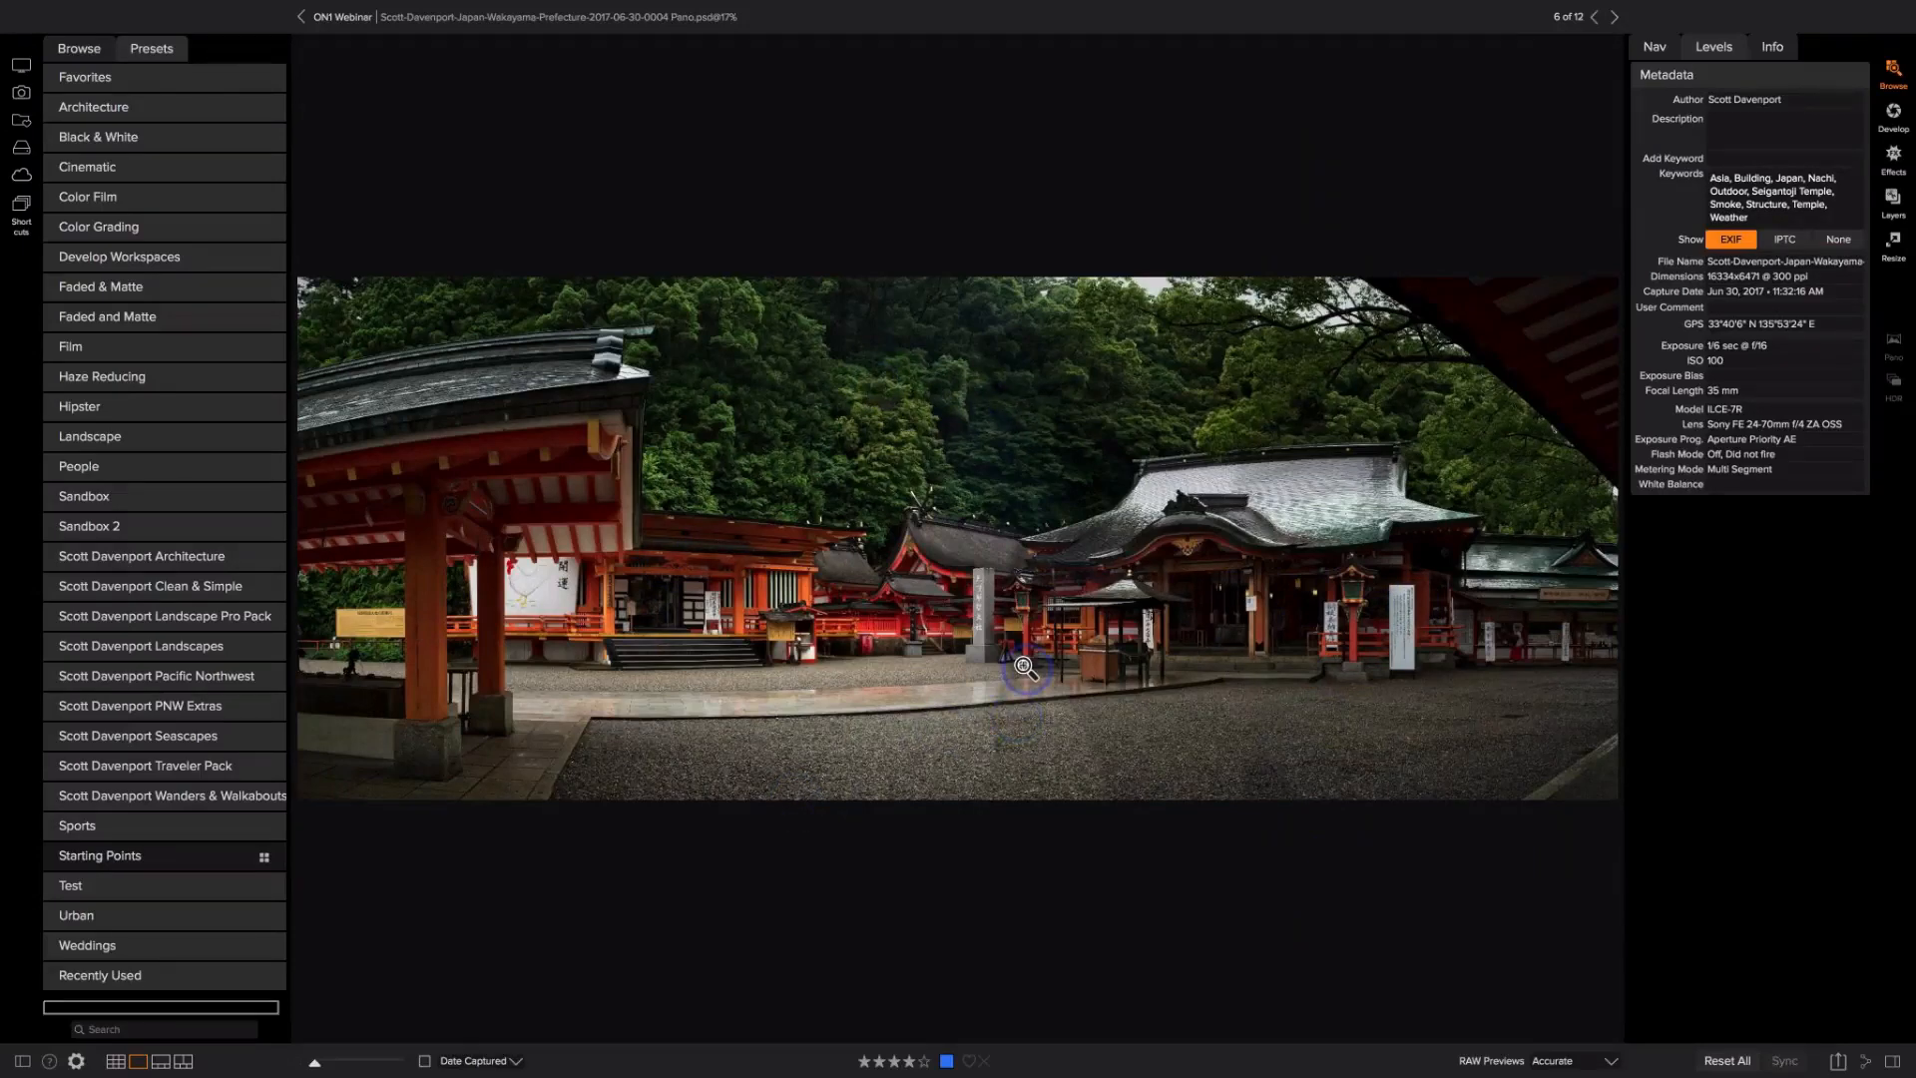
key(g)
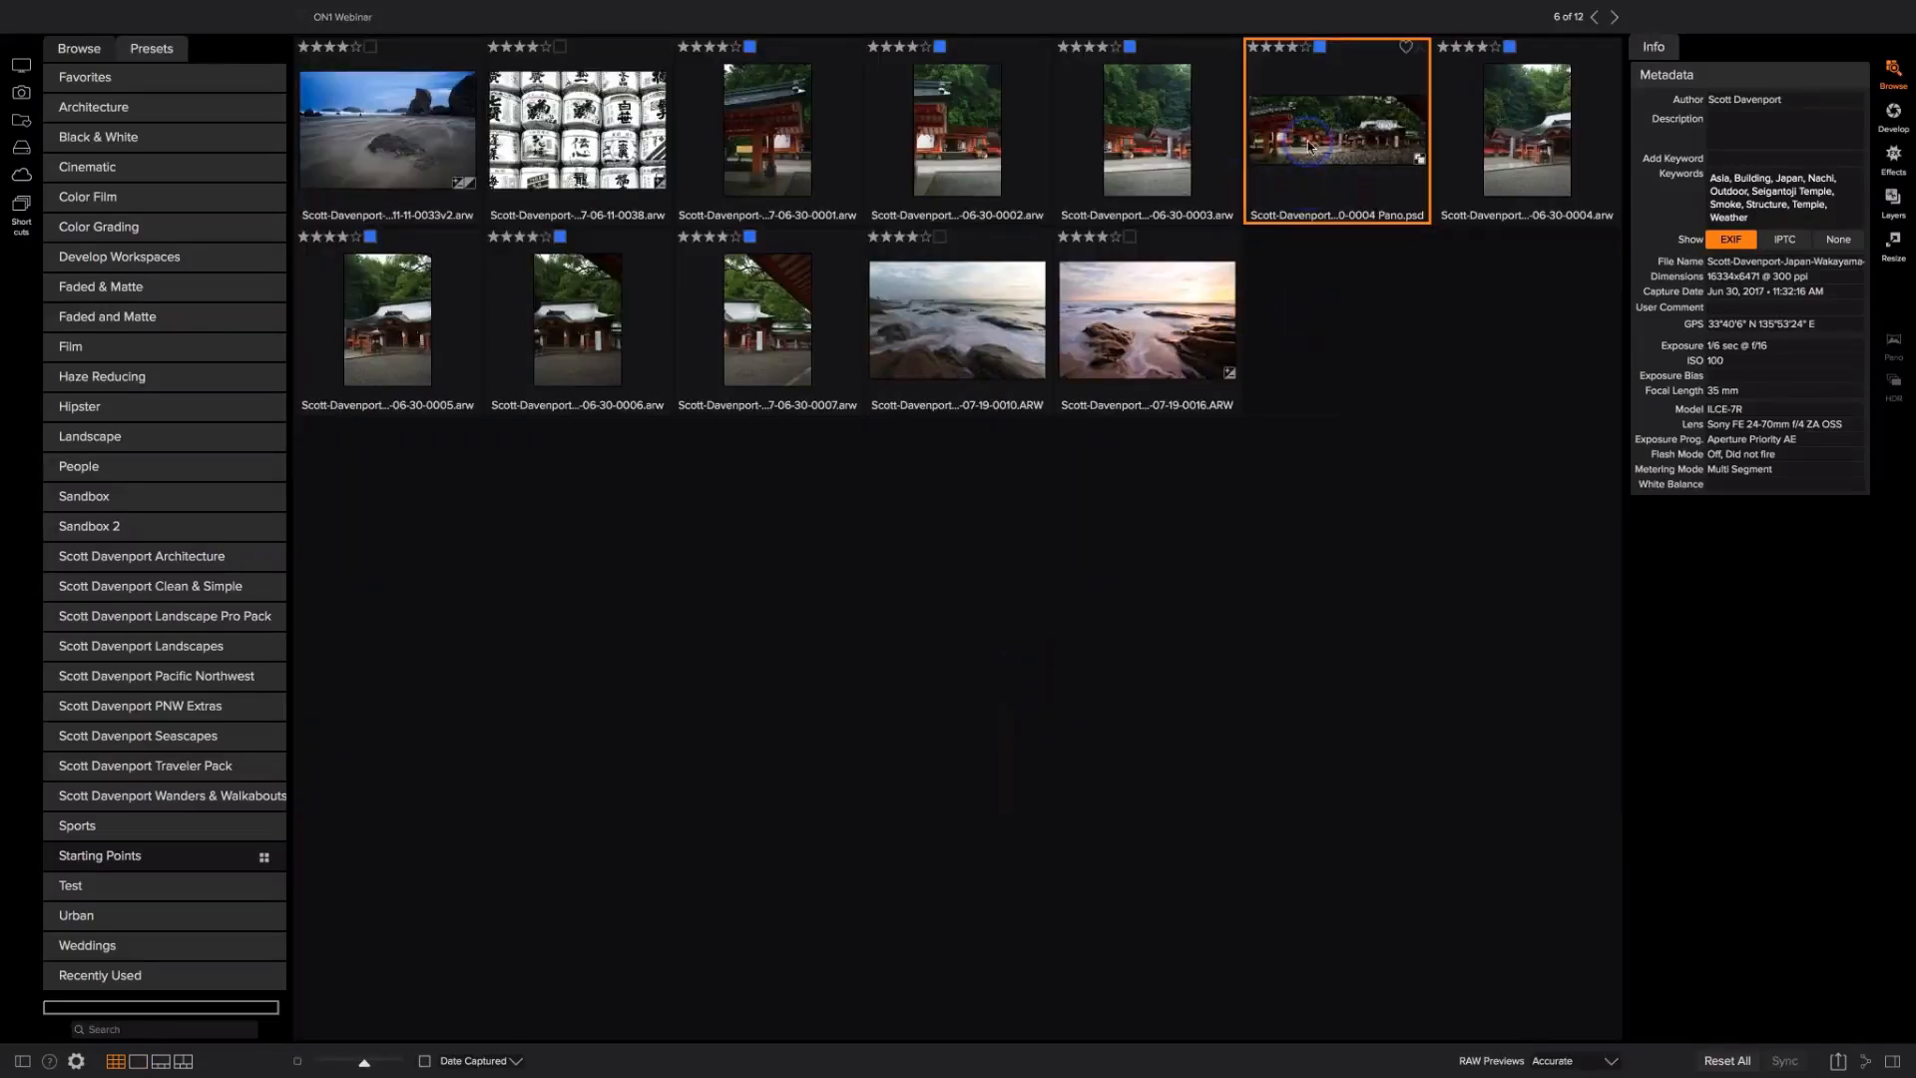
Step: Create a version of the temple panorama PSD
right_click(1310, 146)
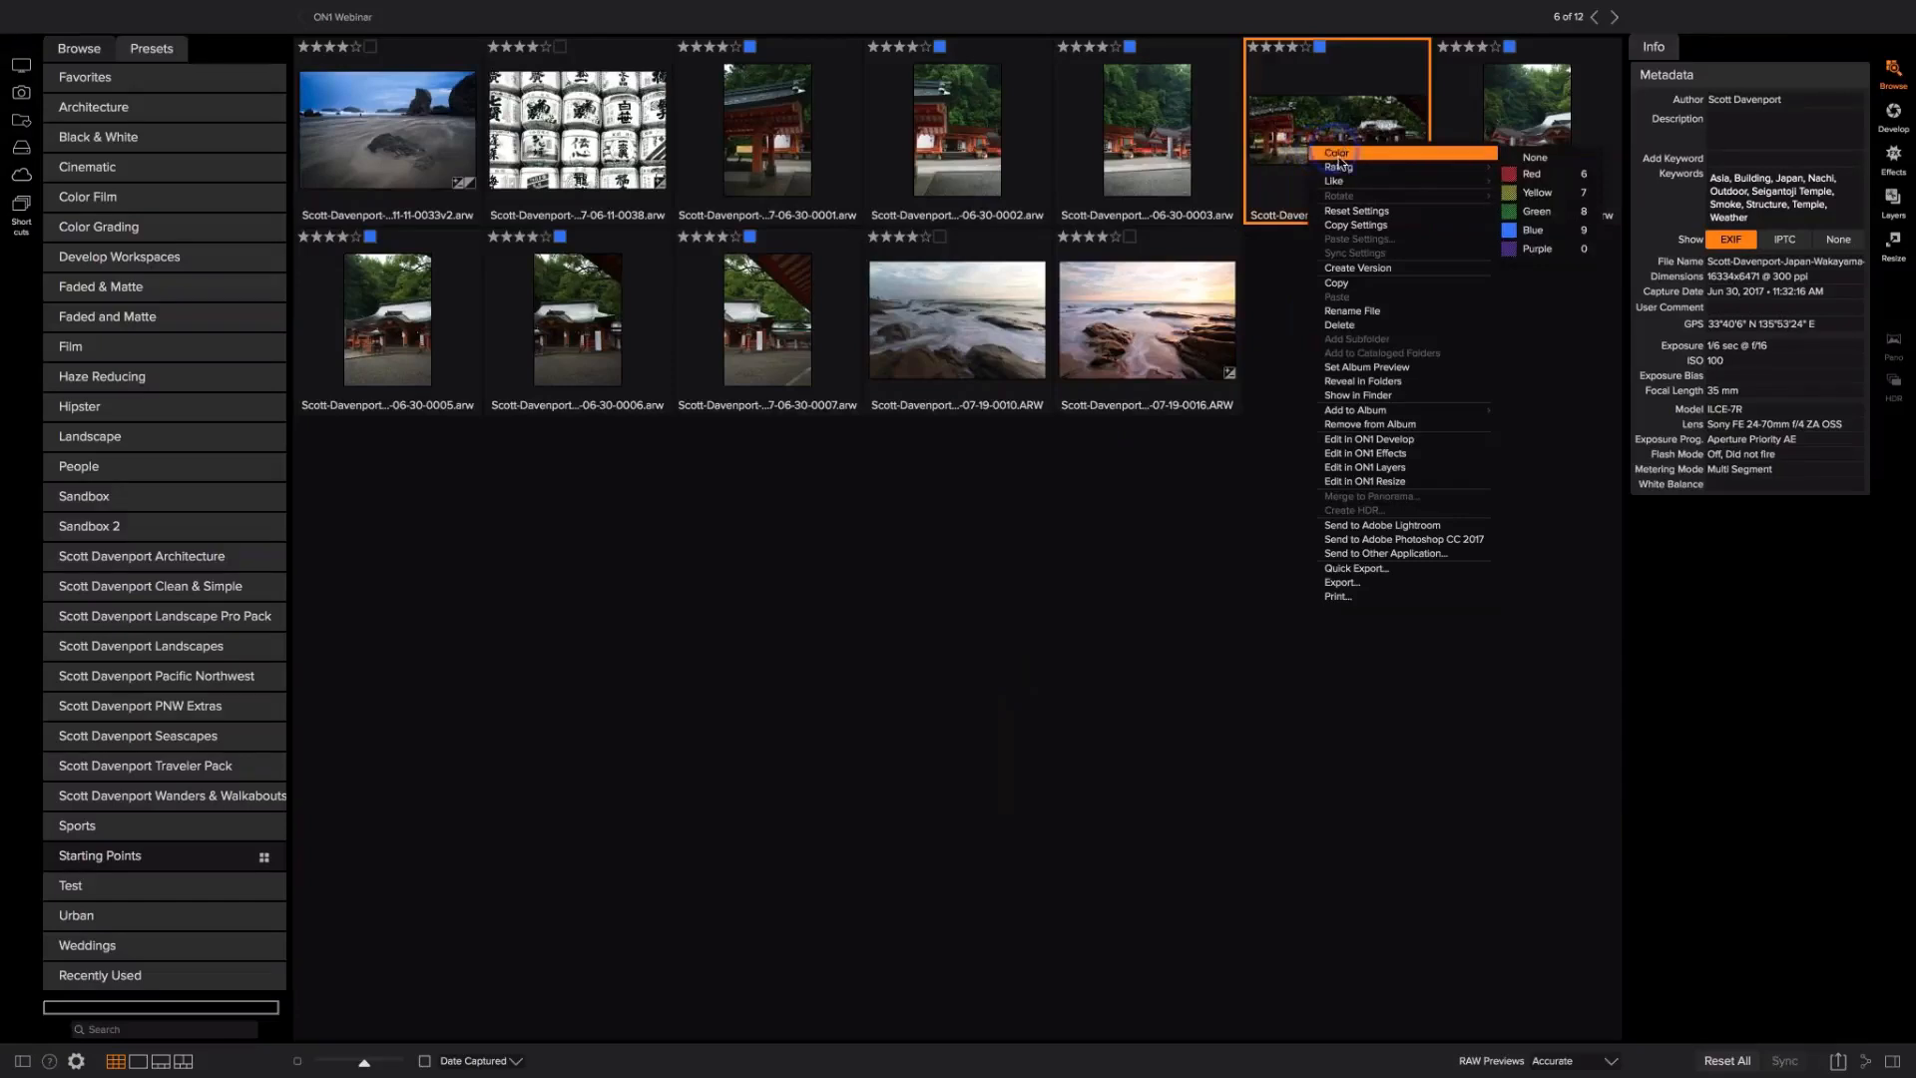
click(1363, 269)
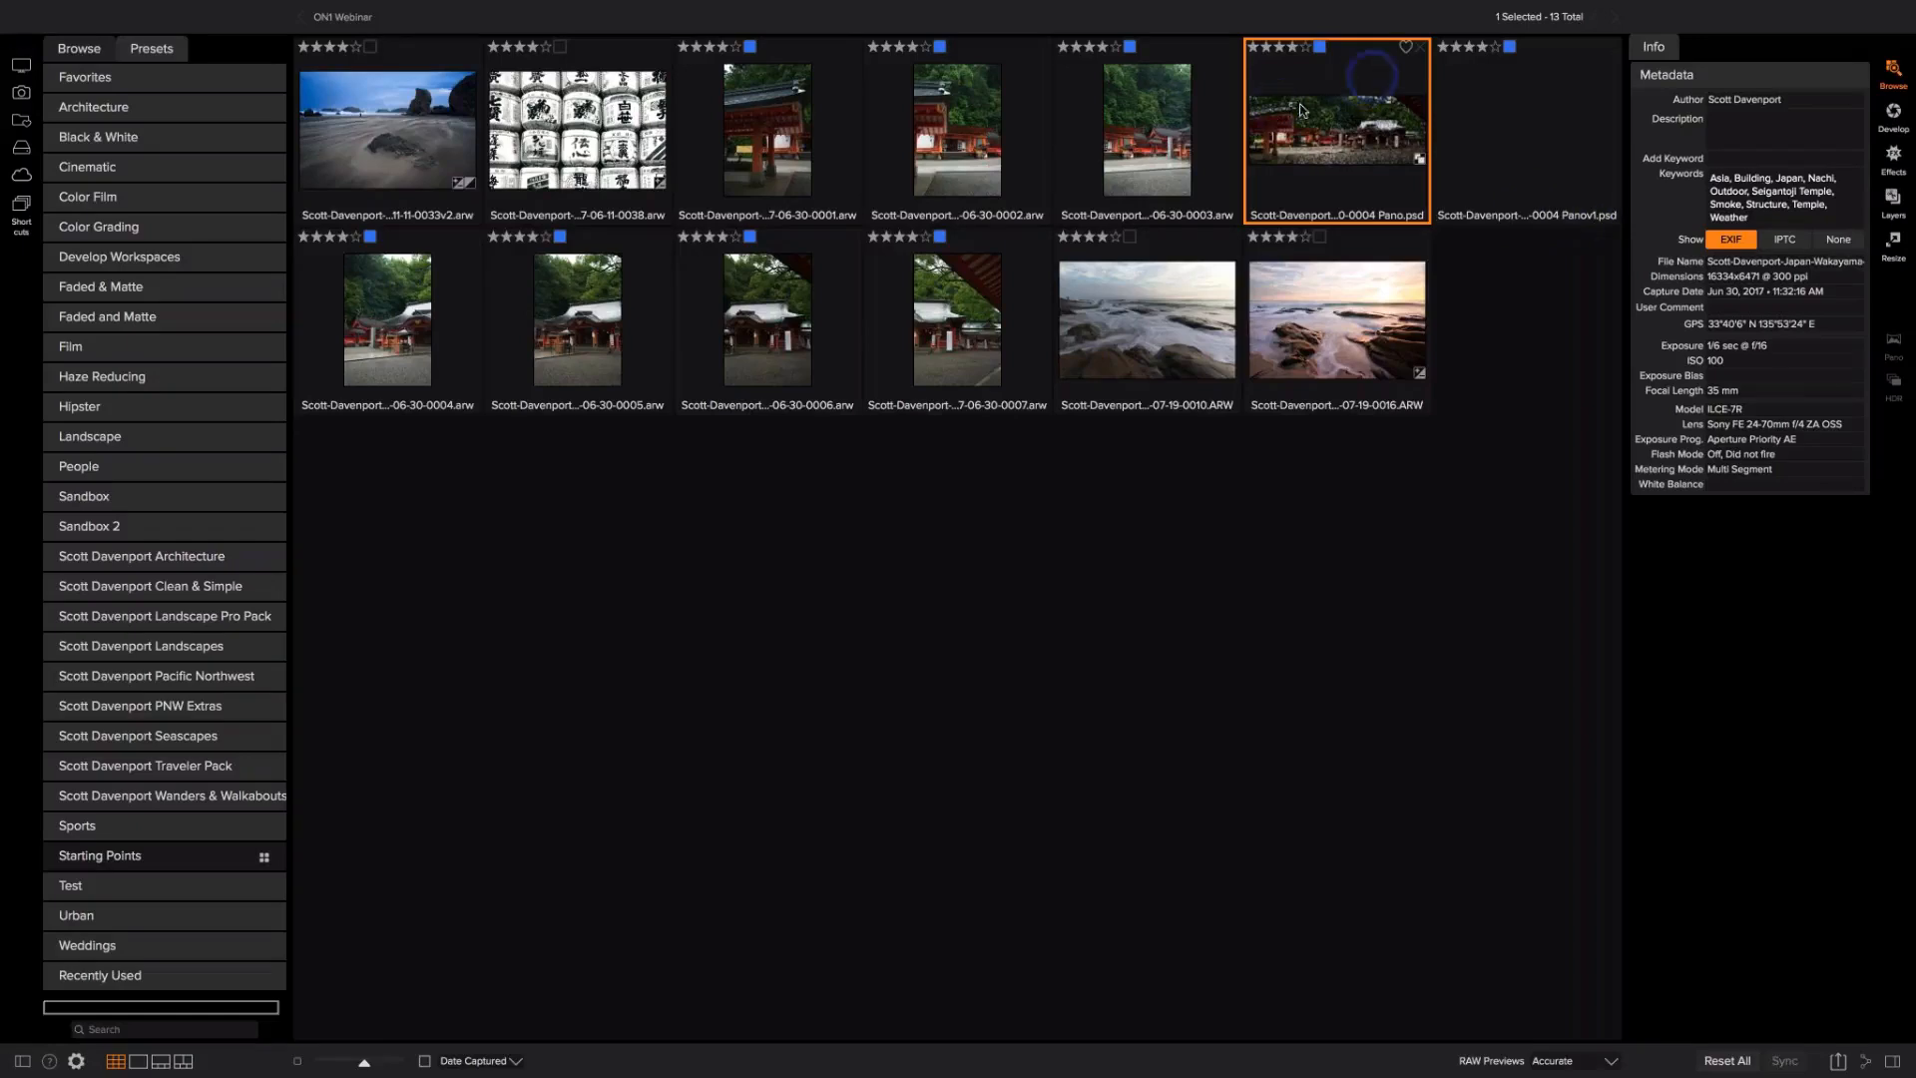
Step: Reset all settings on the new version of the temple panorama PSD and open it in Develop
click(1507, 141)
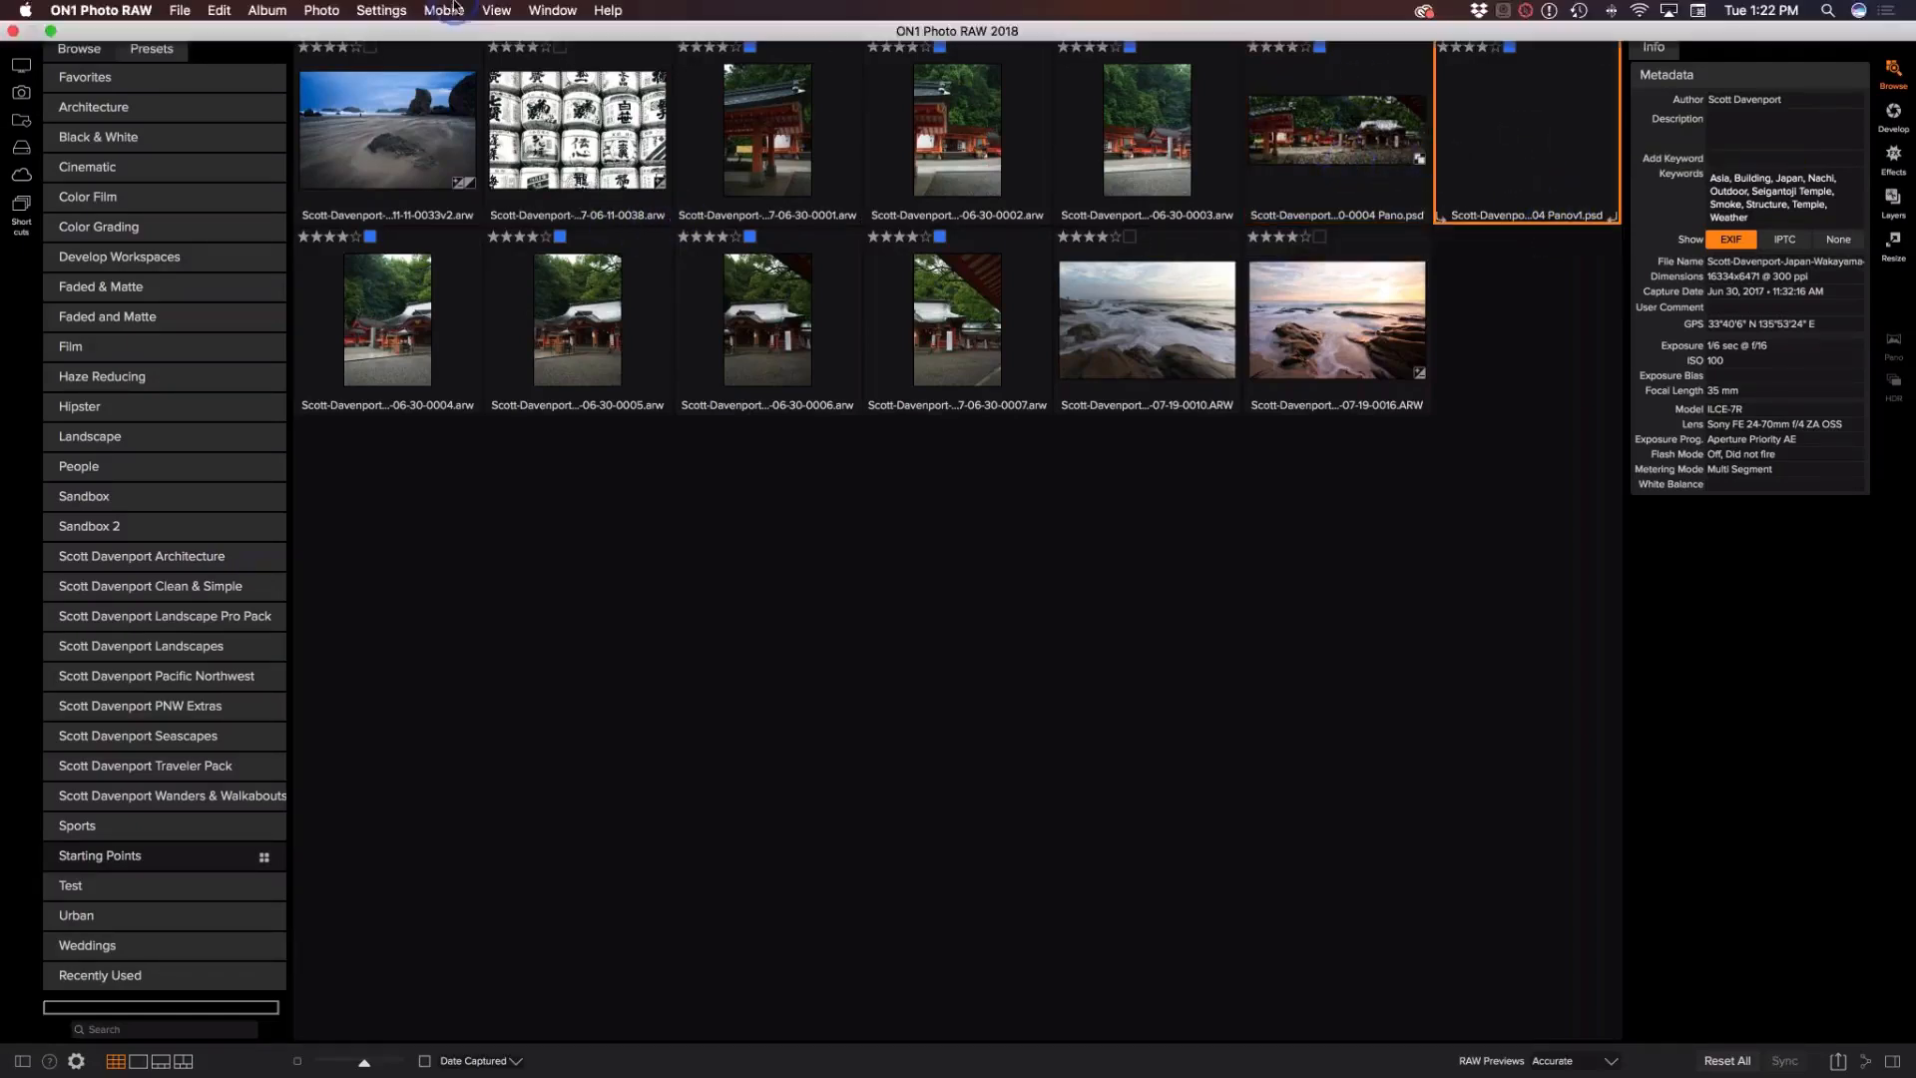
click(380, 10)
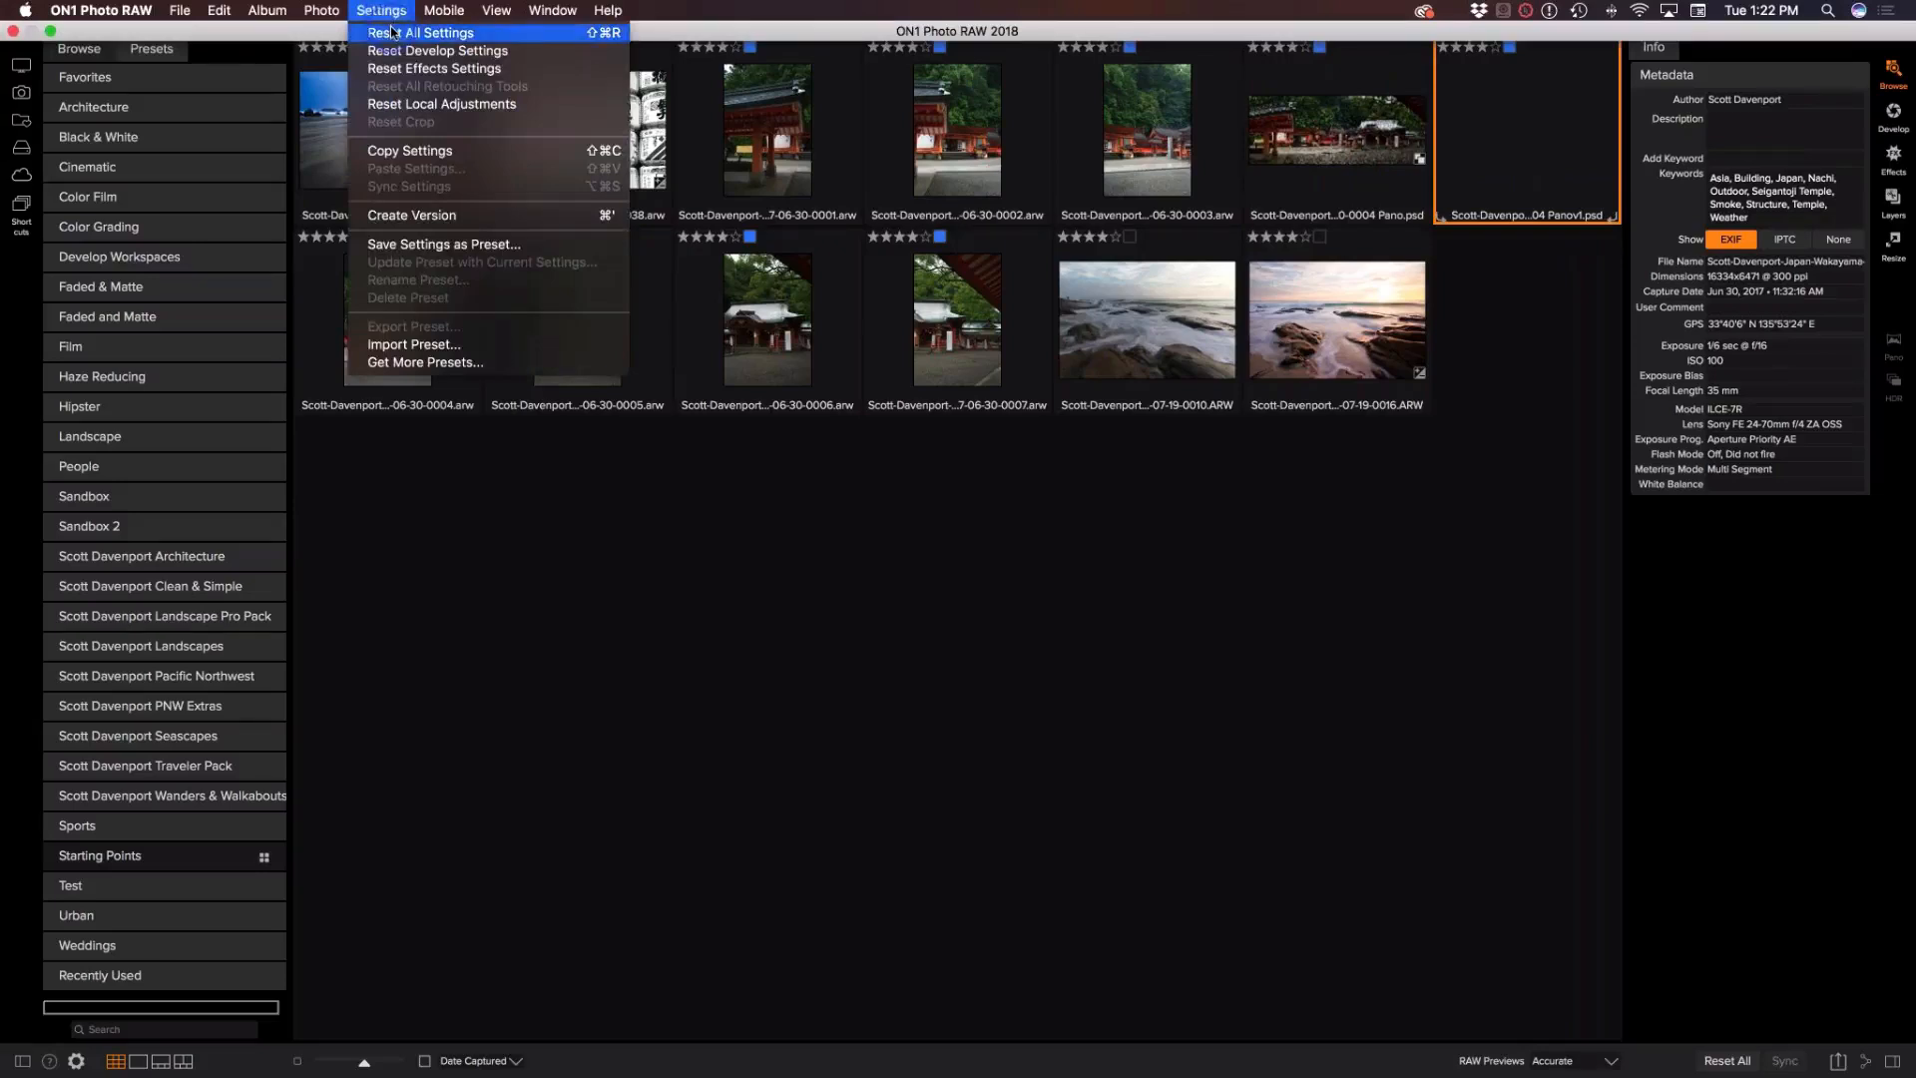
click(390, 31)
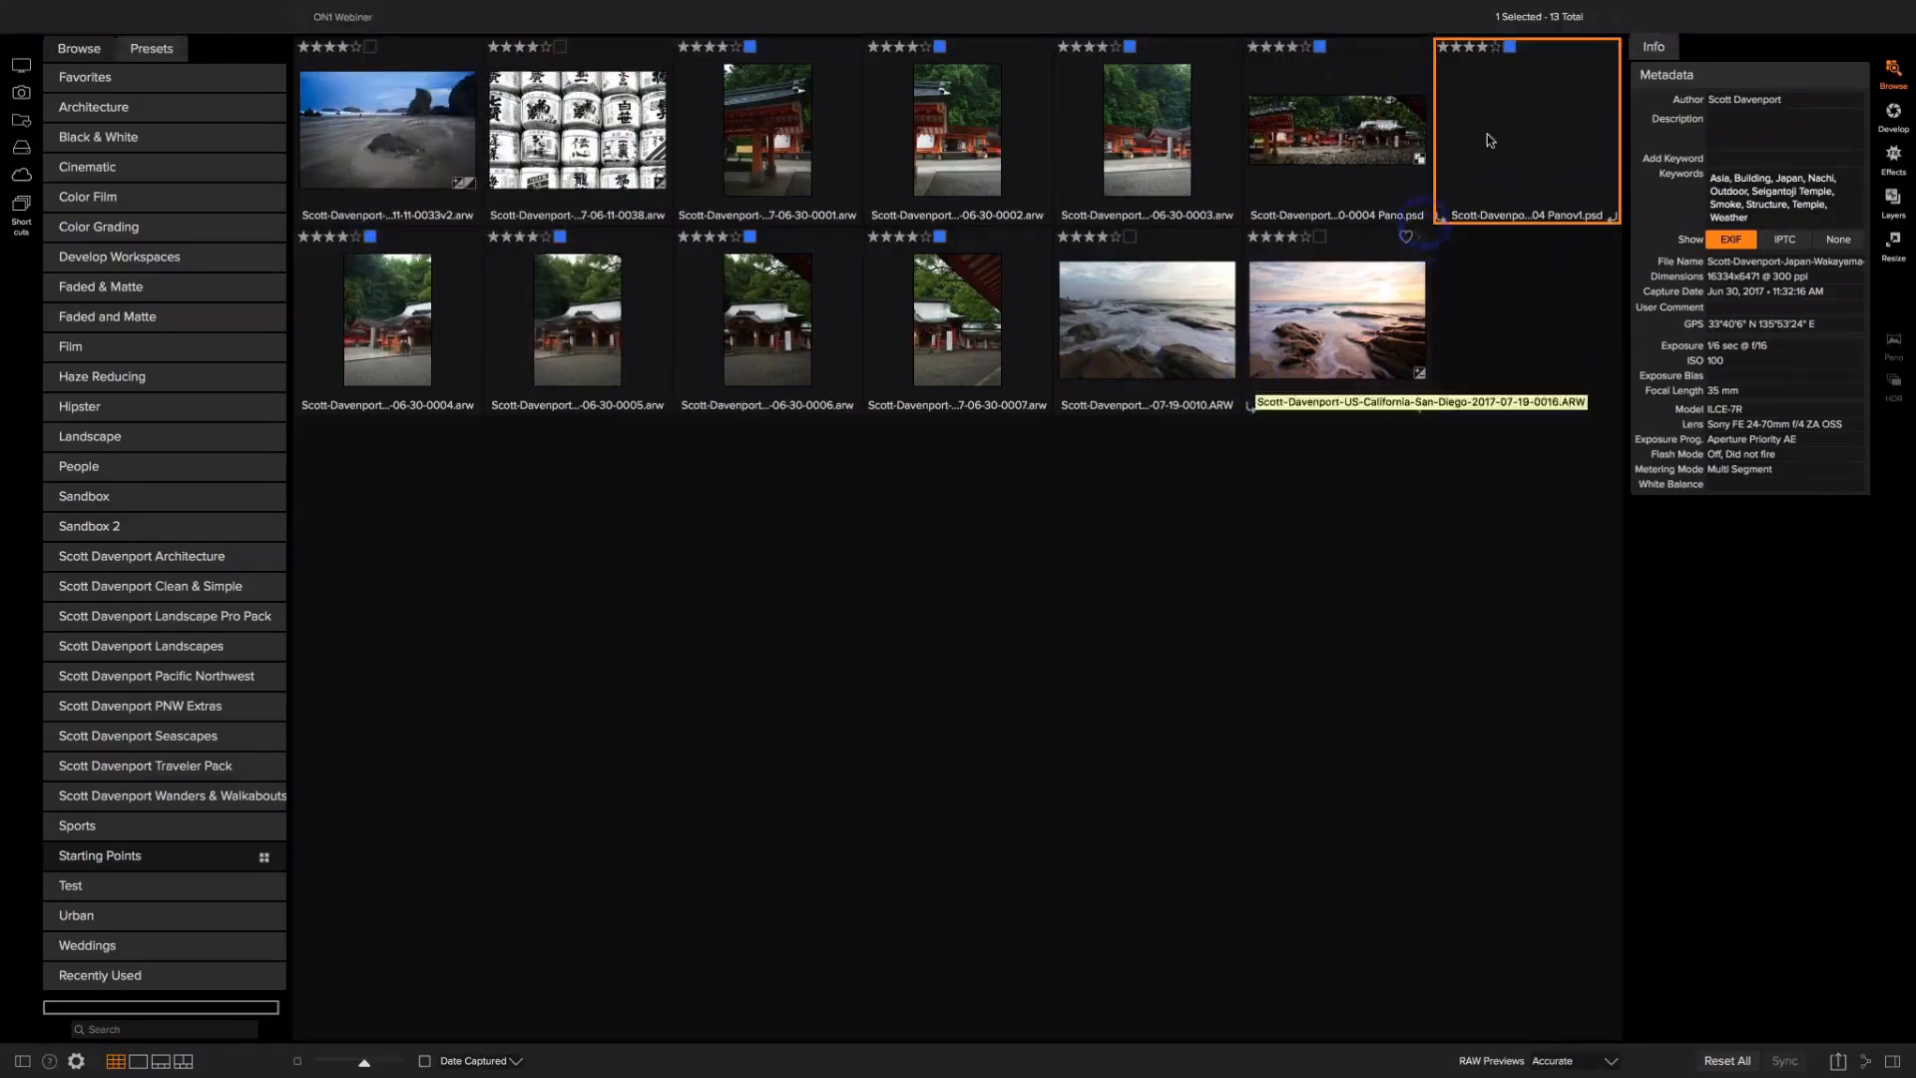
click(1893, 114)
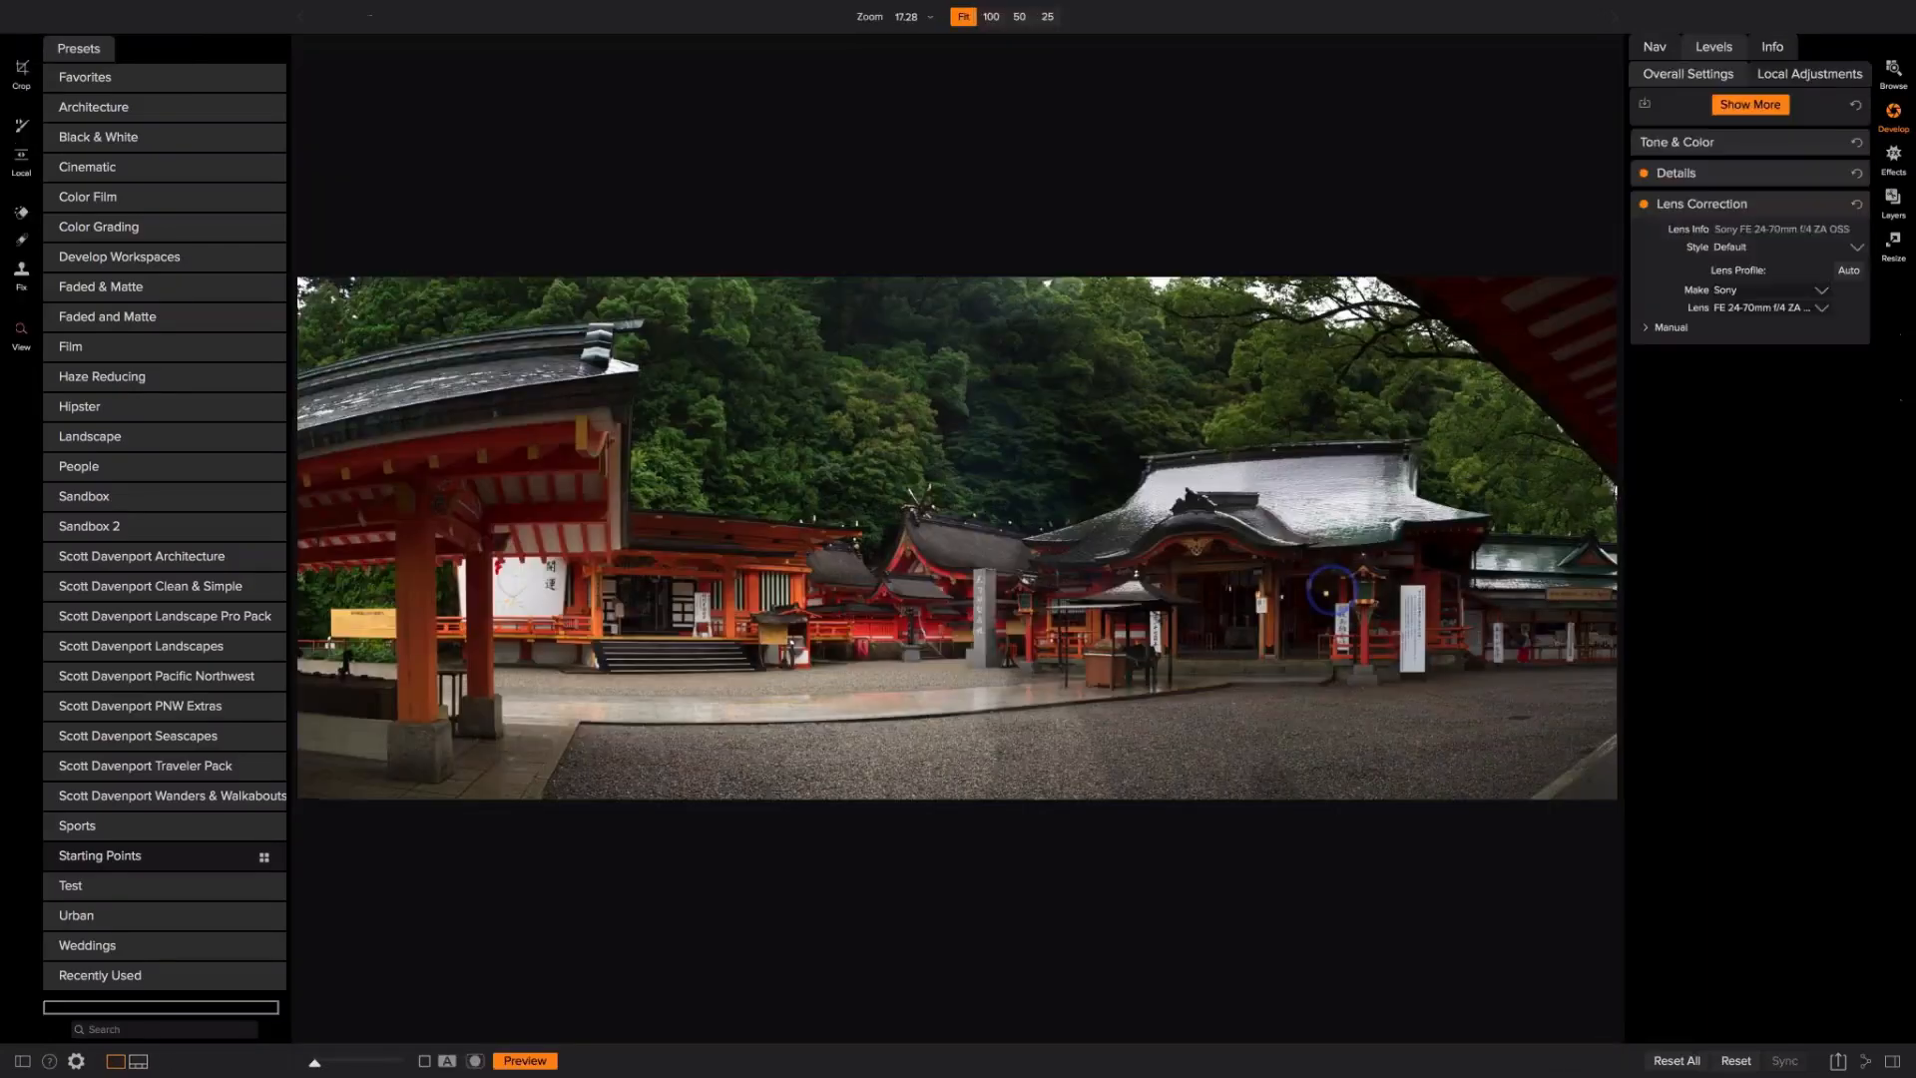
Step: Examine the panorama's file info and its histogram, and collapse the histogram
click(1761, 47)
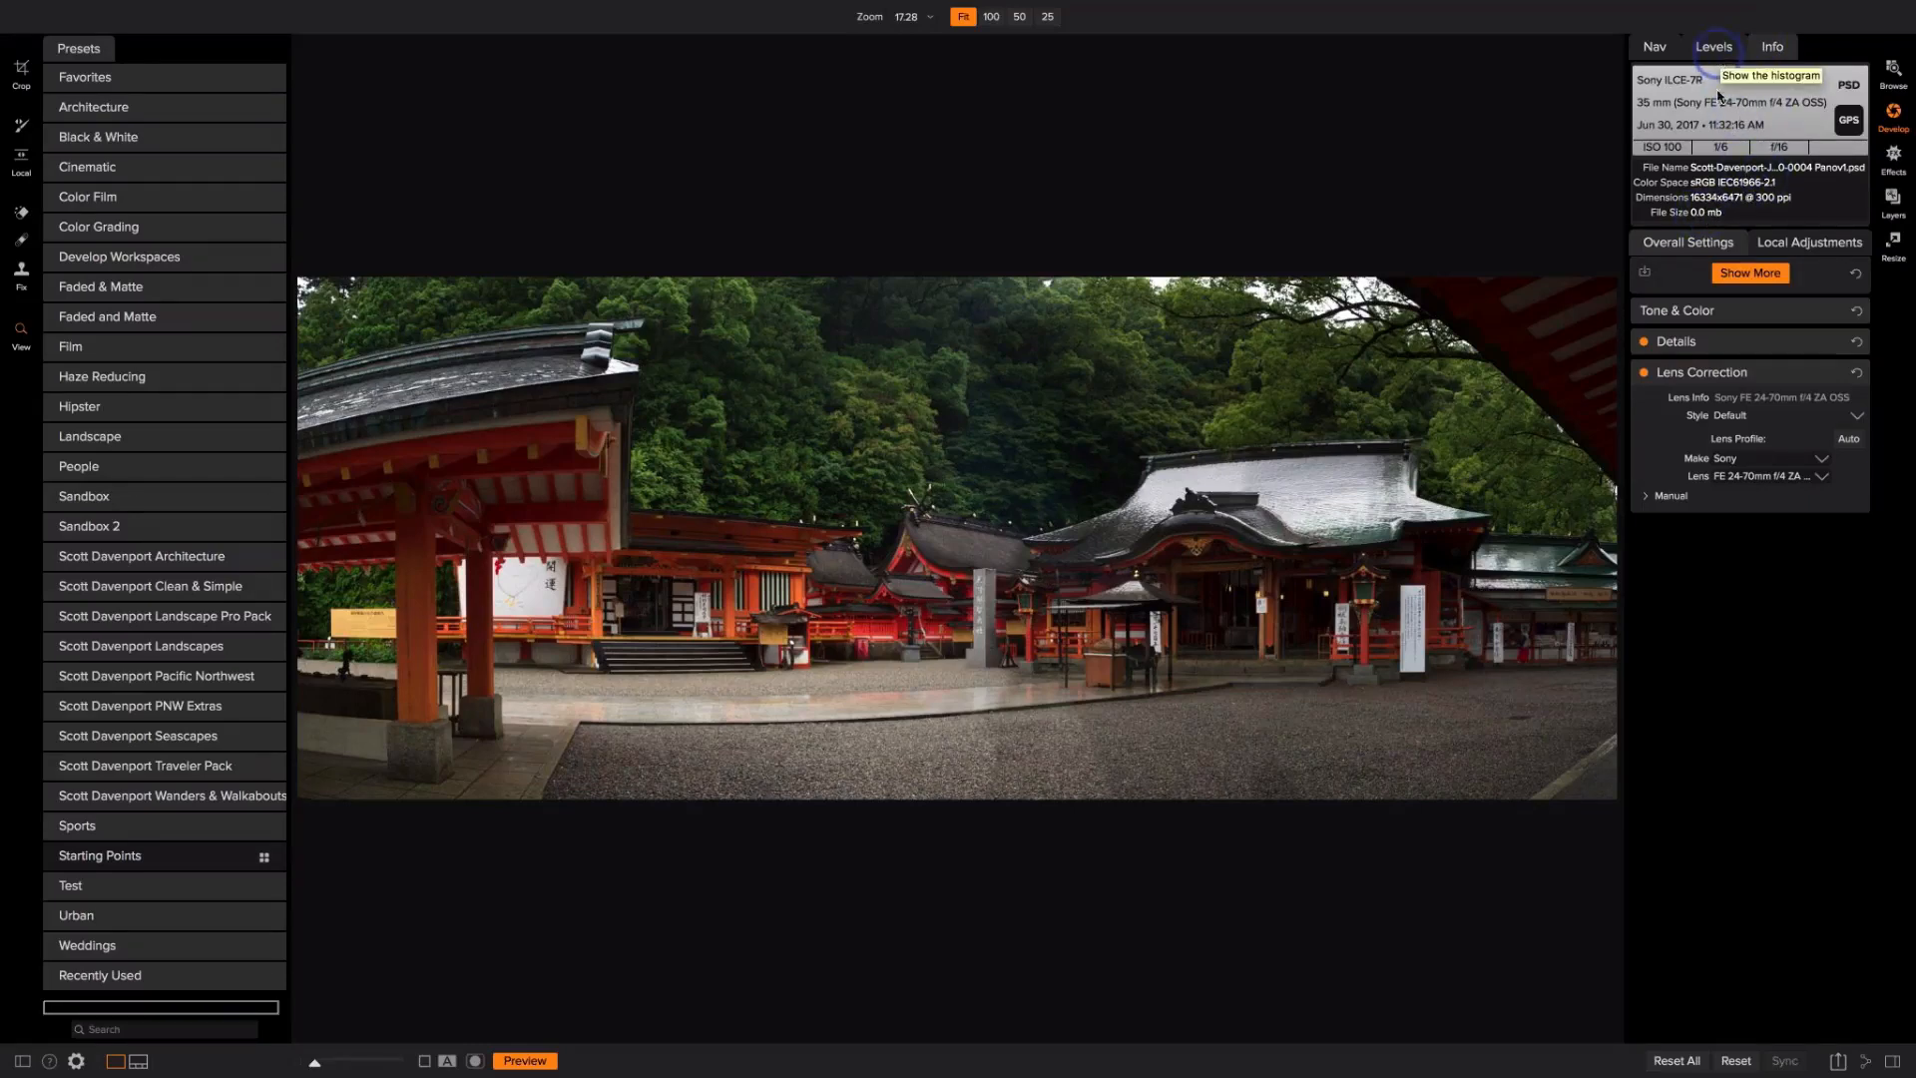
click(1723, 48)
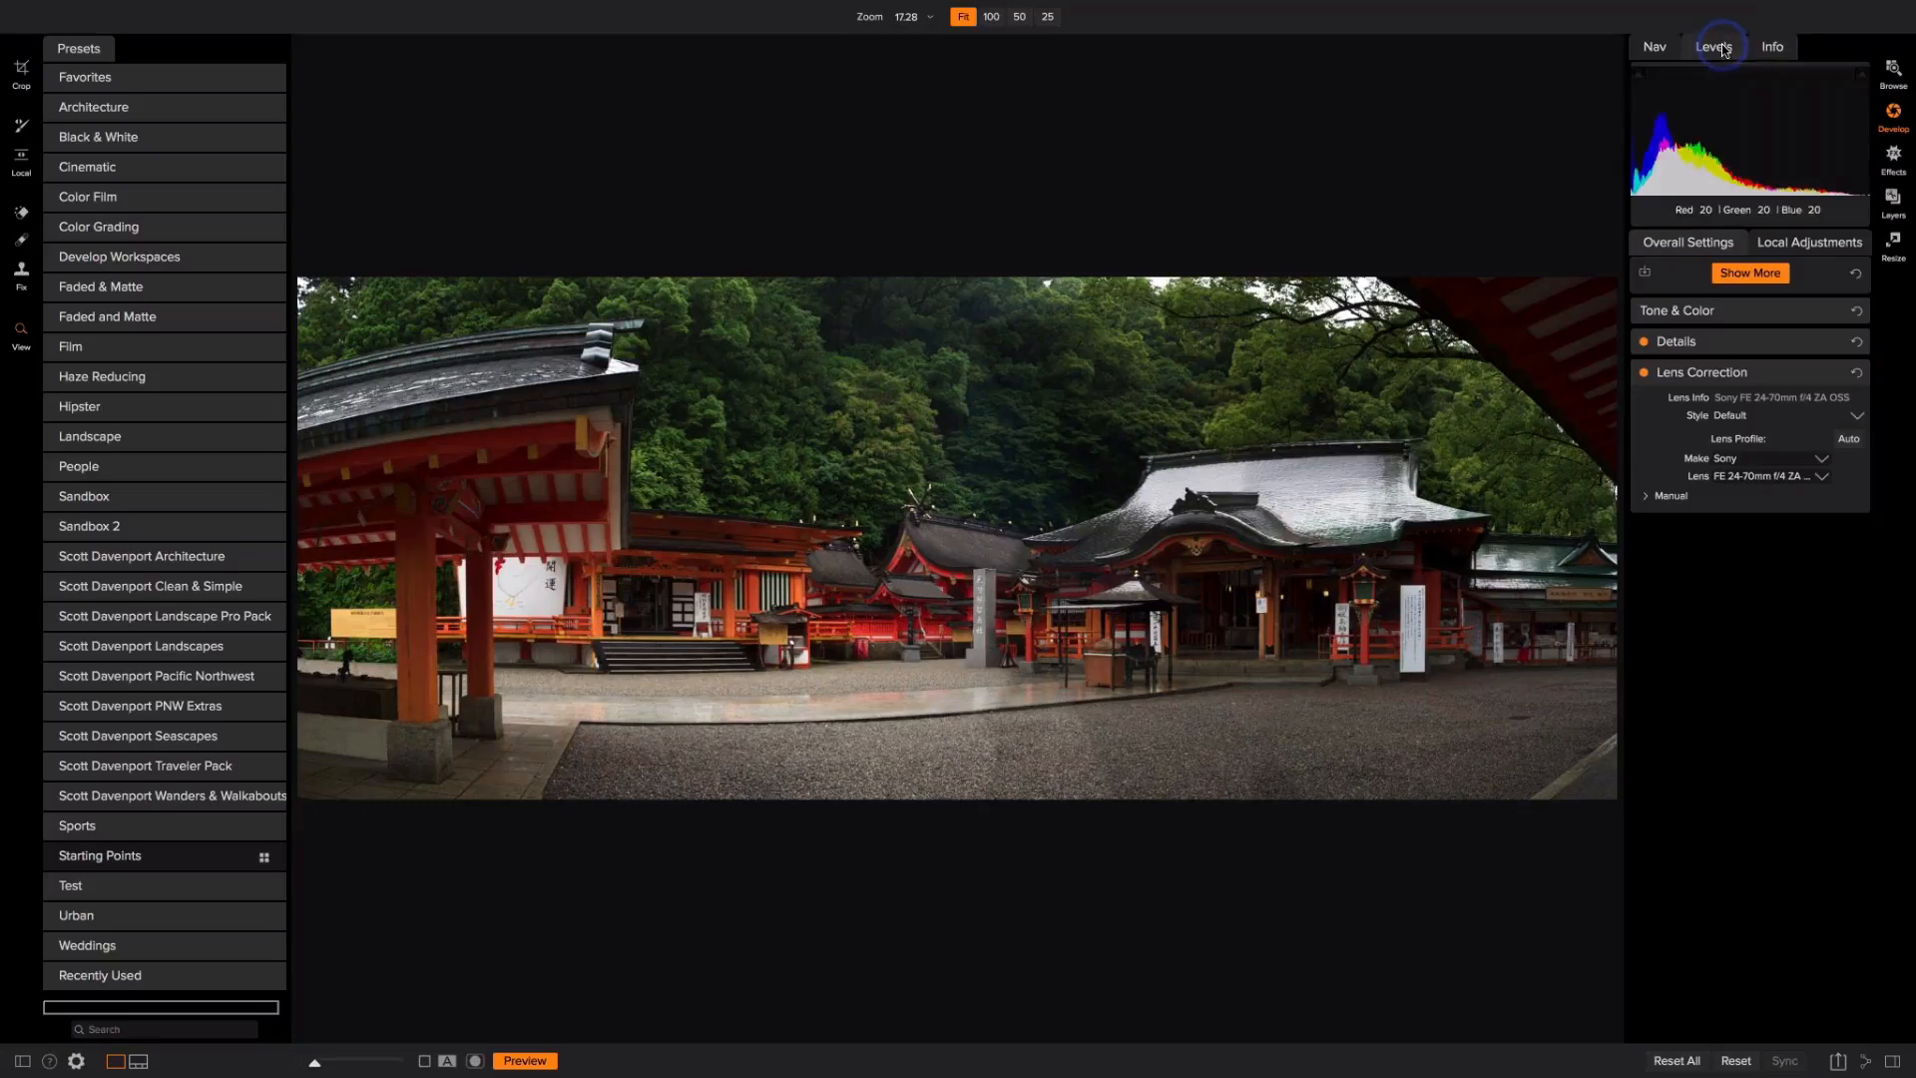
click(1721, 46)
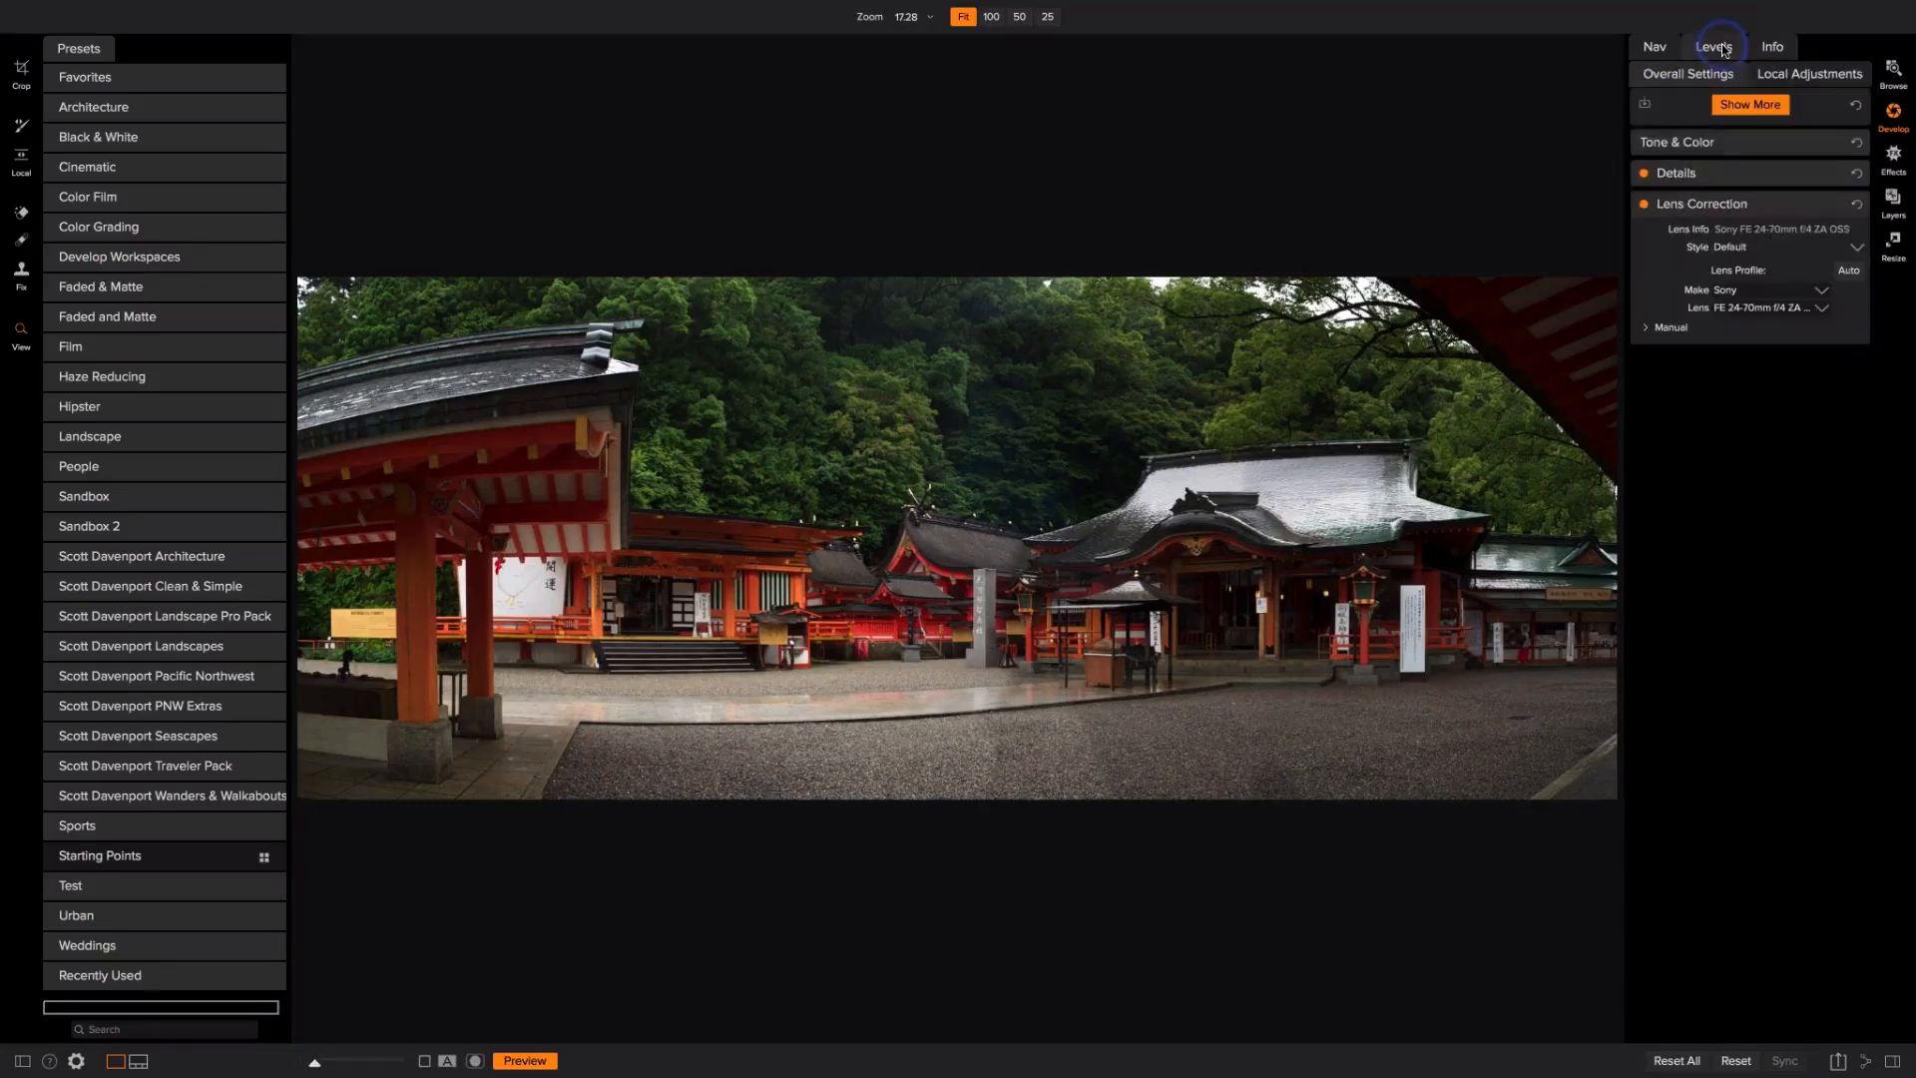
Step: In Tone & Color, set Highlights to -25 and Blacks to -9, and apply the automatic color correction
click(1713, 146)
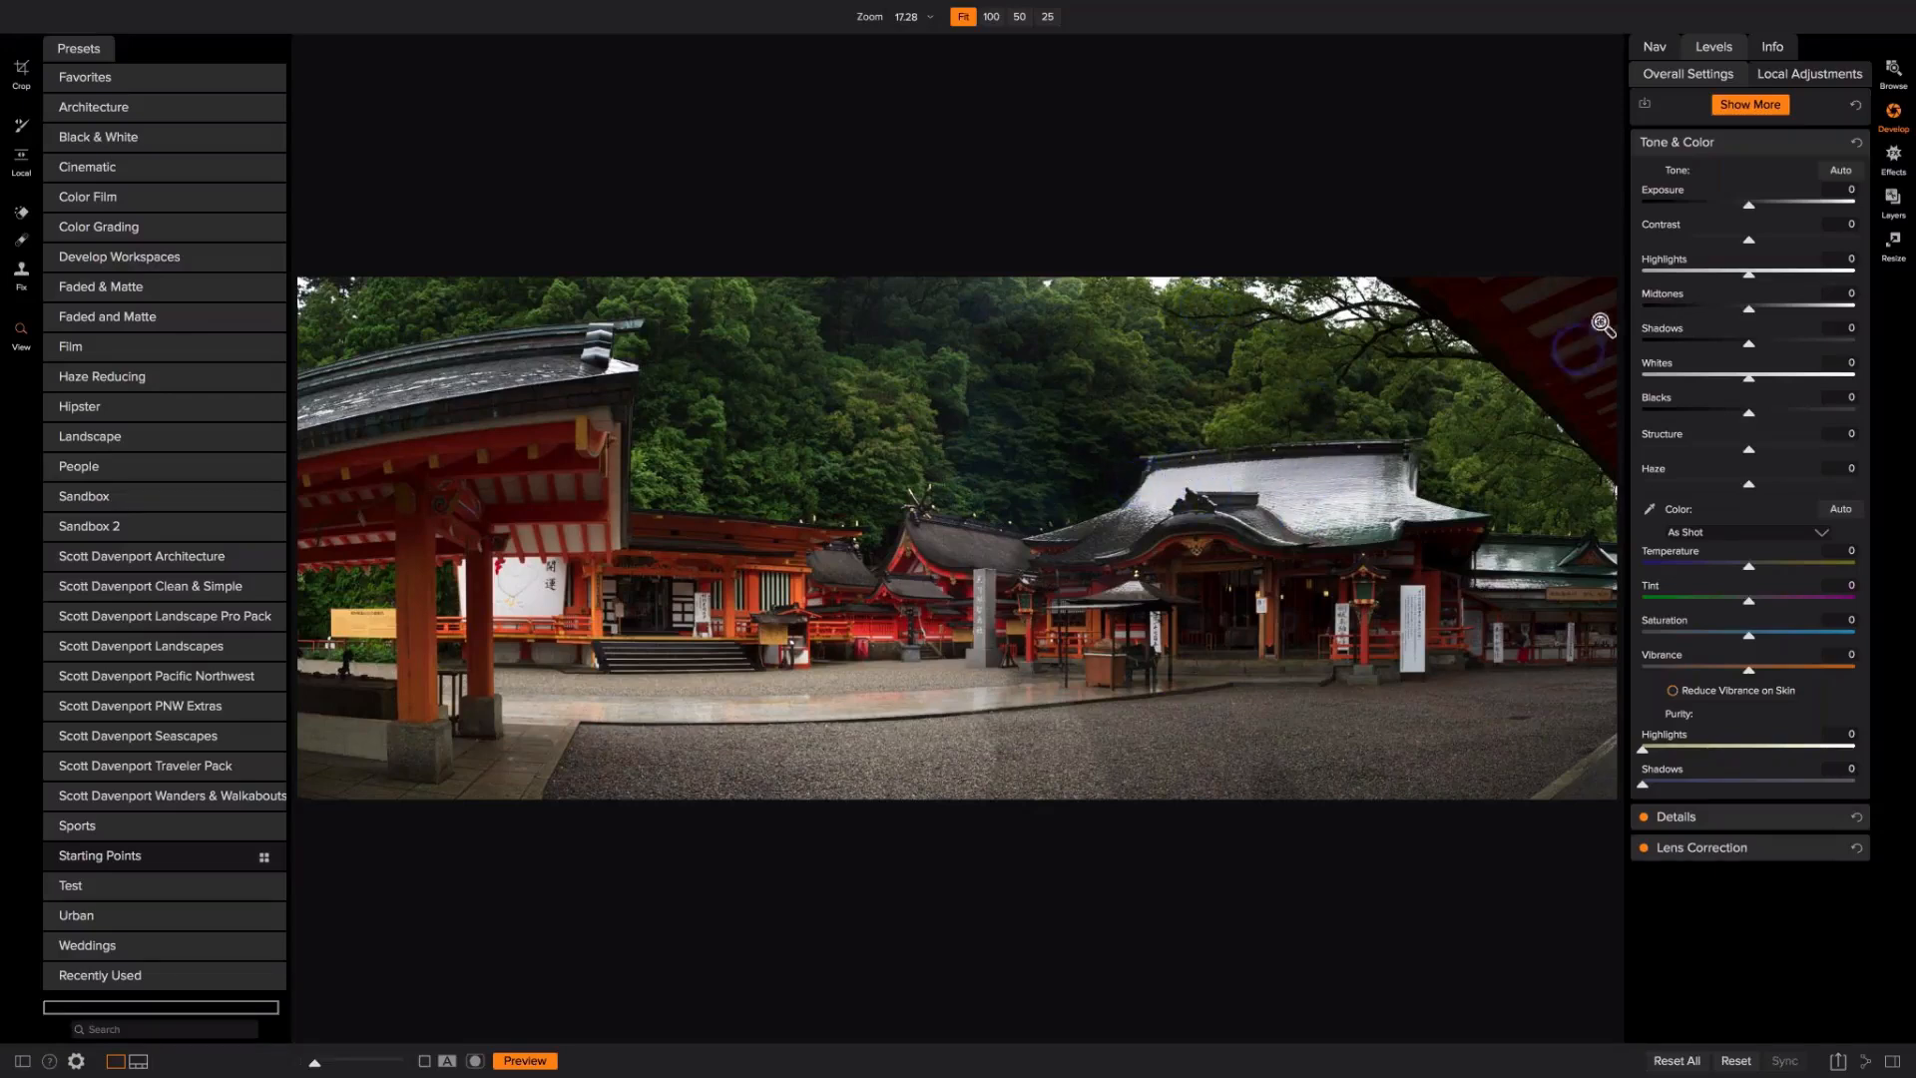
drag(1748, 274, 1722, 280)
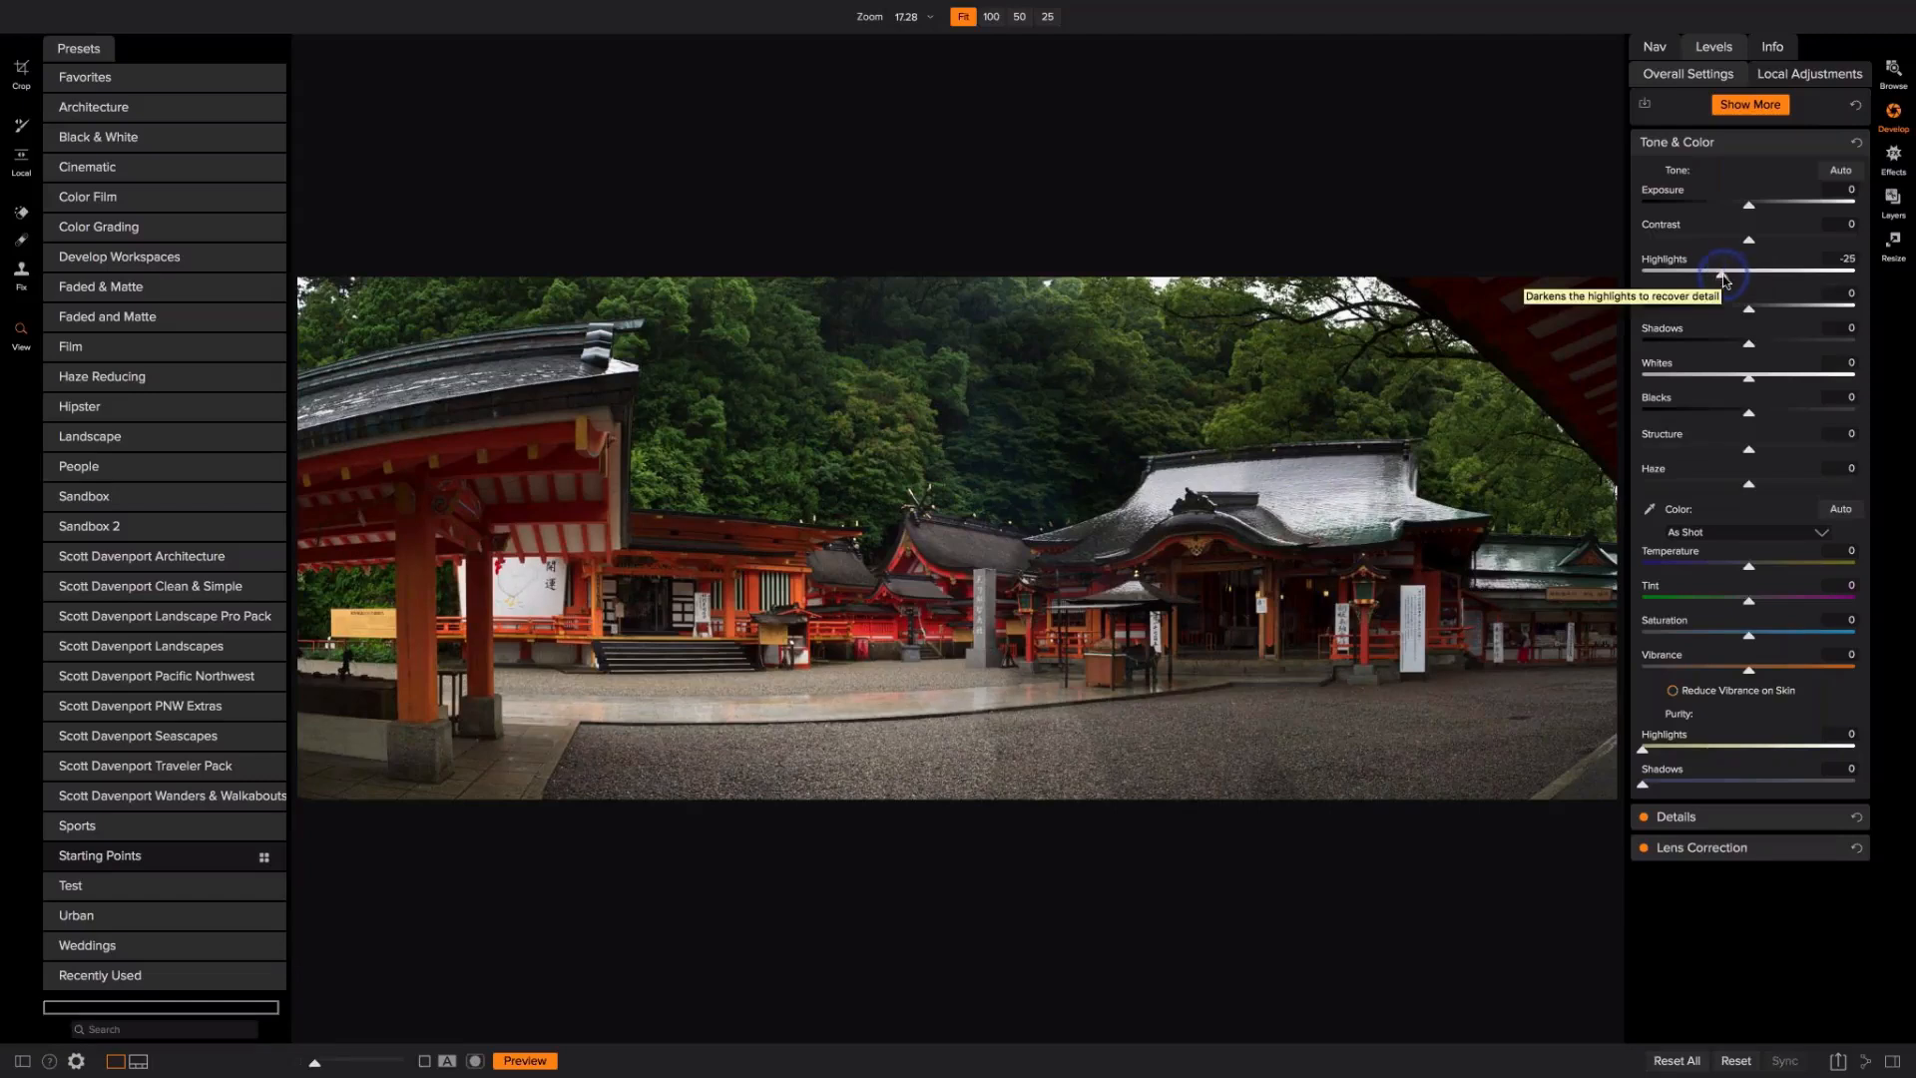
click(1749, 416)
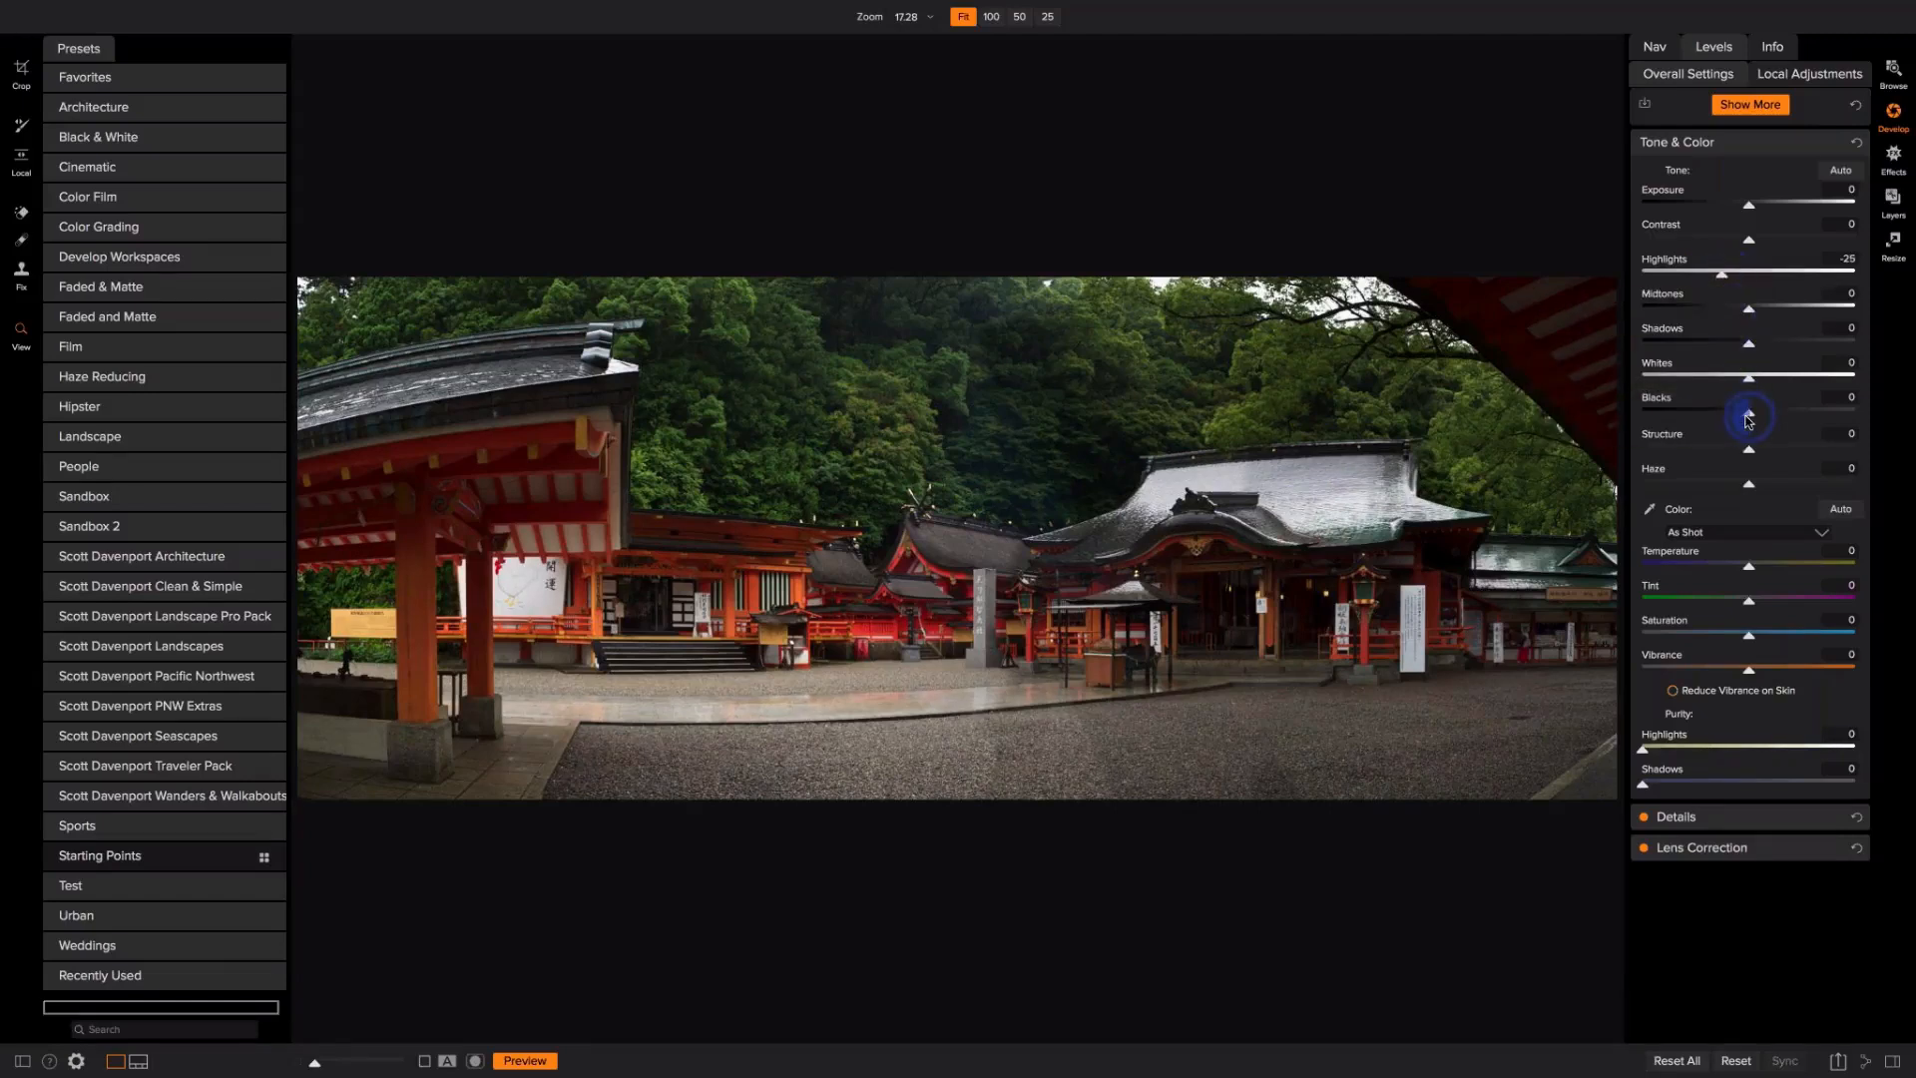
drag(1749, 420, 1738, 417)
drag(1749, 569, 1749, 570)
click(1841, 510)
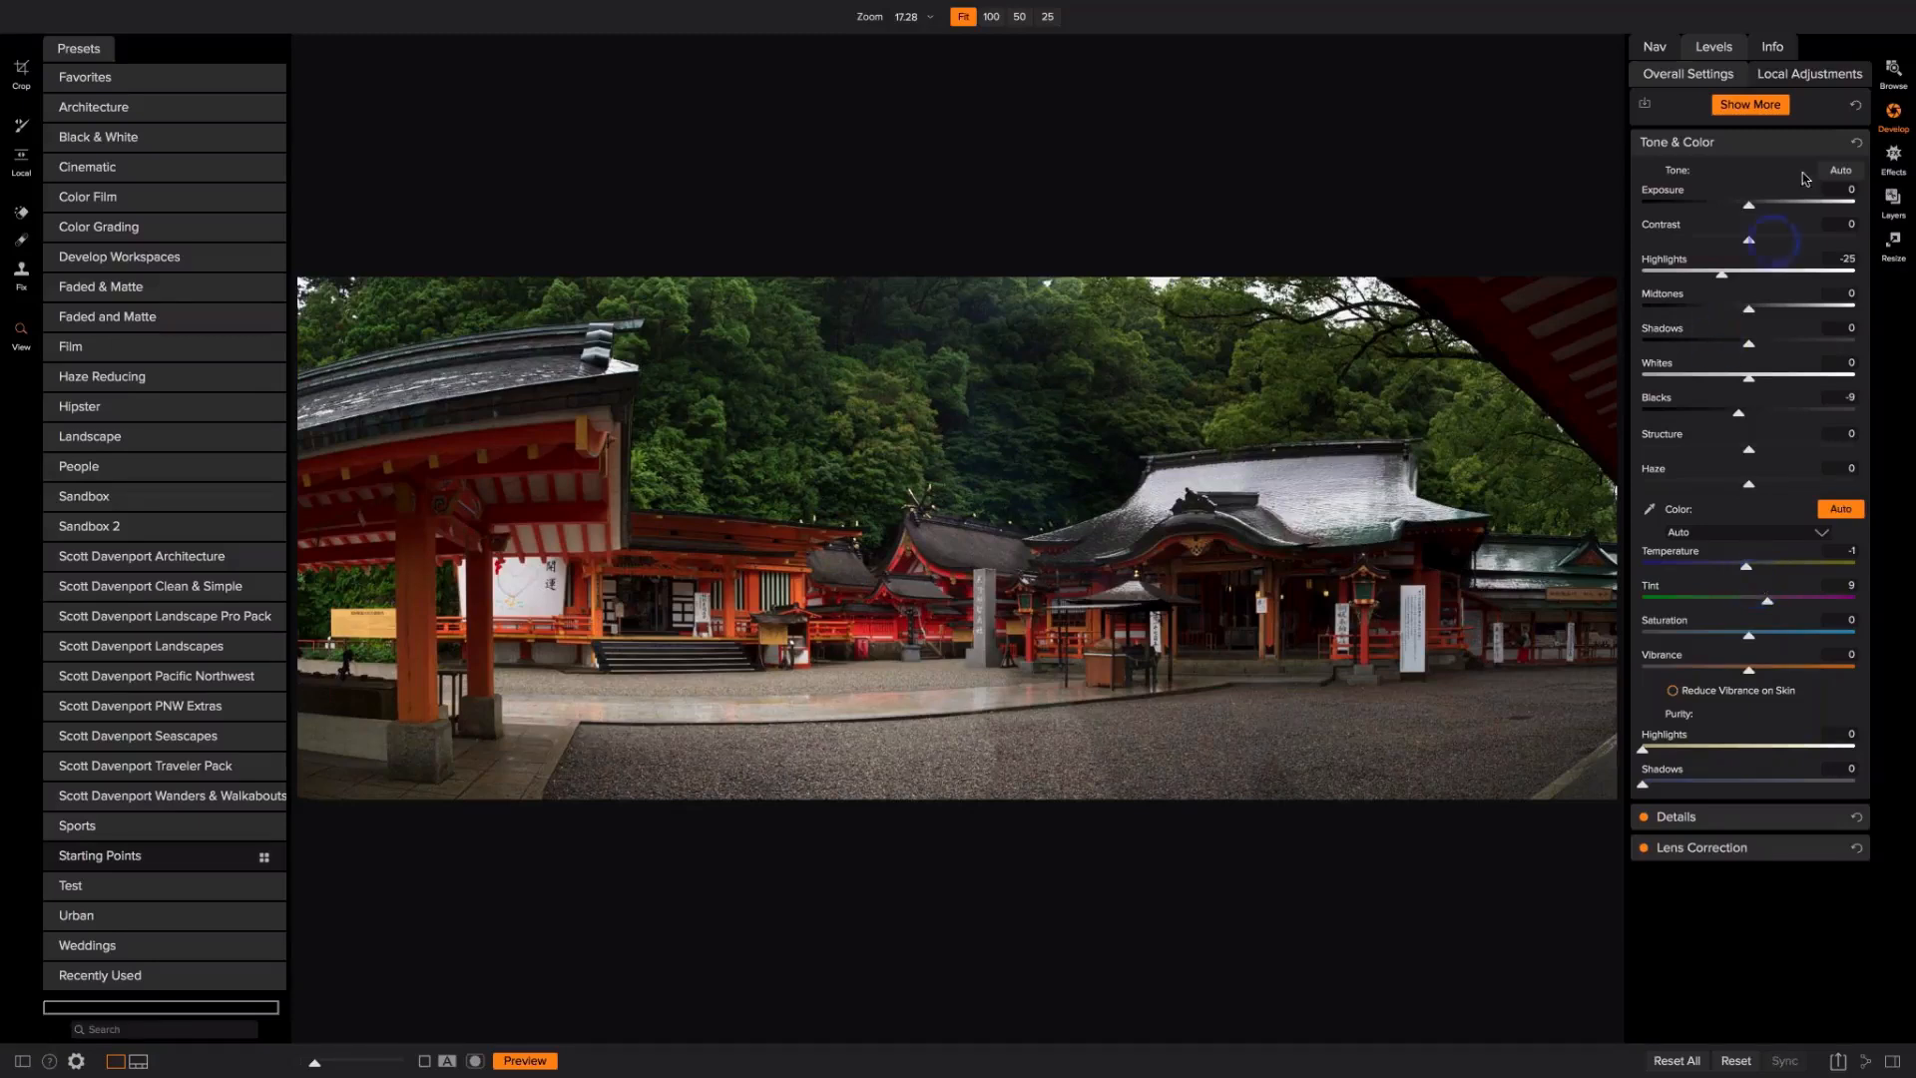
Step: Add a Dynamic Contrast filter to the panorama in Effects and compare the photo with the filter off and on
click(1893, 158)
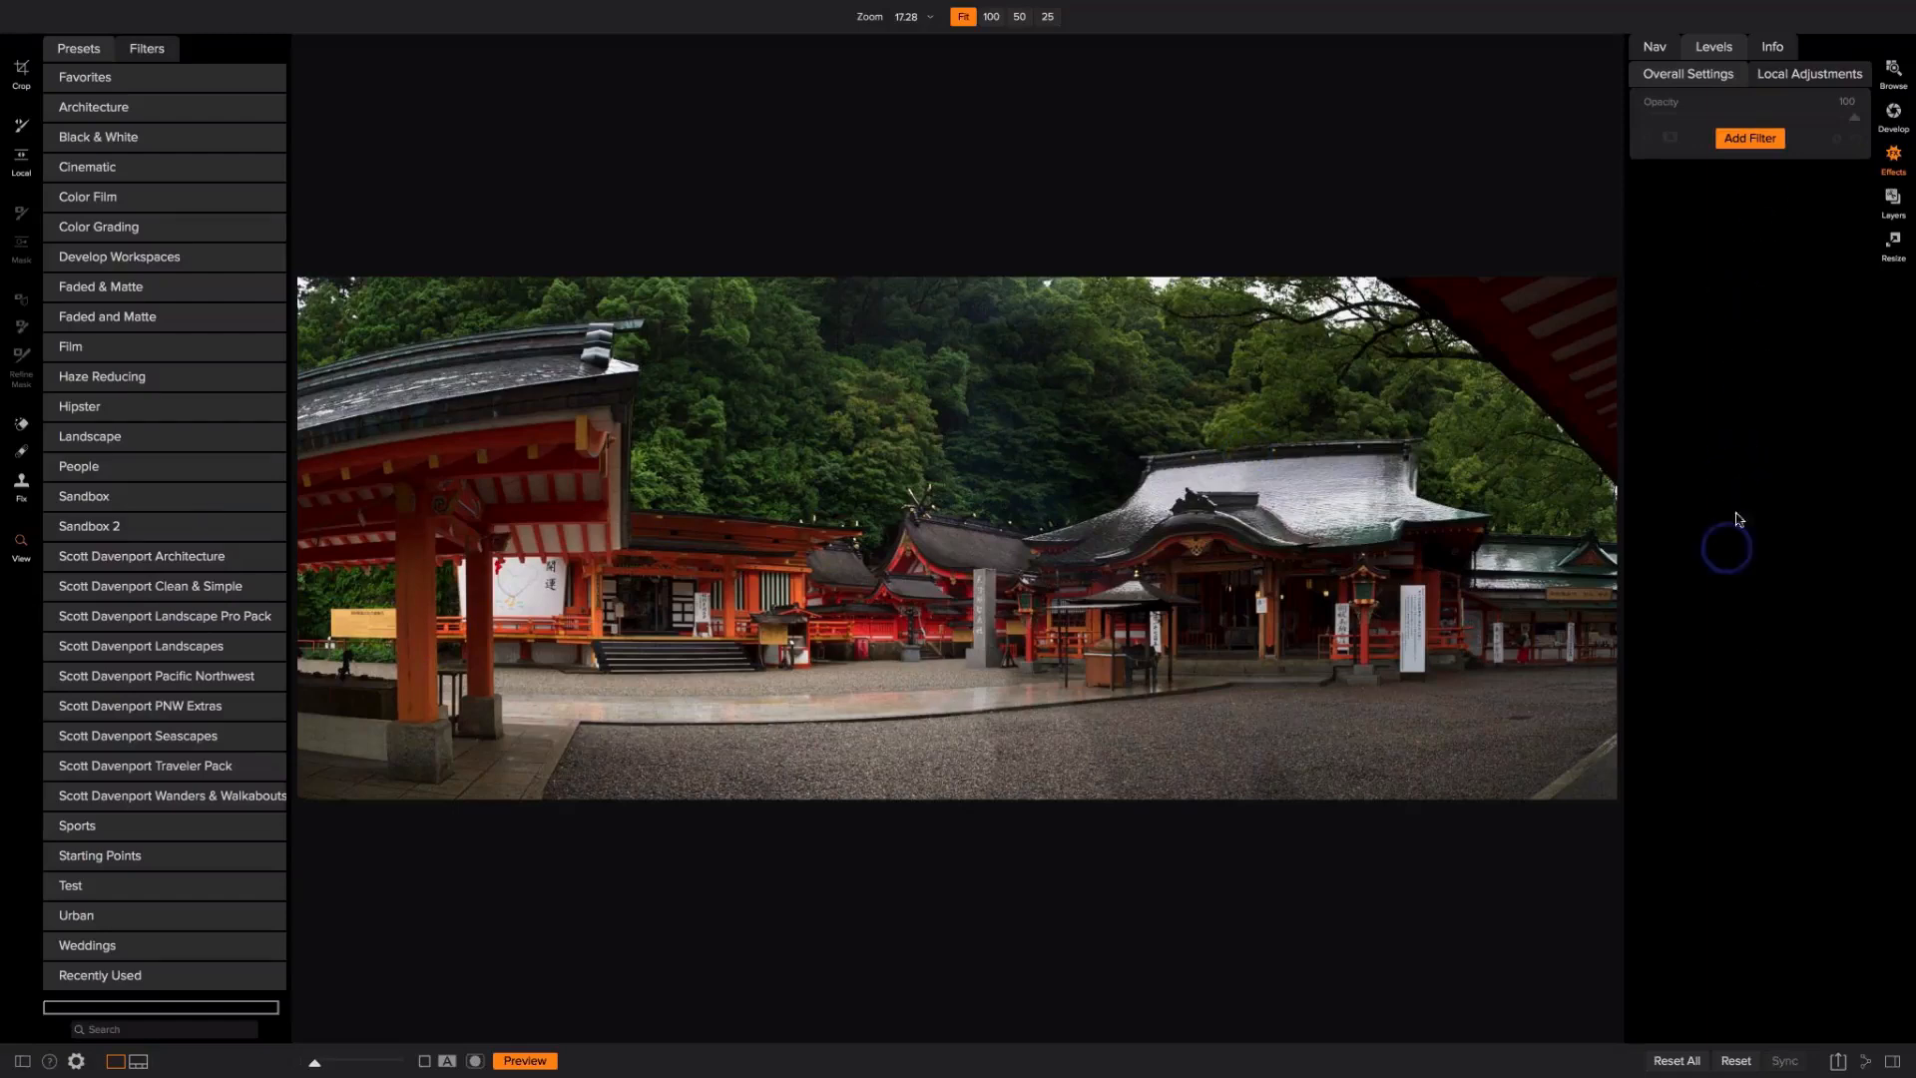
click(1744, 138)
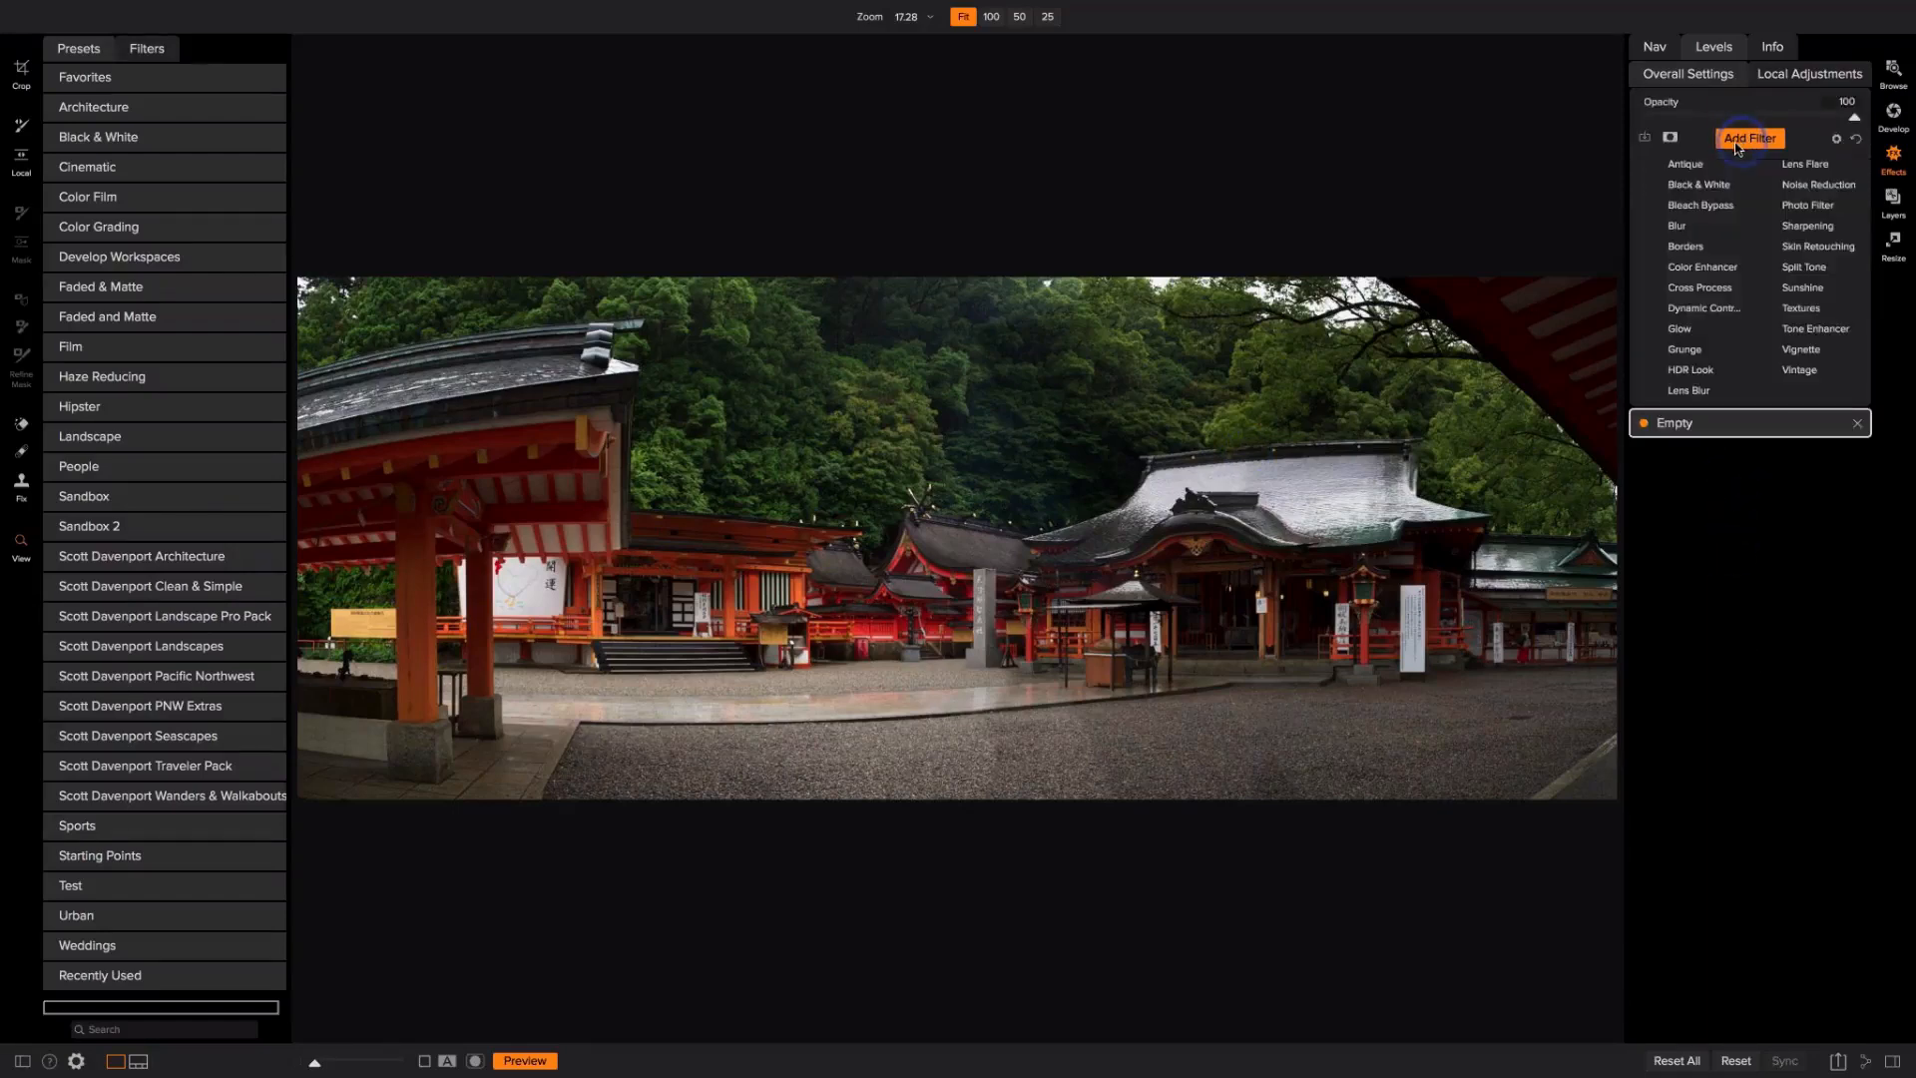
click(1700, 309)
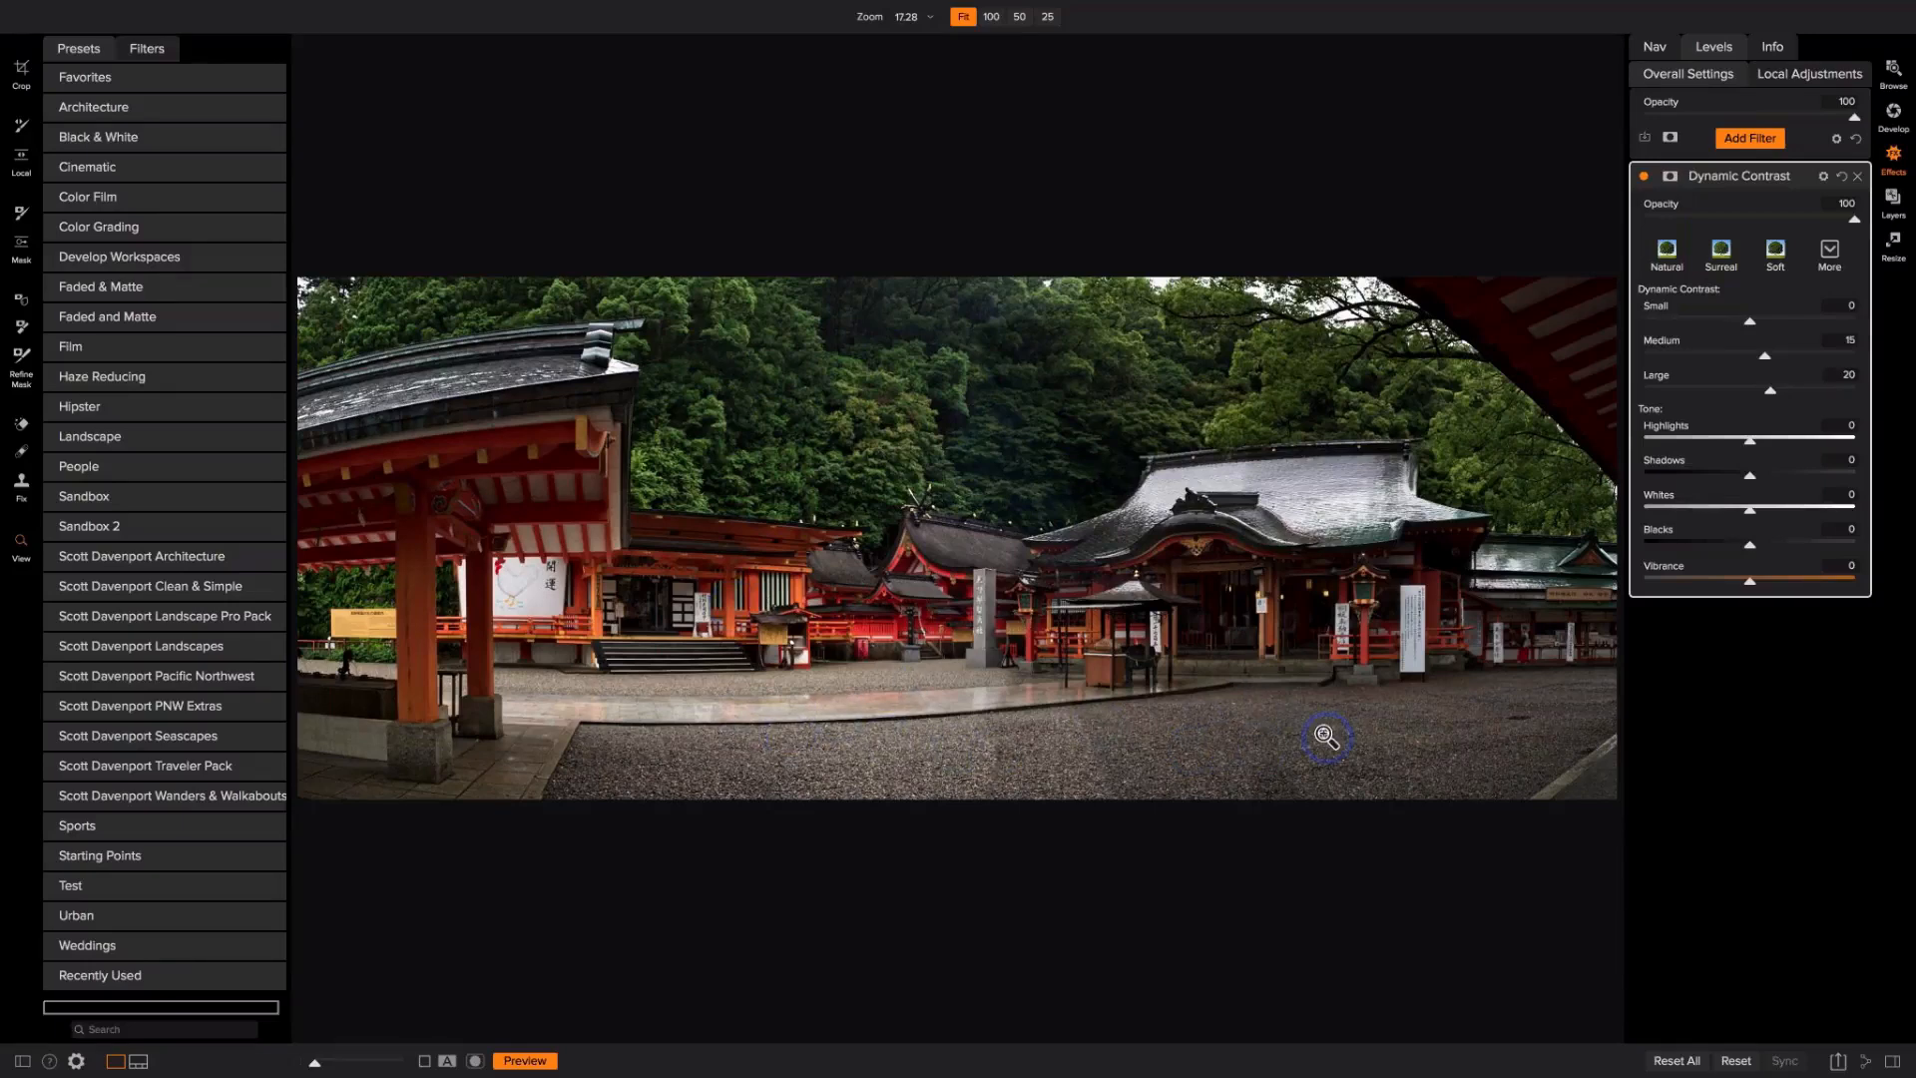
click(1644, 176)
click(1644, 176)
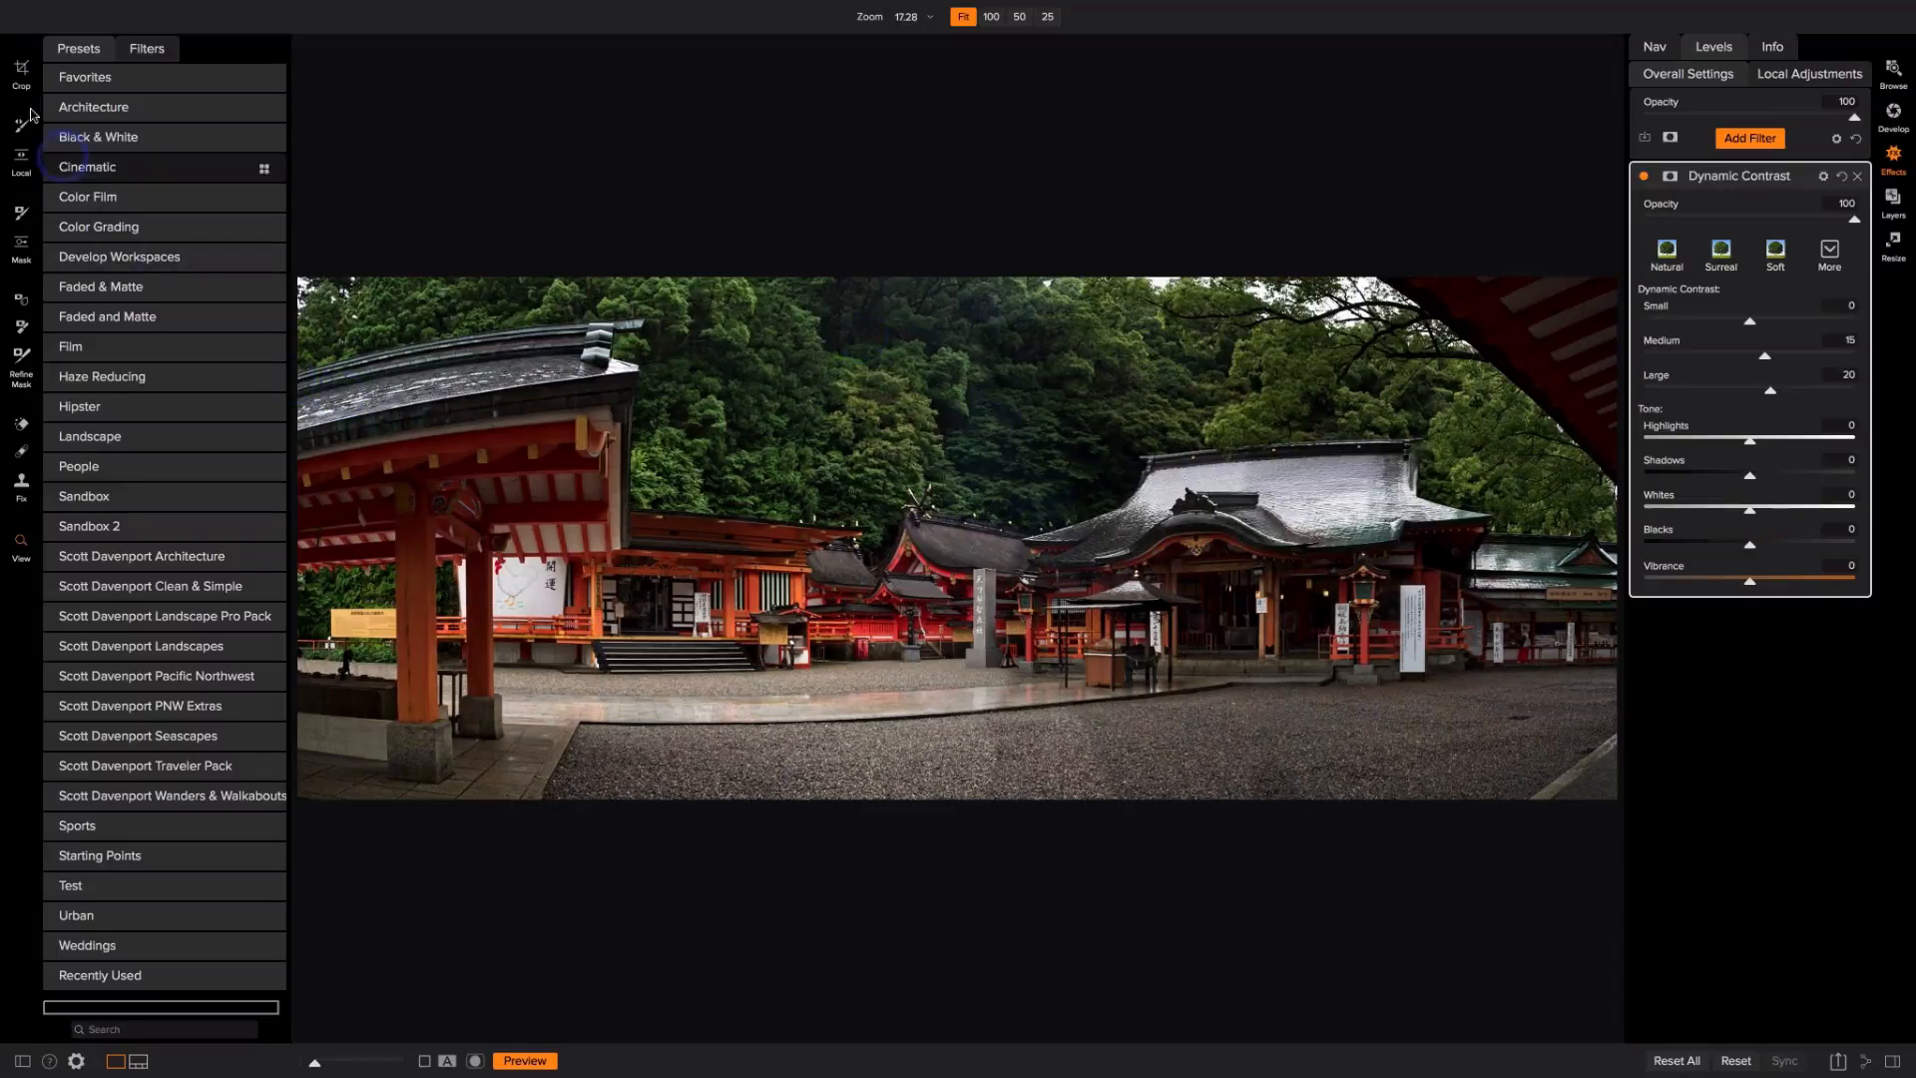
Step: Mask Dynamic Contrast off the gravel foreground with a linear gradient tilted along the courtyard edge, set mask opacity to 51, and compare the effect
click(20, 249)
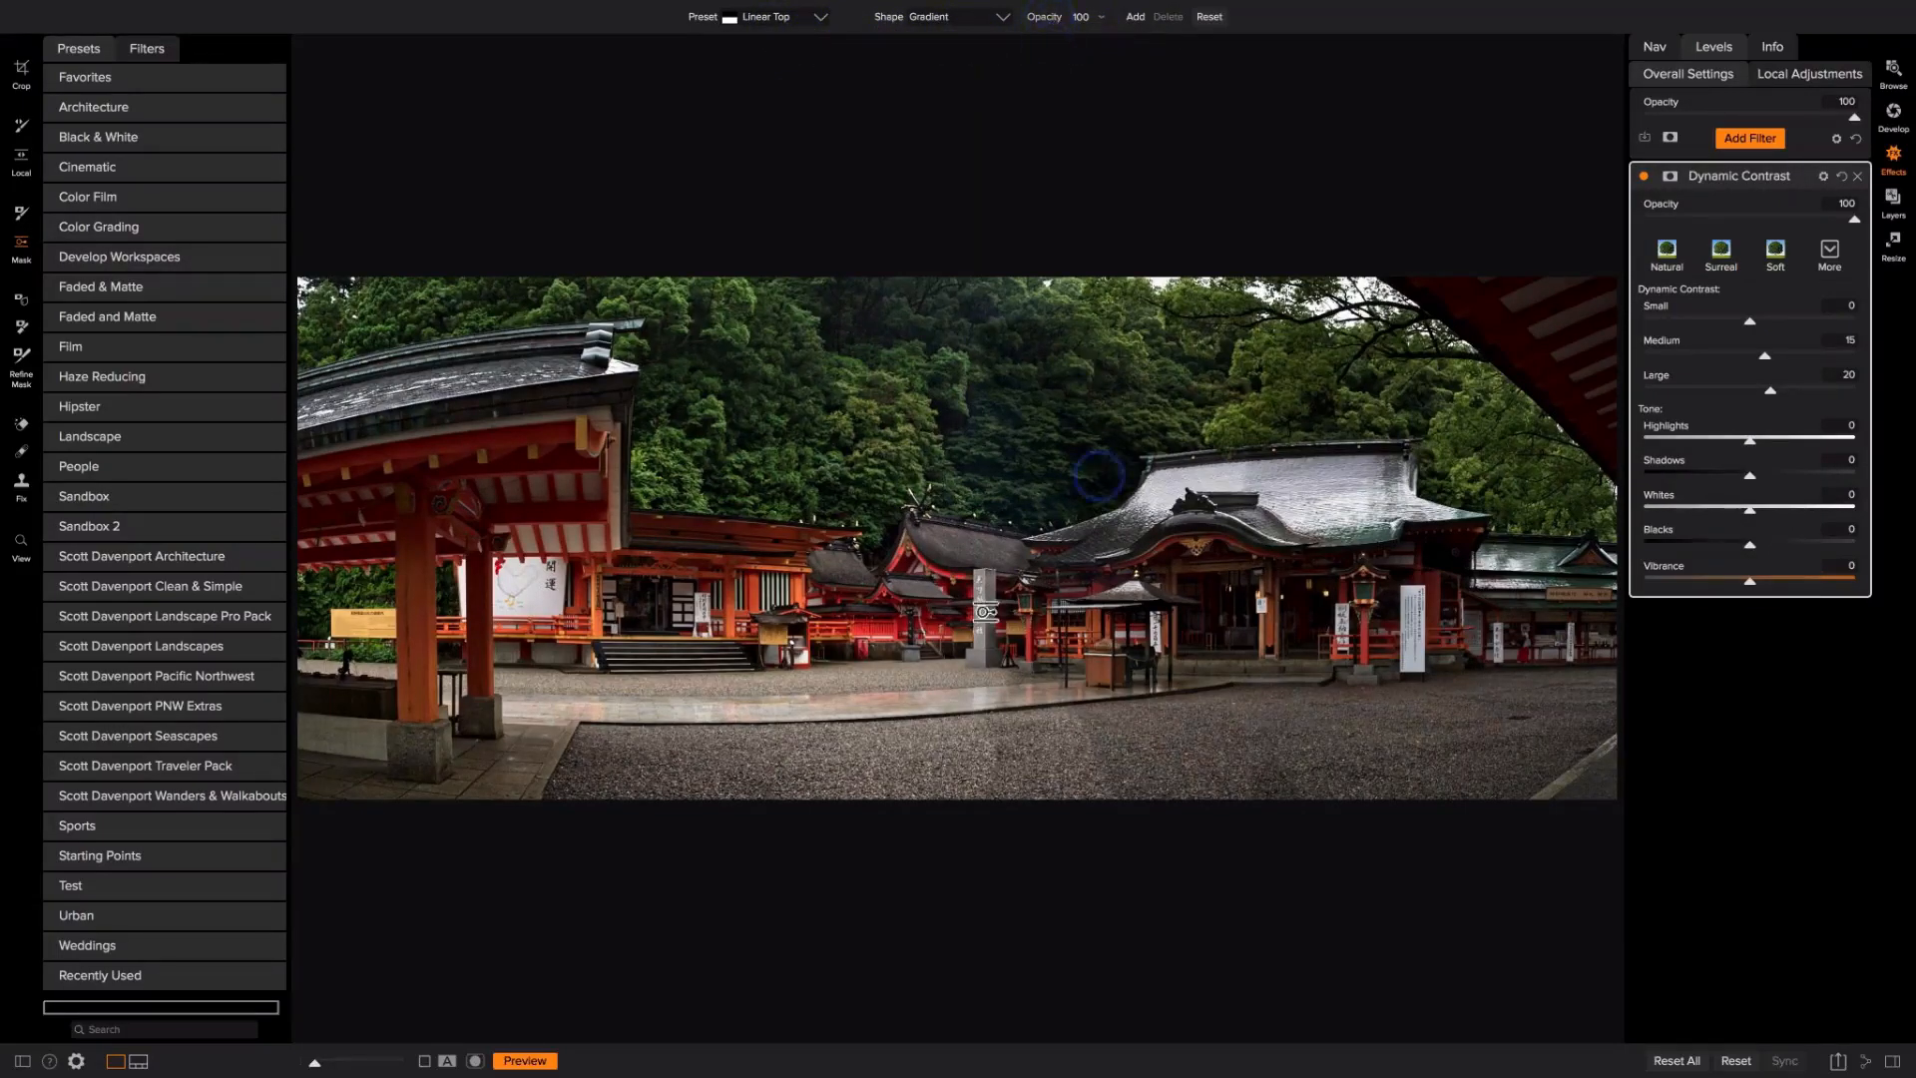
click(985, 715)
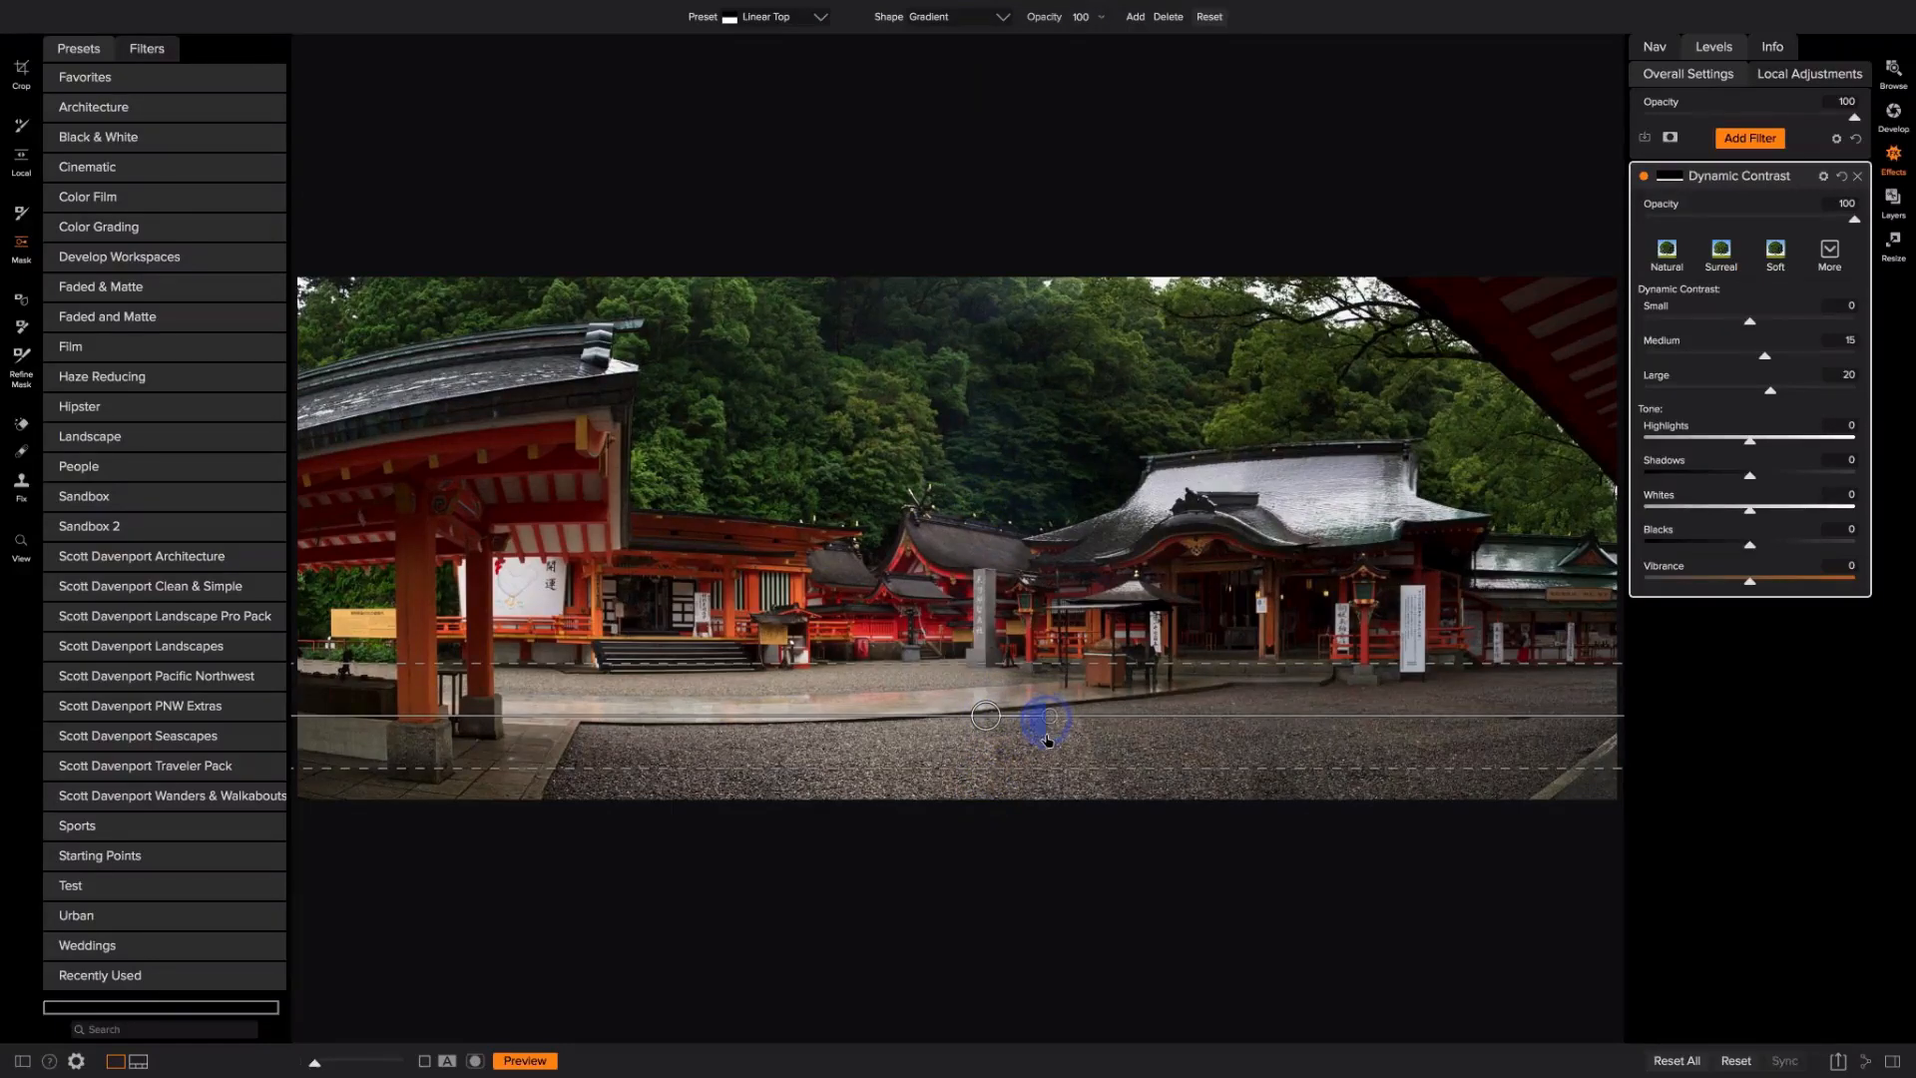
drag(1047, 719, 810, 729)
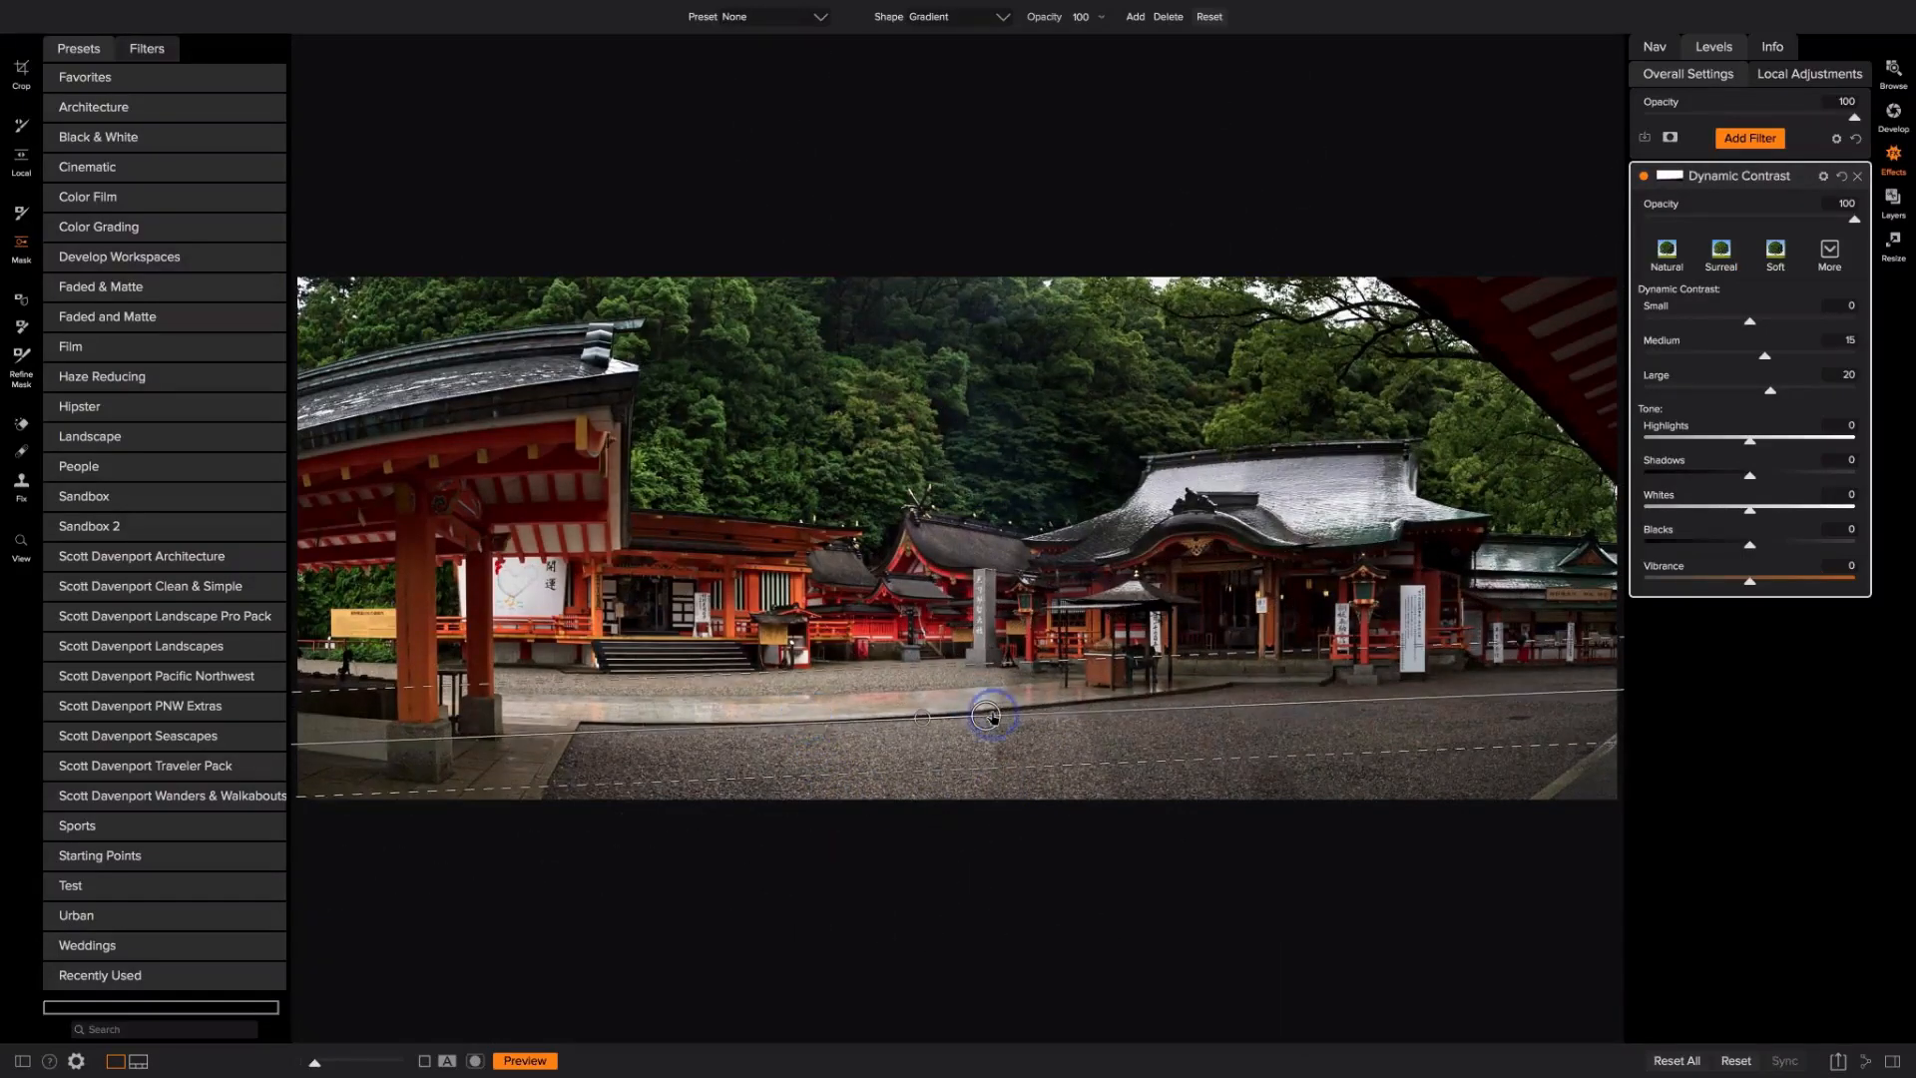
drag(986, 715, 756, 729)
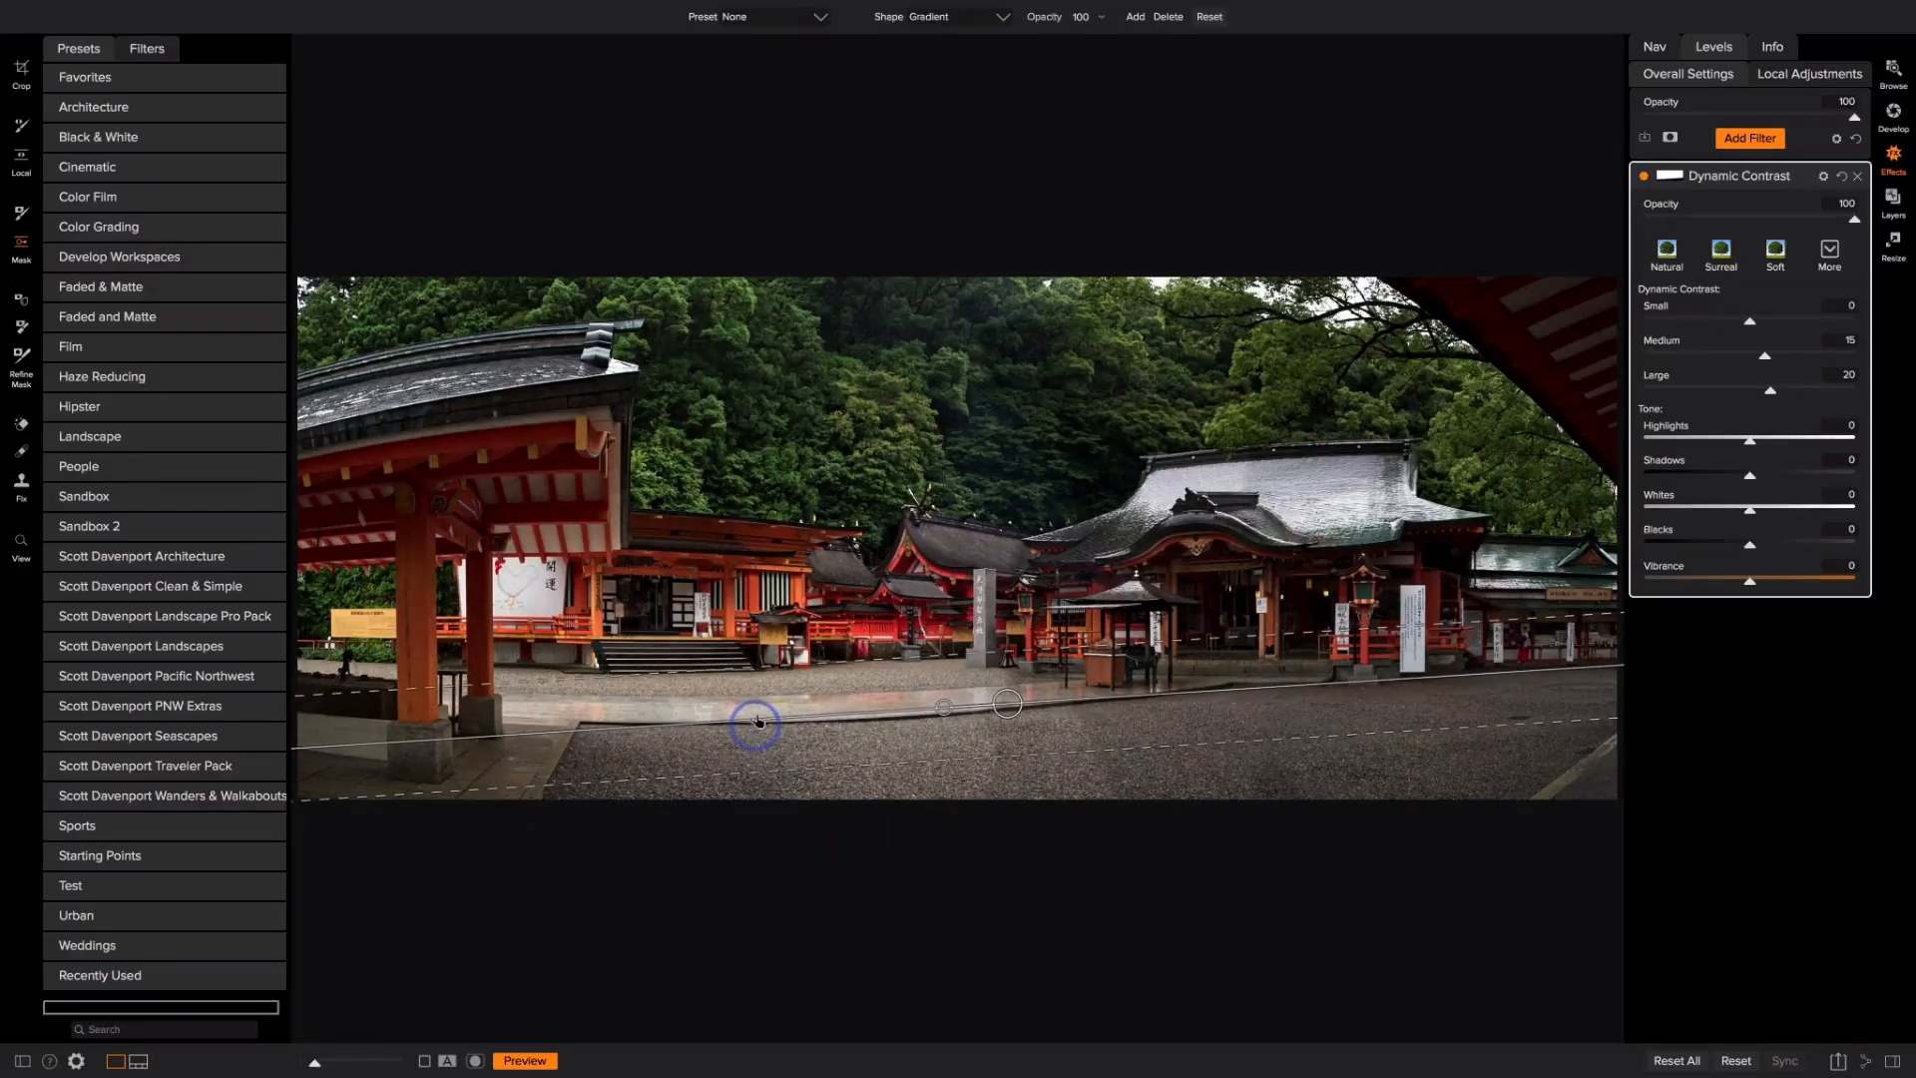
drag(1048, 24, 988, 60)
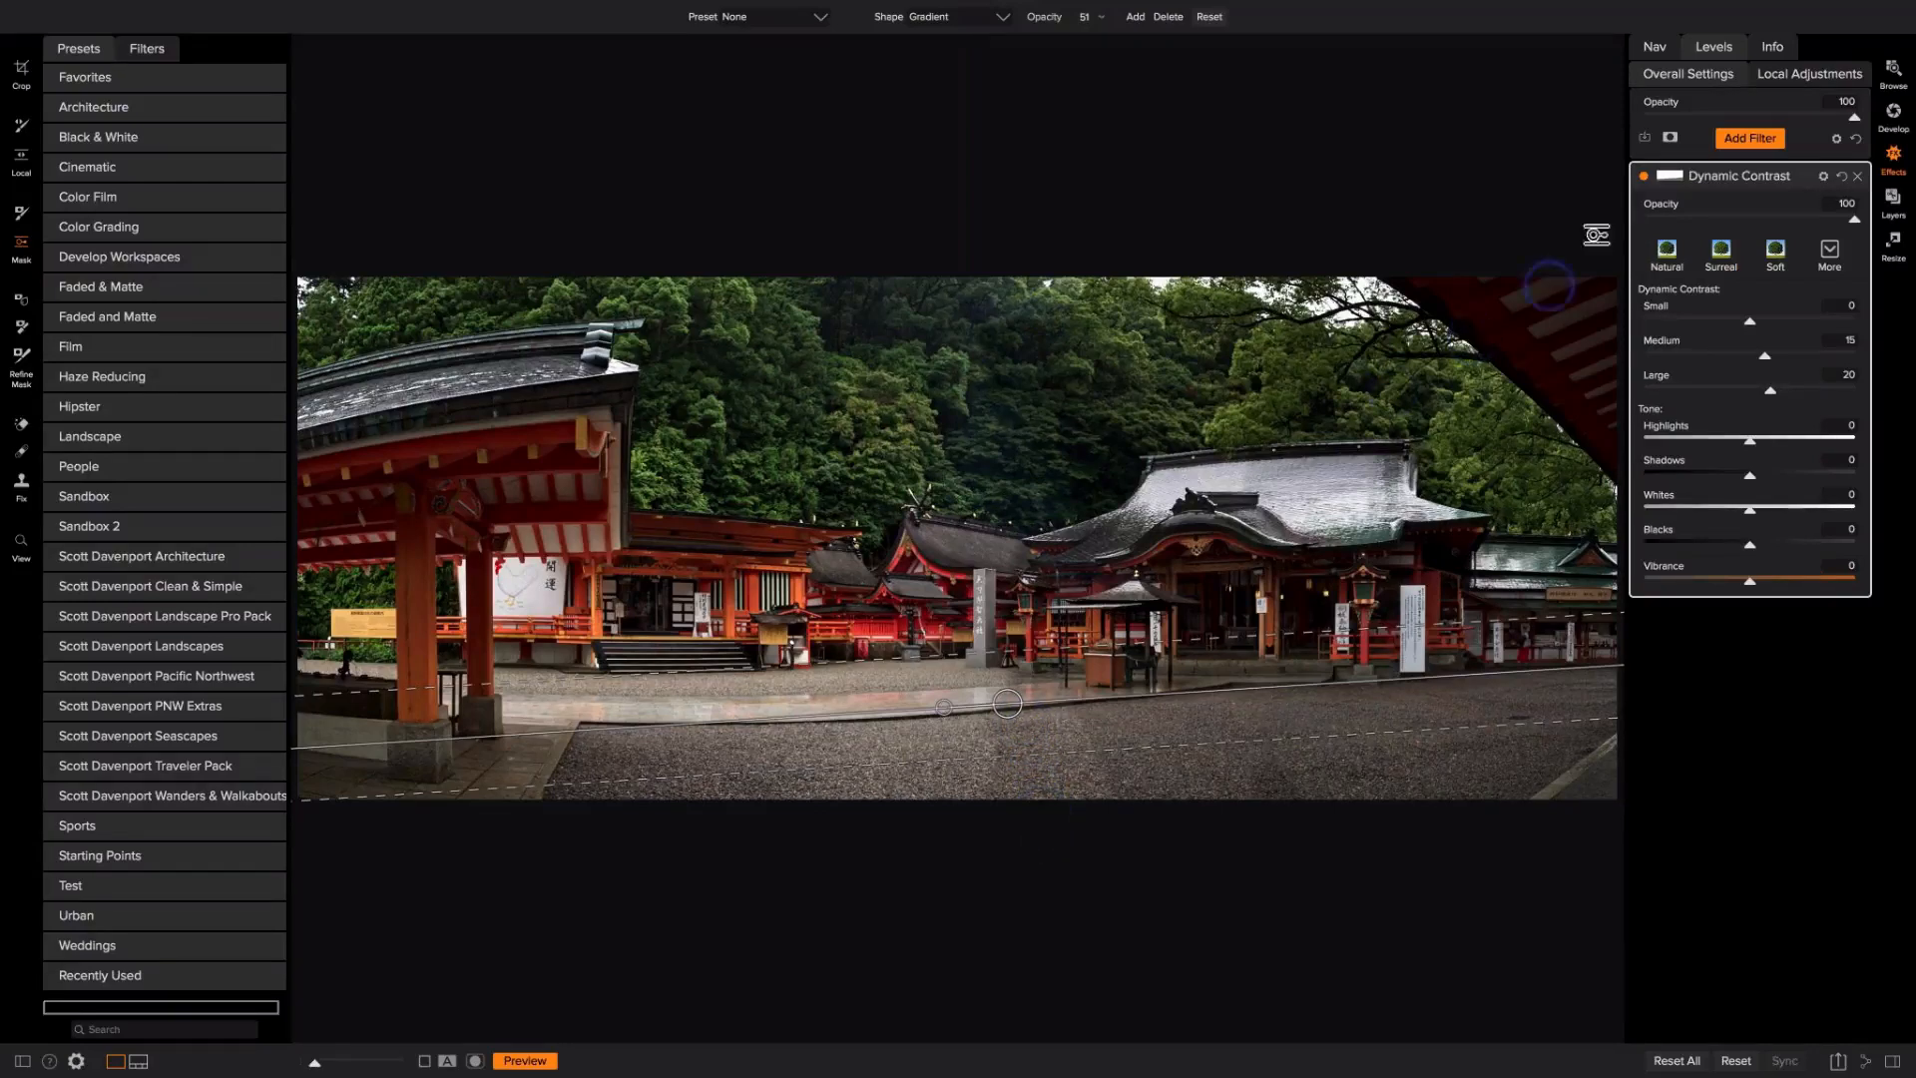
click(1643, 177)
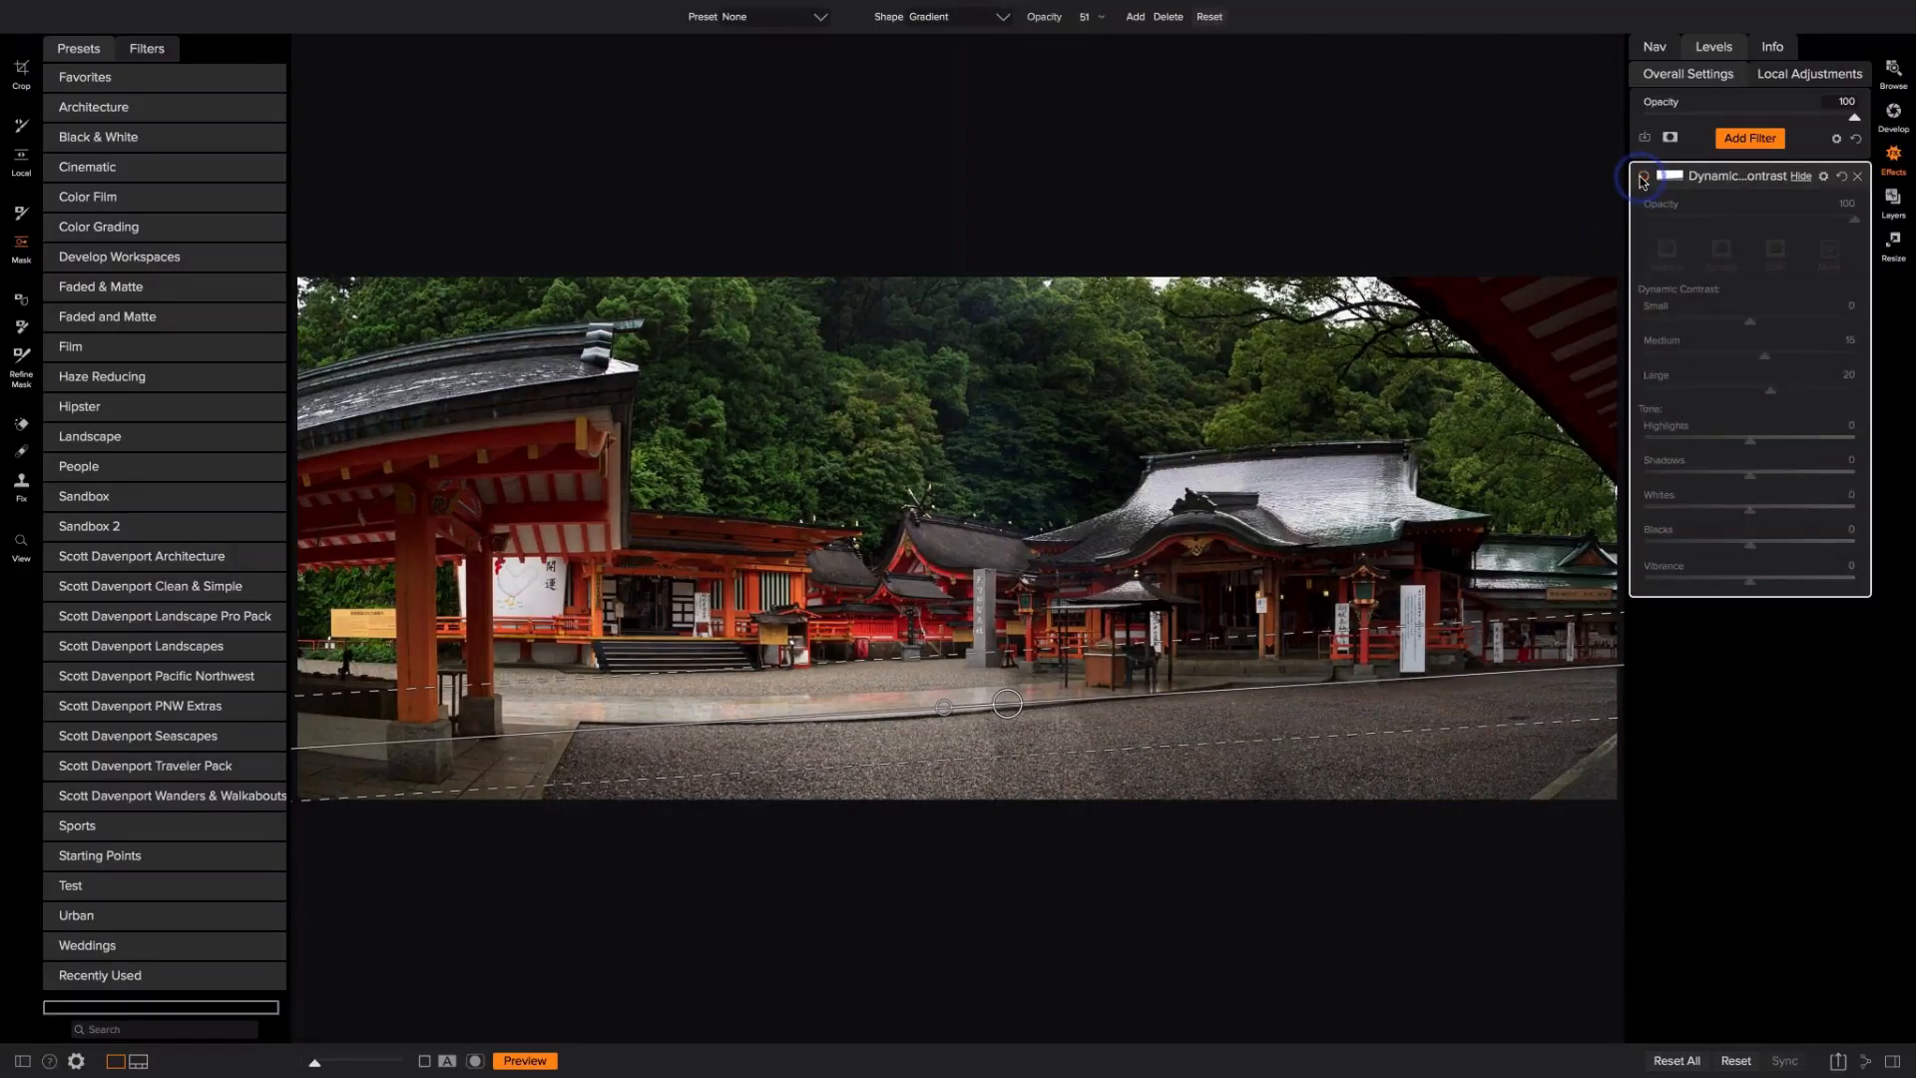
click(1643, 178)
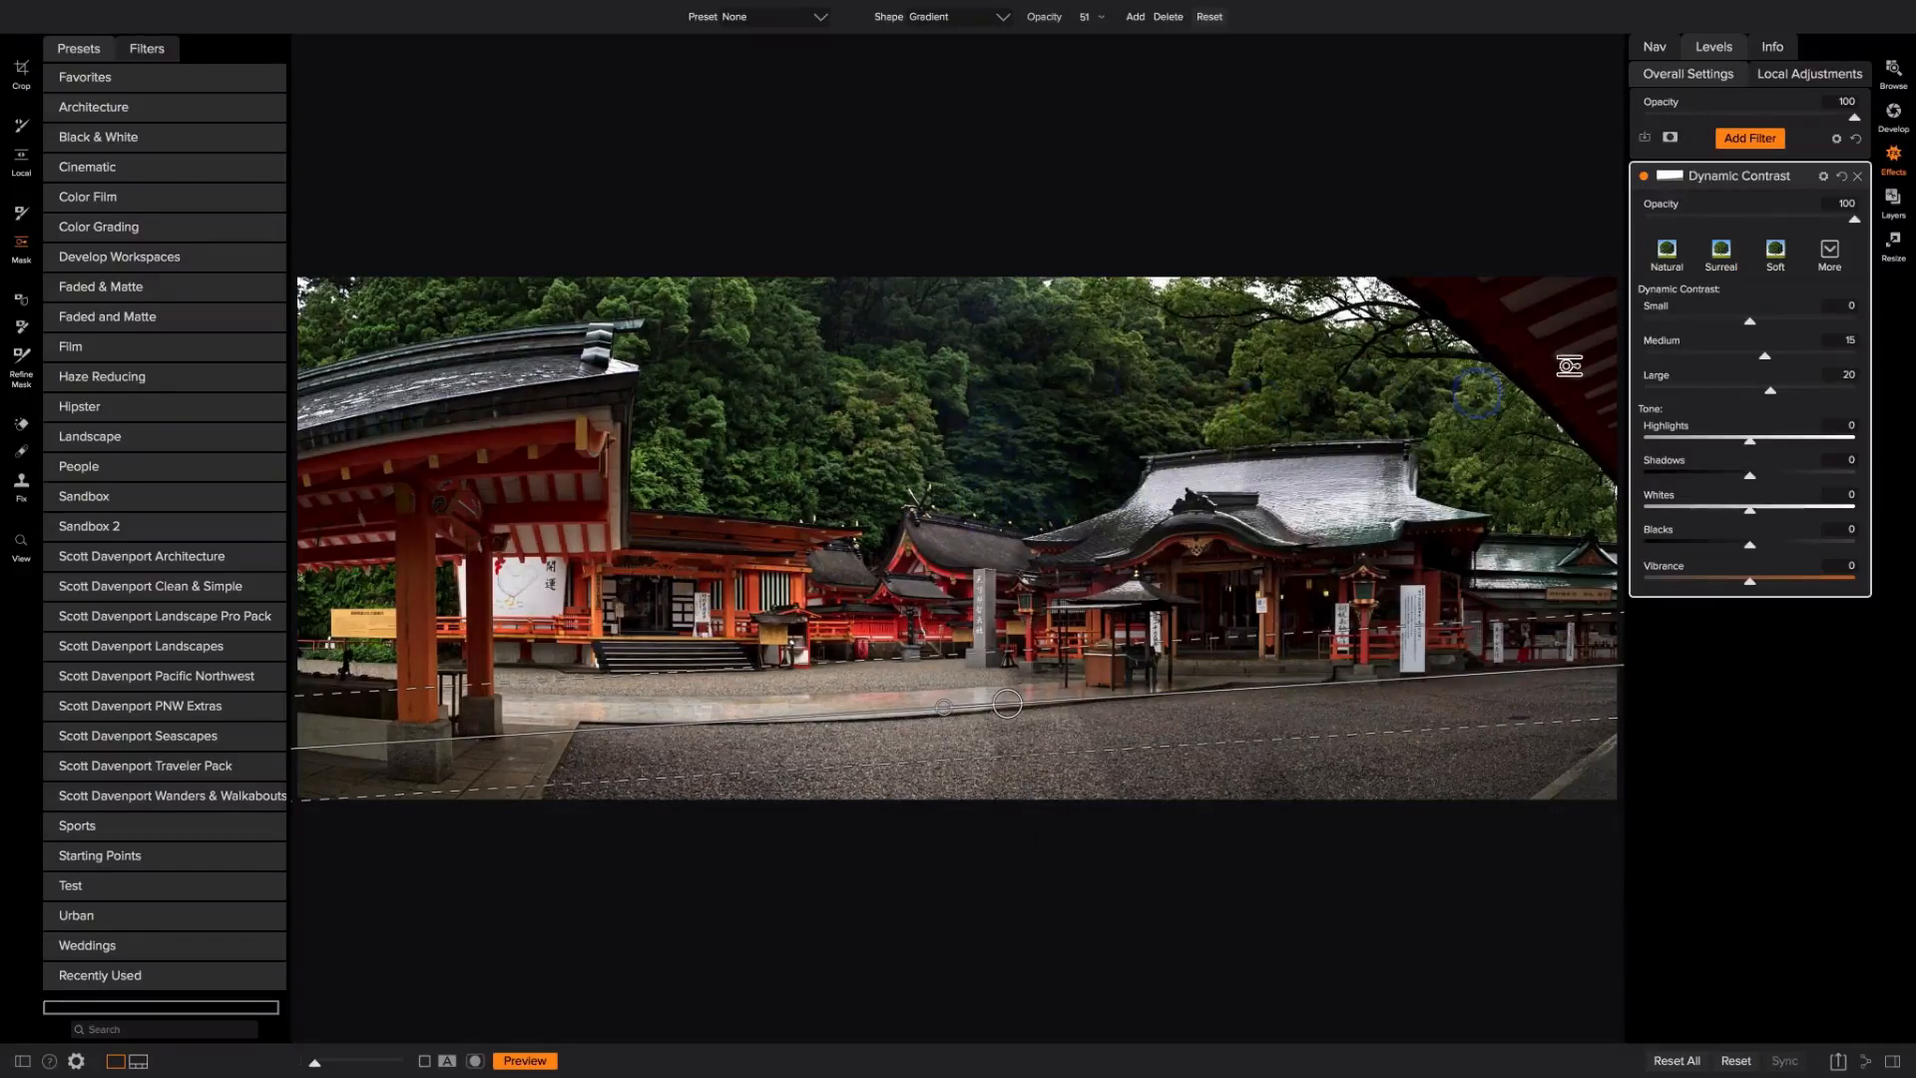
Step: Add a Color Enhancer filter with the Foliage style and lower its green saturation
click(1748, 137)
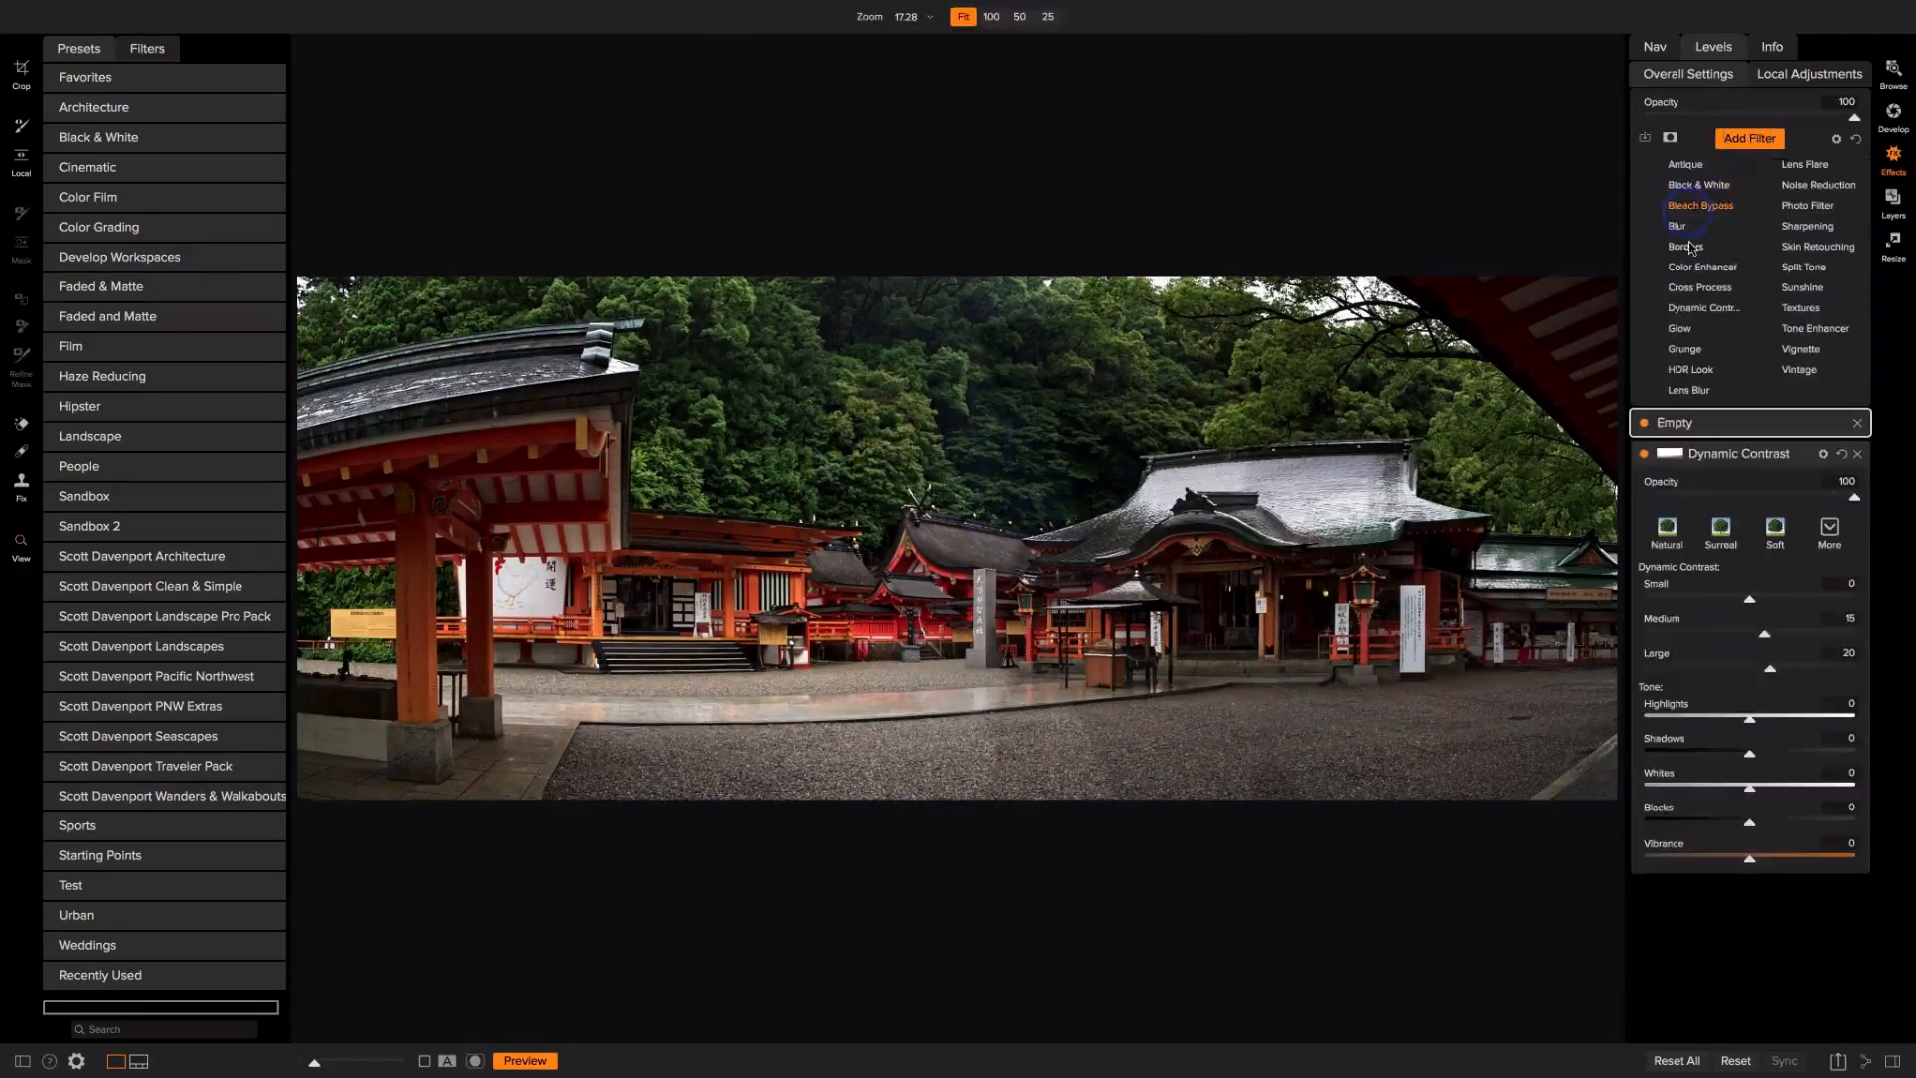
click(1695, 266)
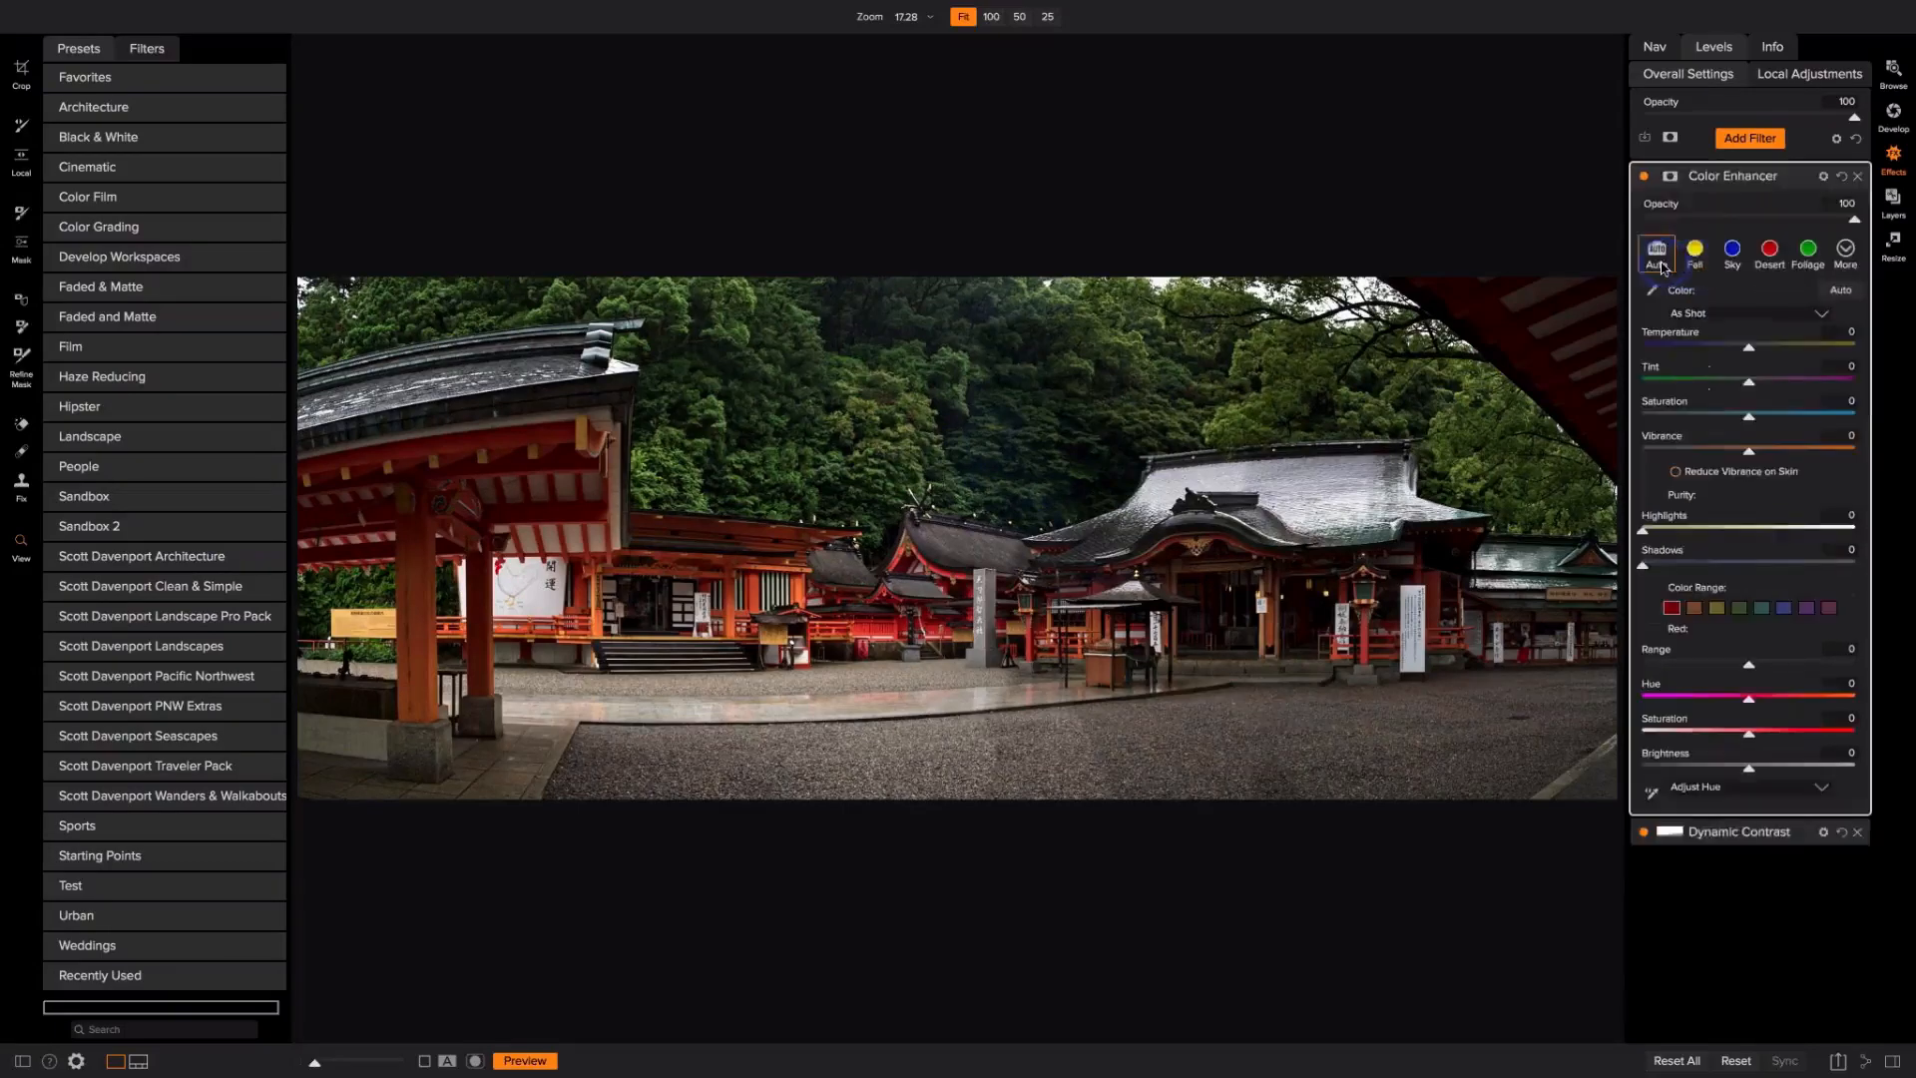
click(1808, 249)
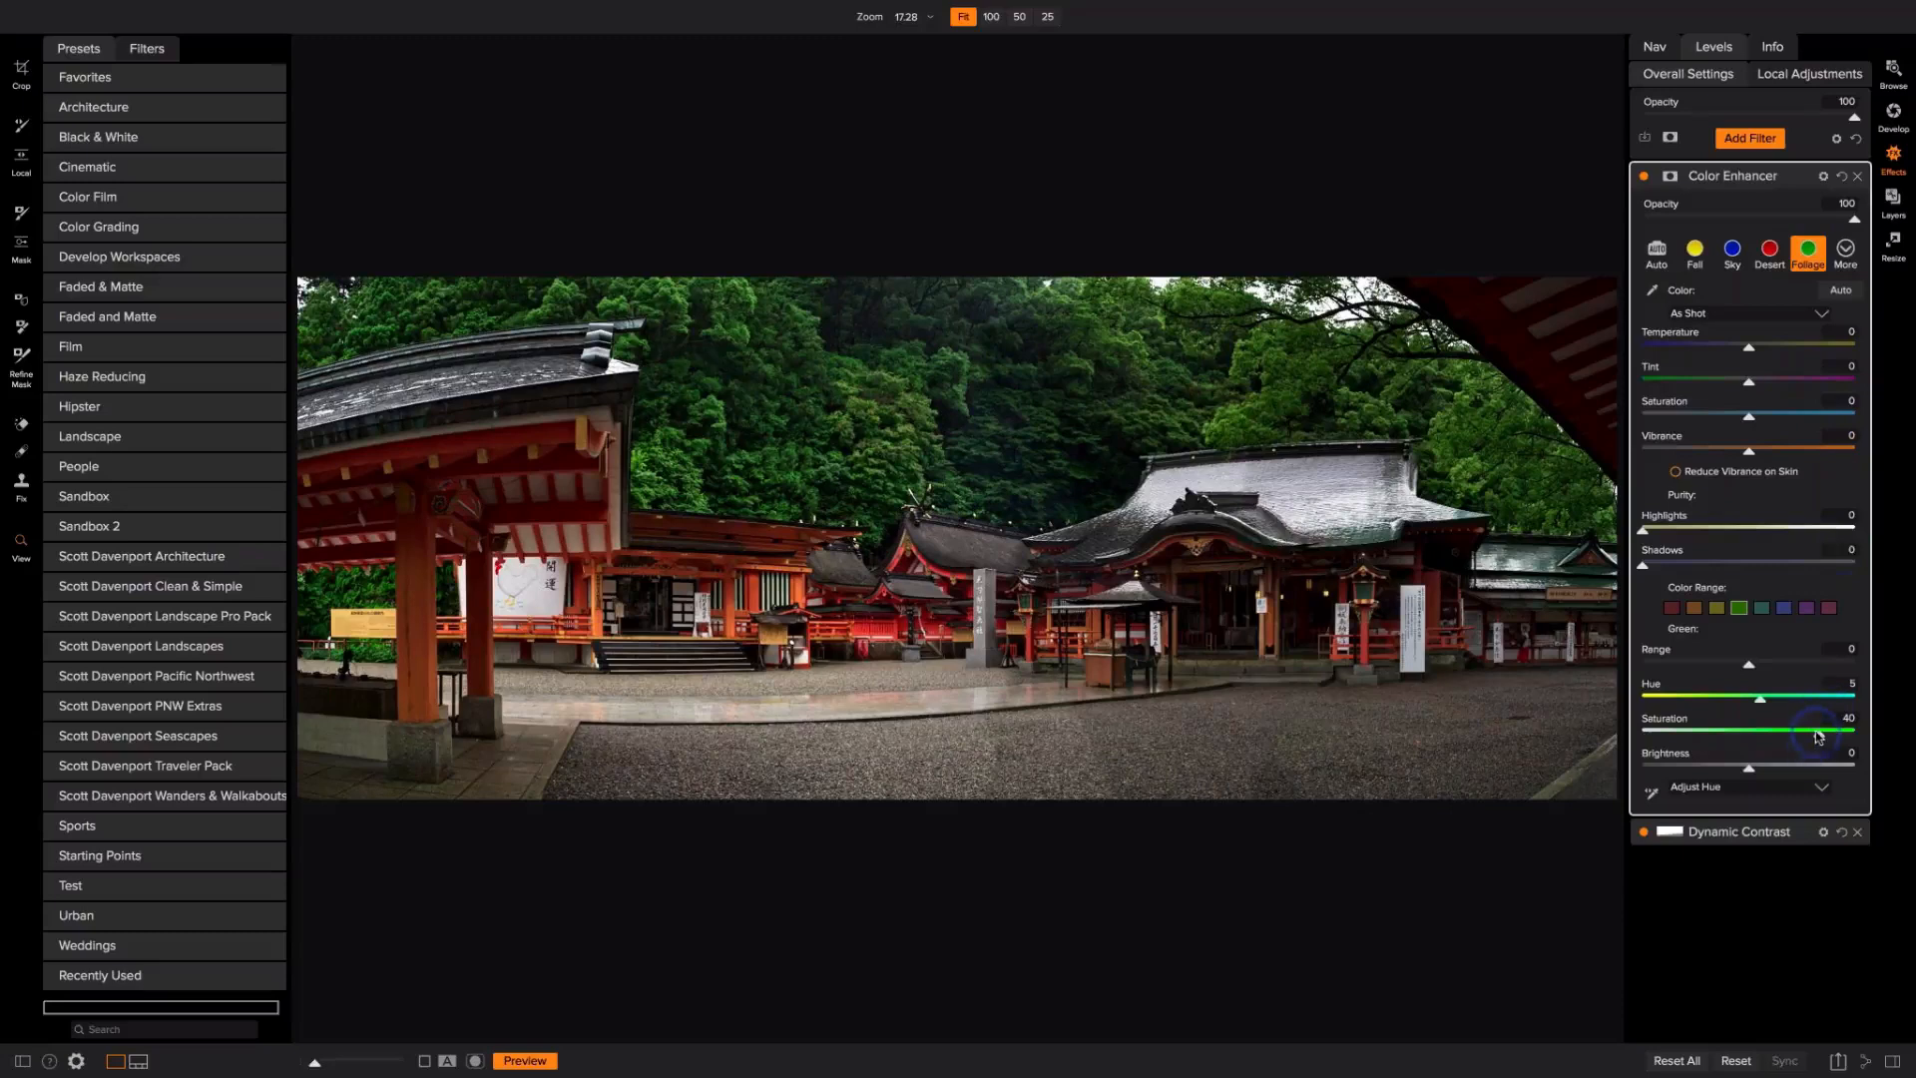
mouse_move(1818, 736)
mouse_down()
mouse_move(1777, 734)
mouse_move(1796, 734)
mouse_up()
Step: Select the yellow color range in Color Enhancer and reduce the filter's opacity to 52
drag(1851, 221, 1772, 220)
click(1716, 611)
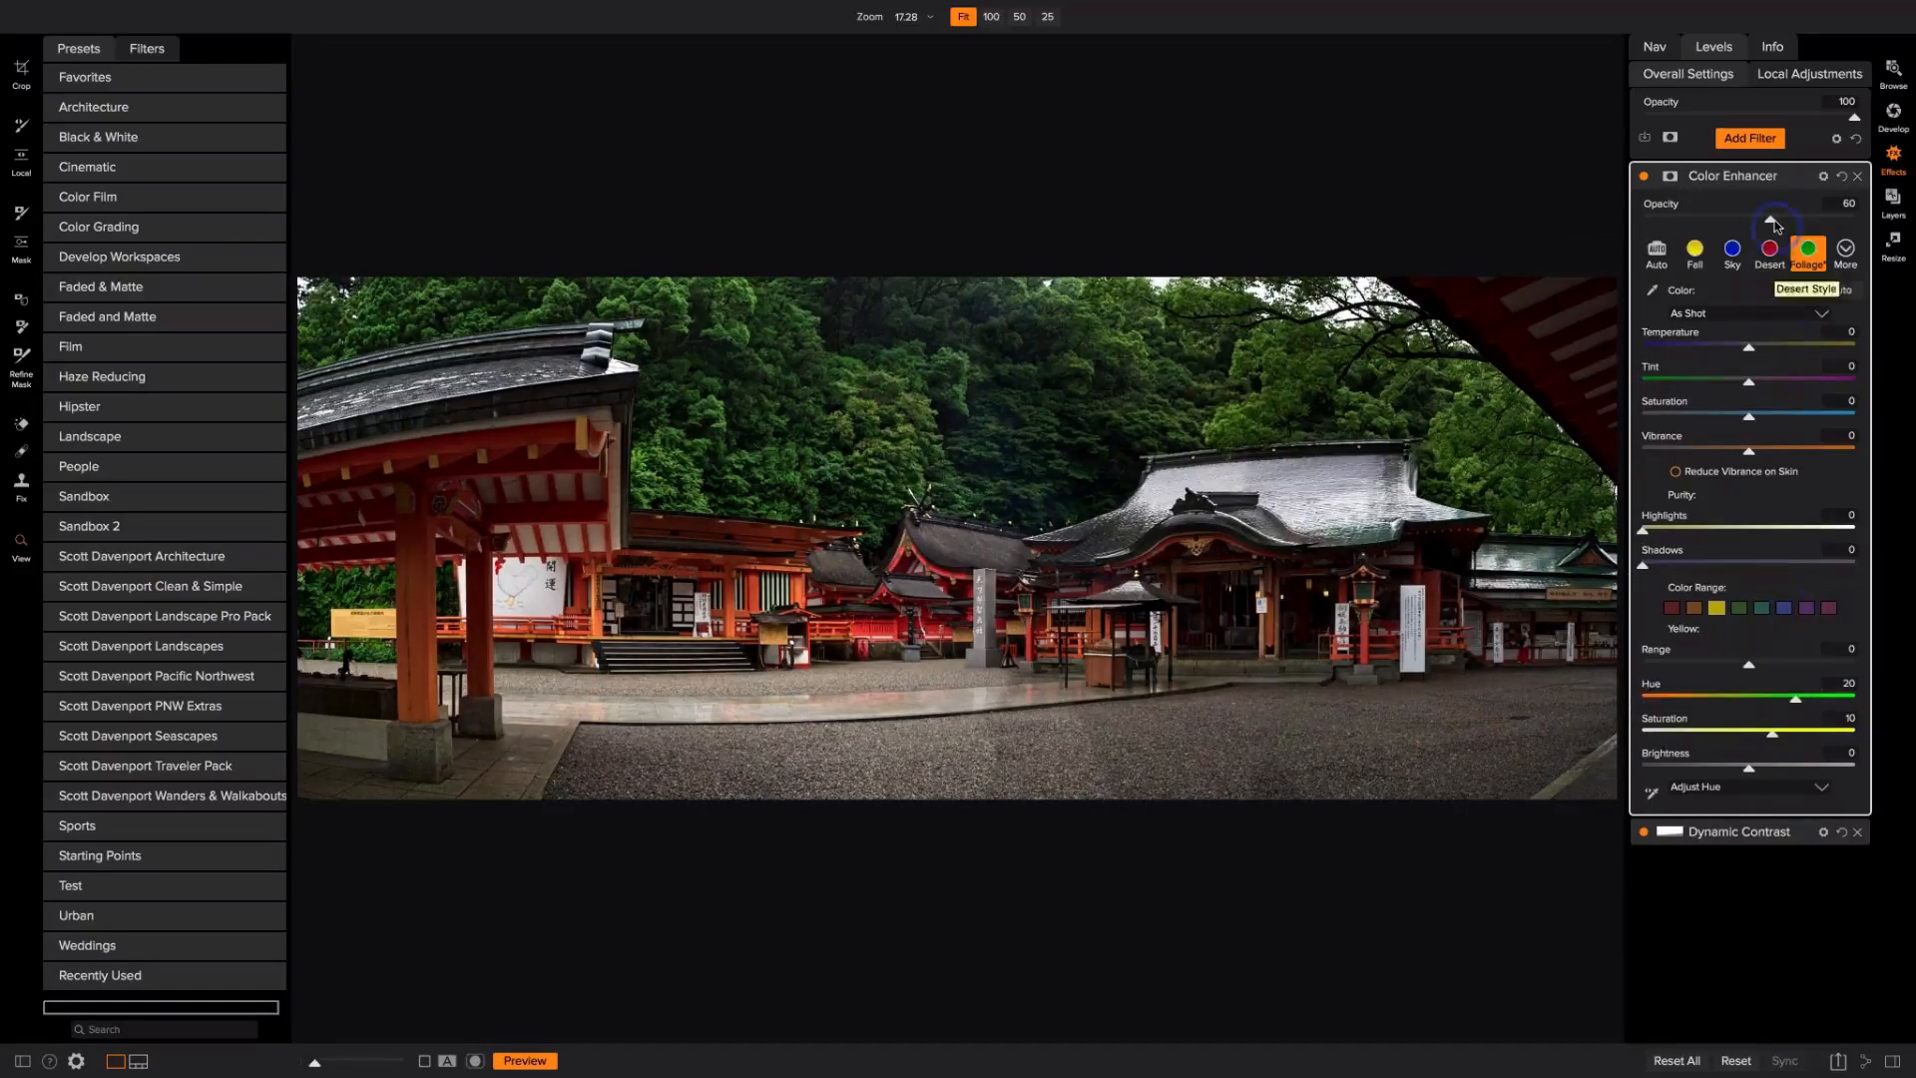
drag(1774, 223, 1757, 222)
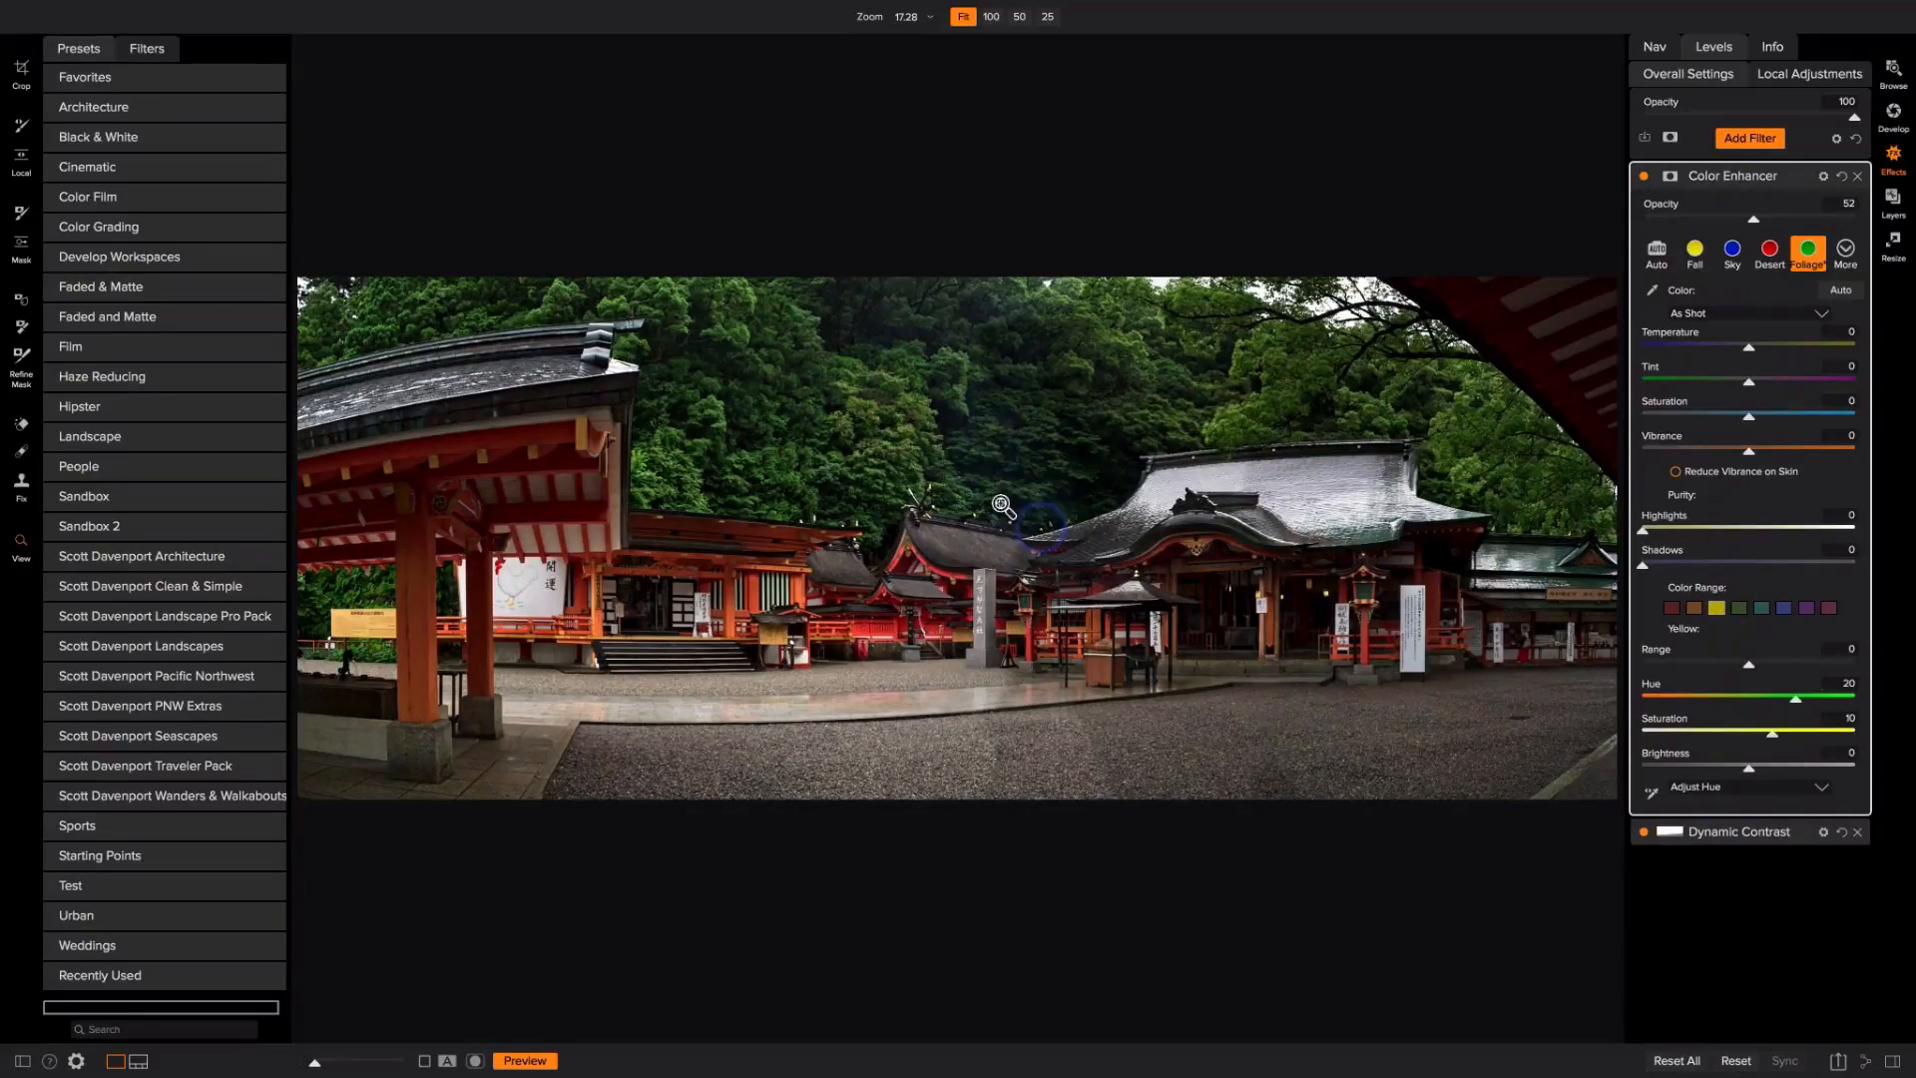
Step: Locate the Solo Mode option among the window settings and check whether it is enabled
click(375, 11)
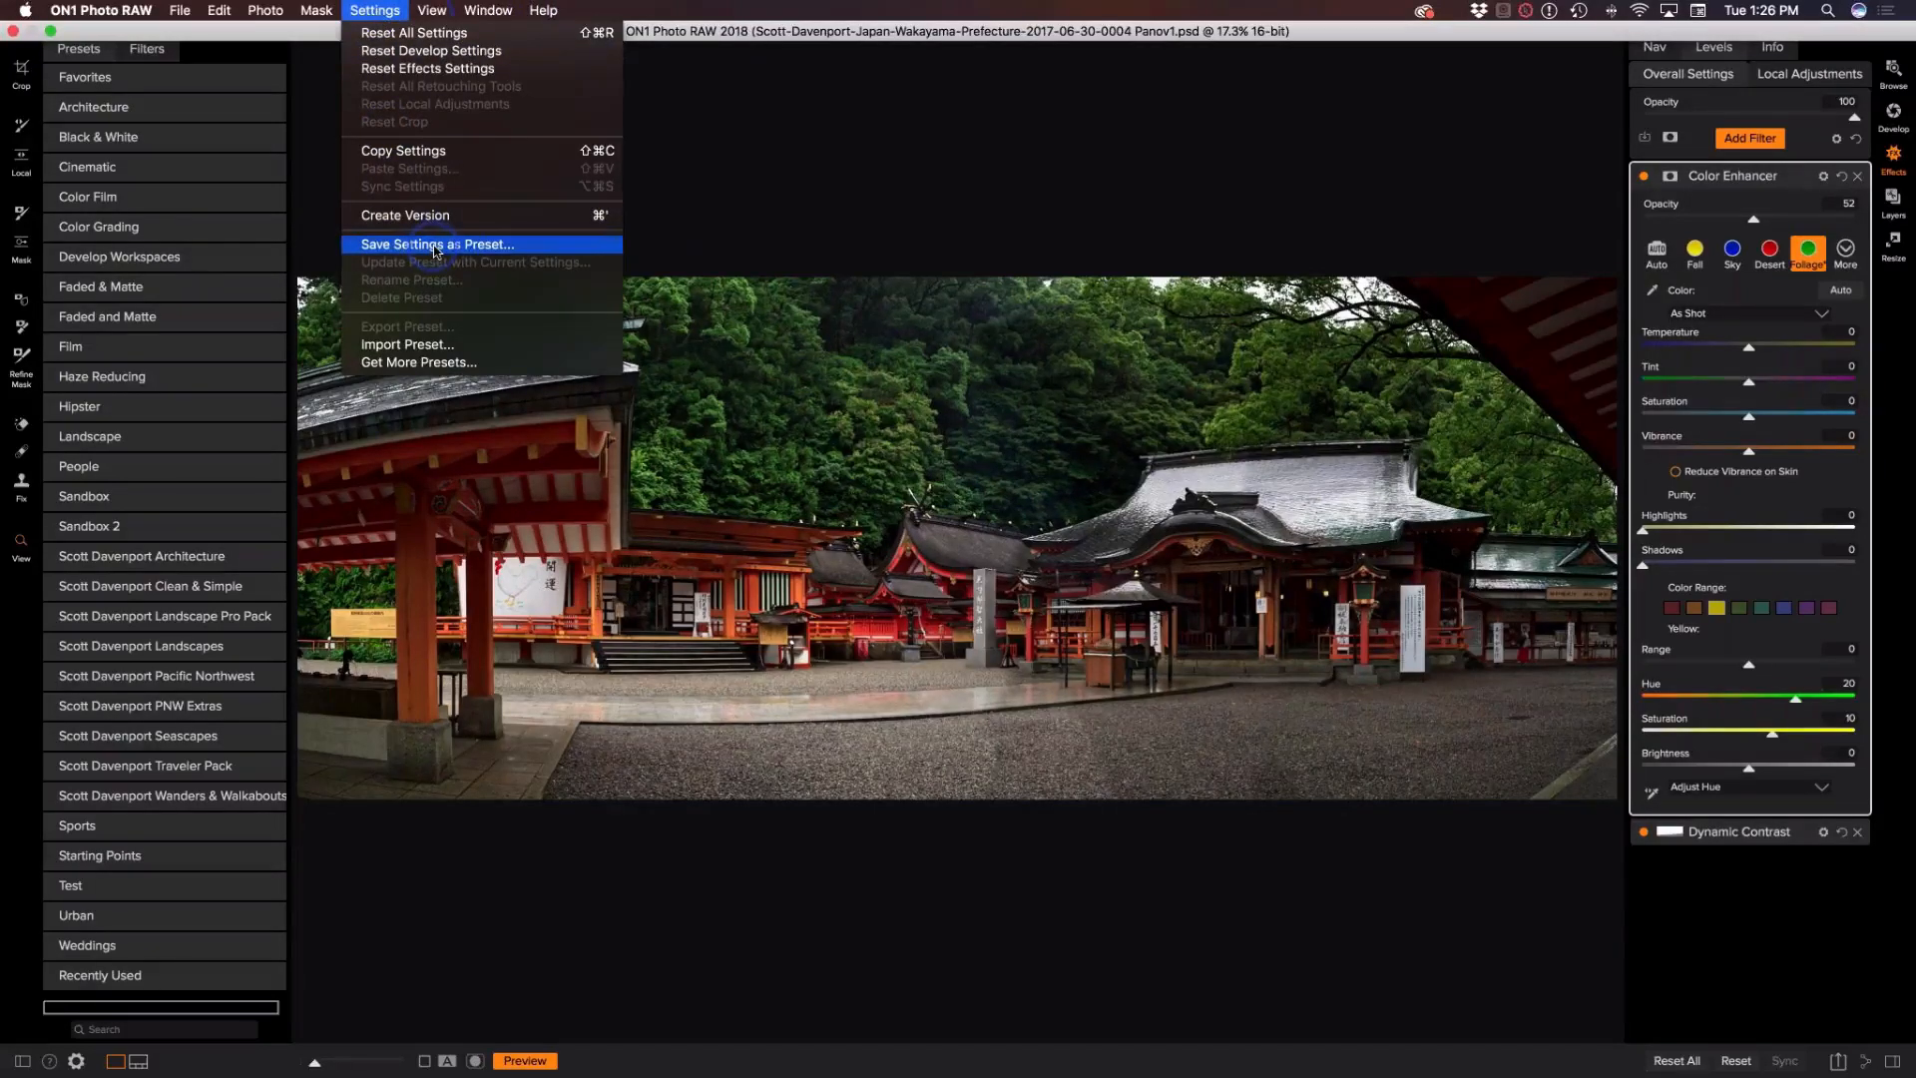
click(815, 213)
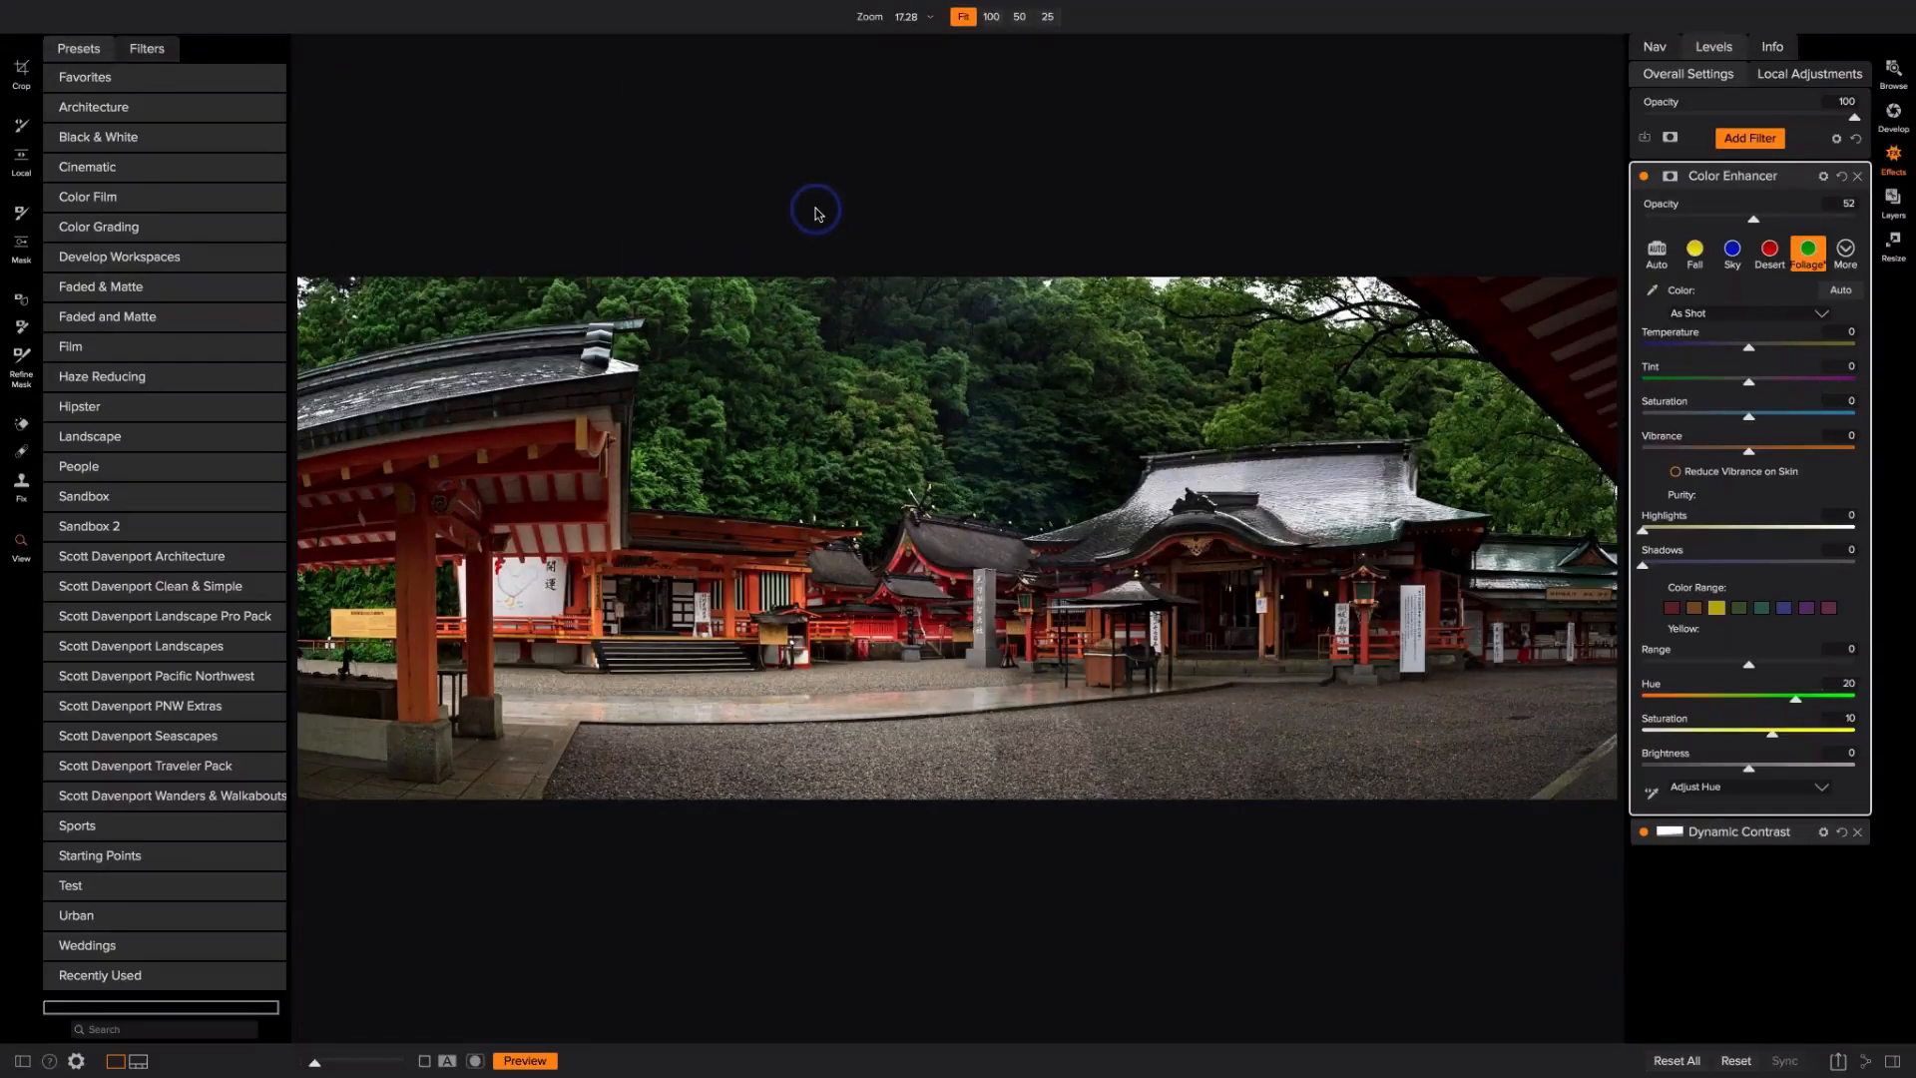
mouse_move(629, 4)
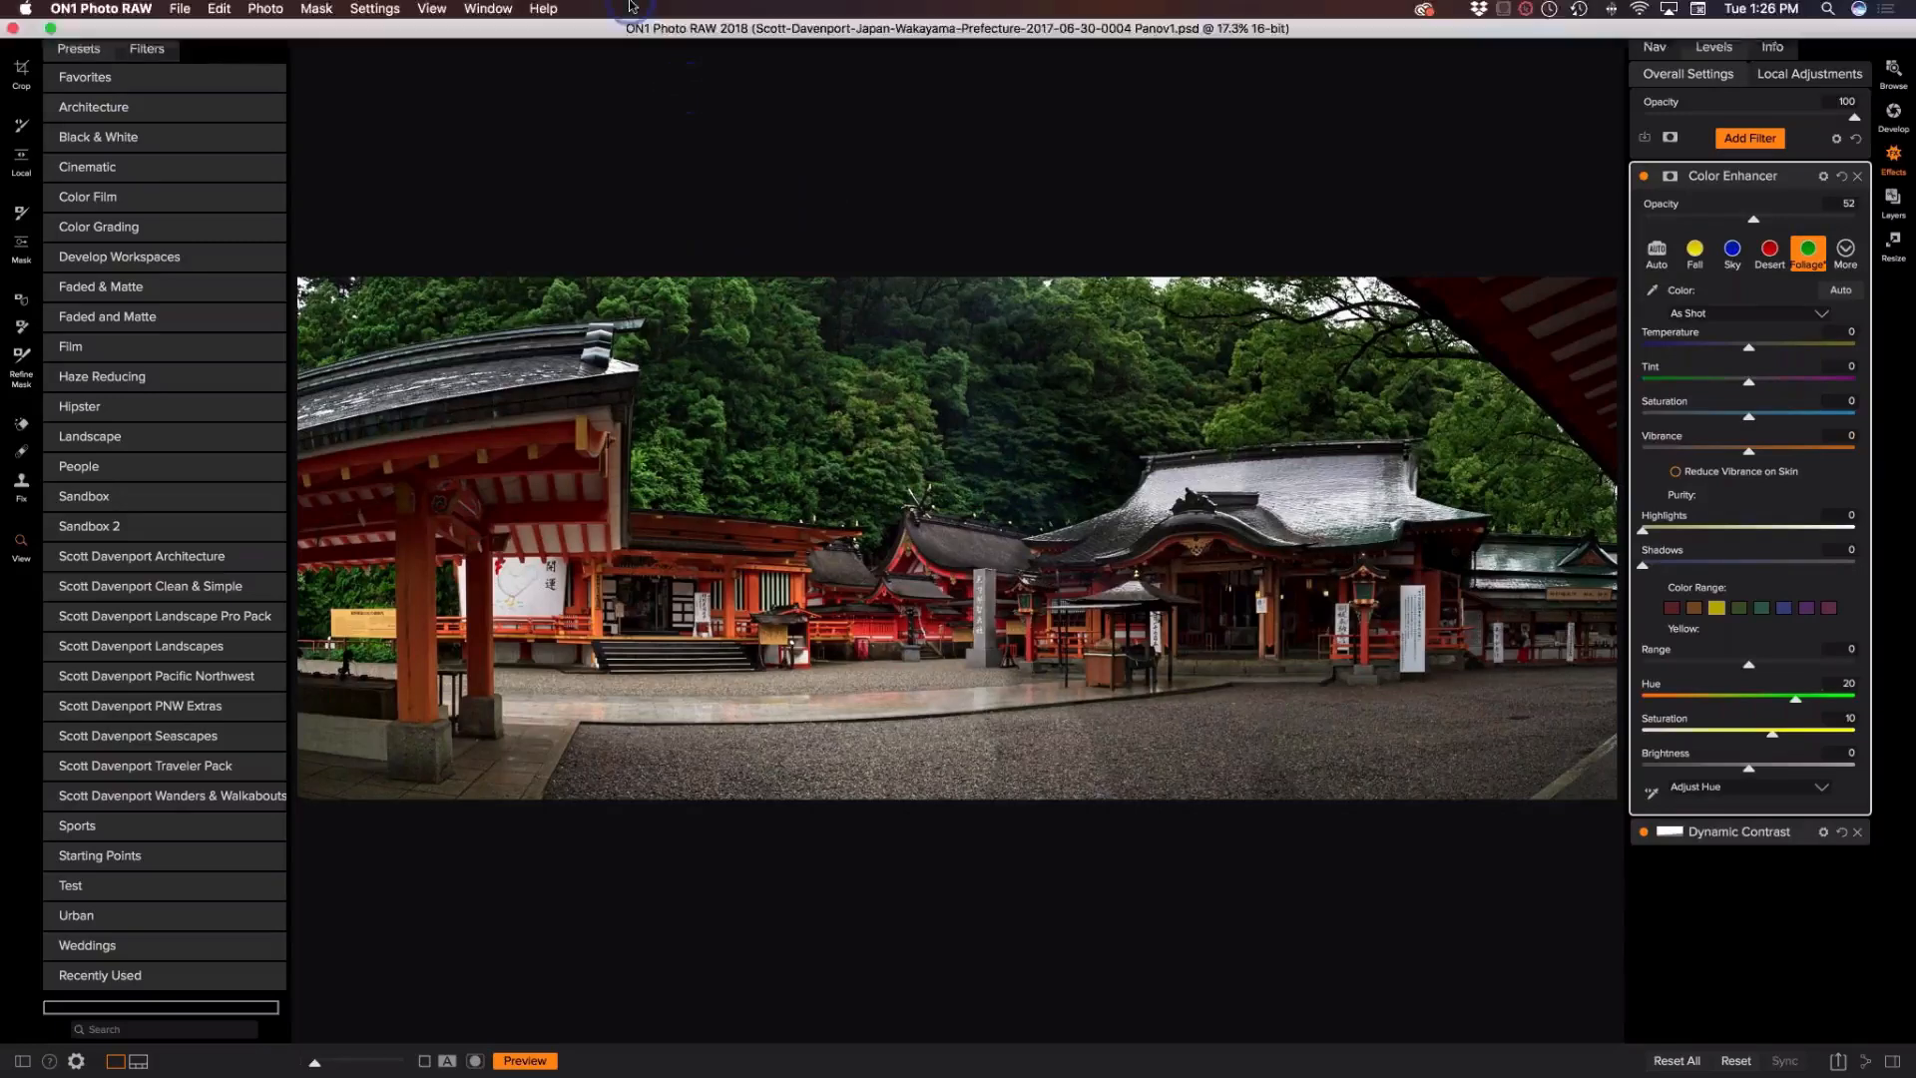
click(378, 11)
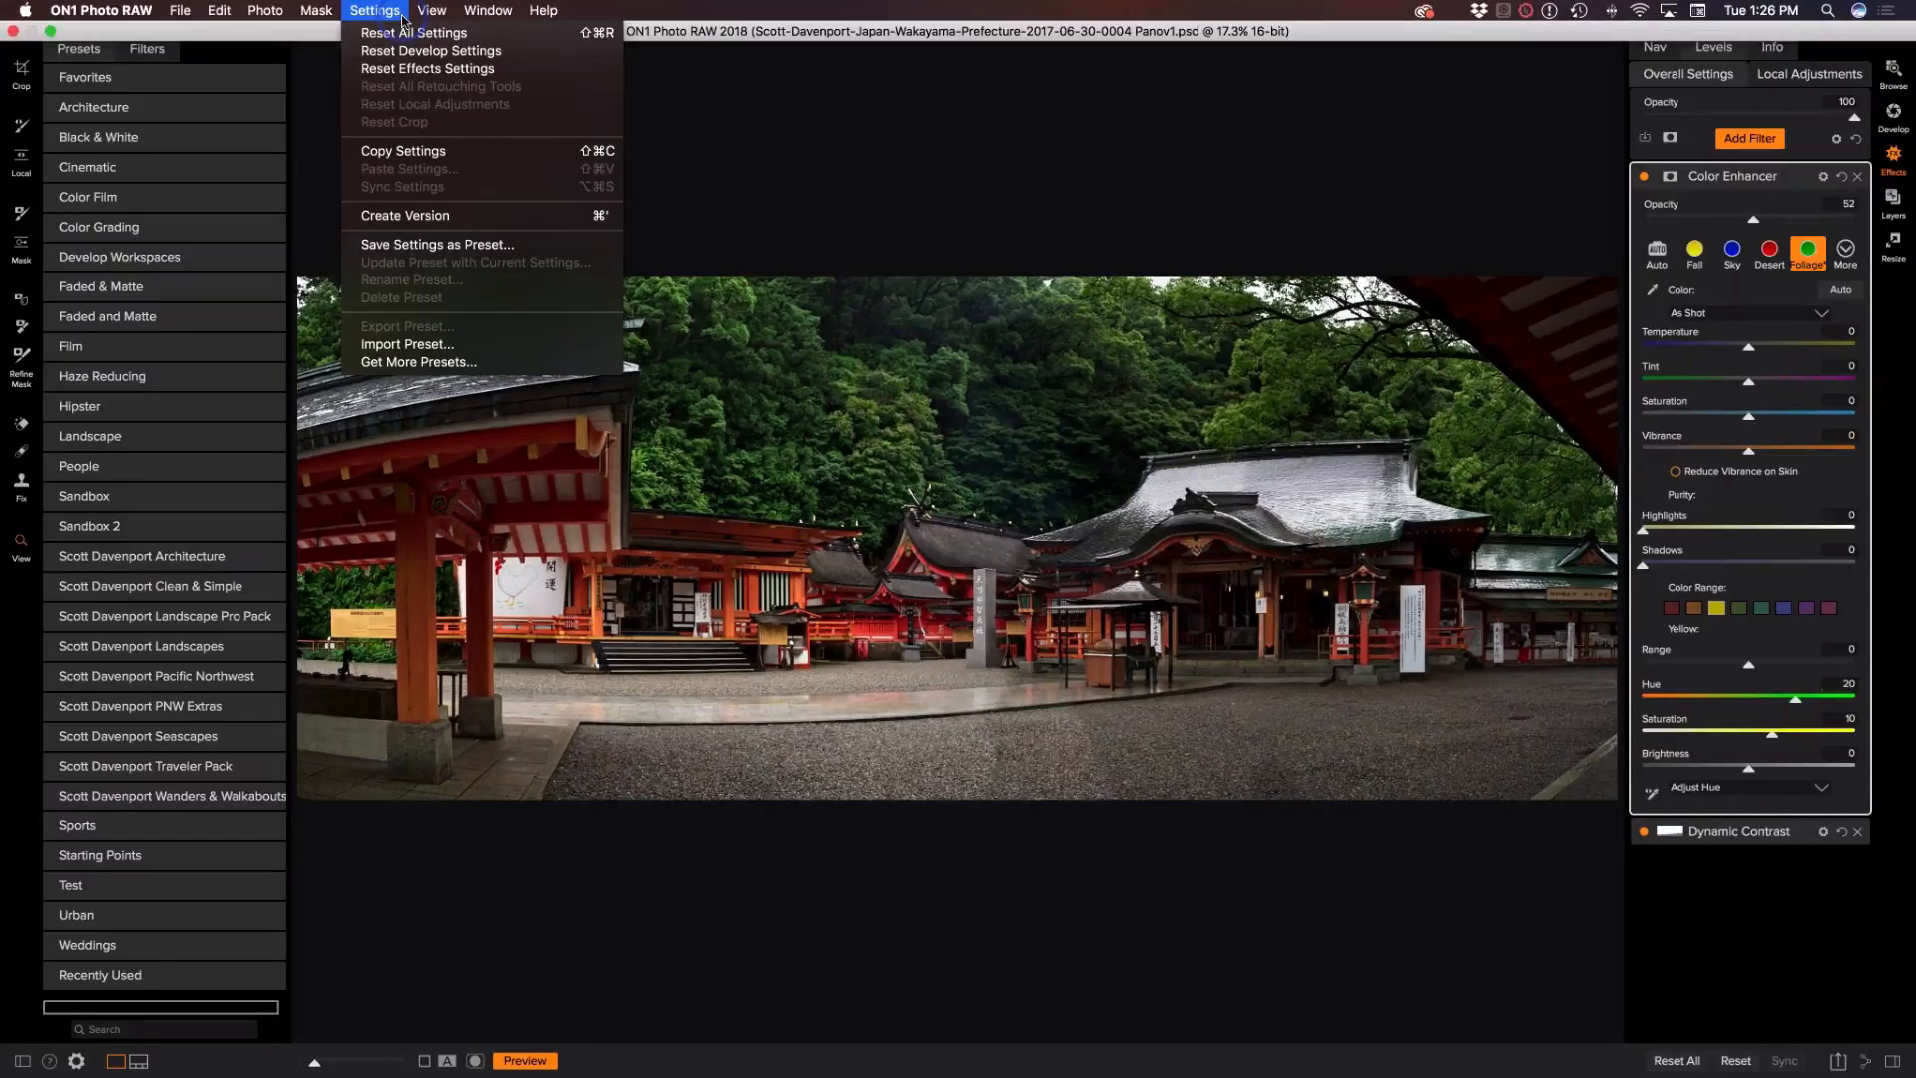
mouse_move(437, 20)
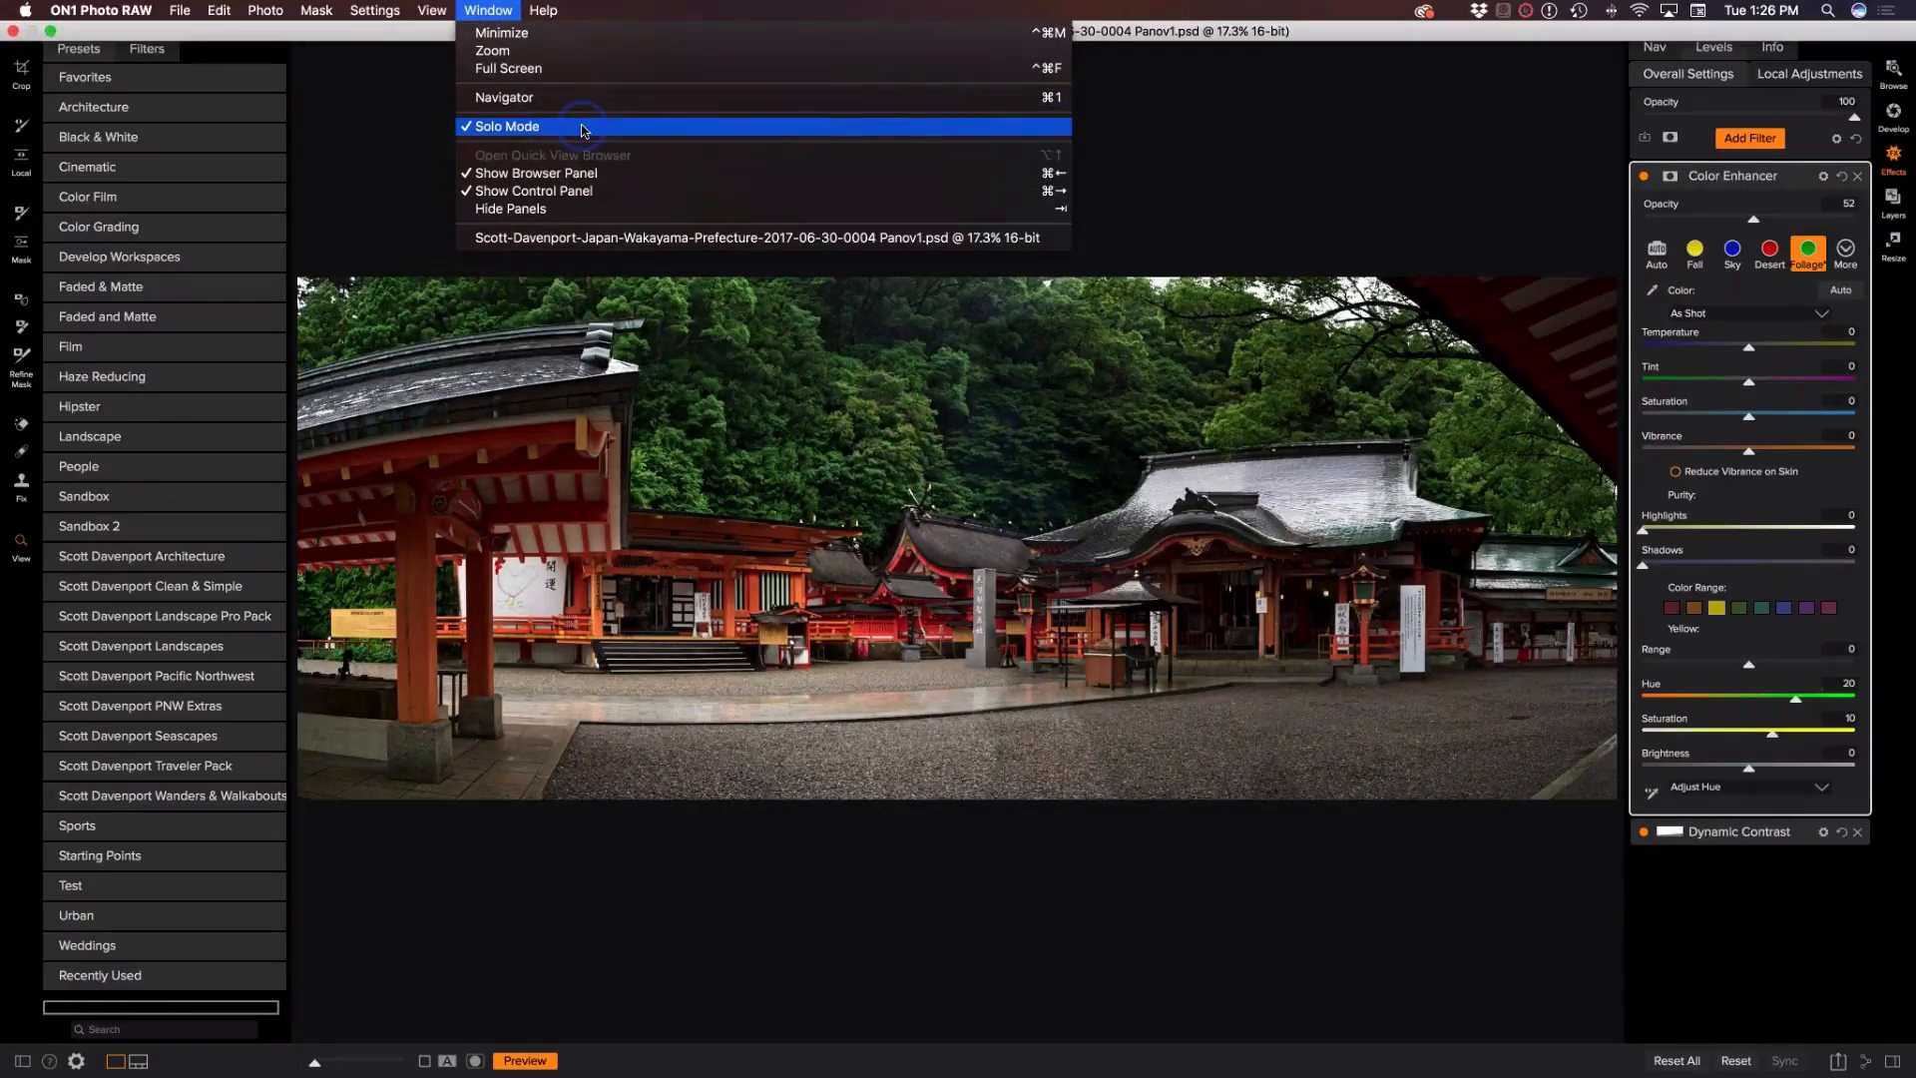
click(926, 139)
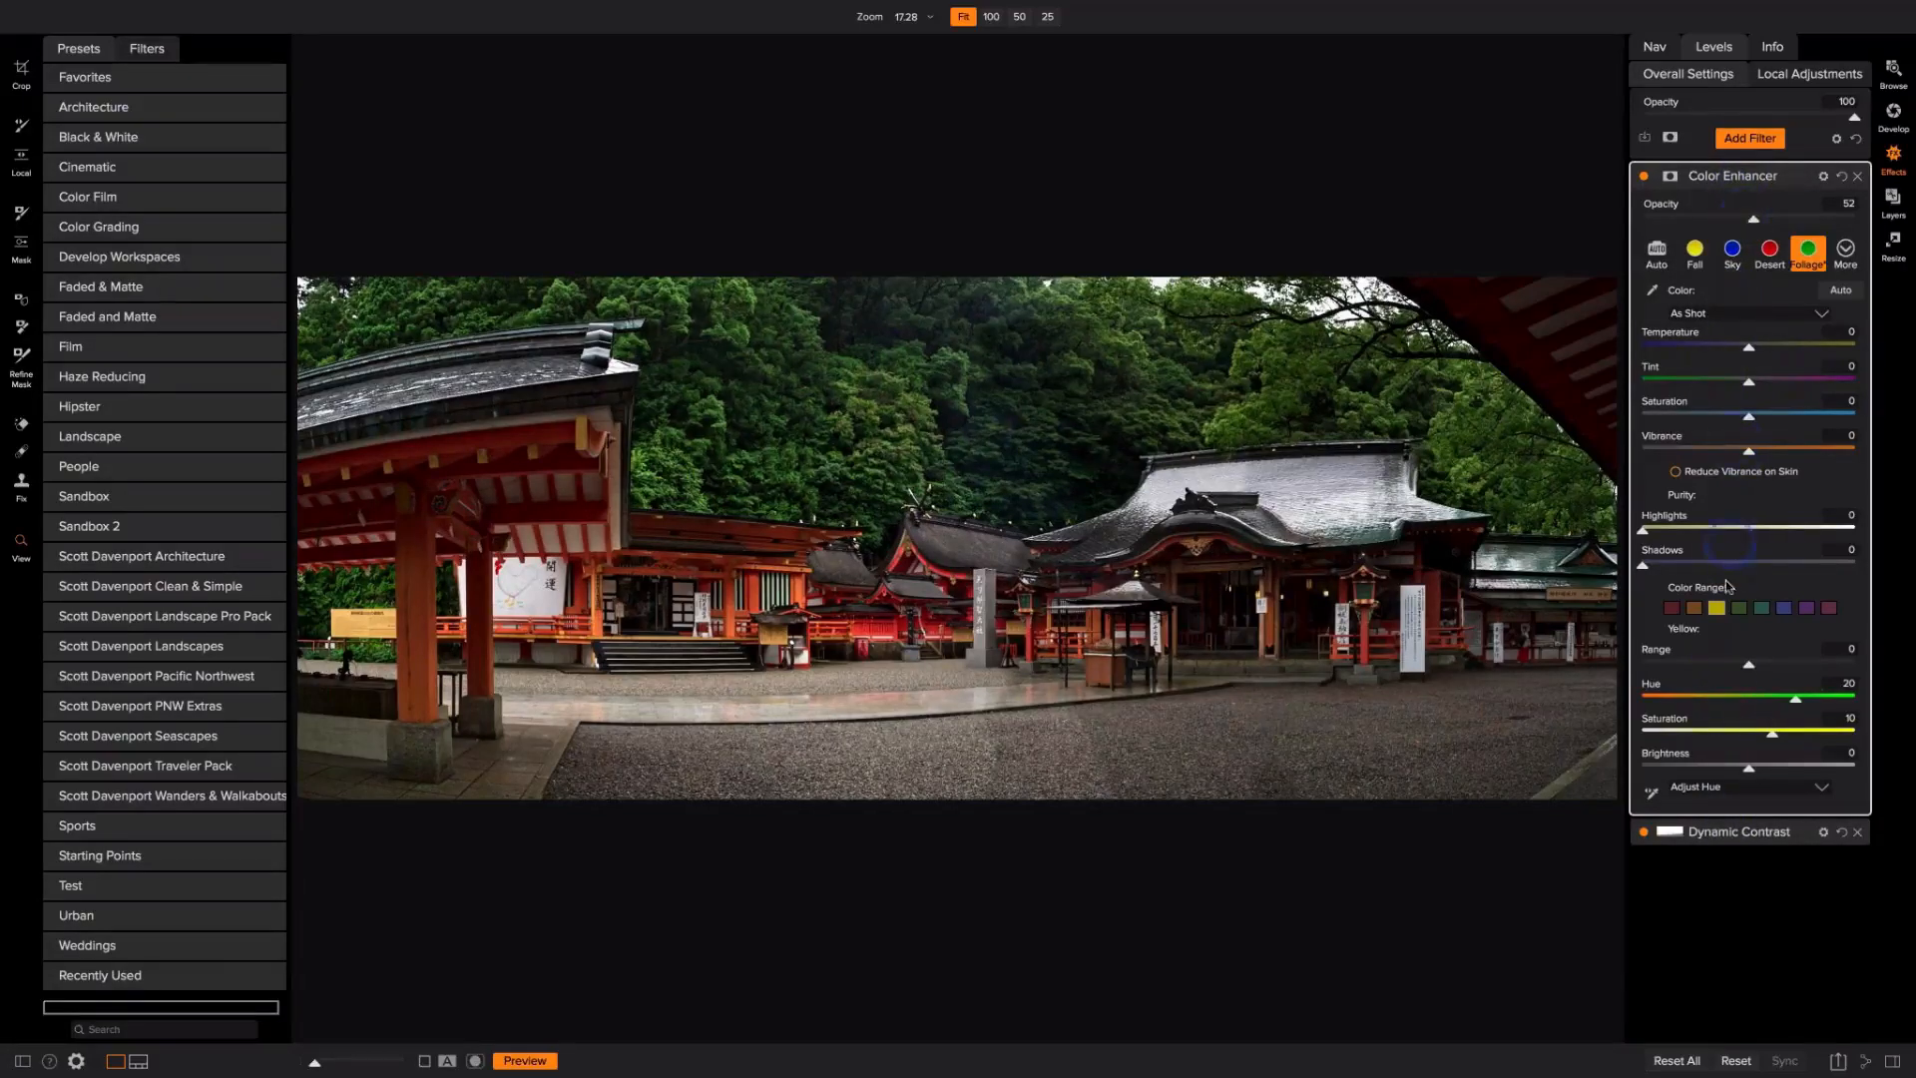
Step: Add Bleach Bypass, Black & White and Photo Filter filters above Dynamic Contrast, and expand the Bleach Bypass settings
click(1737, 835)
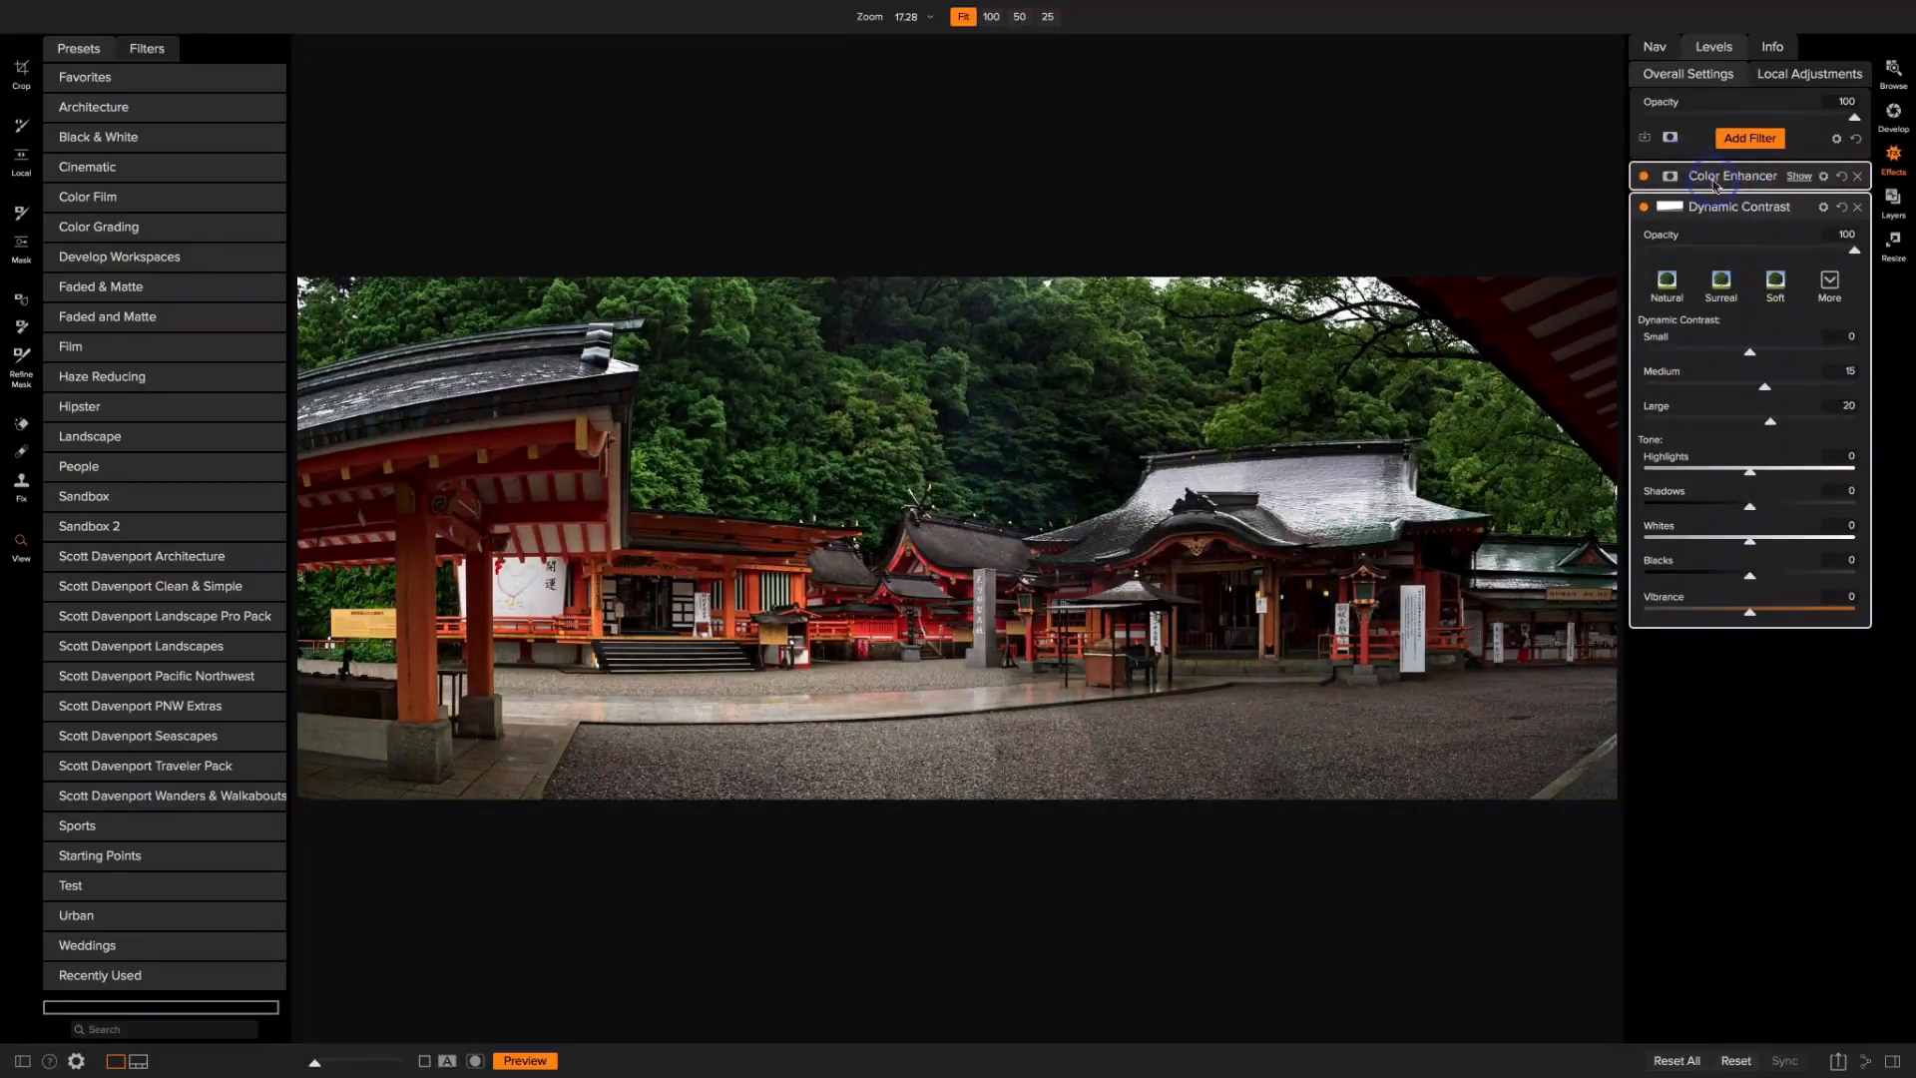
click(1747, 137)
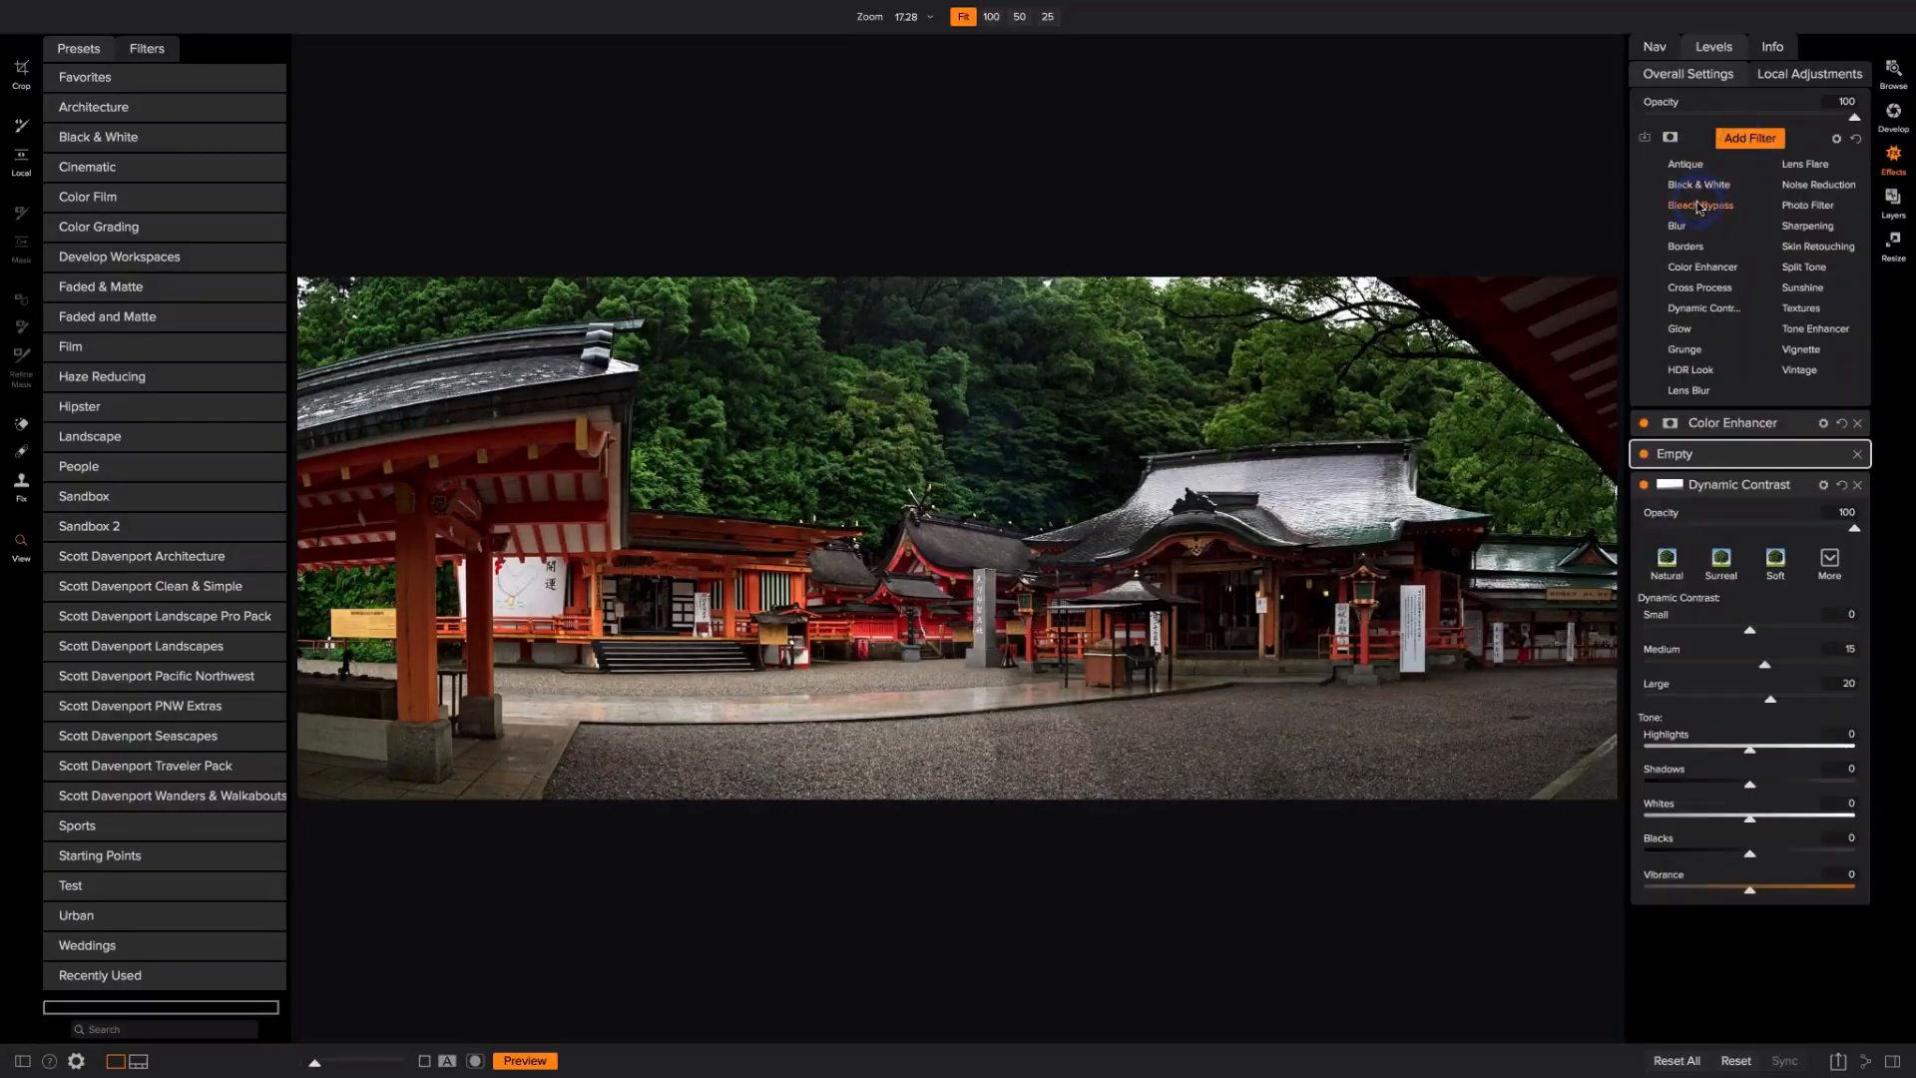
click(1700, 206)
click(1745, 137)
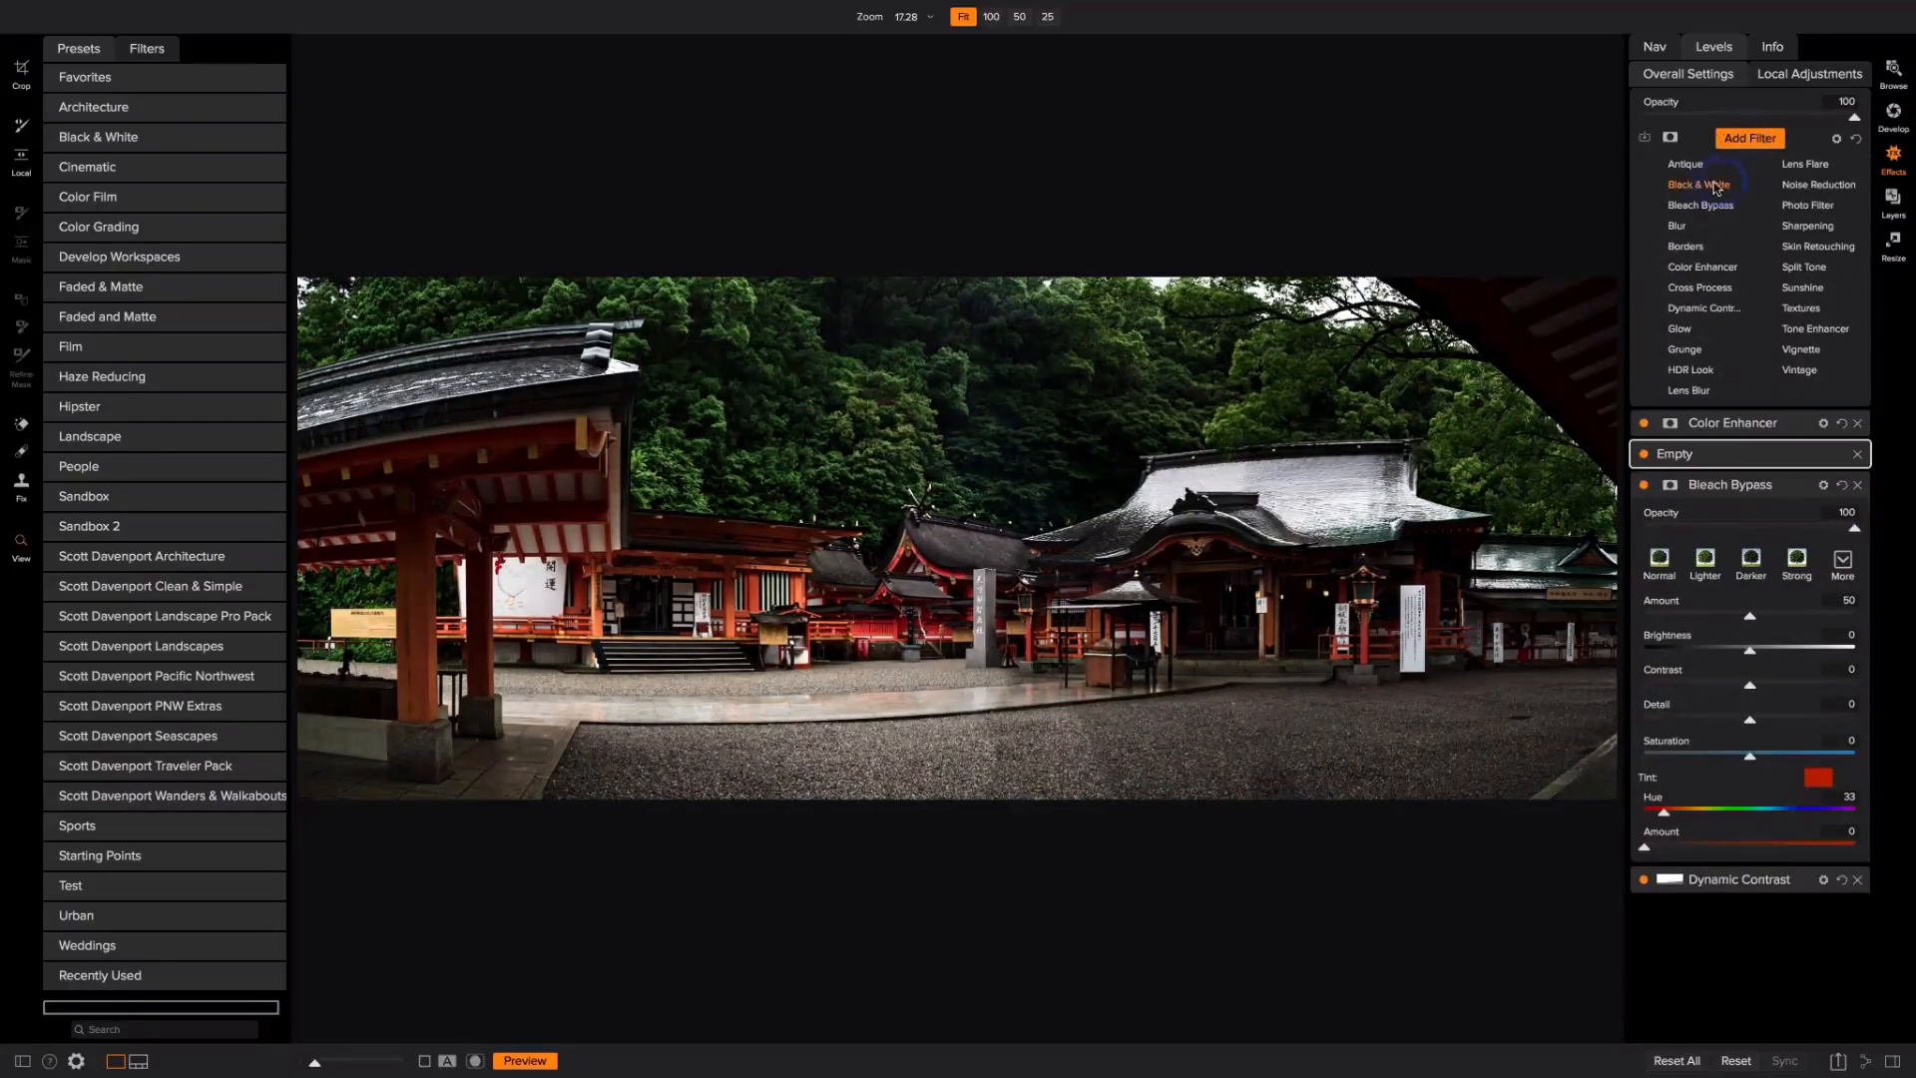
click(1712, 188)
click(1750, 138)
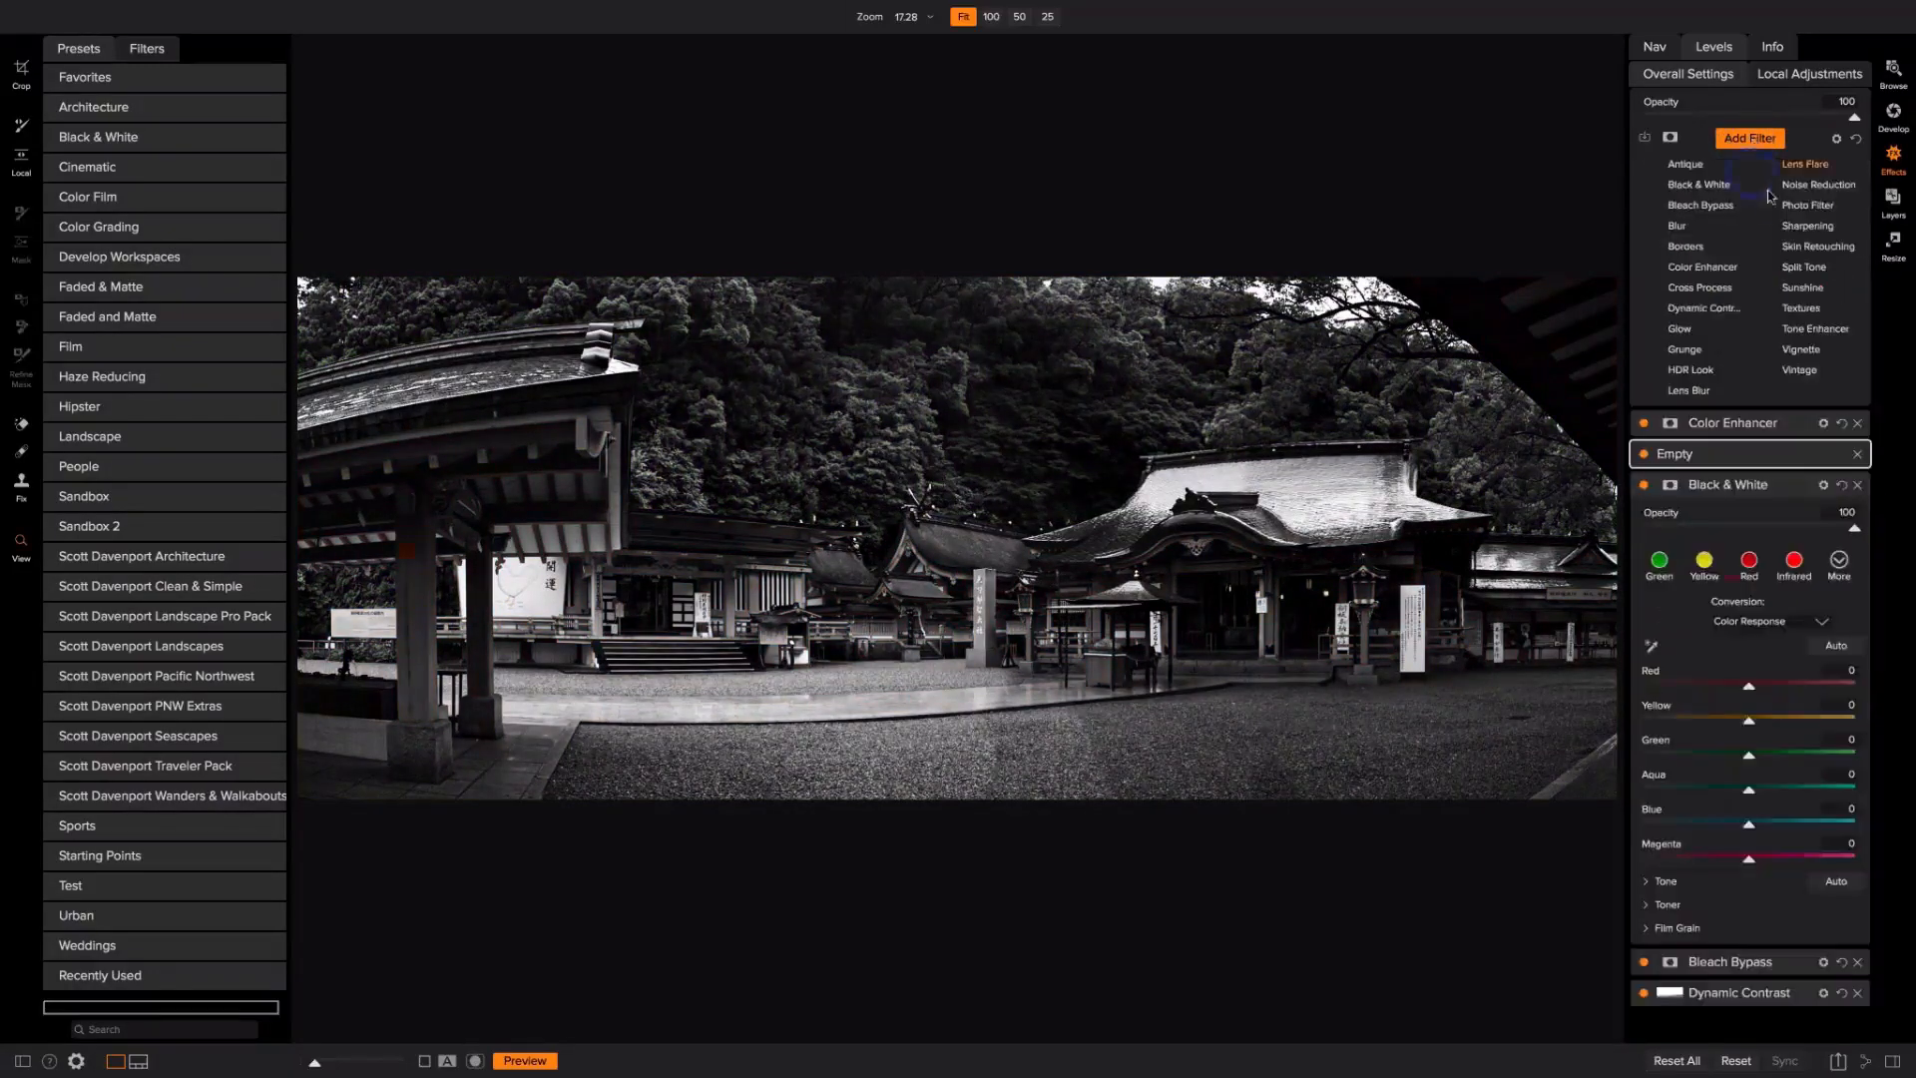
click(1793, 206)
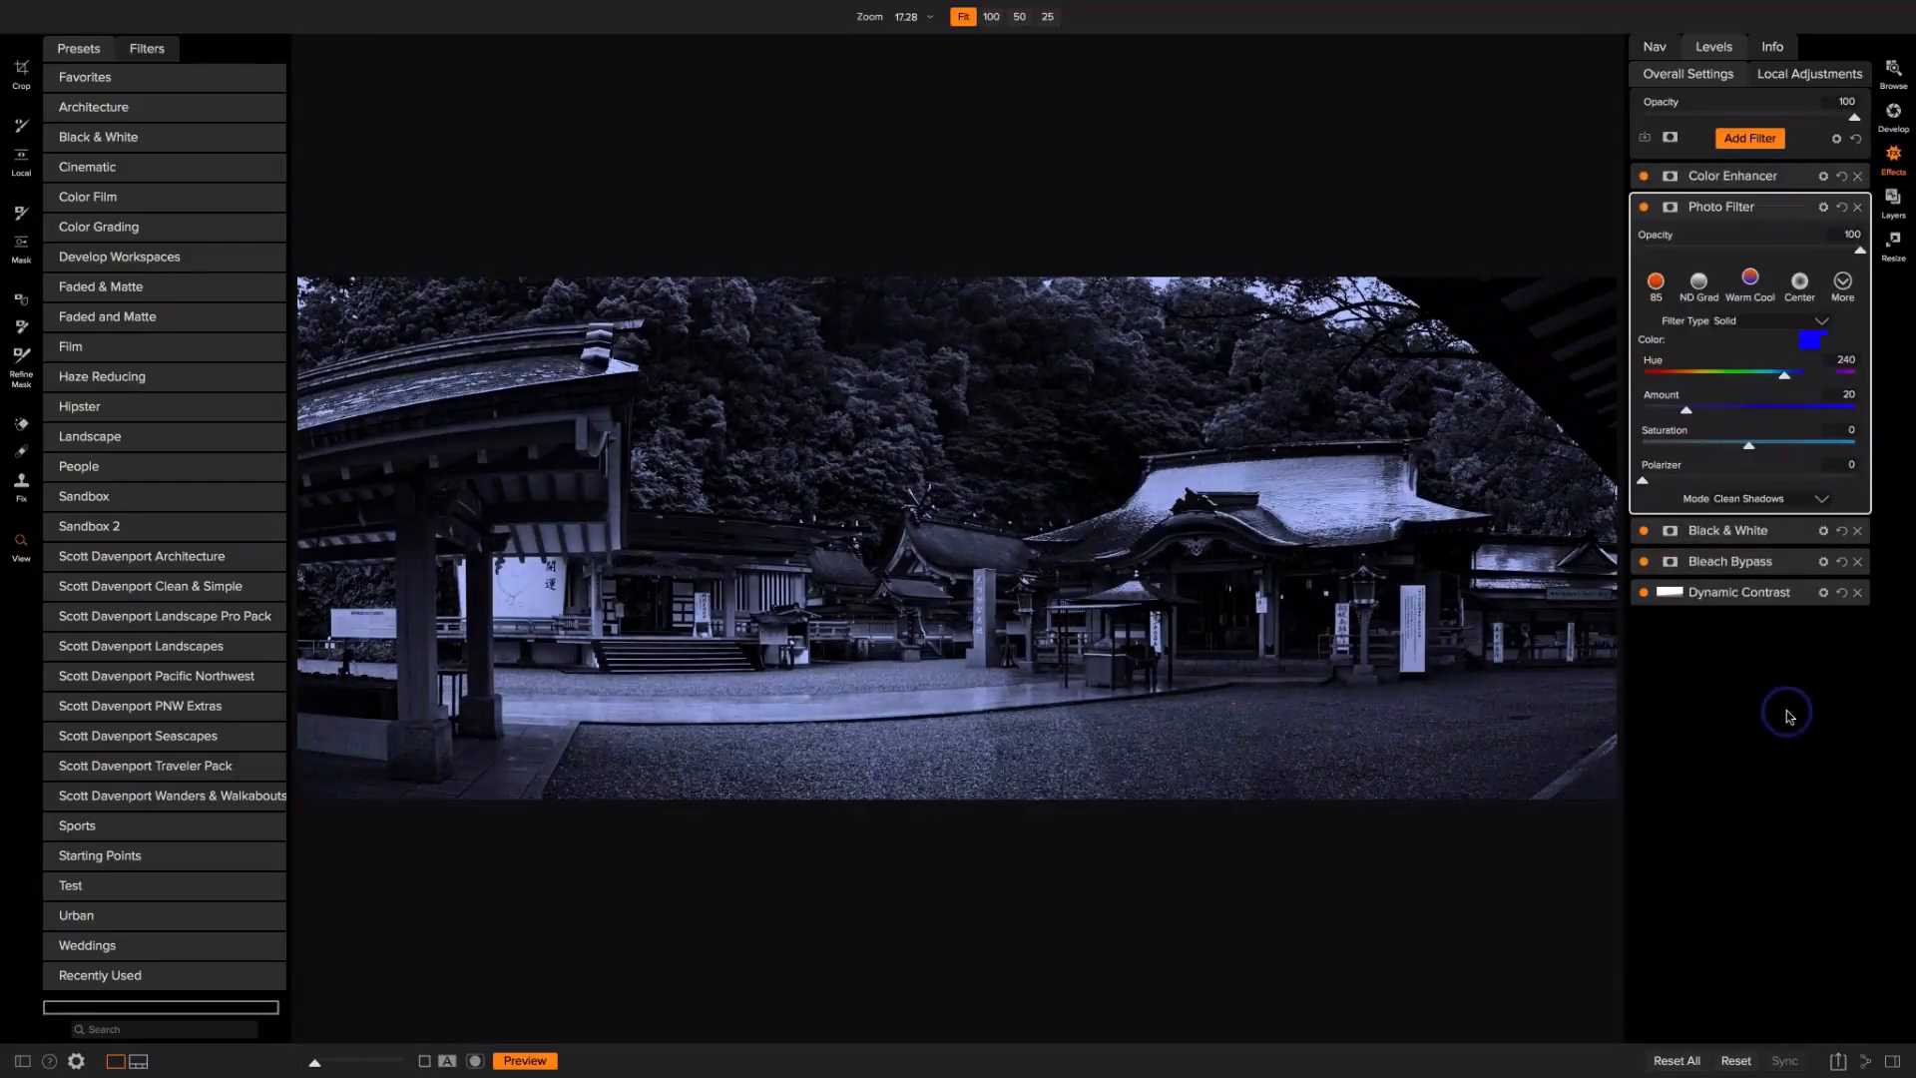
click(1779, 565)
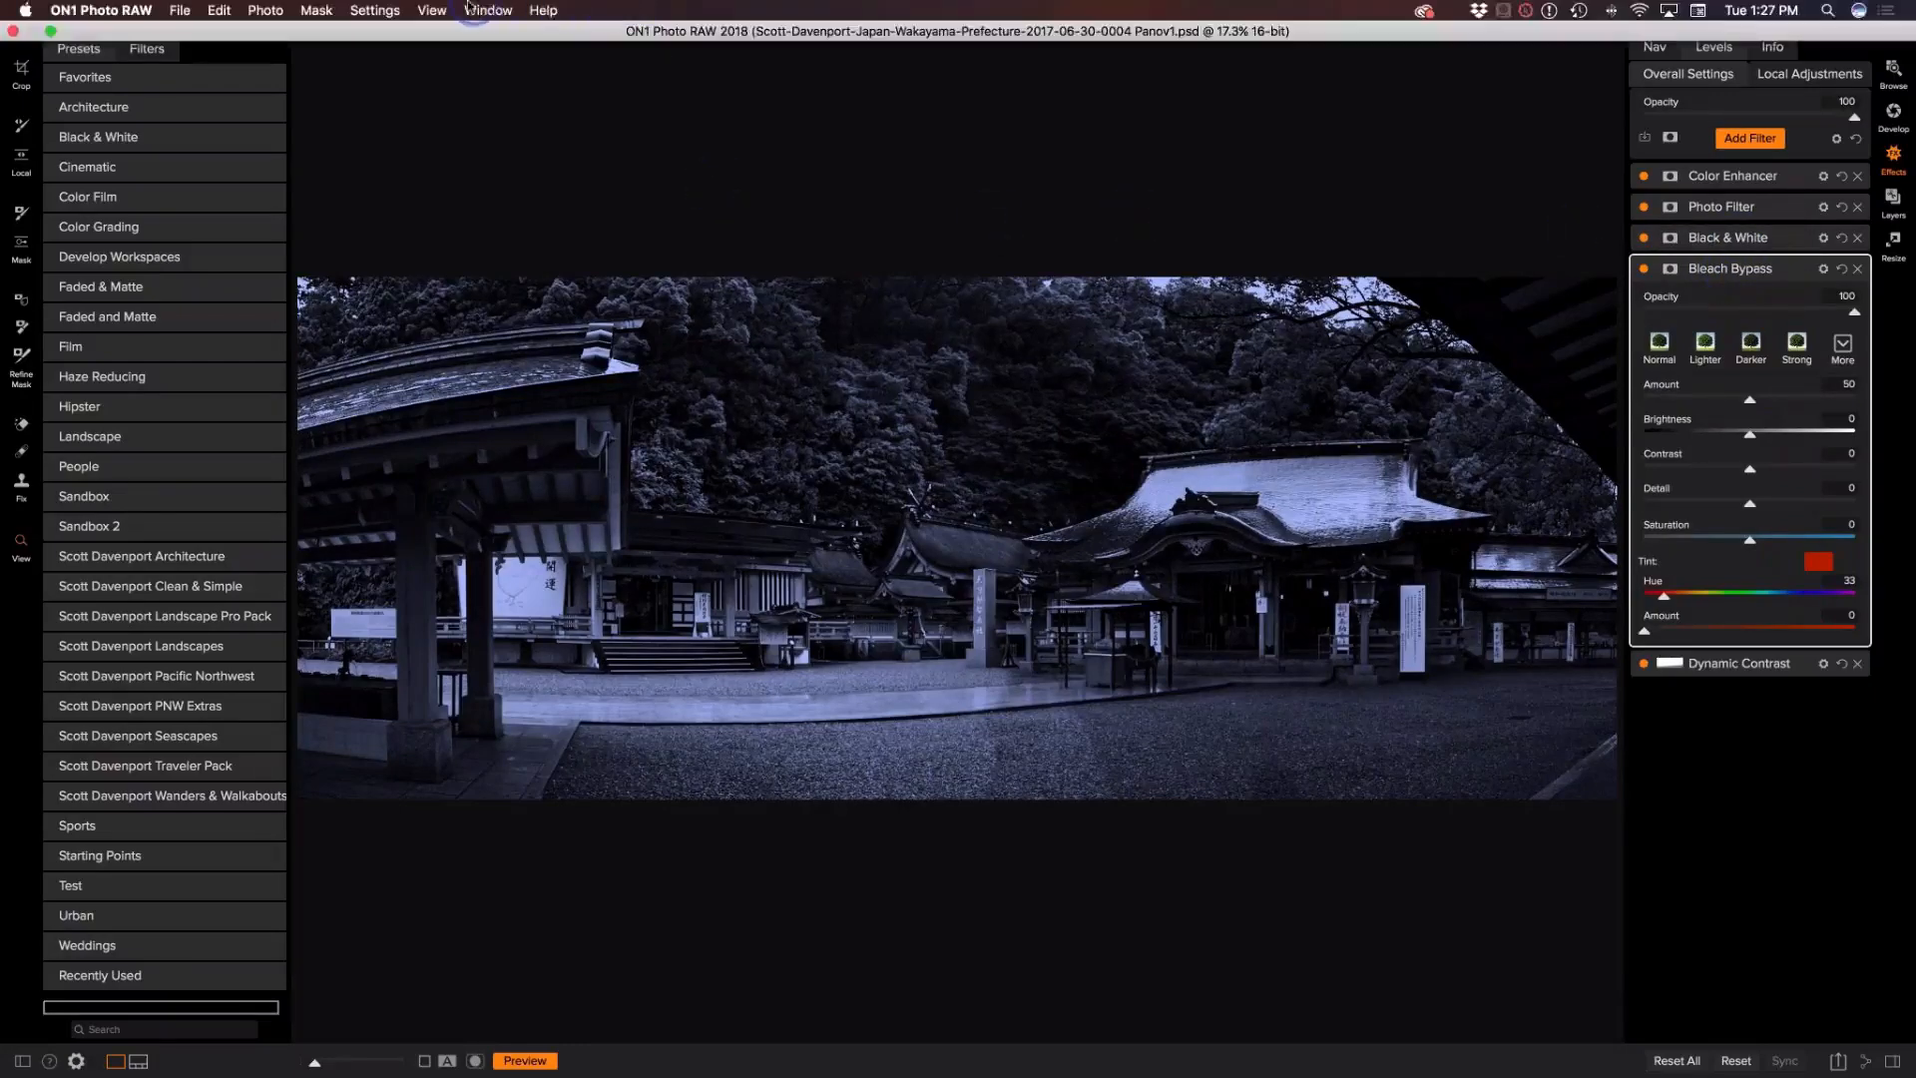
Step: Disable Solo Mode and expand the Black & White, Photo Filter and Color Enhancer filters alongside Bleach Bypass
click(486, 10)
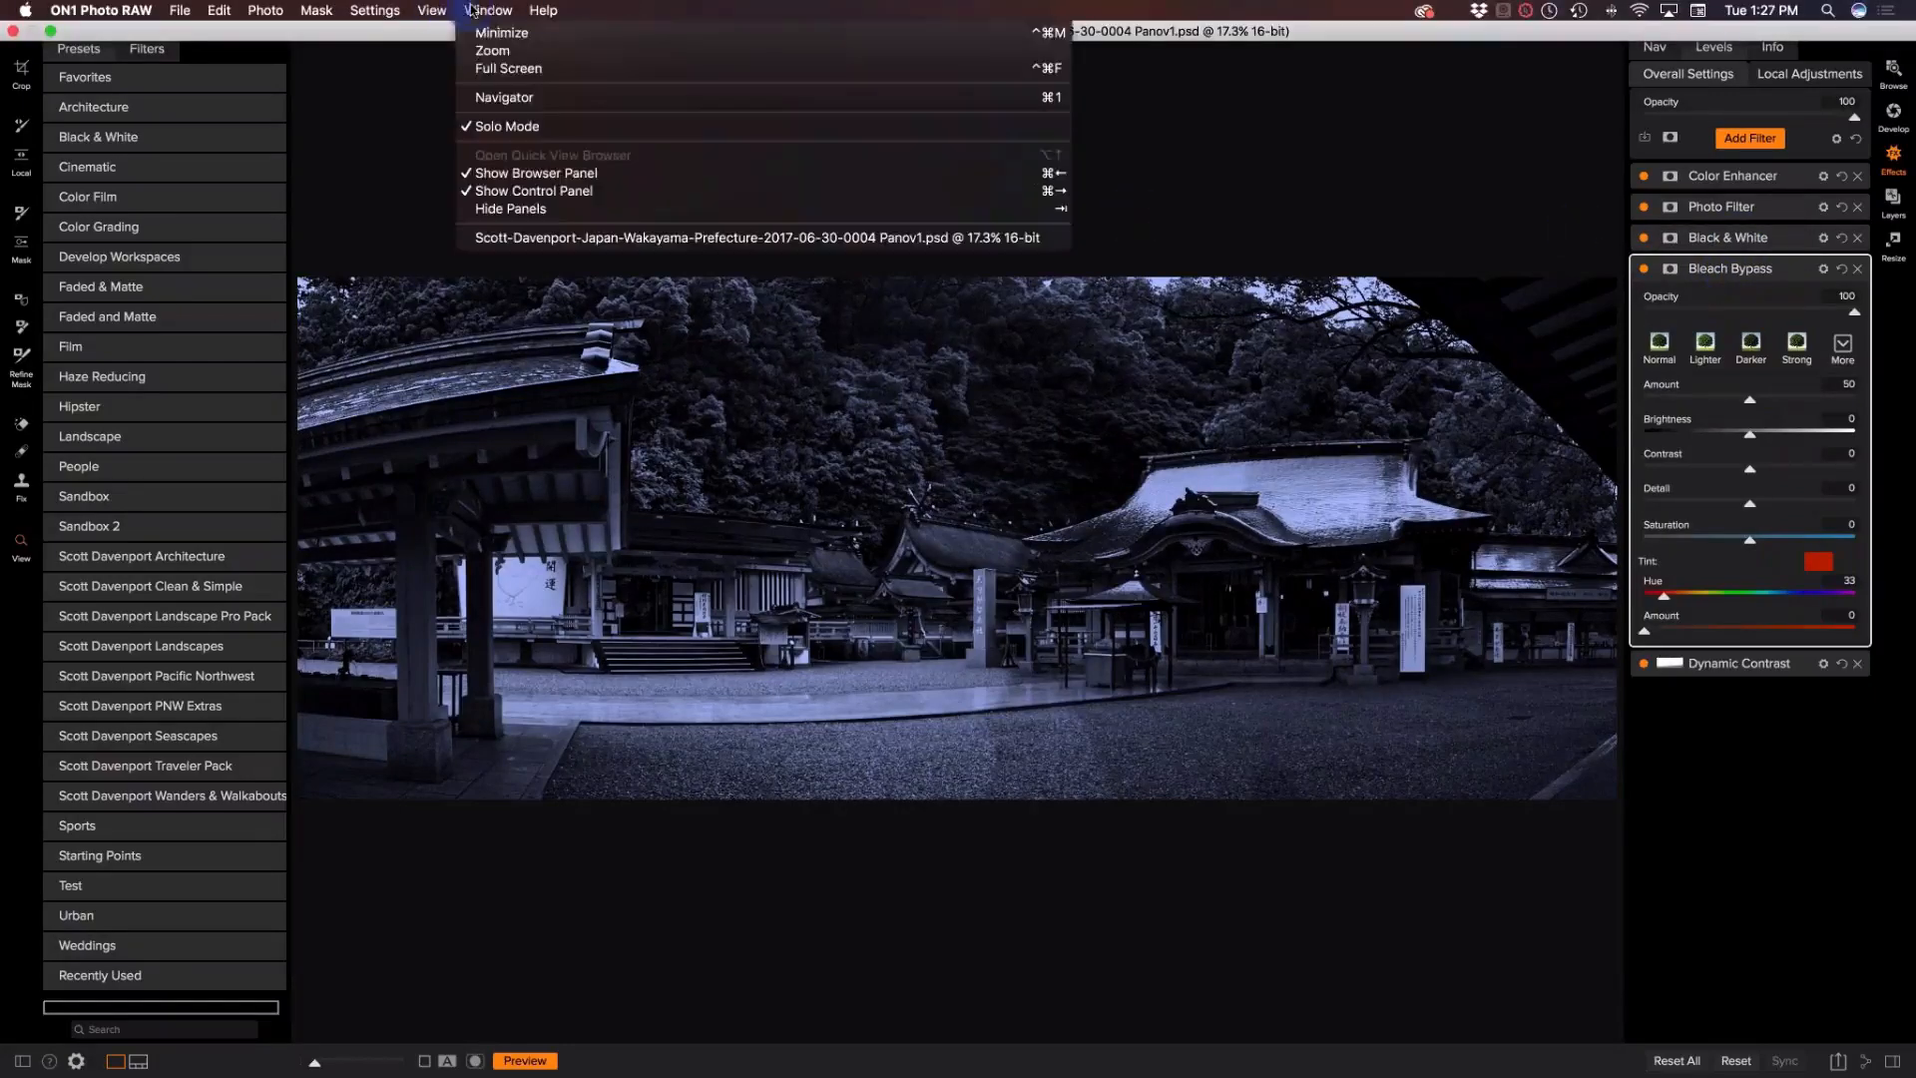
click(559, 127)
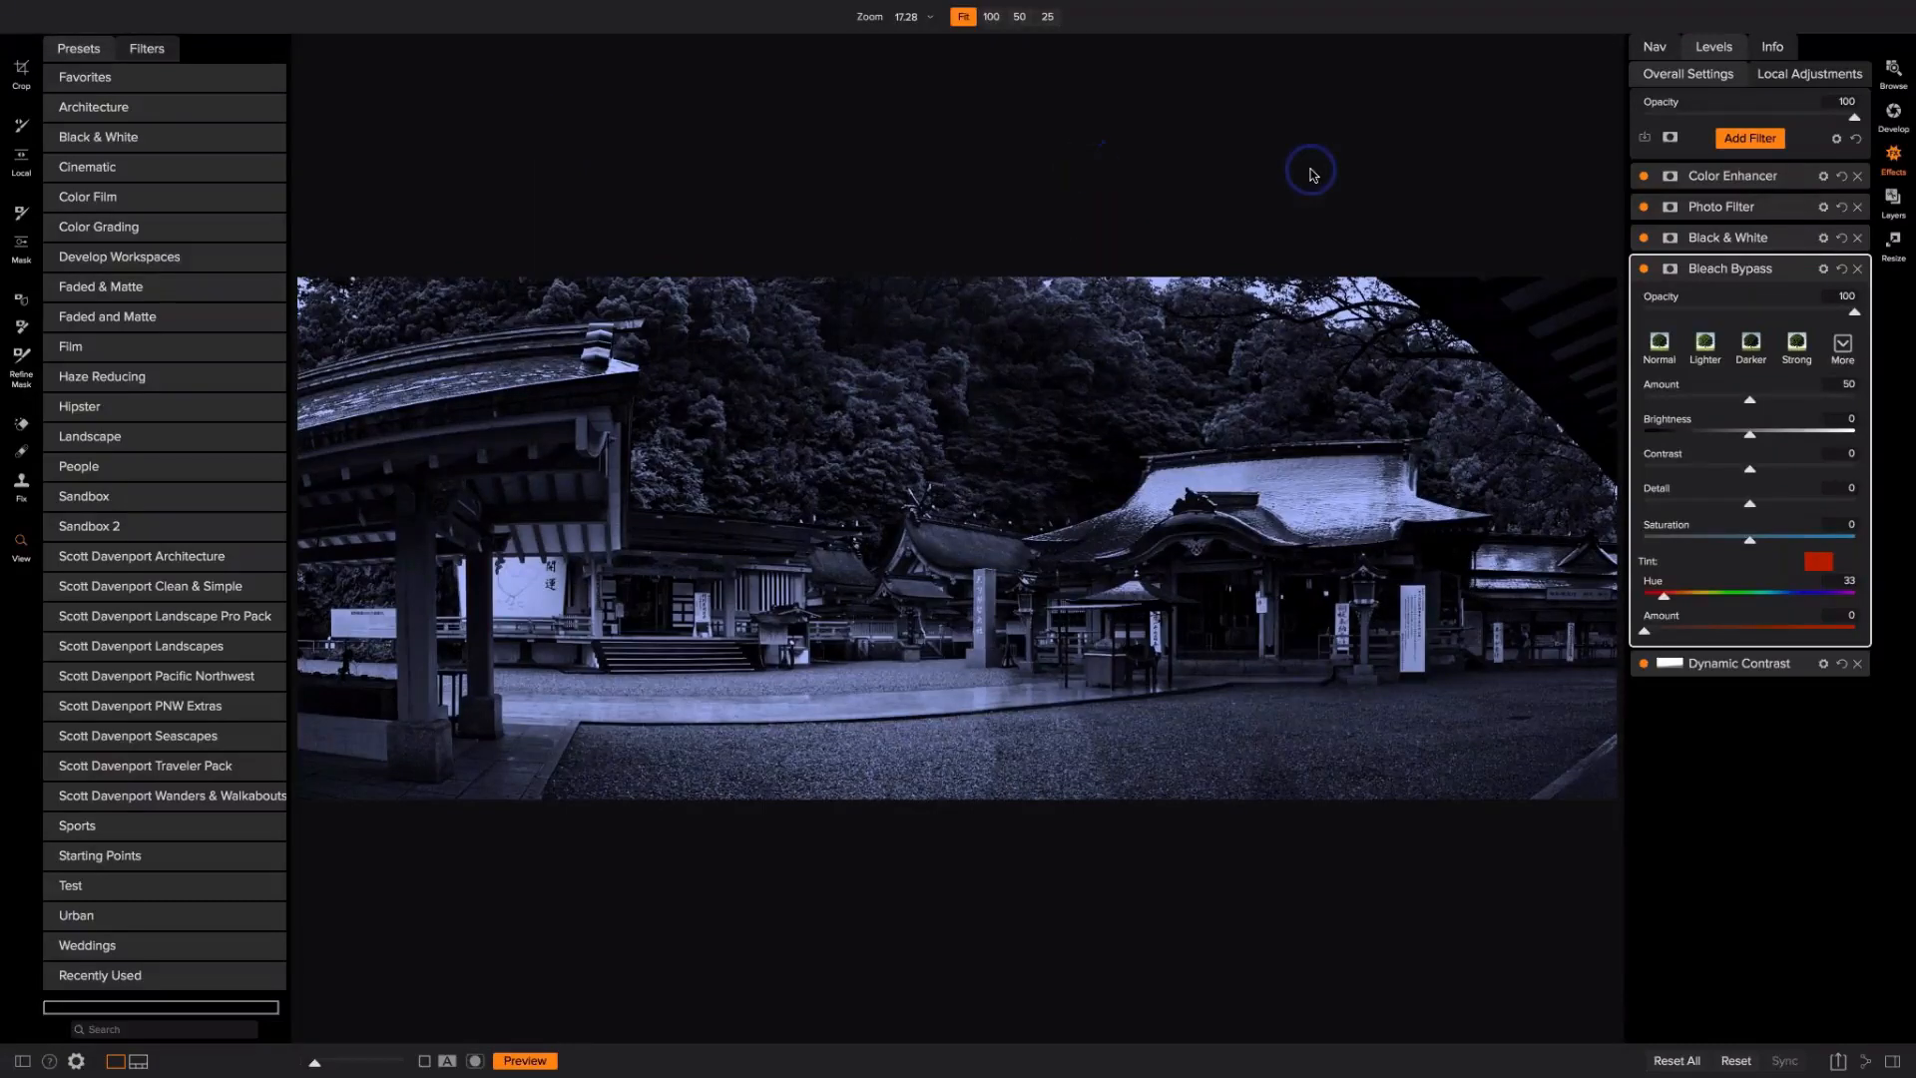
click(1761, 238)
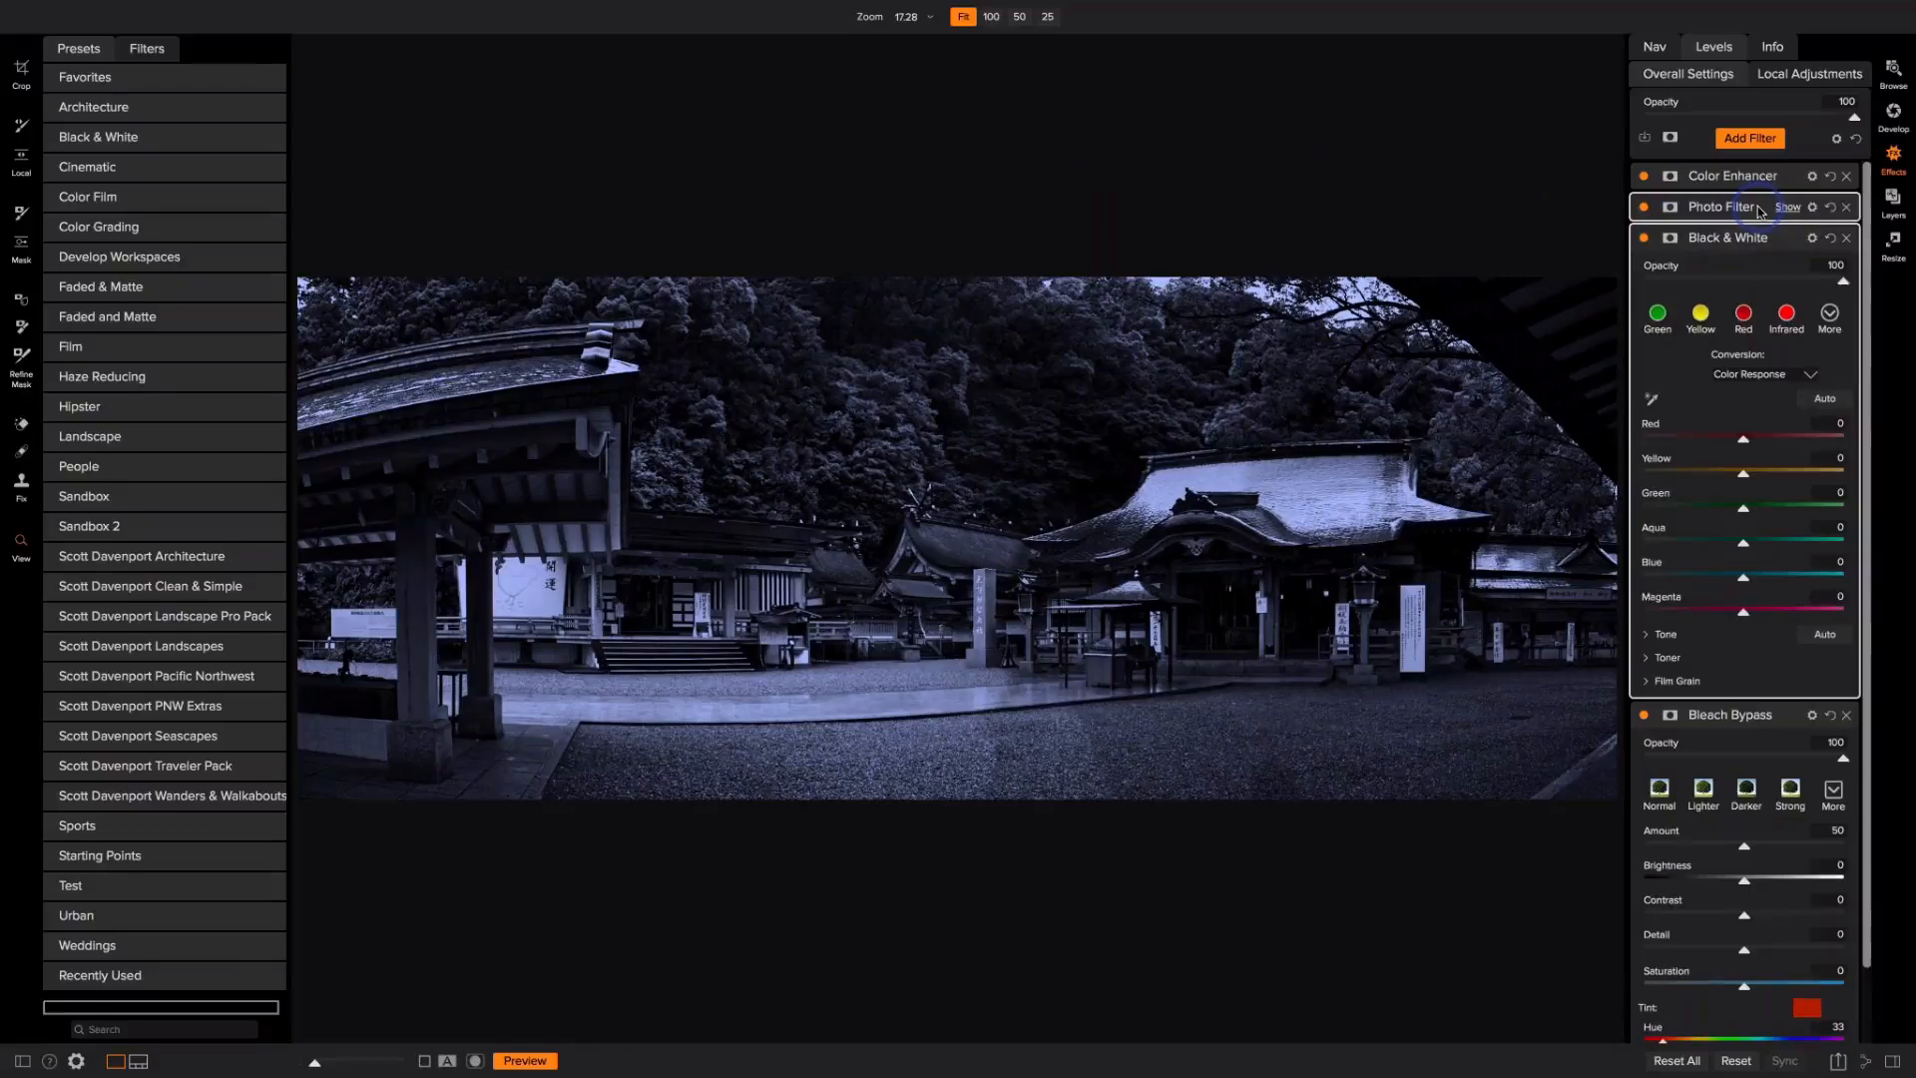
click(1759, 211)
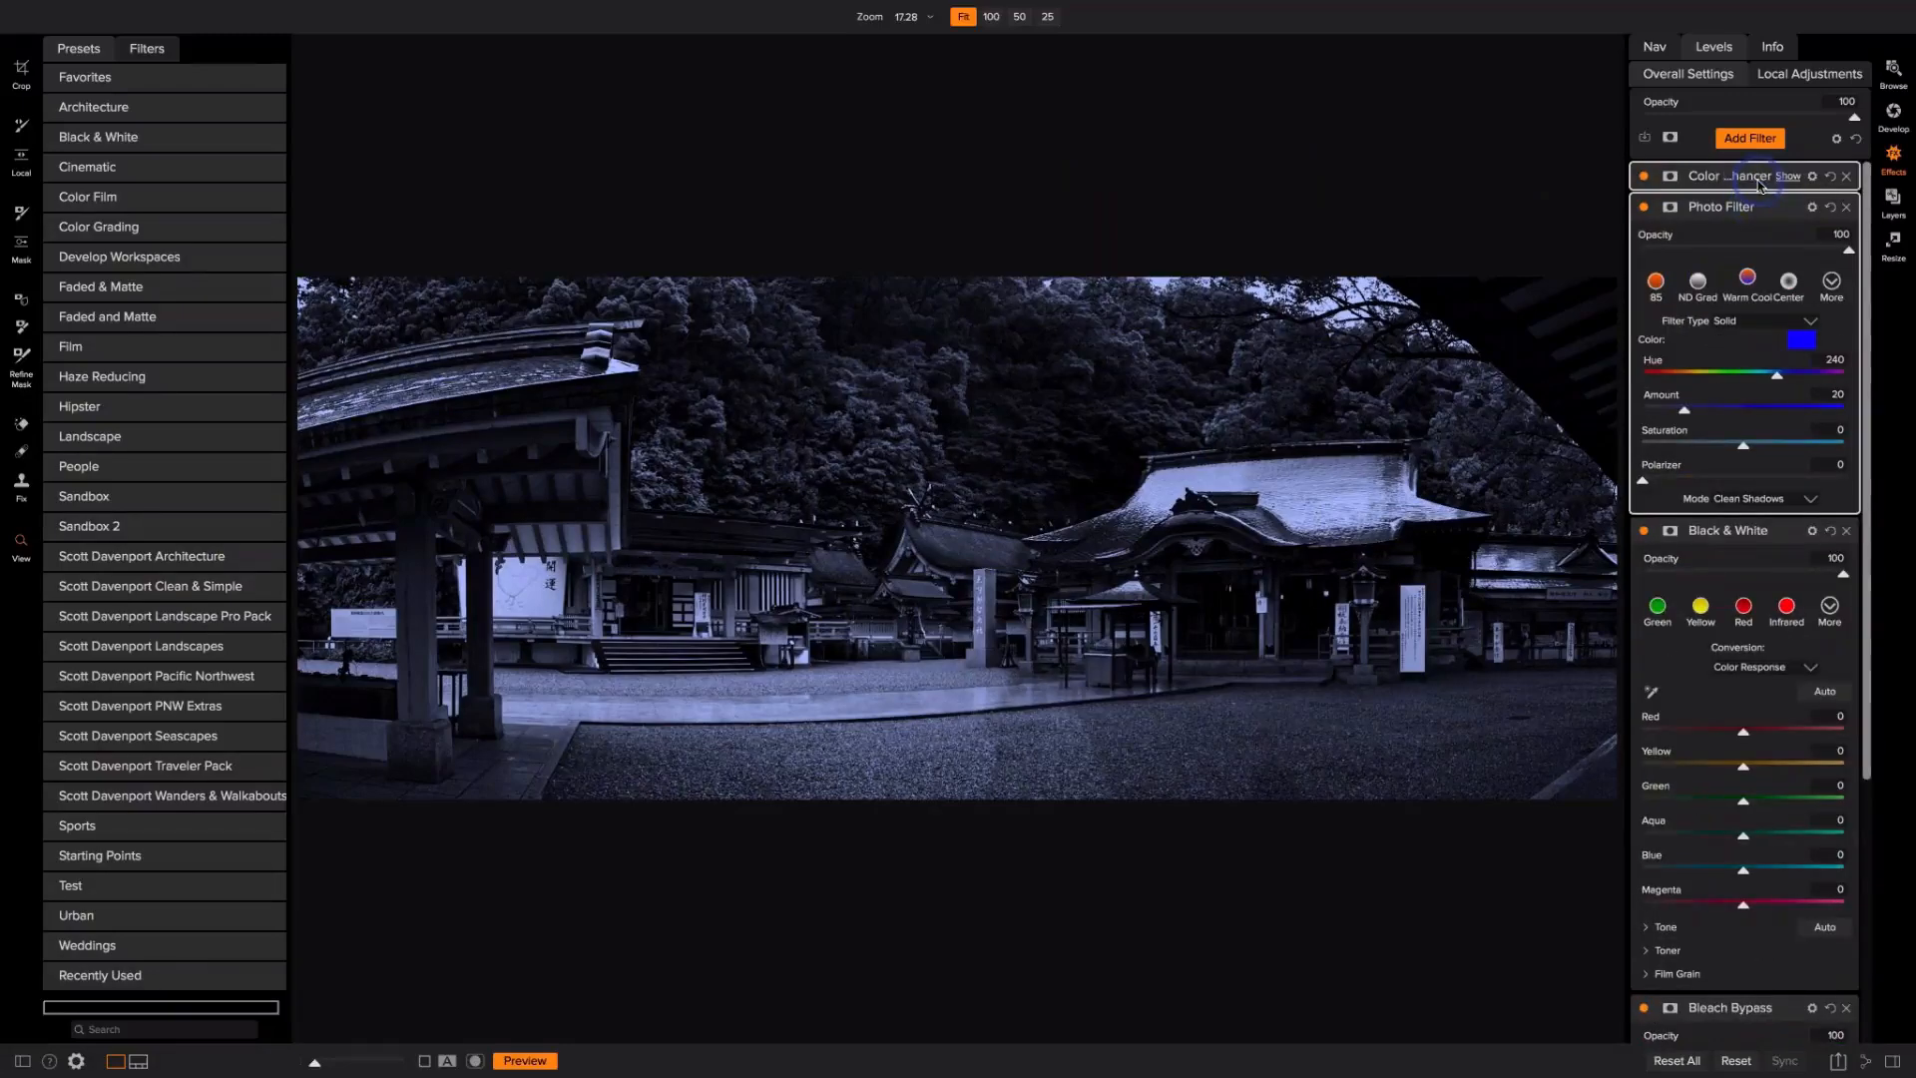
click(1758, 181)
scroll(1736, 602, down, 10)
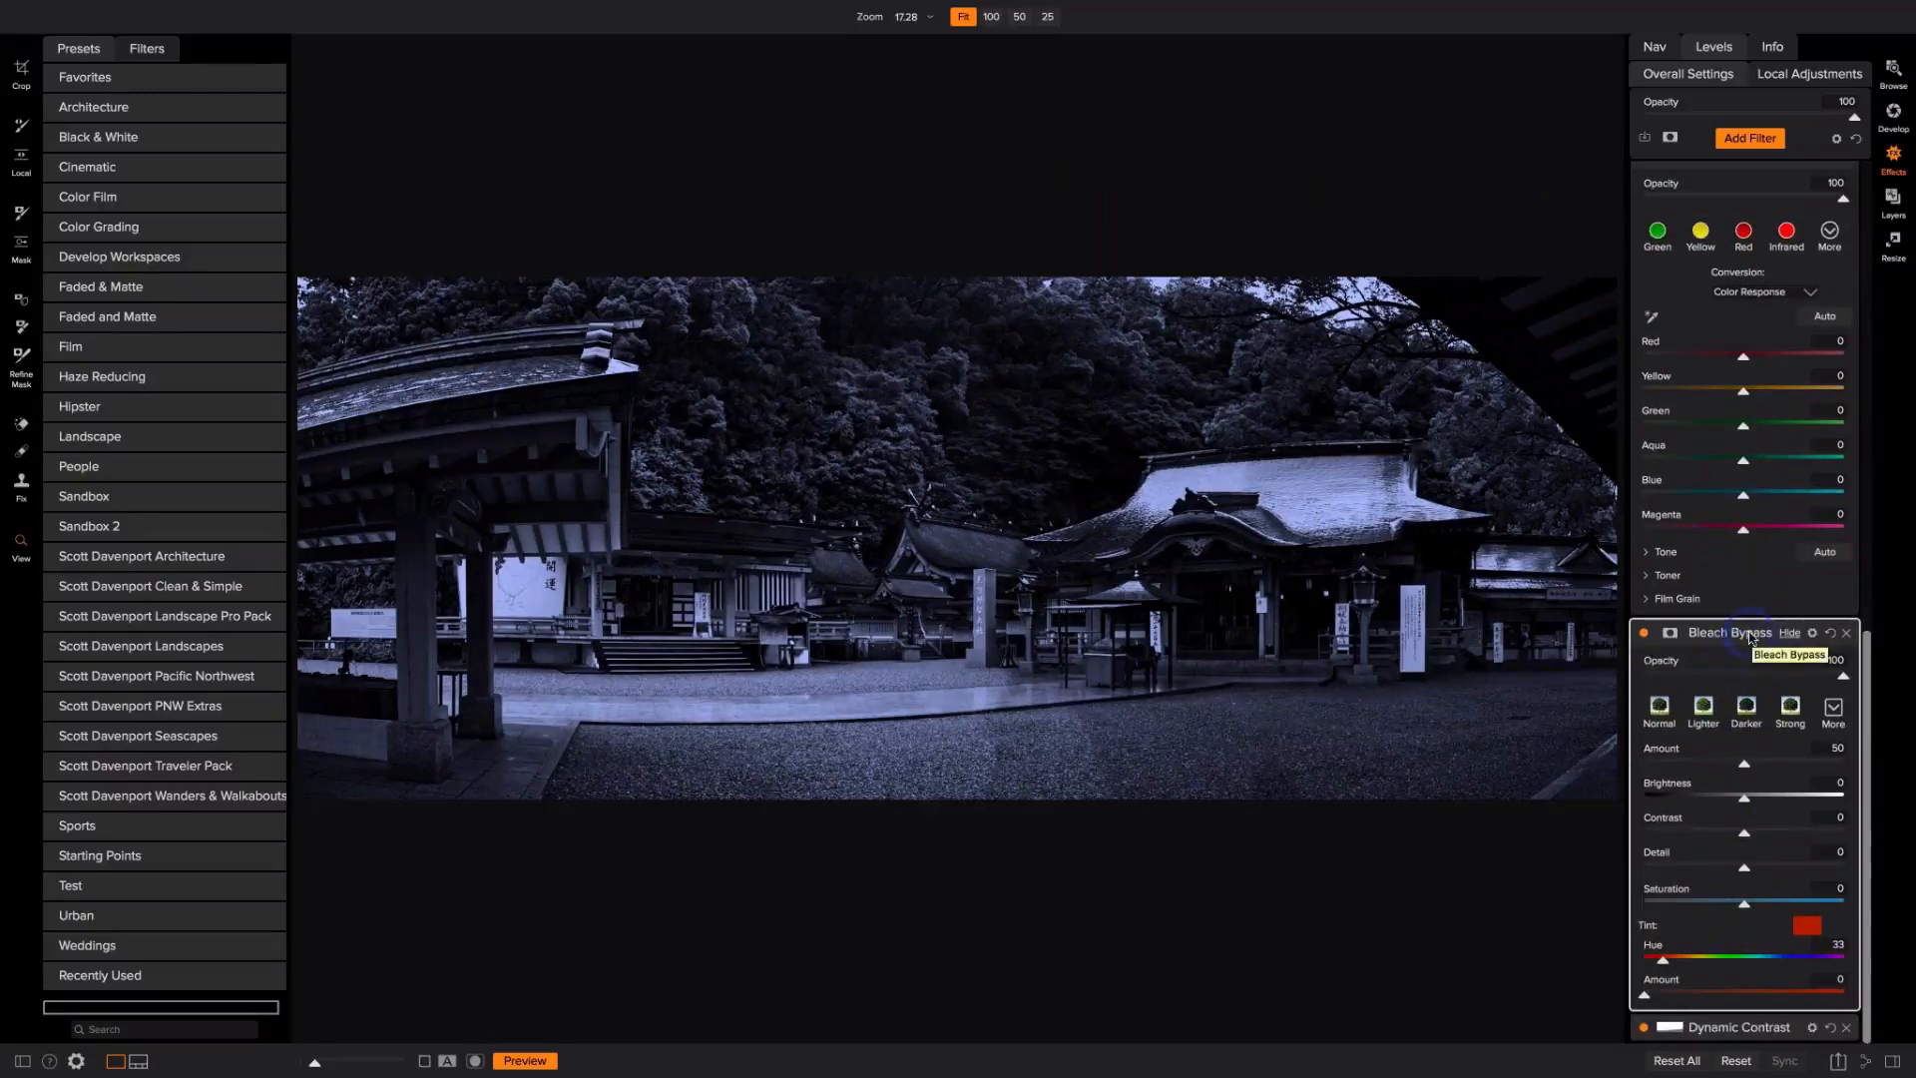
Step: Re-enable Solo Mode and expand individual filters in the stack to check that only one opens at a time
mouse_move(633, 15)
click(488, 10)
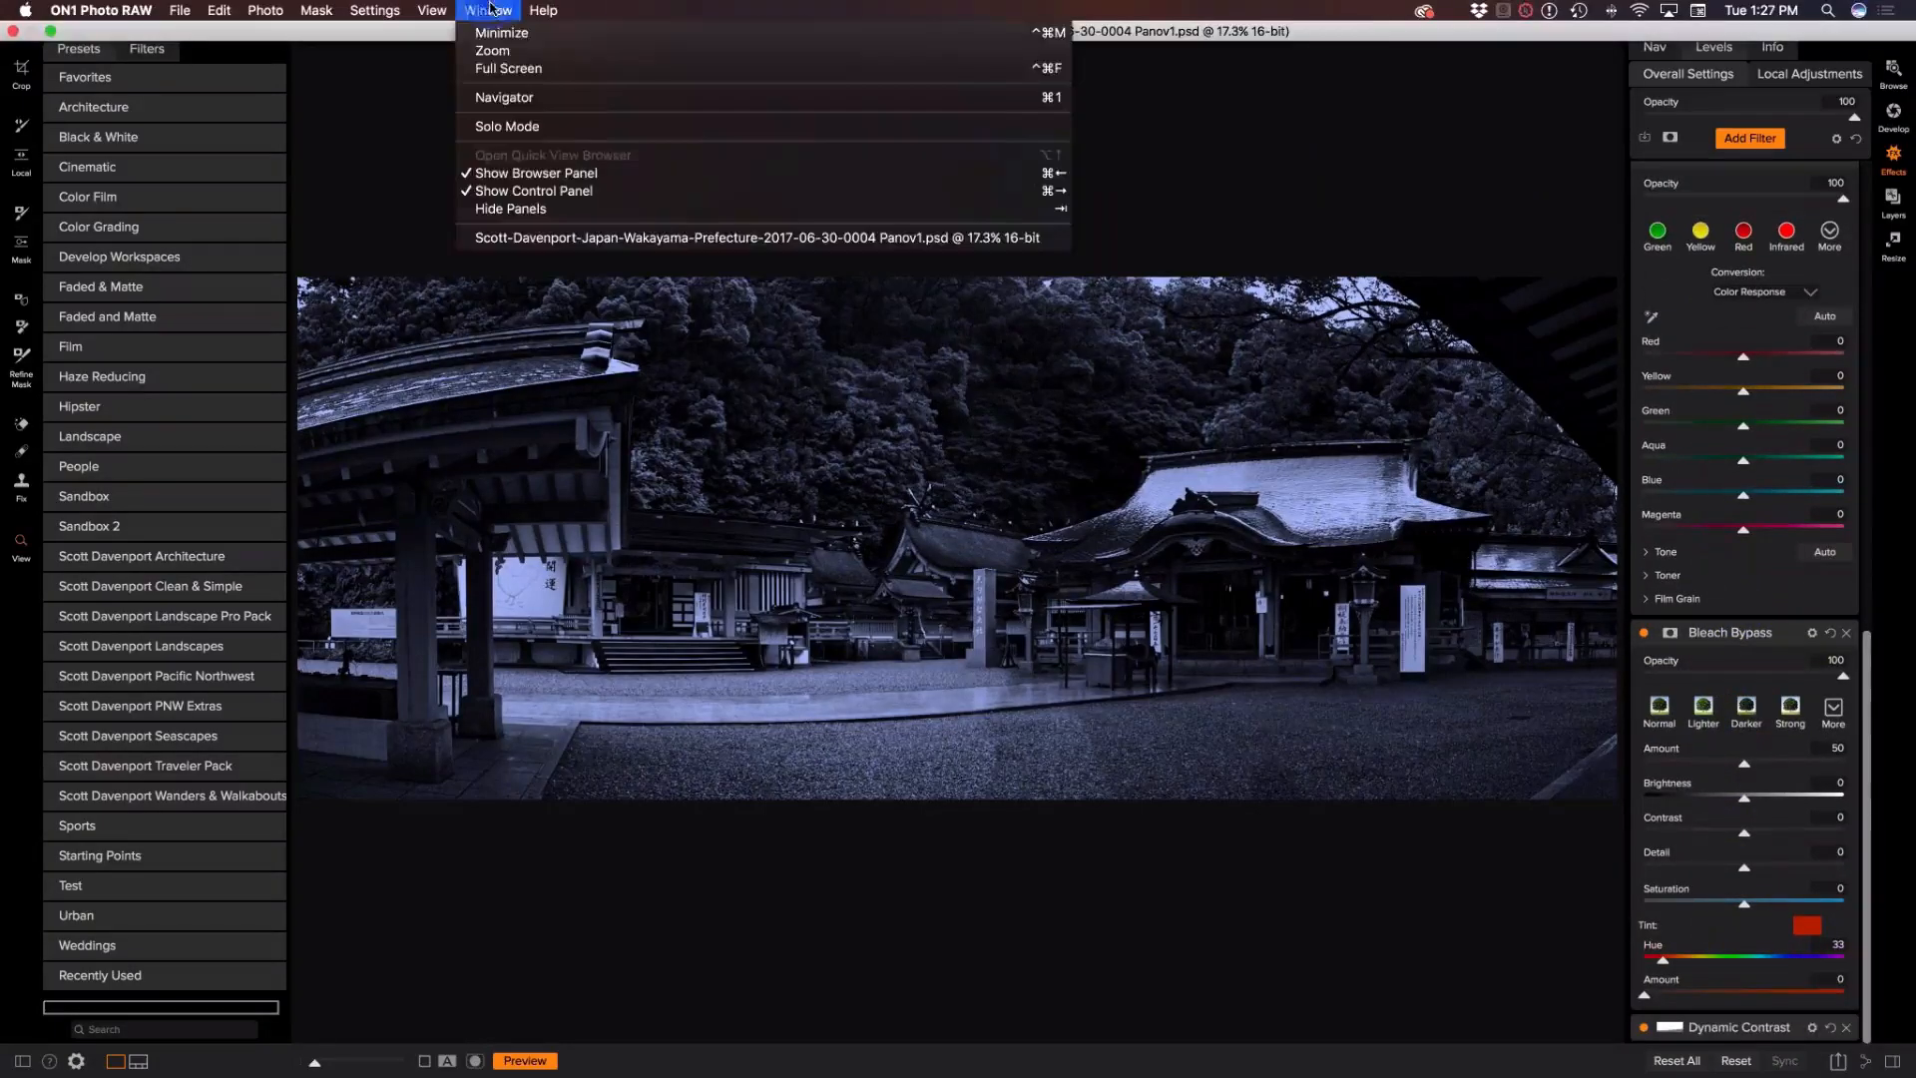
click(506, 126)
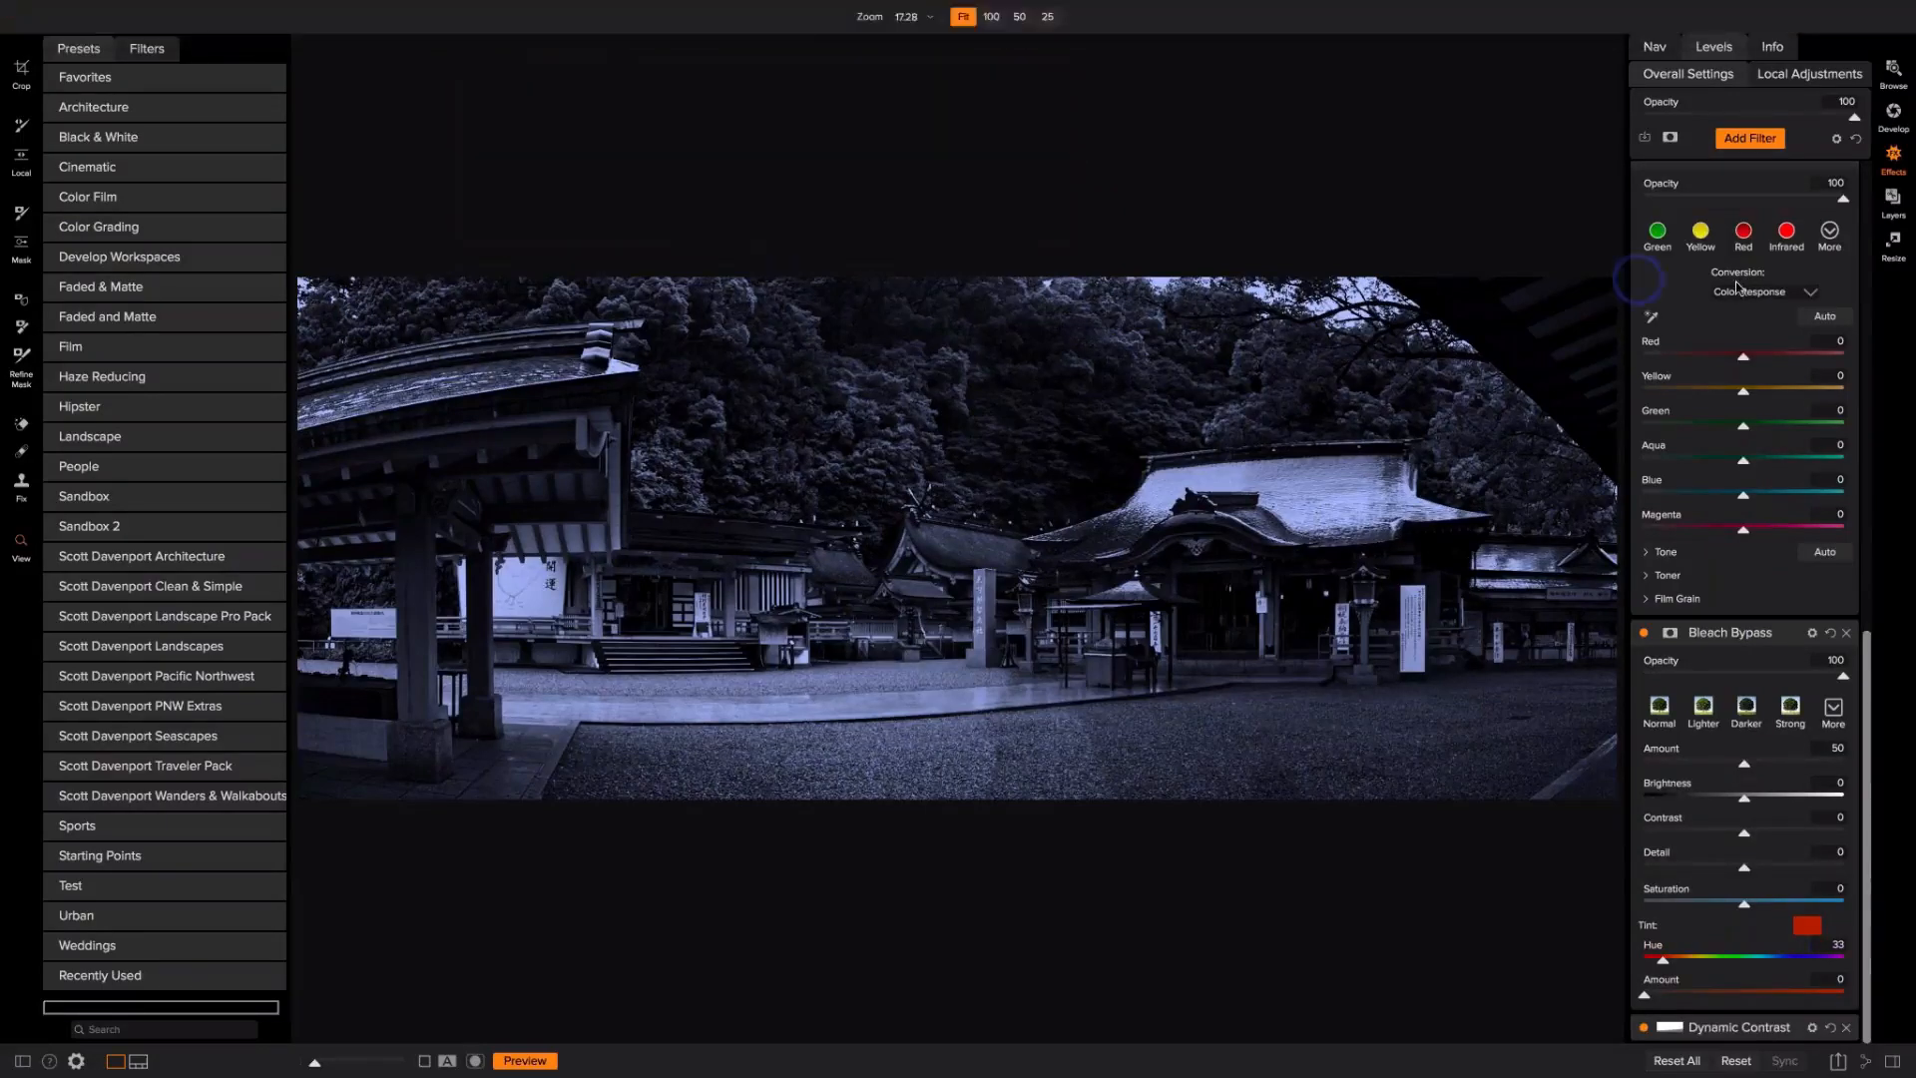
click(1748, 177)
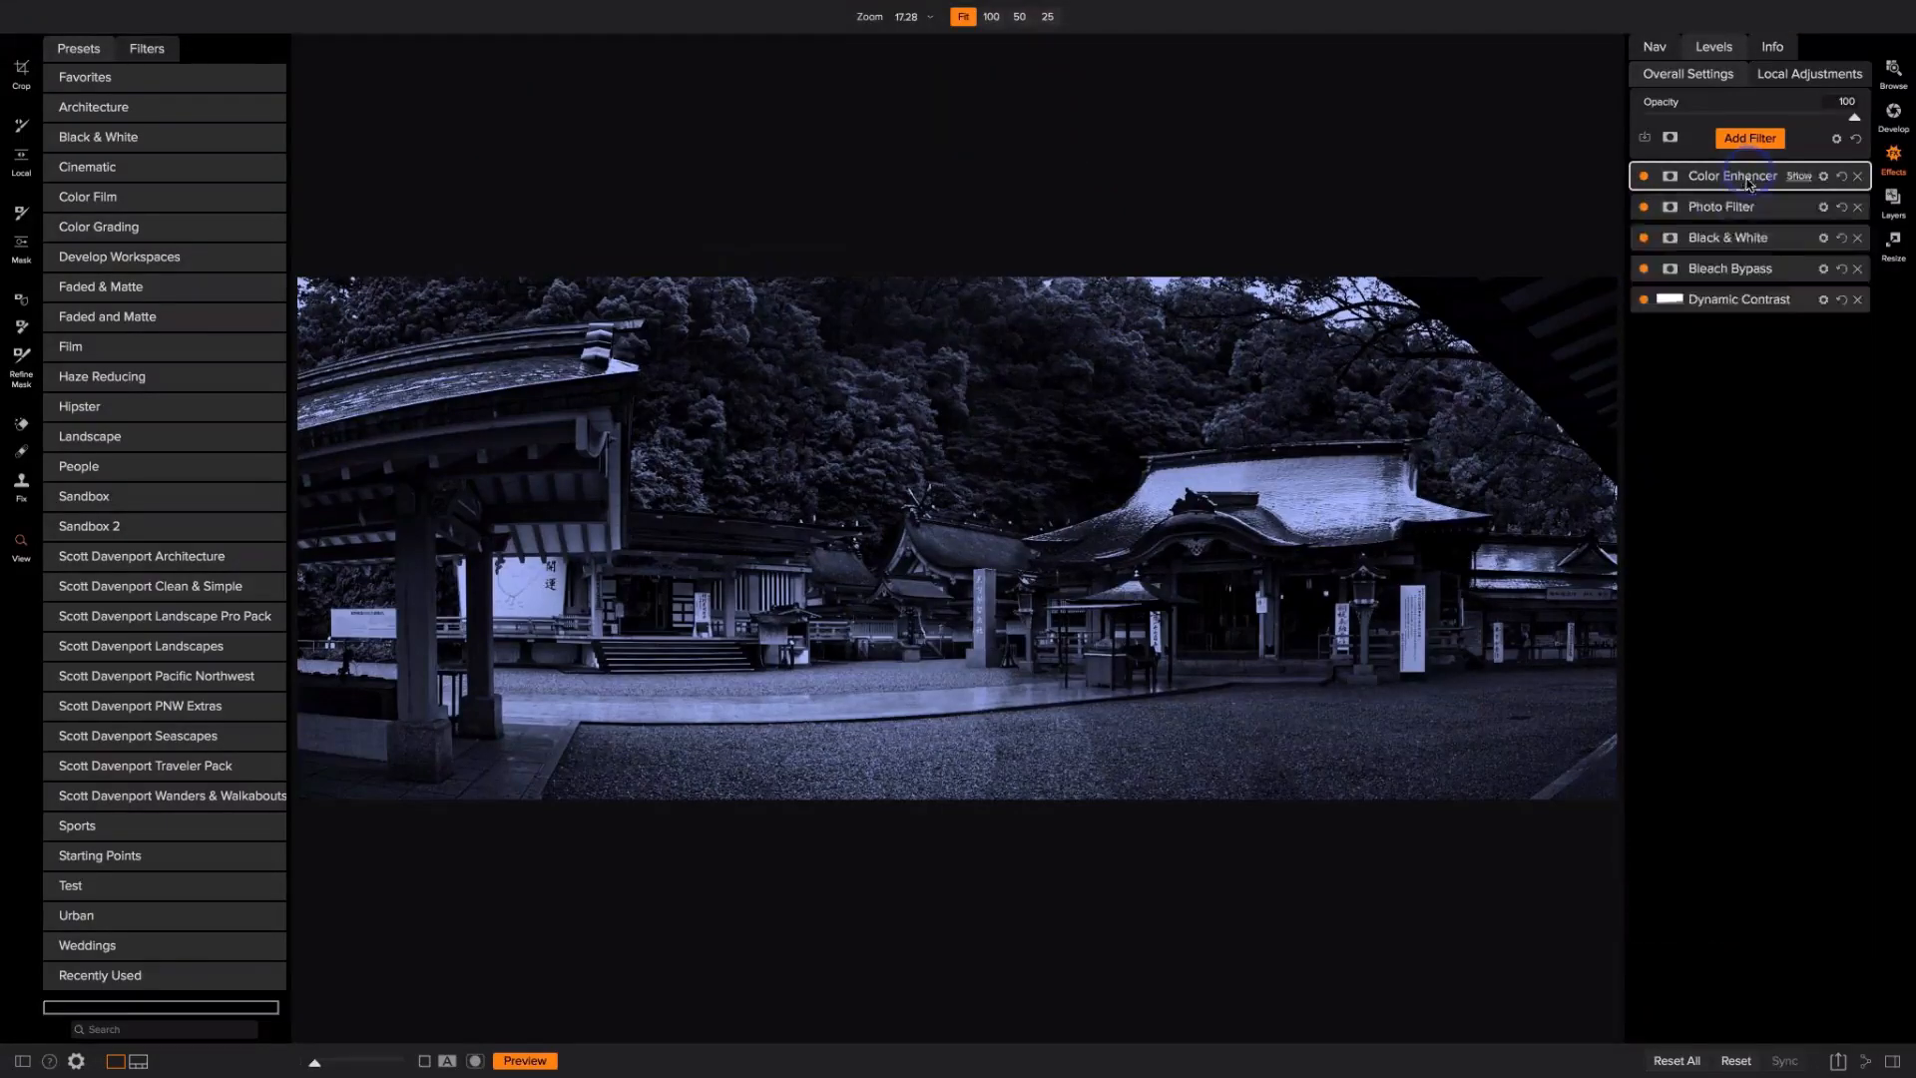
click(1722, 277)
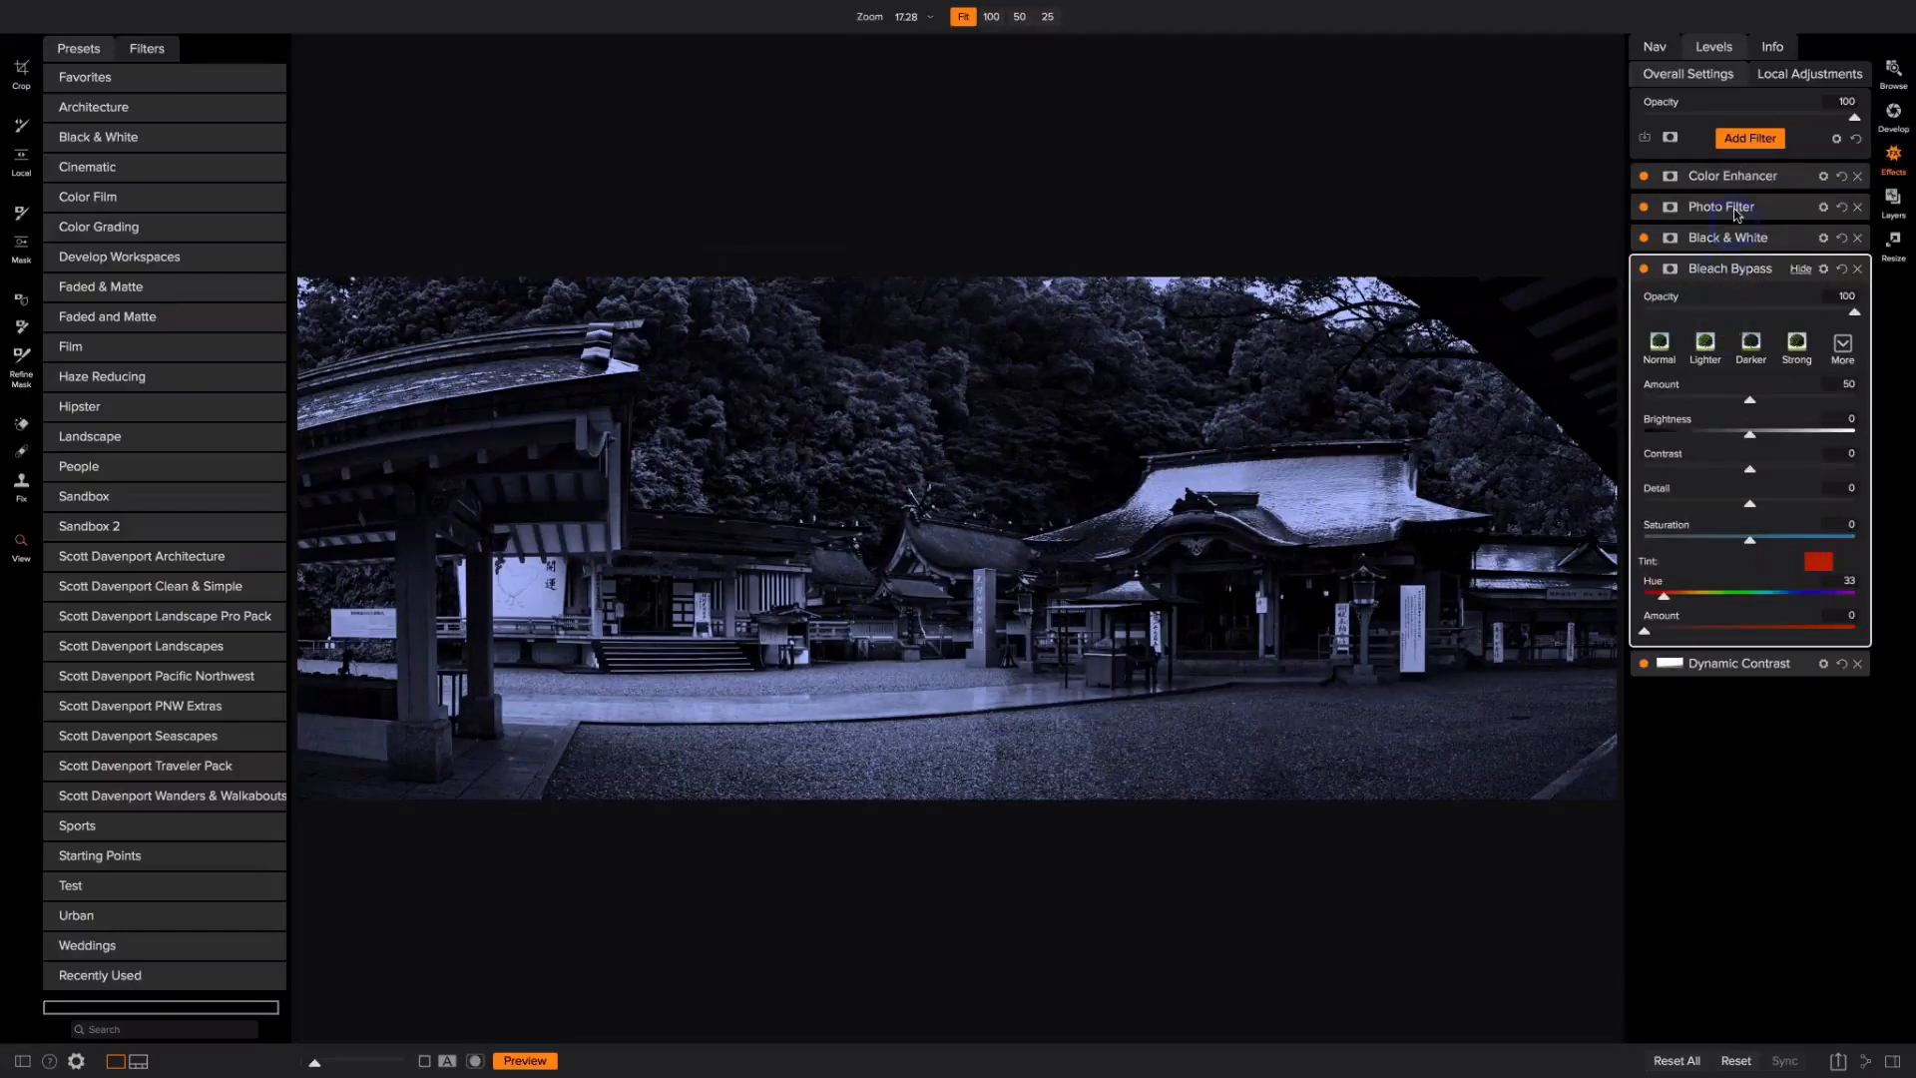
click(1733, 270)
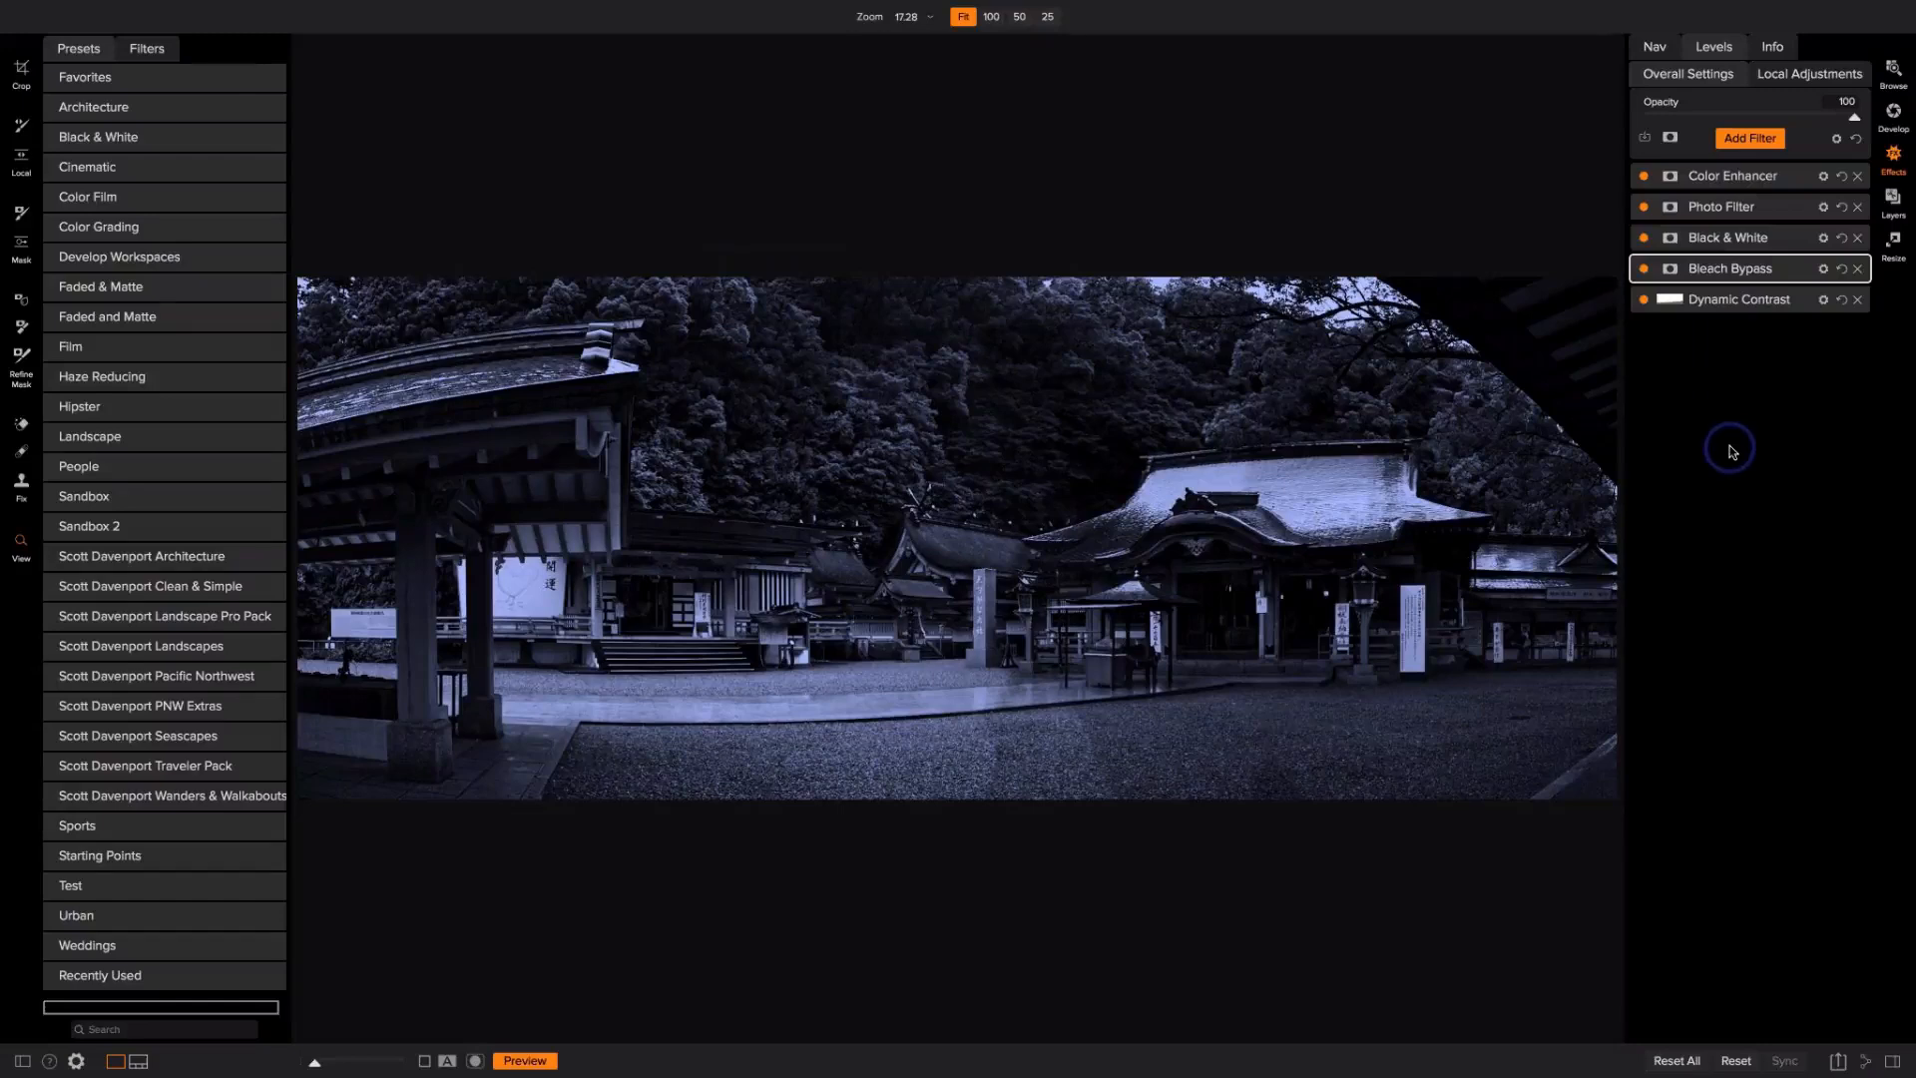
click(1746, 305)
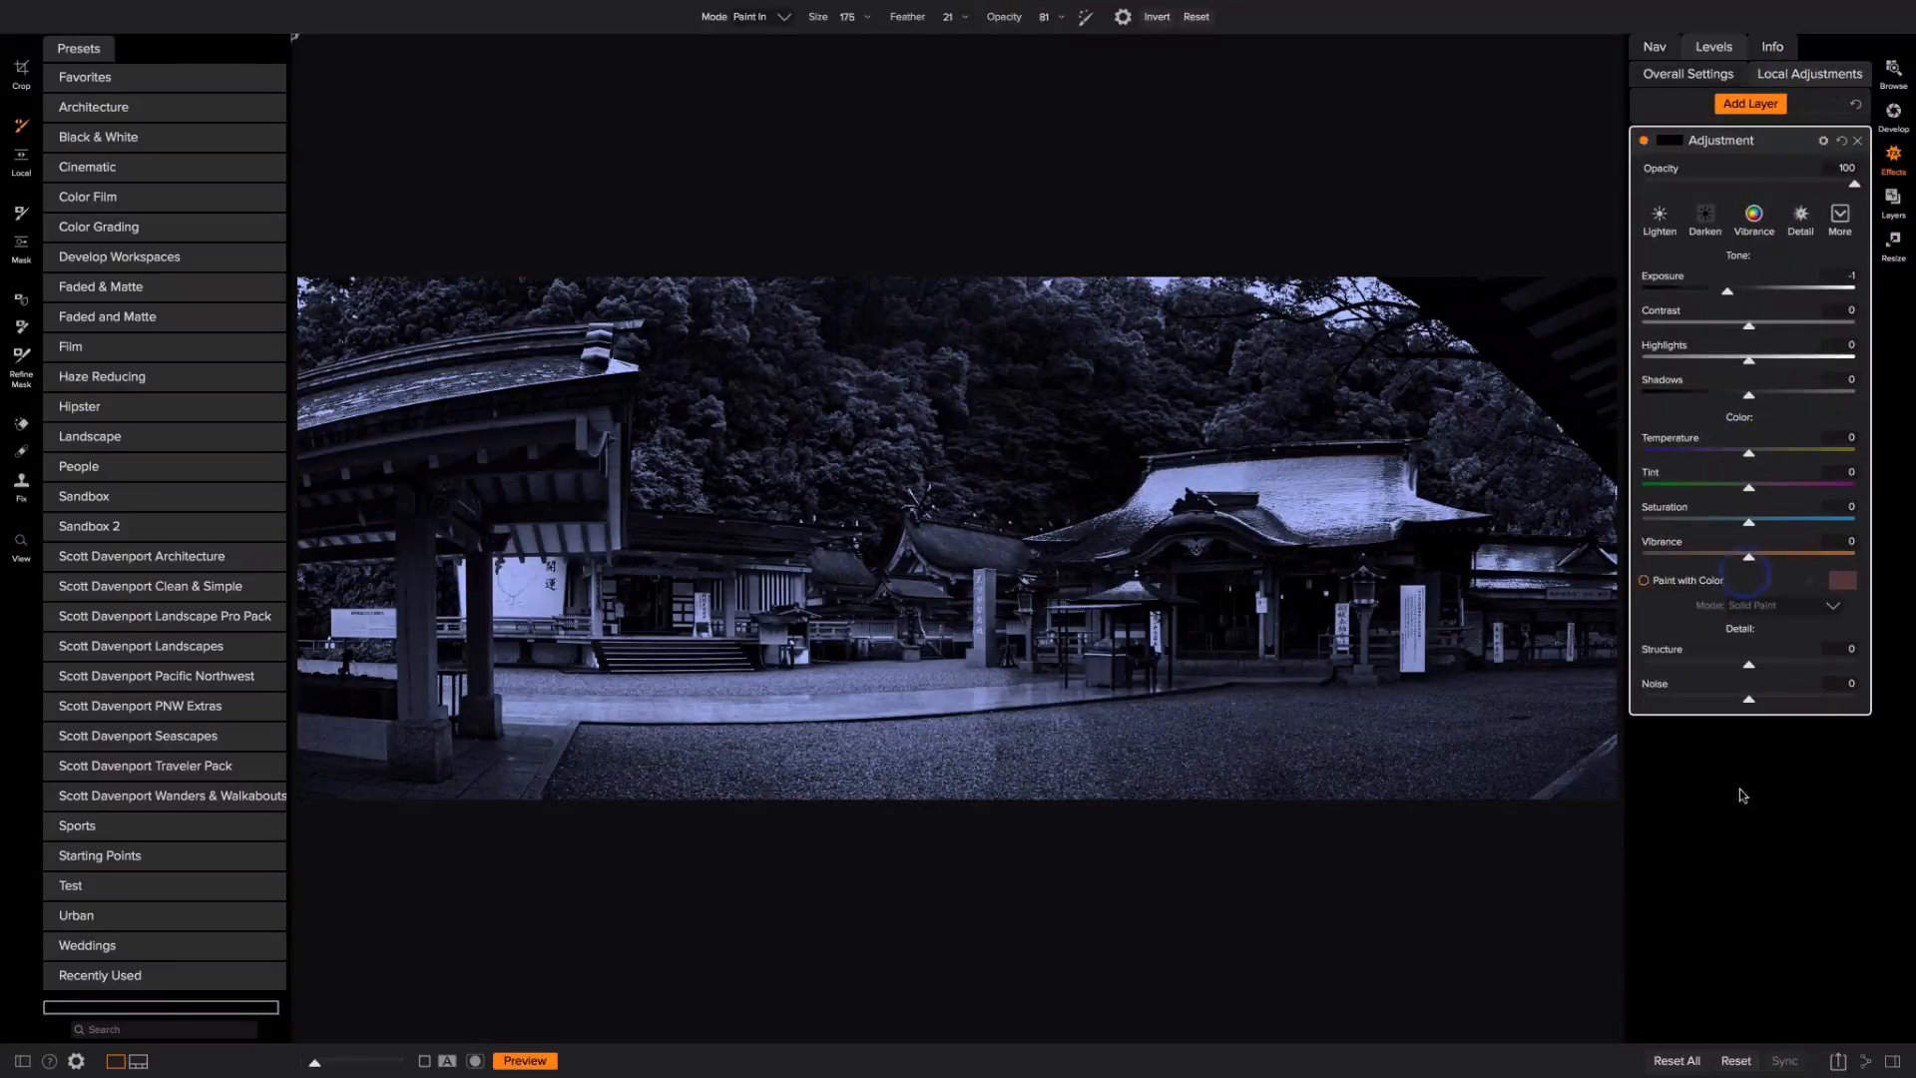
Step: Add the Color Adjustment, Split Tone and Vignette panes to the overall settings in Develop
click(1893, 113)
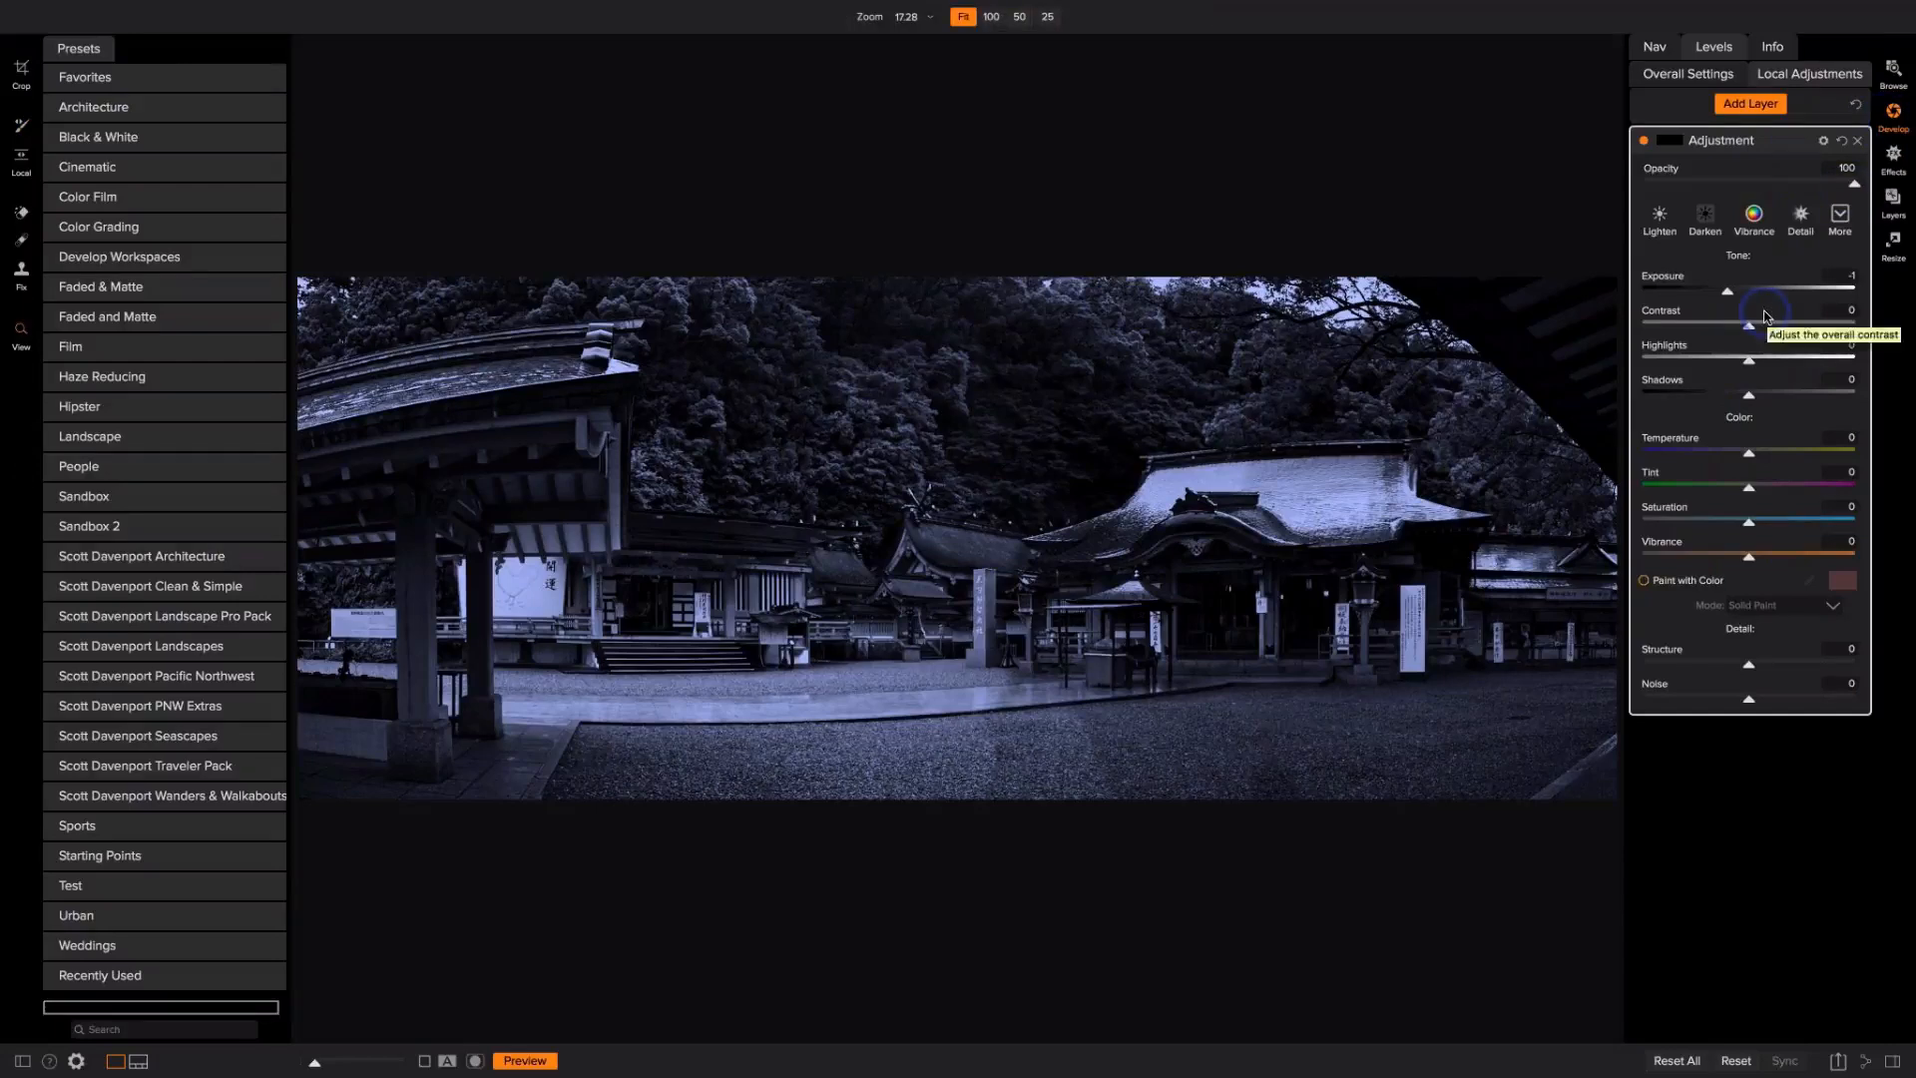
click(1687, 75)
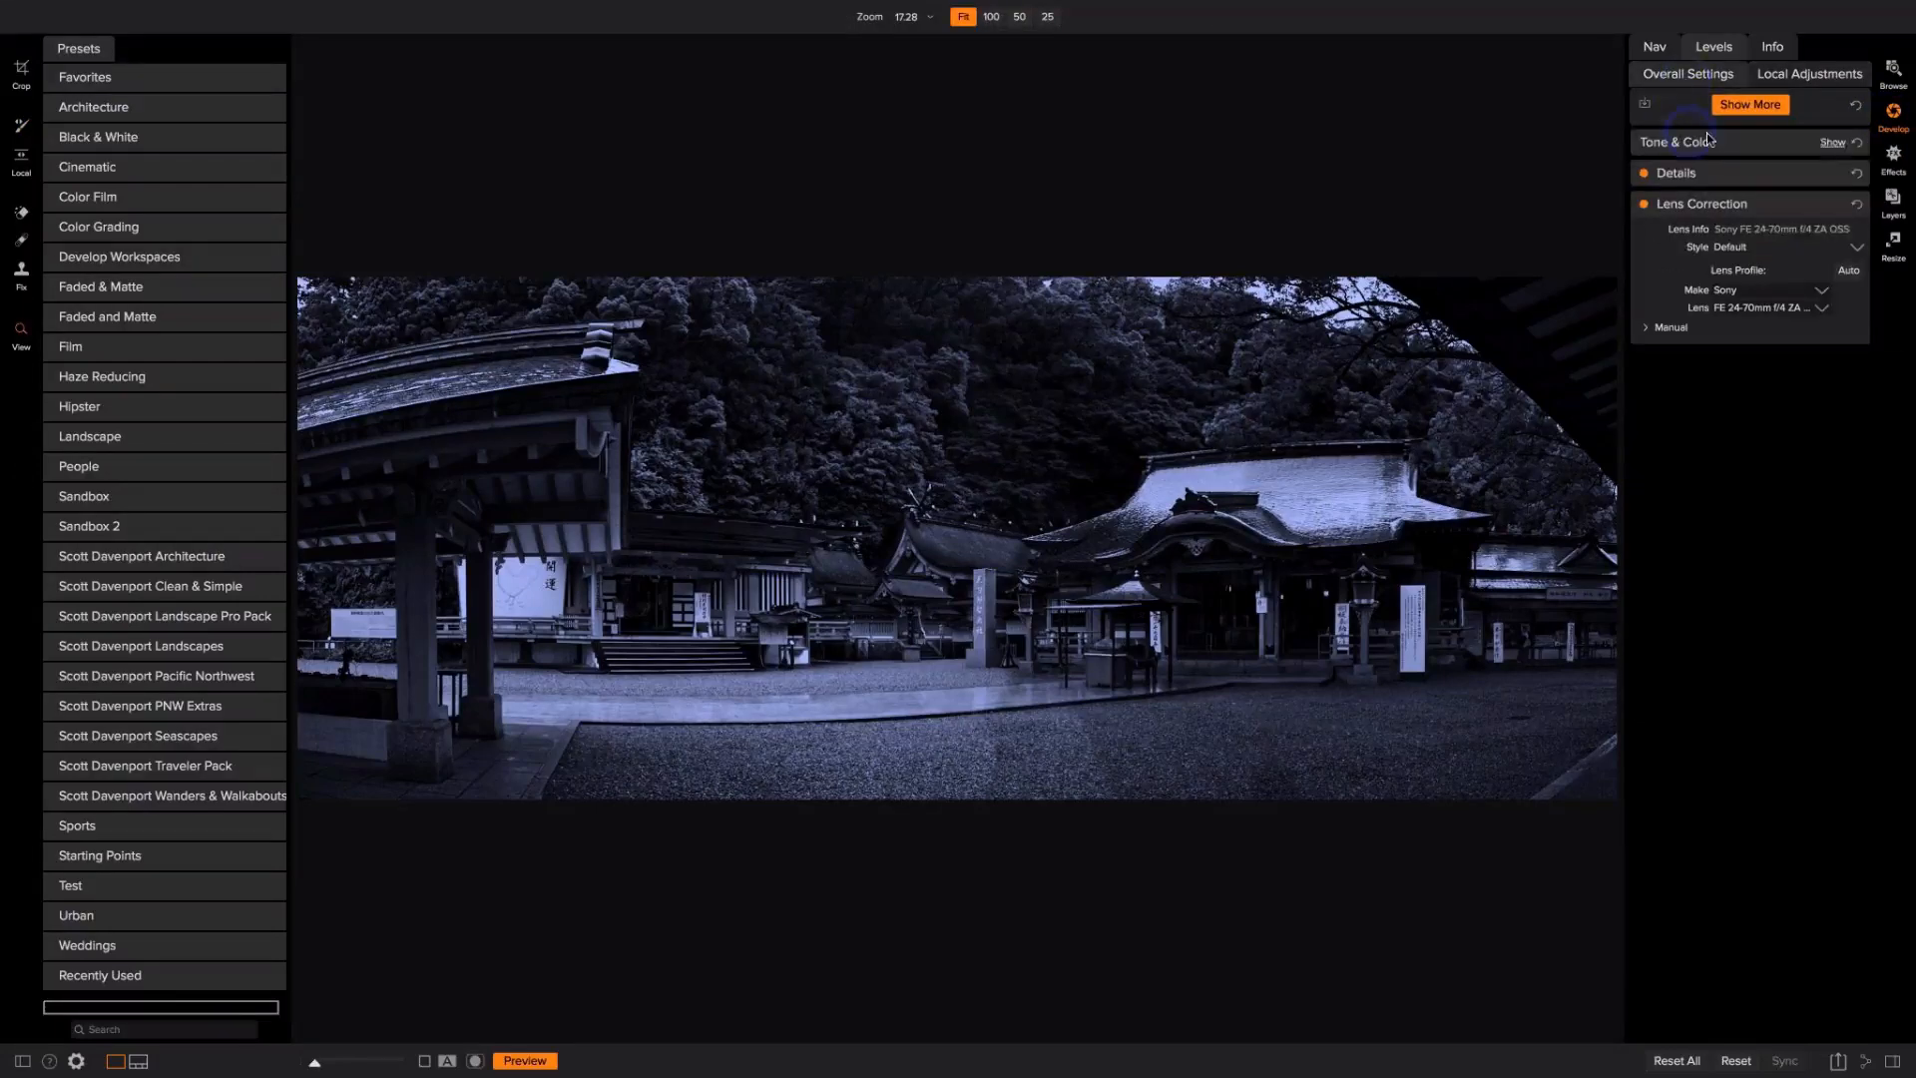
click(1746, 108)
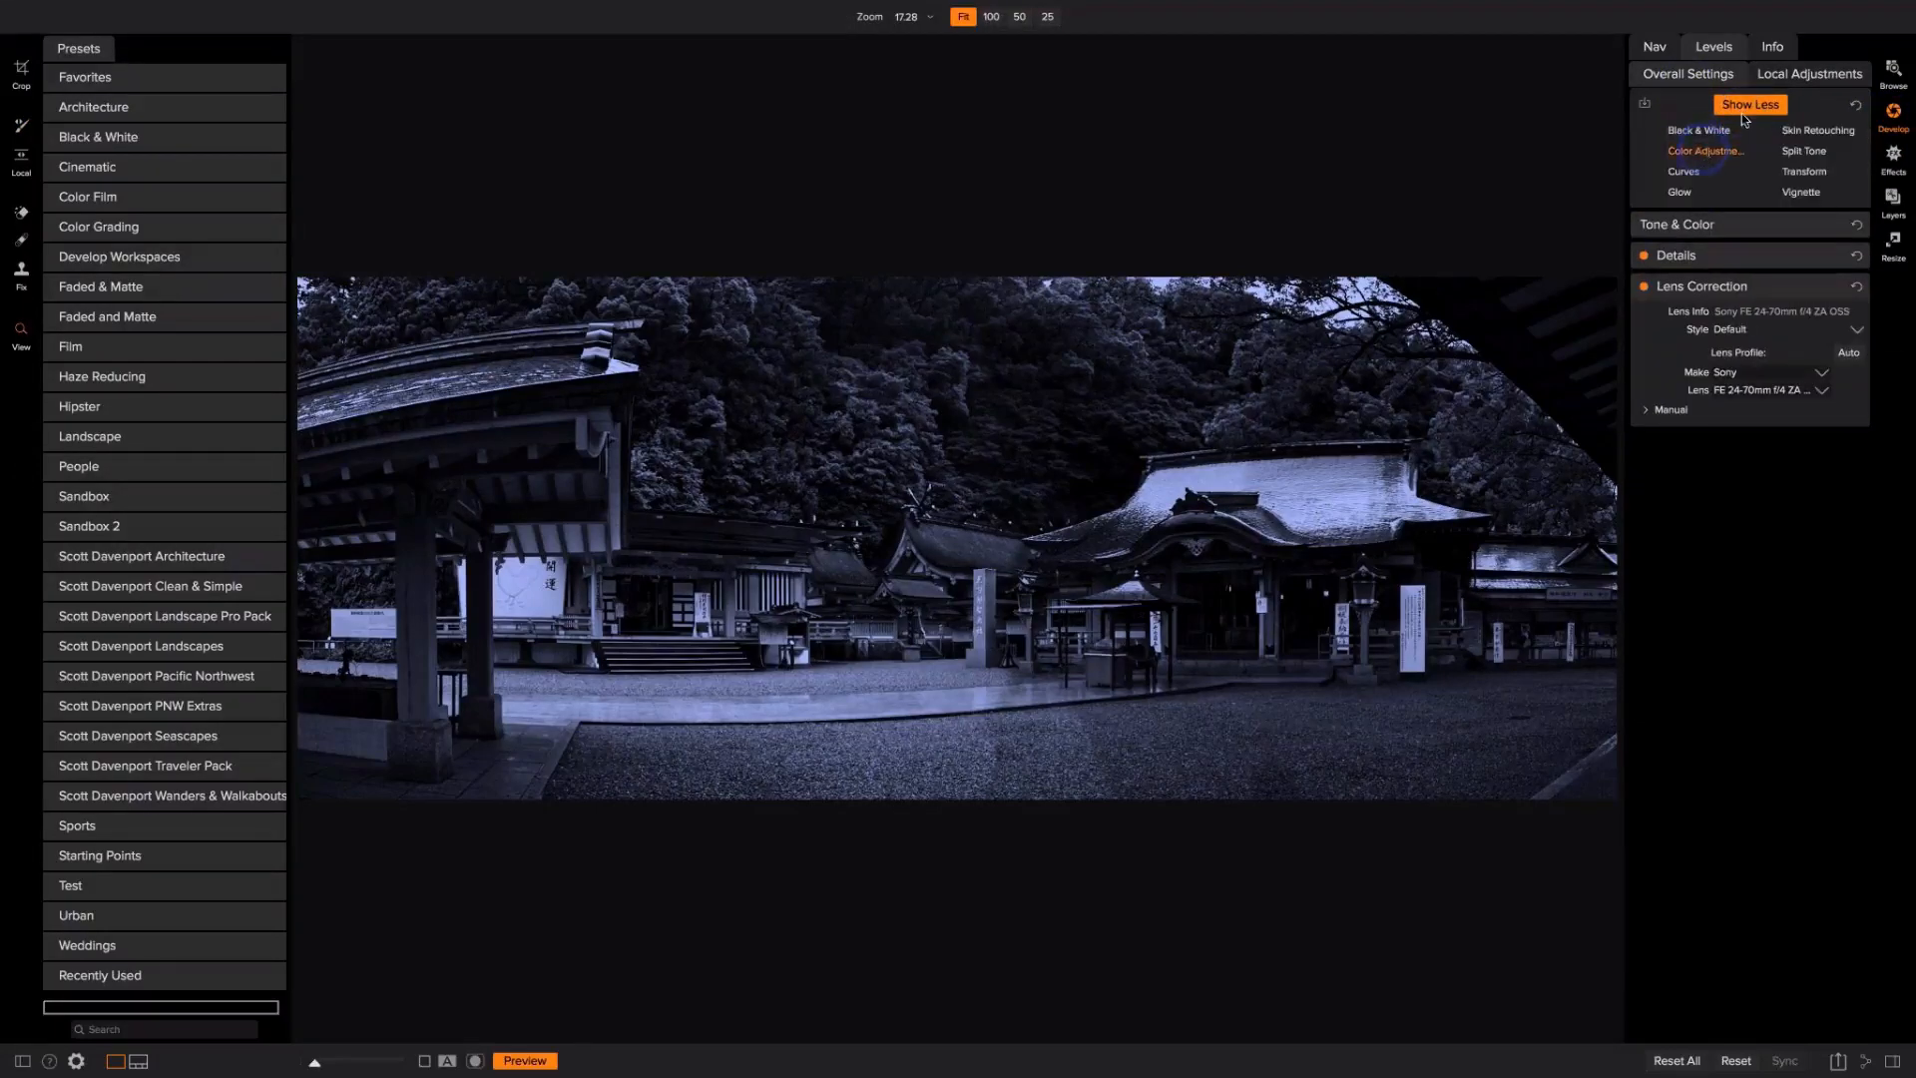
click(1702, 151)
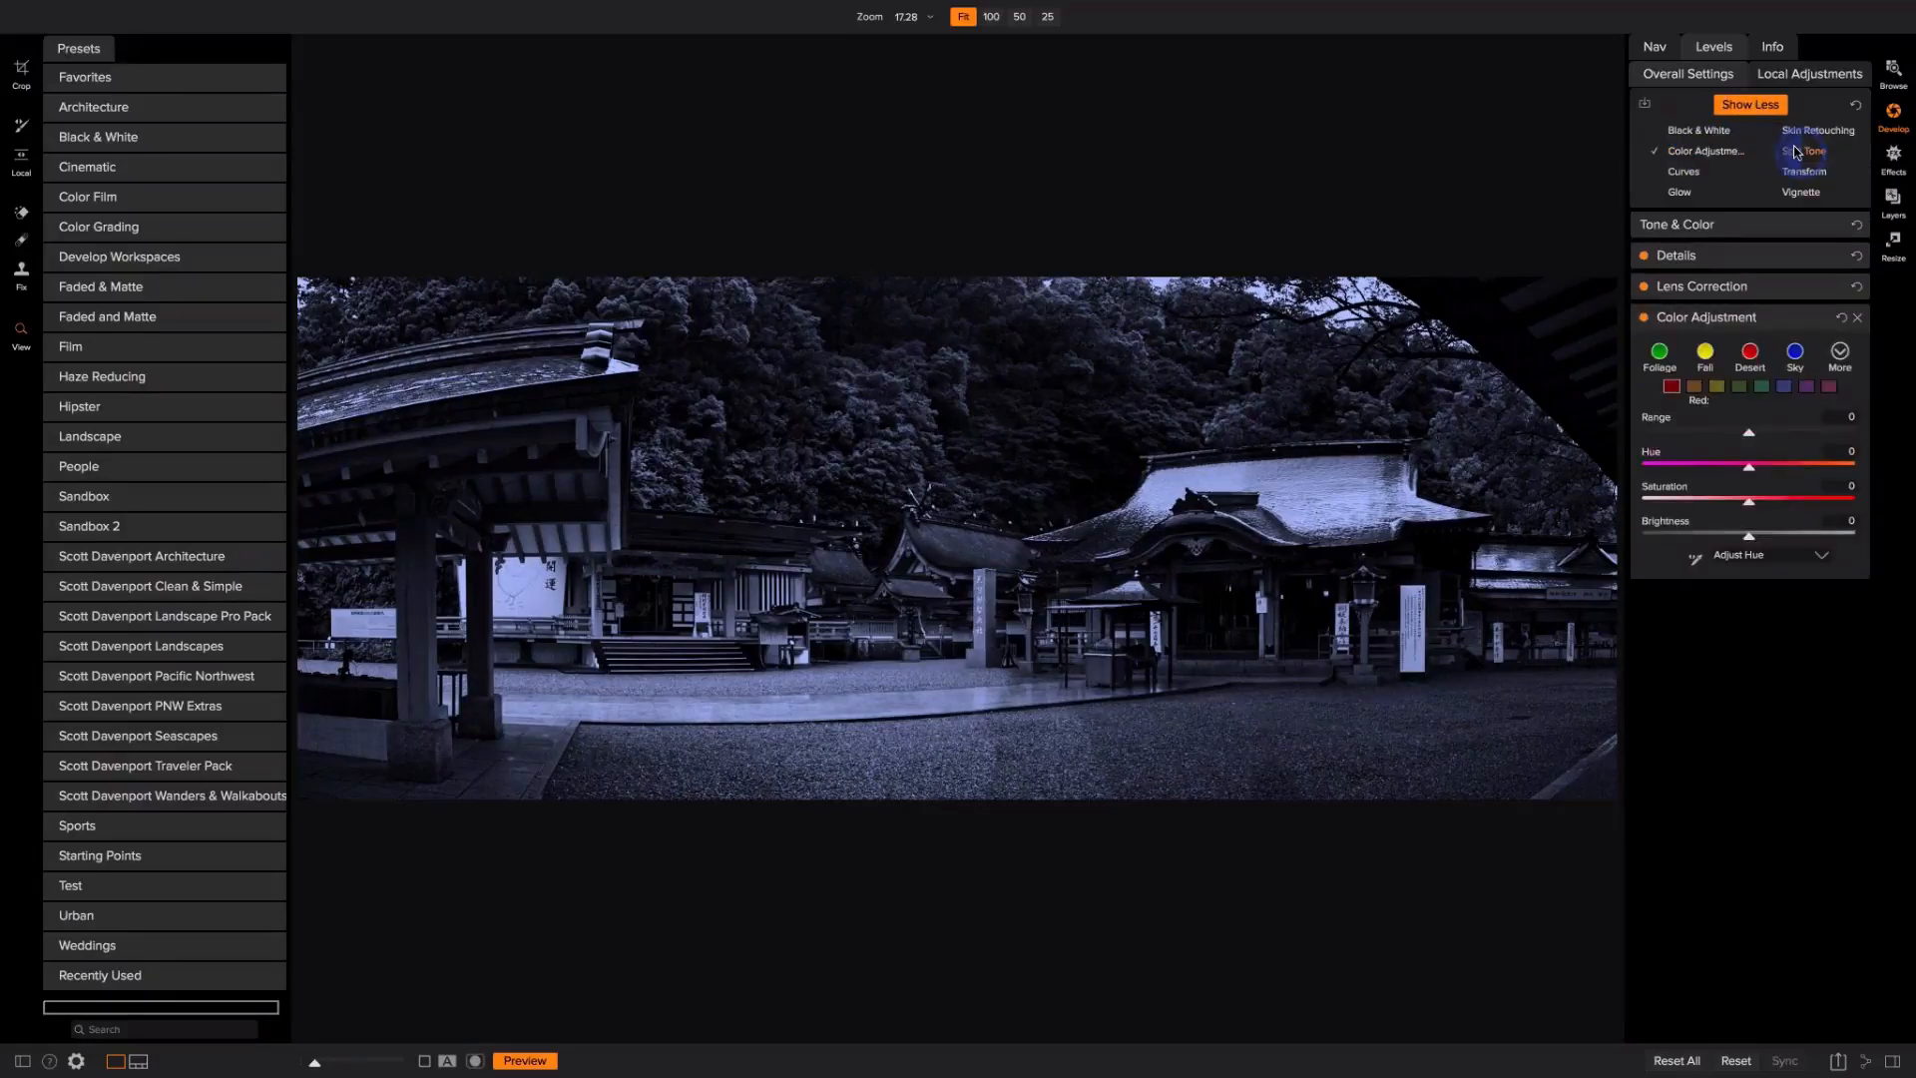
click(1794, 151)
click(1748, 106)
click(1797, 192)
Step: Expand the Develop panes in turn, including Color Adjustment, Lens Correction and Split Tone, to check their Solo Mode behavior
click(1734, 237)
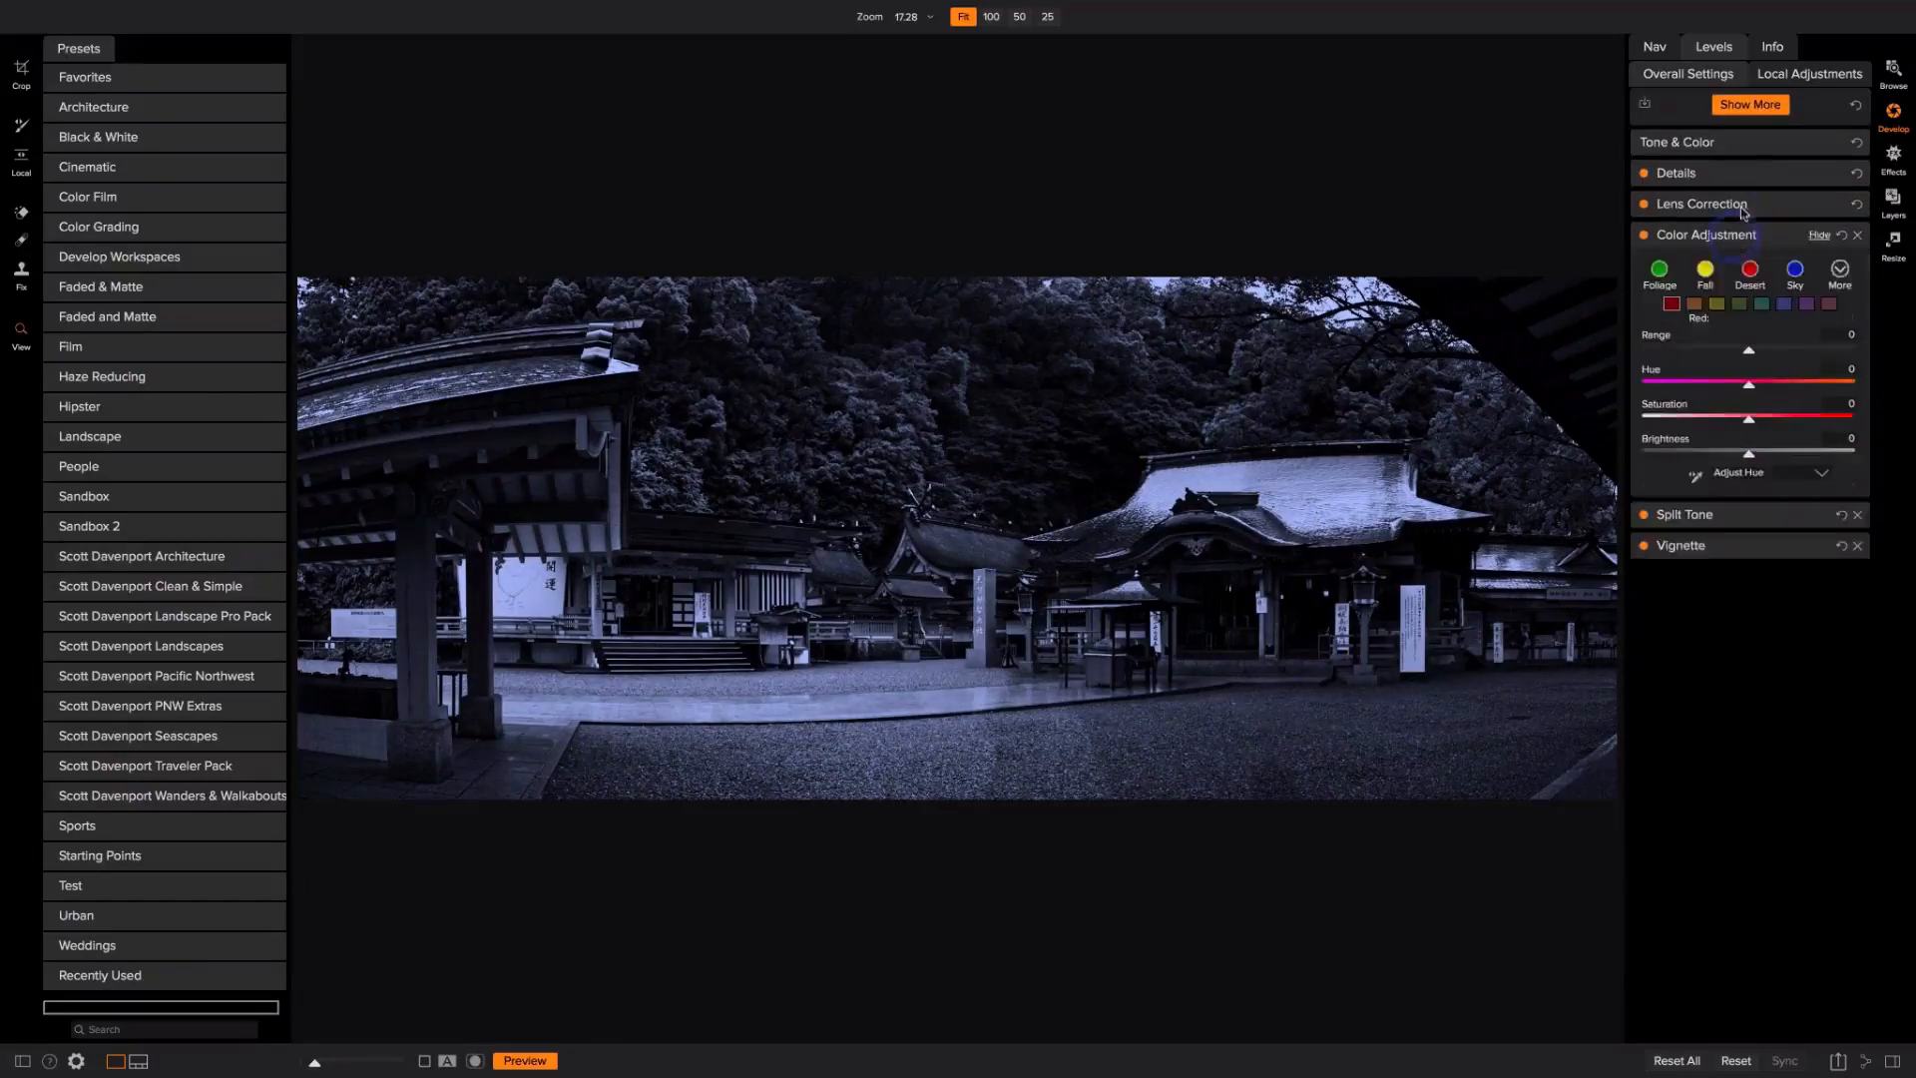
click(1742, 206)
click(1738, 396)
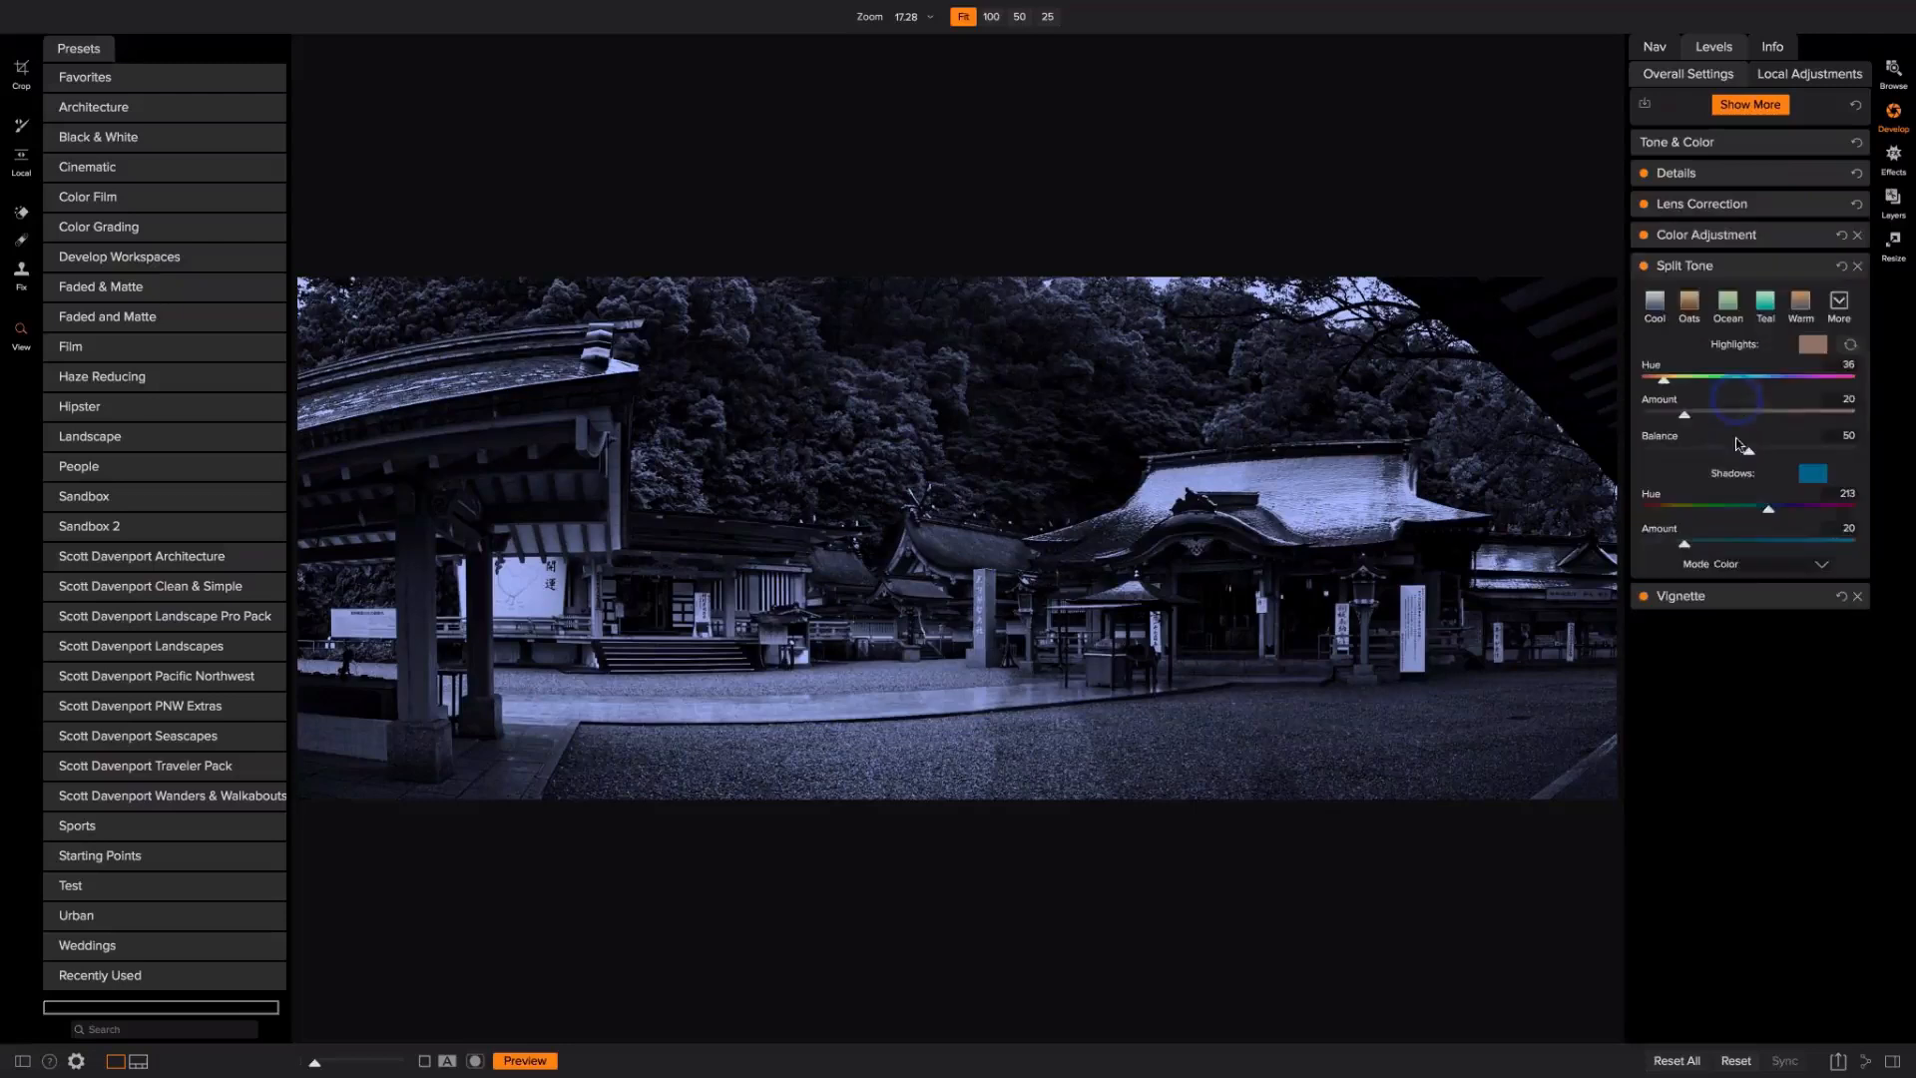
click(1800, 598)
Step: Return to Browse and create a new version of the San Diego 0016 seascape raw photo
click(1893, 70)
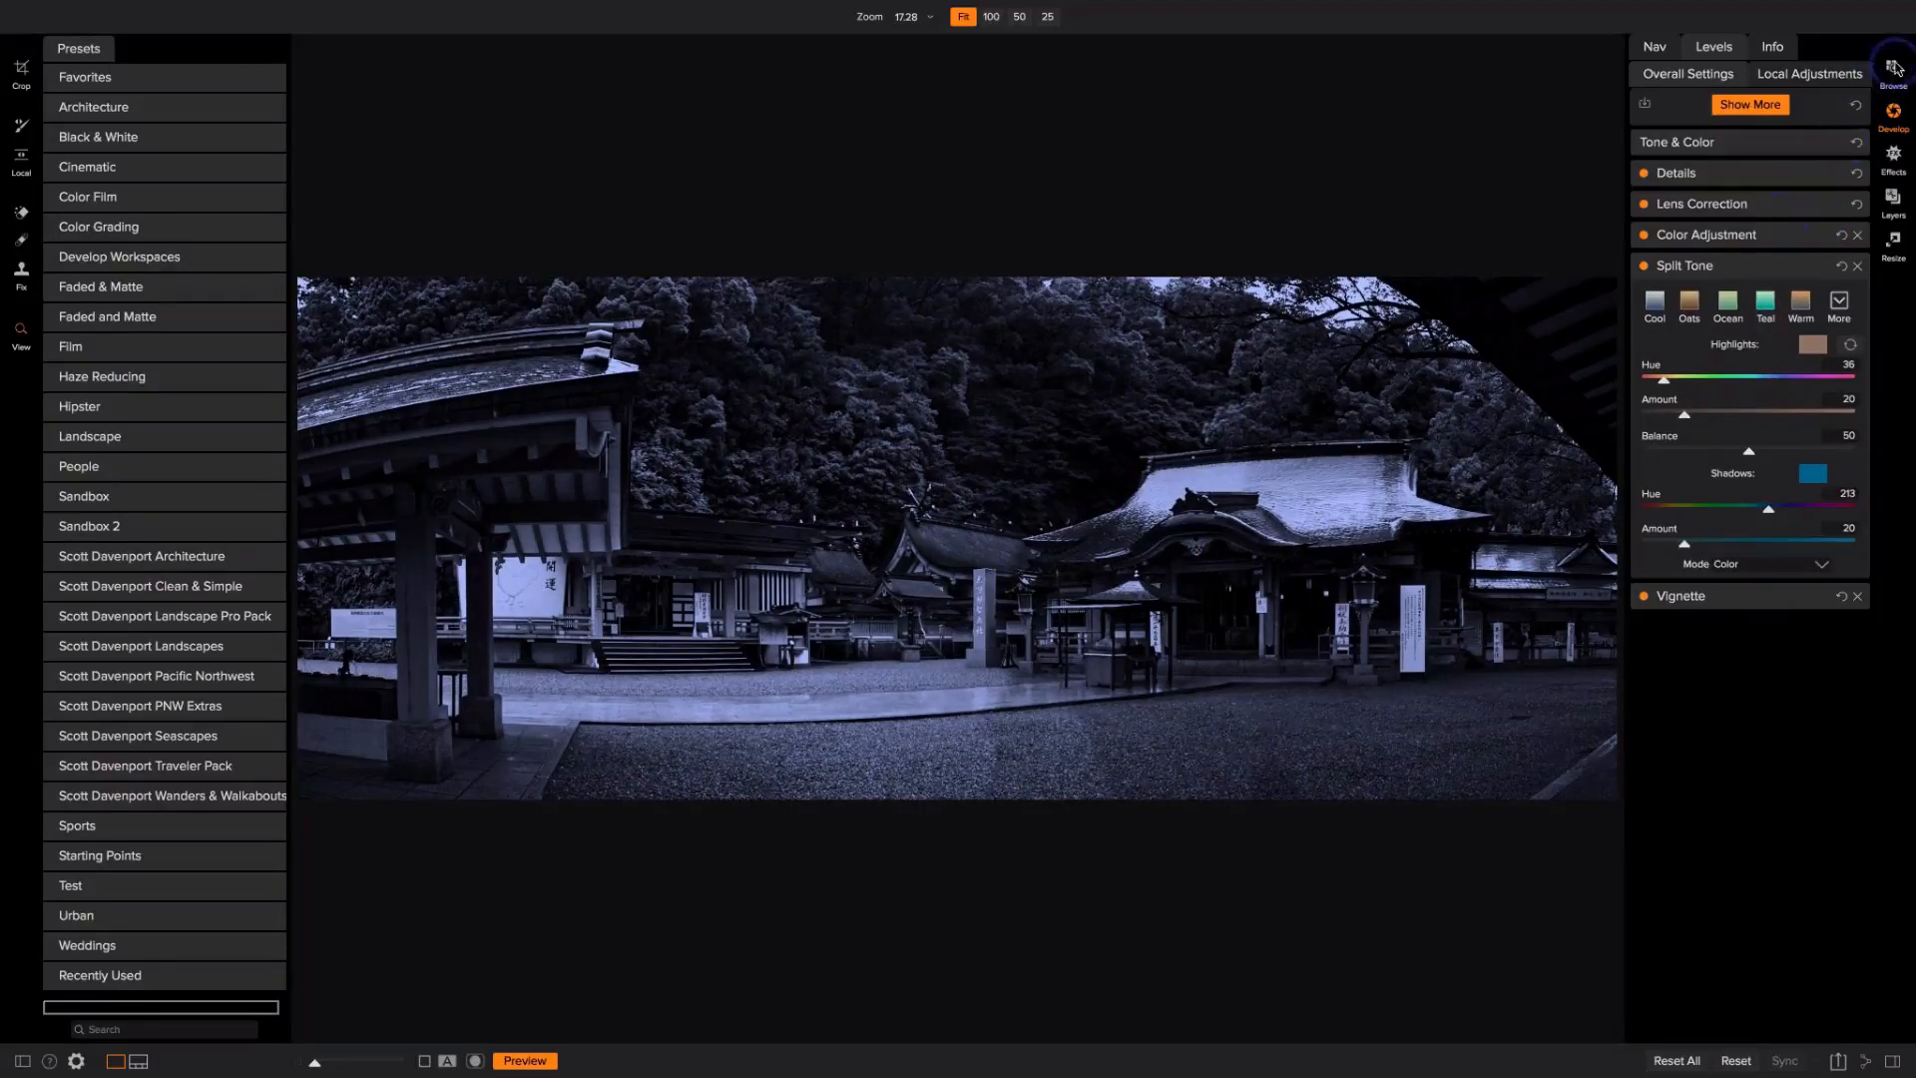
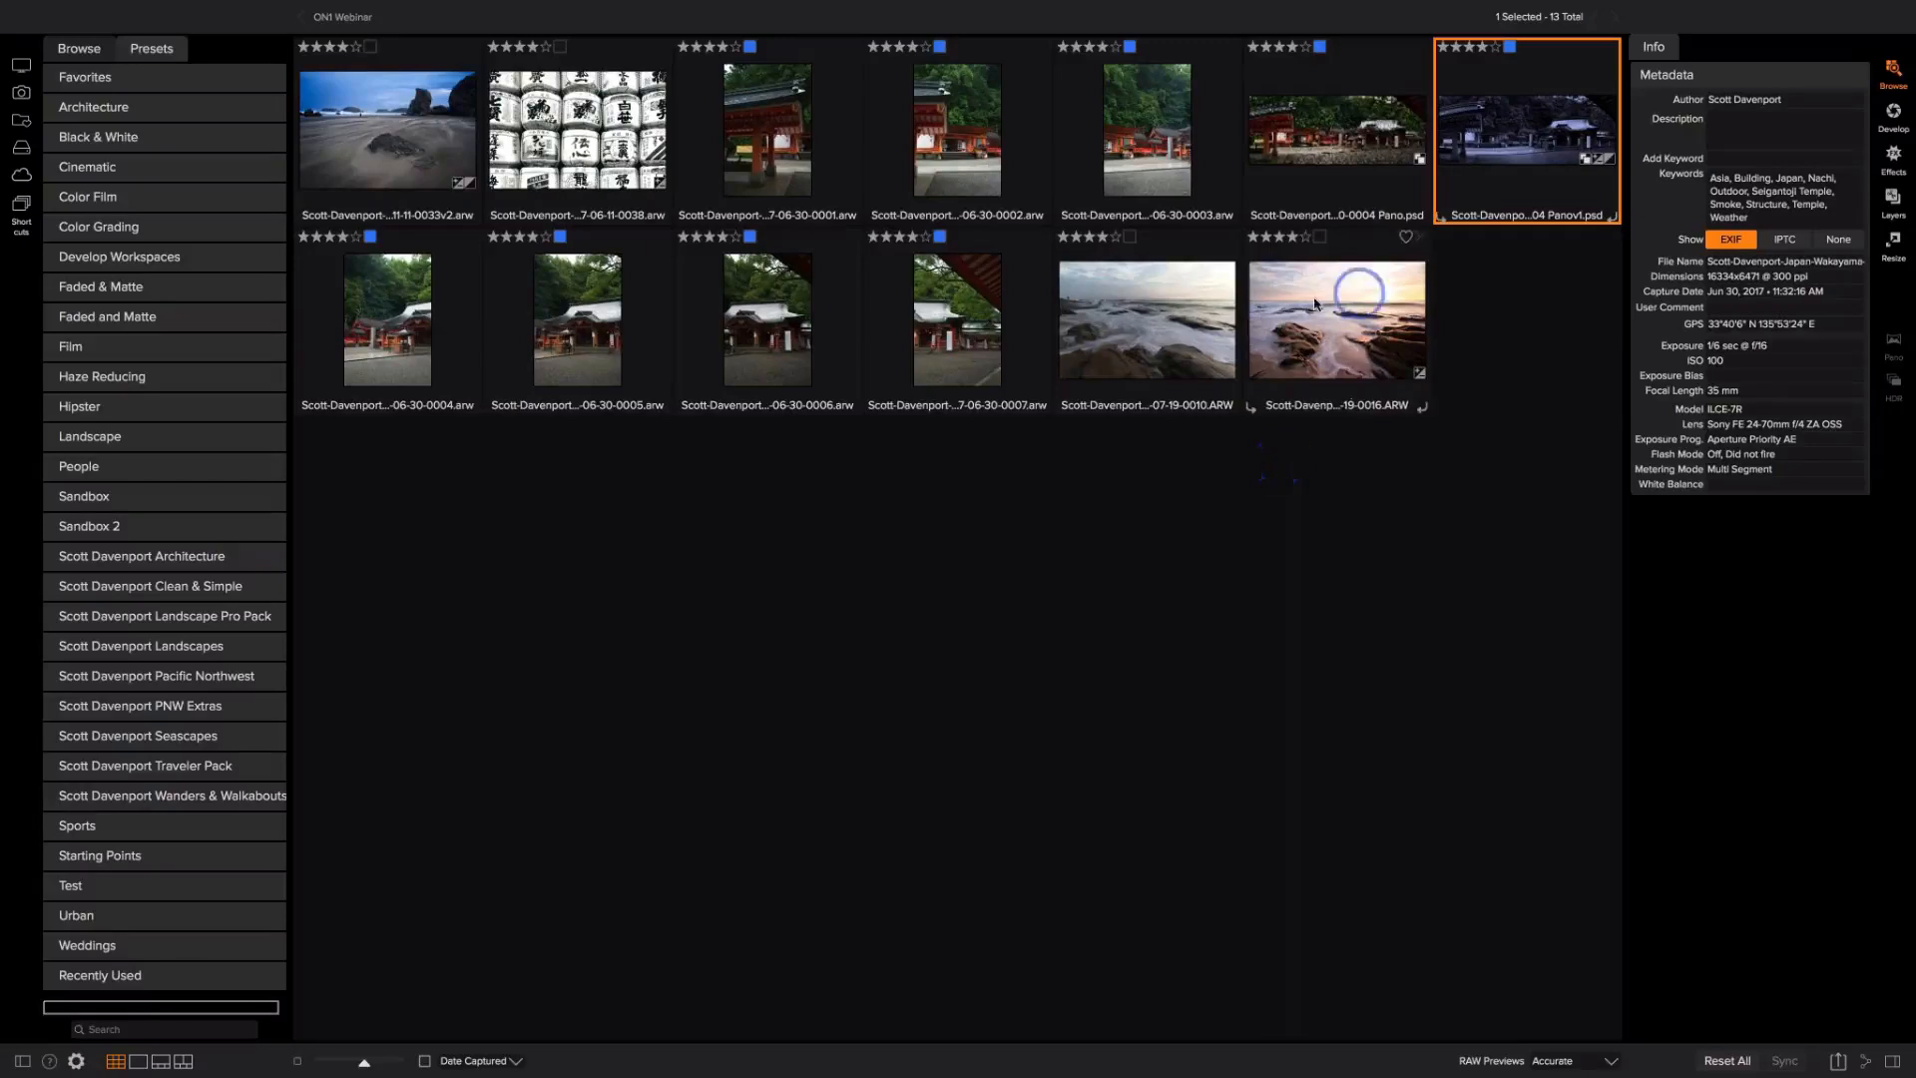
click(1327, 338)
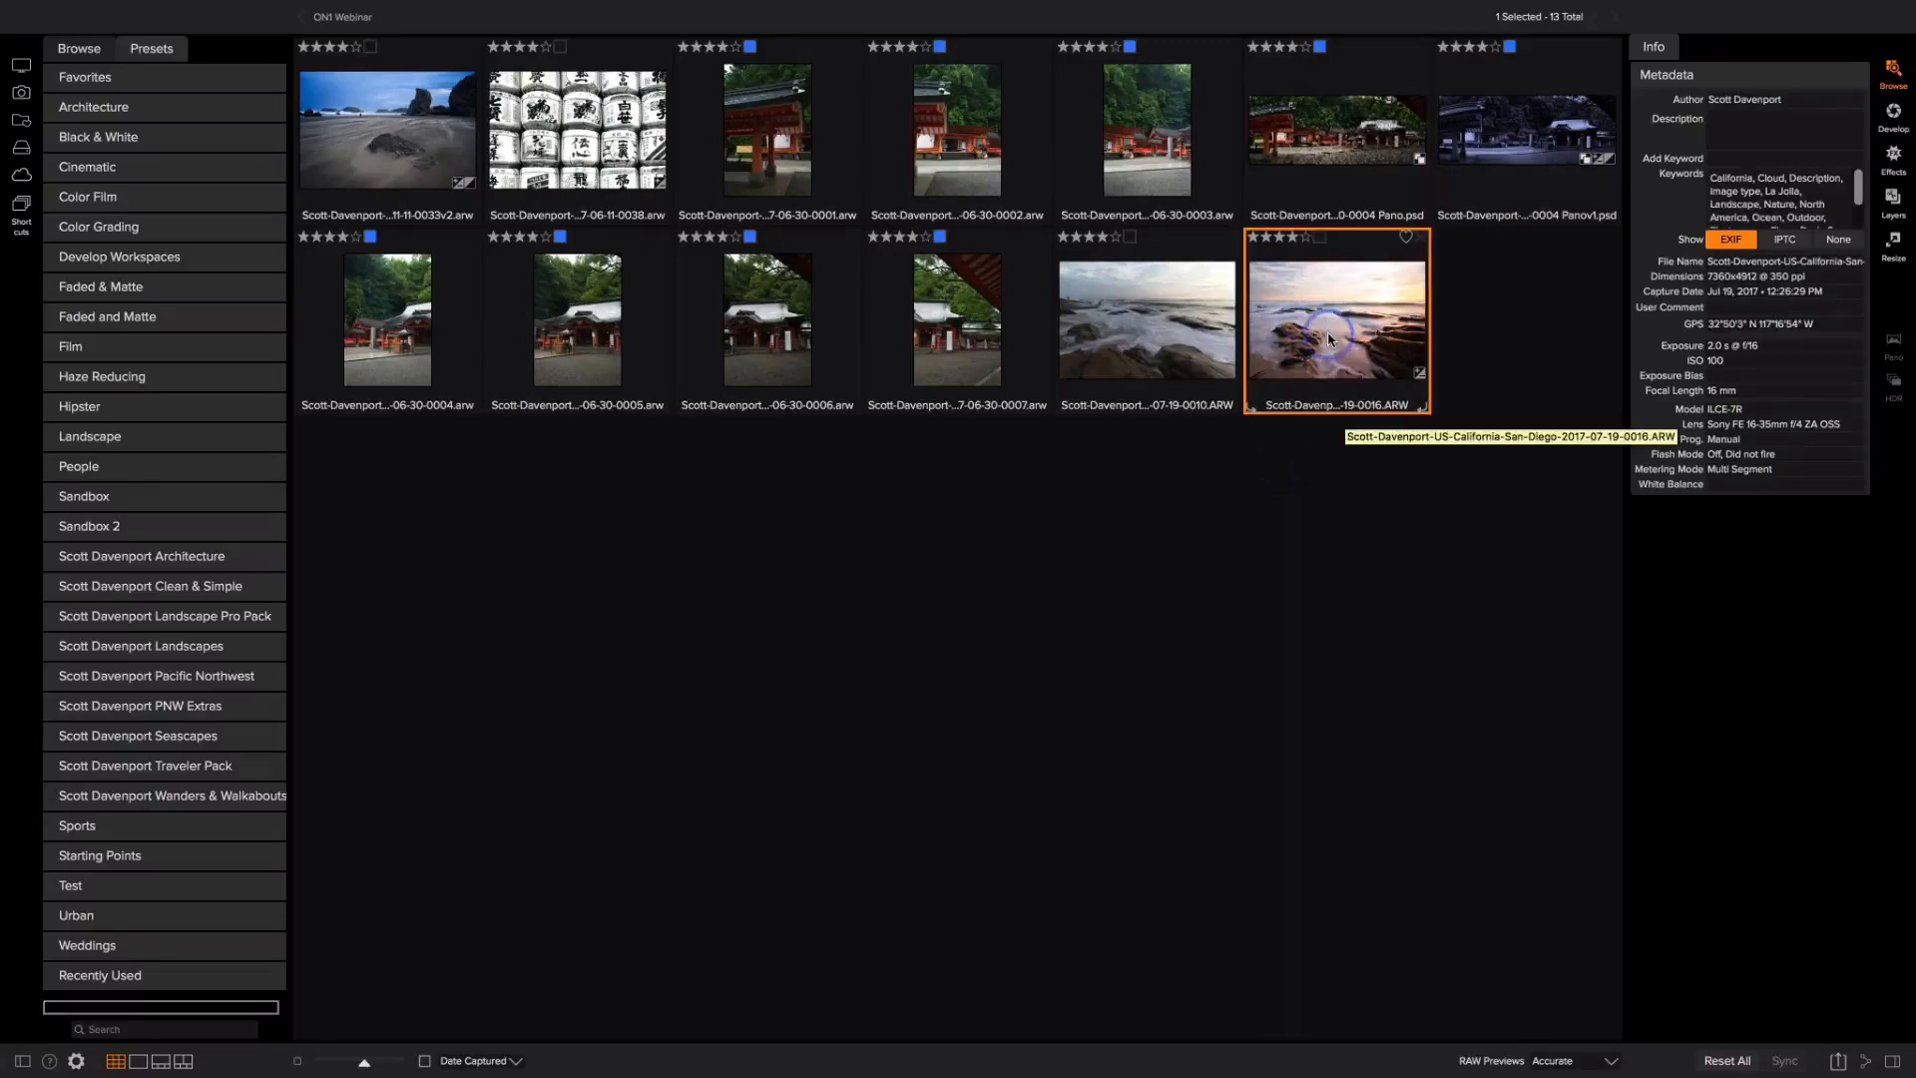
right_click(1328, 339)
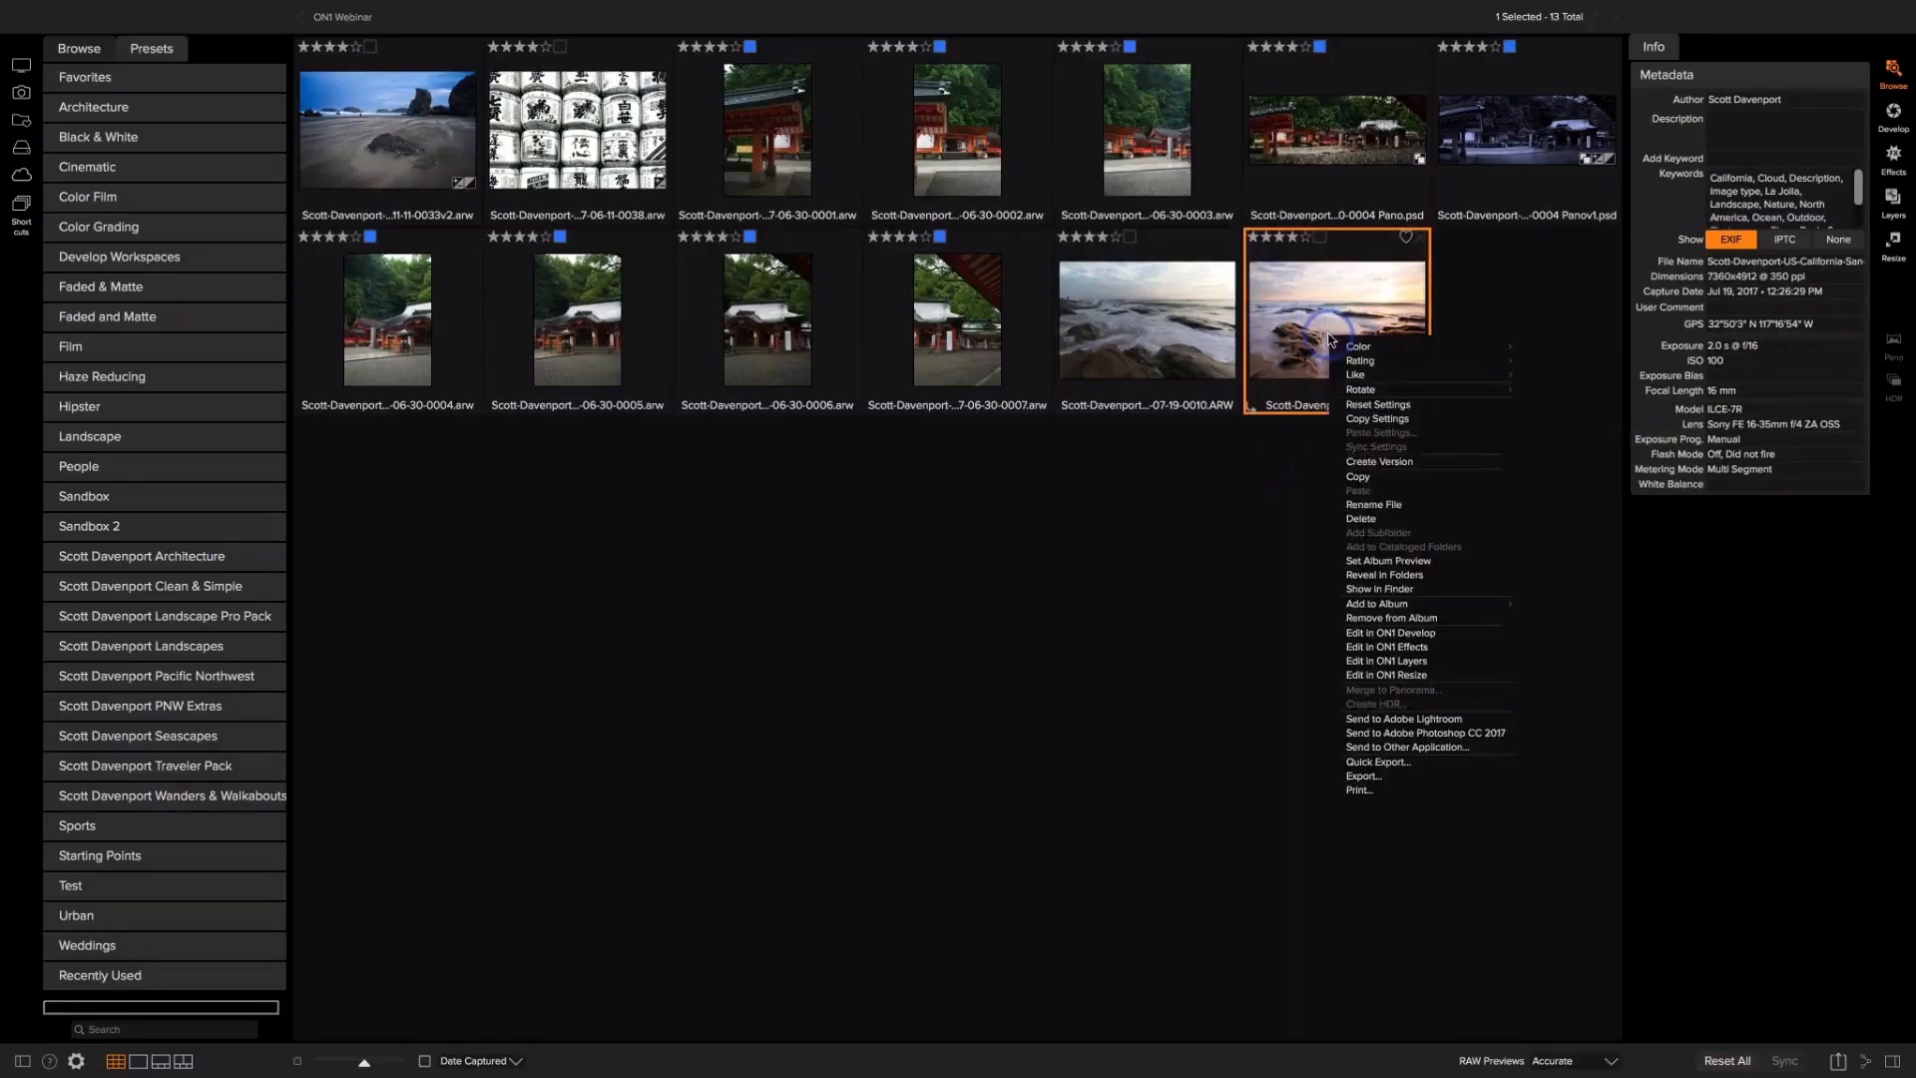
click(1407, 461)
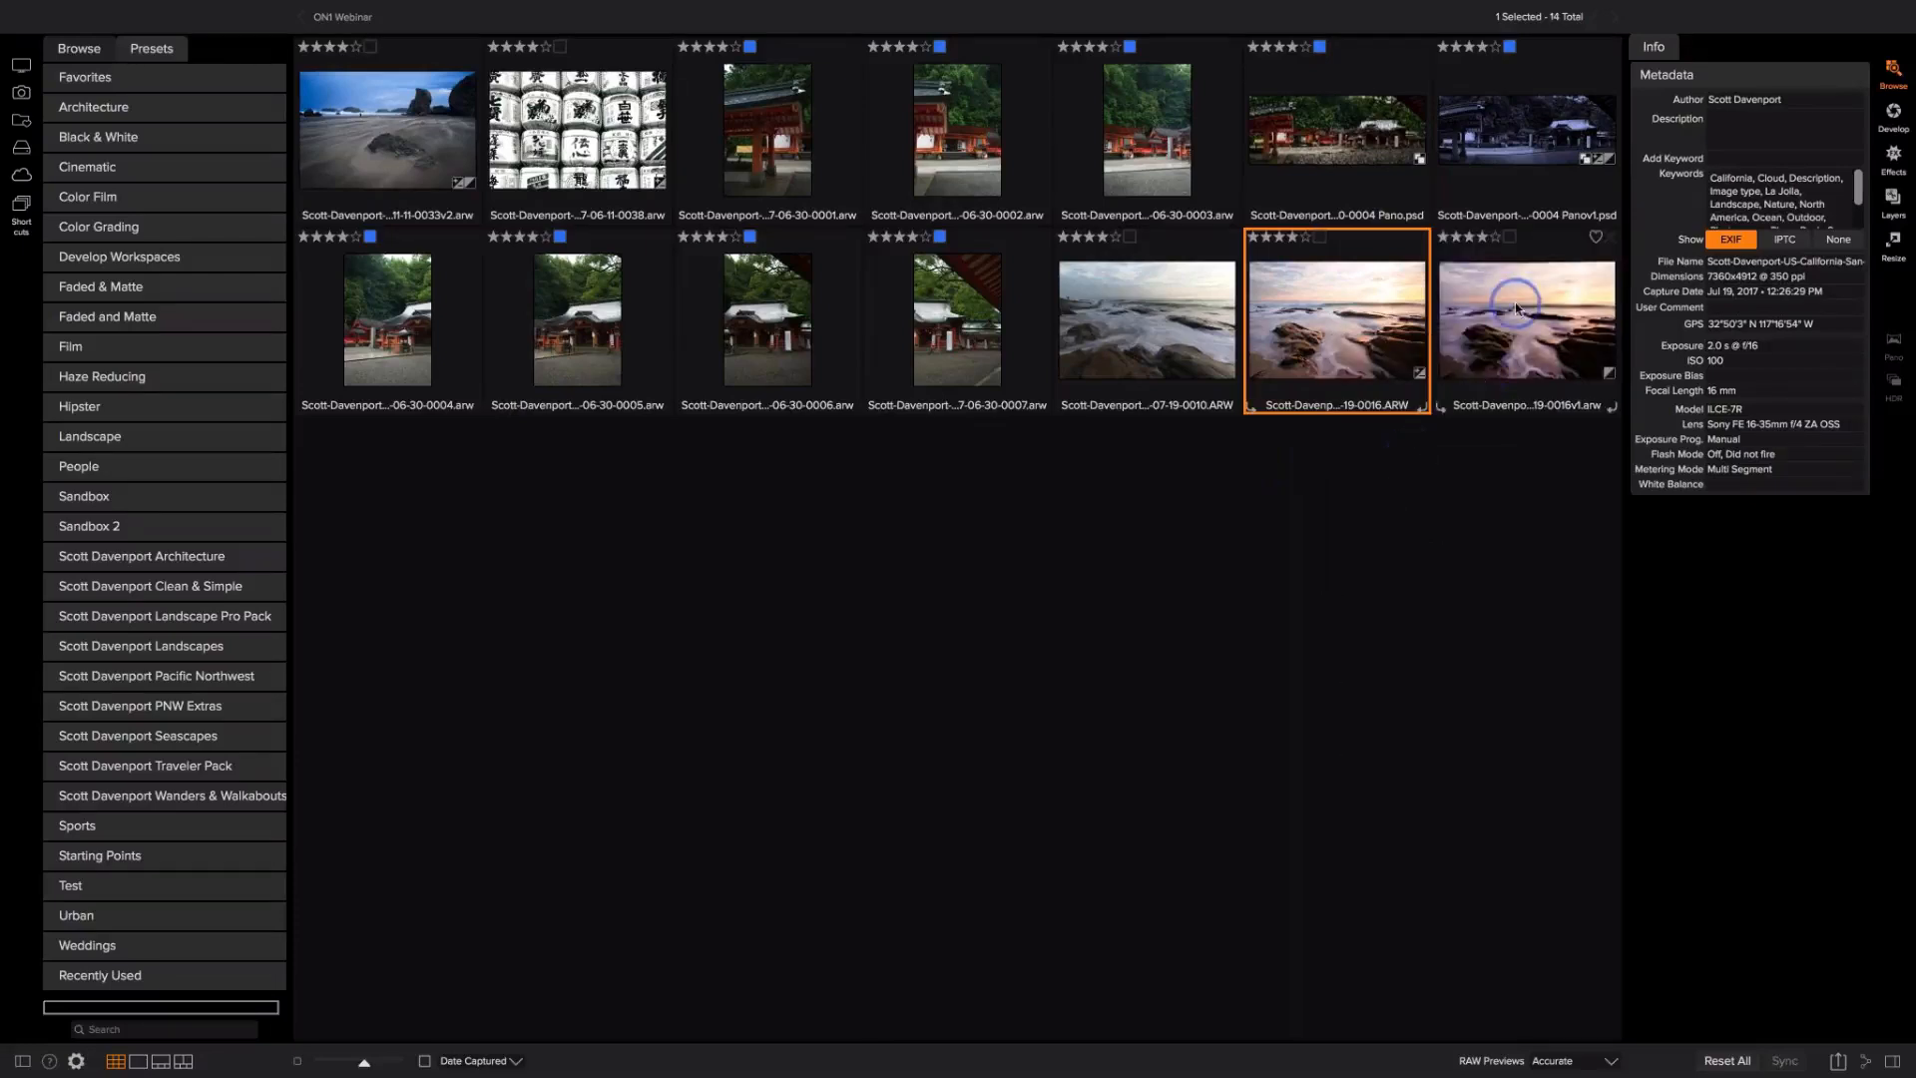
Step: Reset the new seascape version's Develop settings, Effects settings and local adjustments, and open it in Develop
click(1515, 302)
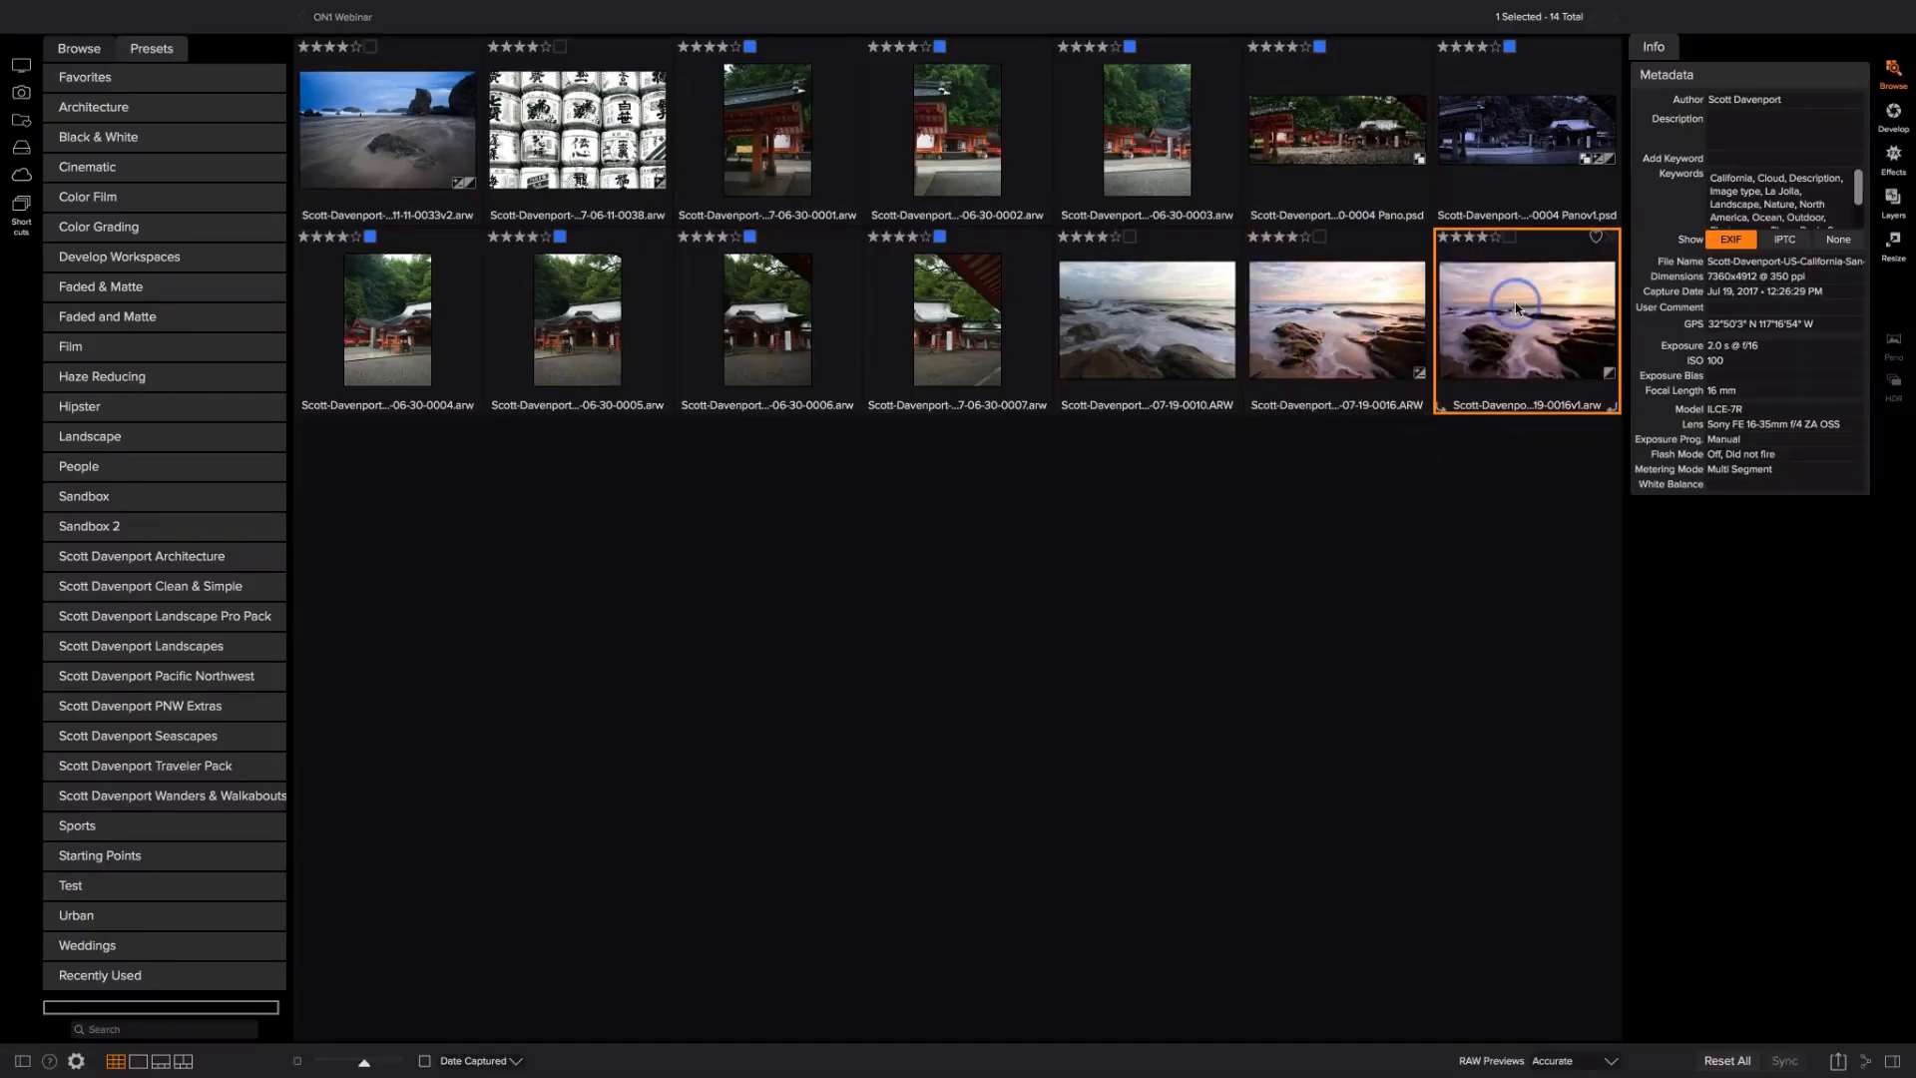
click(1606, 376)
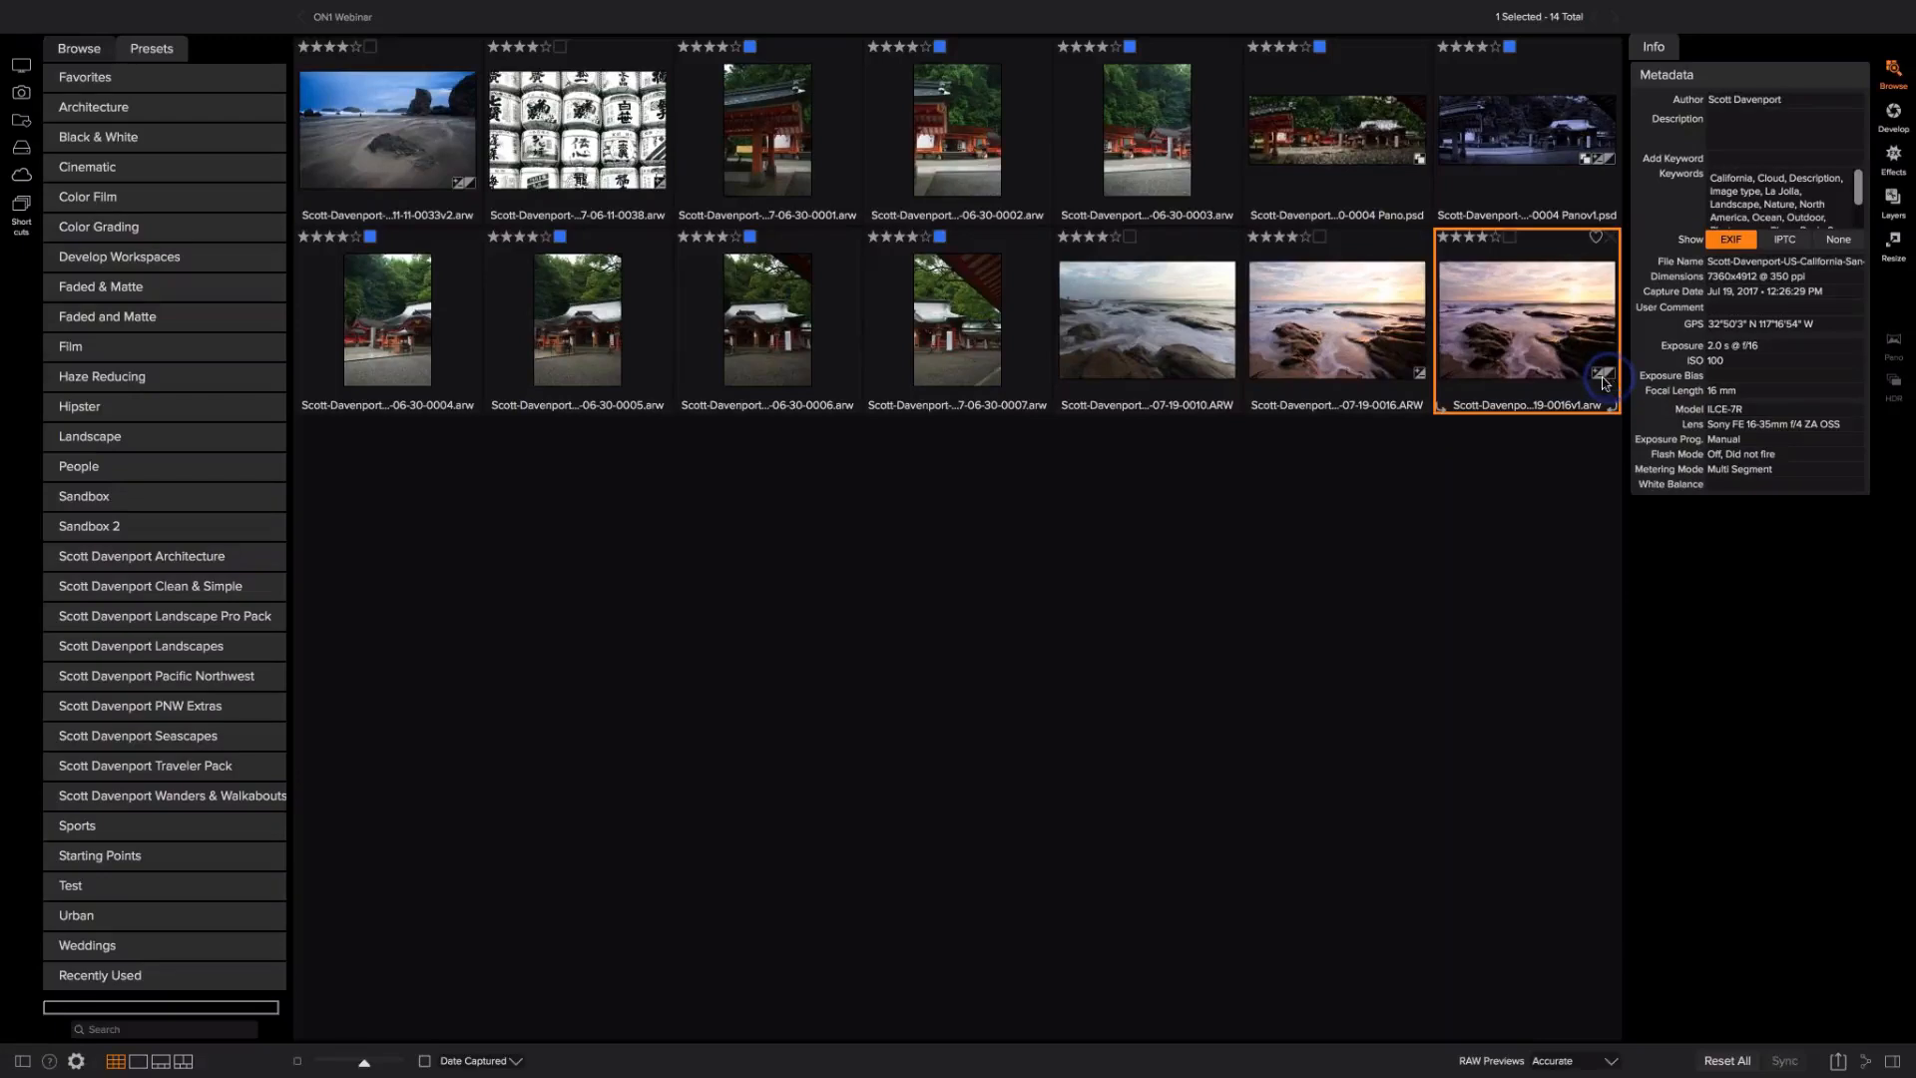
click(367, 10)
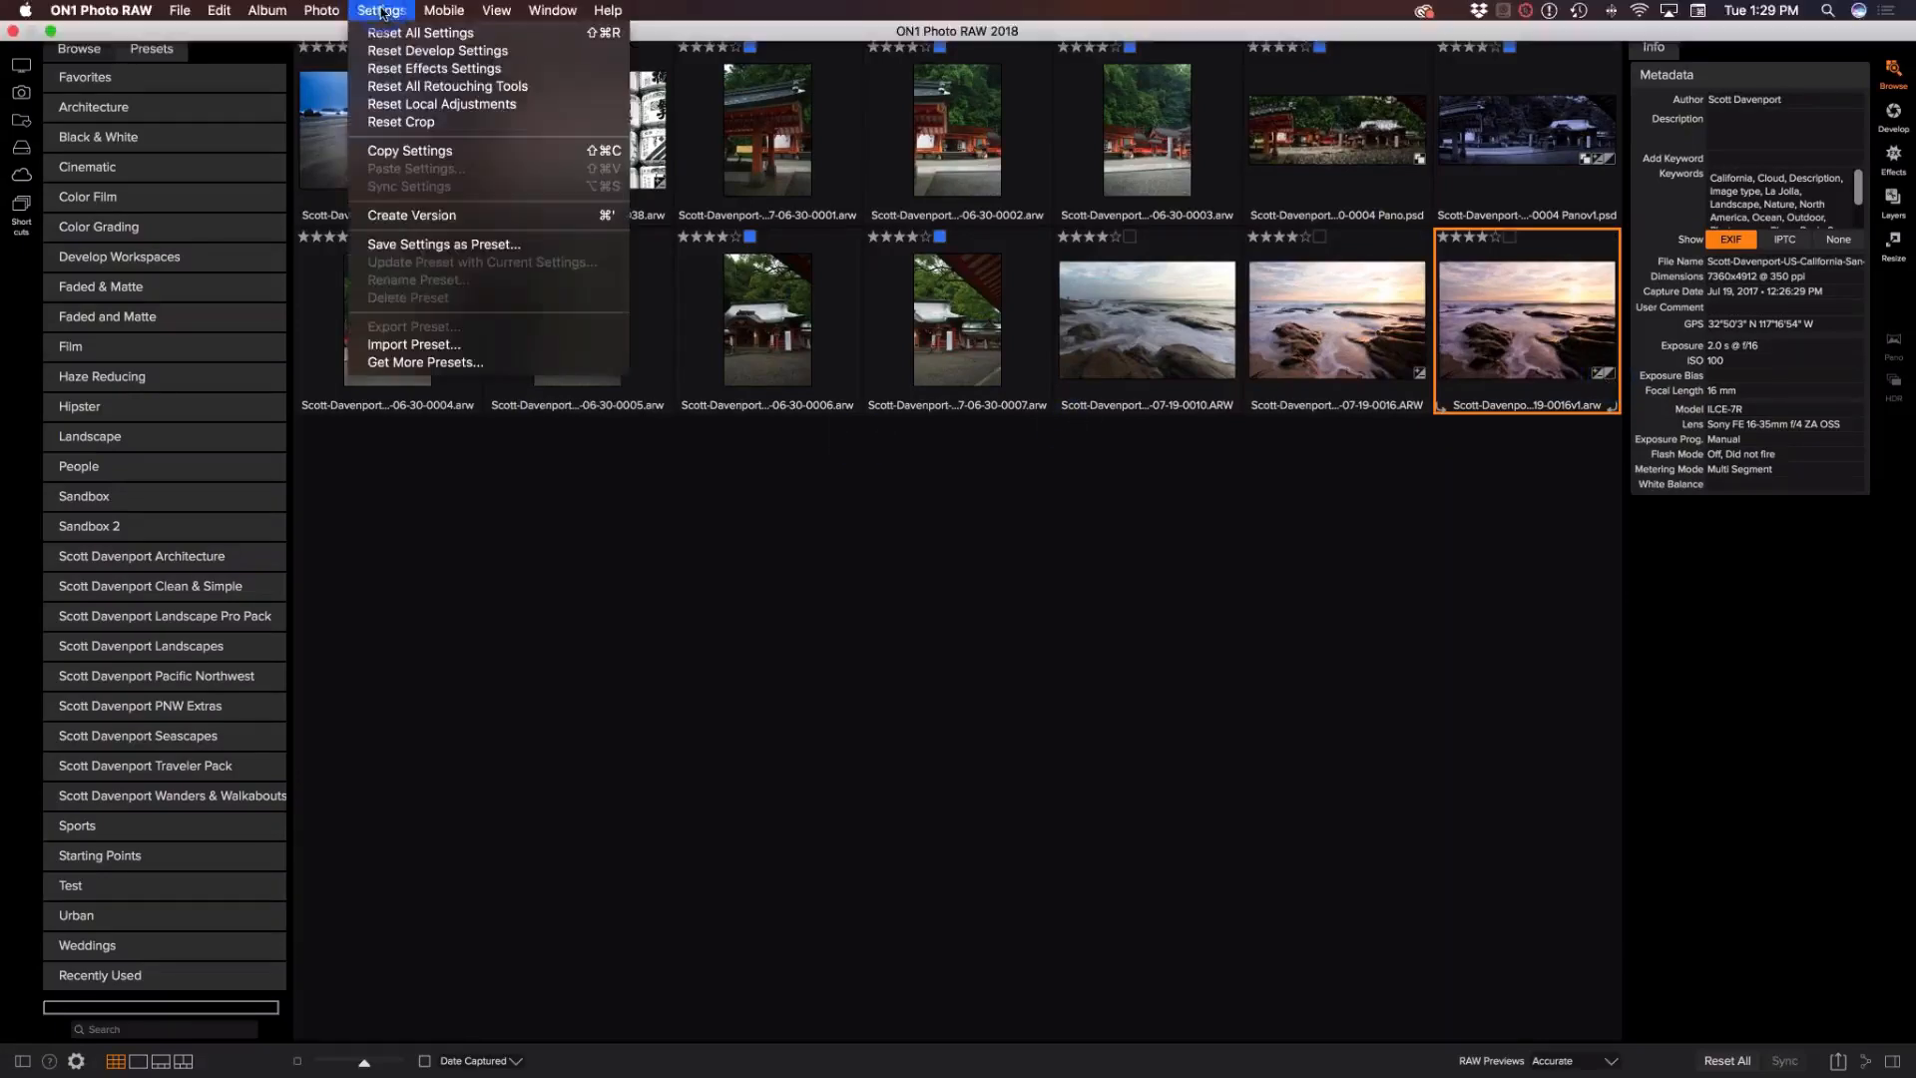
click(394, 51)
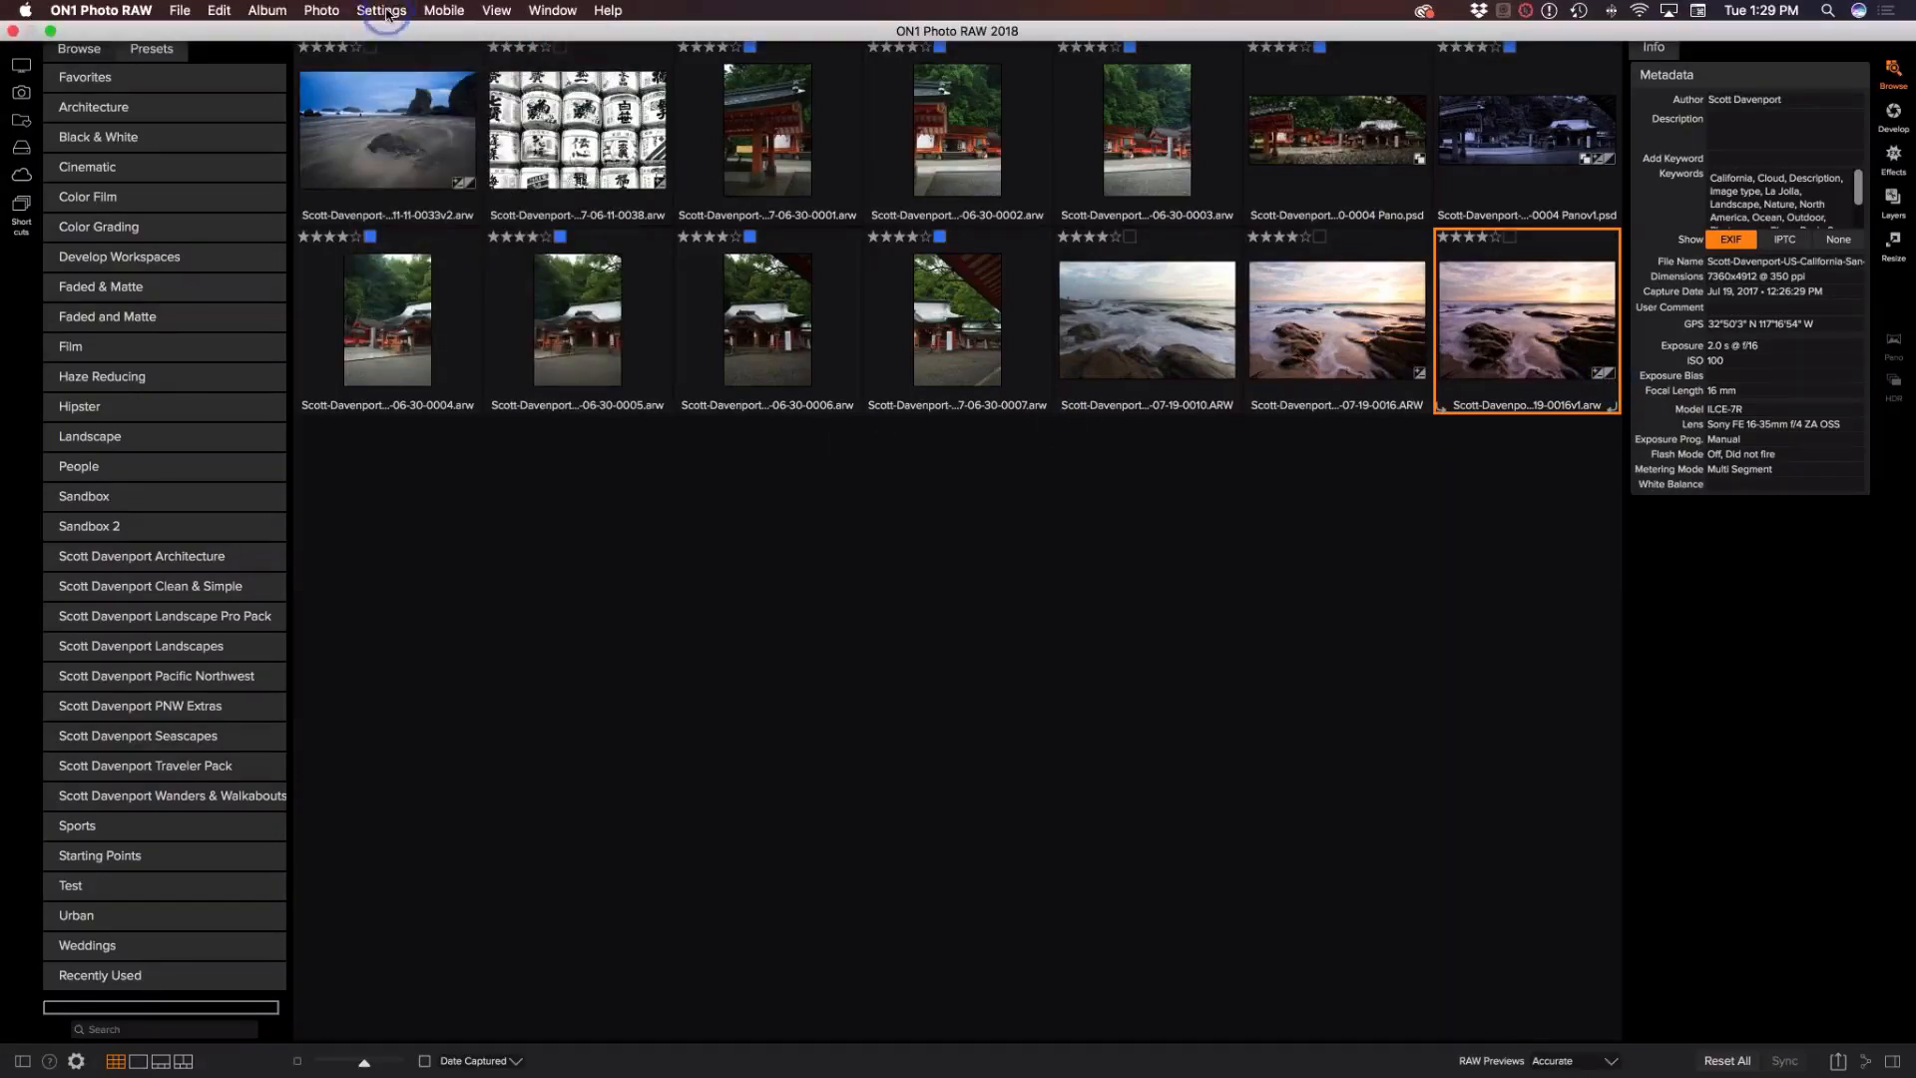
click(388, 12)
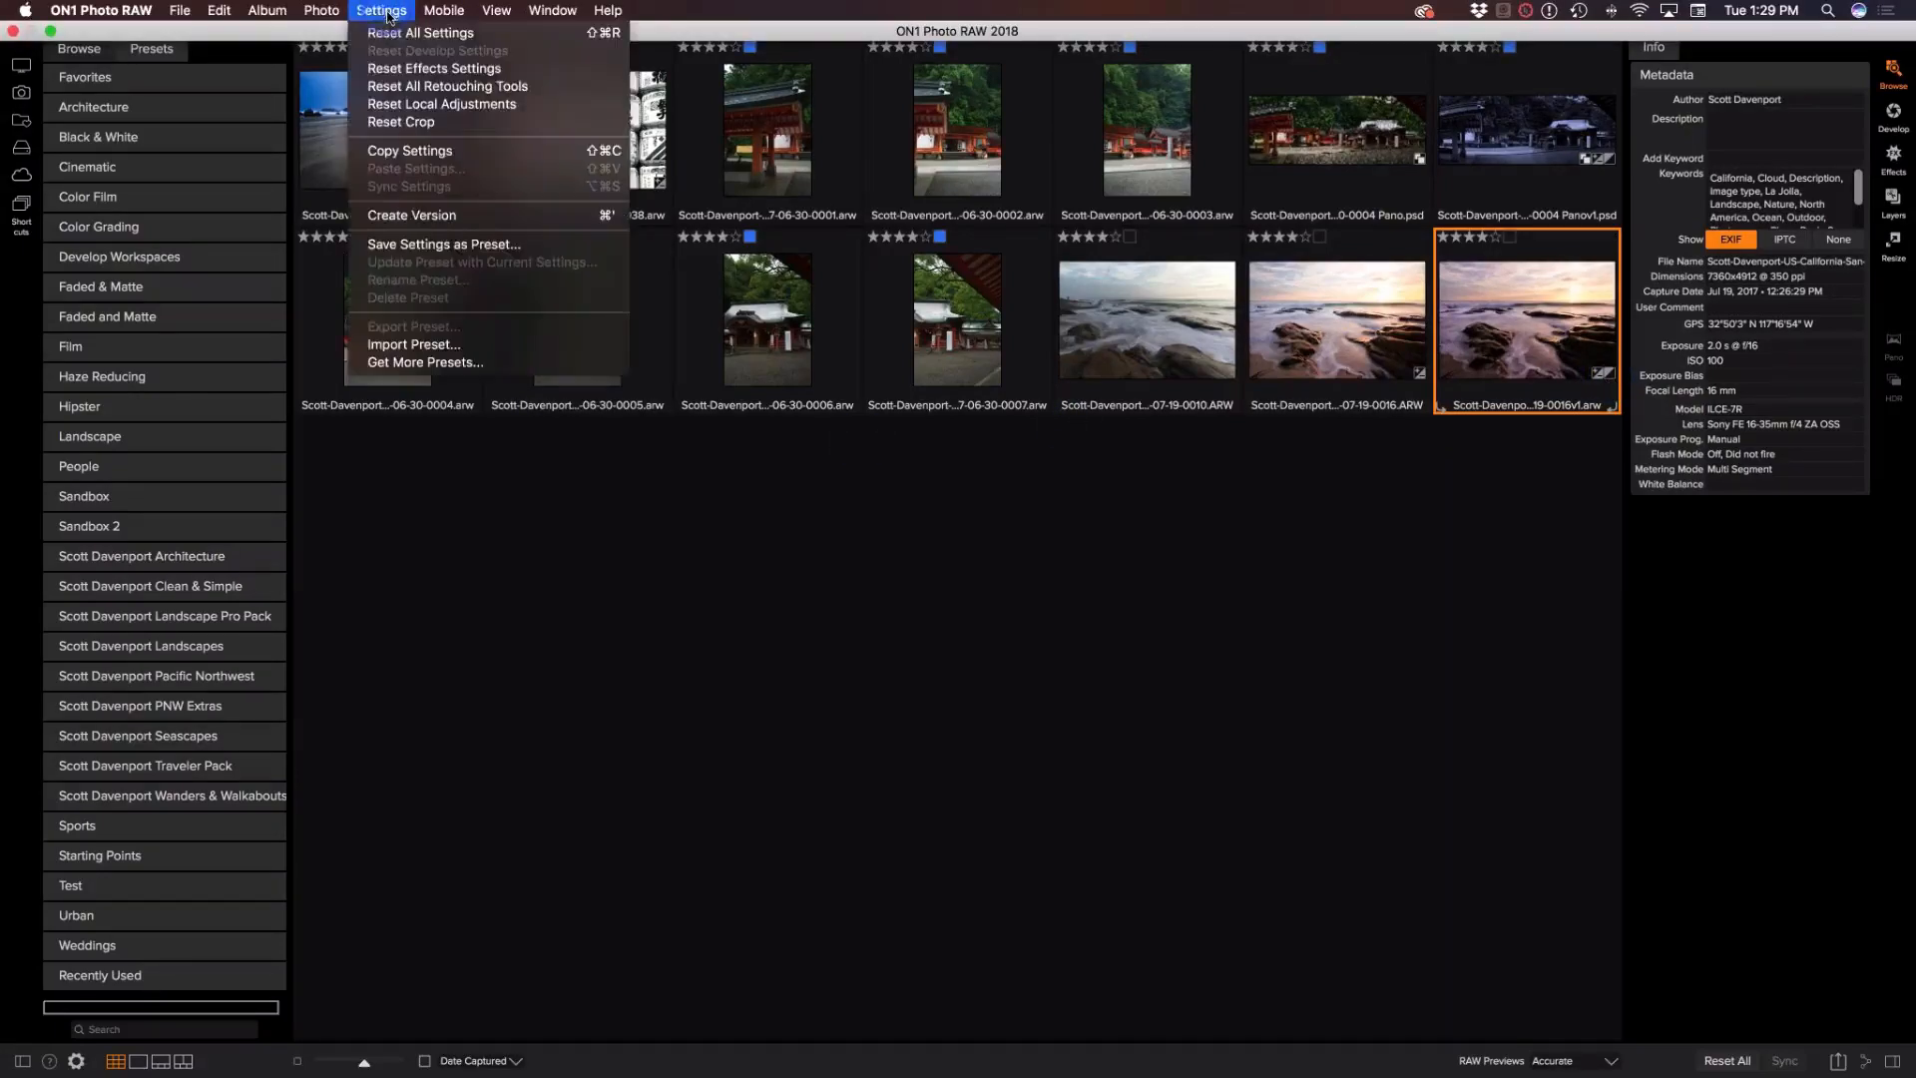
click(404, 68)
click(384, 10)
click(415, 105)
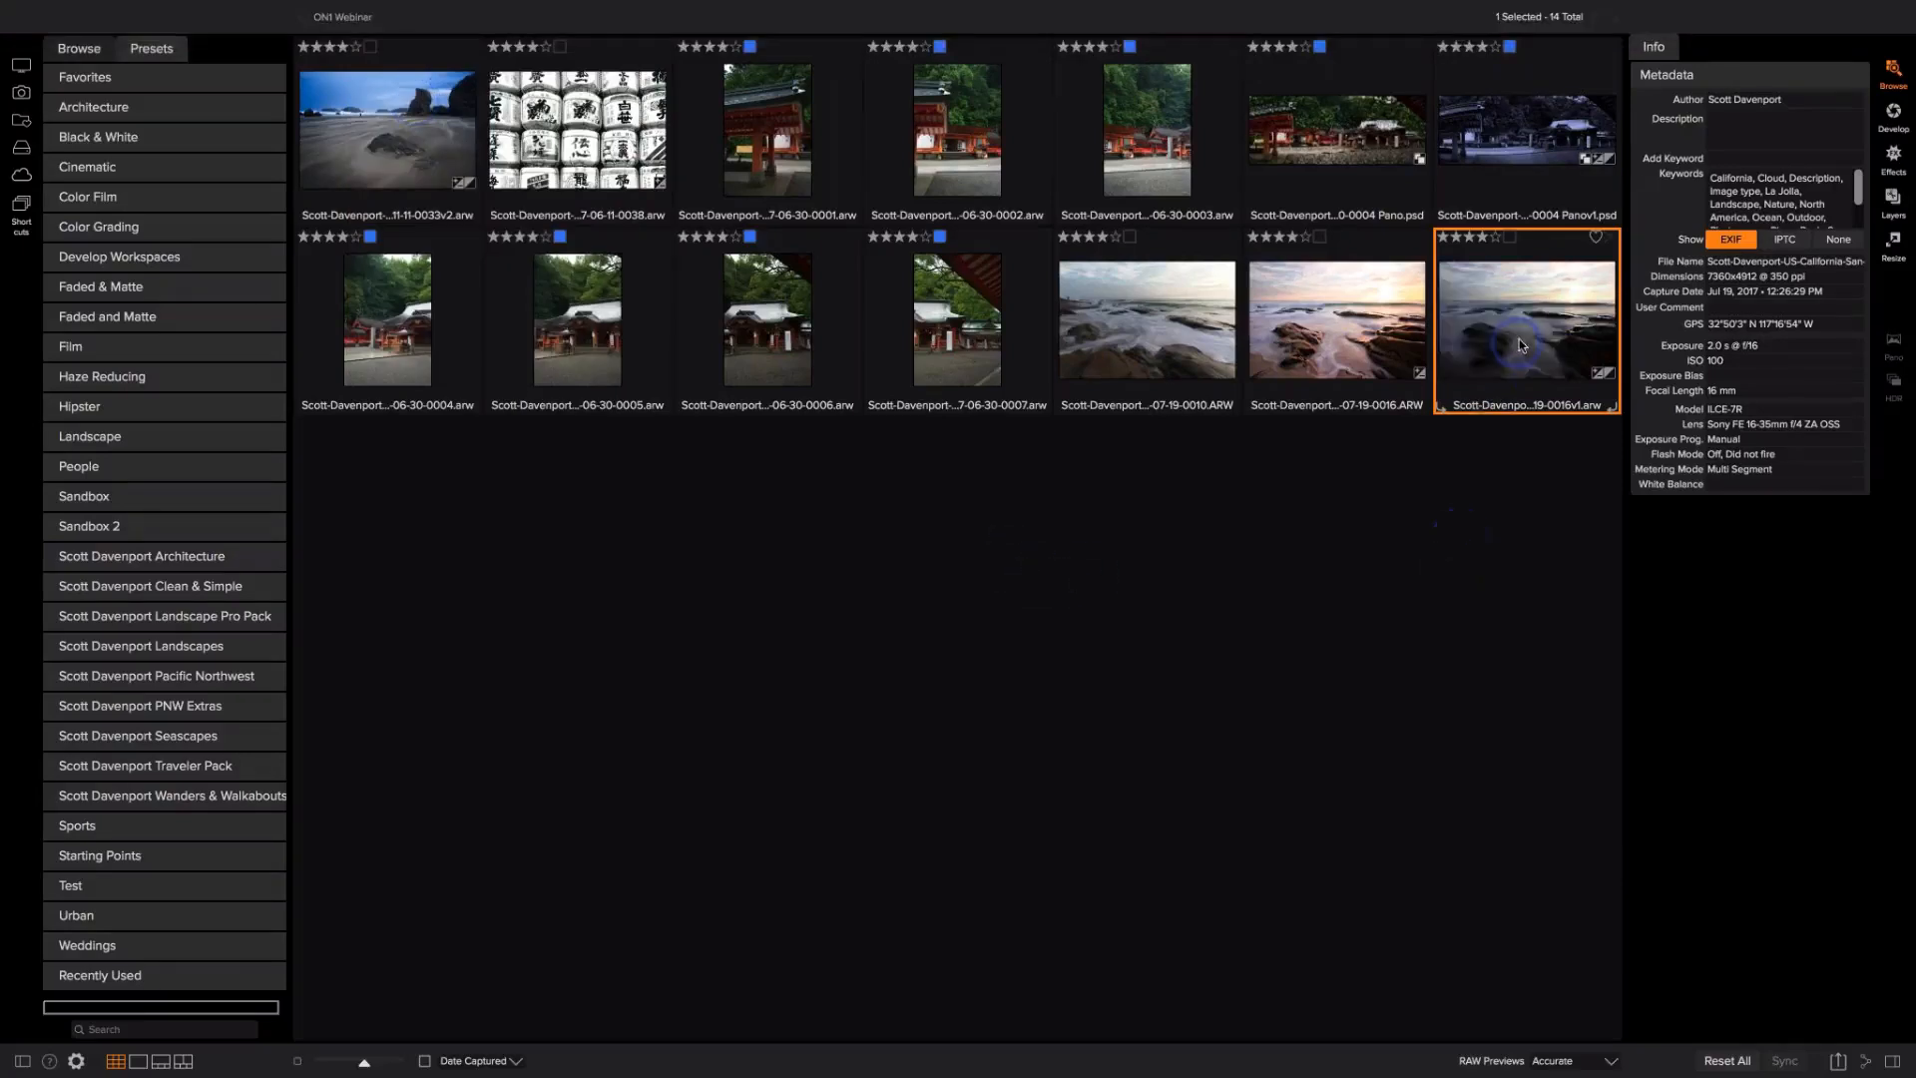
click(1893, 113)
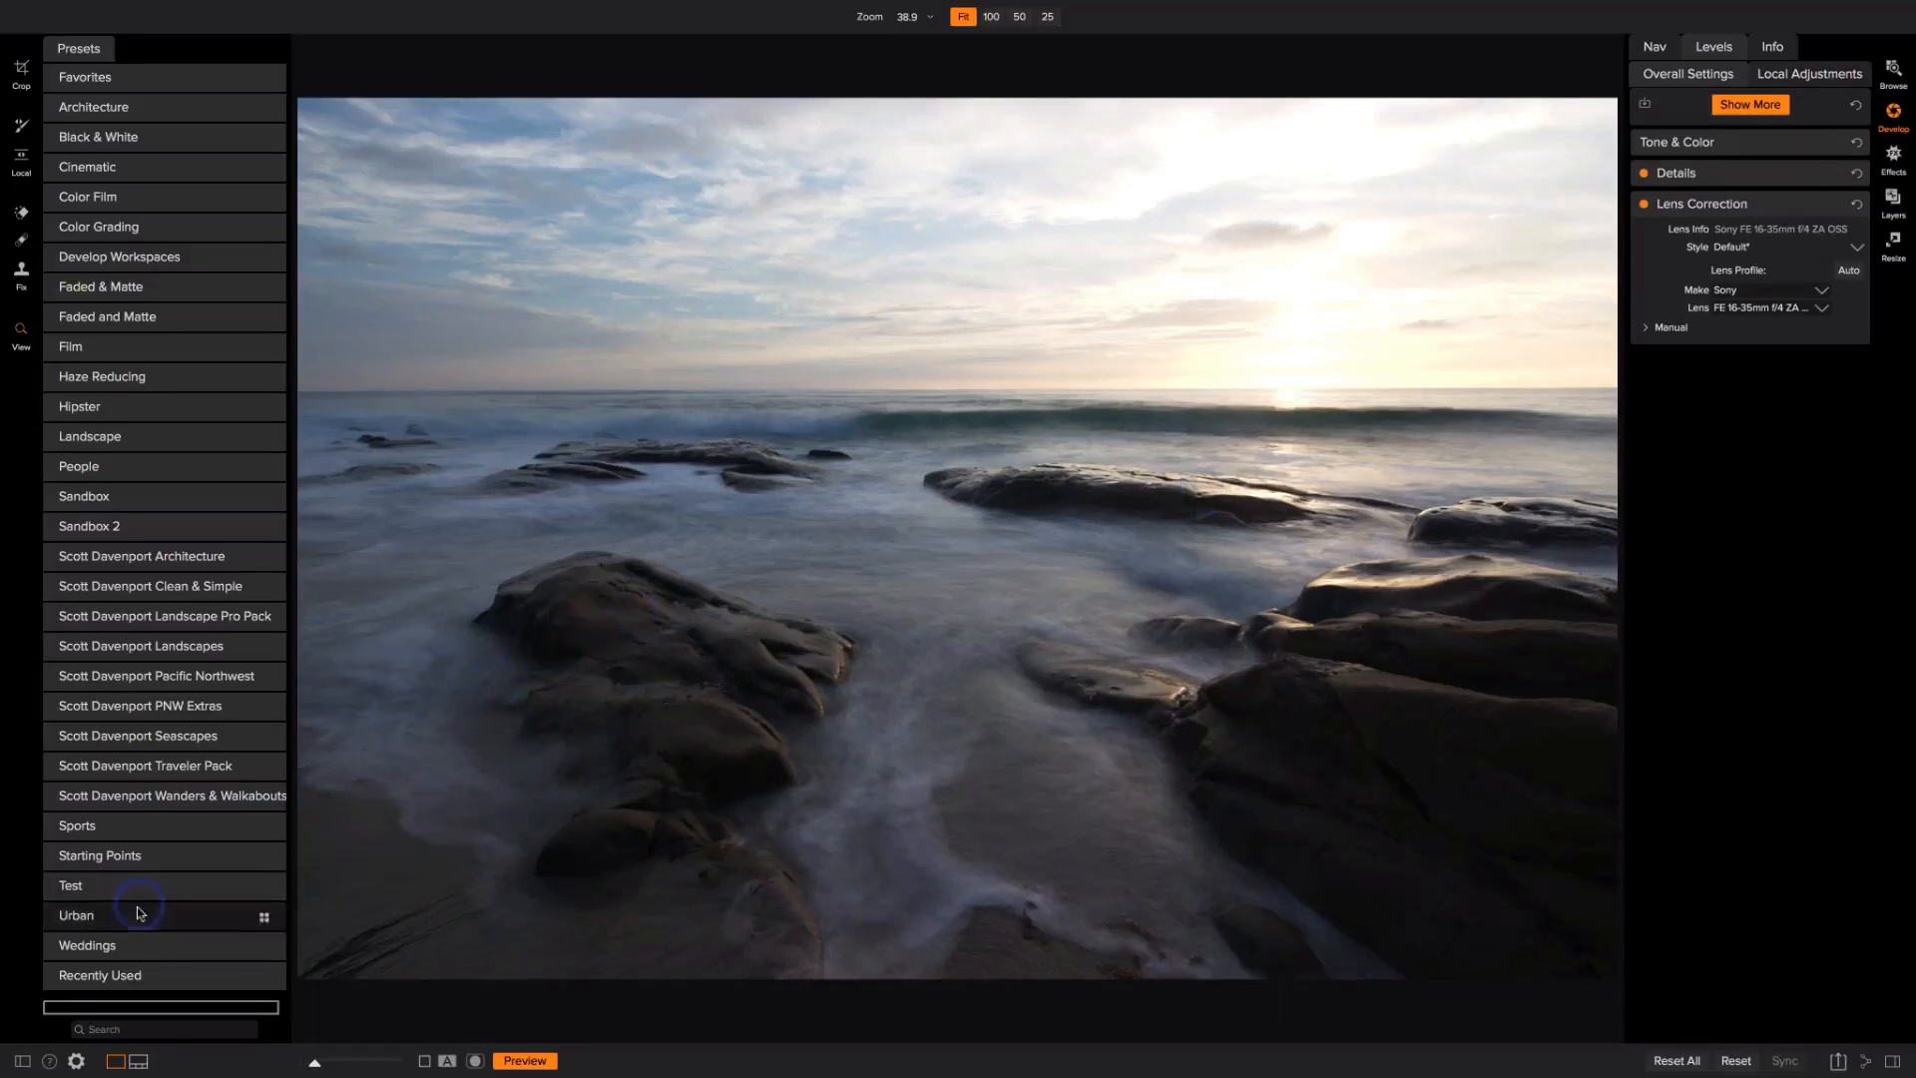
Step: Hide the presets browser and expand the Tone & Color settings with the Levels histogram showing
click(23, 1061)
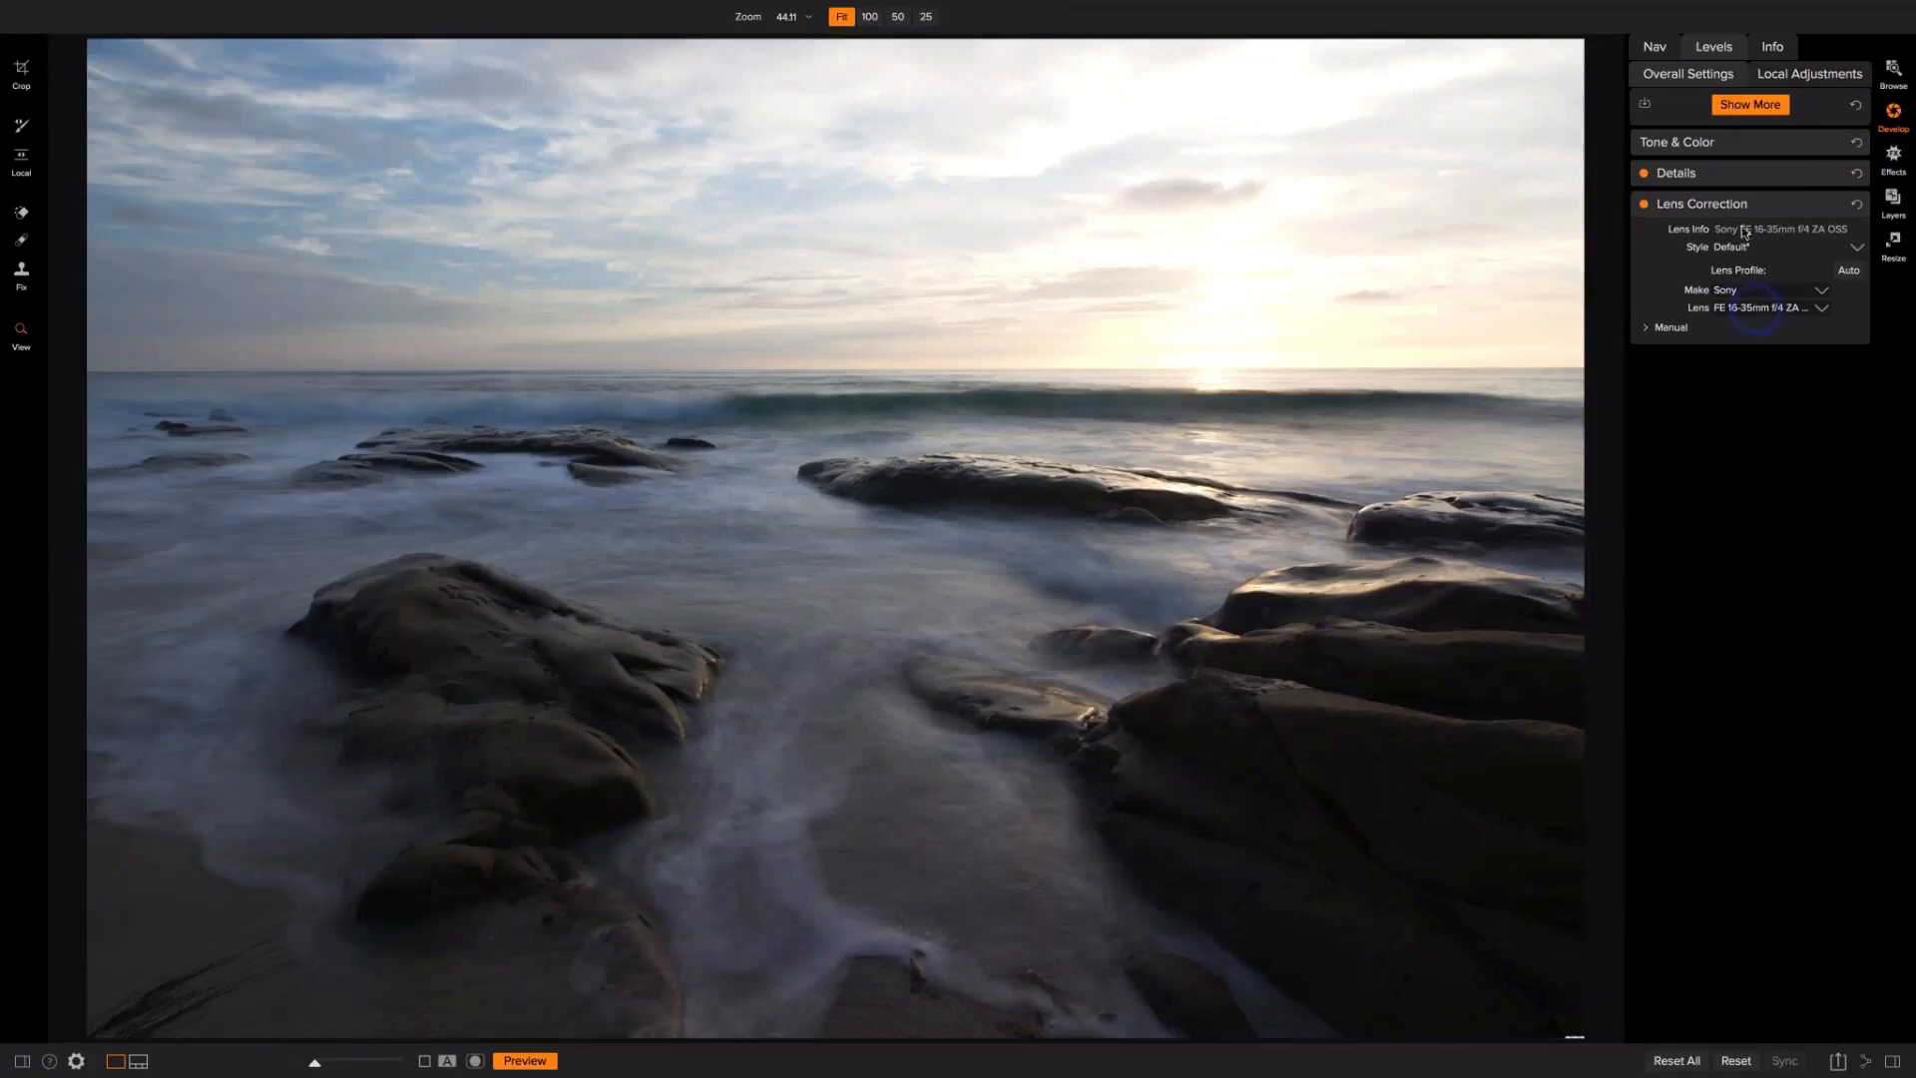
click(1756, 142)
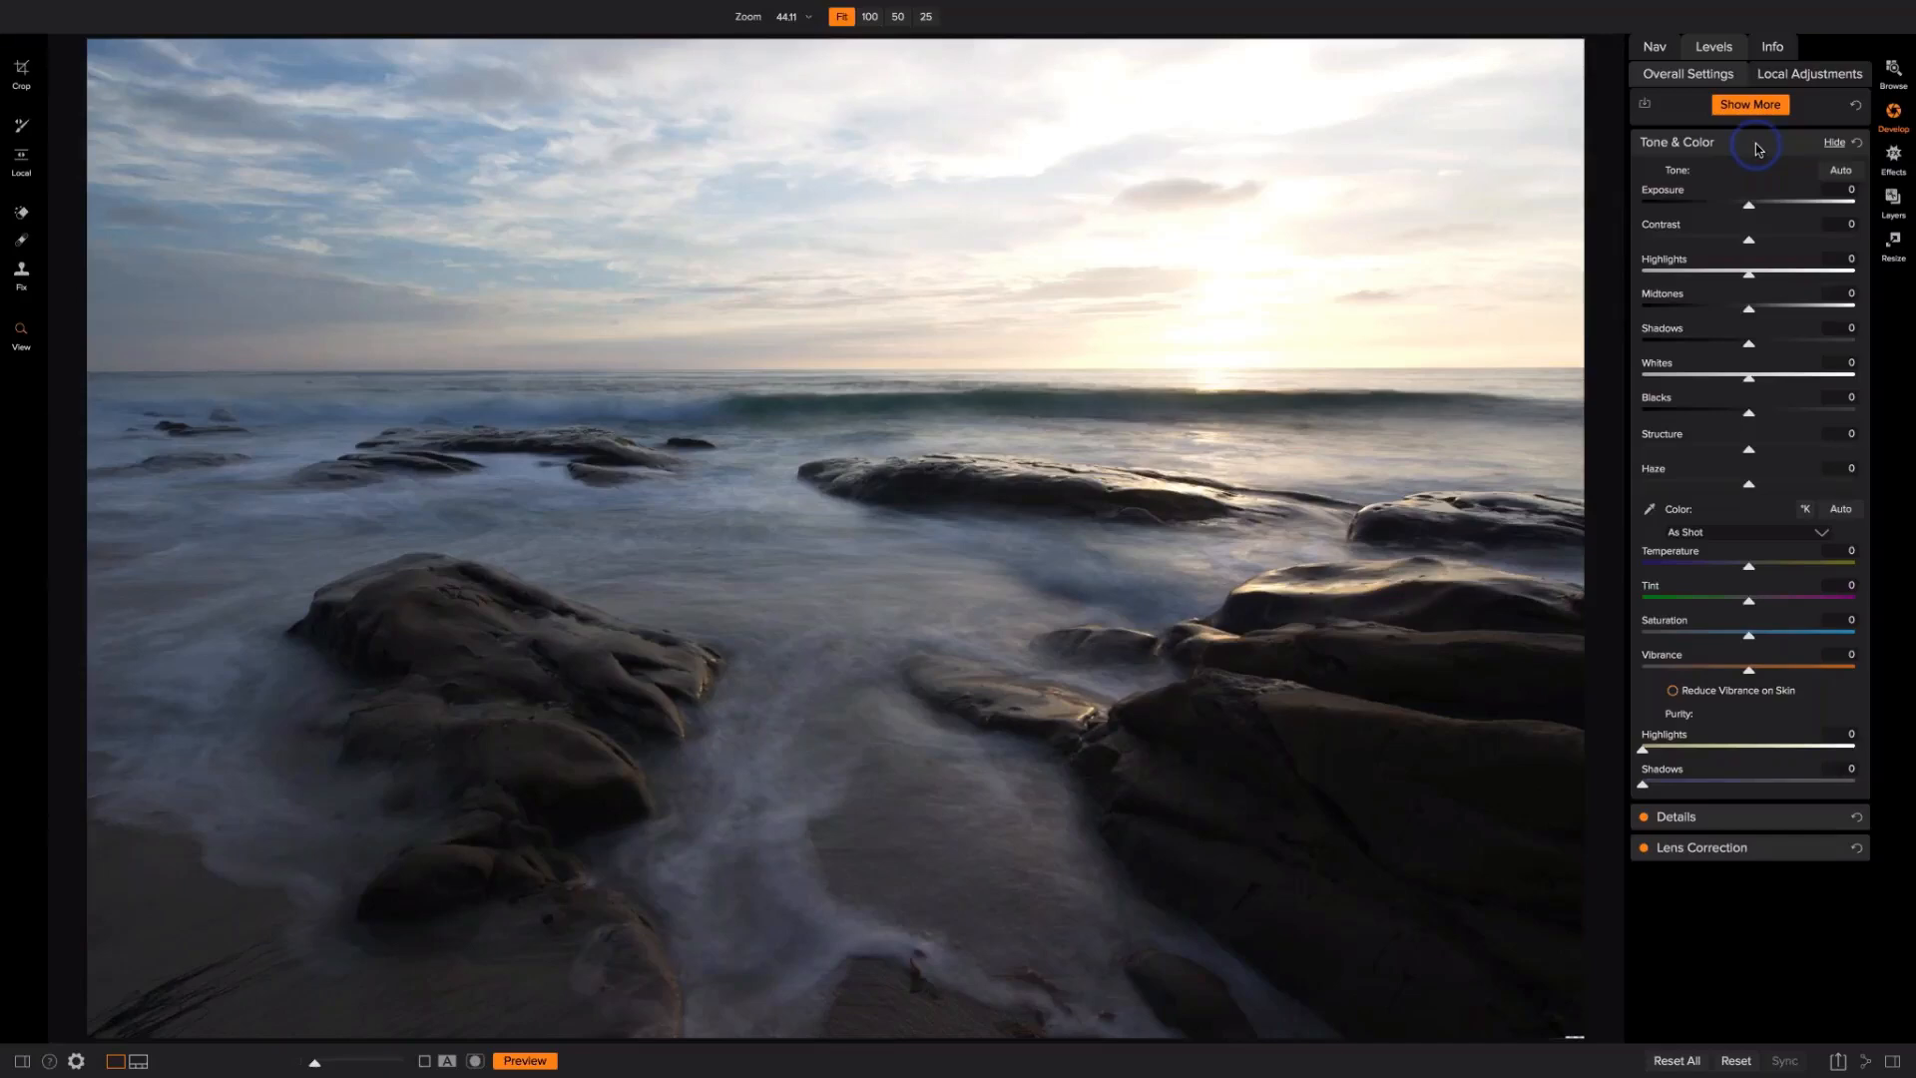
click(1716, 49)
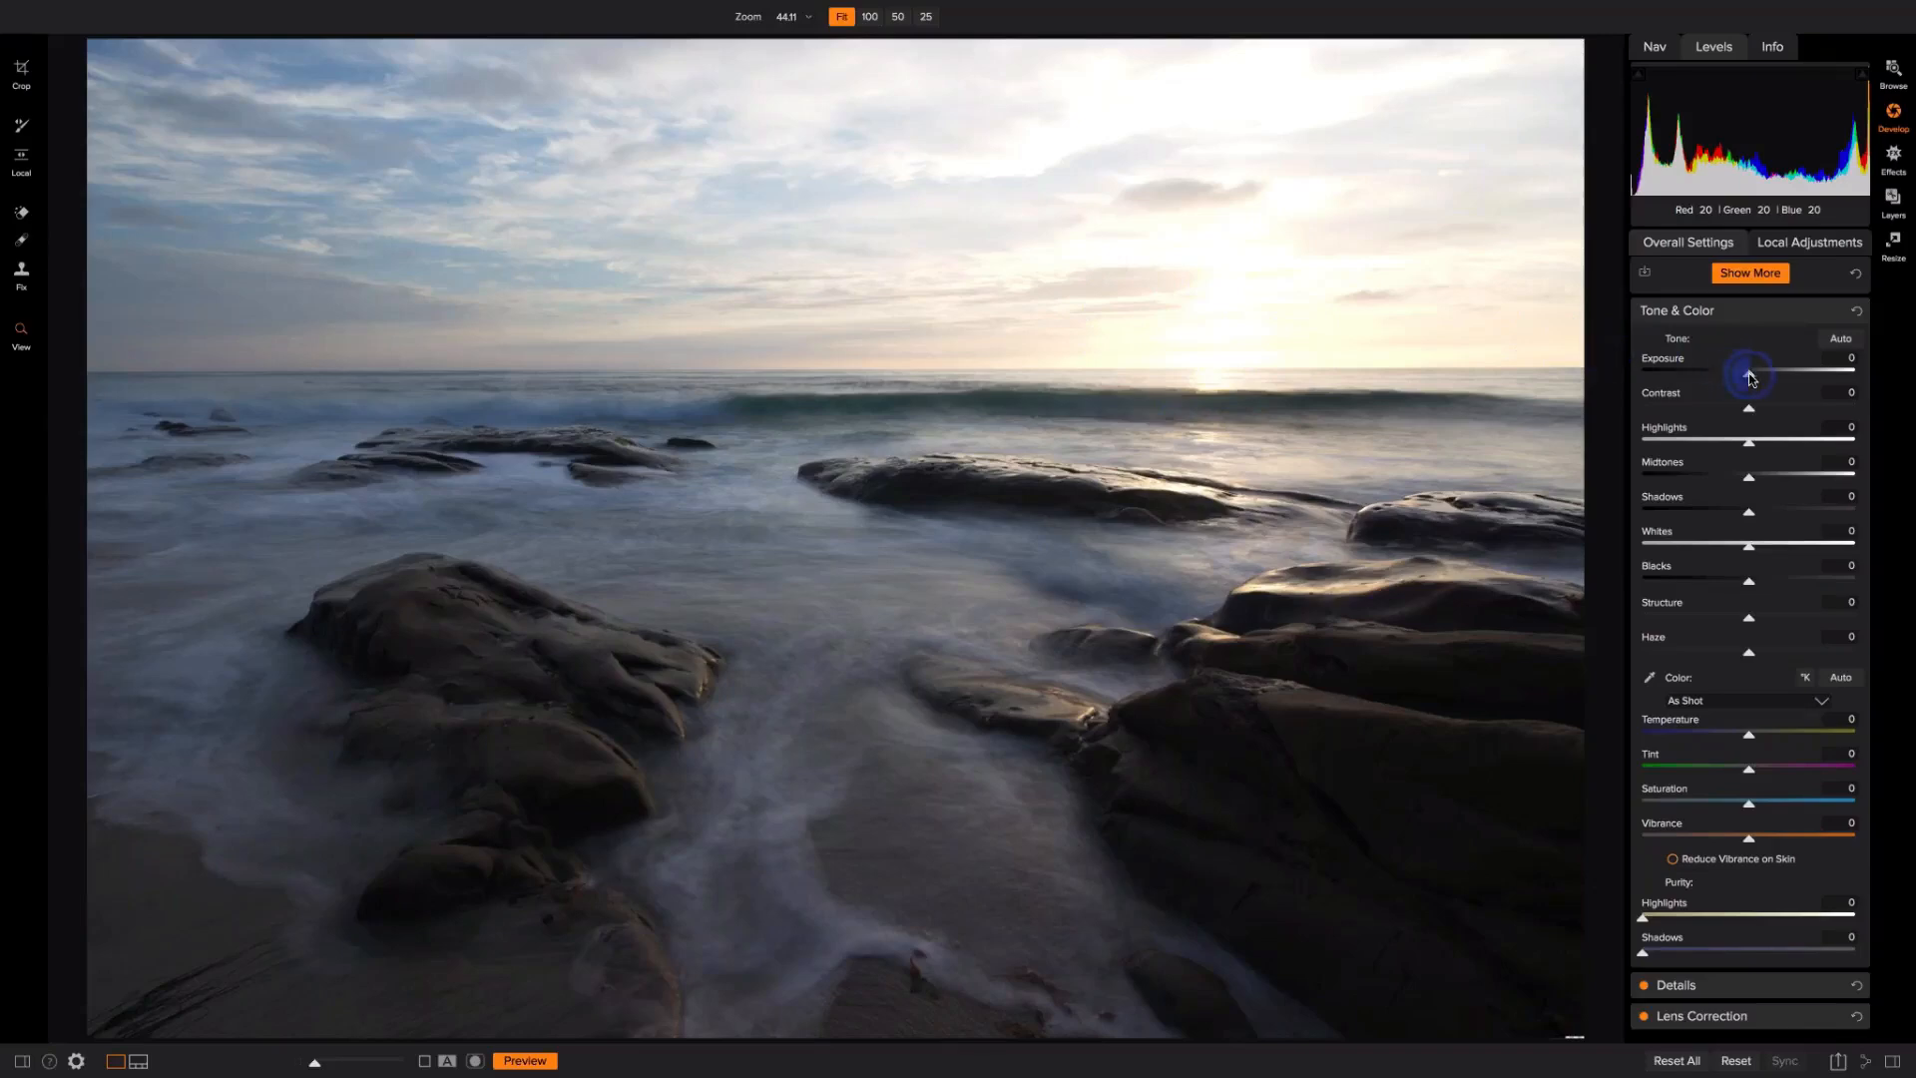
Step: Set the seascape's Exposure to -0.3, Highlights to -10, Shadows to 25 and Whites to -57, leaving Midtones at 0
drag(1749, 378, 1744, 378)
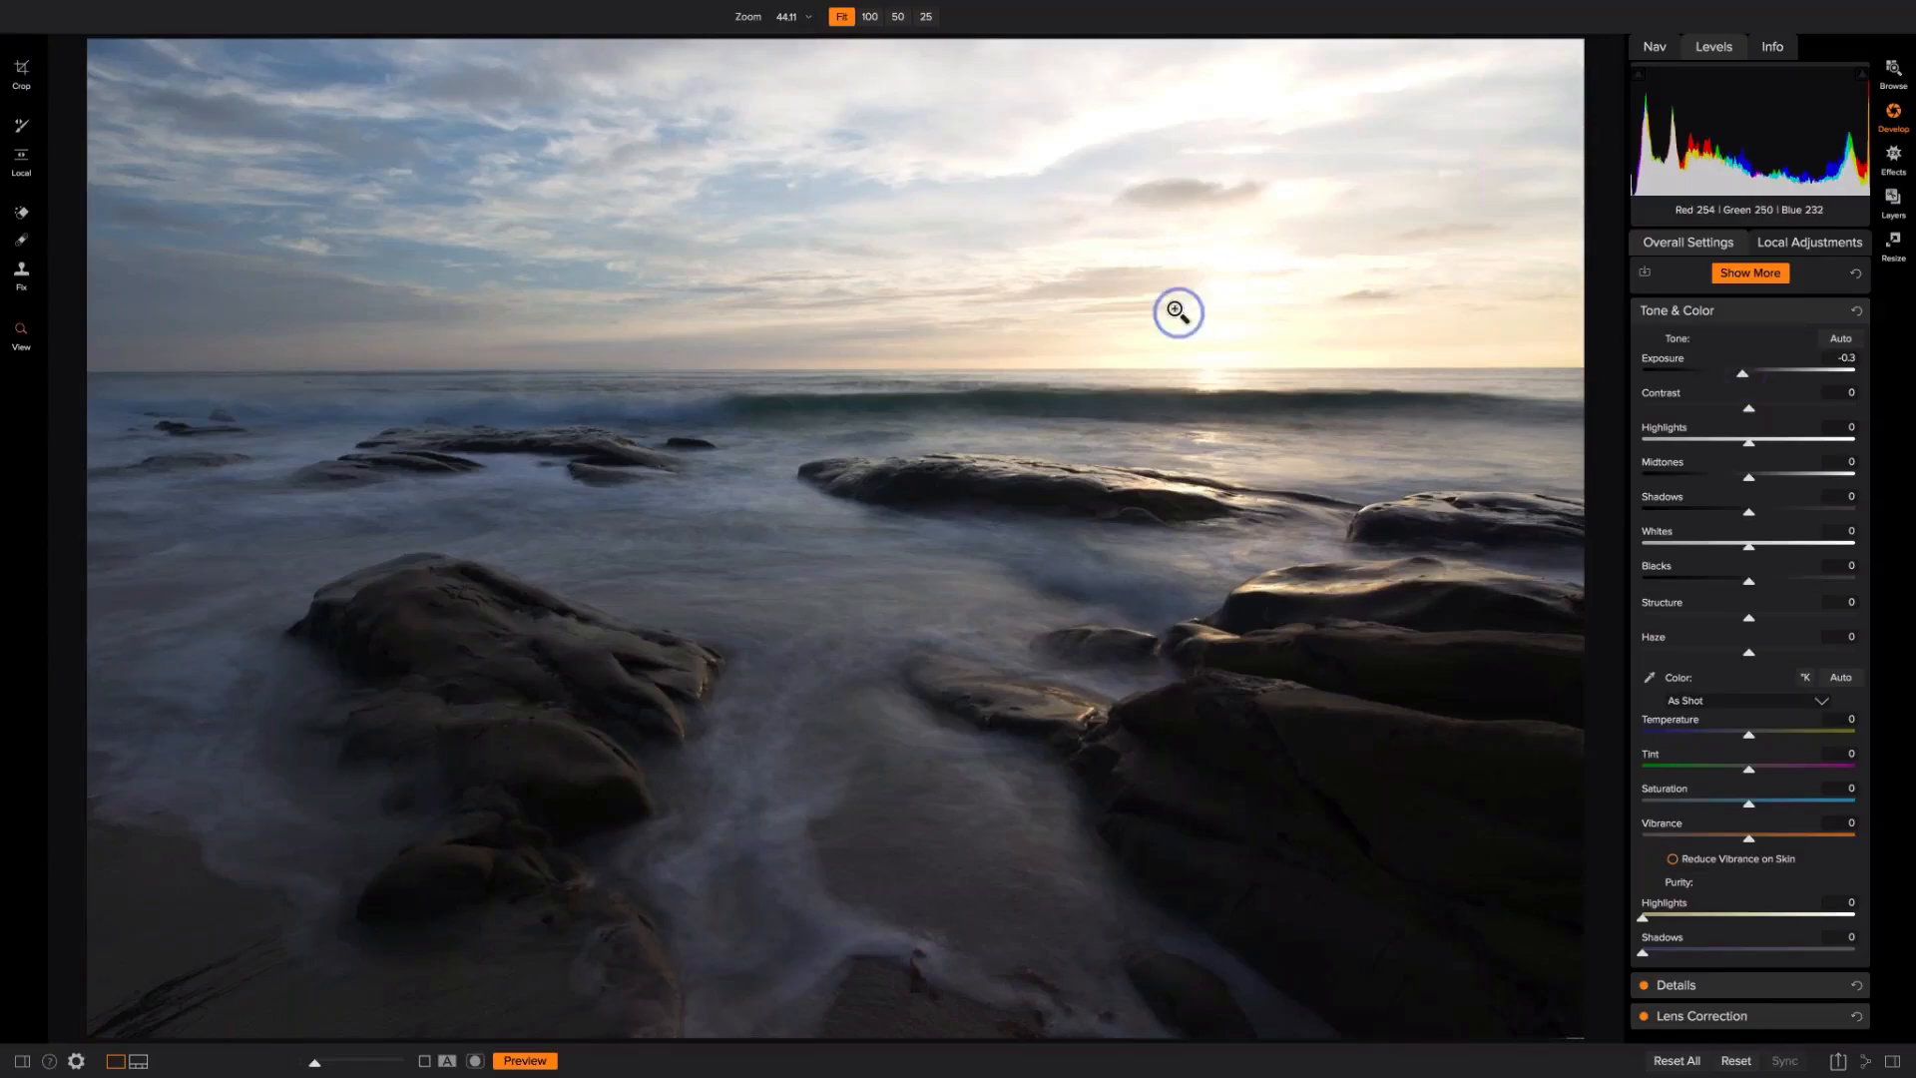
click(1749, 446)
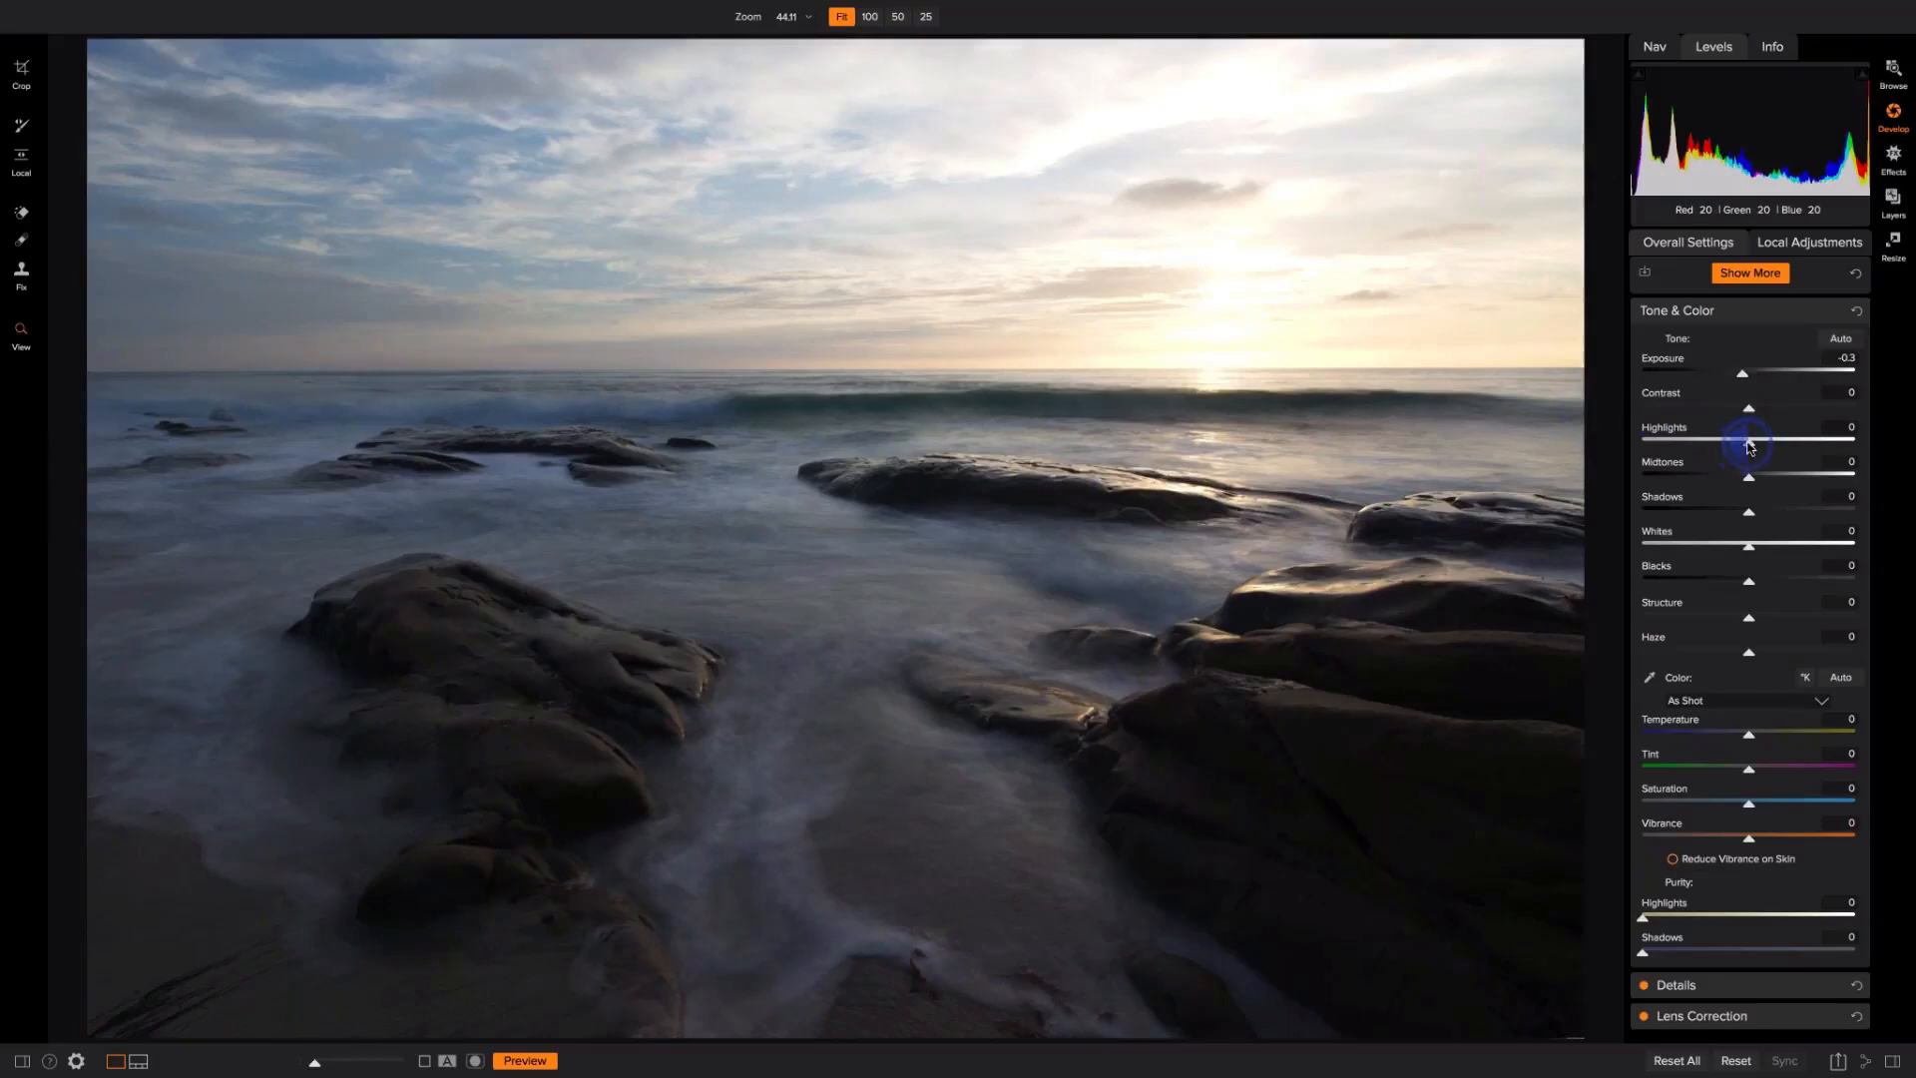
drag(1748, 446, 1738, 449)
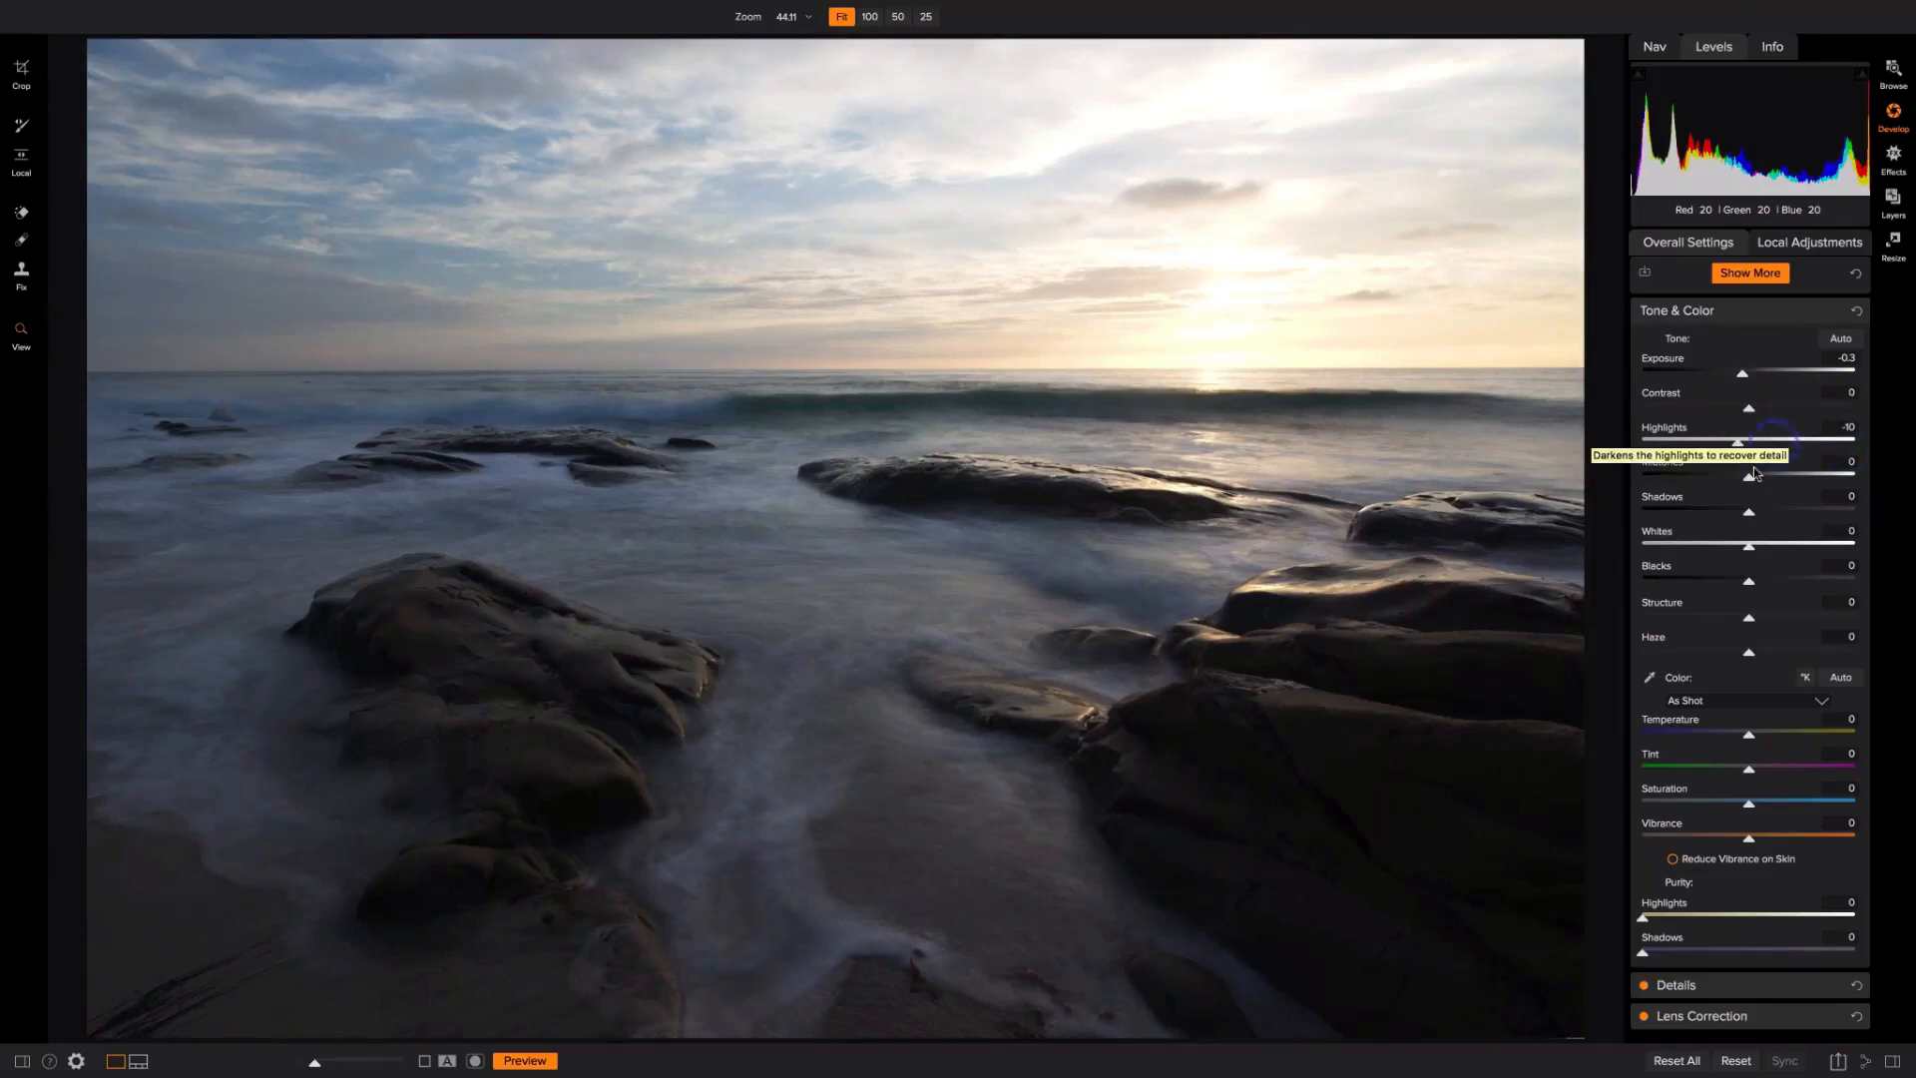
drag(1749, 515, 1778, 519)
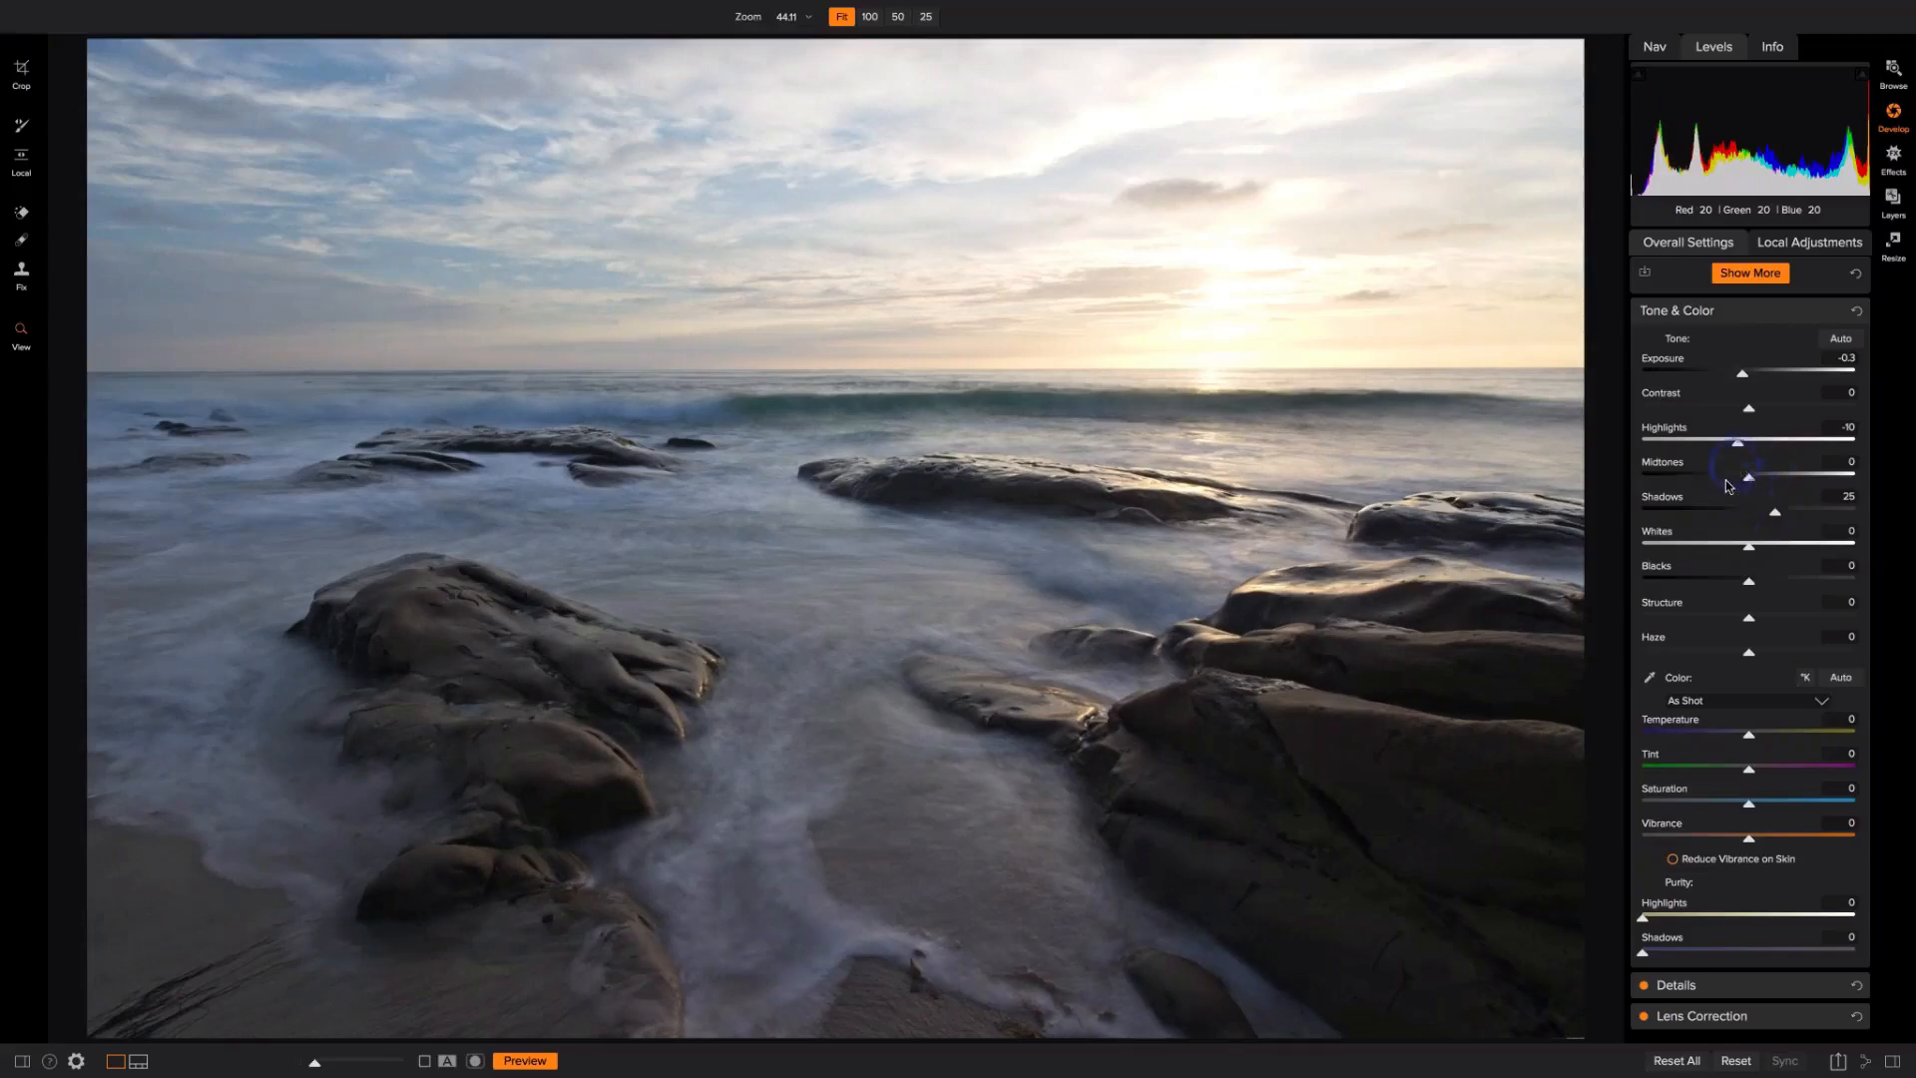
drag(1748, 479, 1759, 478)
click(1748, 552)
drag(1747, 552, 1690, 551)
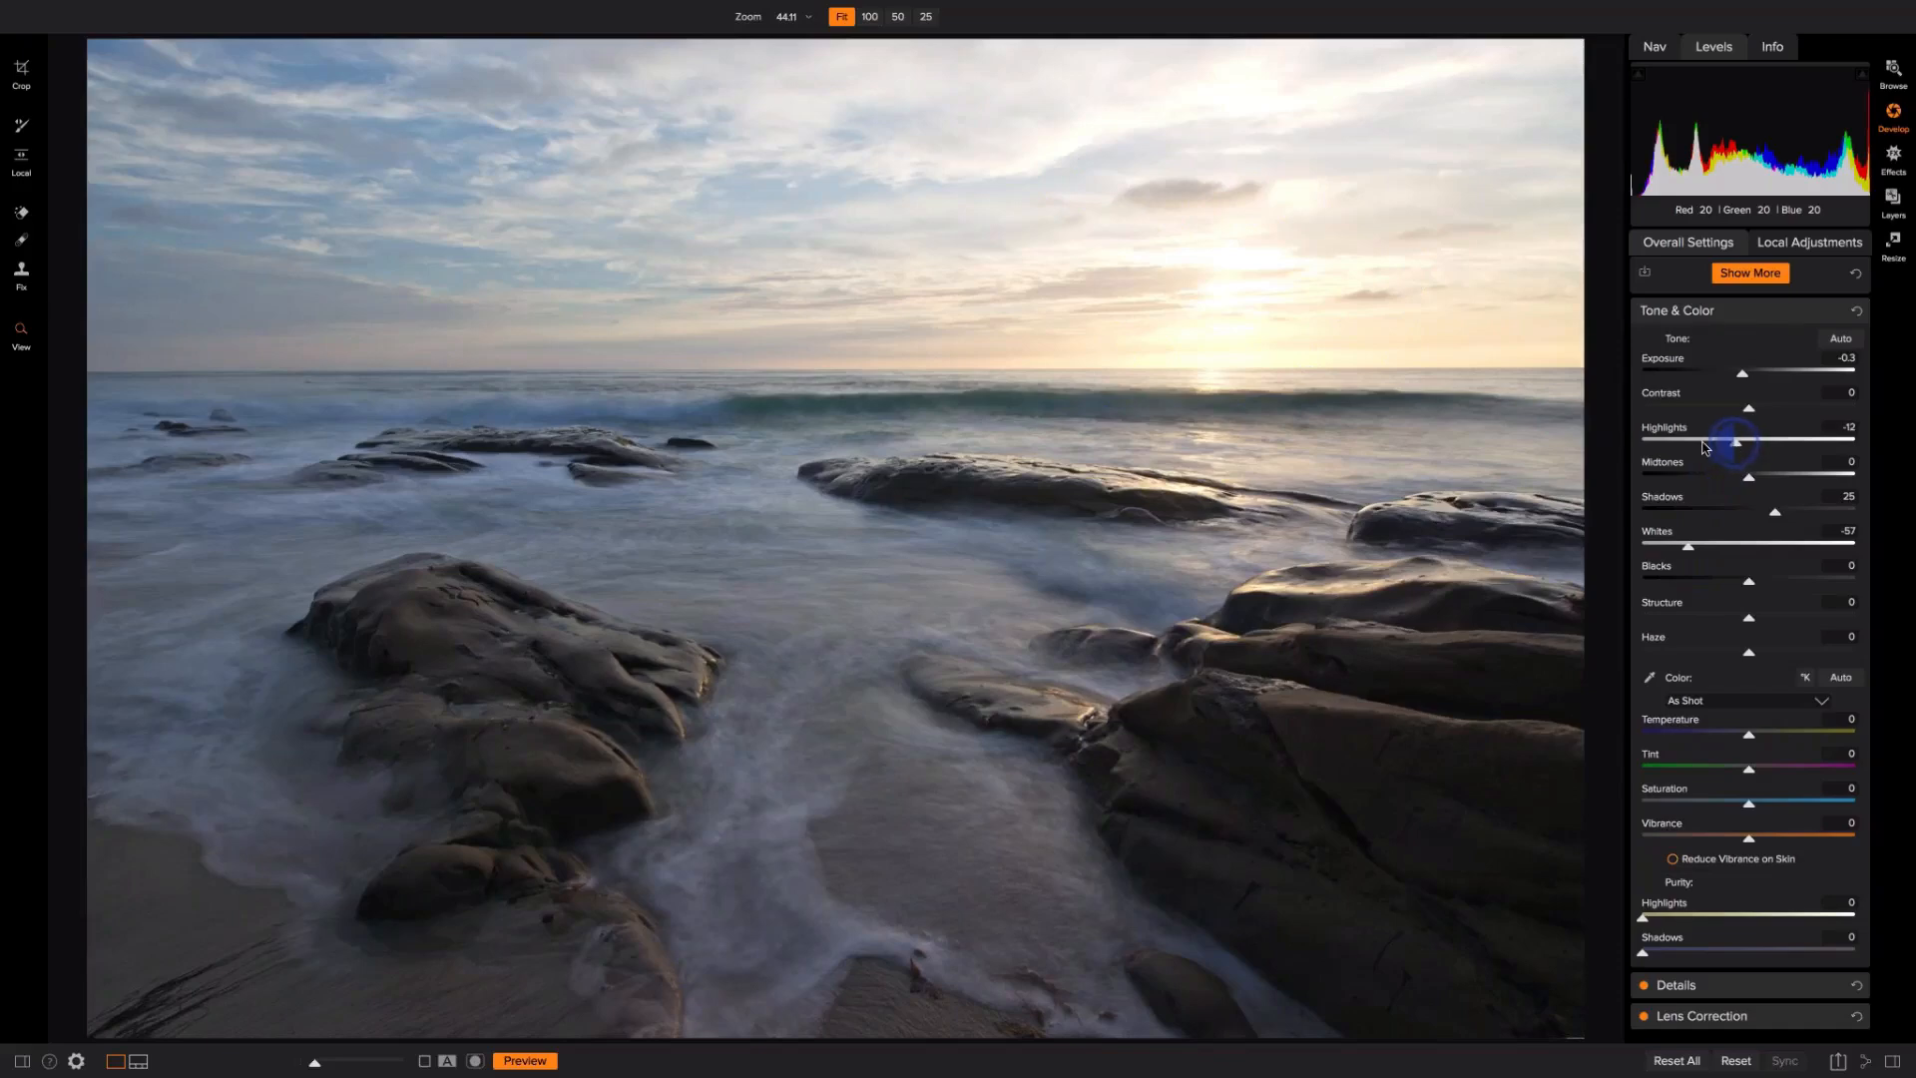
Step: Try lowering Highlights to -94 to recover sky detail around the sun, and undo the change
drag(1736, 441, 1648, 442)
drag(1687, 546, 1656, 546)
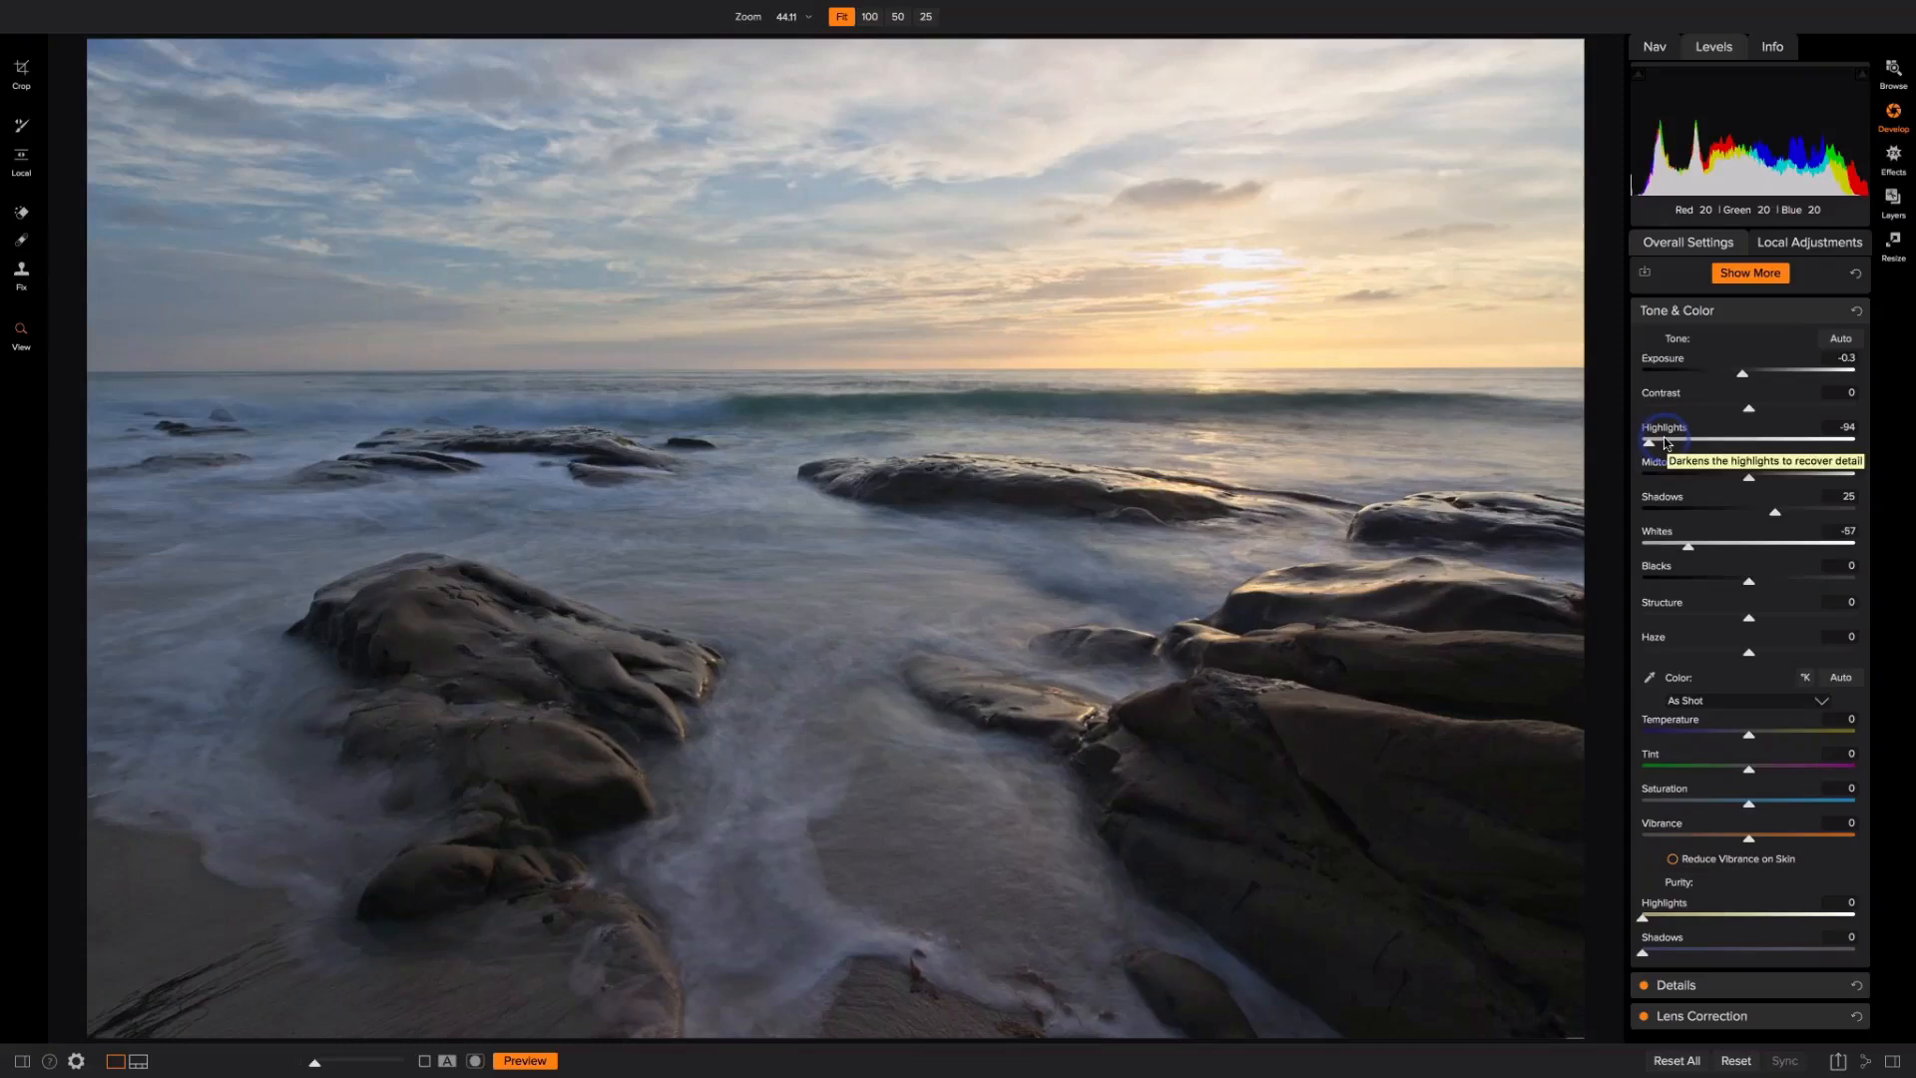
key(super+z)
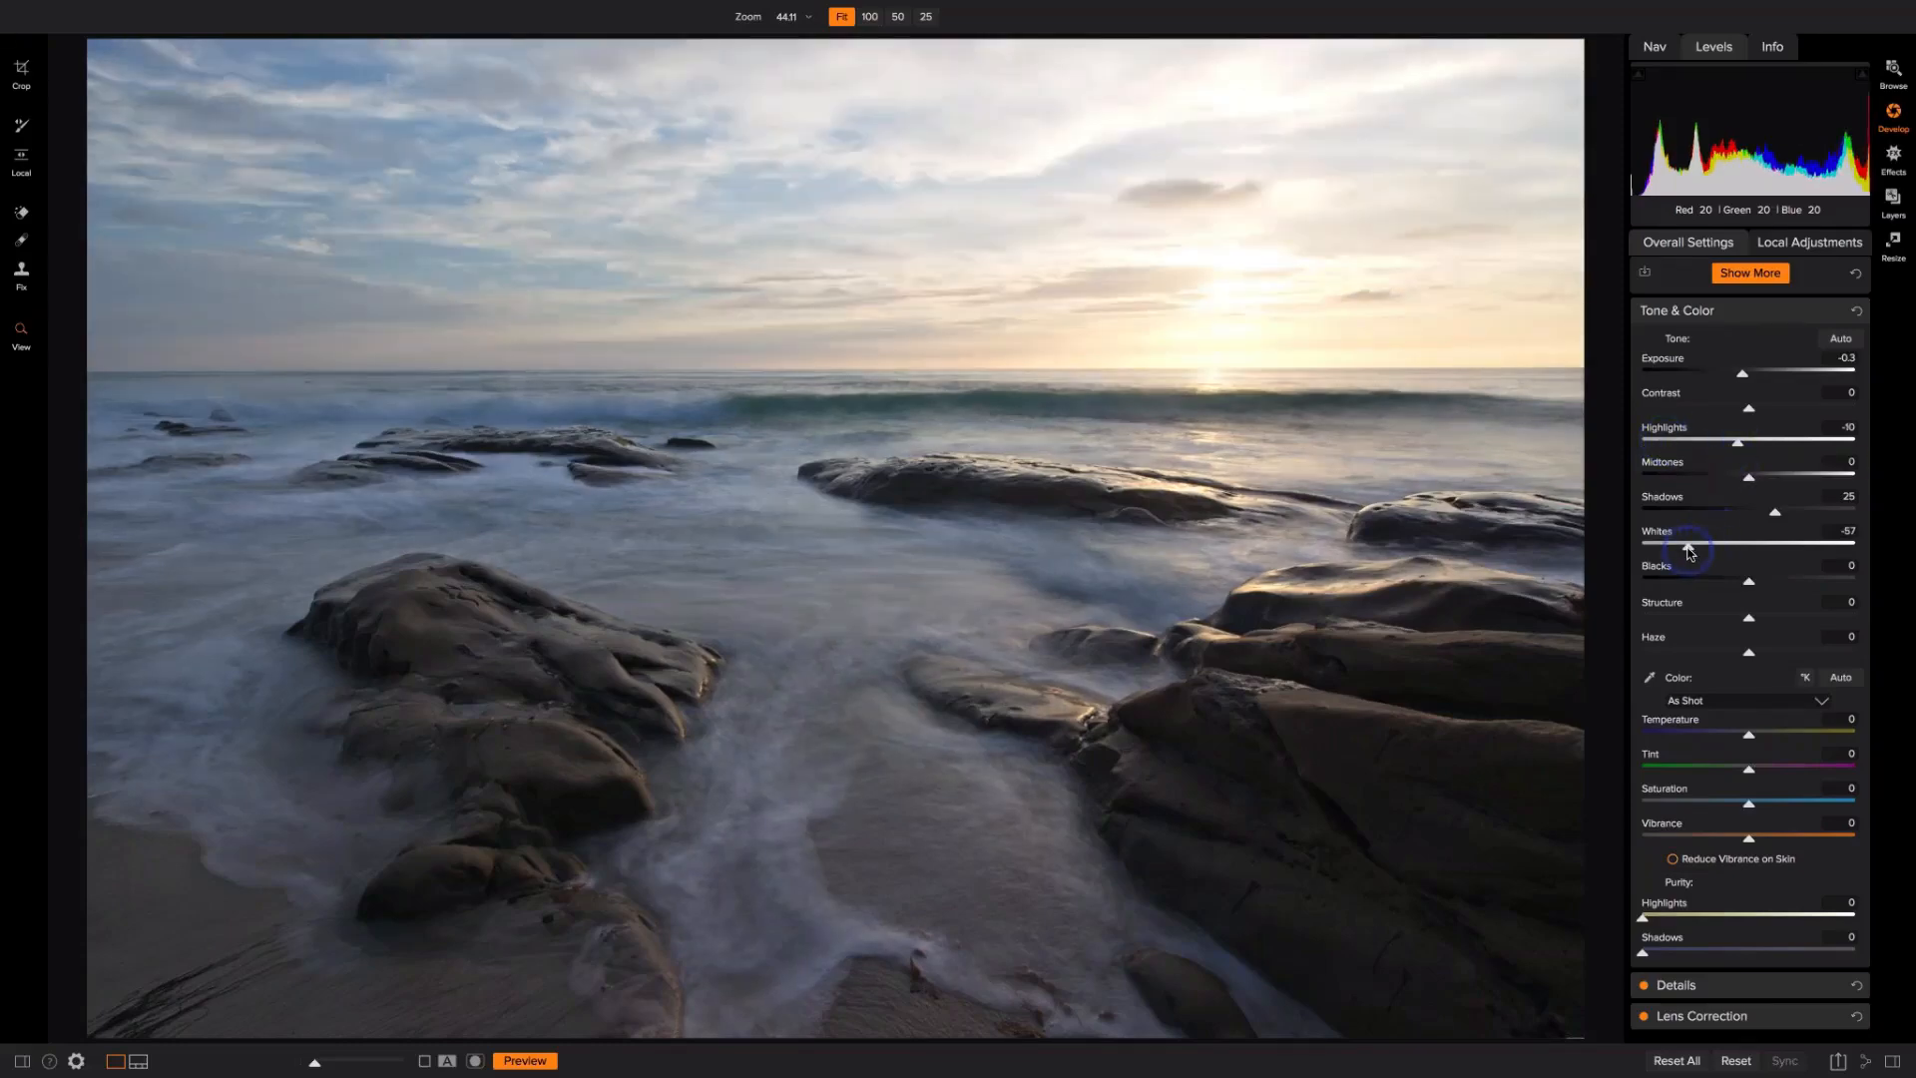
Step: Lower Whites to -66 and raise the Purity Highlights to 3, checking the bright area near the sun
drag(1688, 551, 1681, 552)
drag(1643, 919, 1649, 919)
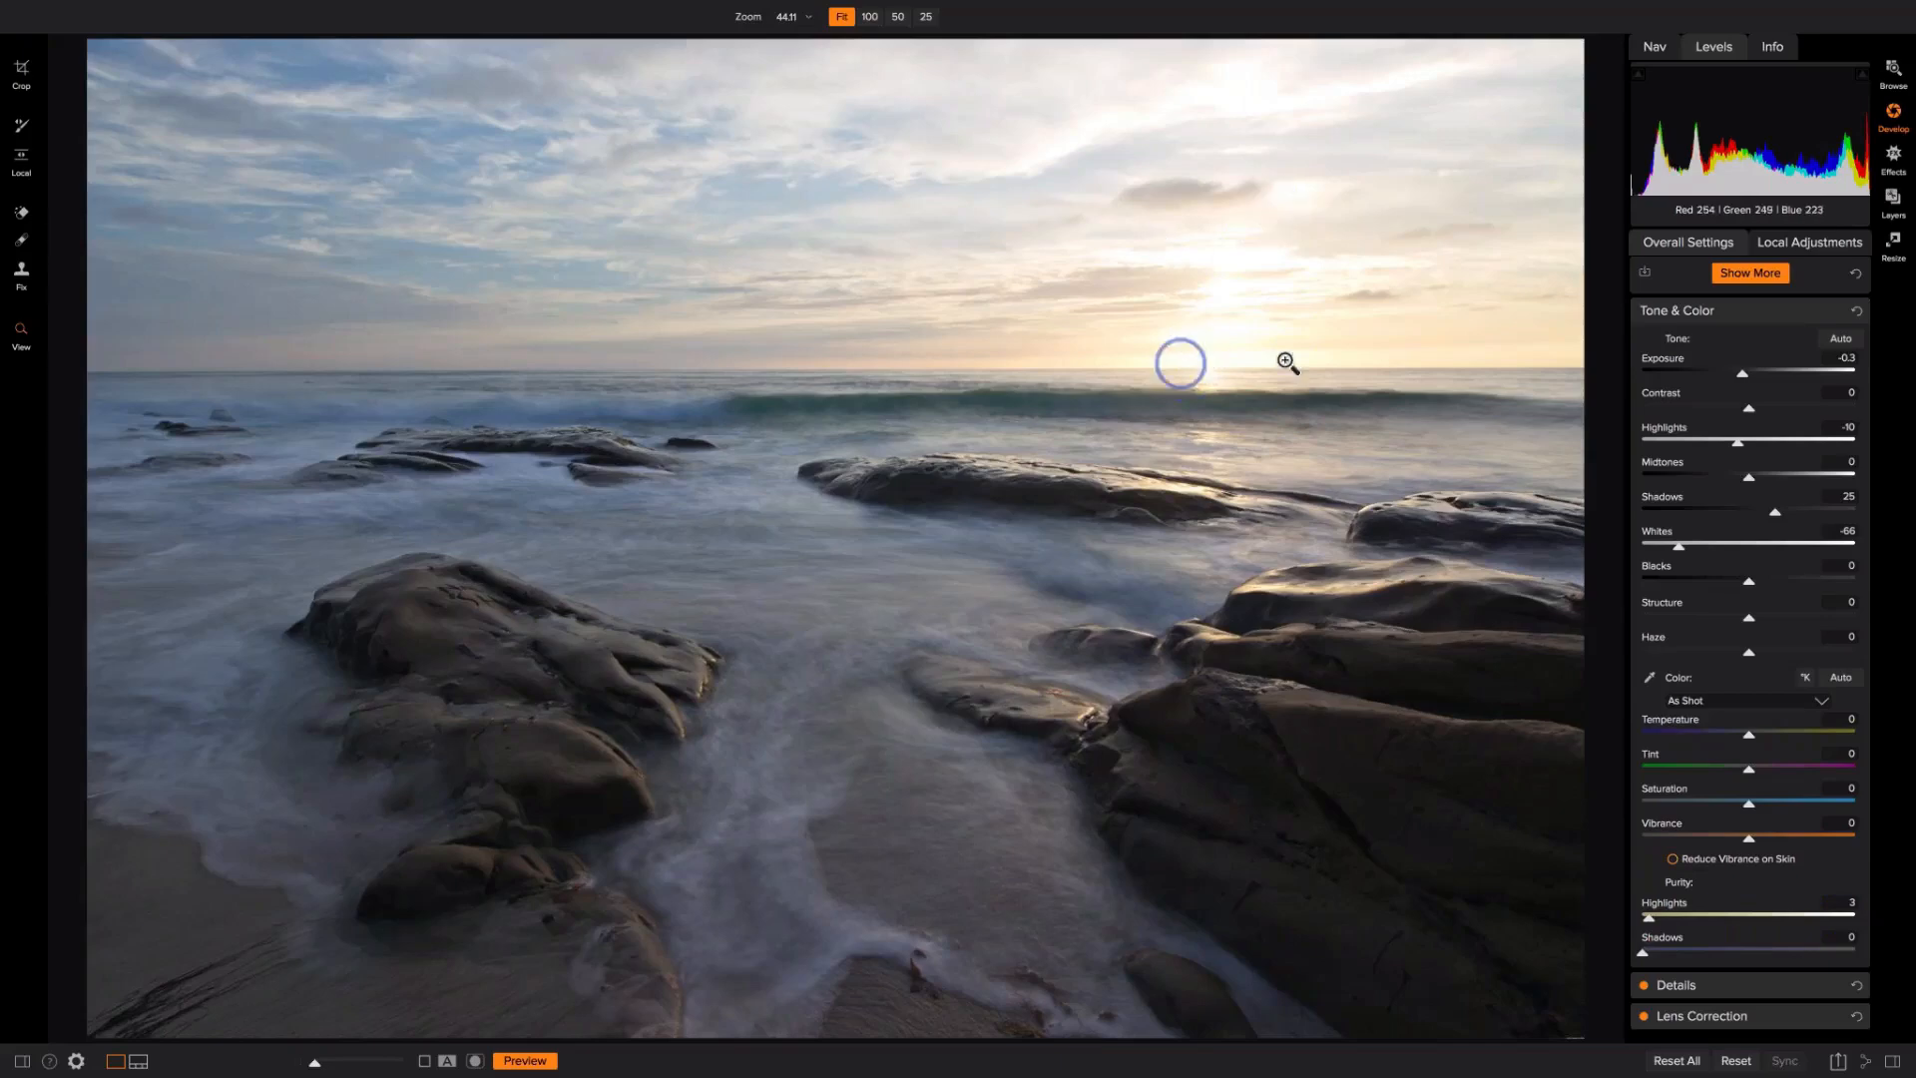
click(1173, 258)
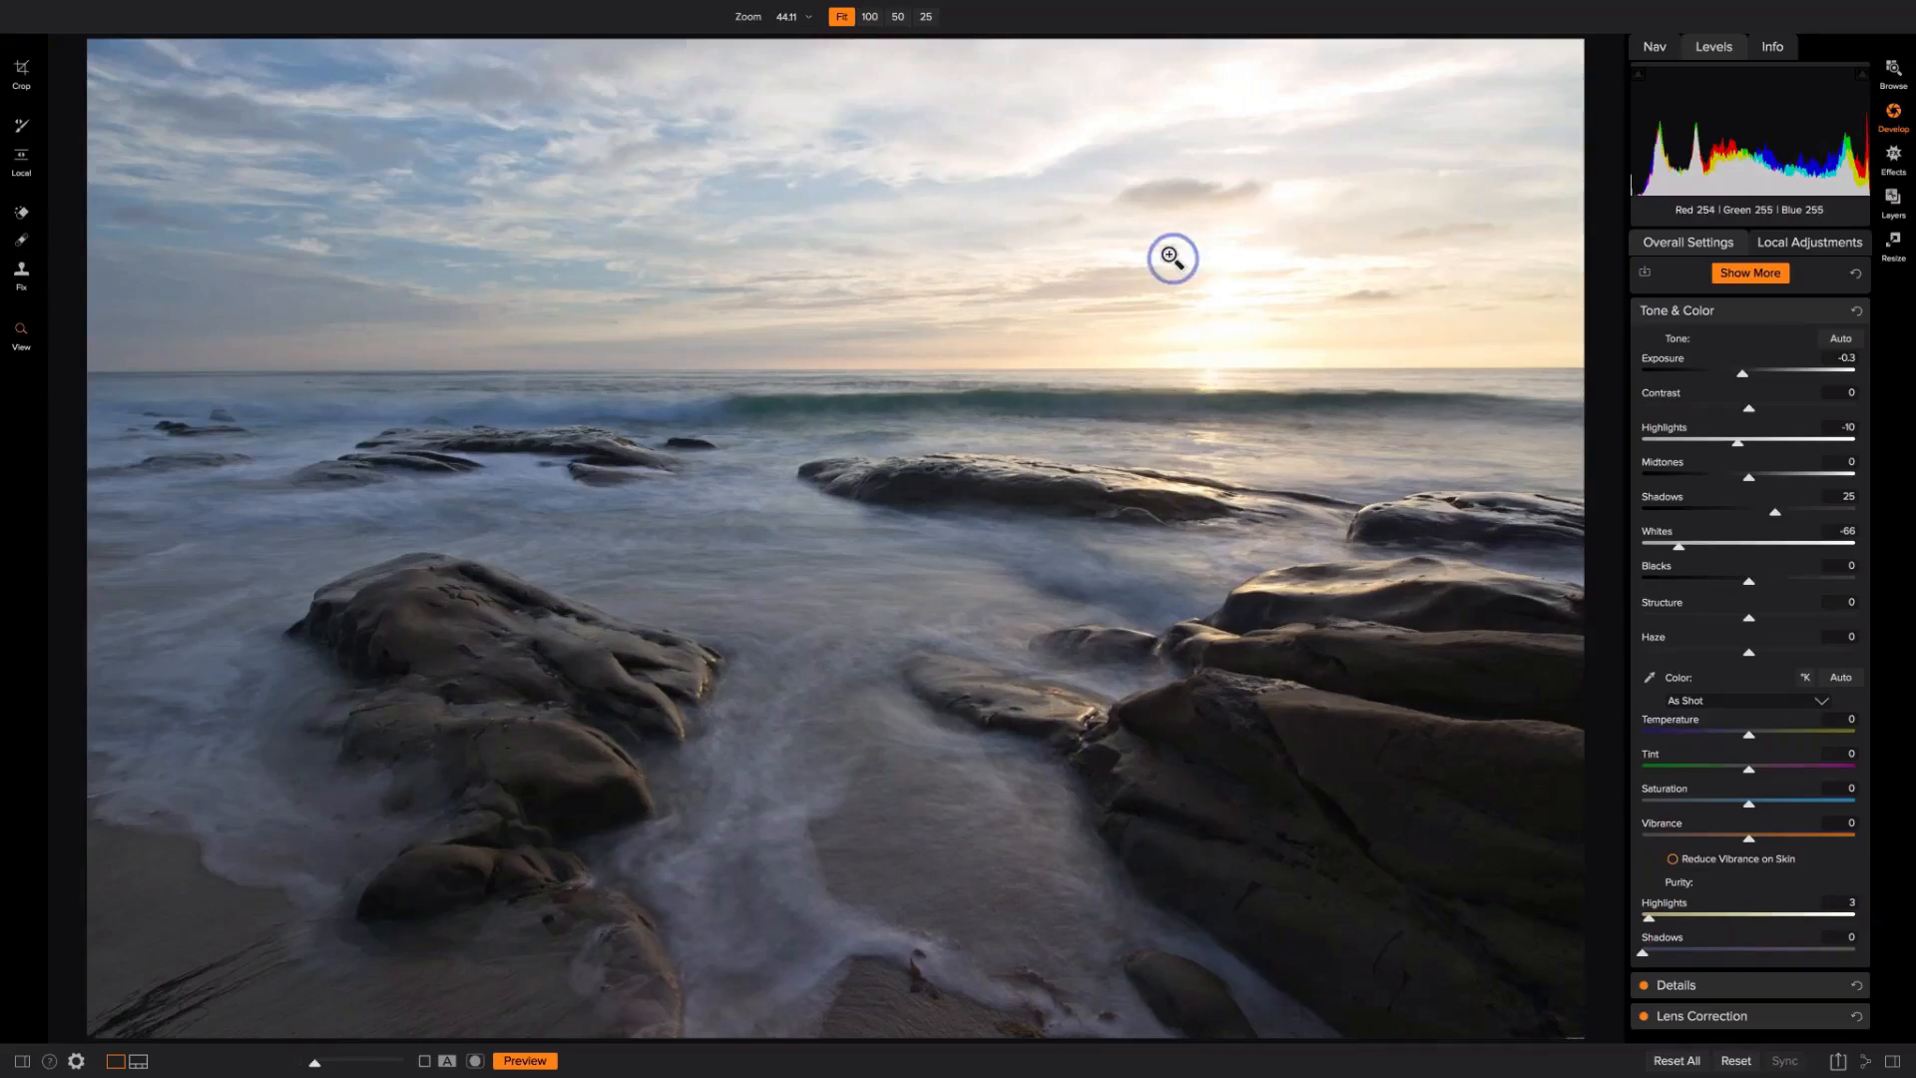
Step: Try Auto color, switch the white balance to Kelvin with a Temperature of 6150, and compare the result with the original
click(1841, 679)
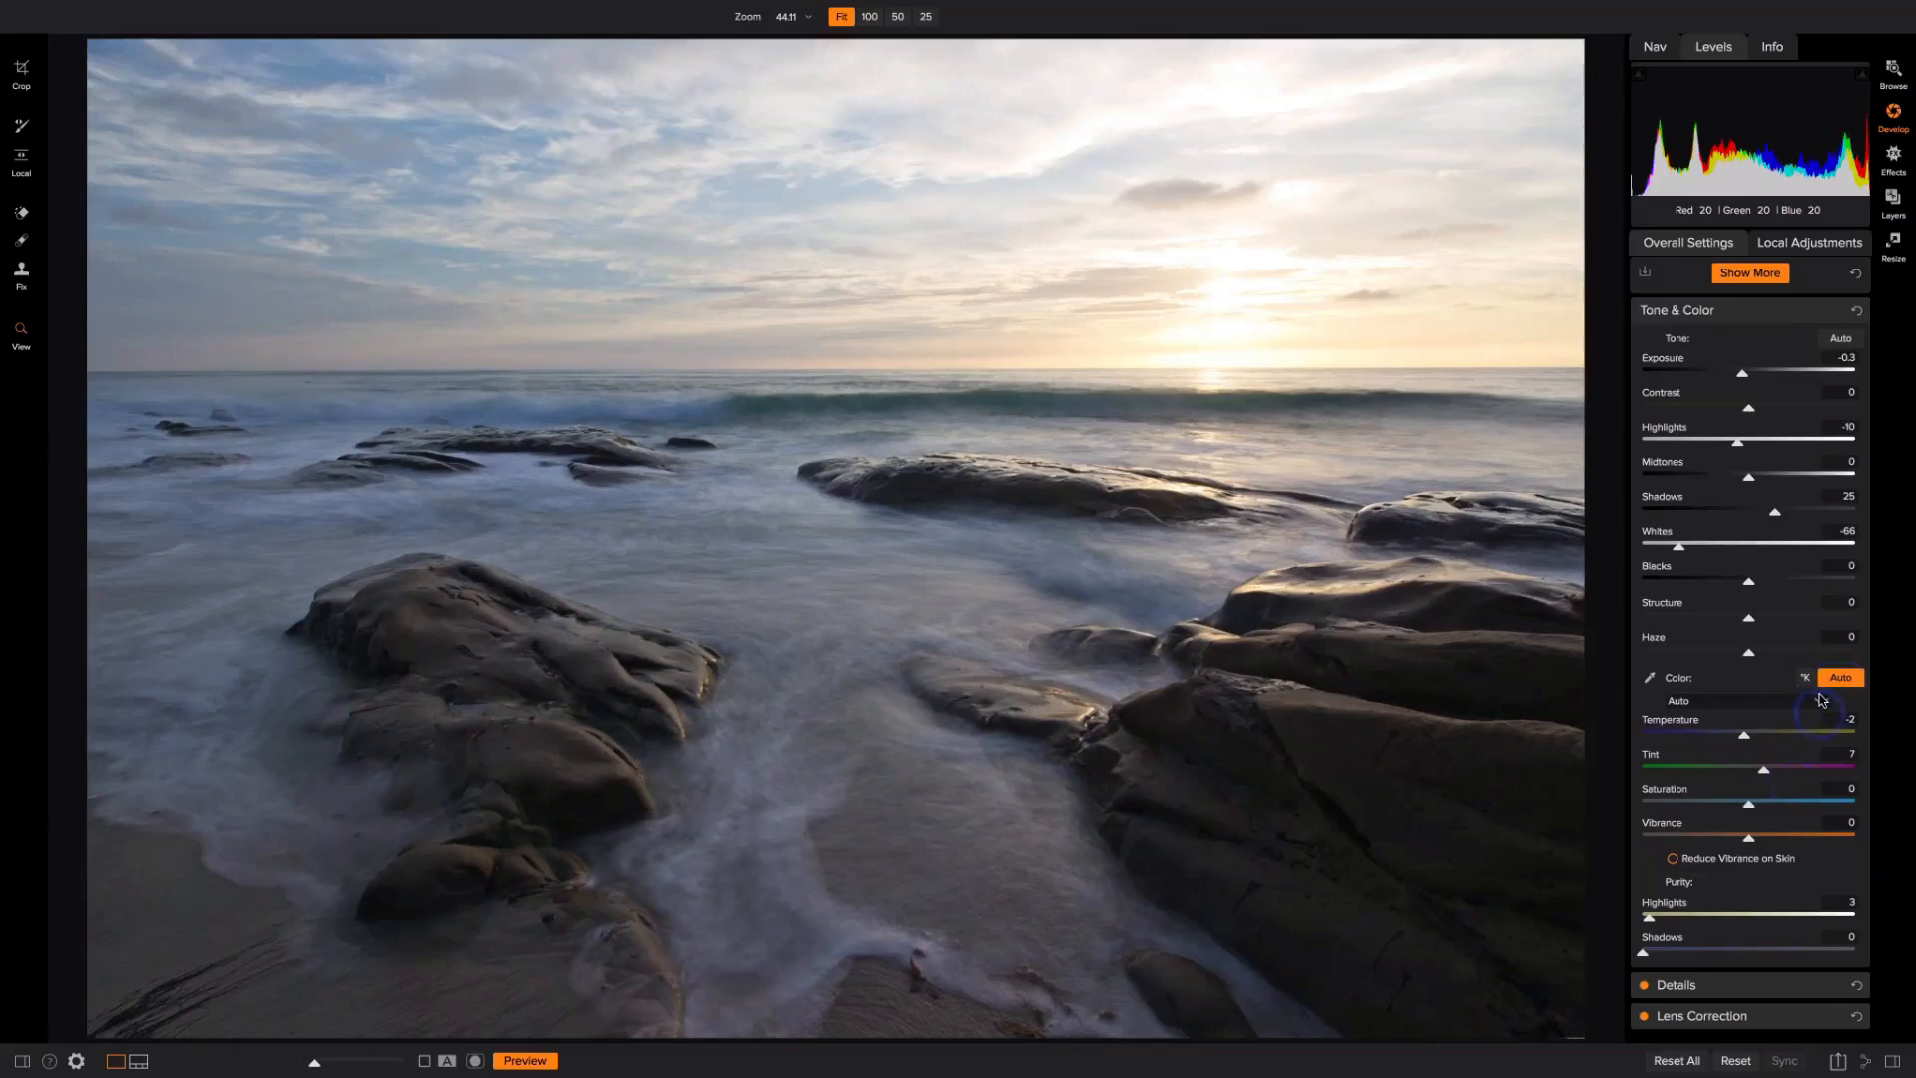
click(1804, 683)
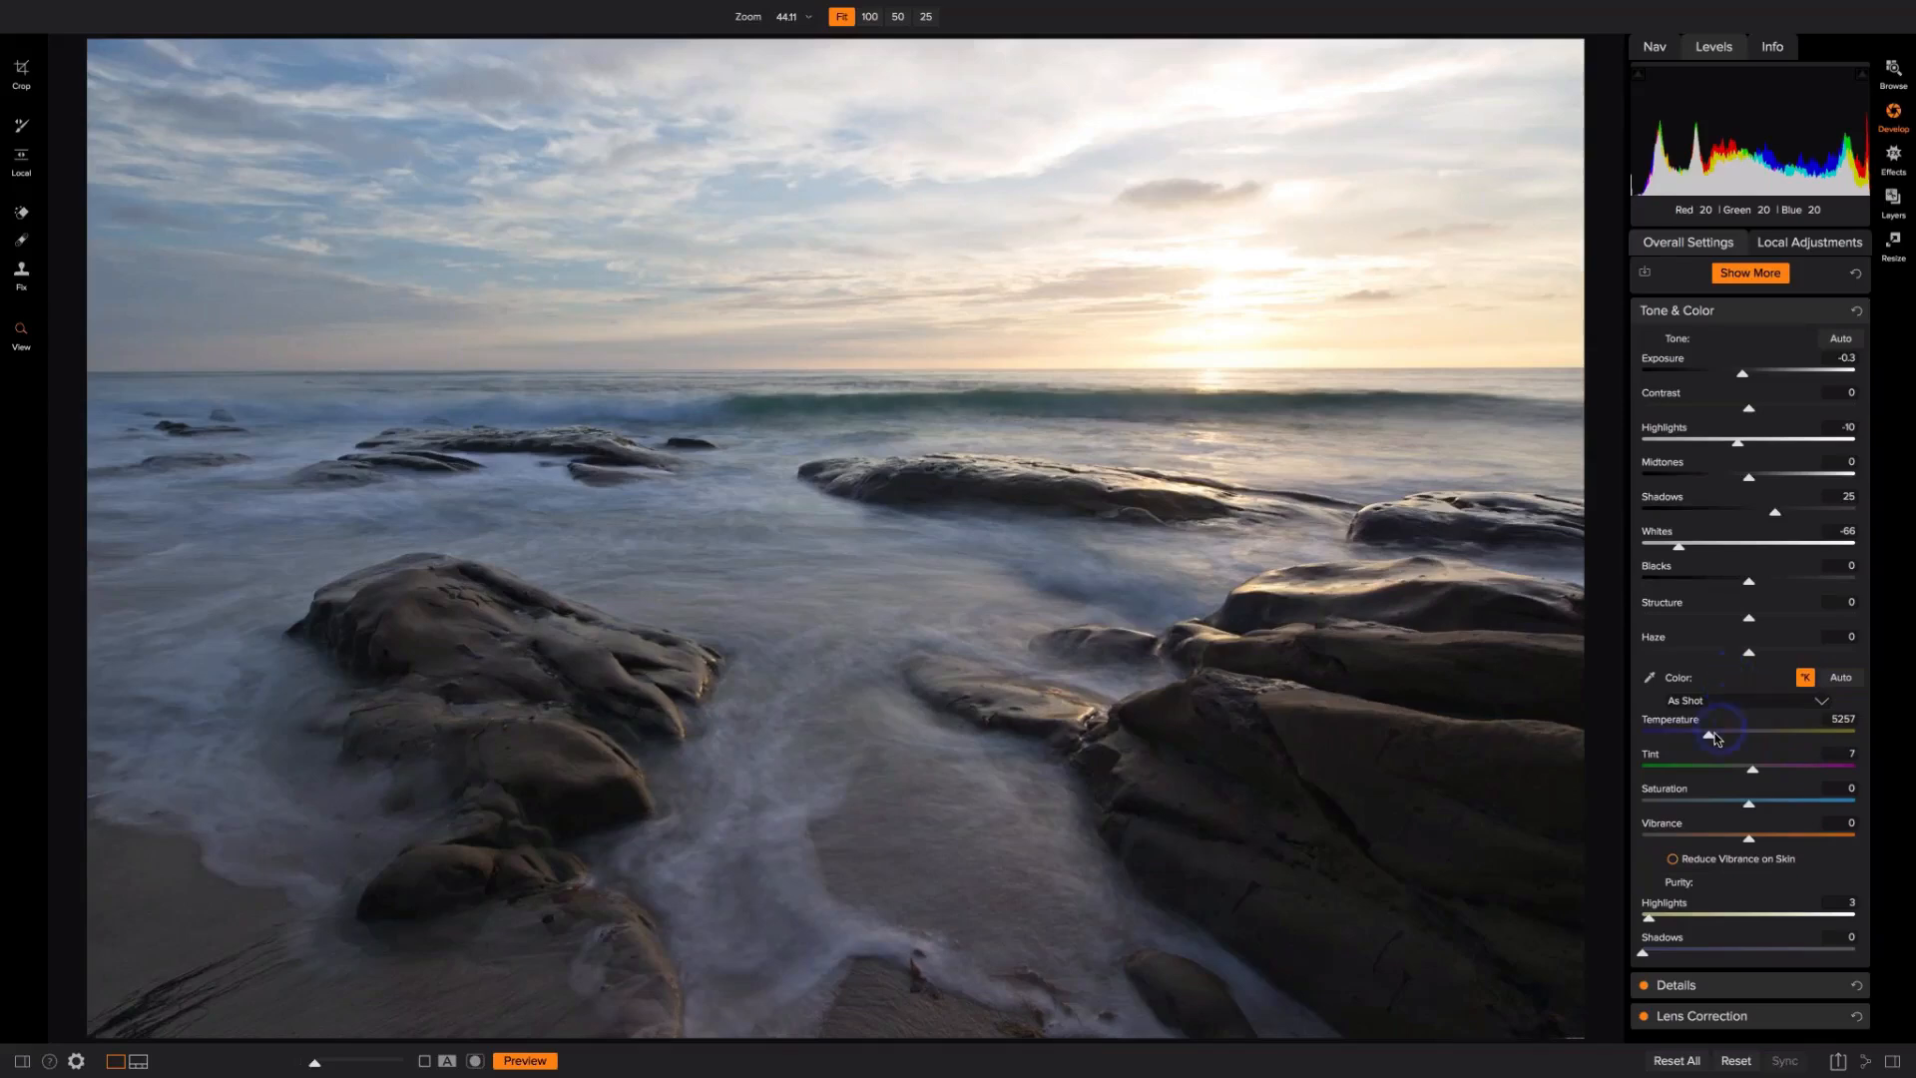
drag(1709, 738, 1728, 740)
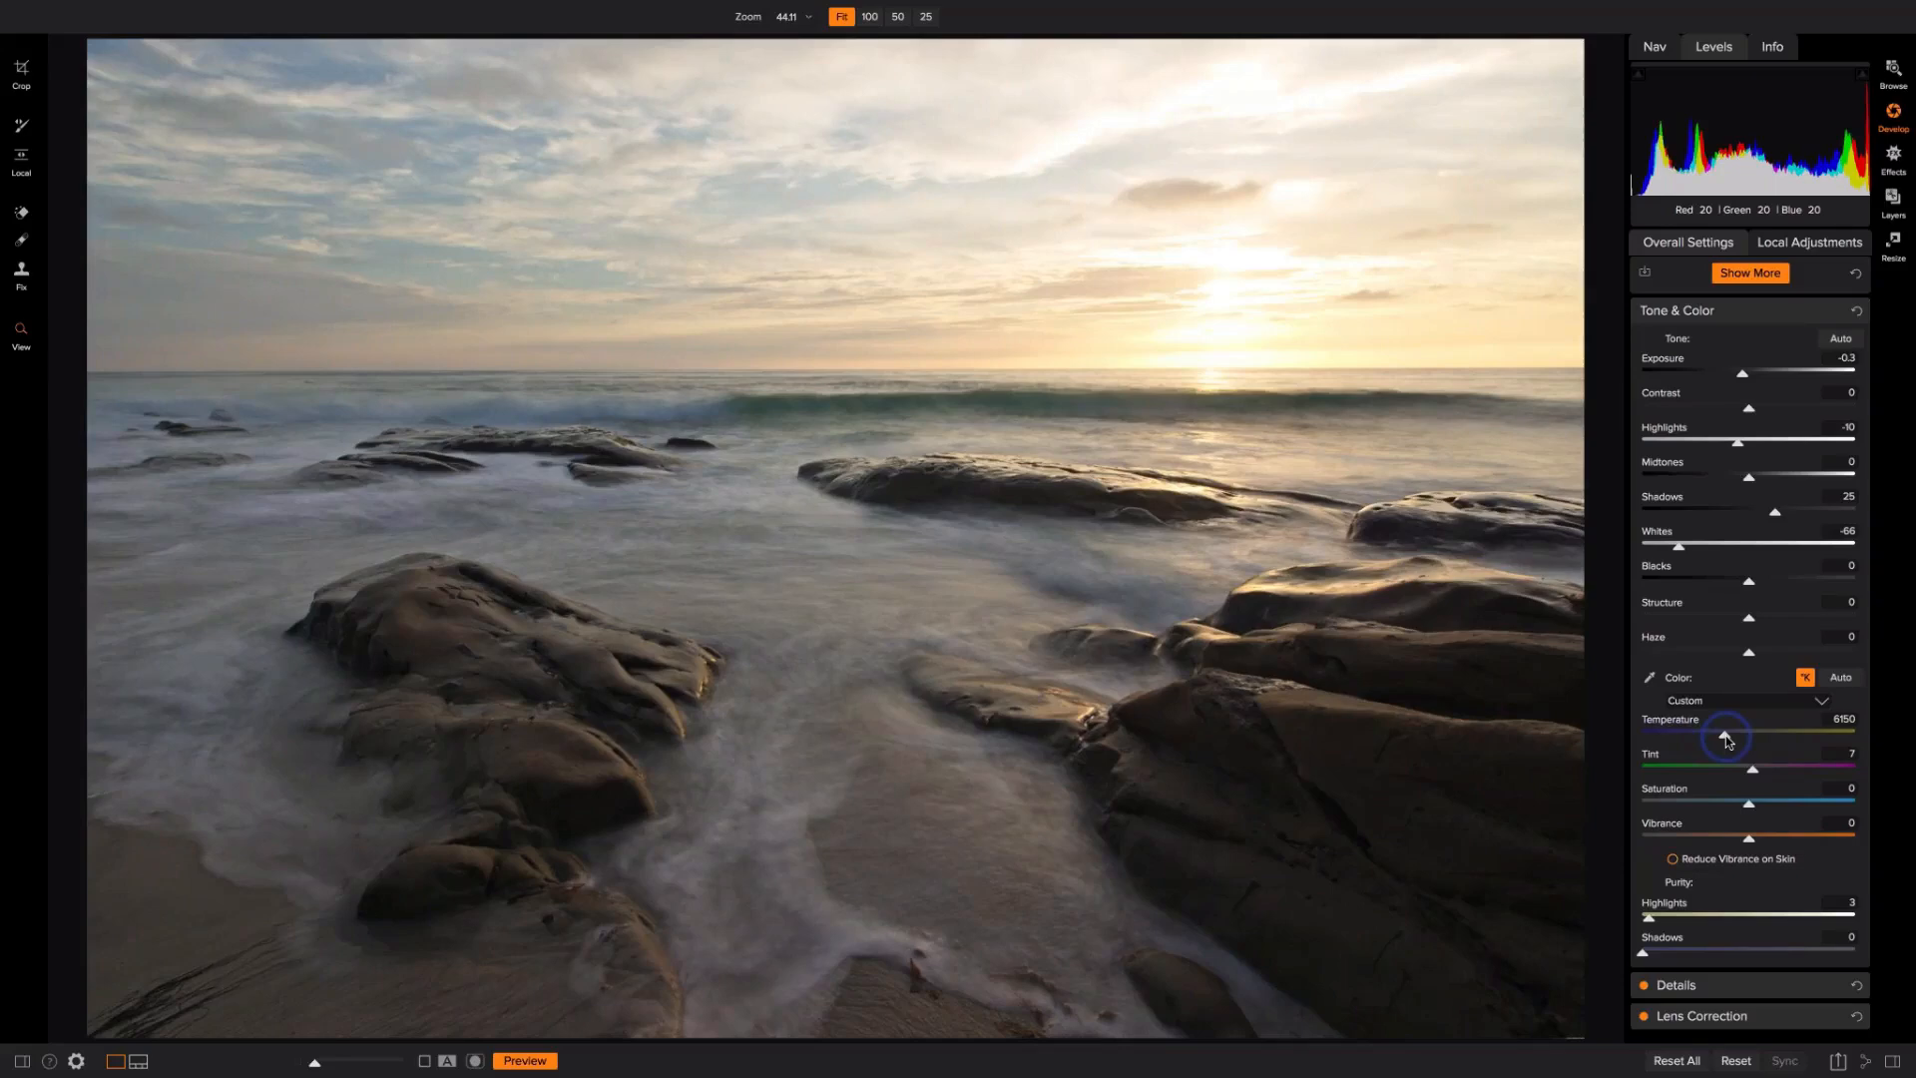
key(backslash)
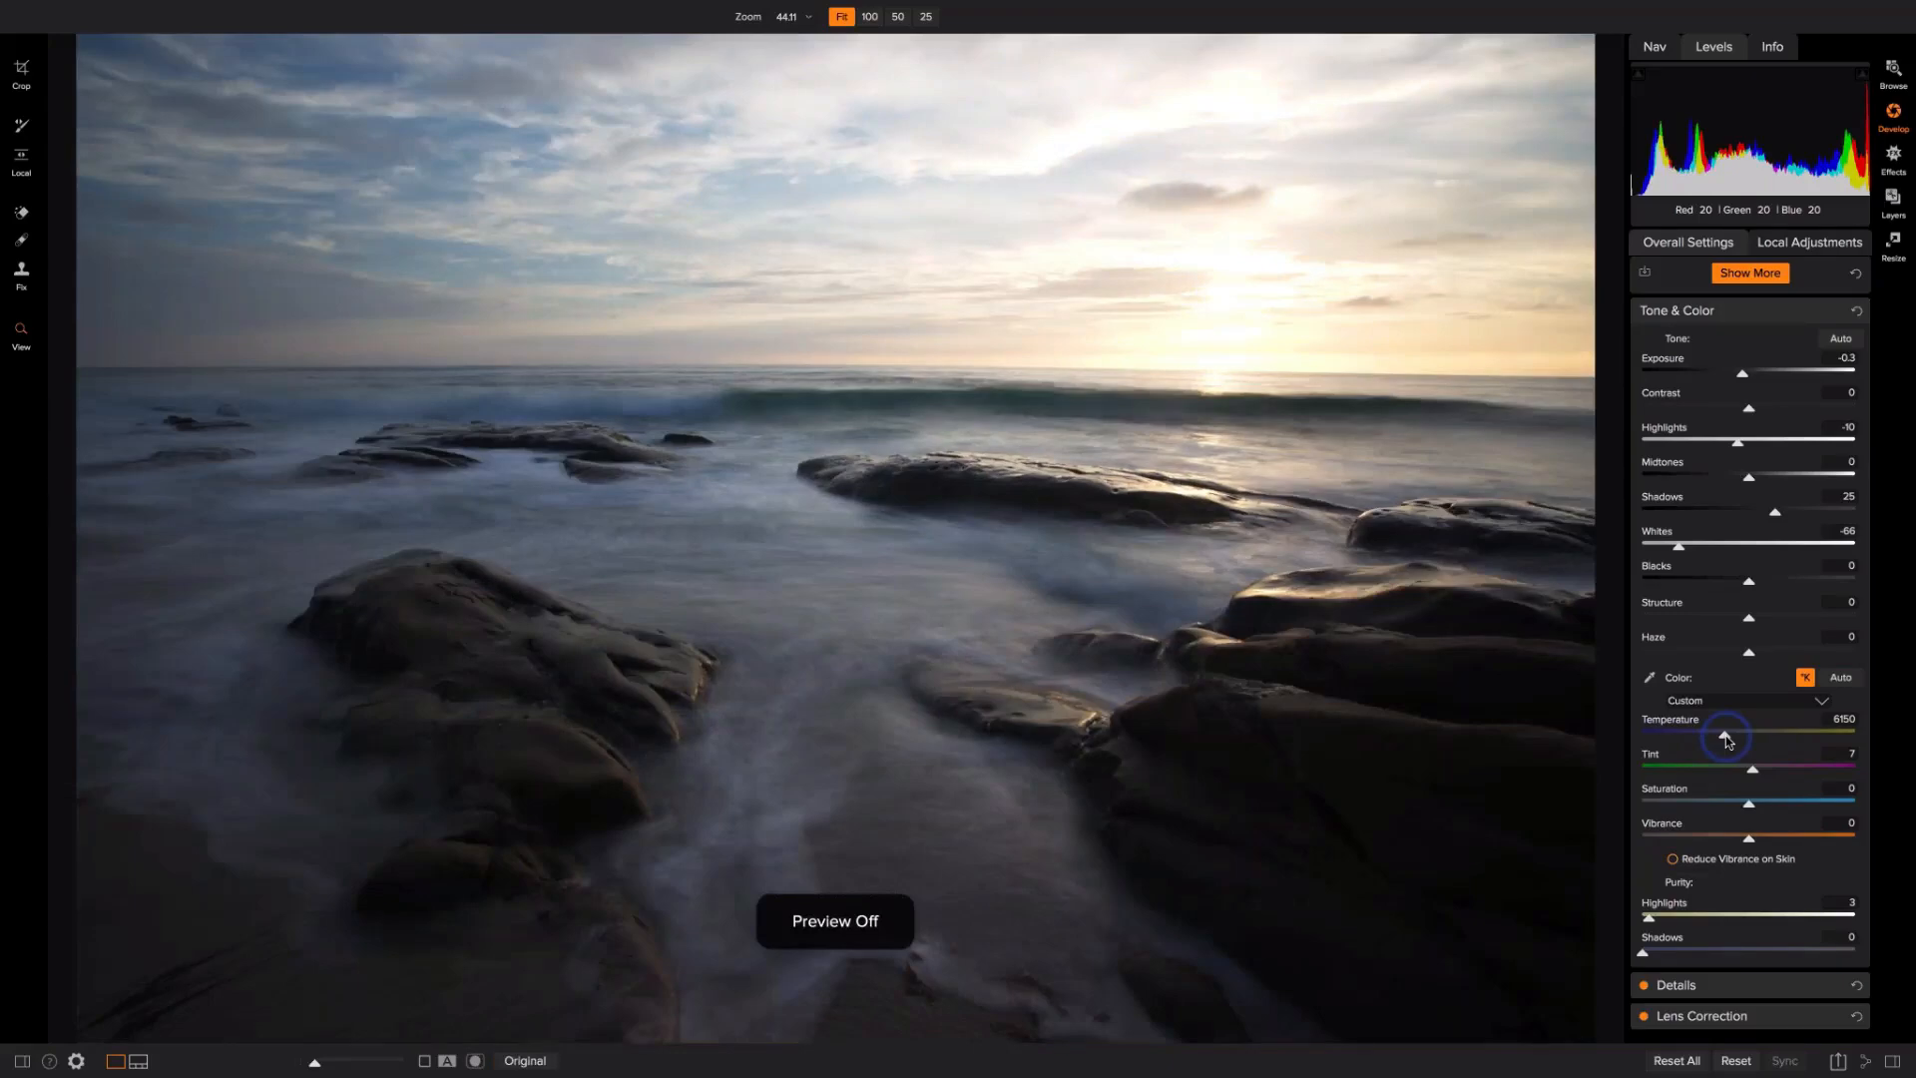
key(backslash)
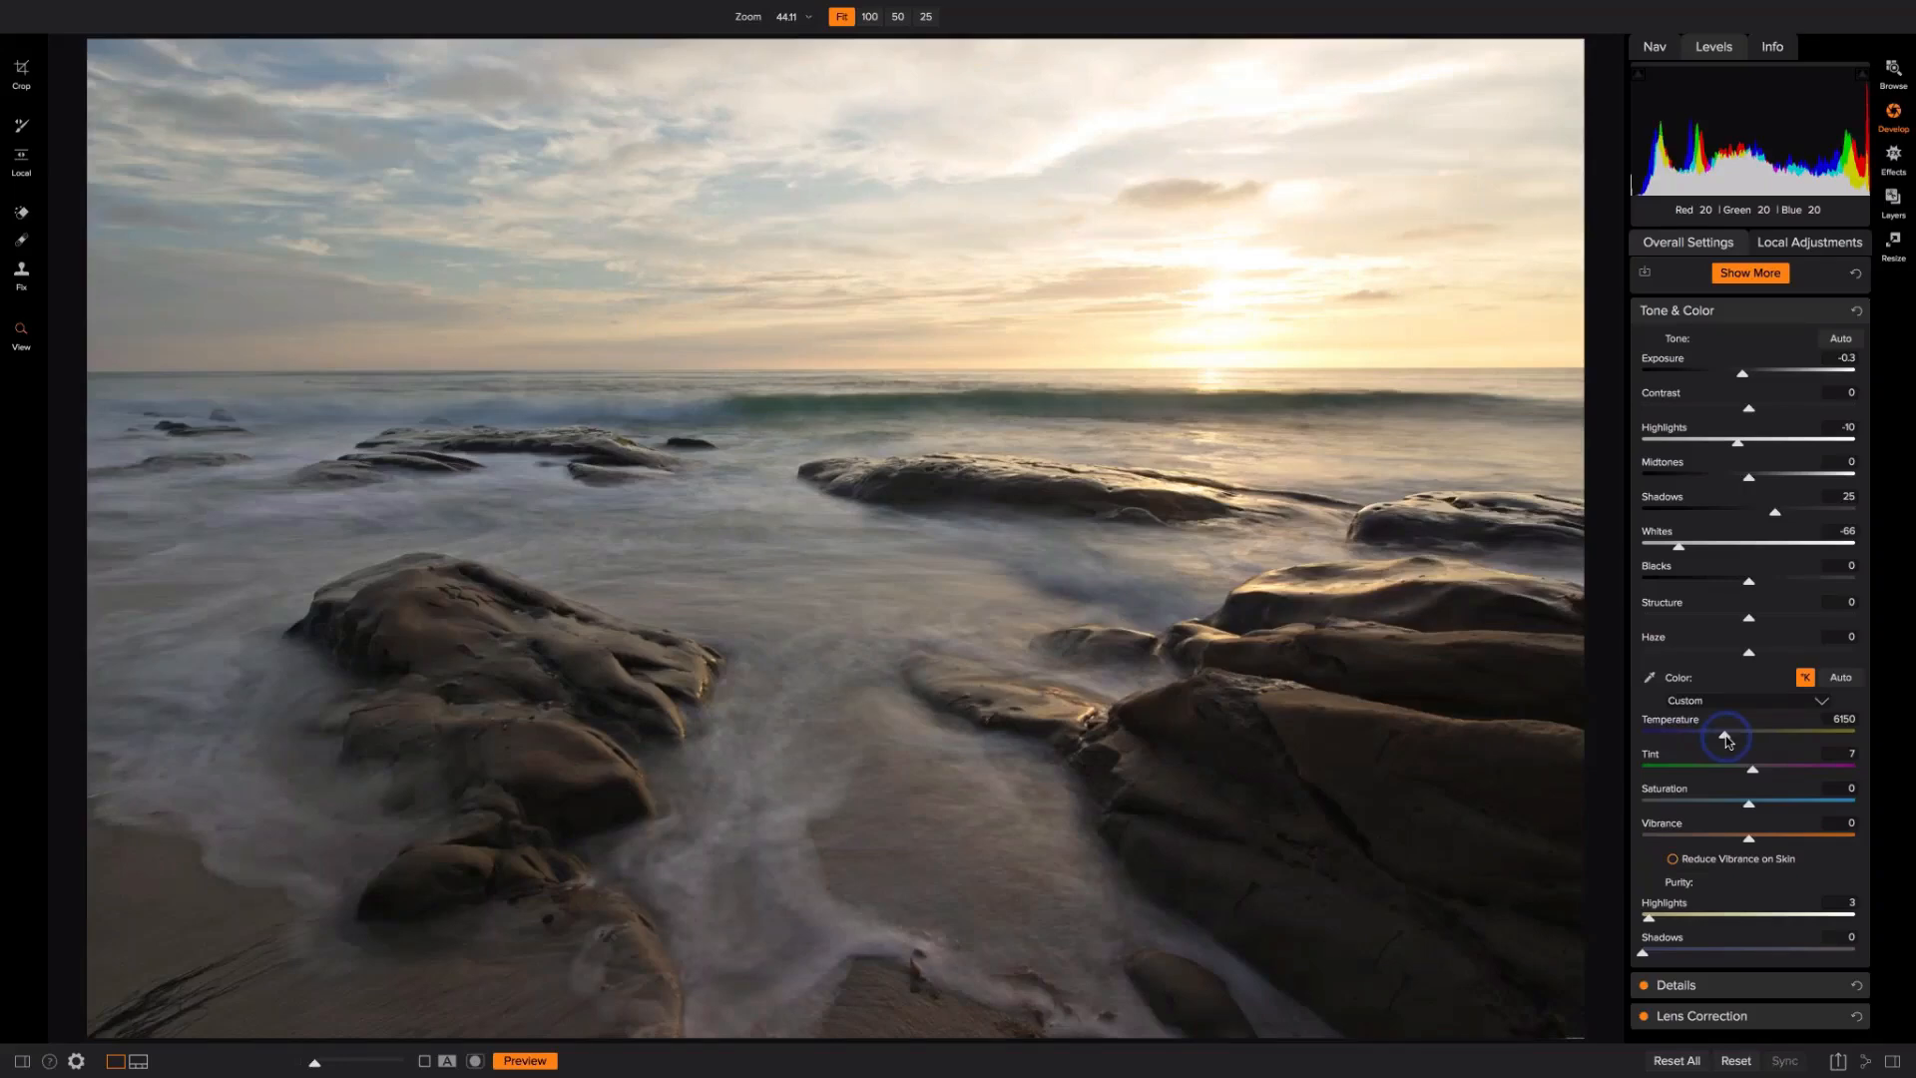
Step: Hide the histogram, add a Color Adjustment pane to the overall settings and apply its Desert style
click(1716, 48)
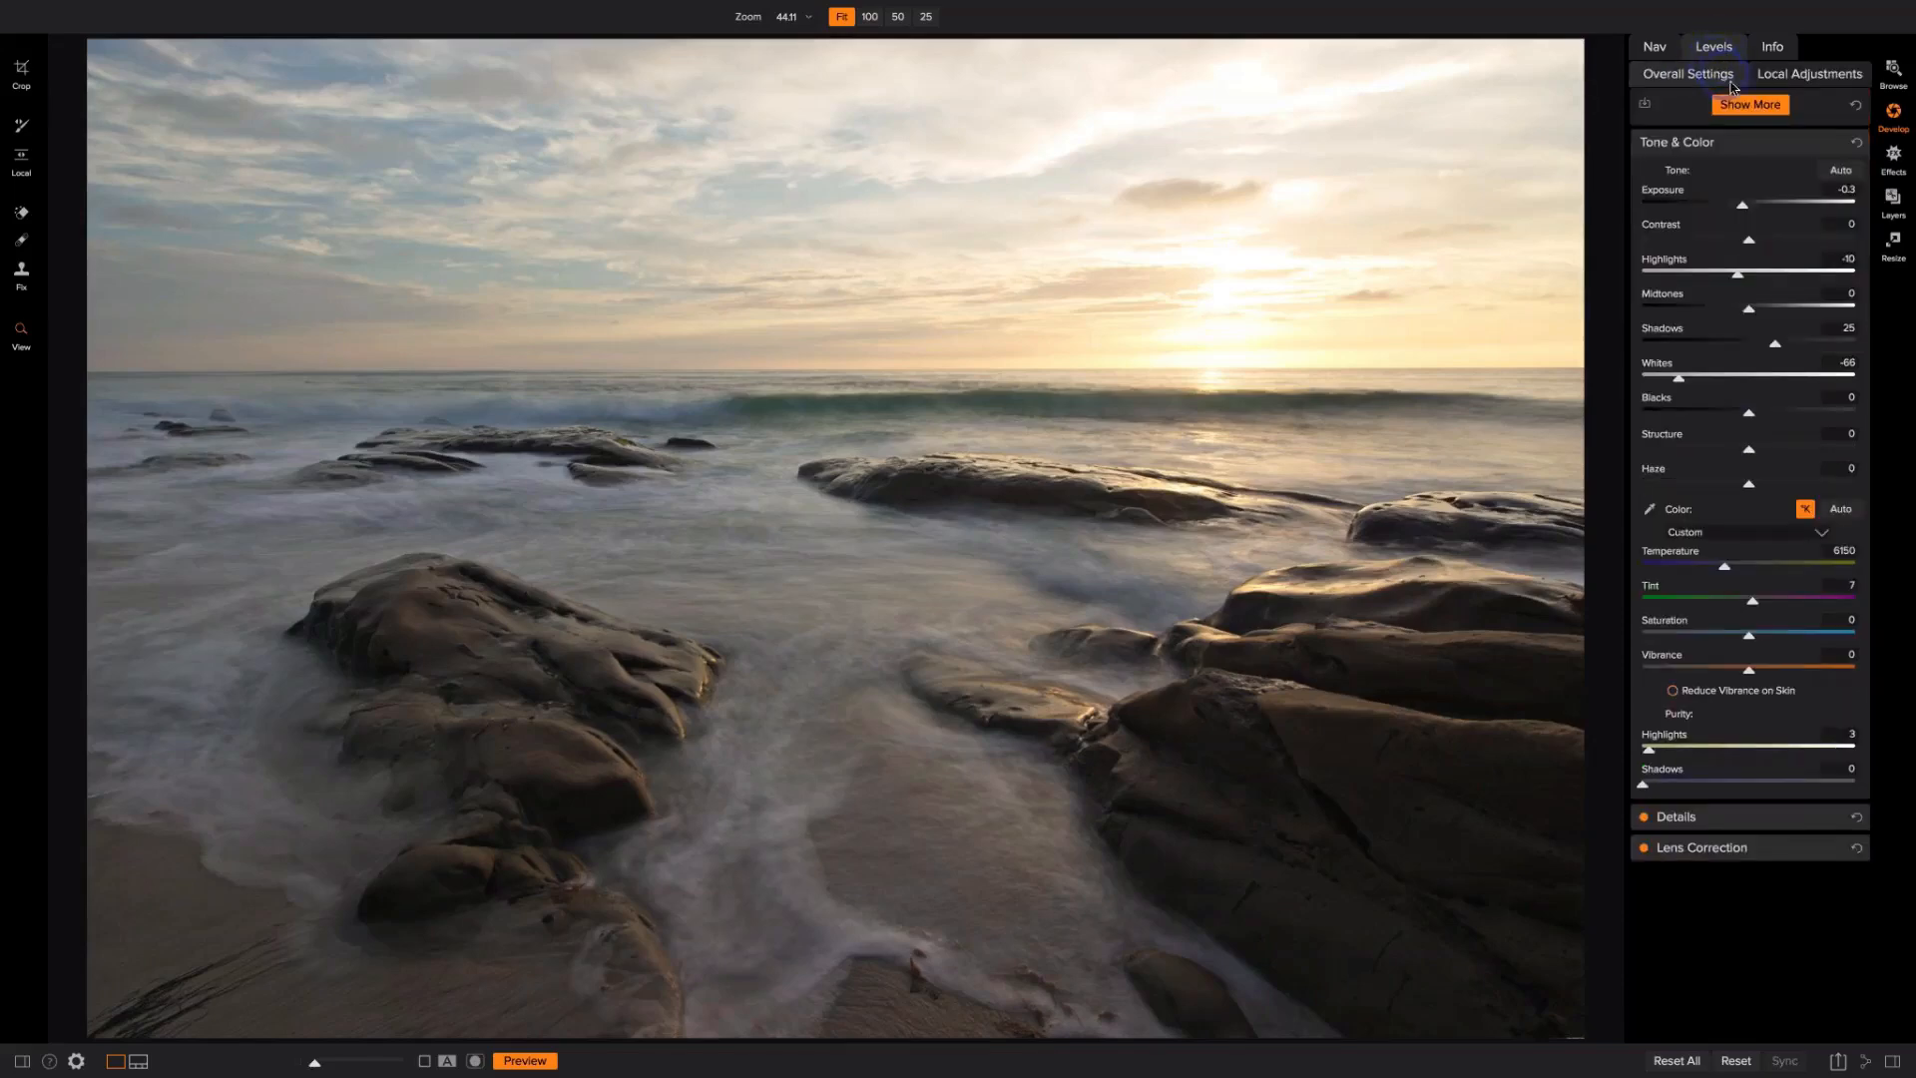
click(1749, 106)
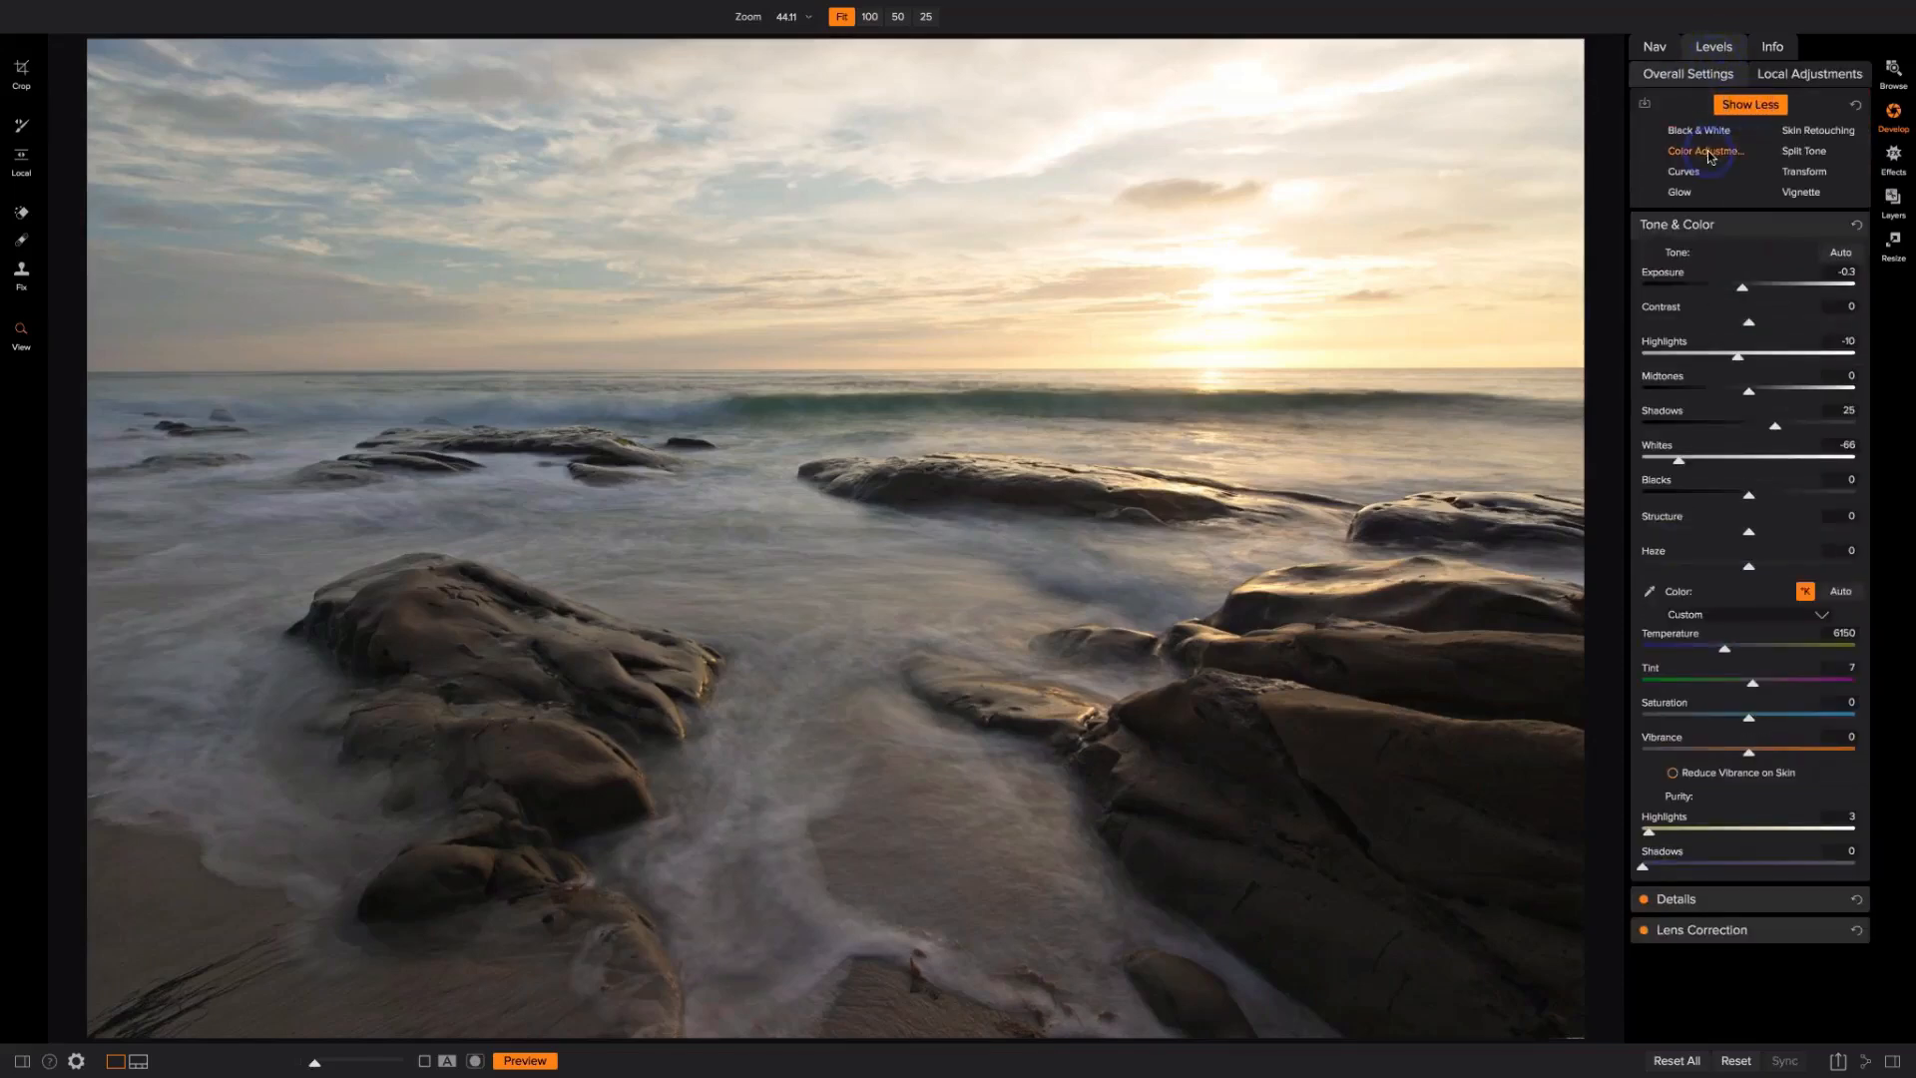
click(1710, 155)
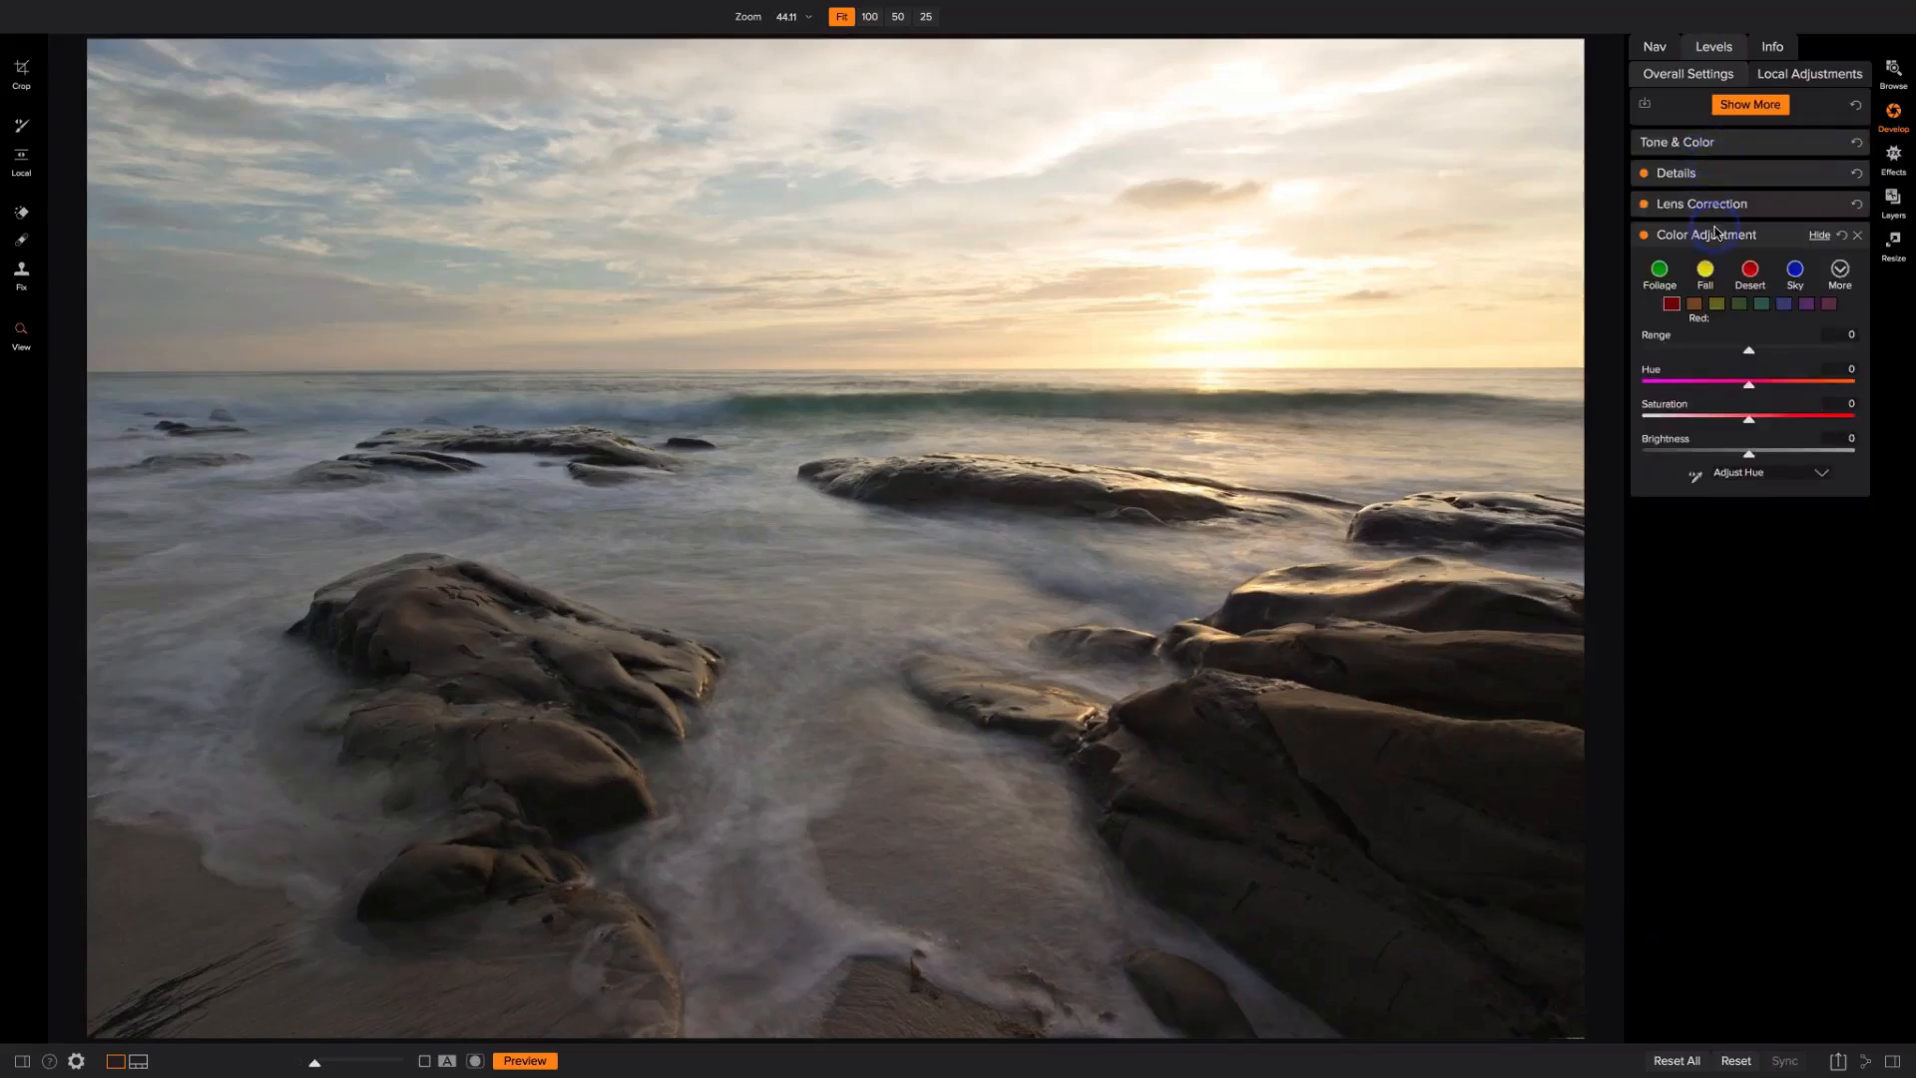
click(1749, 269)
click(1748, 271)
Step: Examine the Desert style's Red and Orange values and compare the photo with Color Adjustment off and on
click(1674, 305)
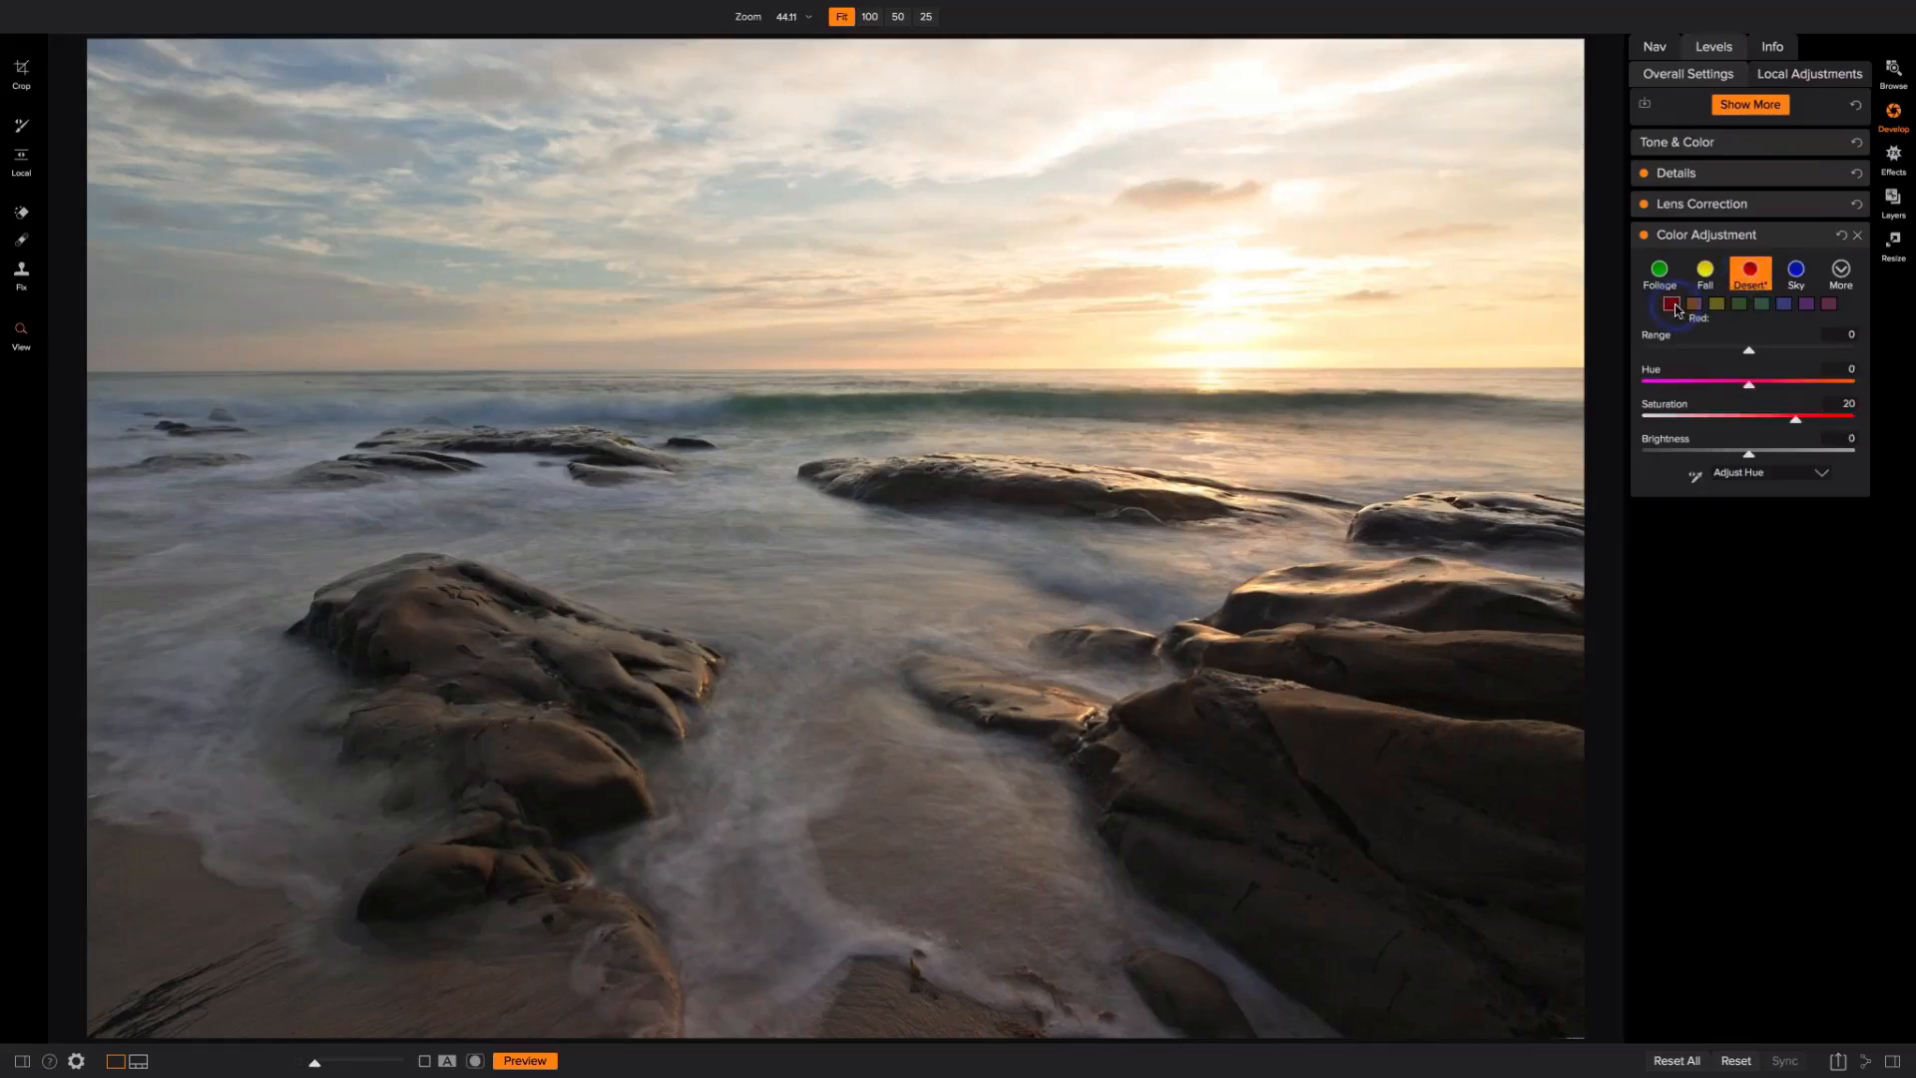
click(1695, 305)
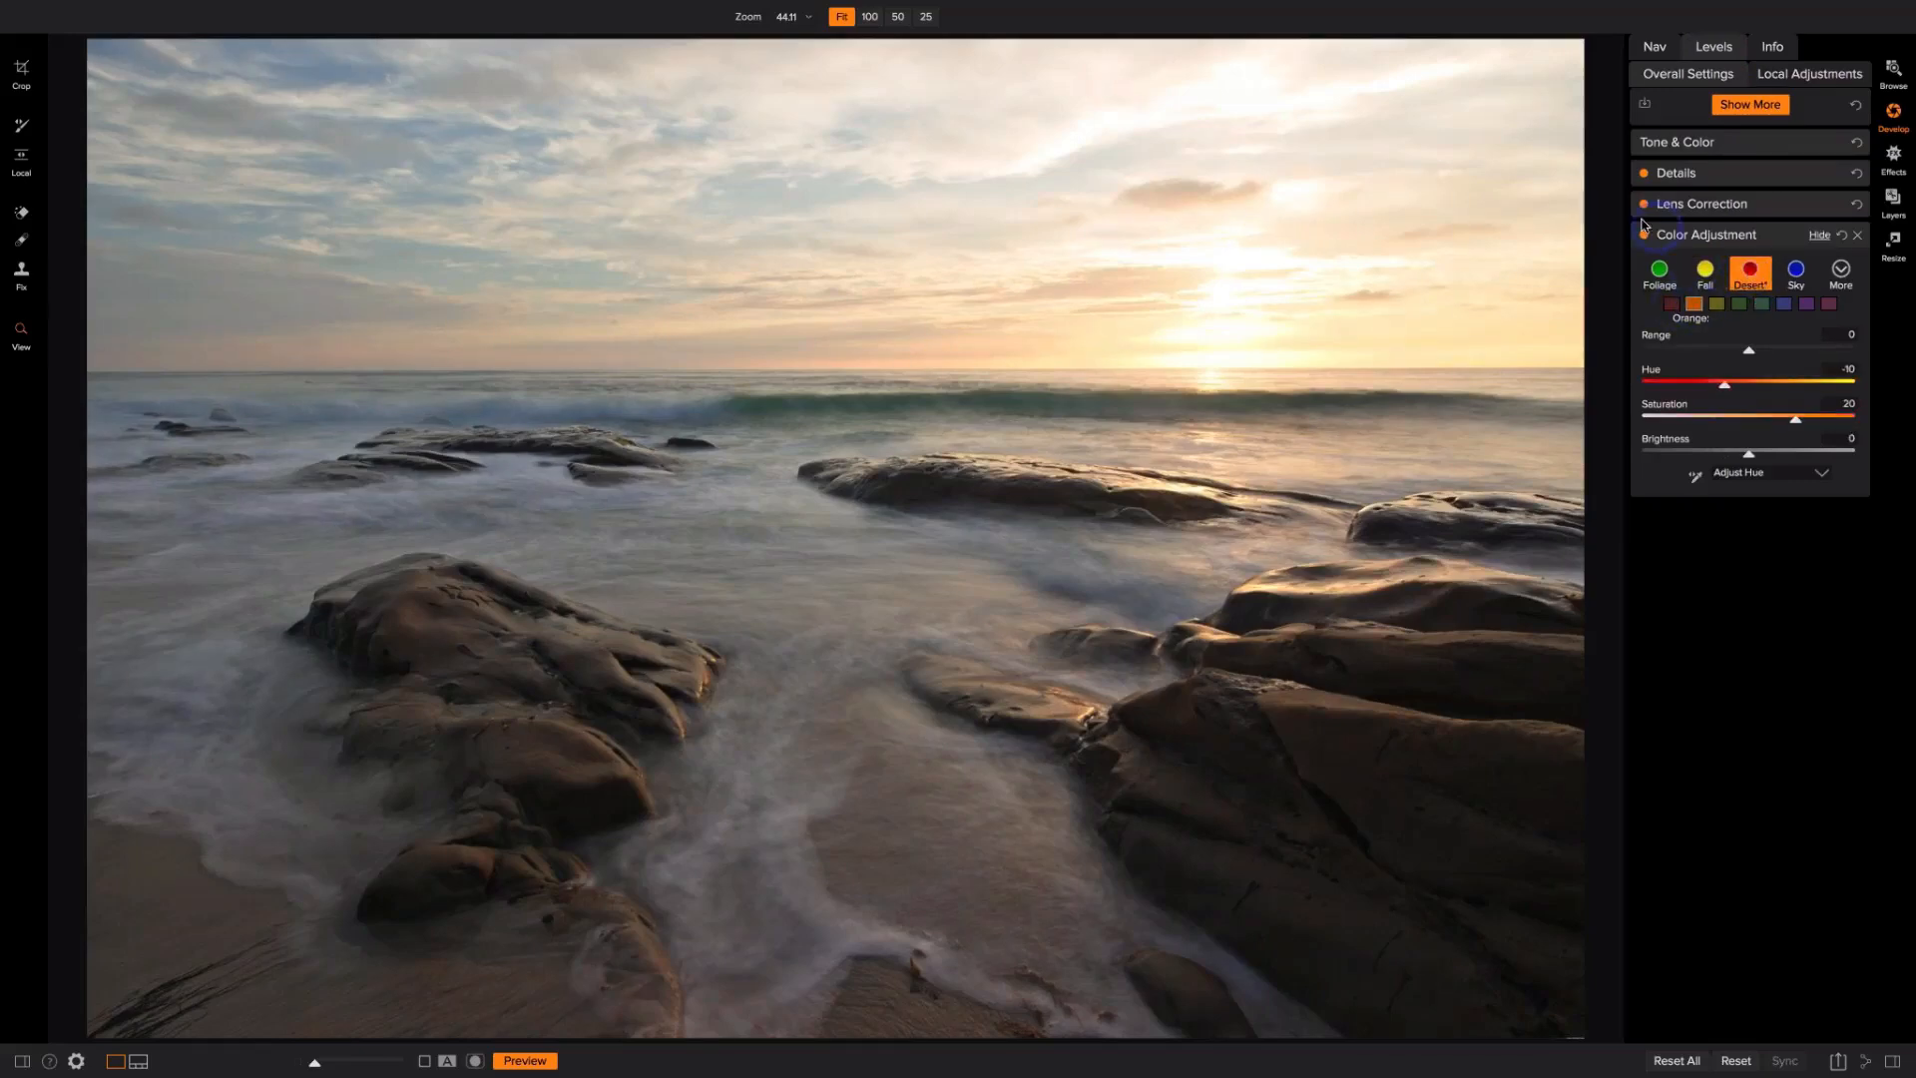
click(1644, 235)
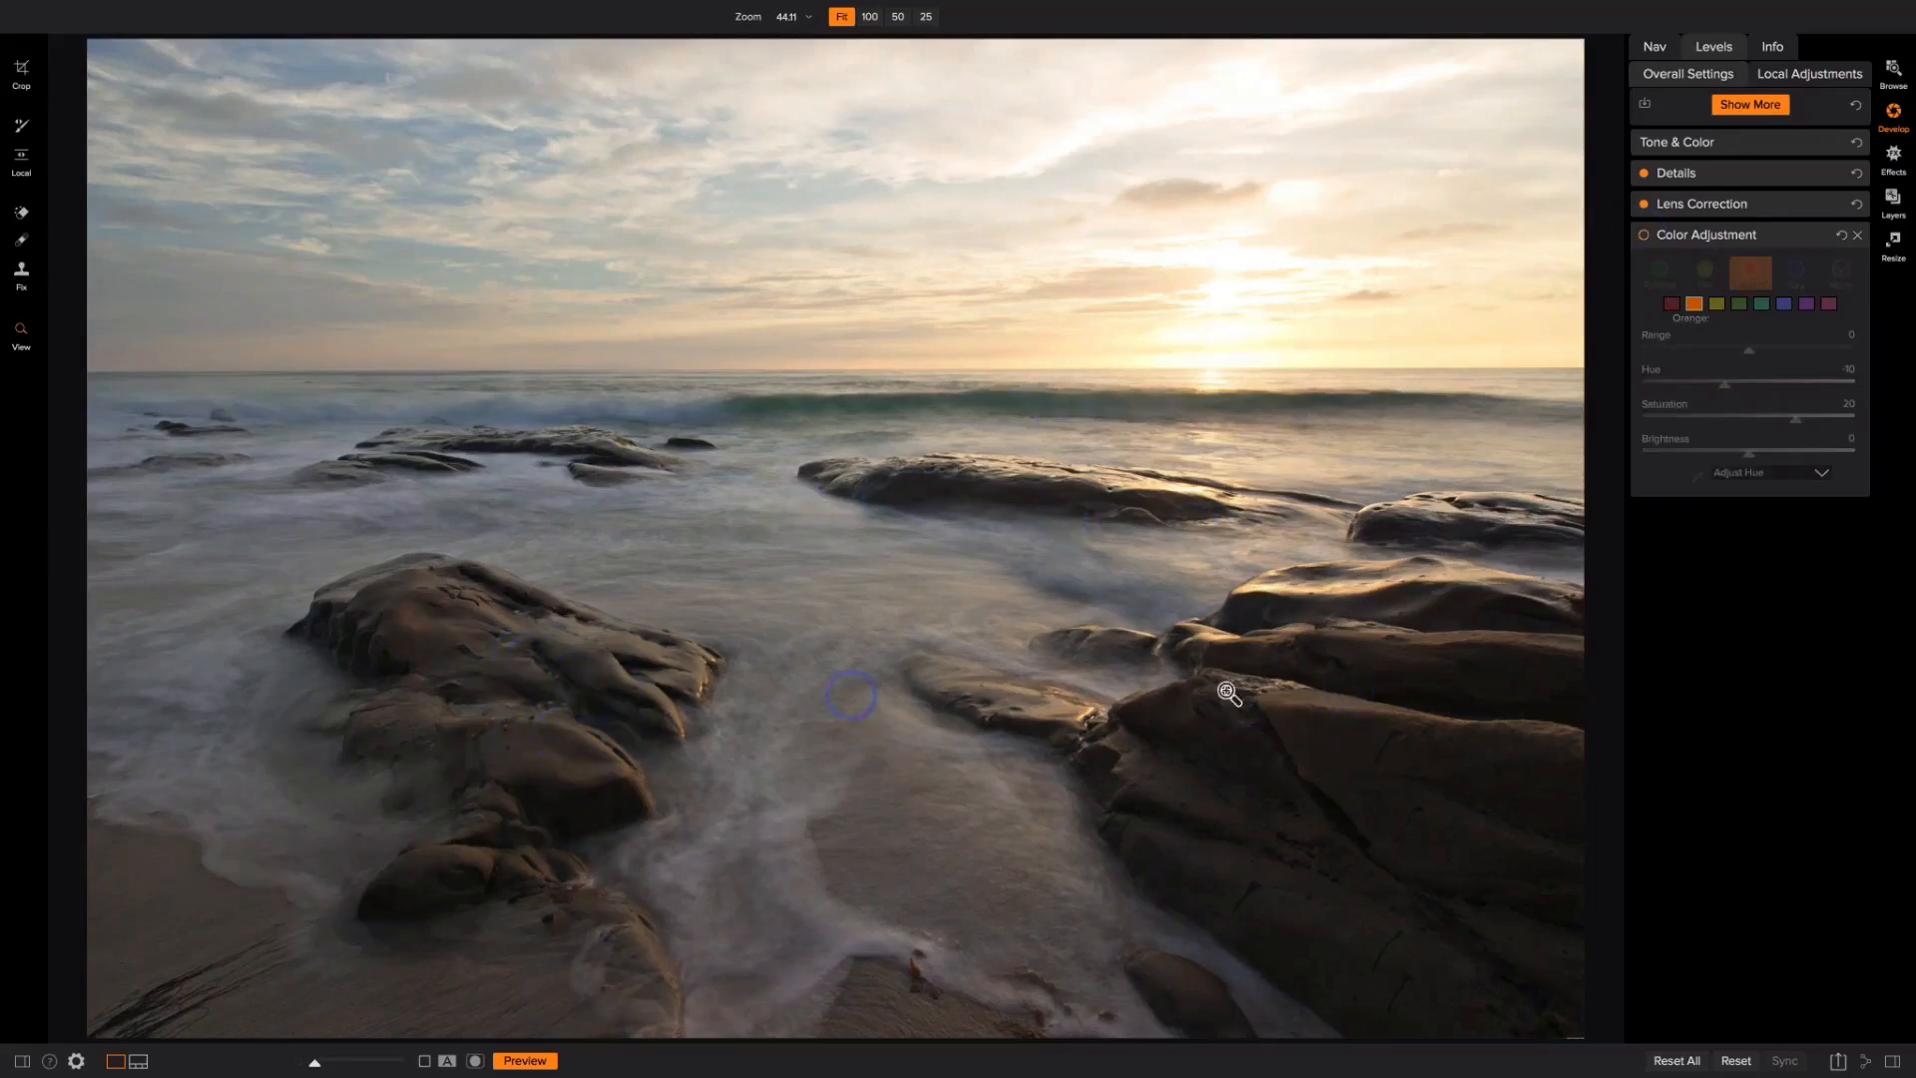
click(1643, 235)
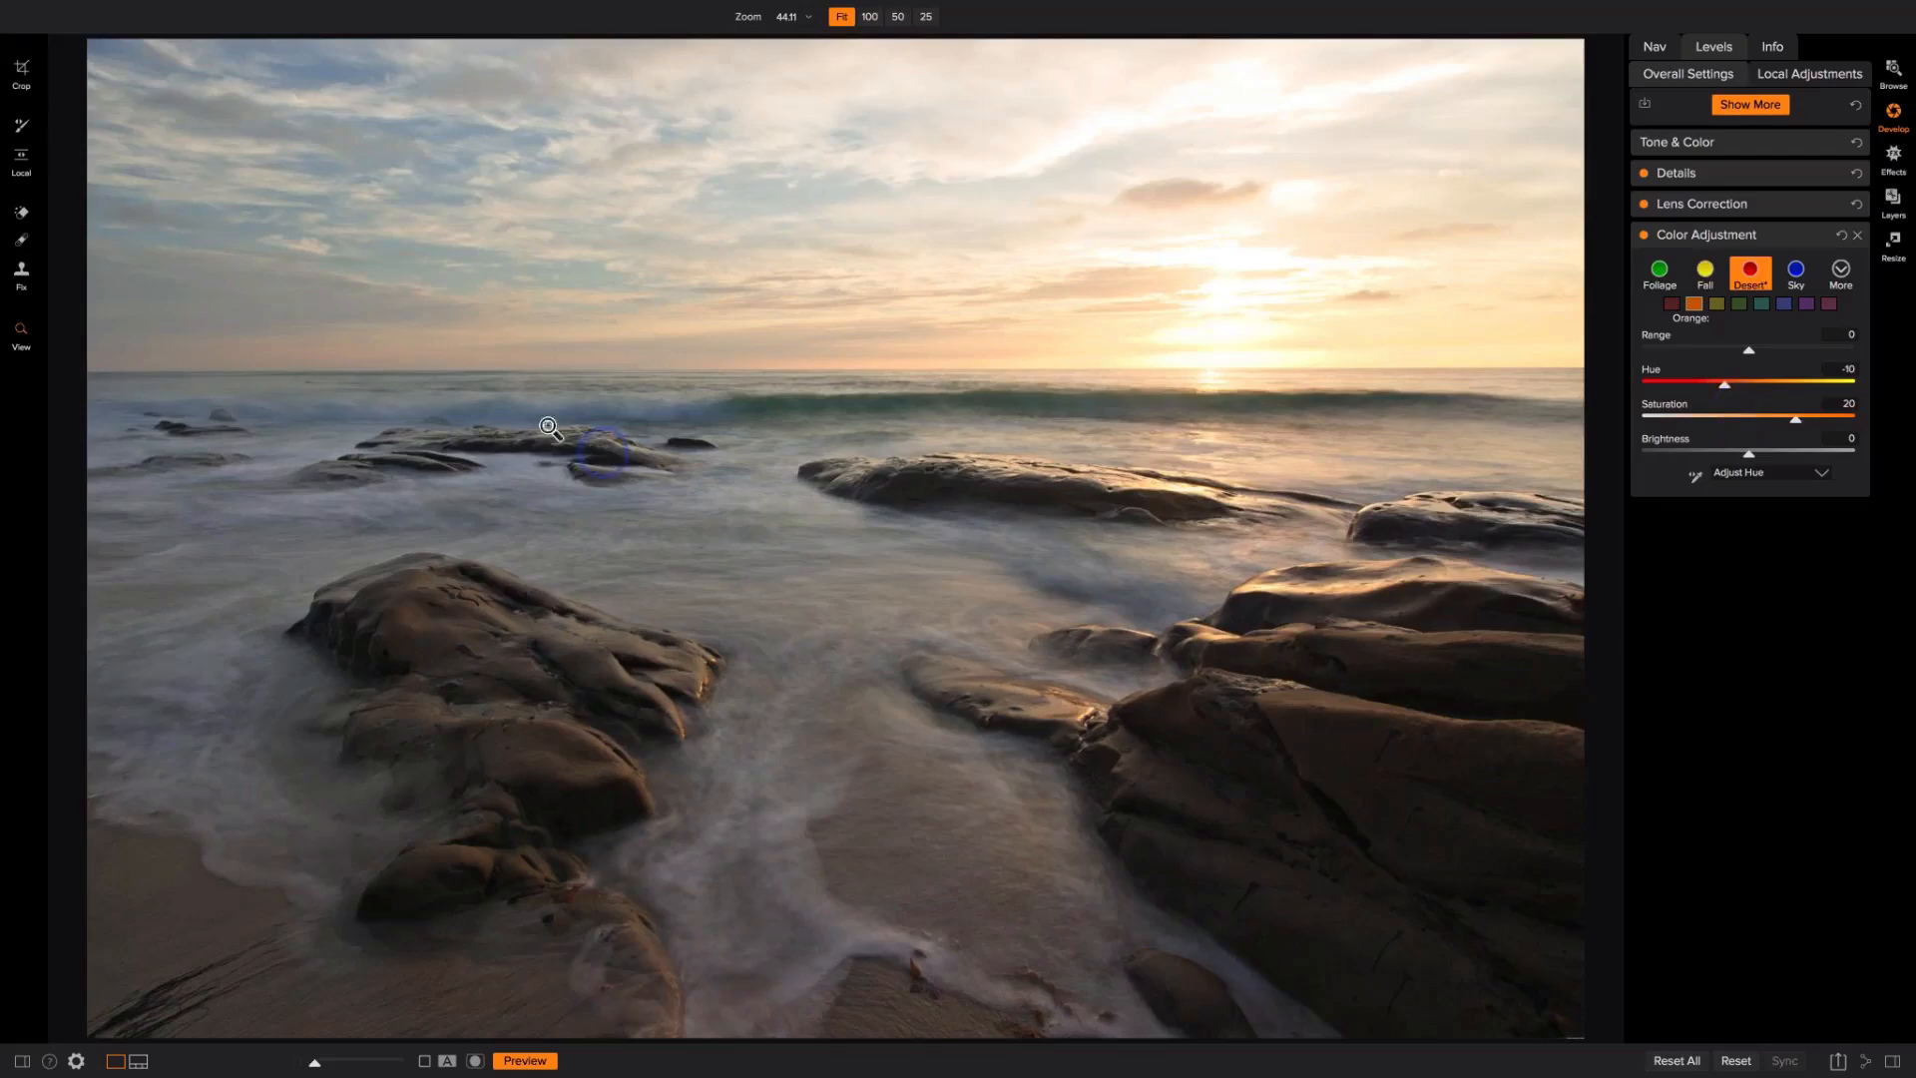
Step: Reset the crop of the seascape version
mouse_move(336, 5)
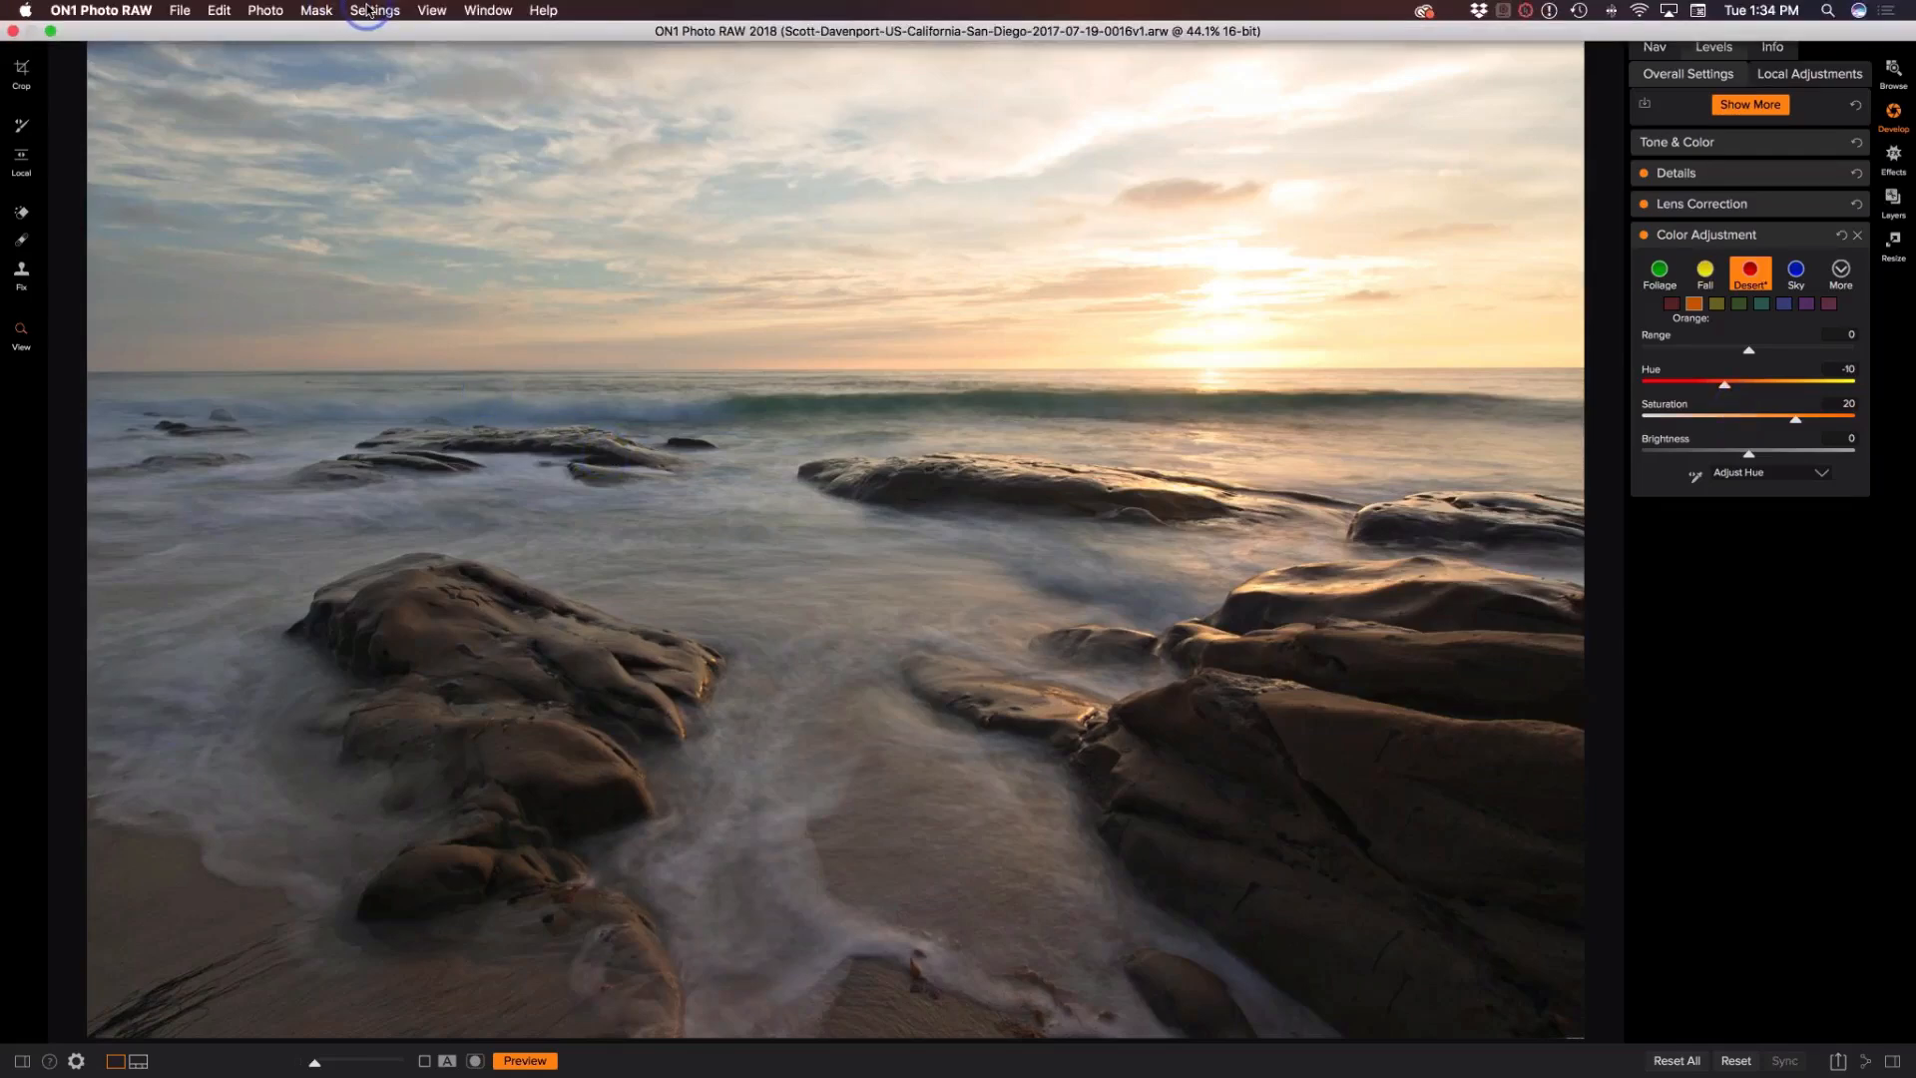
click(367, 10)
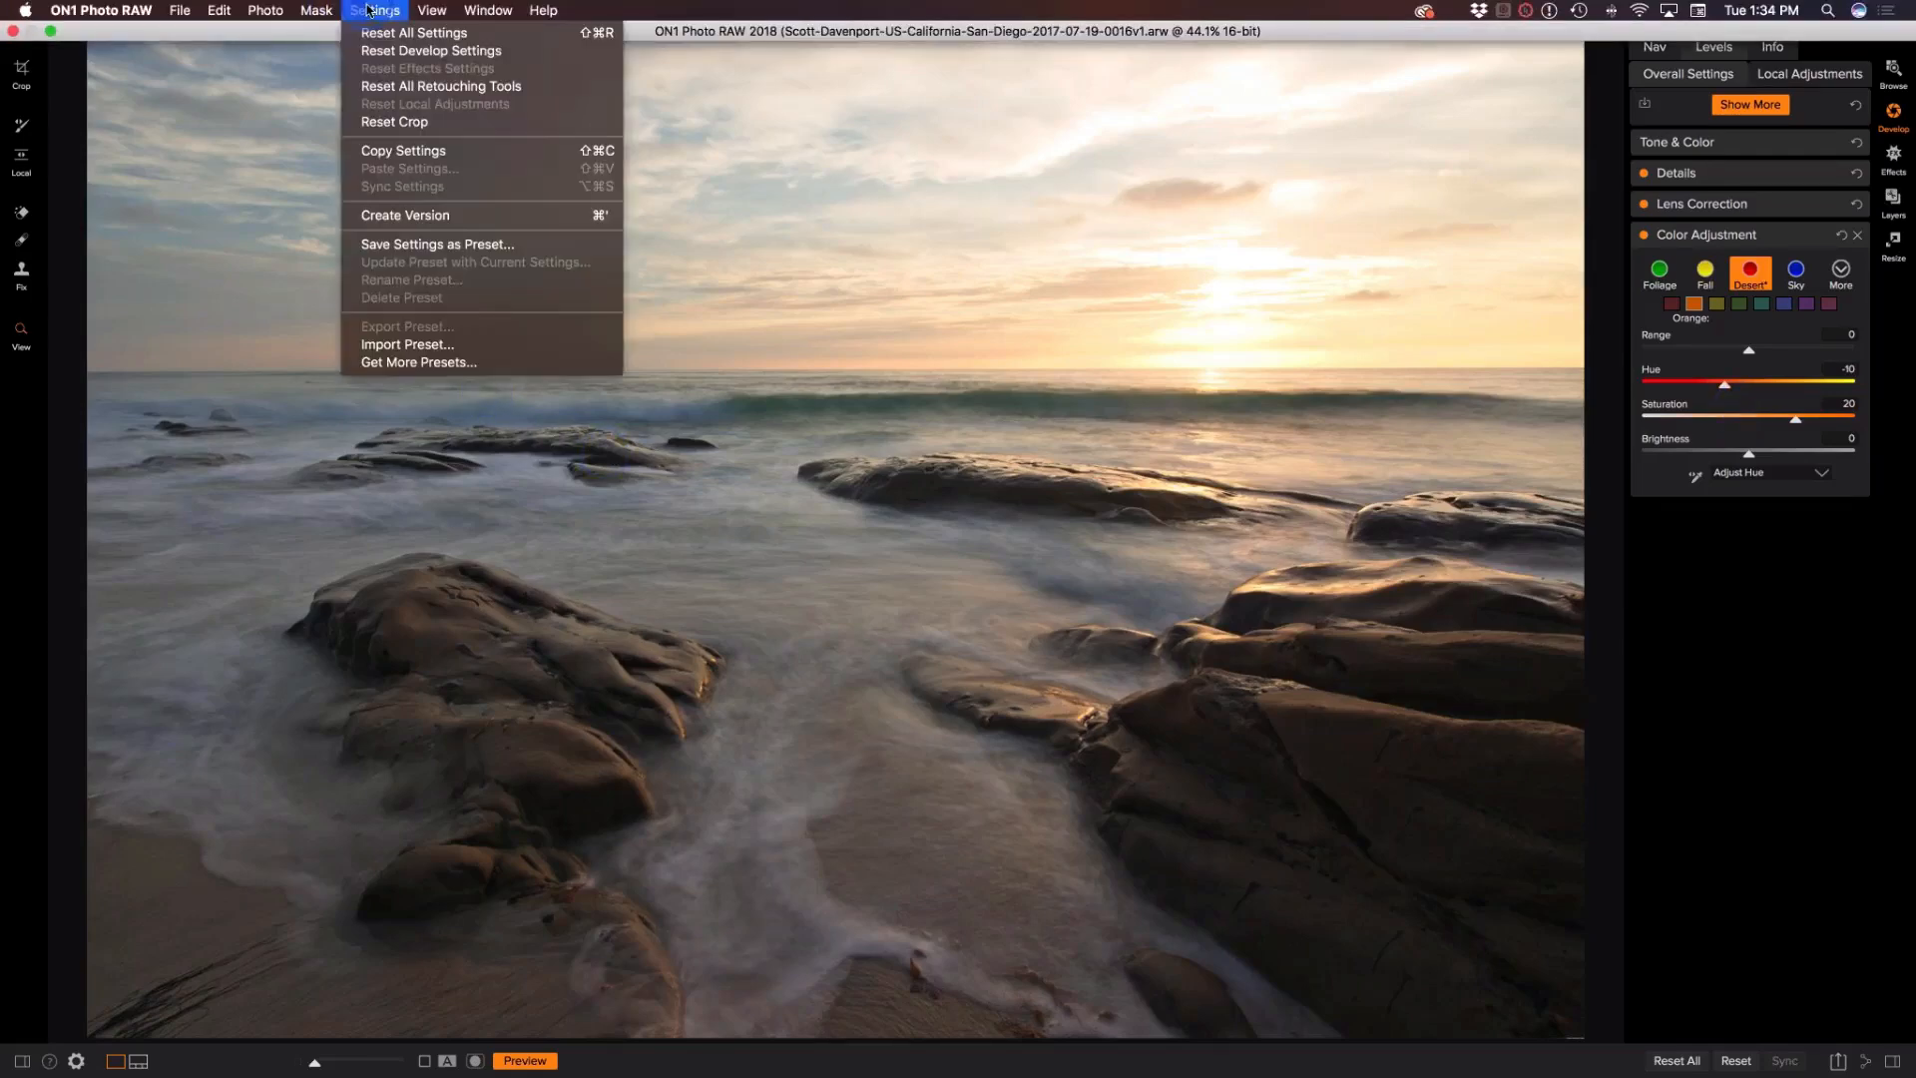
click(385, 122)
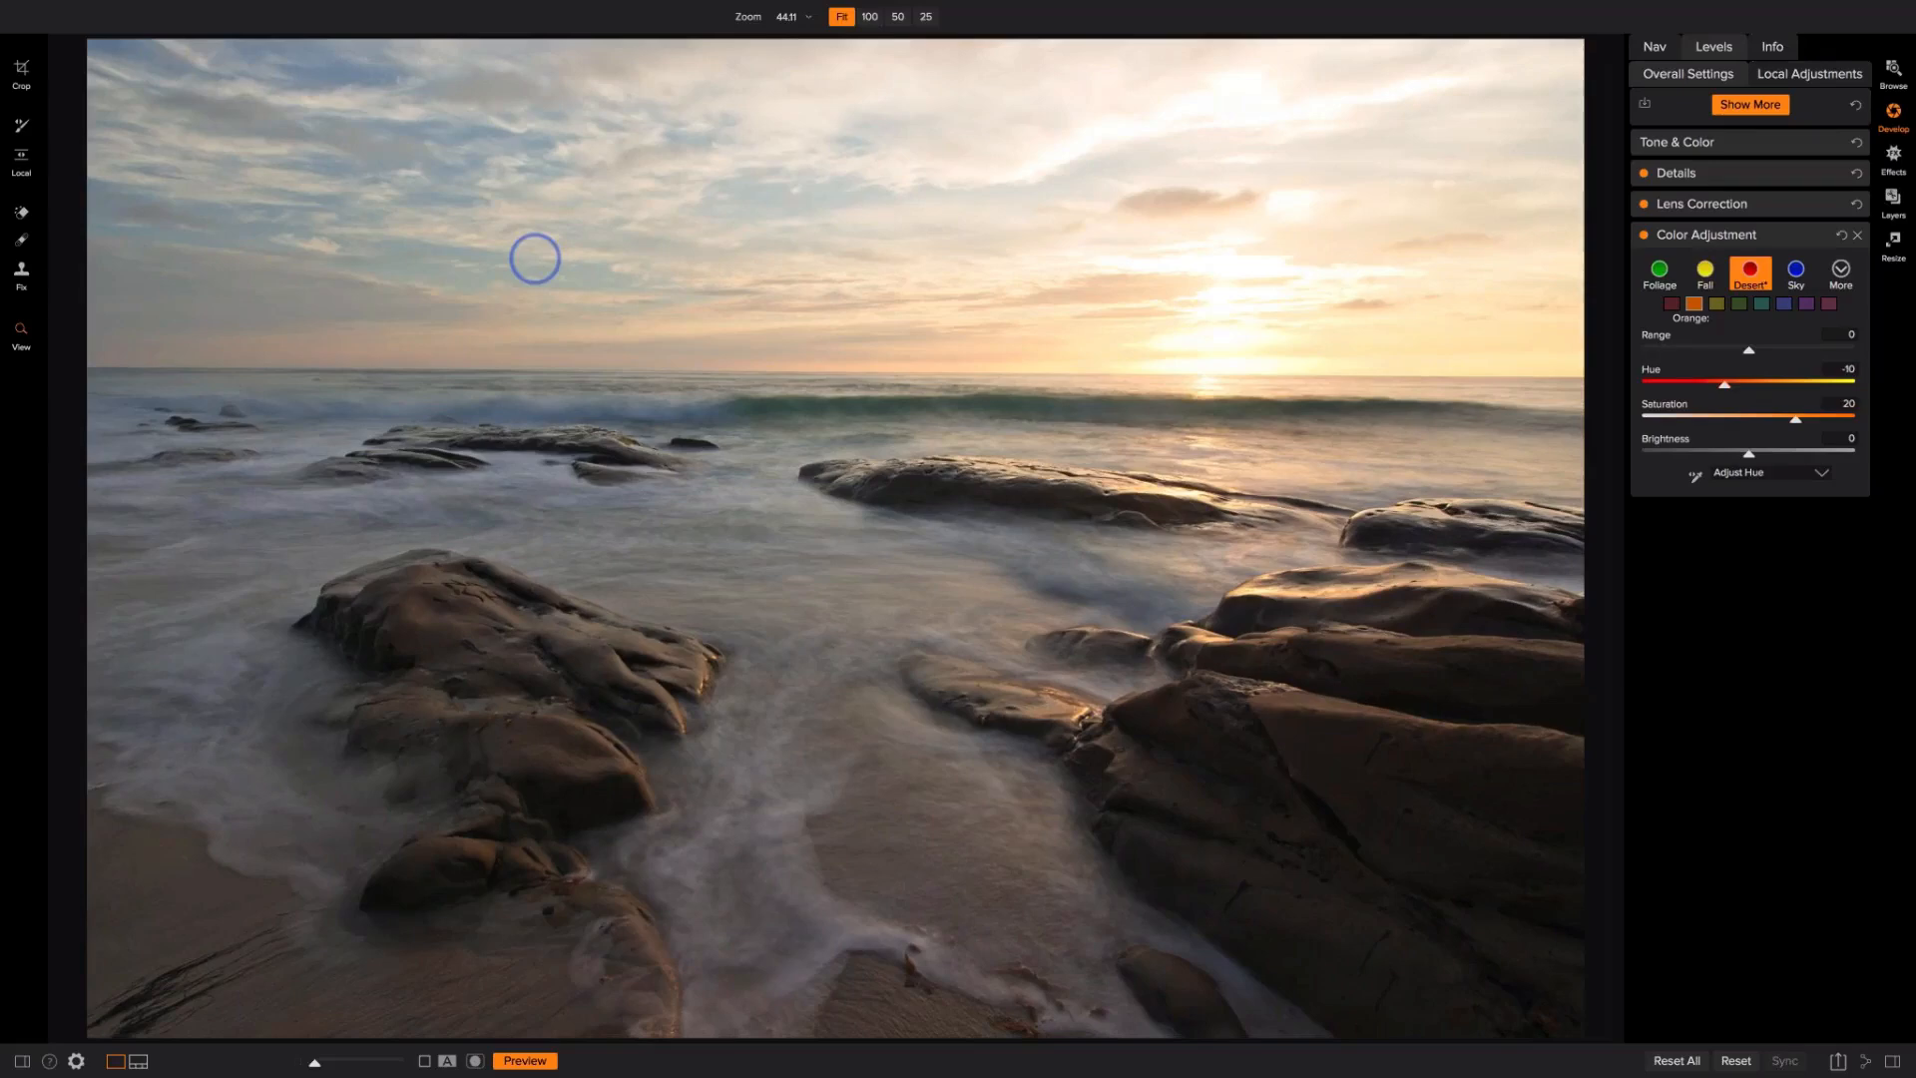
Step: Open the seascape in the Crop tool and straighten it with a Level line along the horizon
click(22, 70)
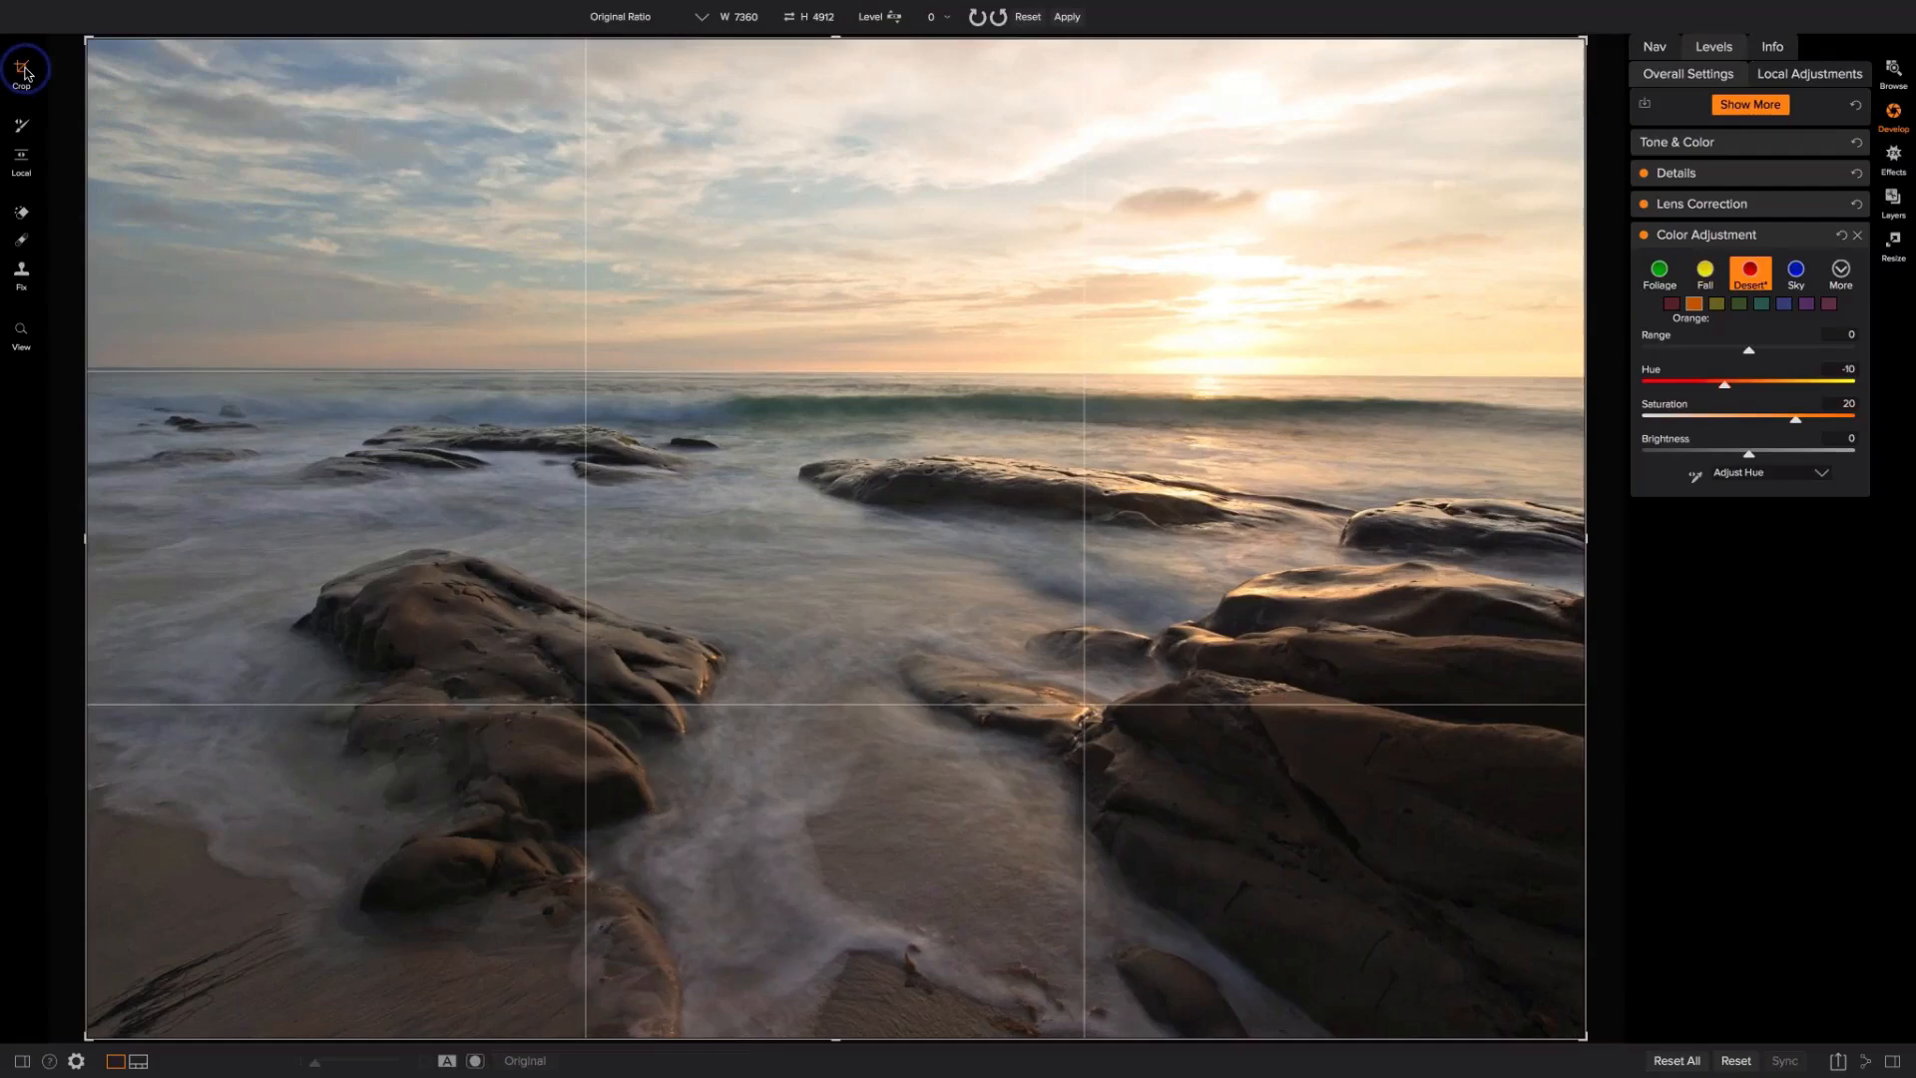
click(892, 18)
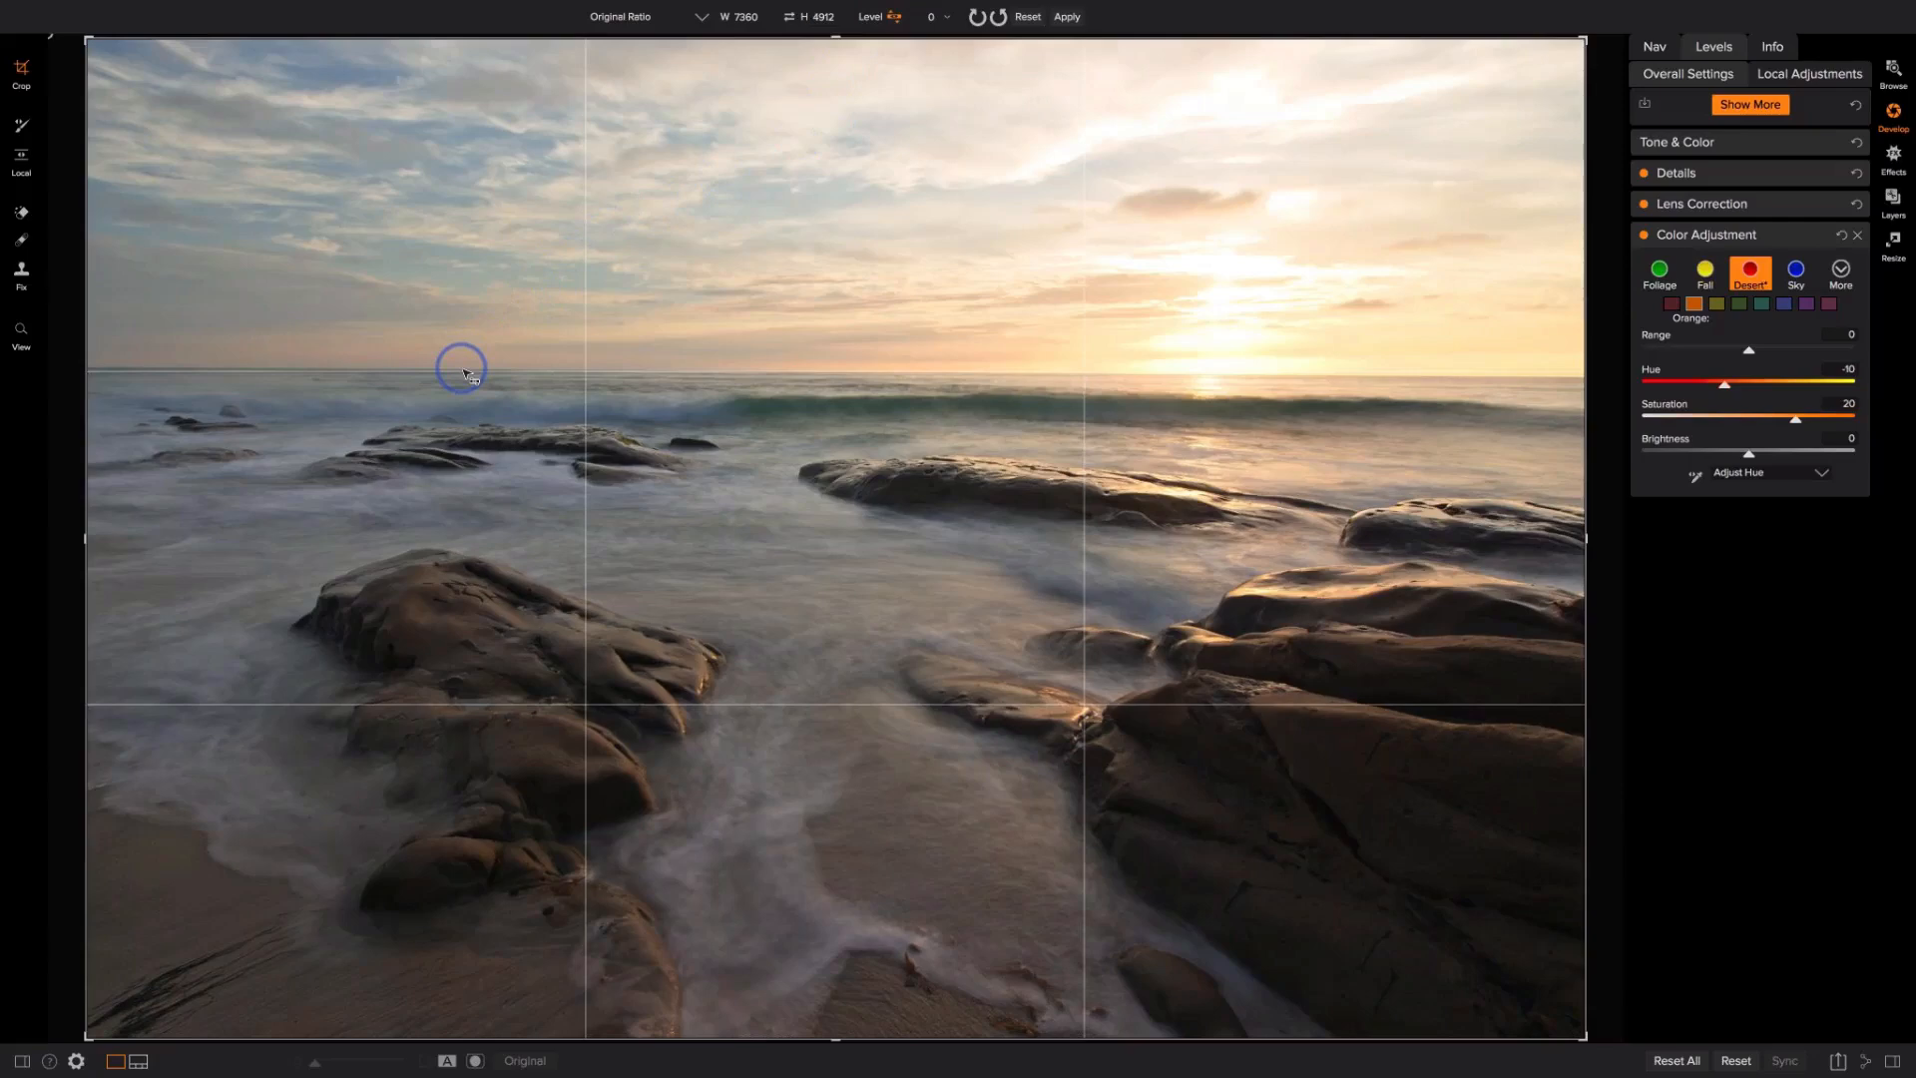
drag(464, 371, 1036, 376)
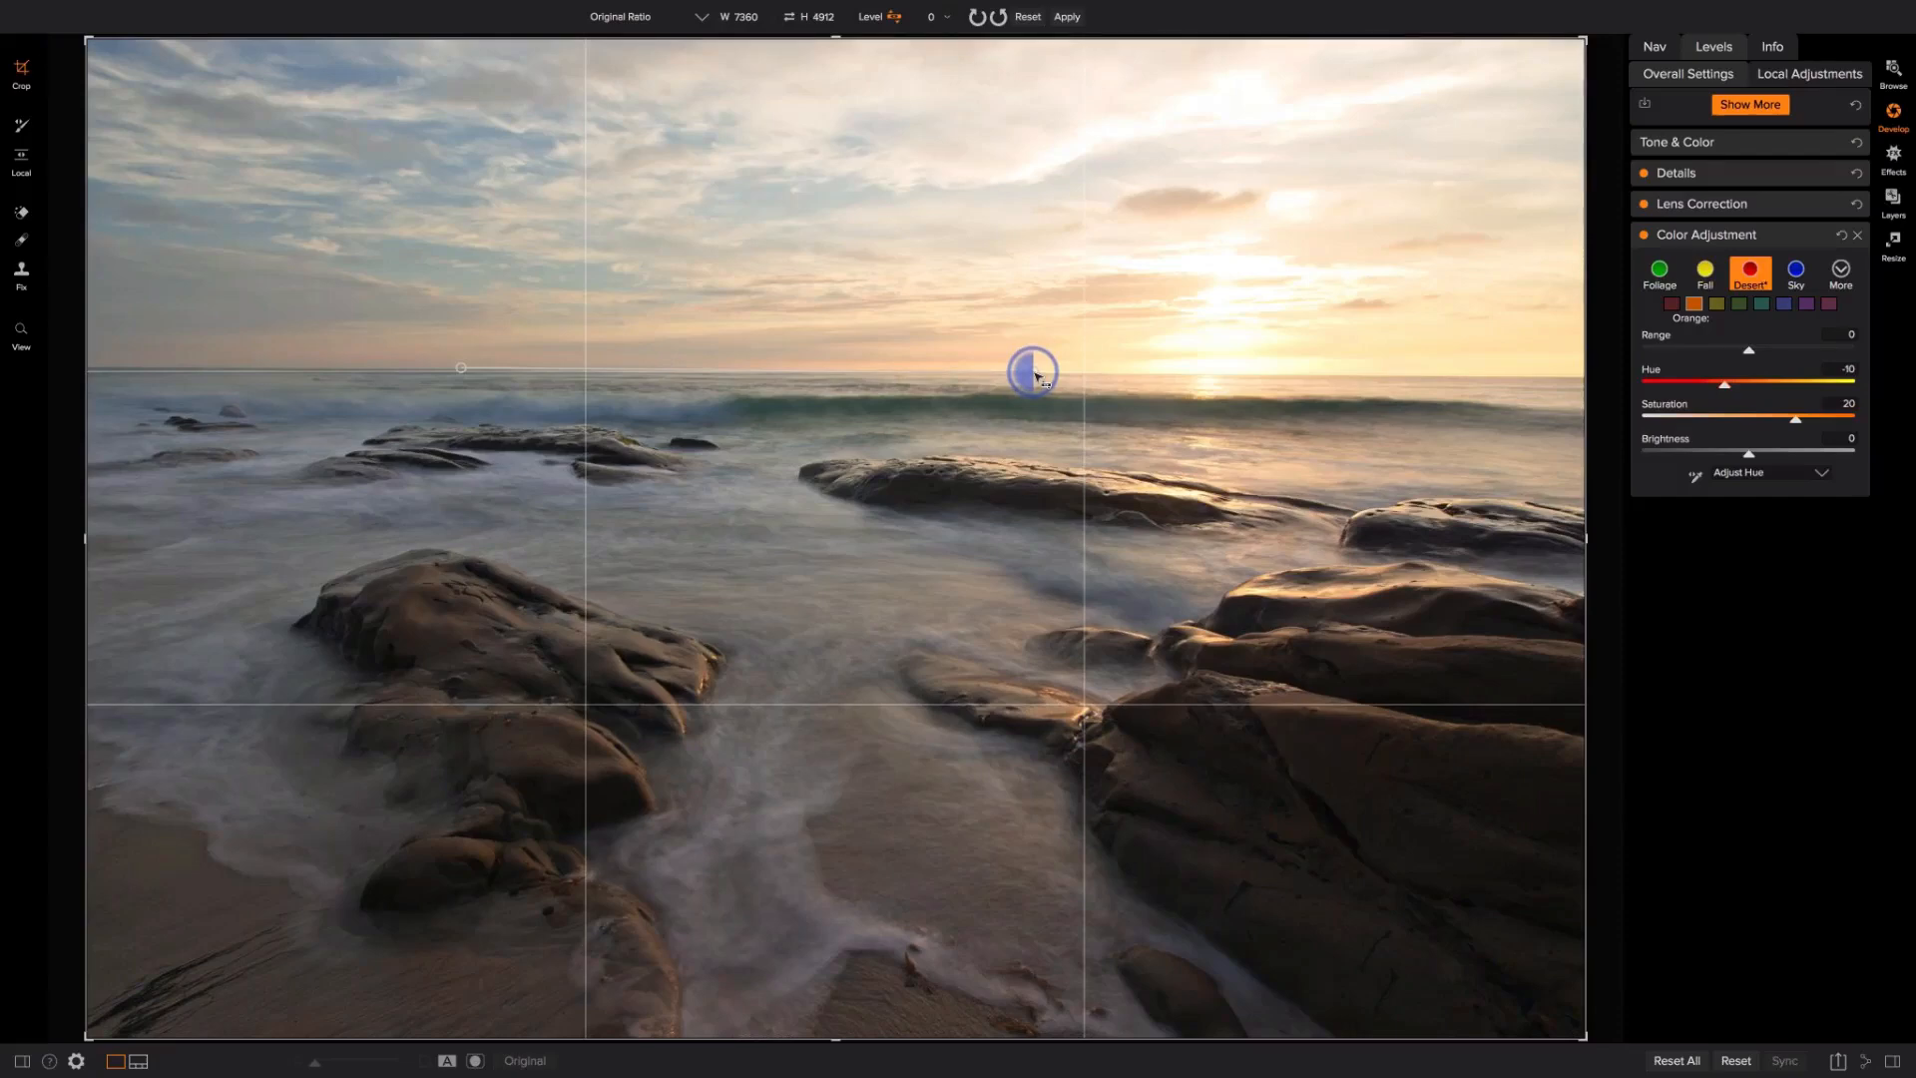
drag(1035, 375, 1034, 375)
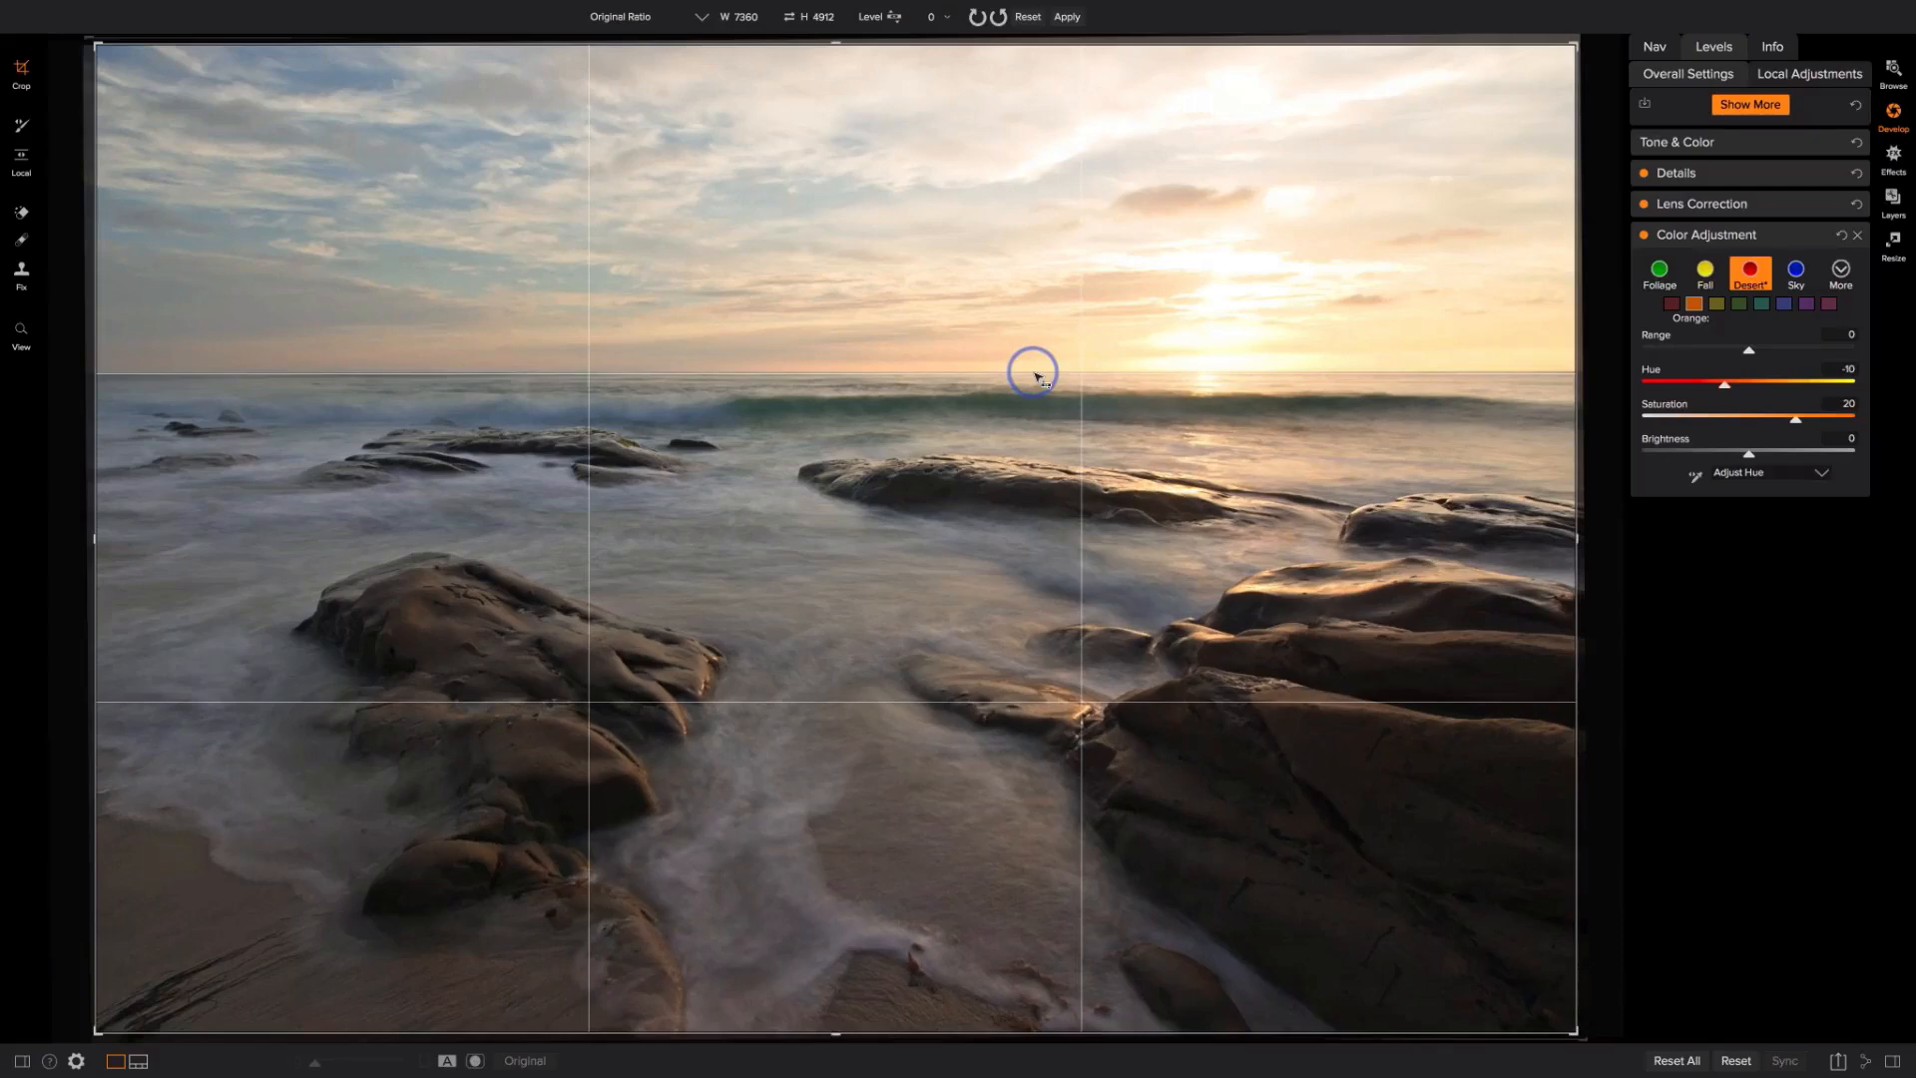
Step: Fine-tune the crop rotation by hand until the horizon is level, and apply the crop
click(1596, 344)
drag(1596, 345, 1596, 344)
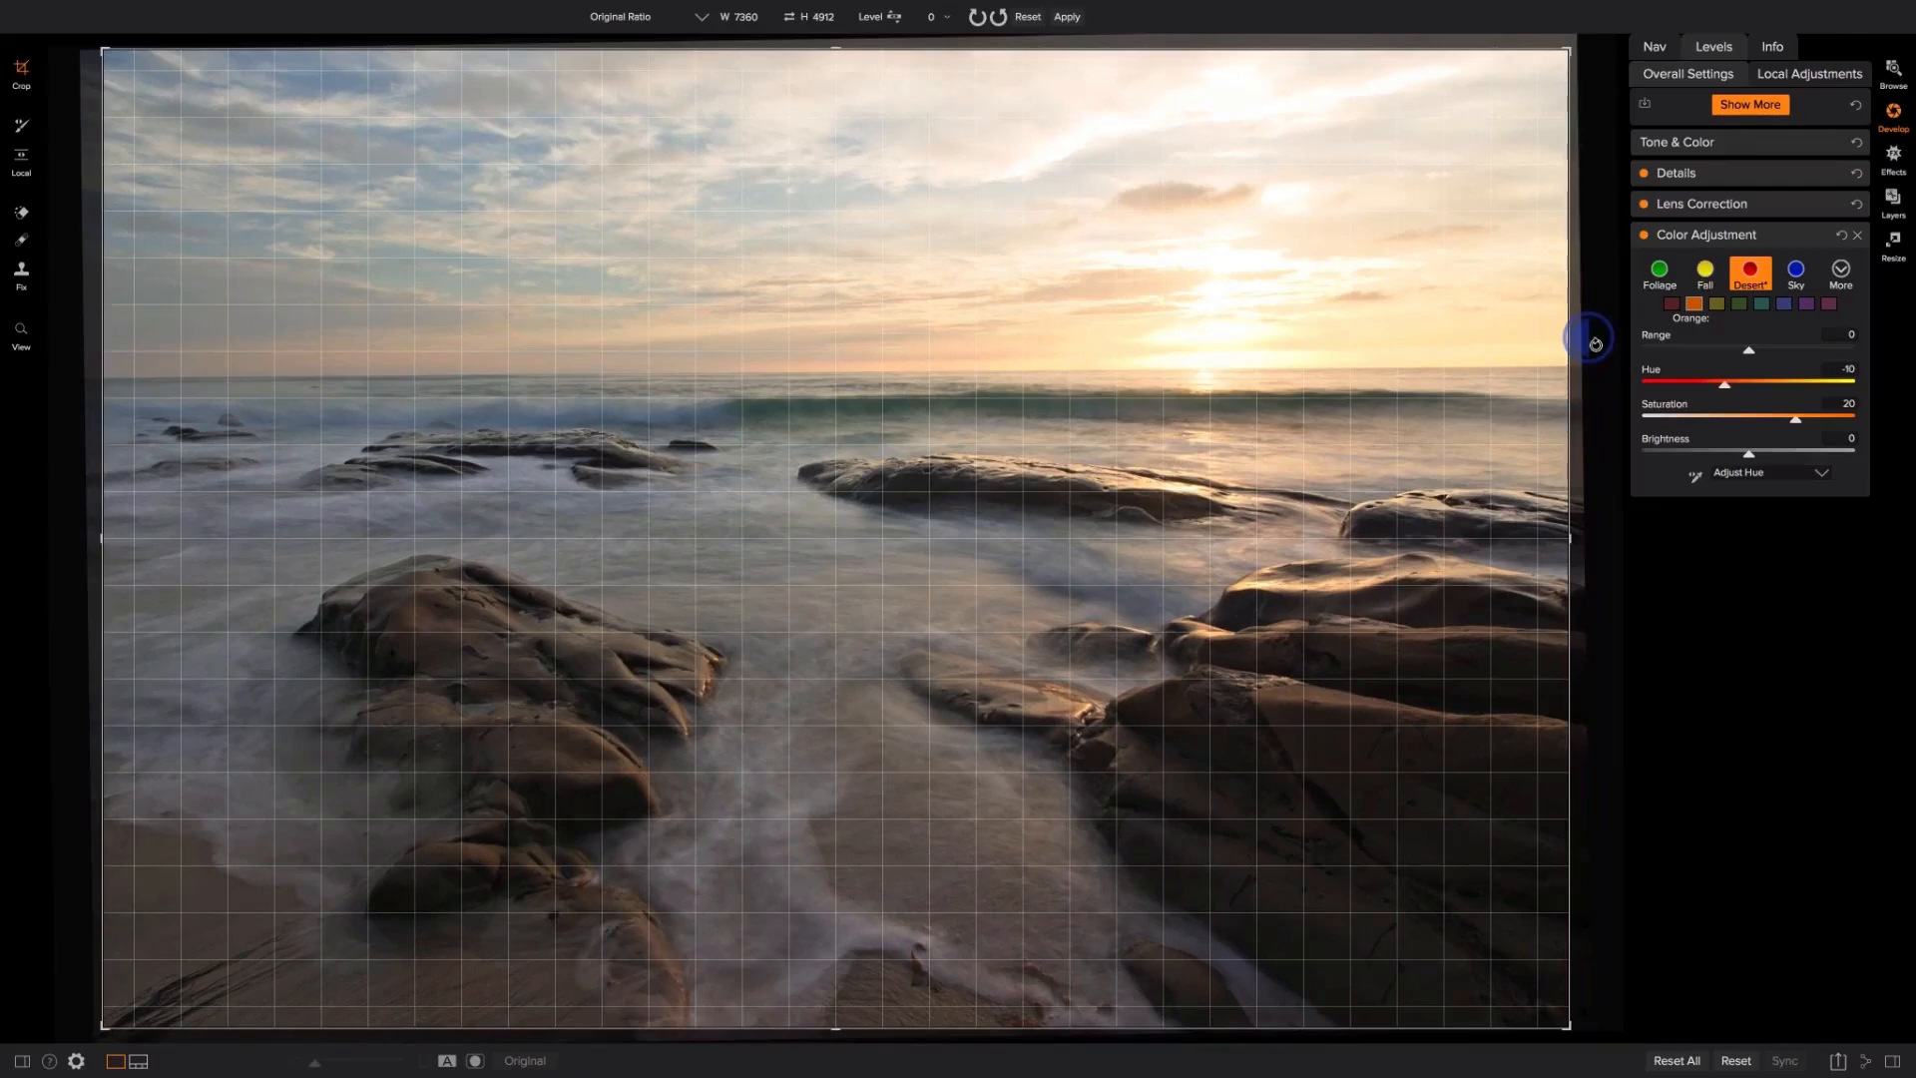
drag(1596, 344, 1595, 346)
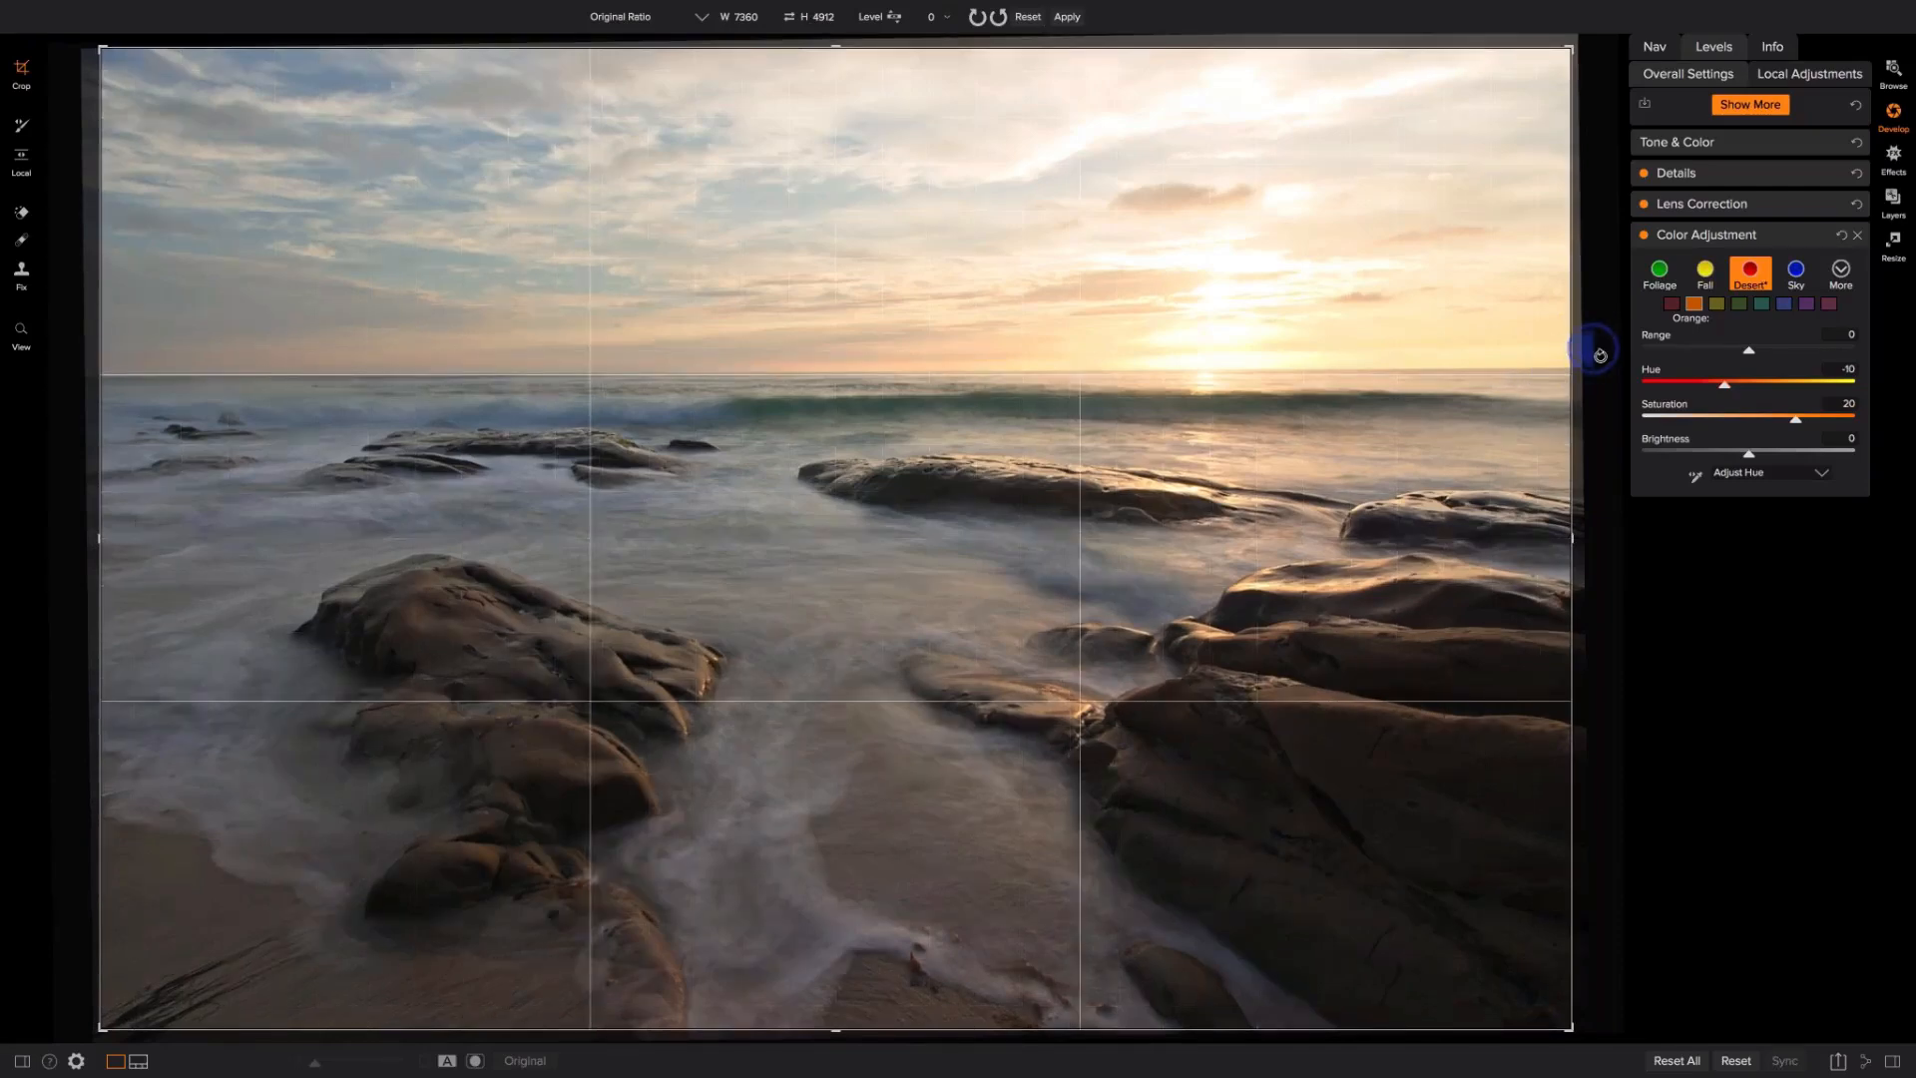
drag(1594, 348, 1595, 352)
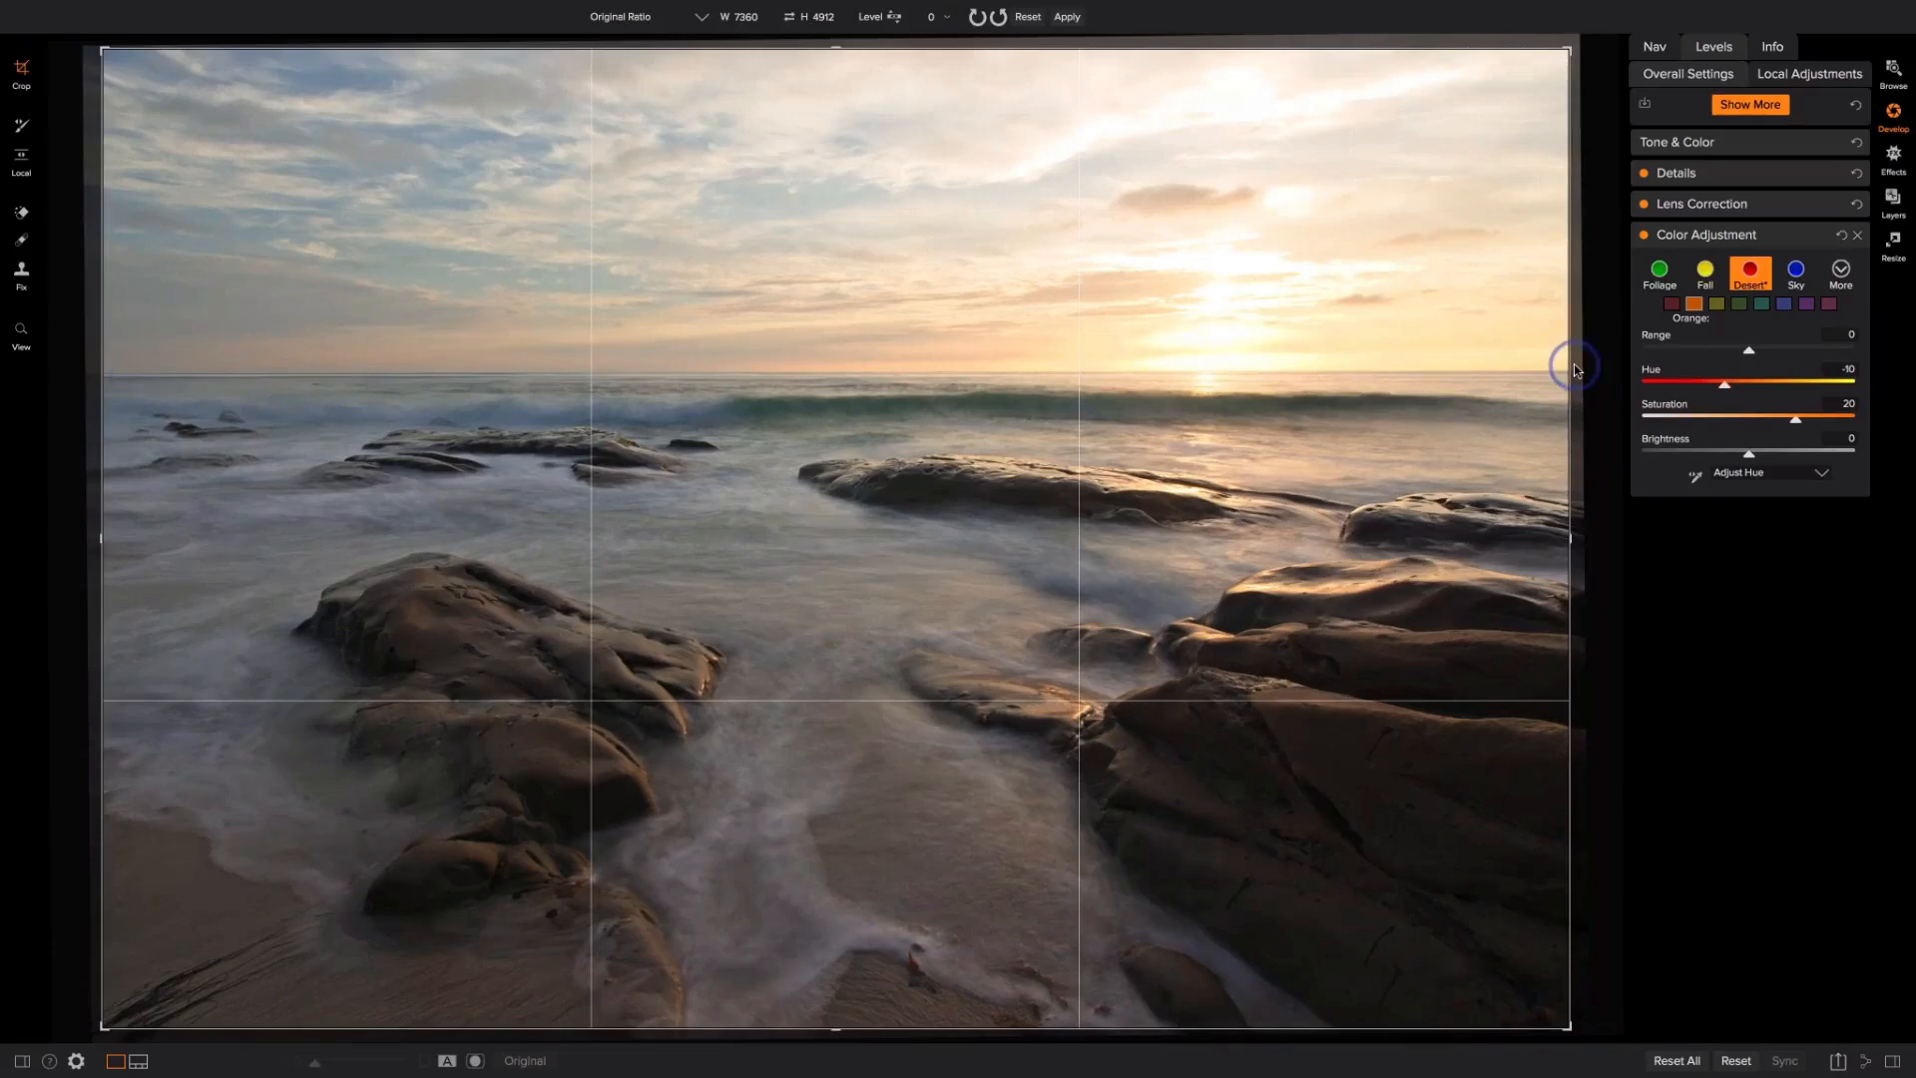
click(1067, 18)
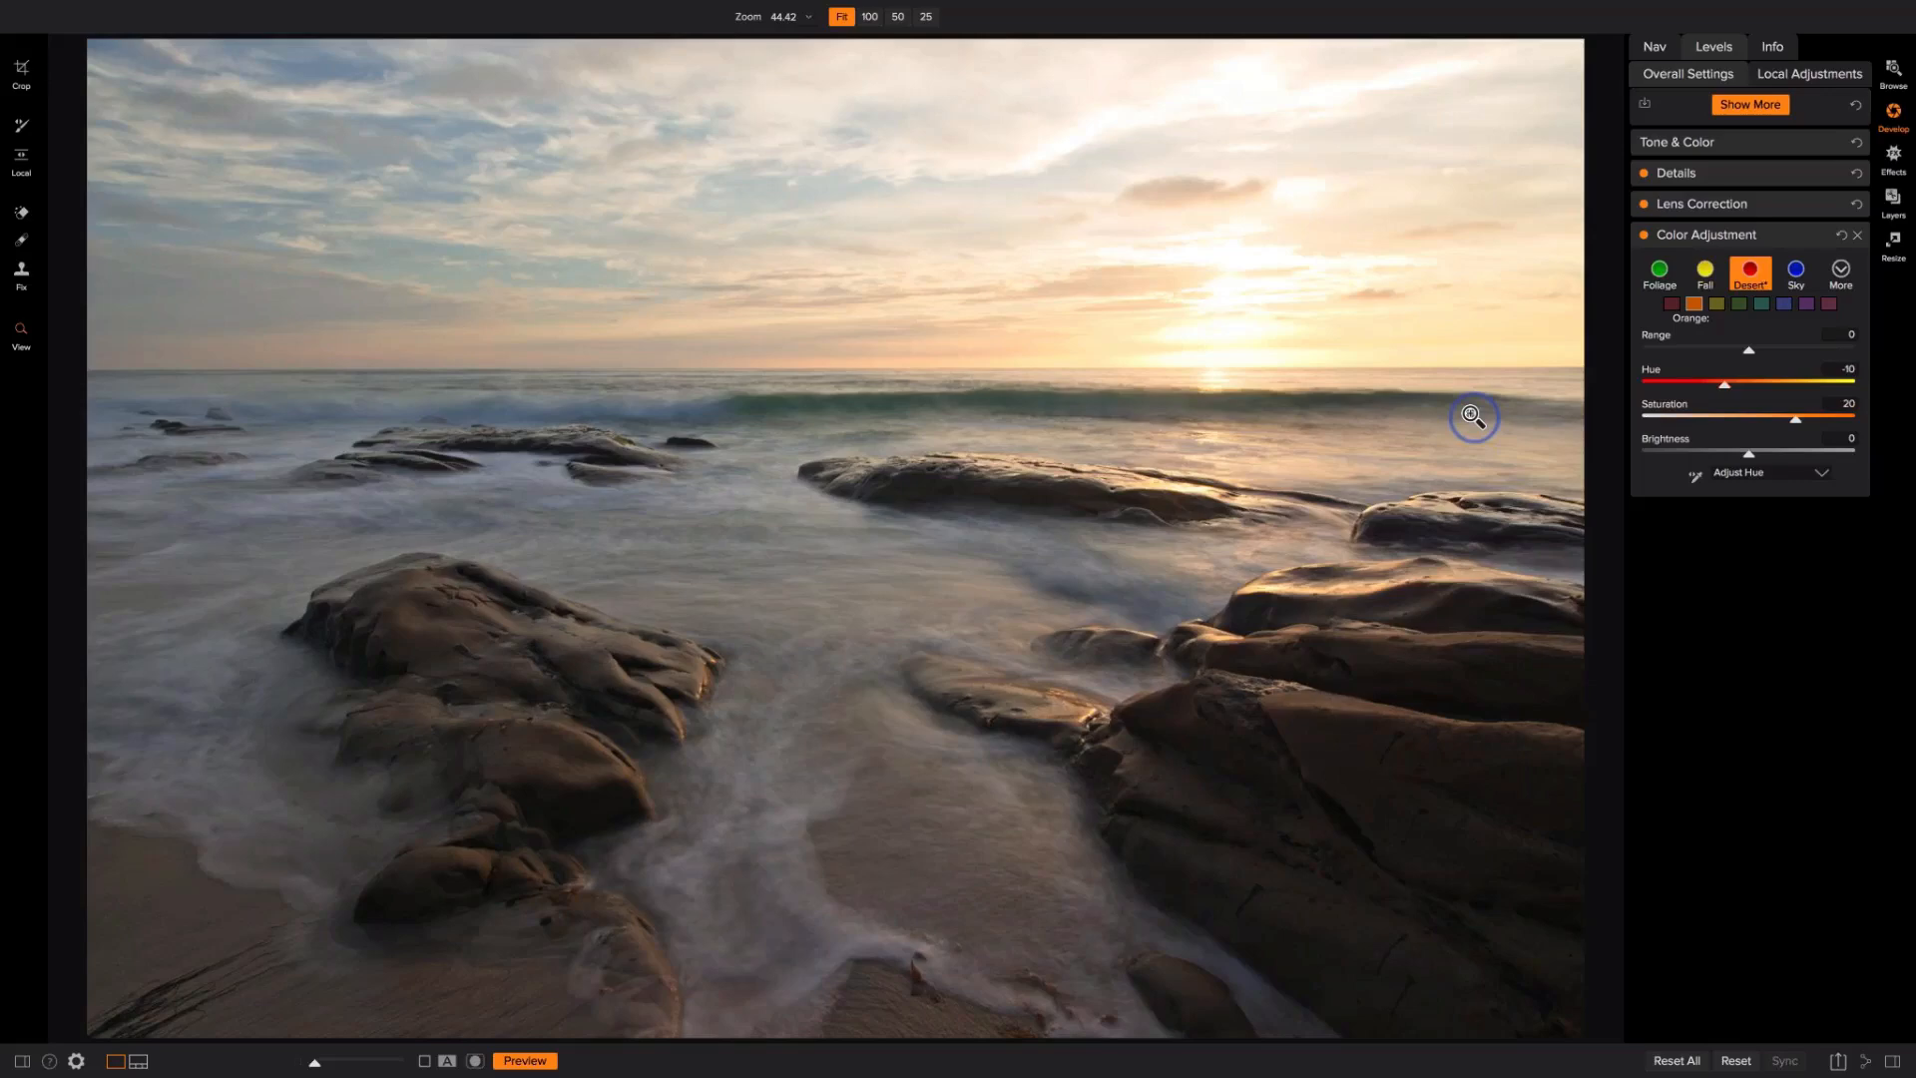
Step: Add a Dynamic Contrast filter in Effects and set its contrast to Small 8, Medium 21 and Large 23
click(1893, 156)
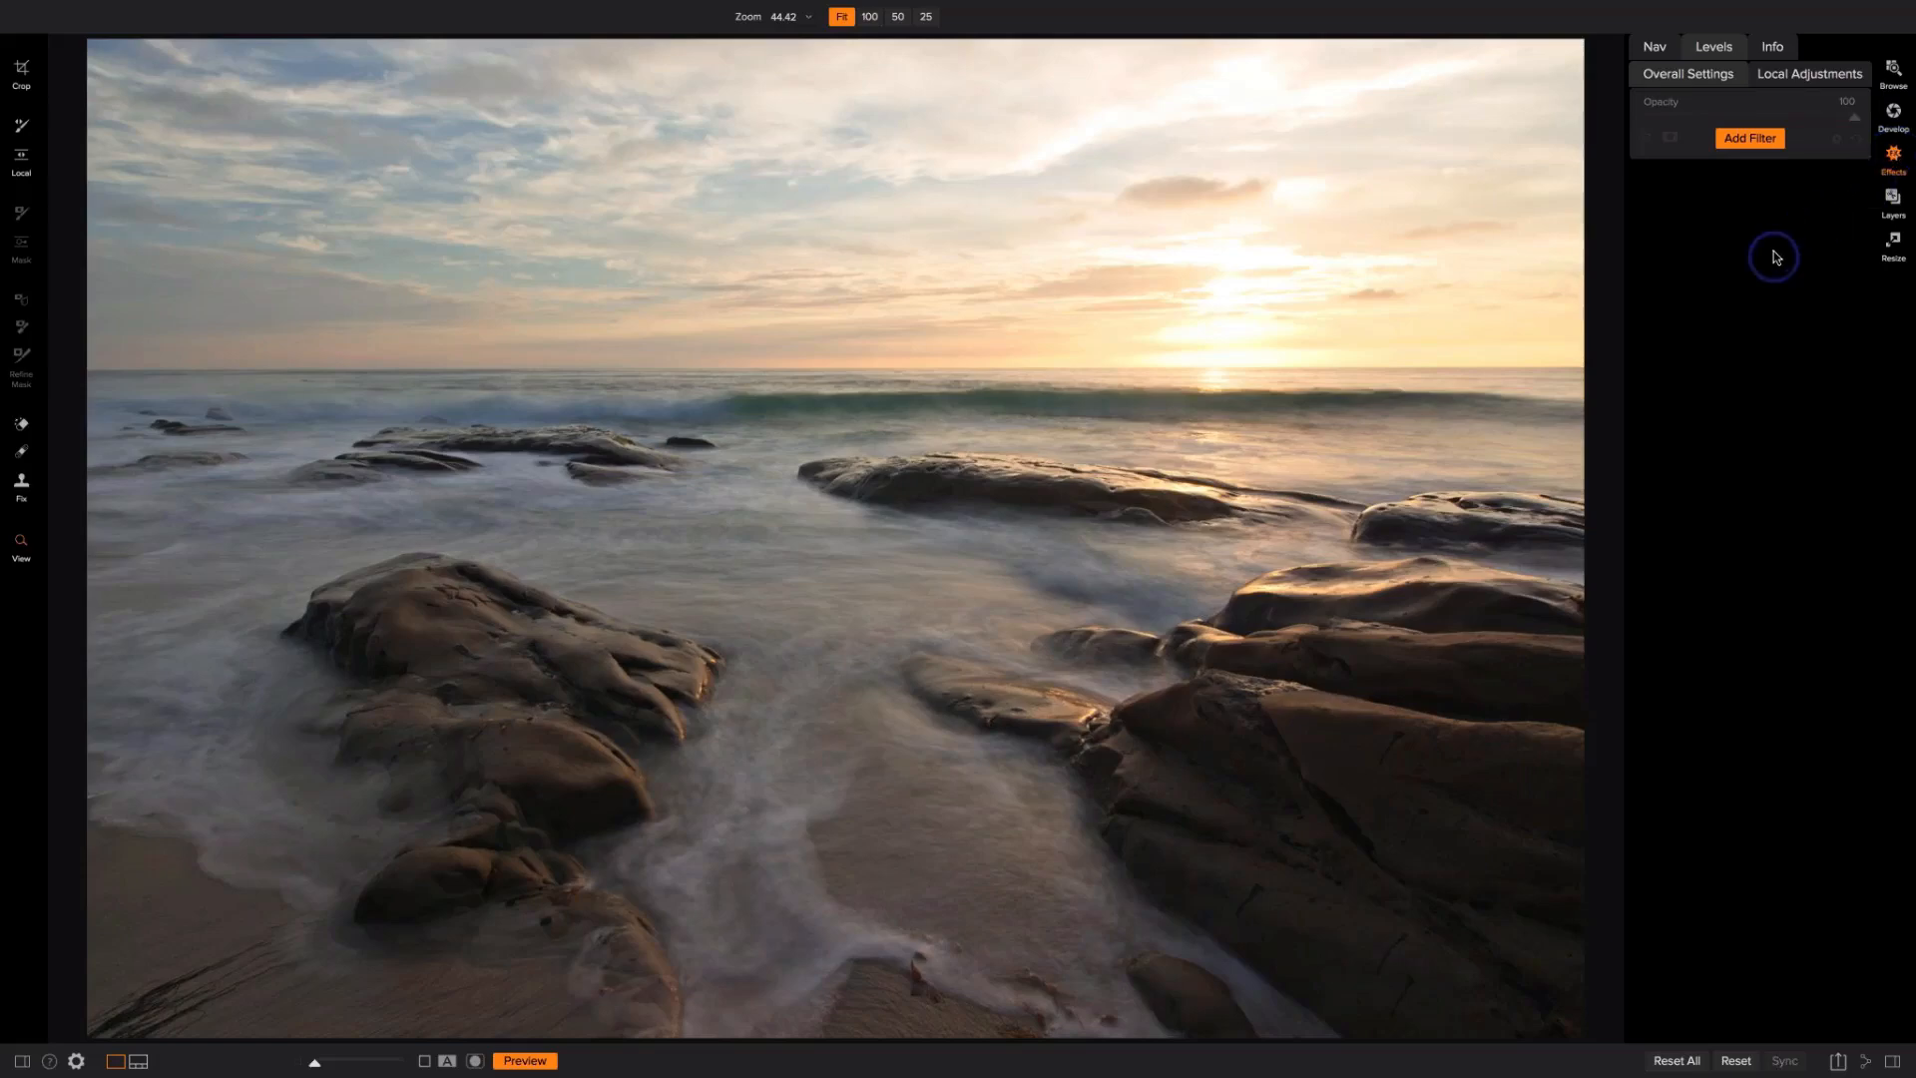
click(1746, 140)
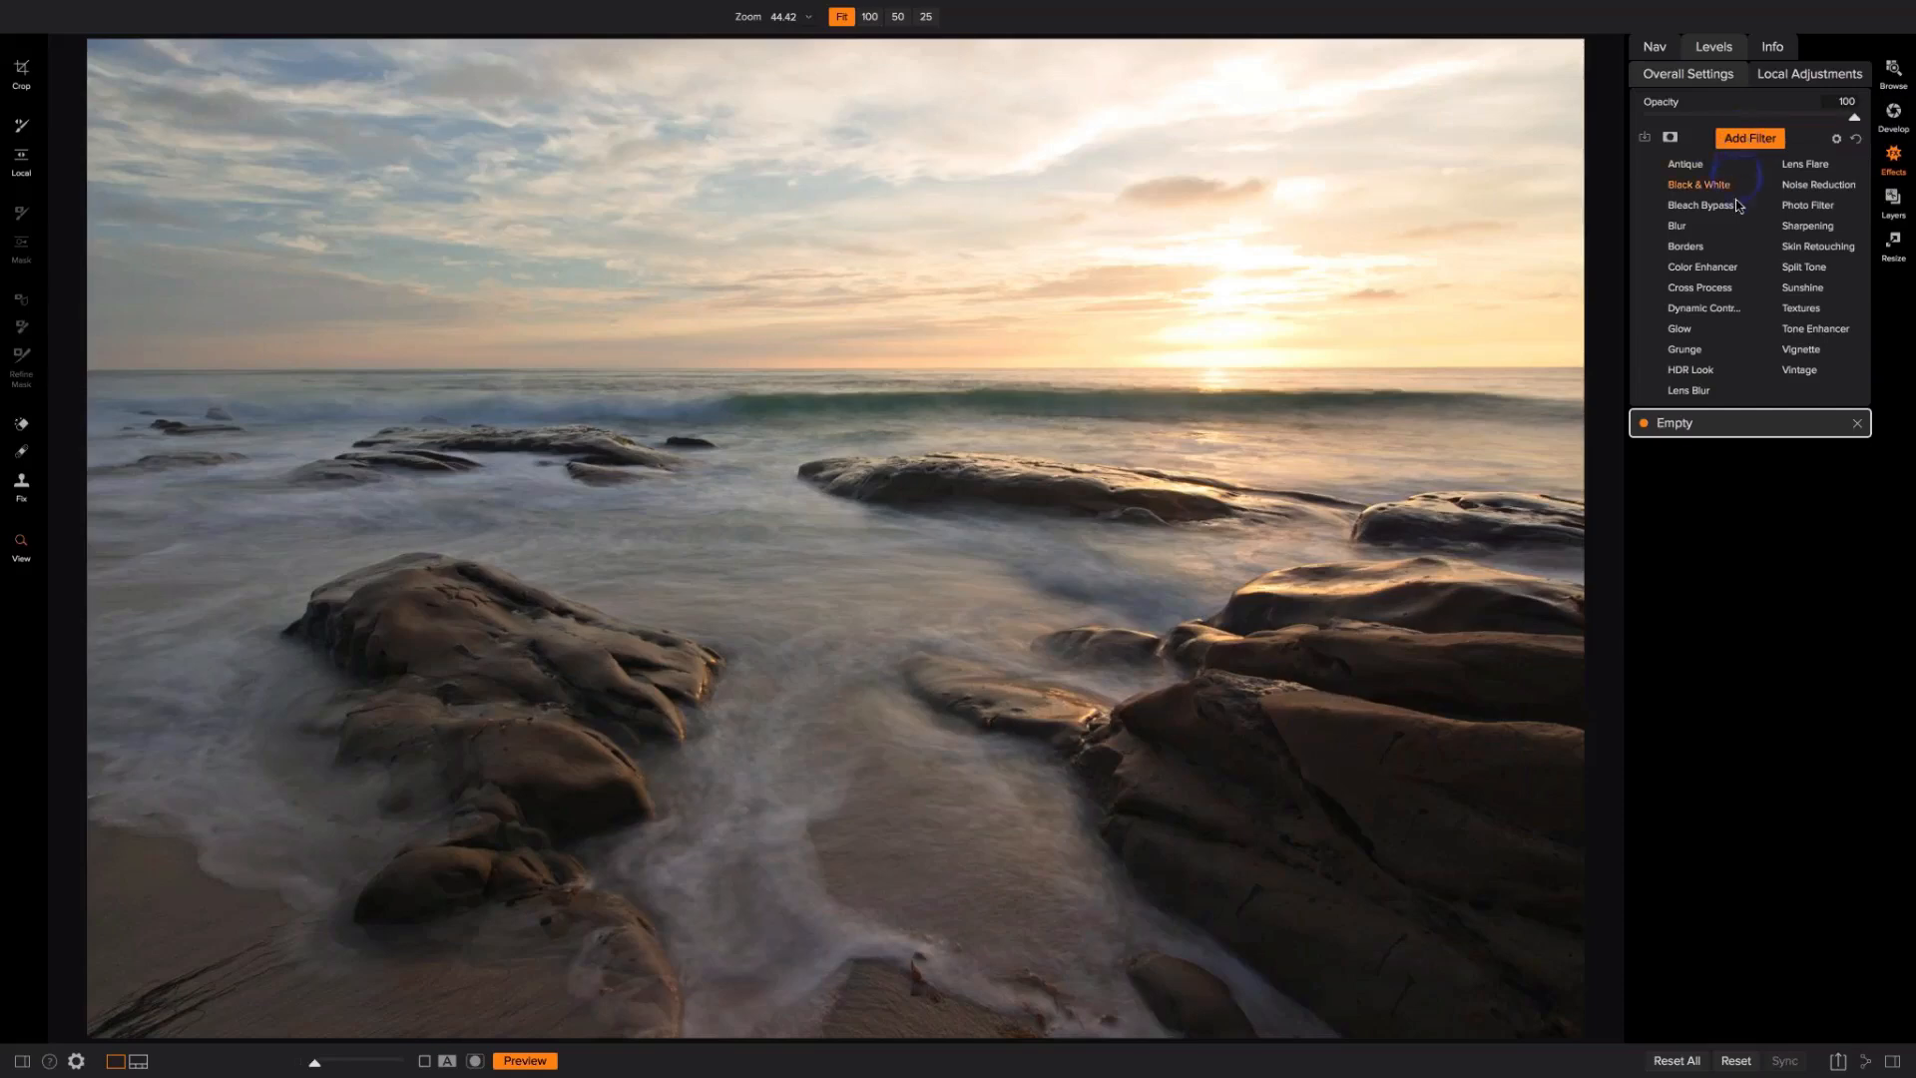
click(1696, 310)
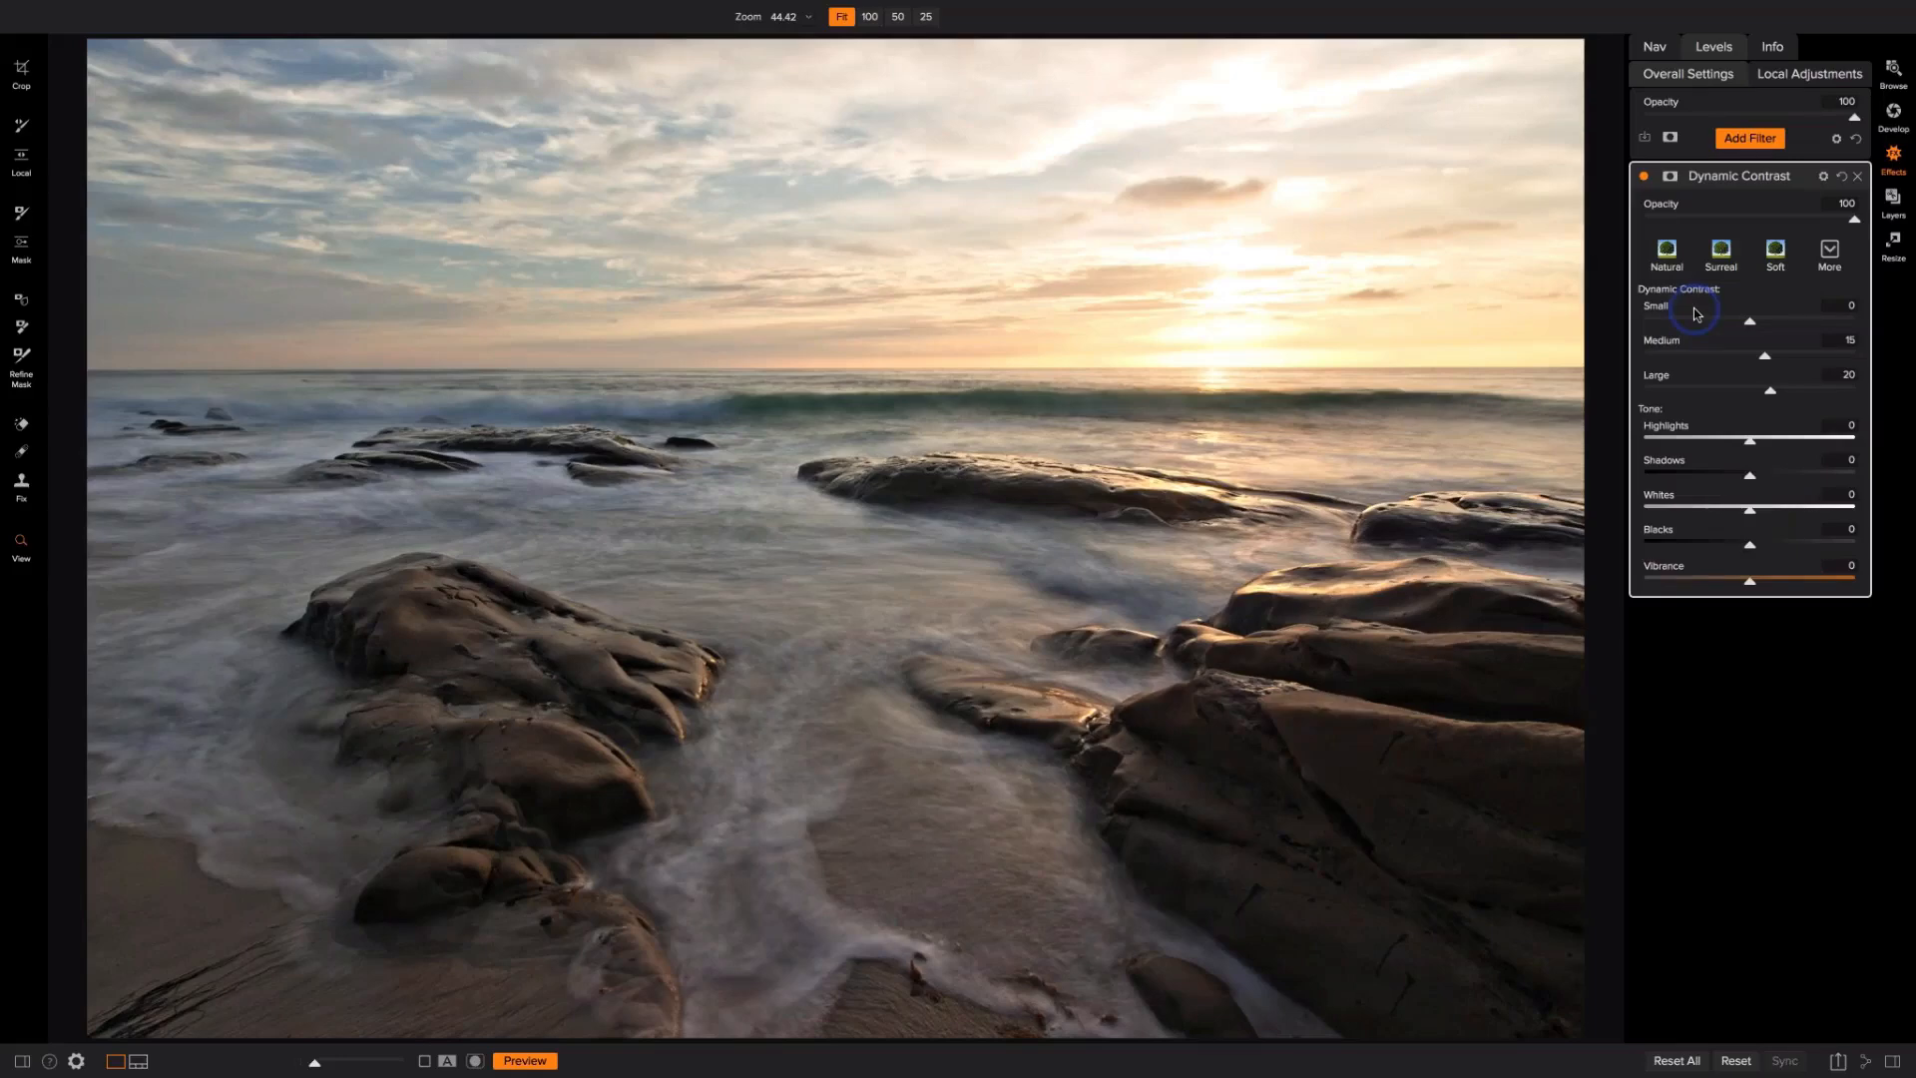
click(1643, 176)
click(1643, 177)
drag(1750, 327, 1776, 396)
Step: Limit Dynamic Contrast to Shadows with a range of 44, and compare the photo with the filter off and on
click(1823, 178)
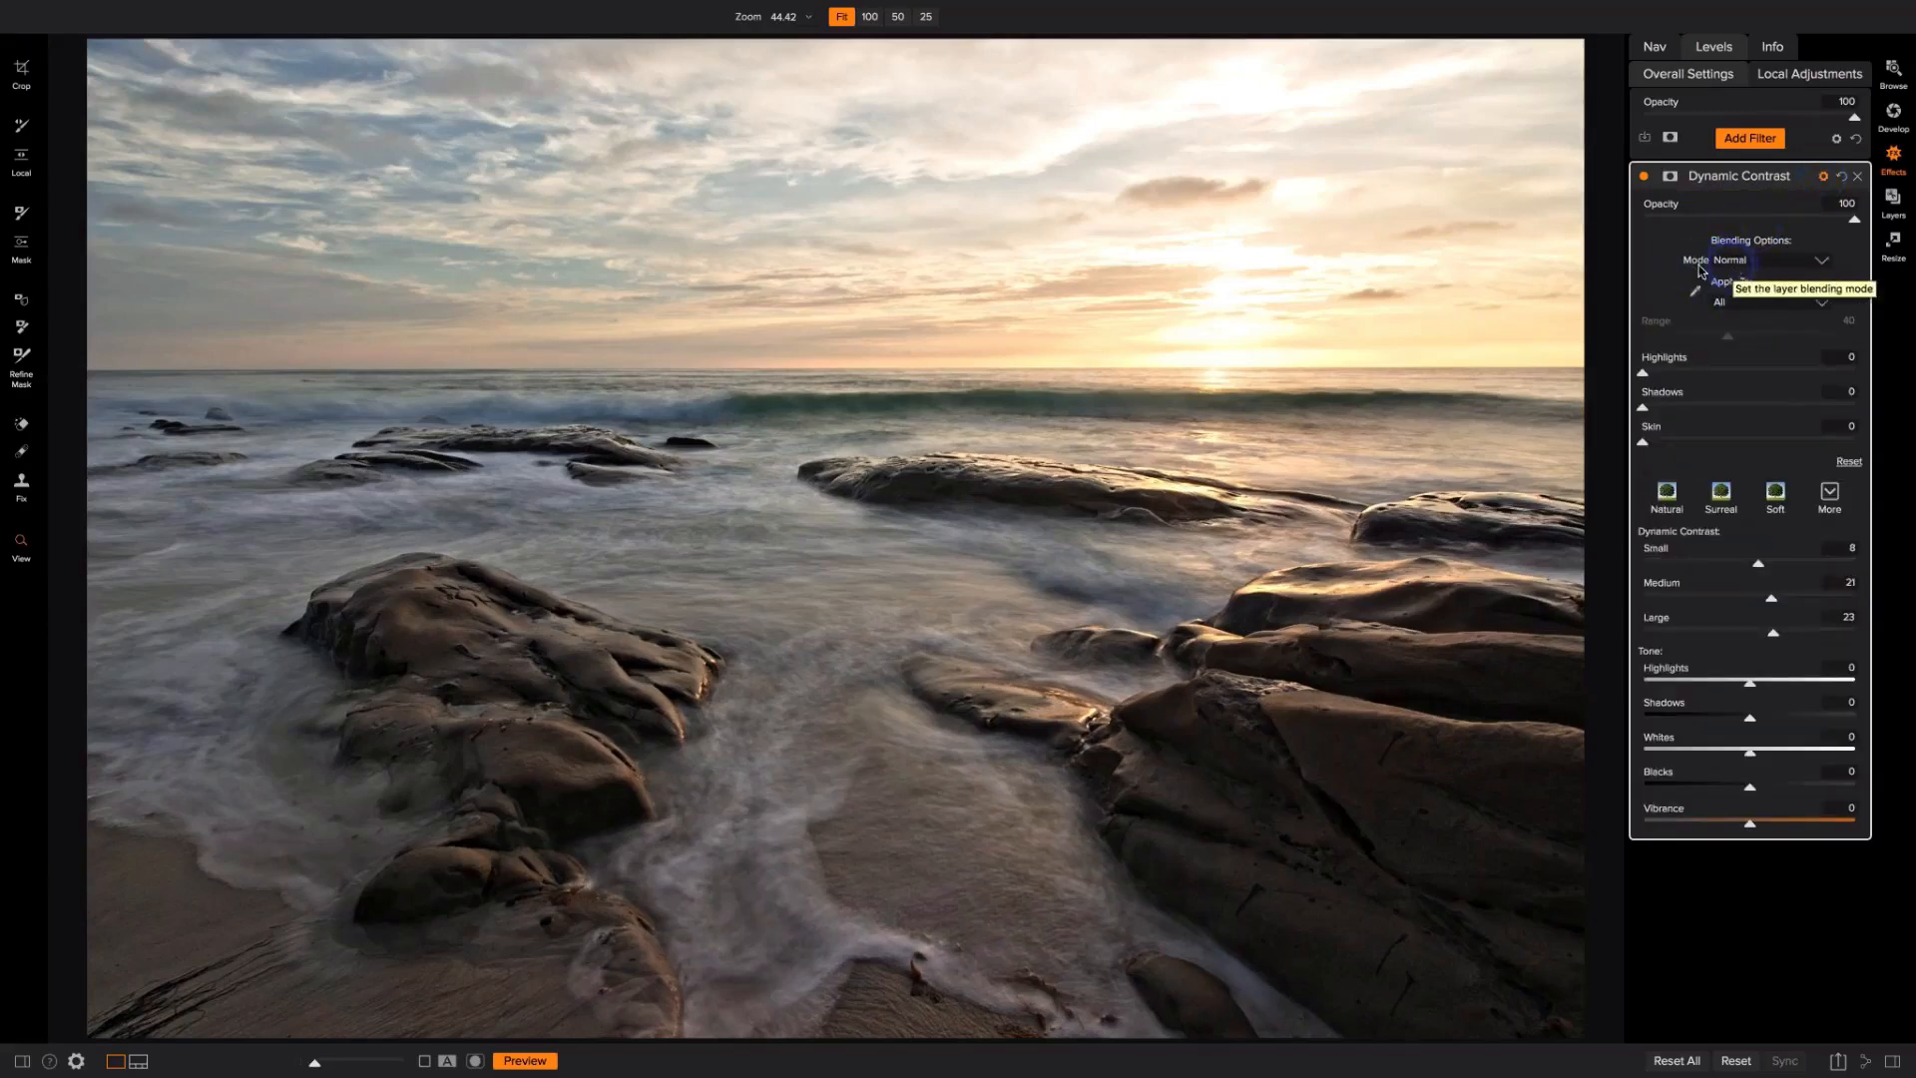
click(1736, 307)
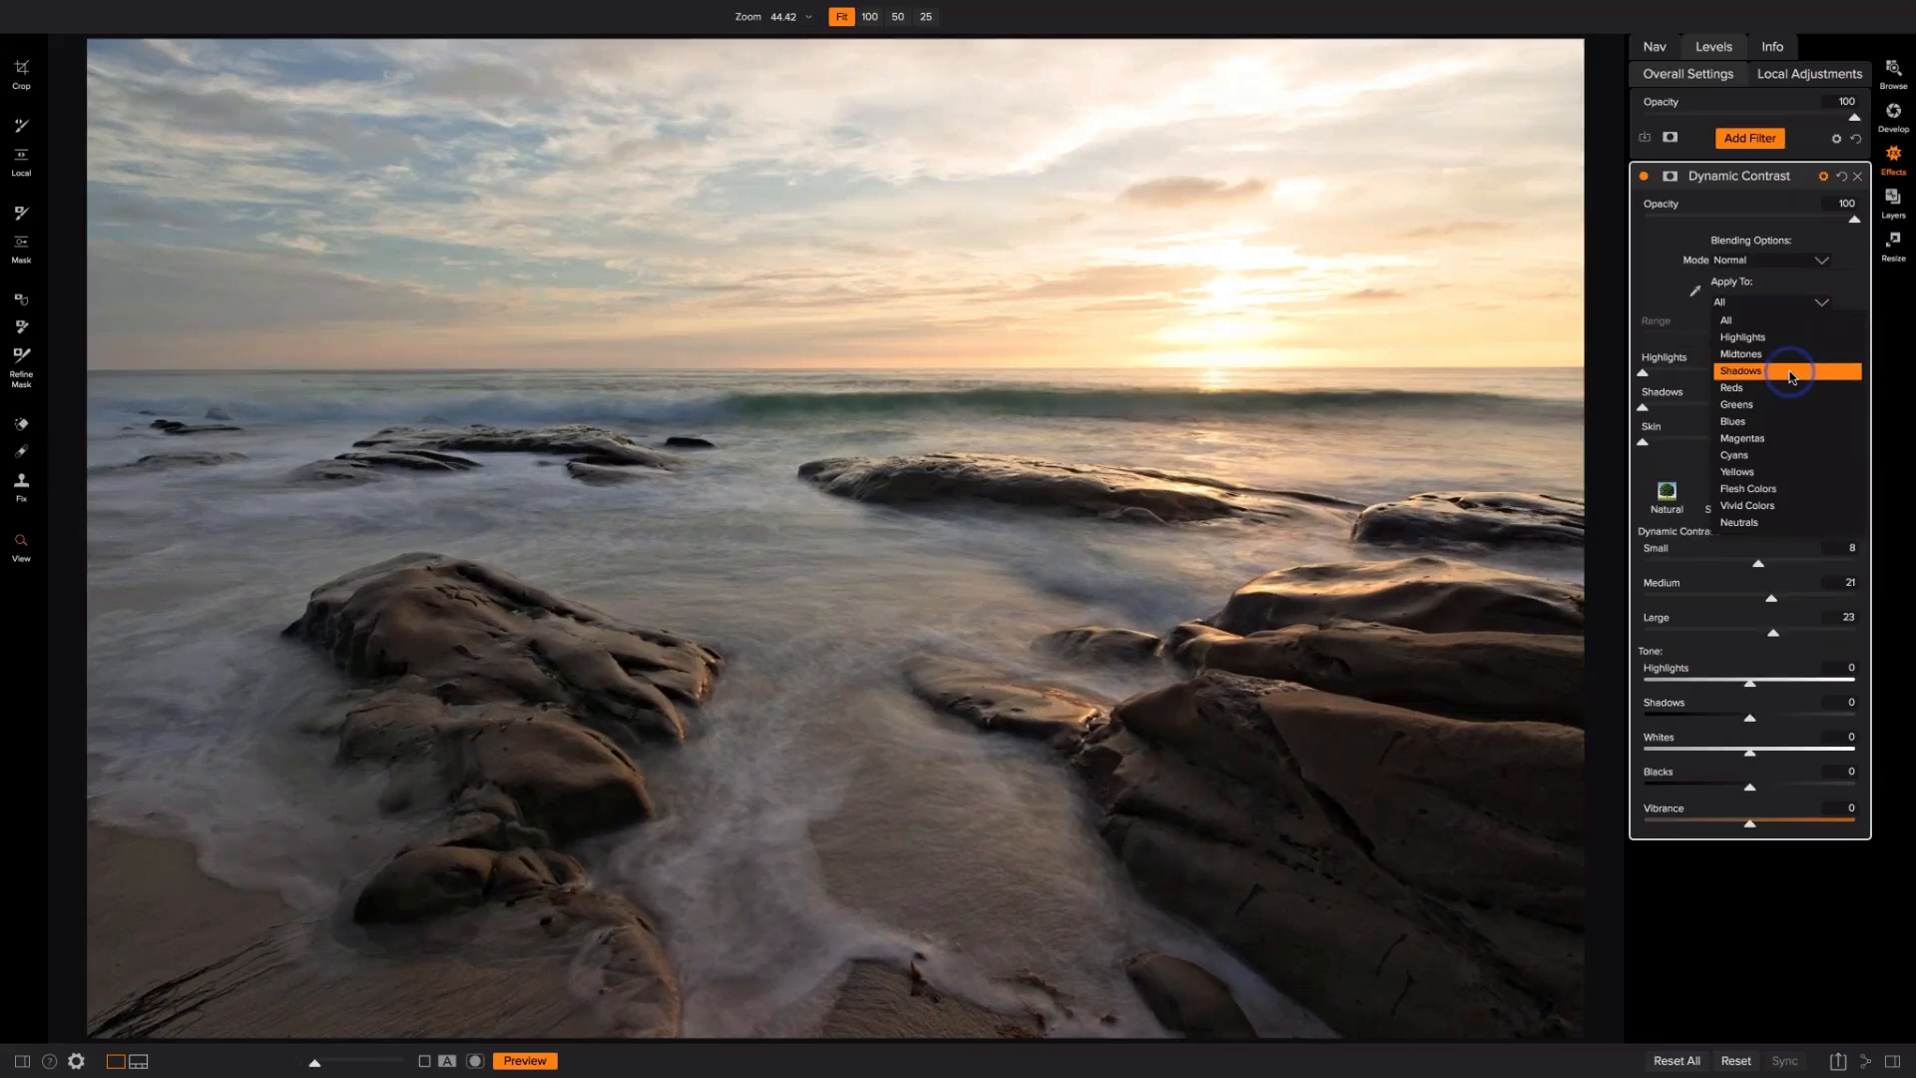
click(1790, 376)
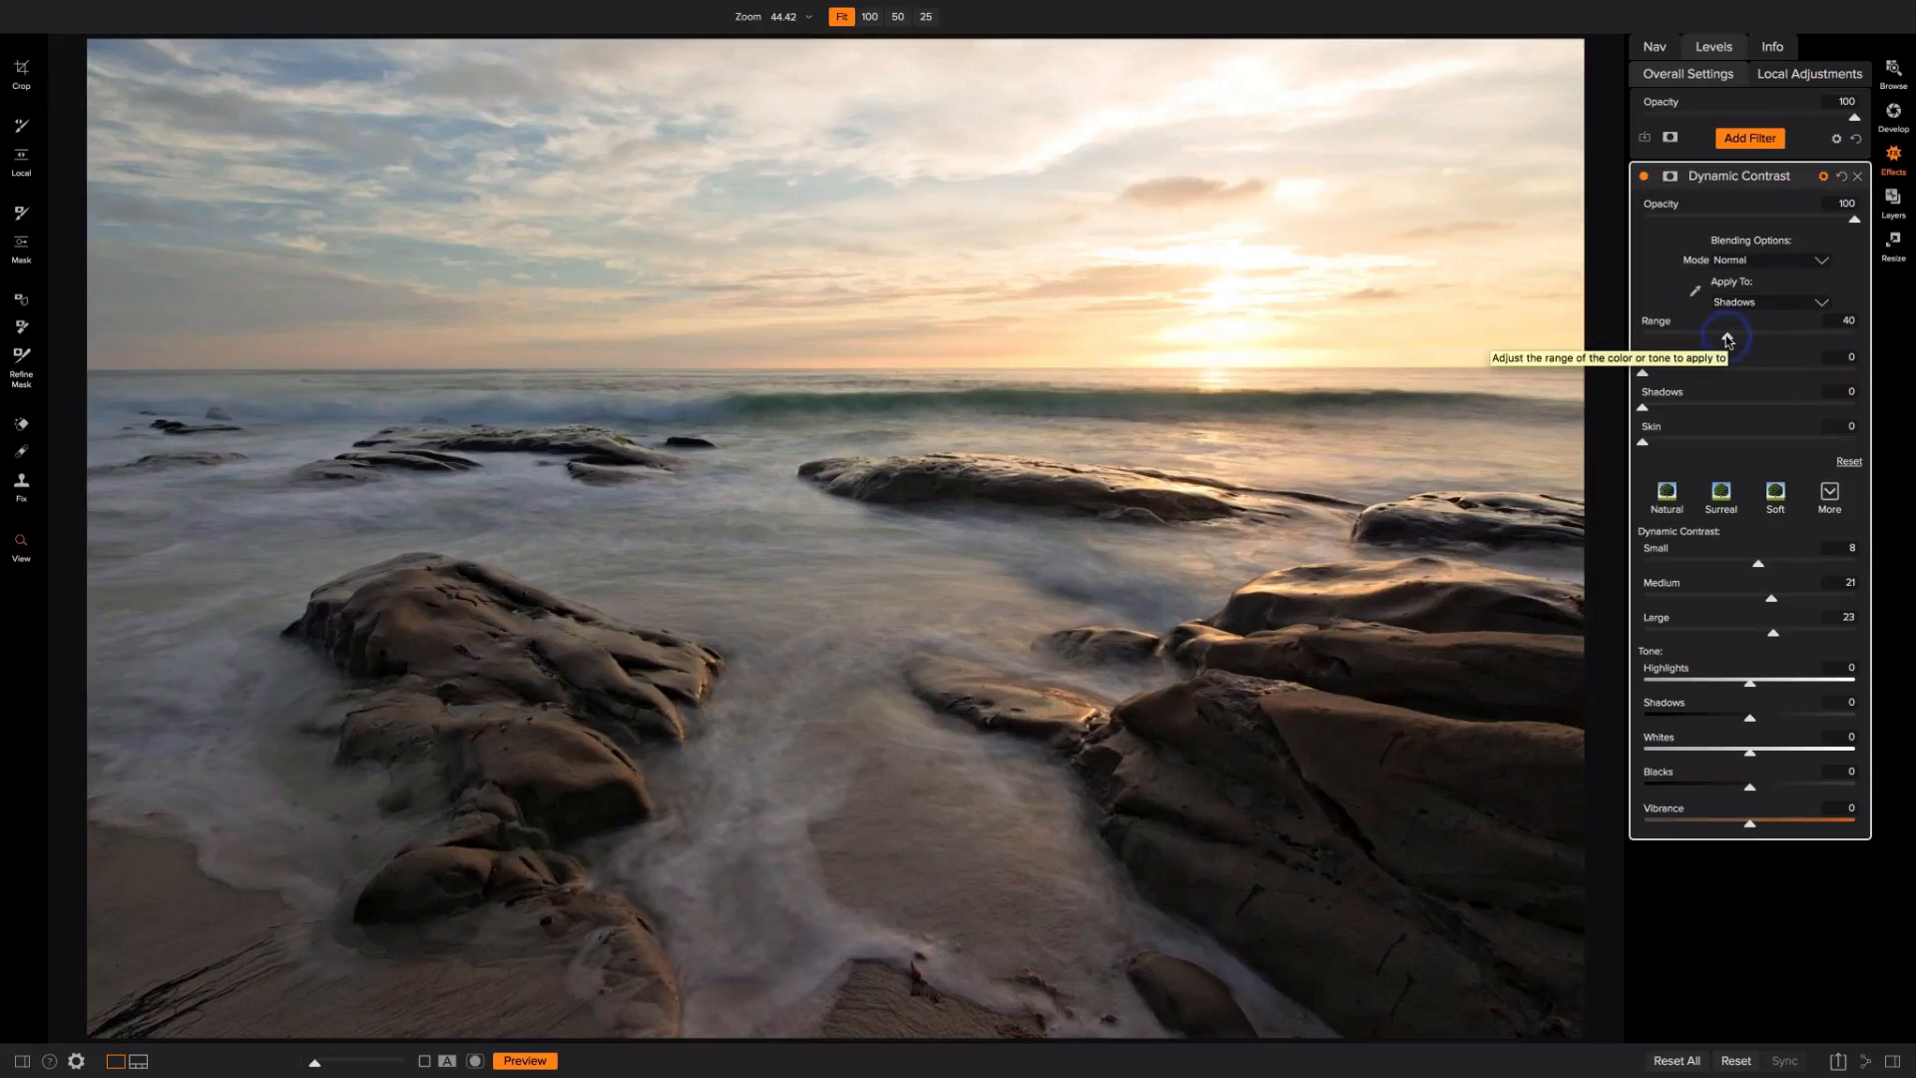
mouse_move(1729, 340)
mouse_down()
mouse_move(1784, 341)
mouse_move(1646, 336)
mouse_move(1737, 337)
mouse_up()
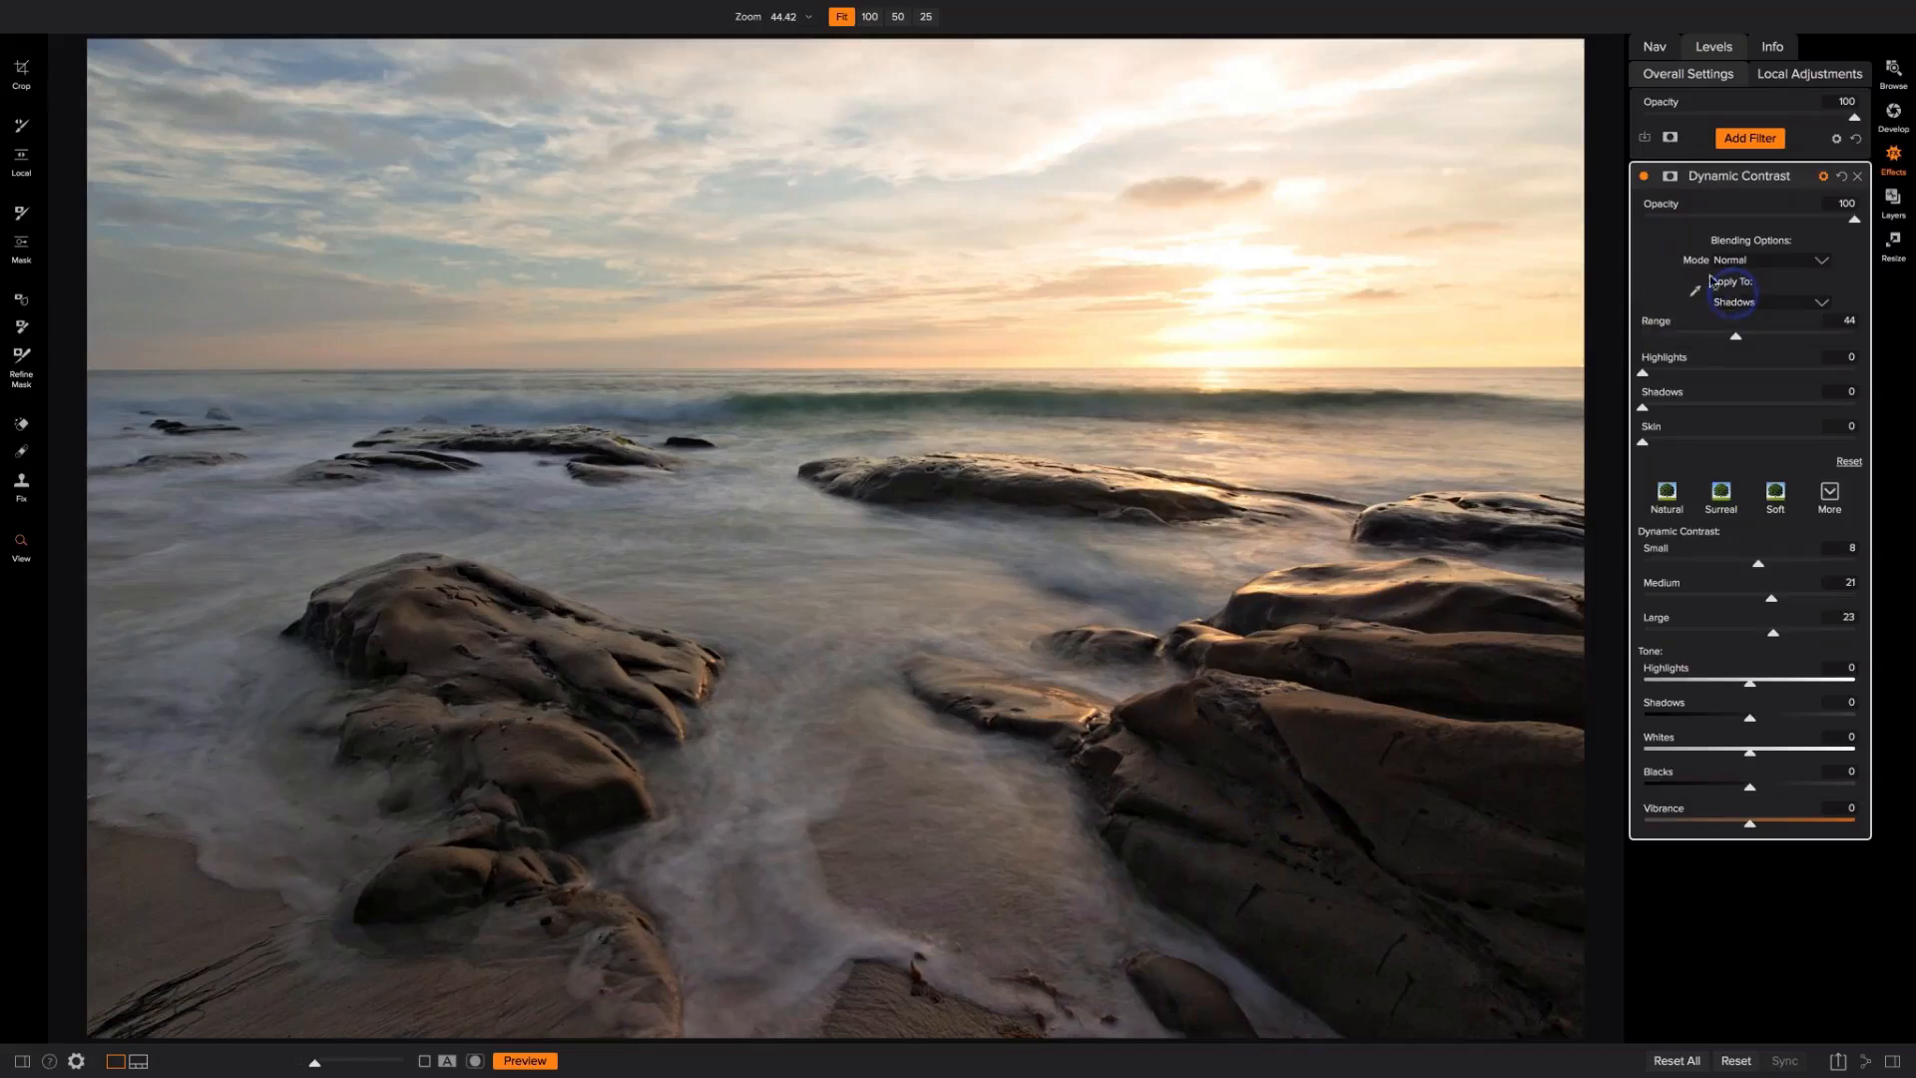
click(1643, 177)
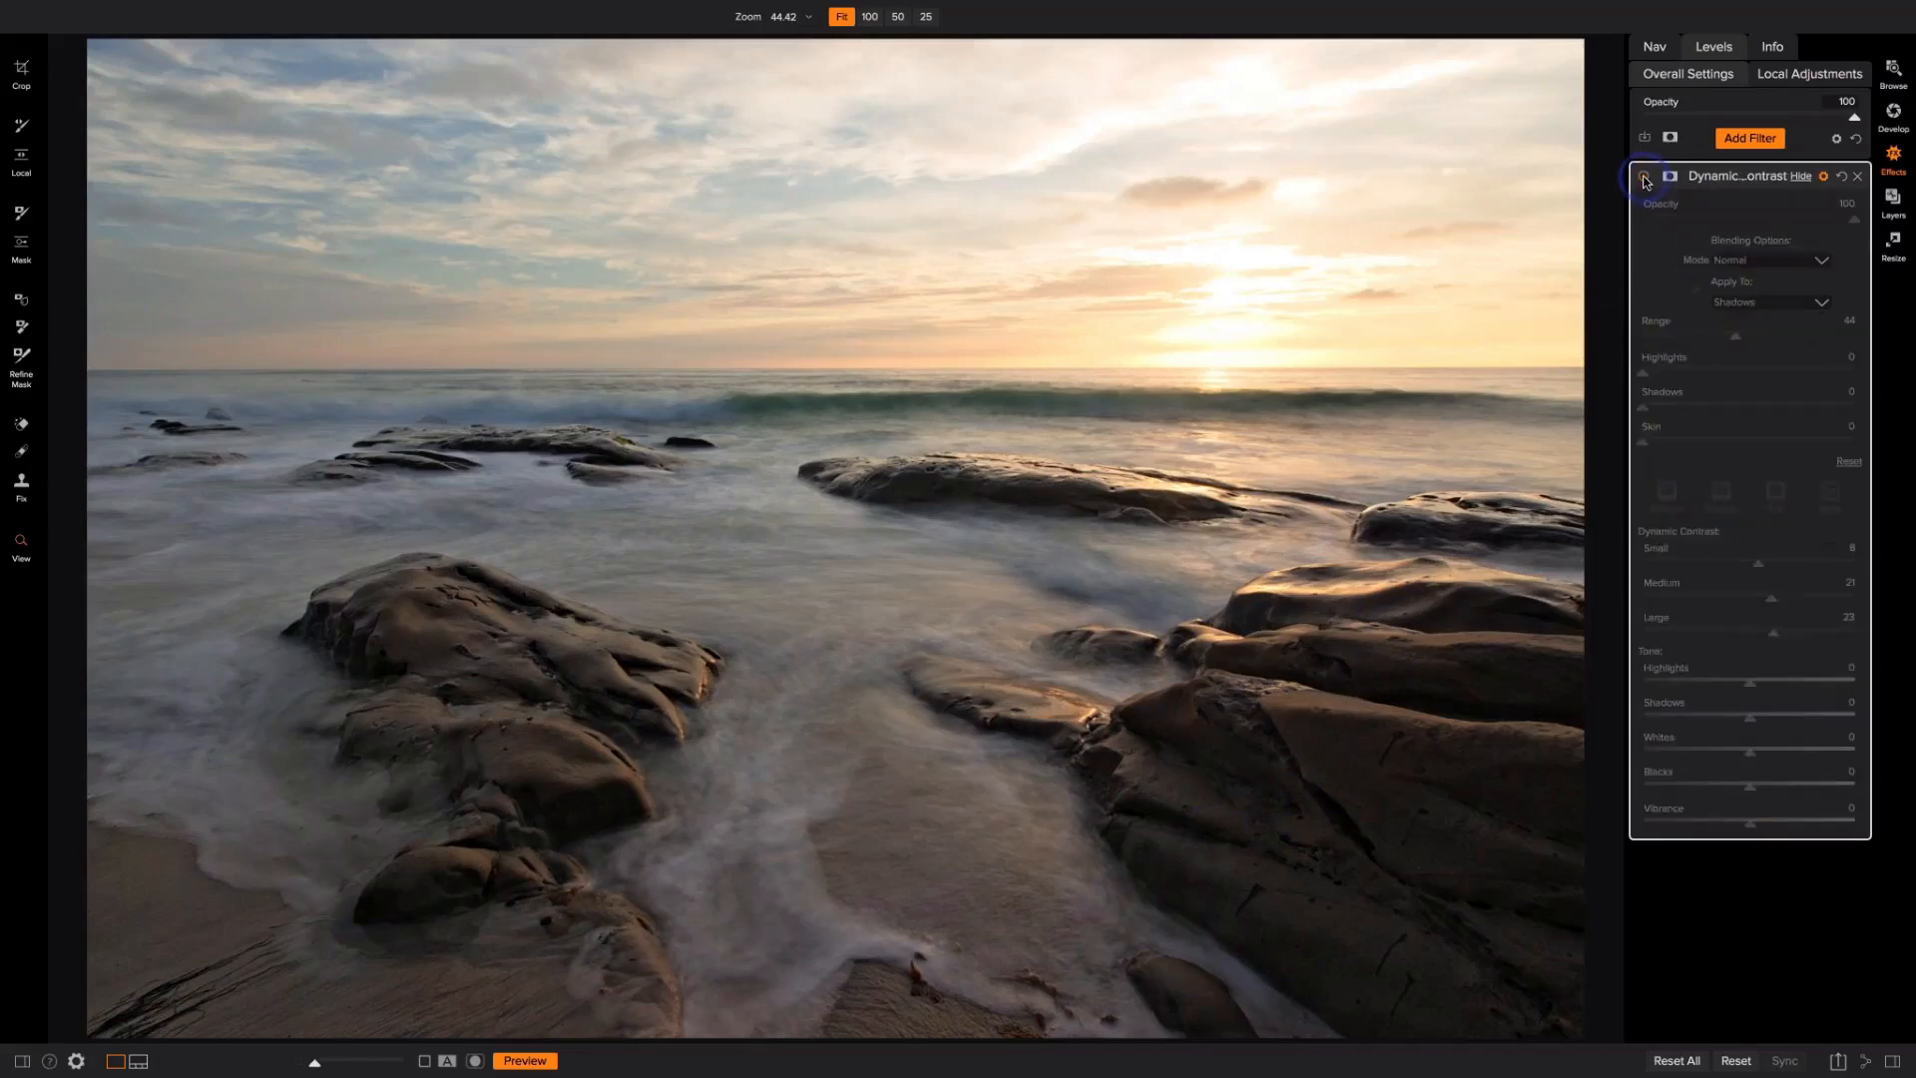
click(1643, 178)
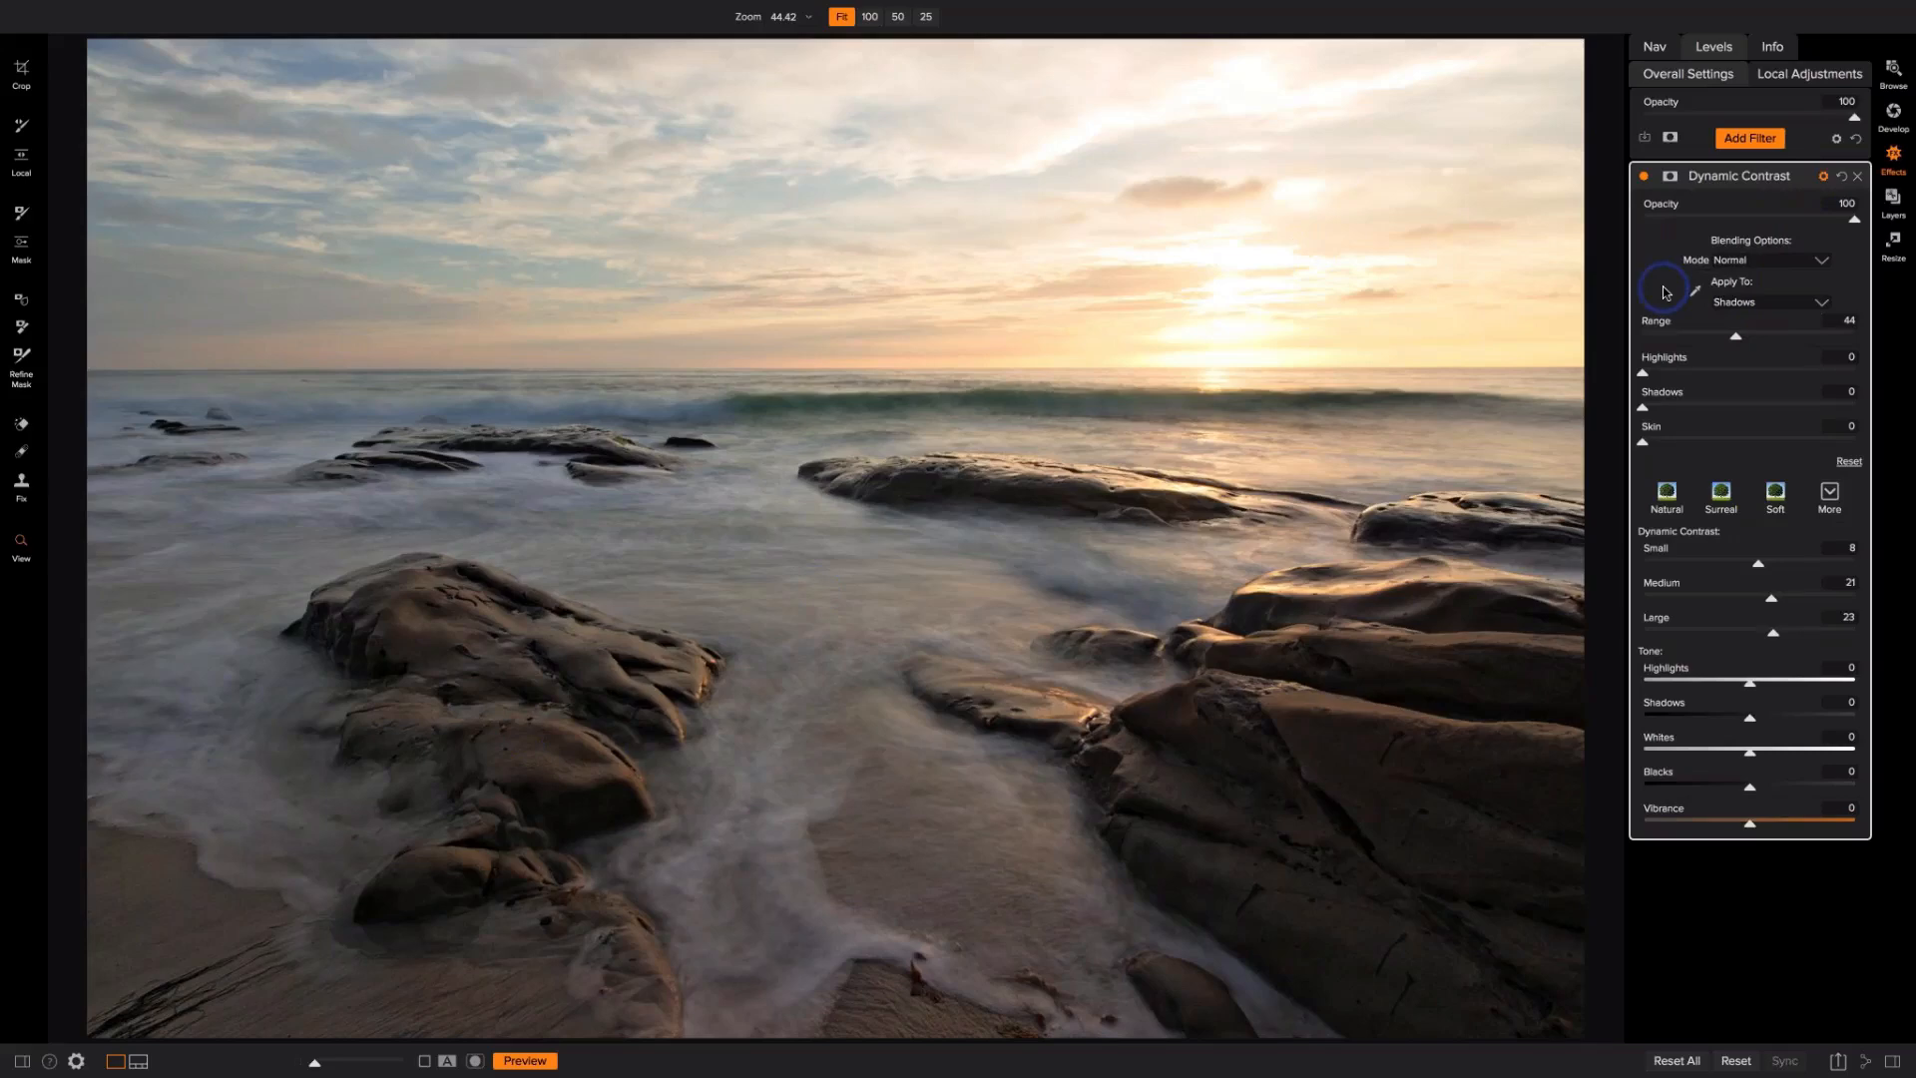
Step: Add a Sunshine filter with Warmth 15 and Saturation 13
click(1757, 140)
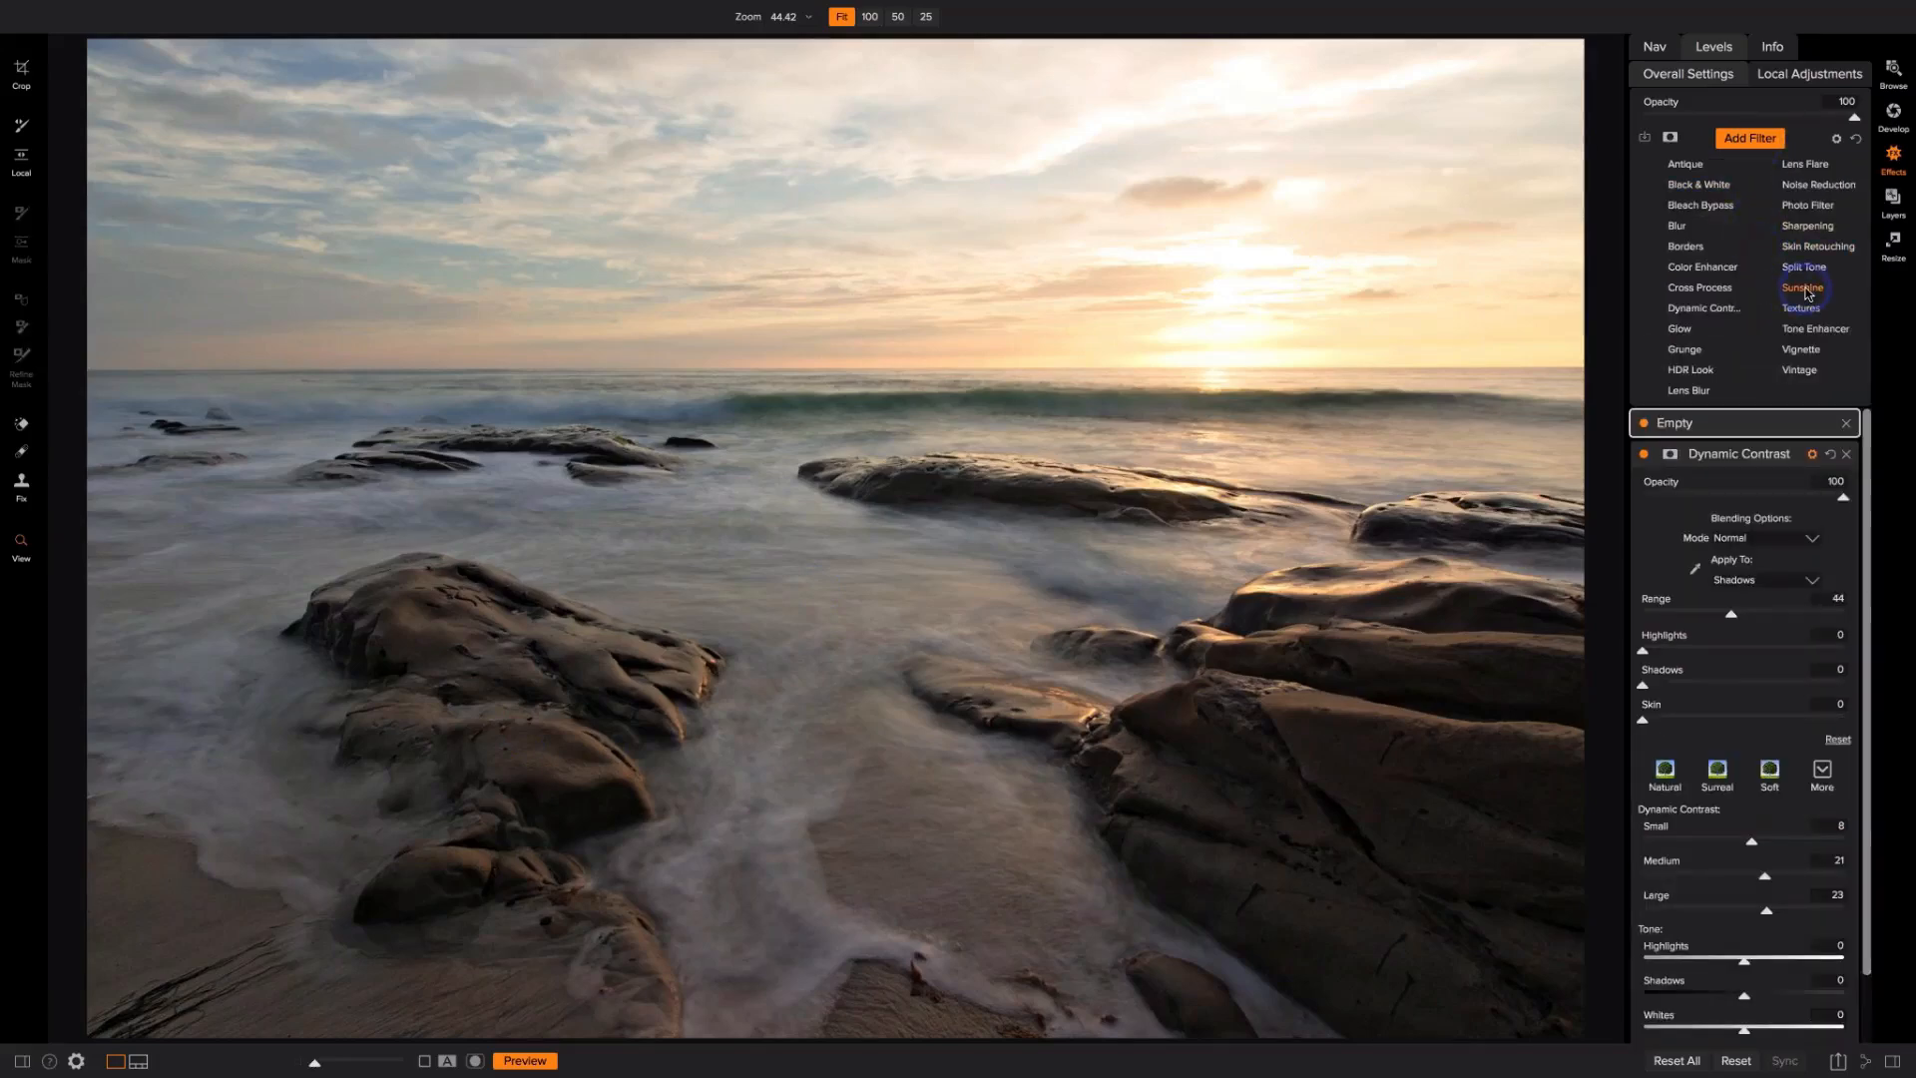
click(1804, 289)
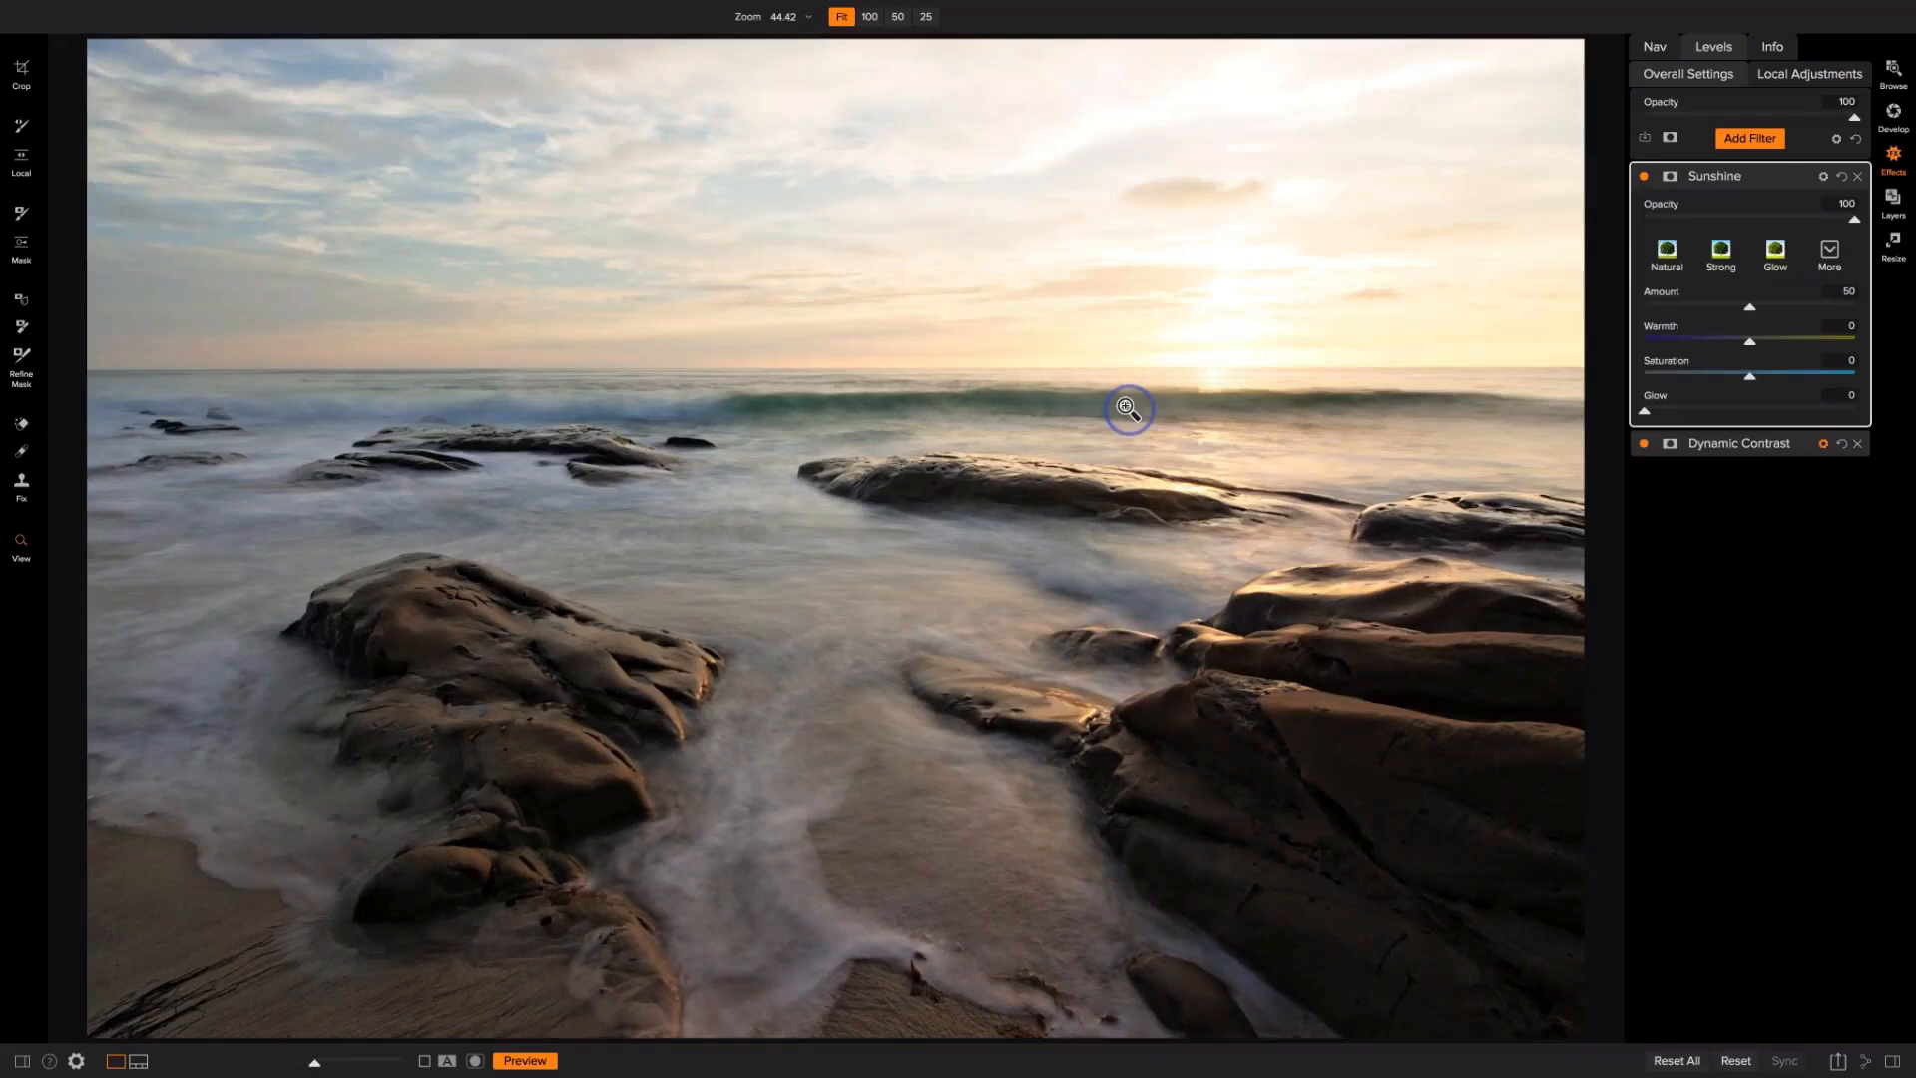
drag(1751, 342, 1783, 346)
drag(1753, 377, 1781, 380)
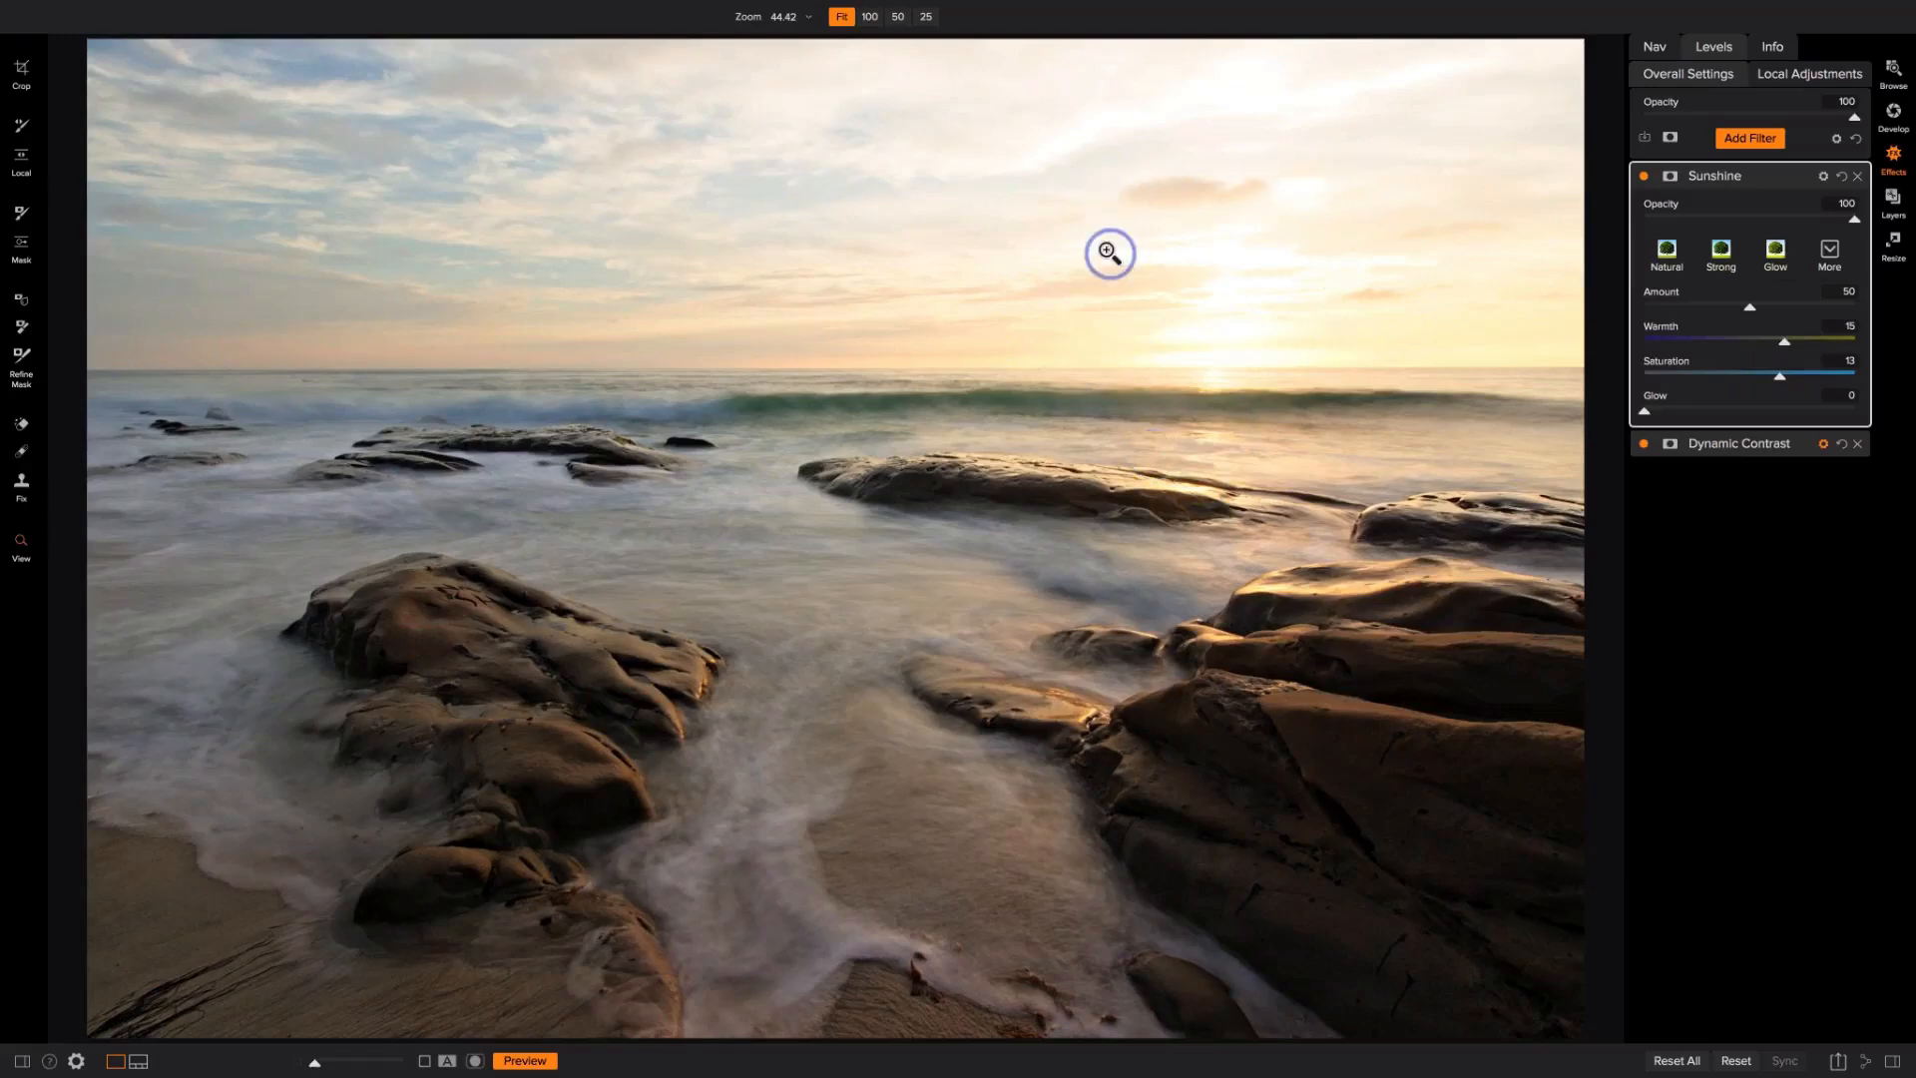
Step: Create a luminosity mask for the Sunshine filter and check the mask on the canvas
click(1671, 178)
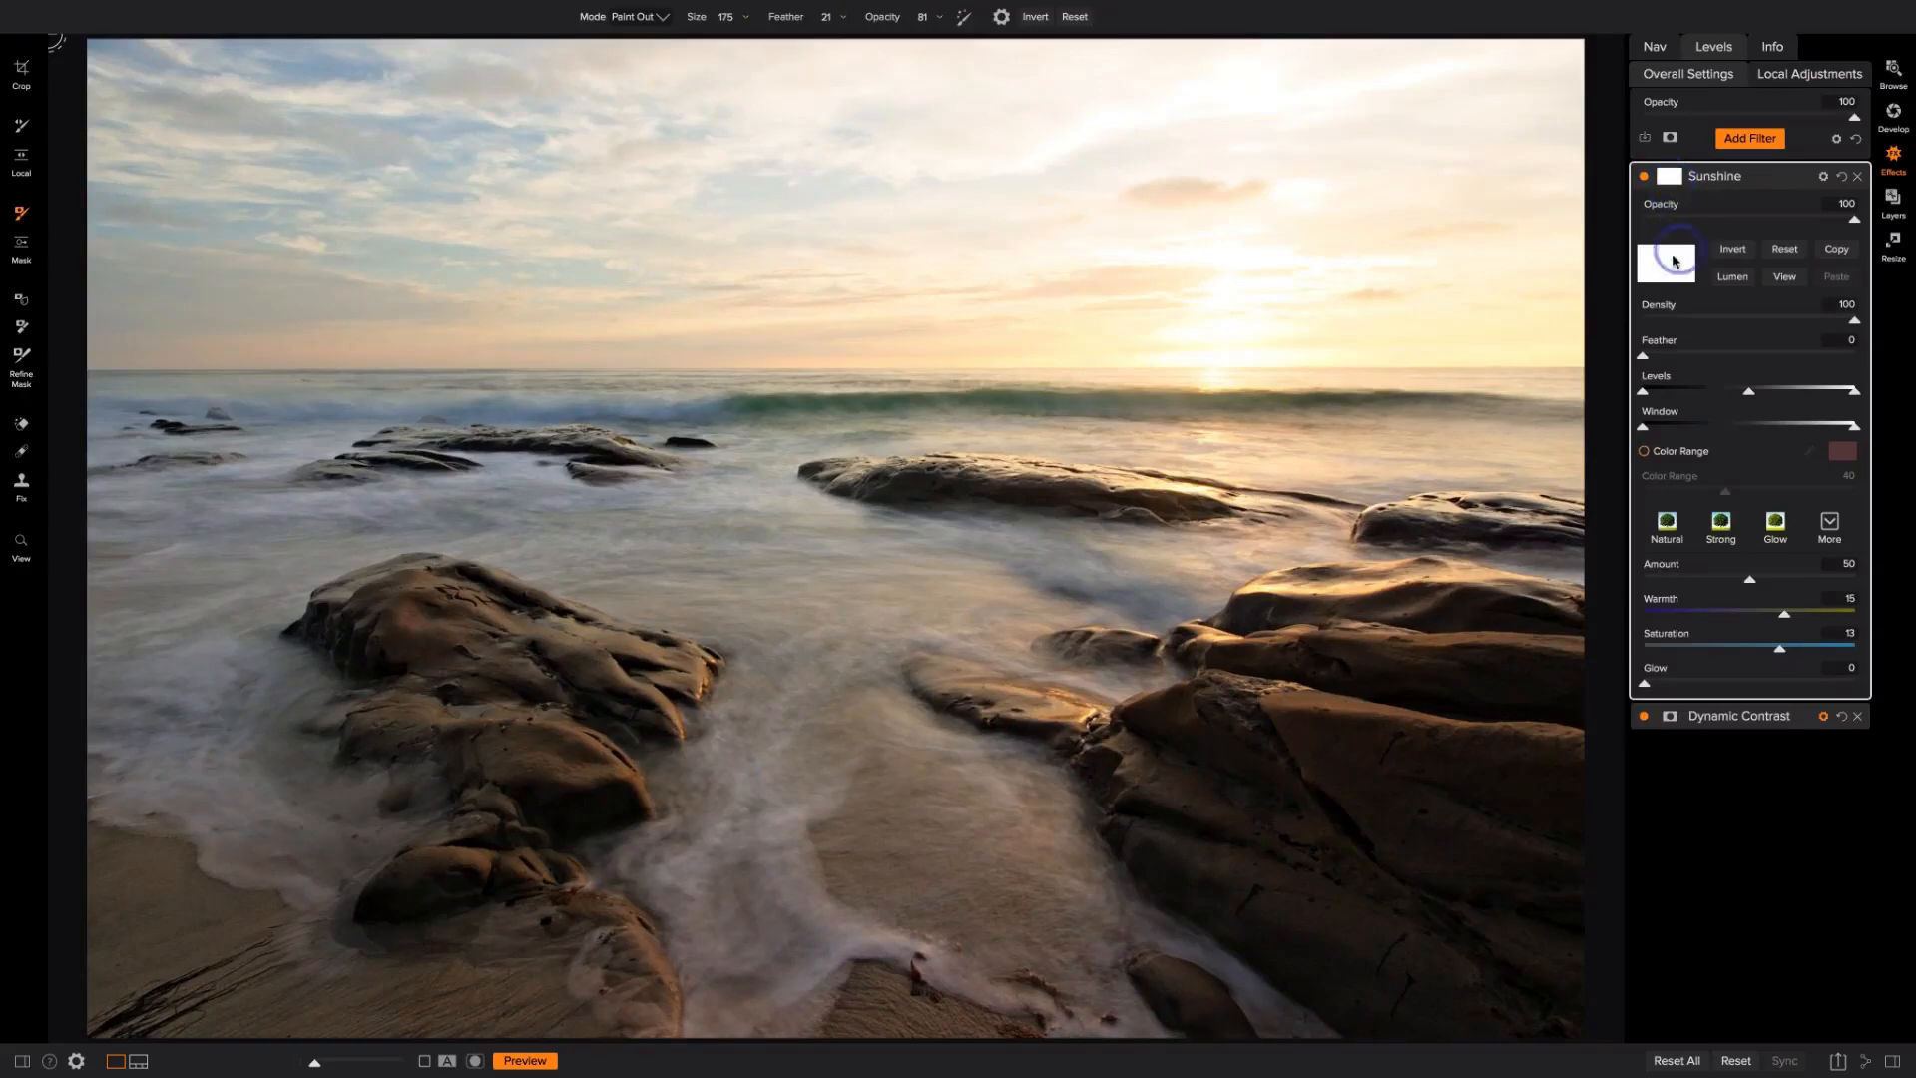
click(1725, 282)
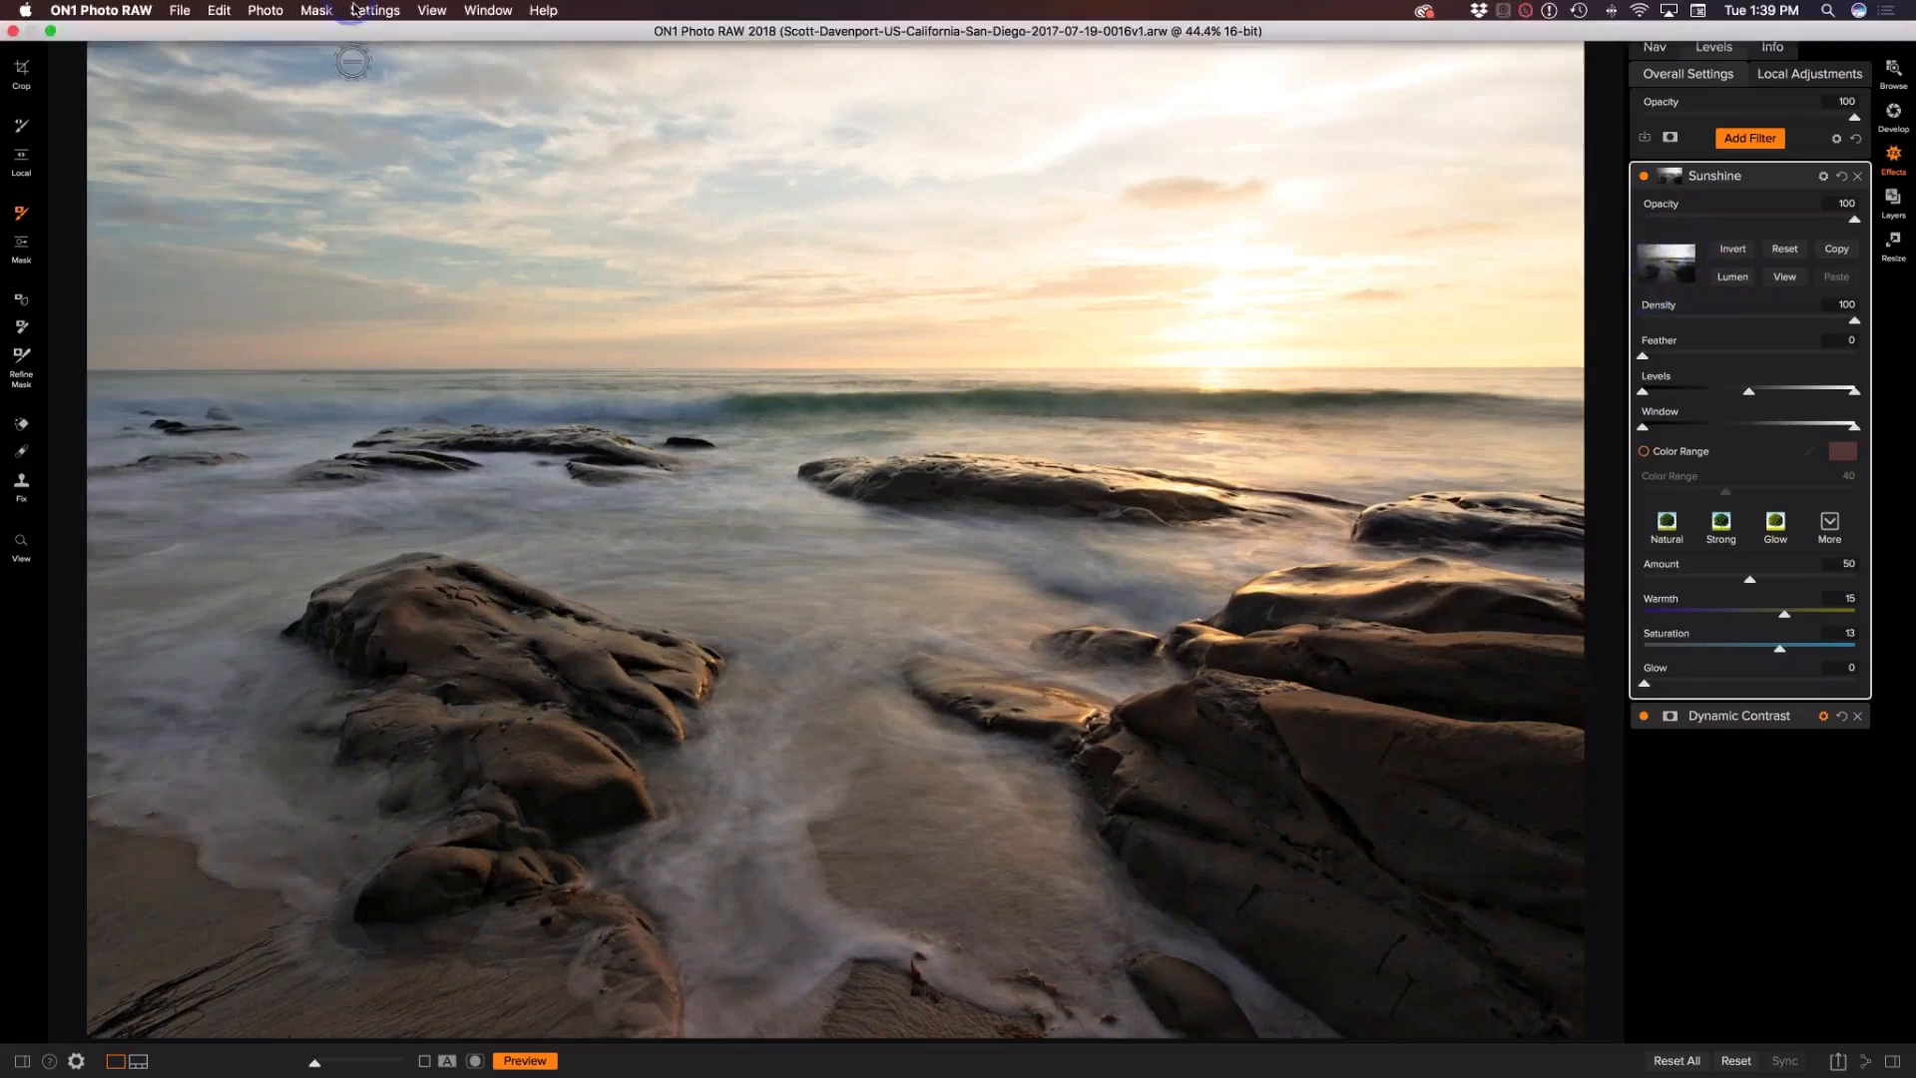
click(324, 12)
mouse_move(439, 174)
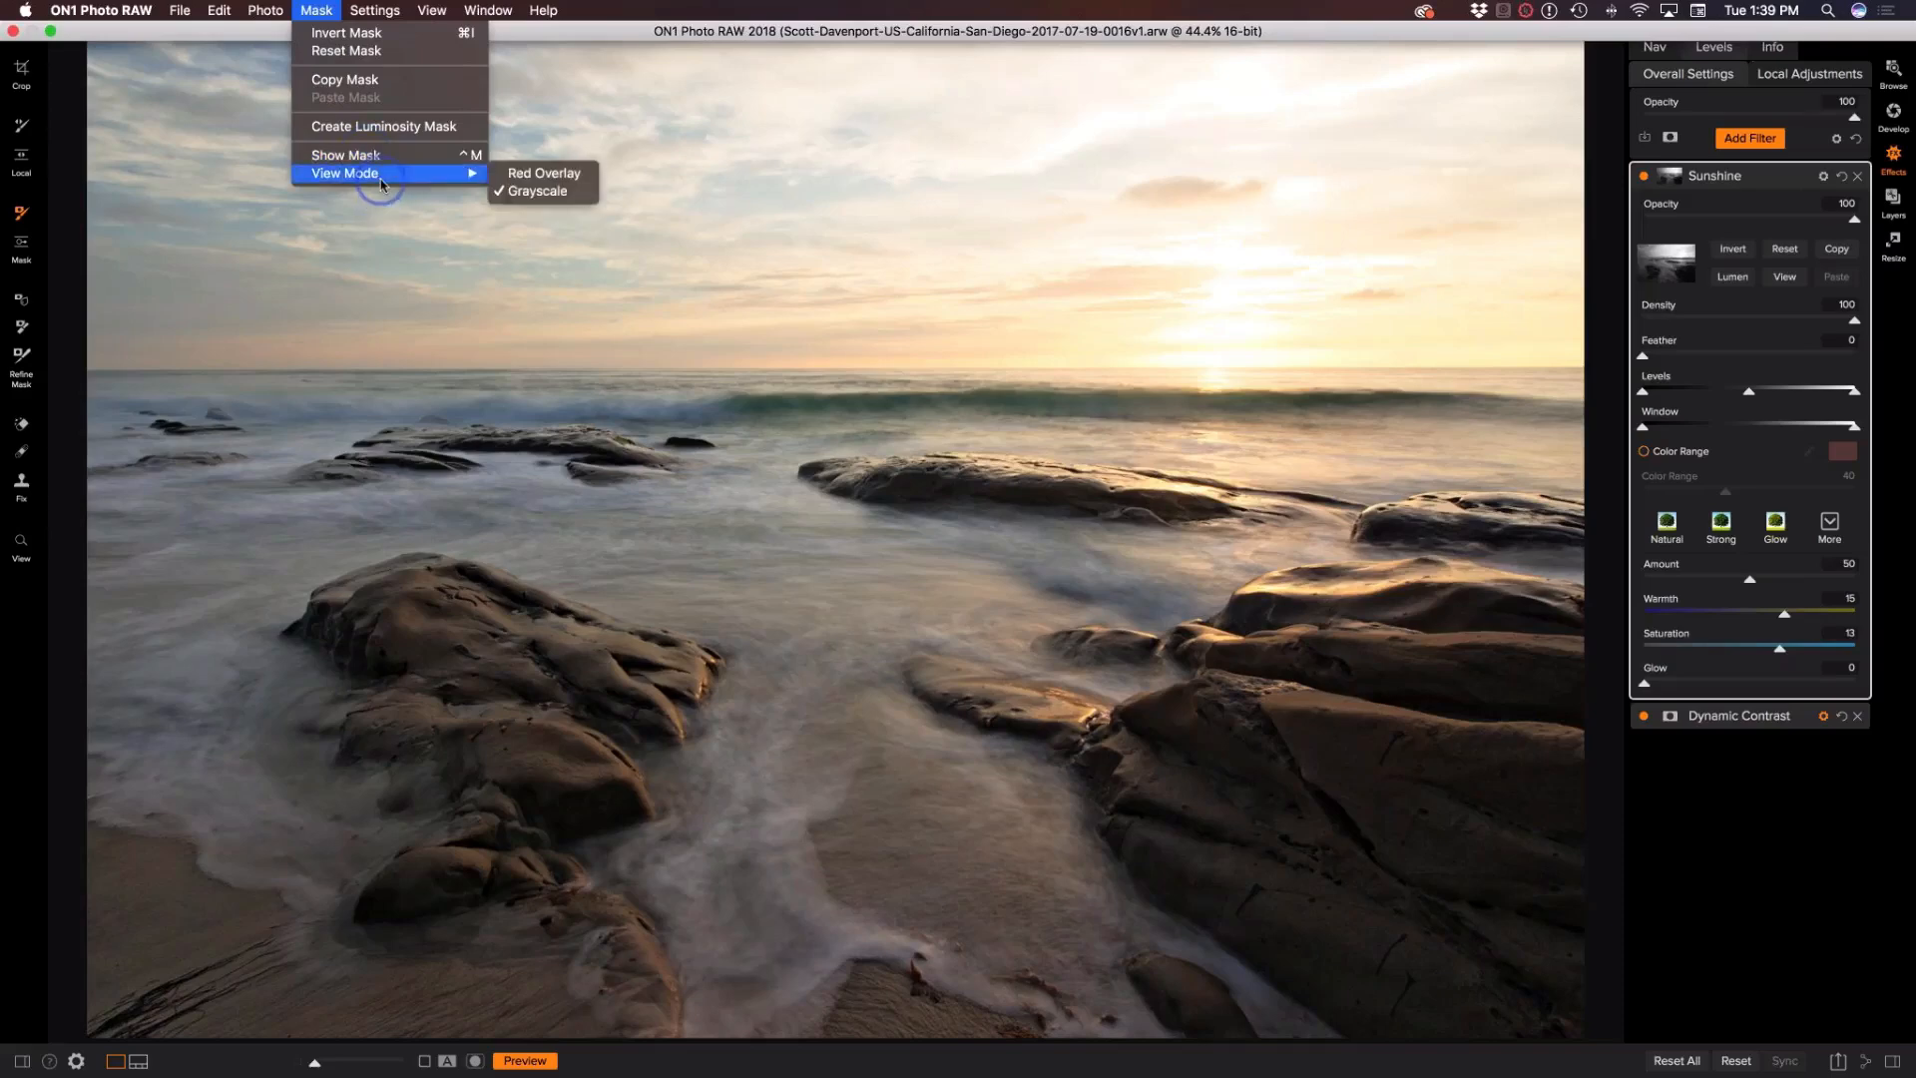
click(410, 158)
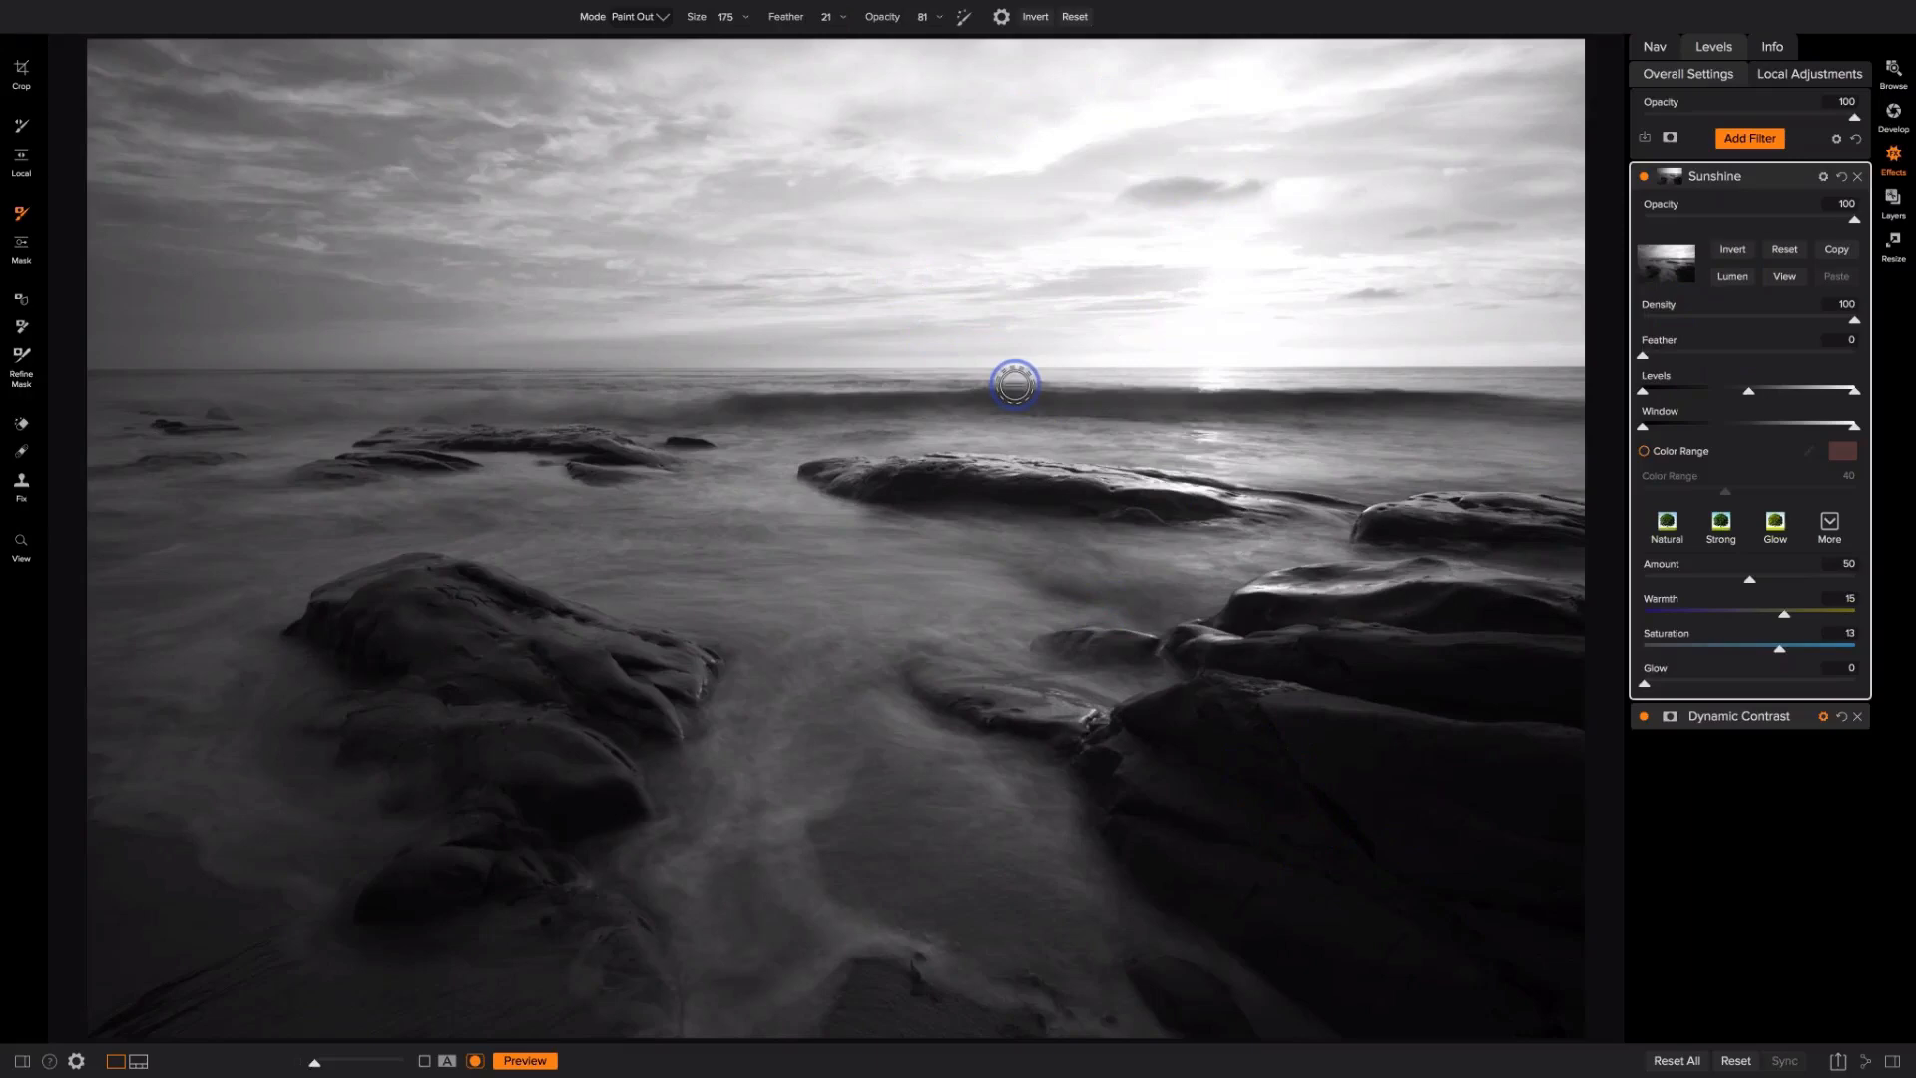
click(475, 1061)
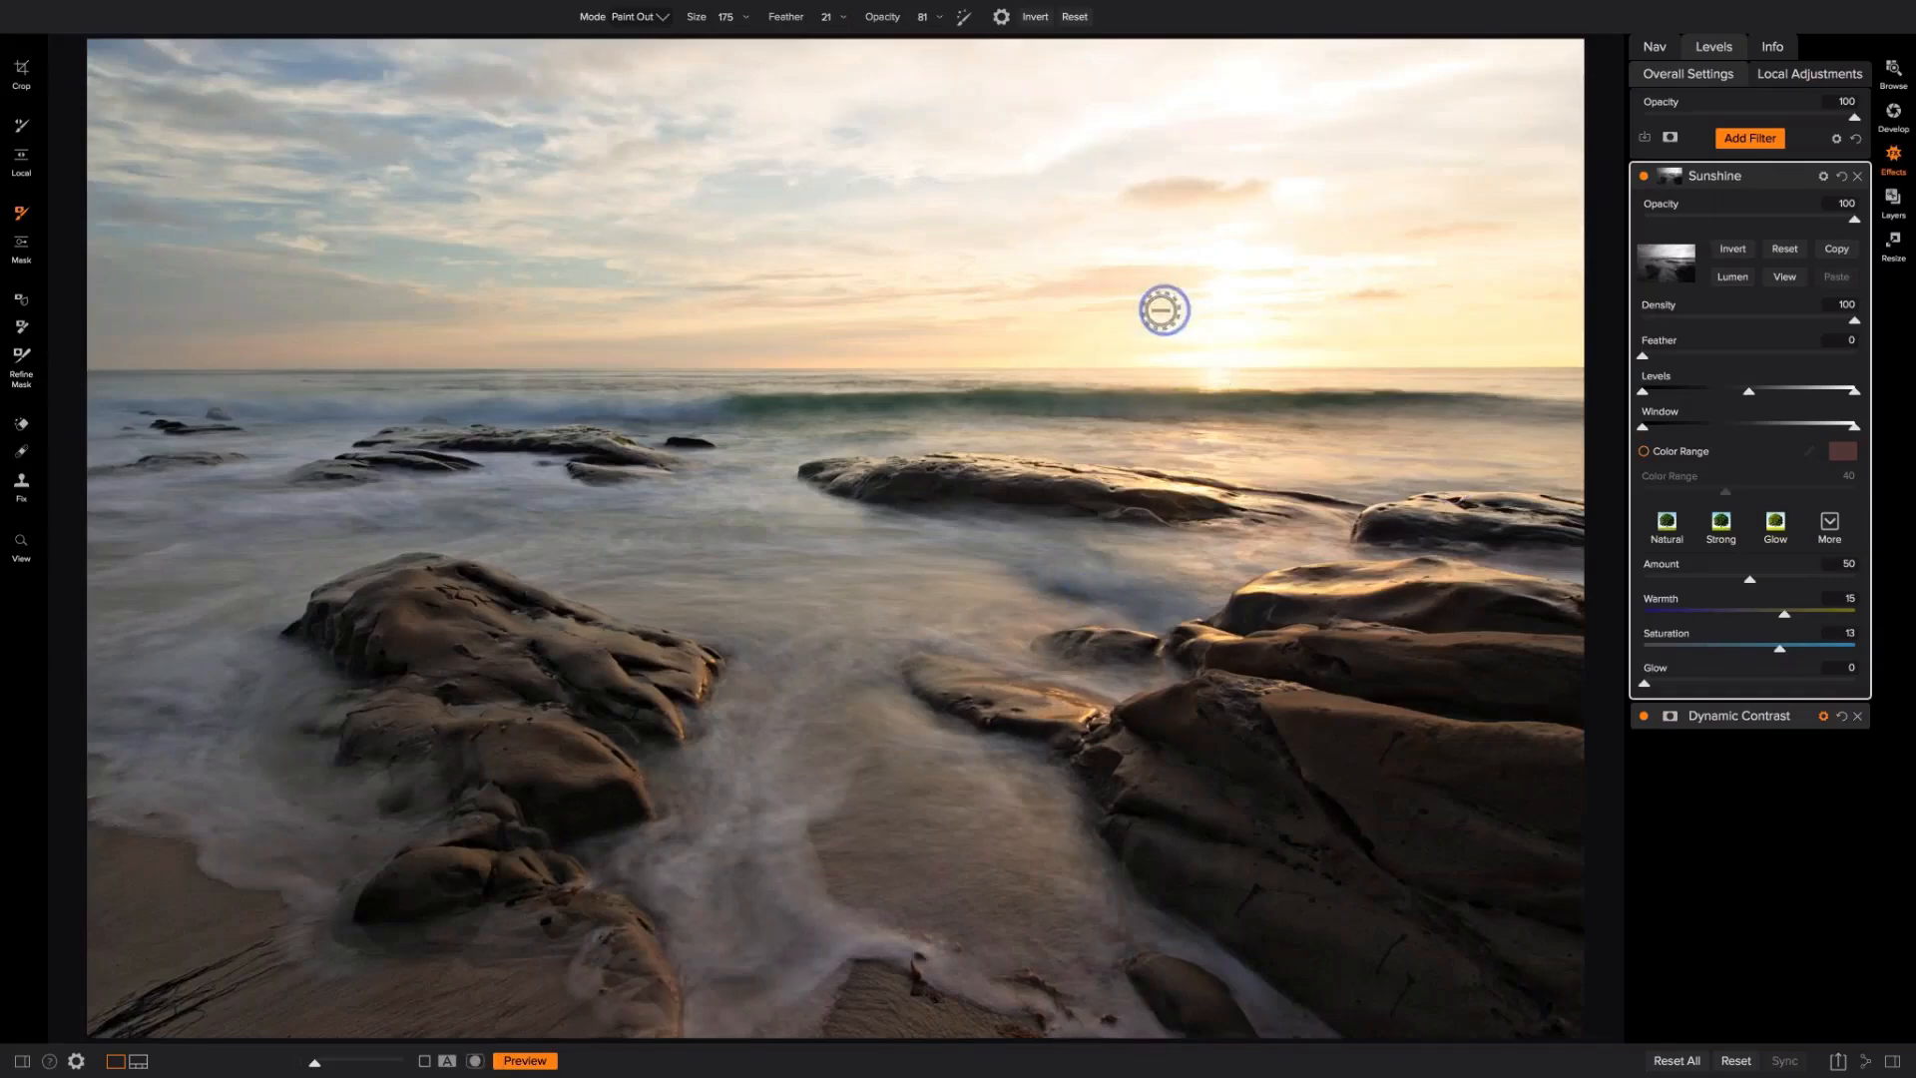
Step: Invert the Sunshine filter's luminosity mask, inspect it, and compare the photo with the filter off and on
click(1736, 252)
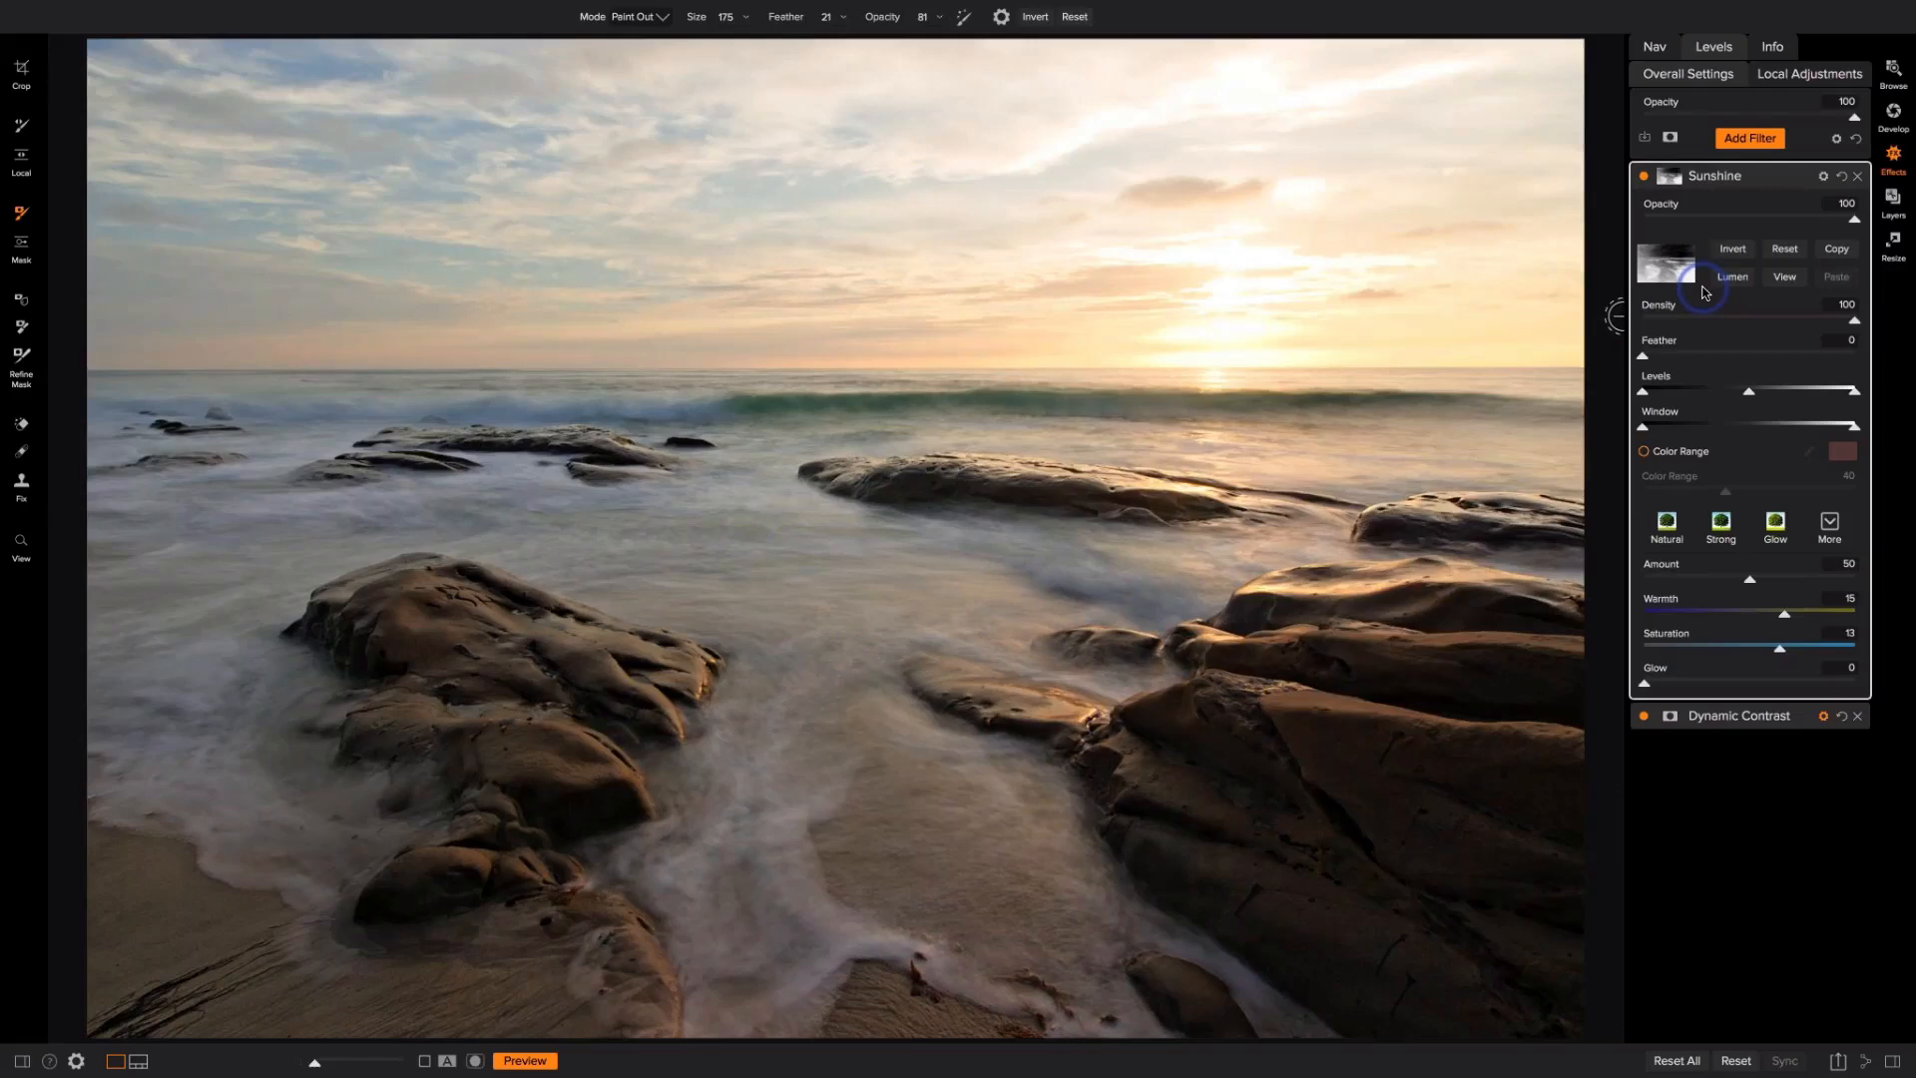
click(476, 1062)
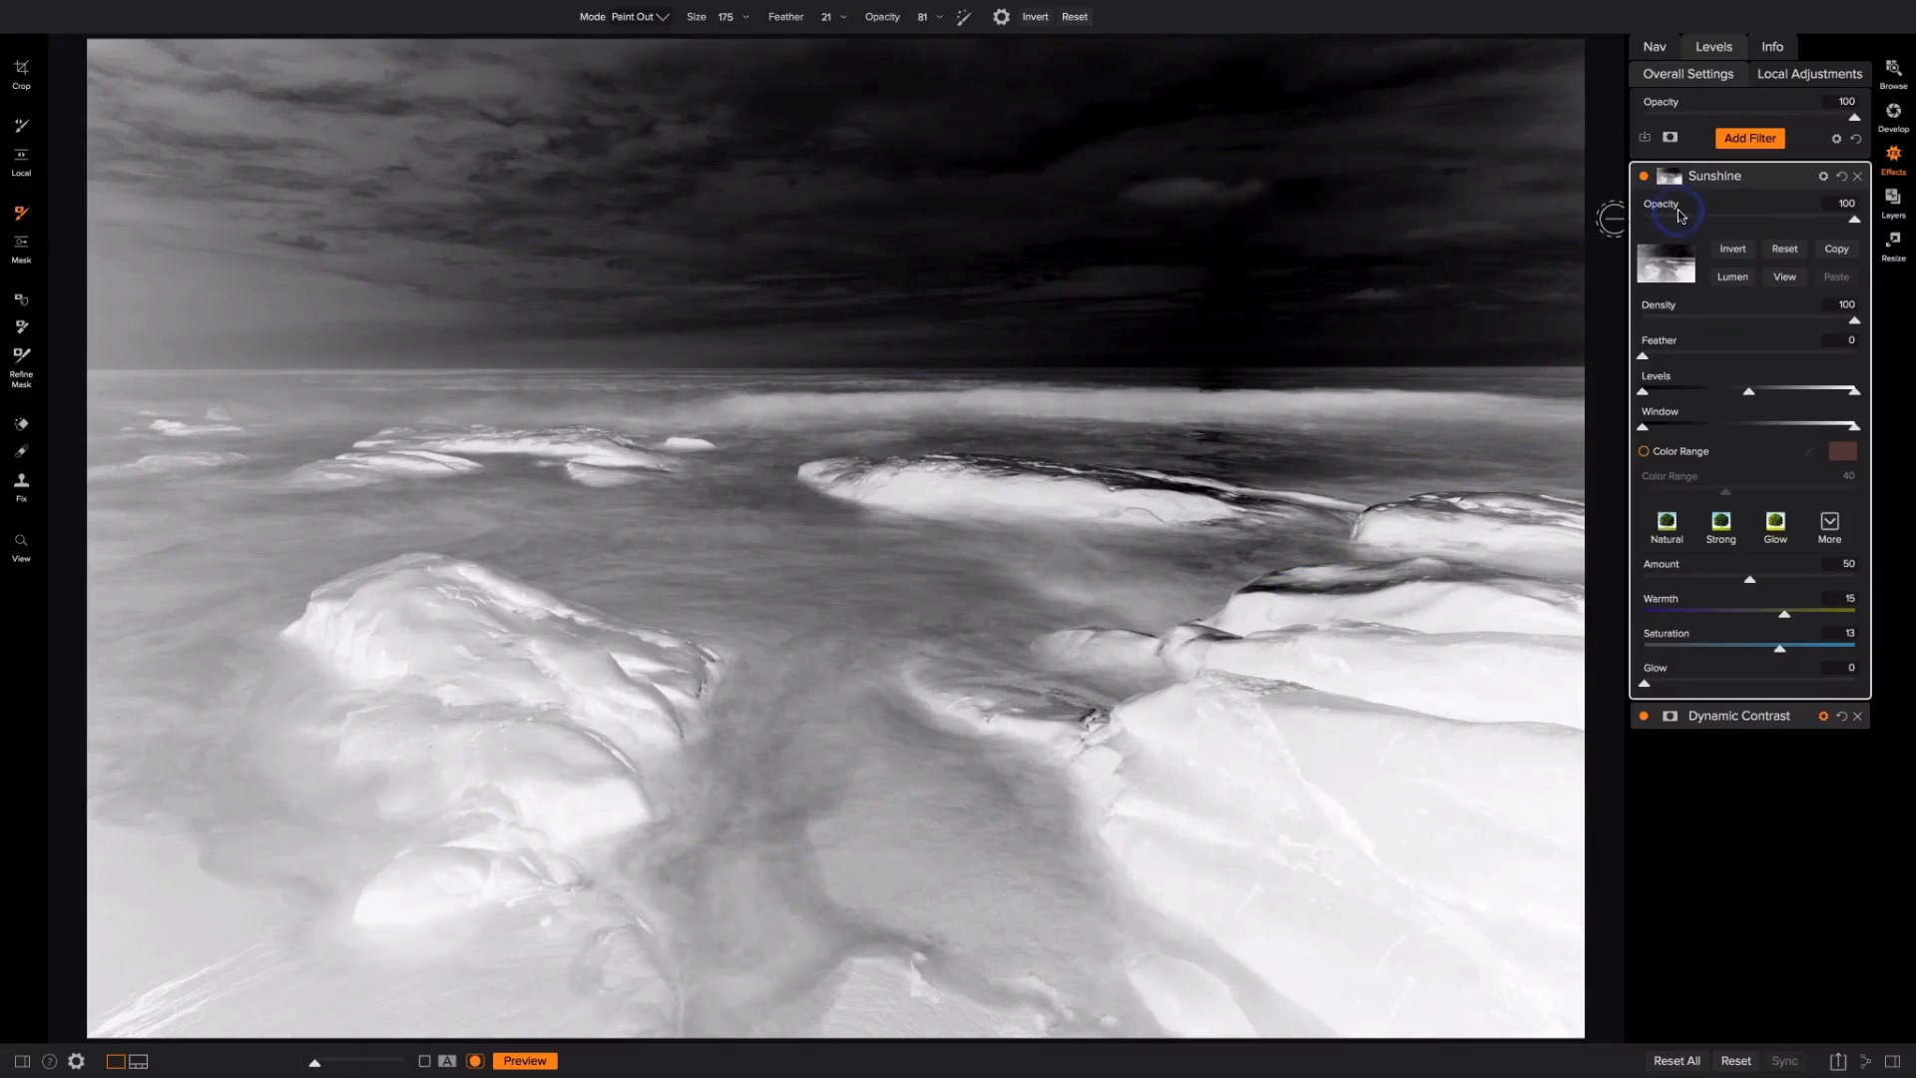
key(o)
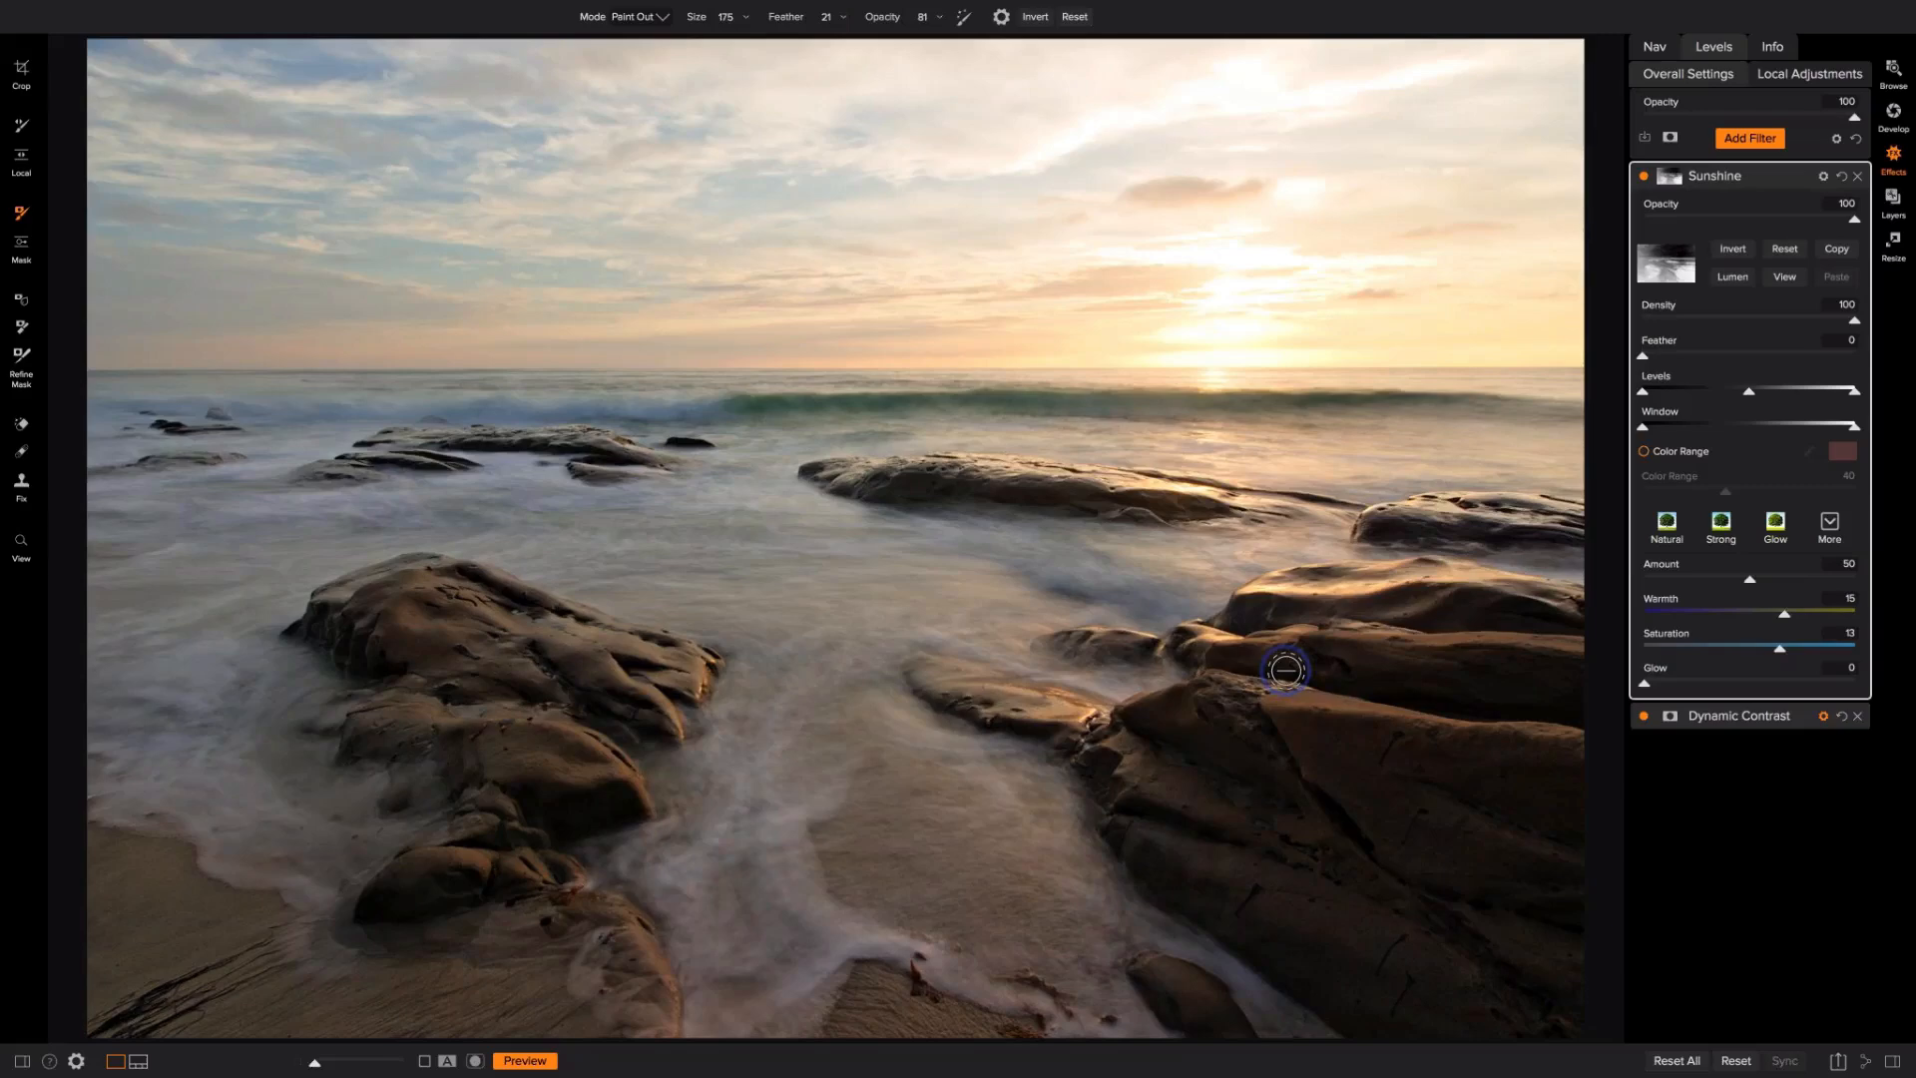
click(1644, 176)
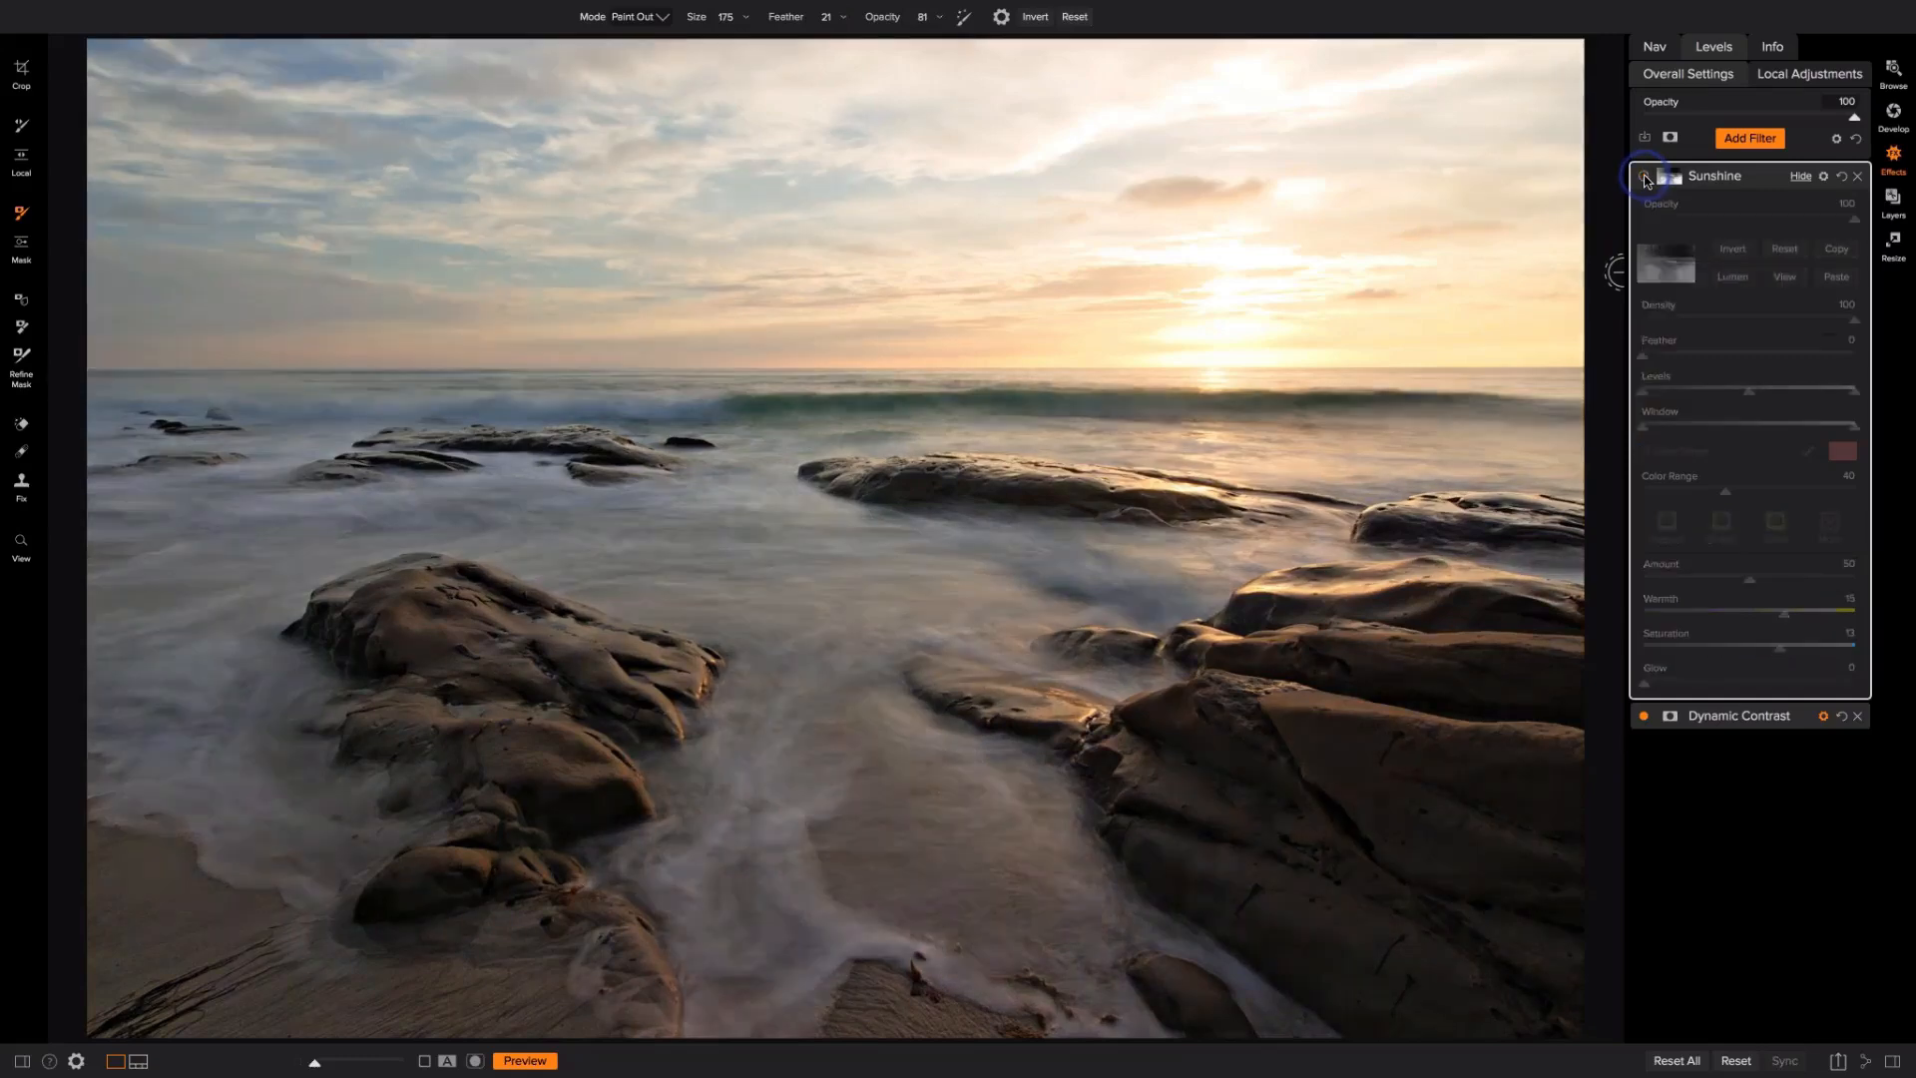
click(1644, 176)
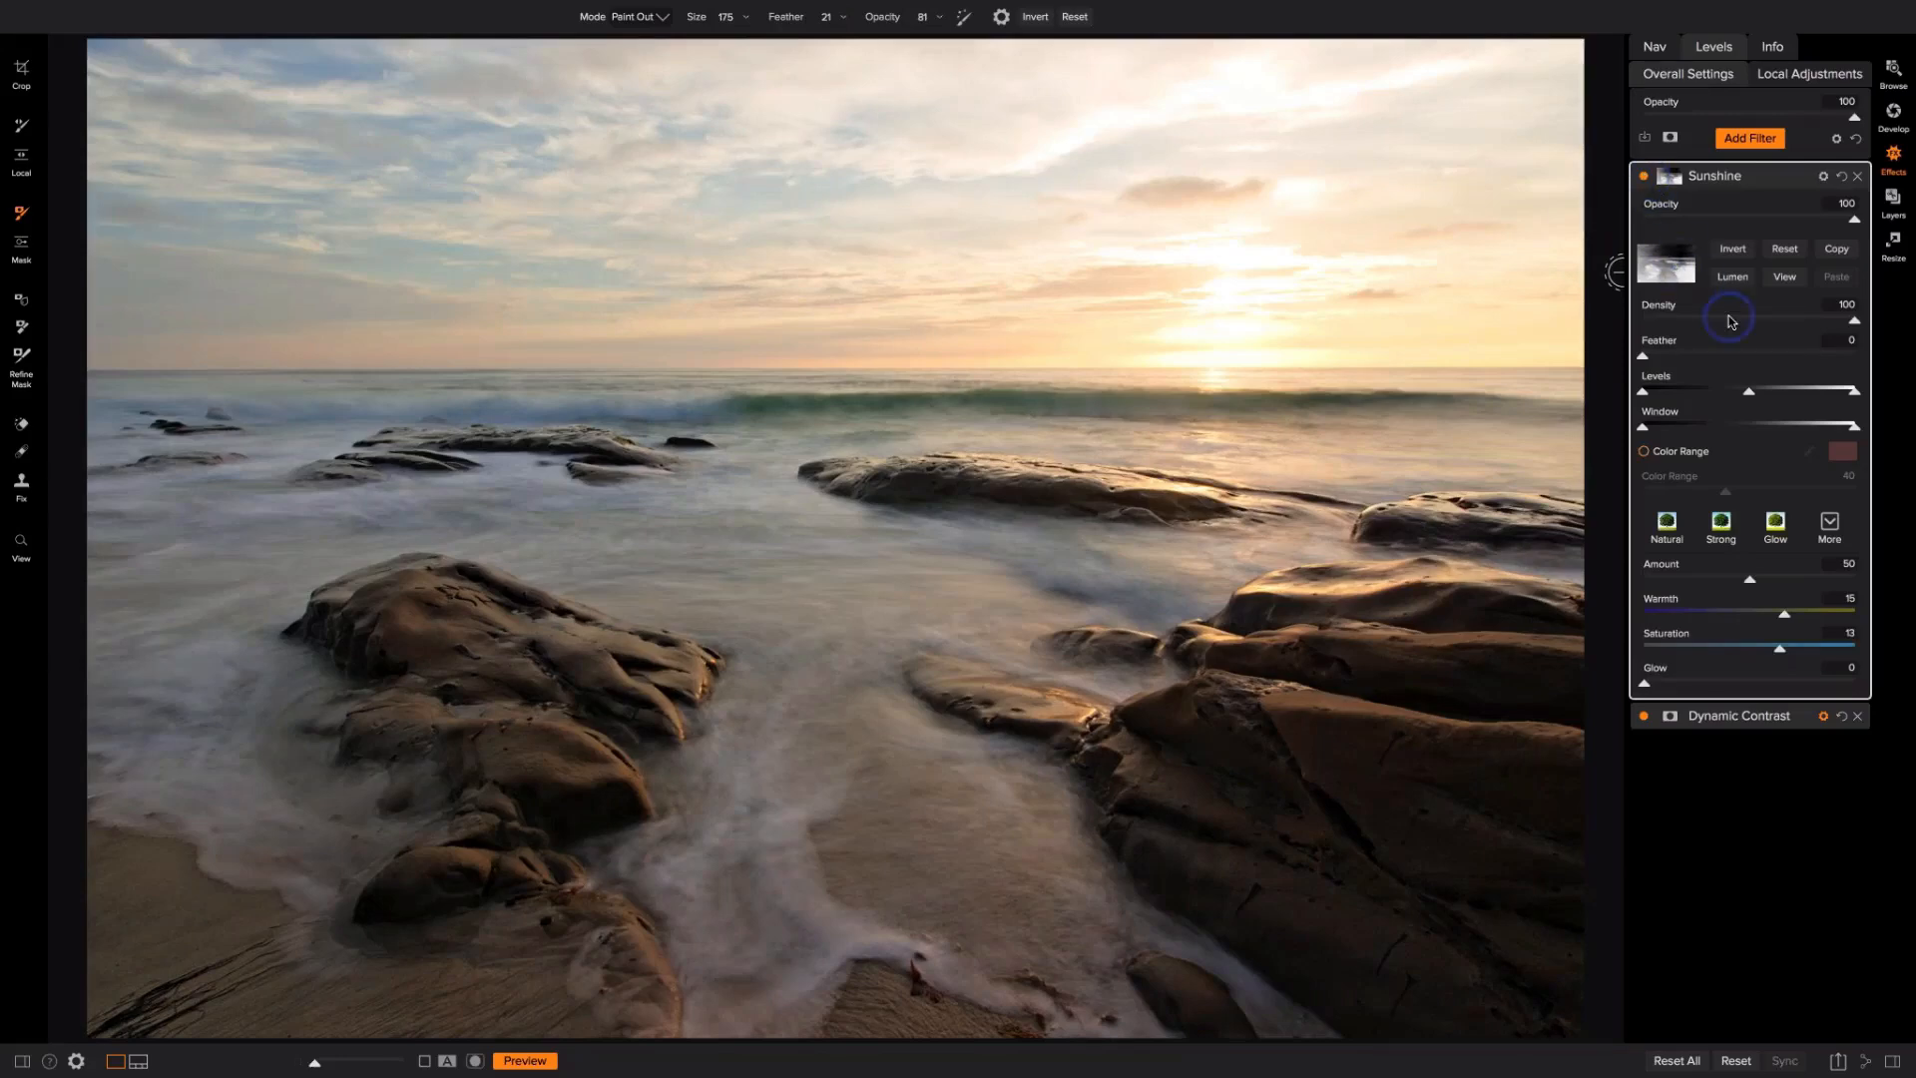
Step: Reset the Sunshine filter's mask and compare the unmasked effect off and on
click(1784, 251)
click(1644, 176)
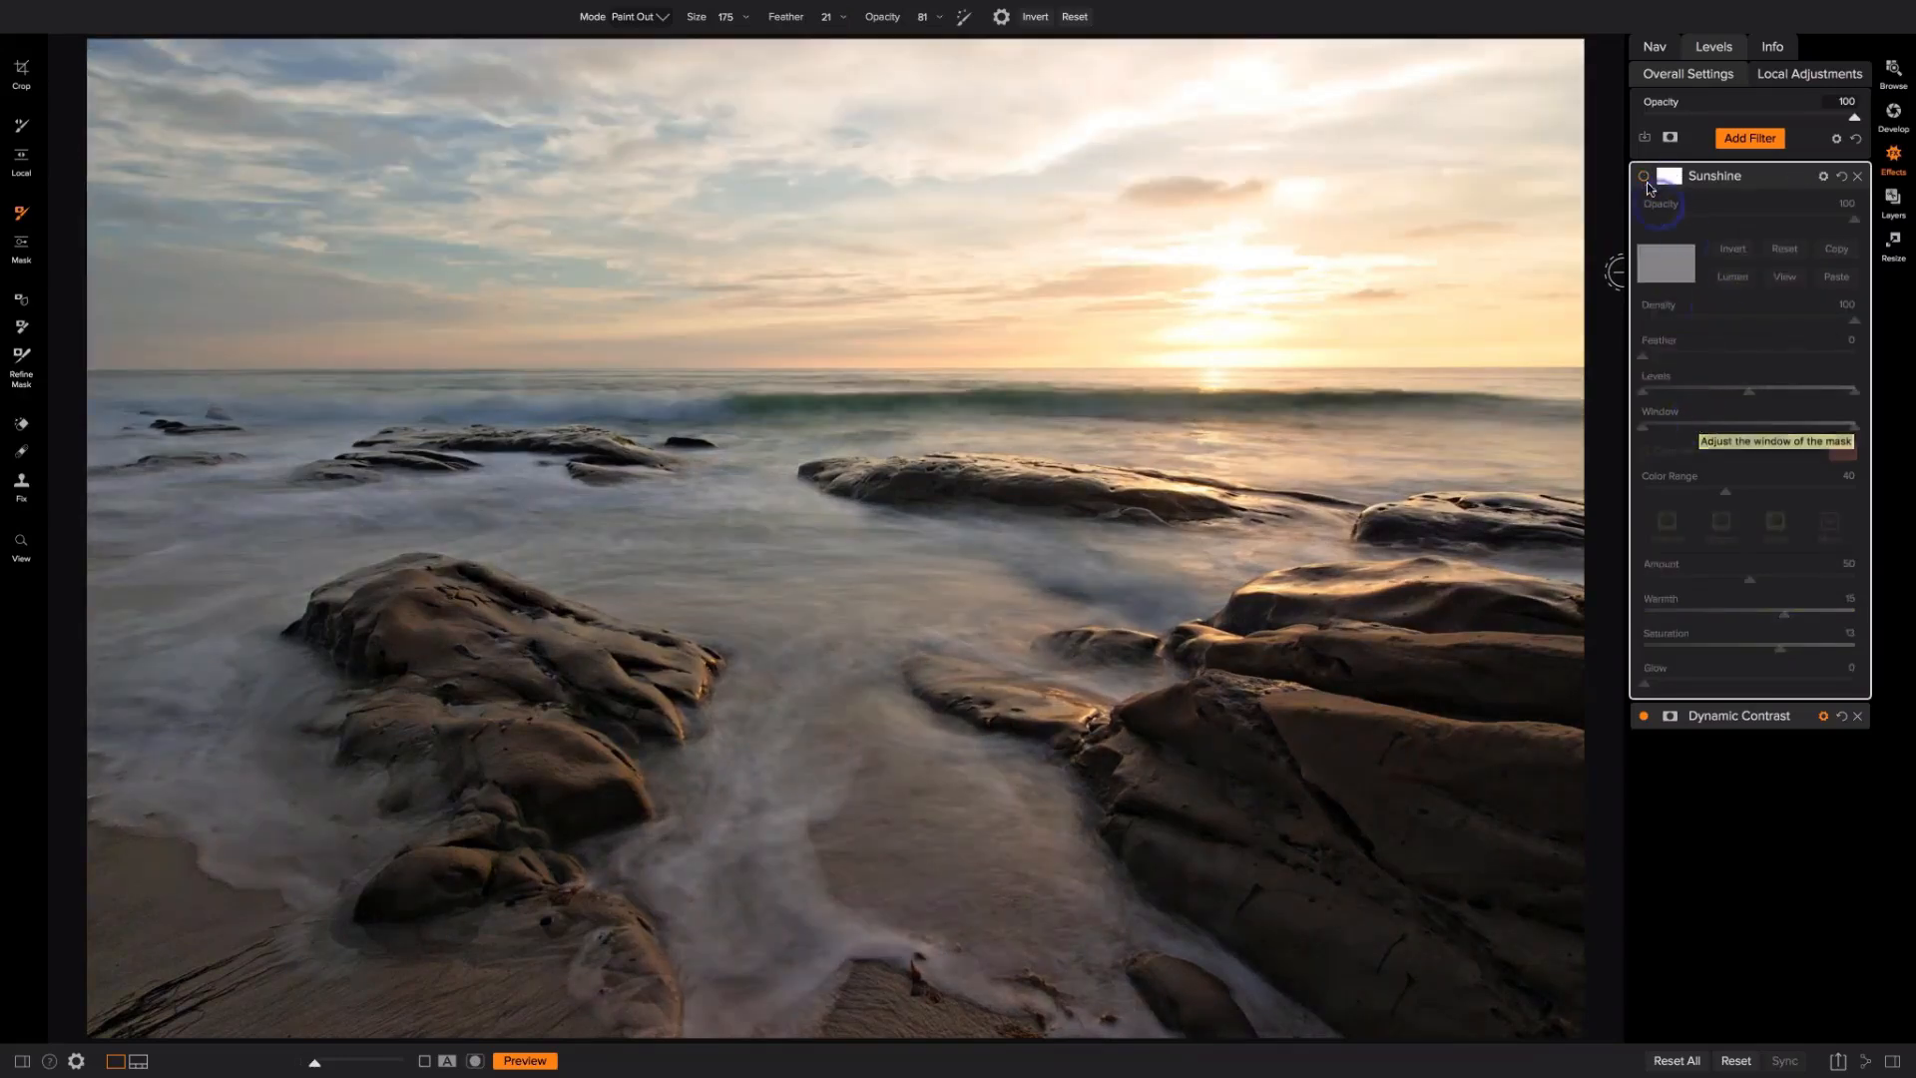
click(1643, 177)
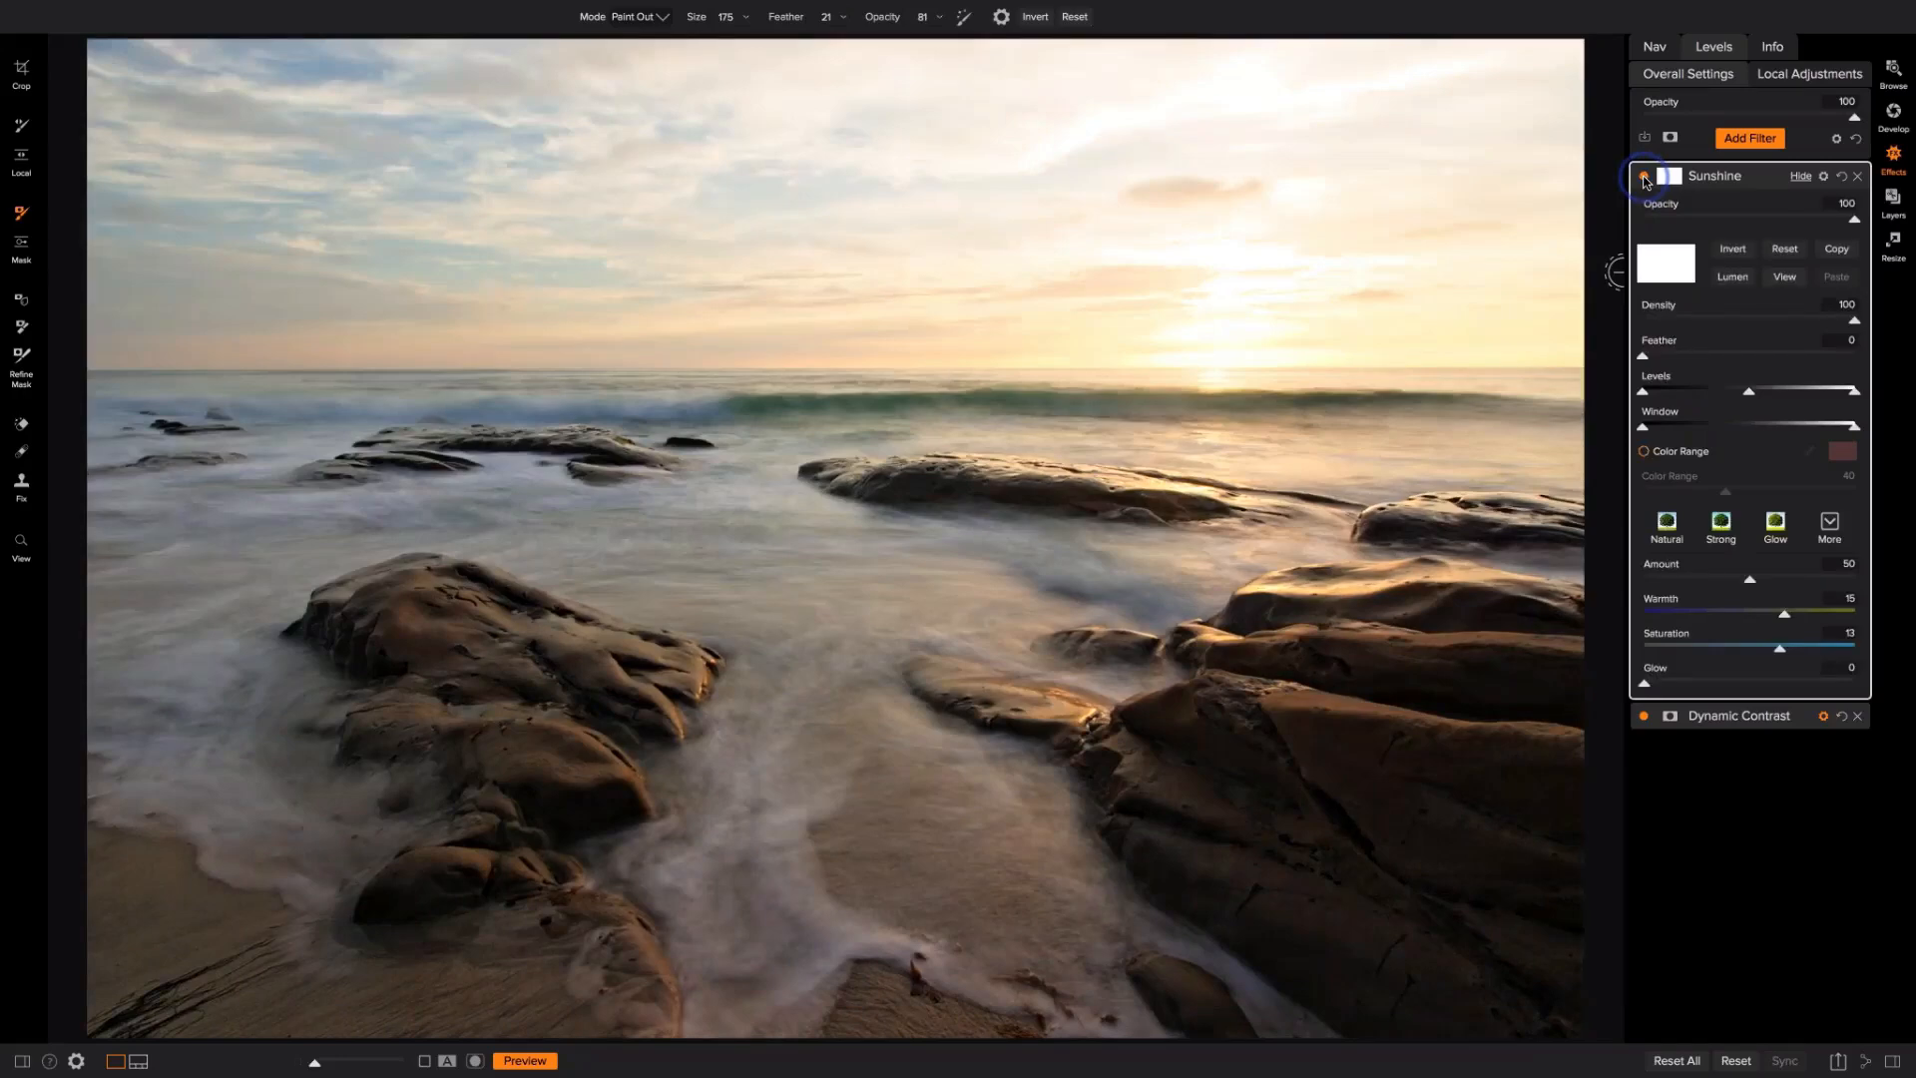
Step: Rebuild the Sunshine filter's luminosity mask, invert it, and compare the photo with the filter off and on
click(1732, 279)
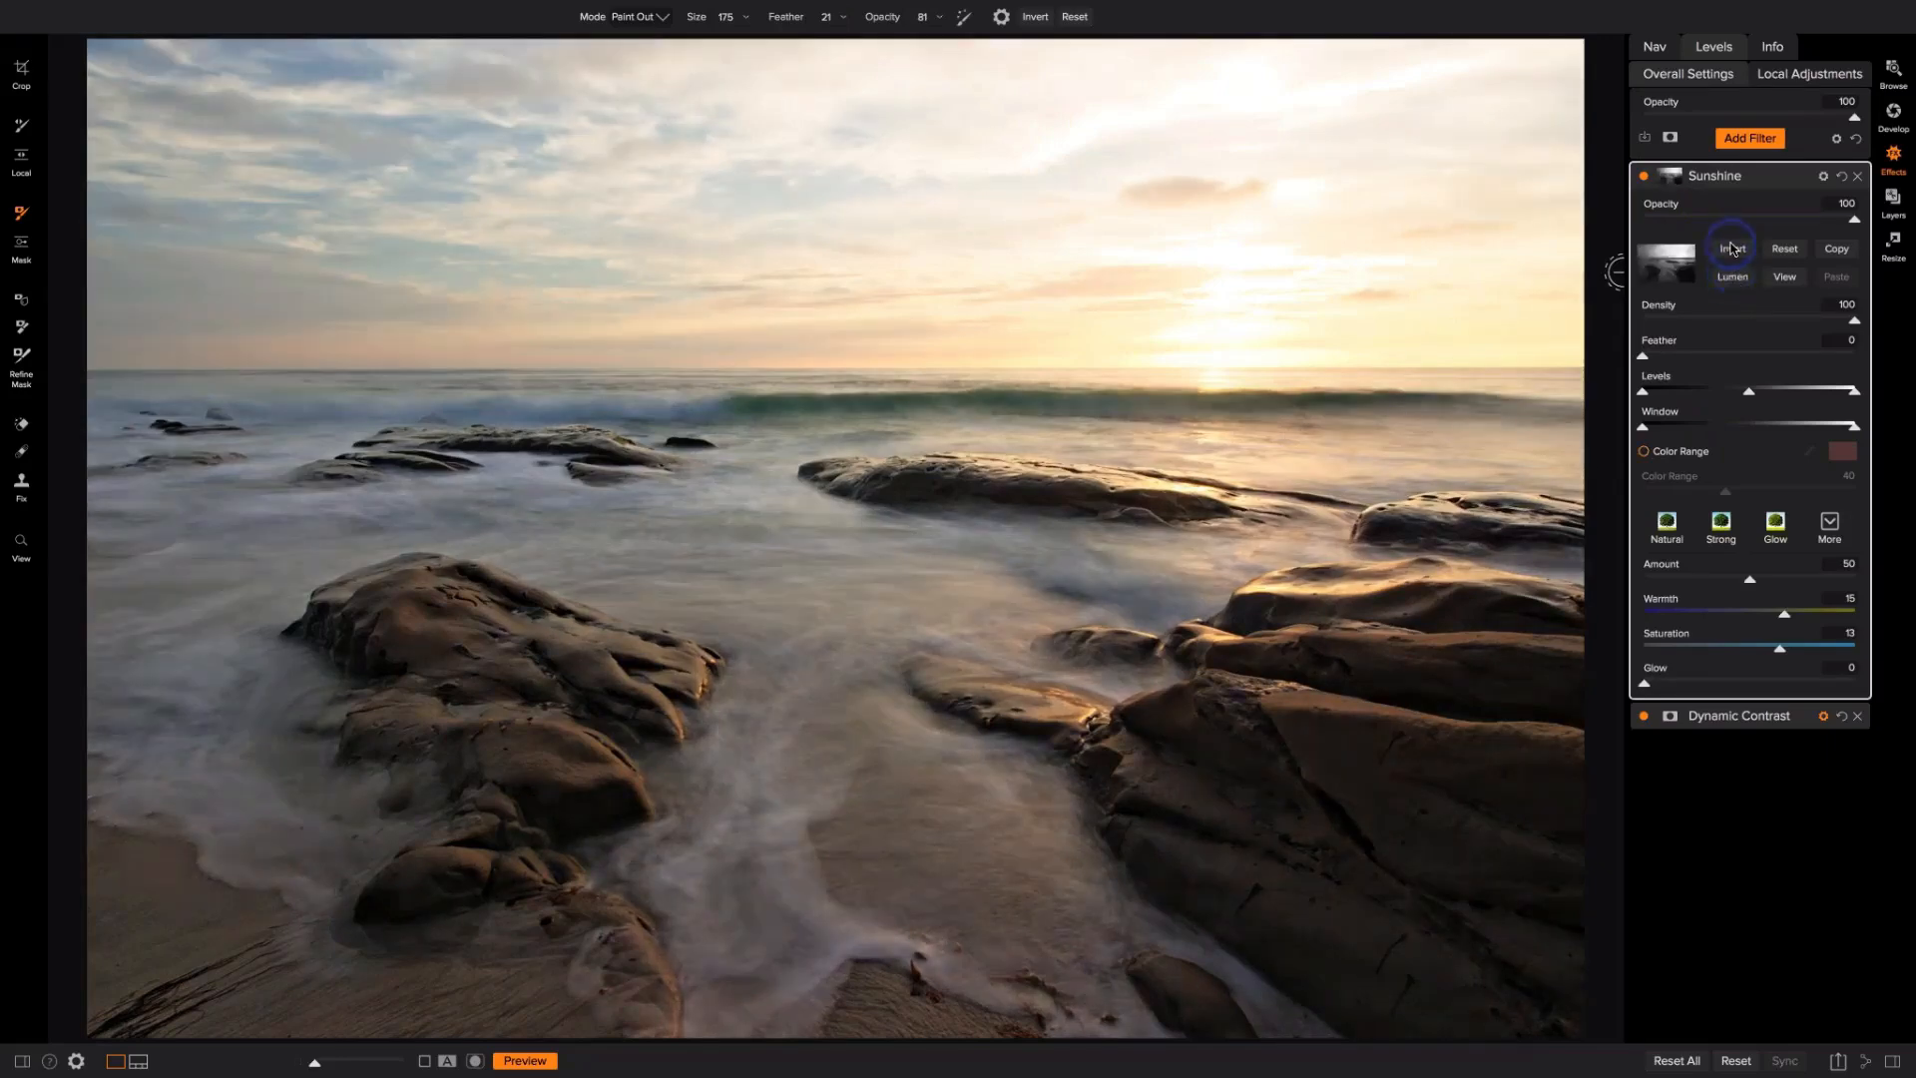
click(1732, 248)
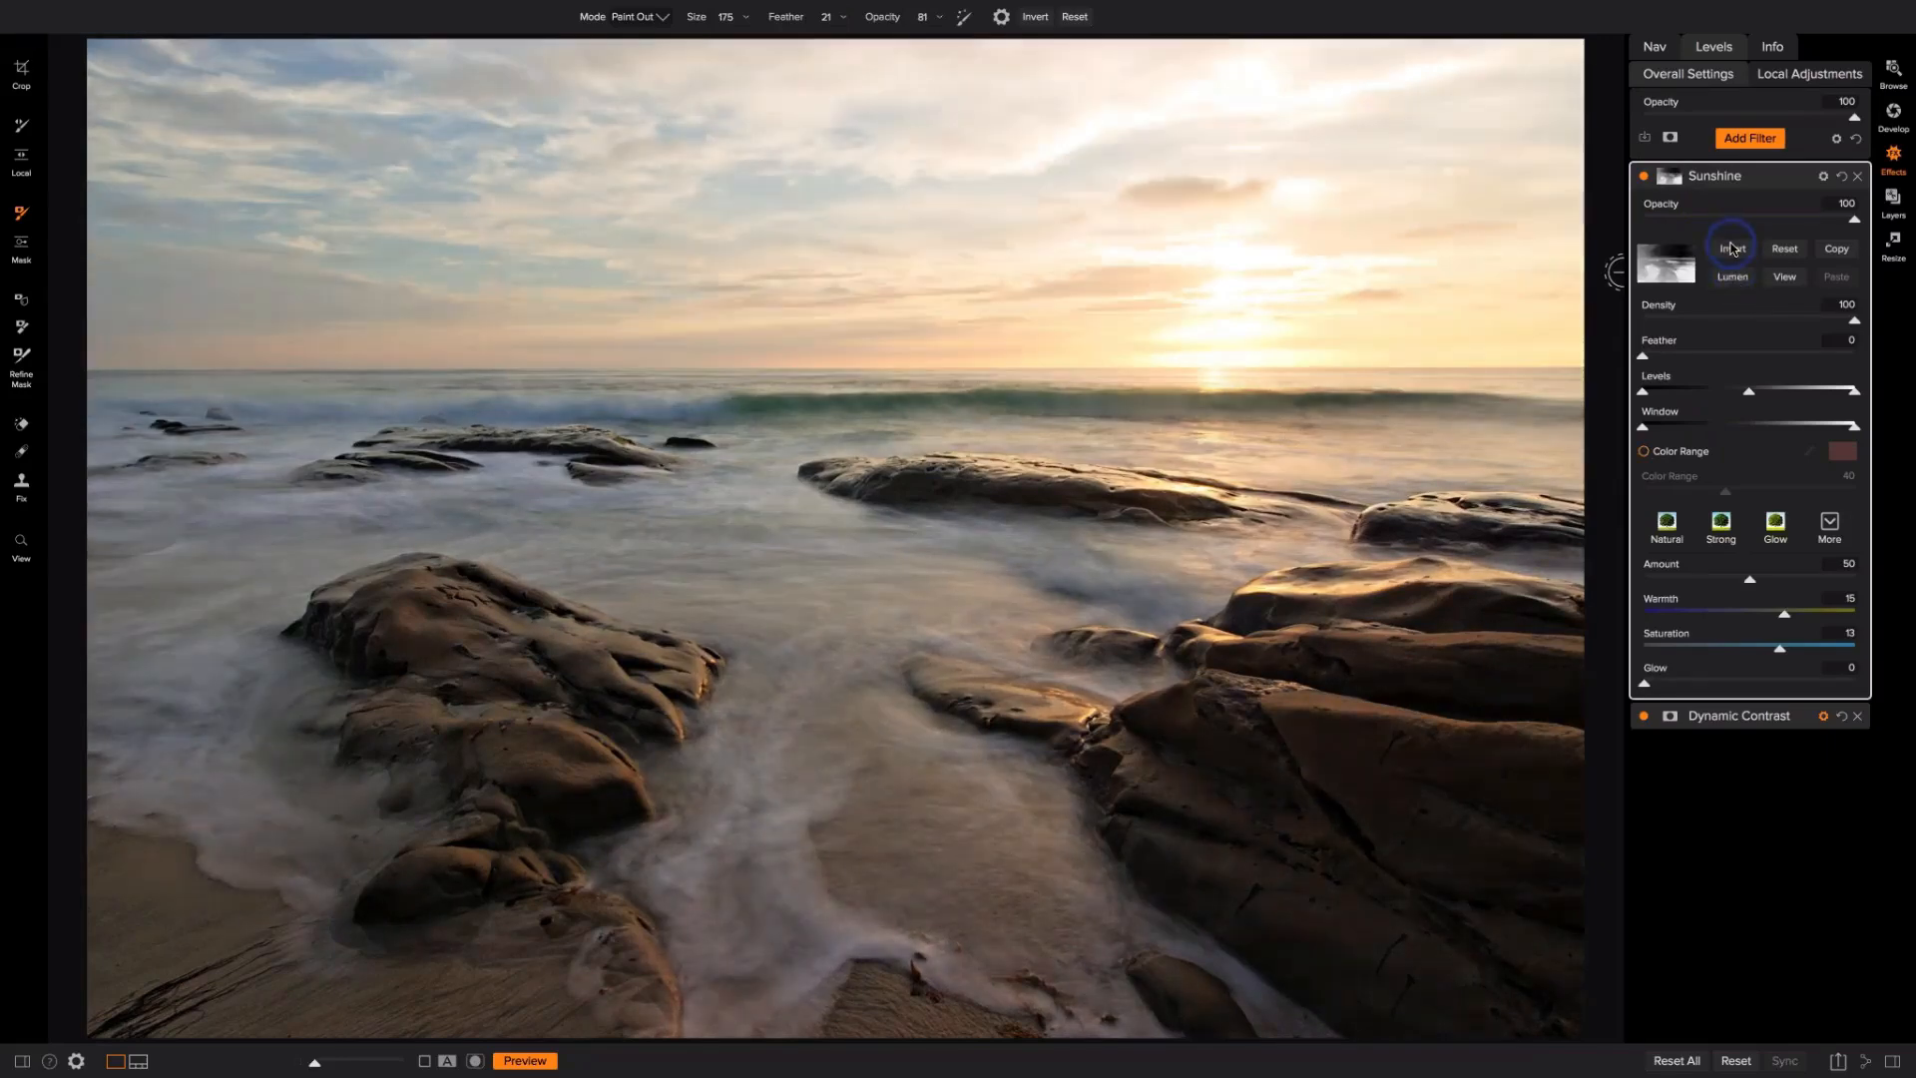
click(1643, 177)
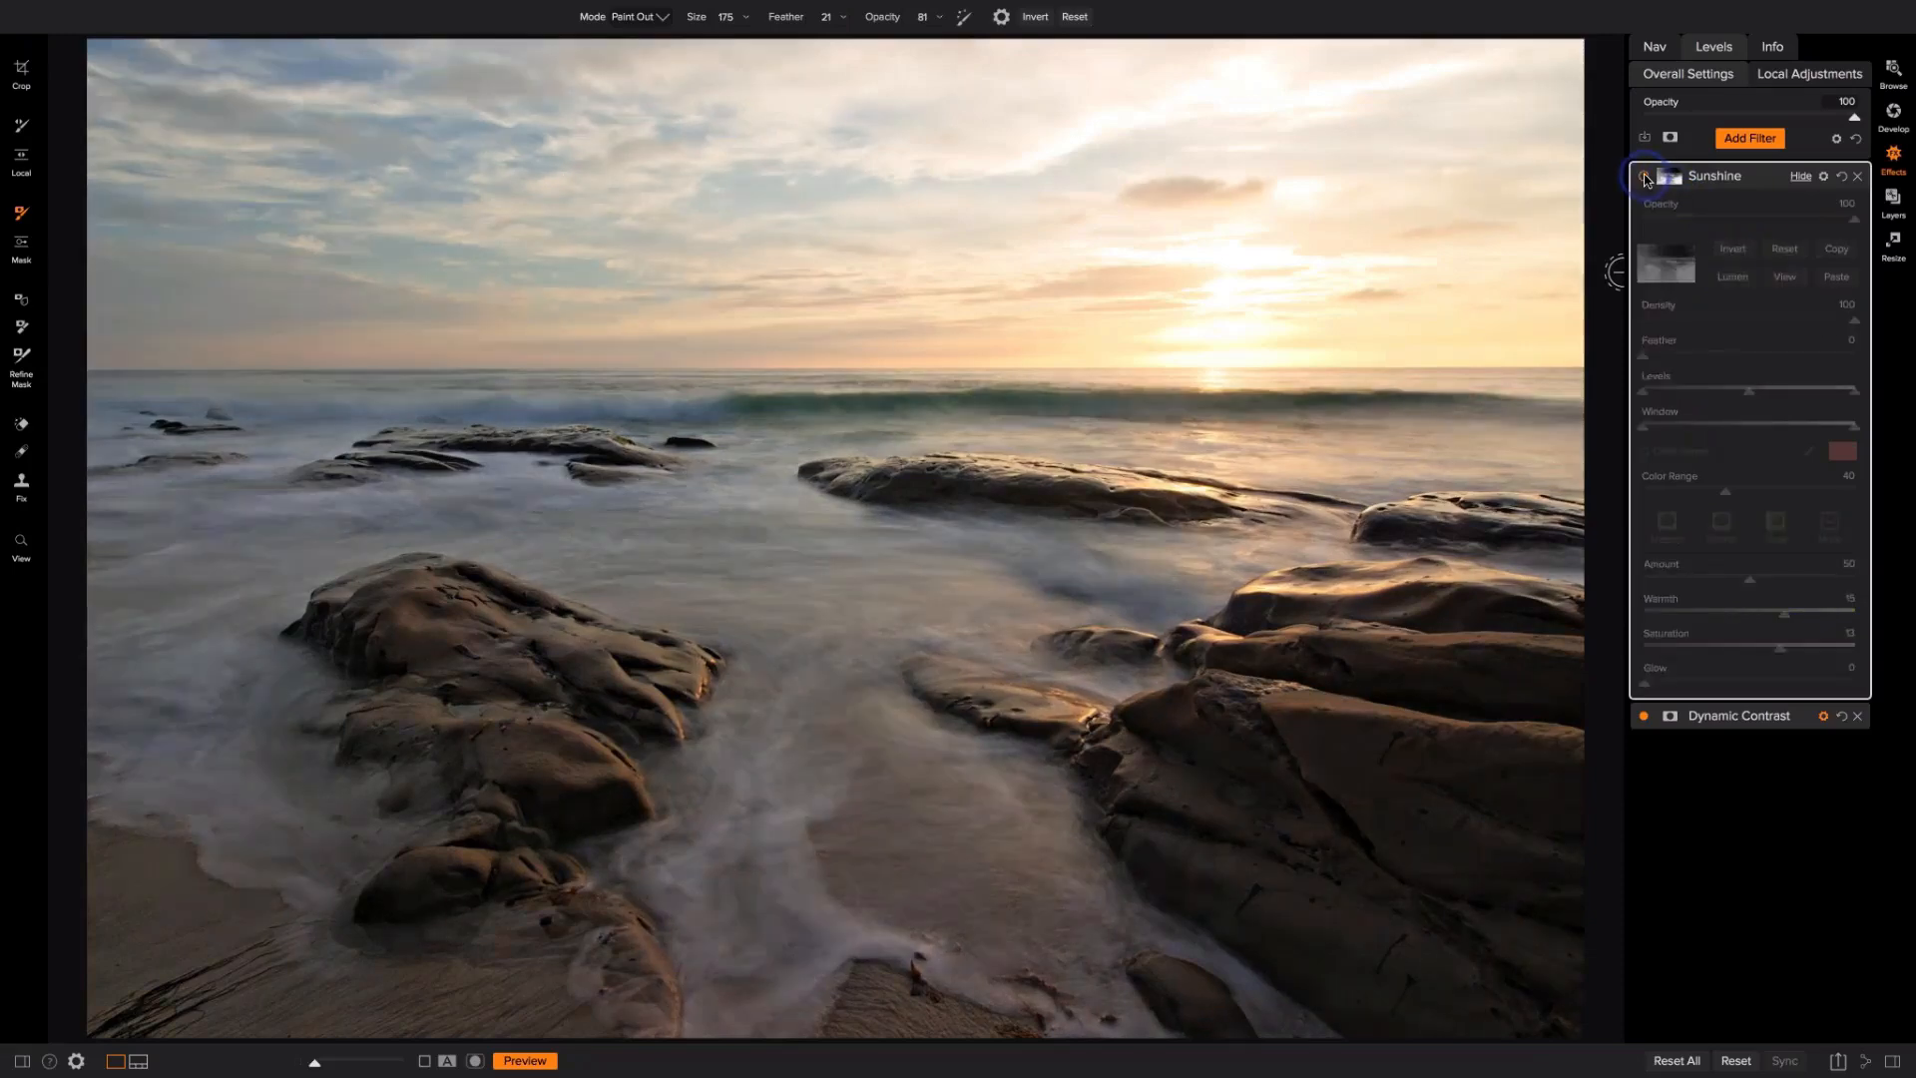
click(1643, 176)
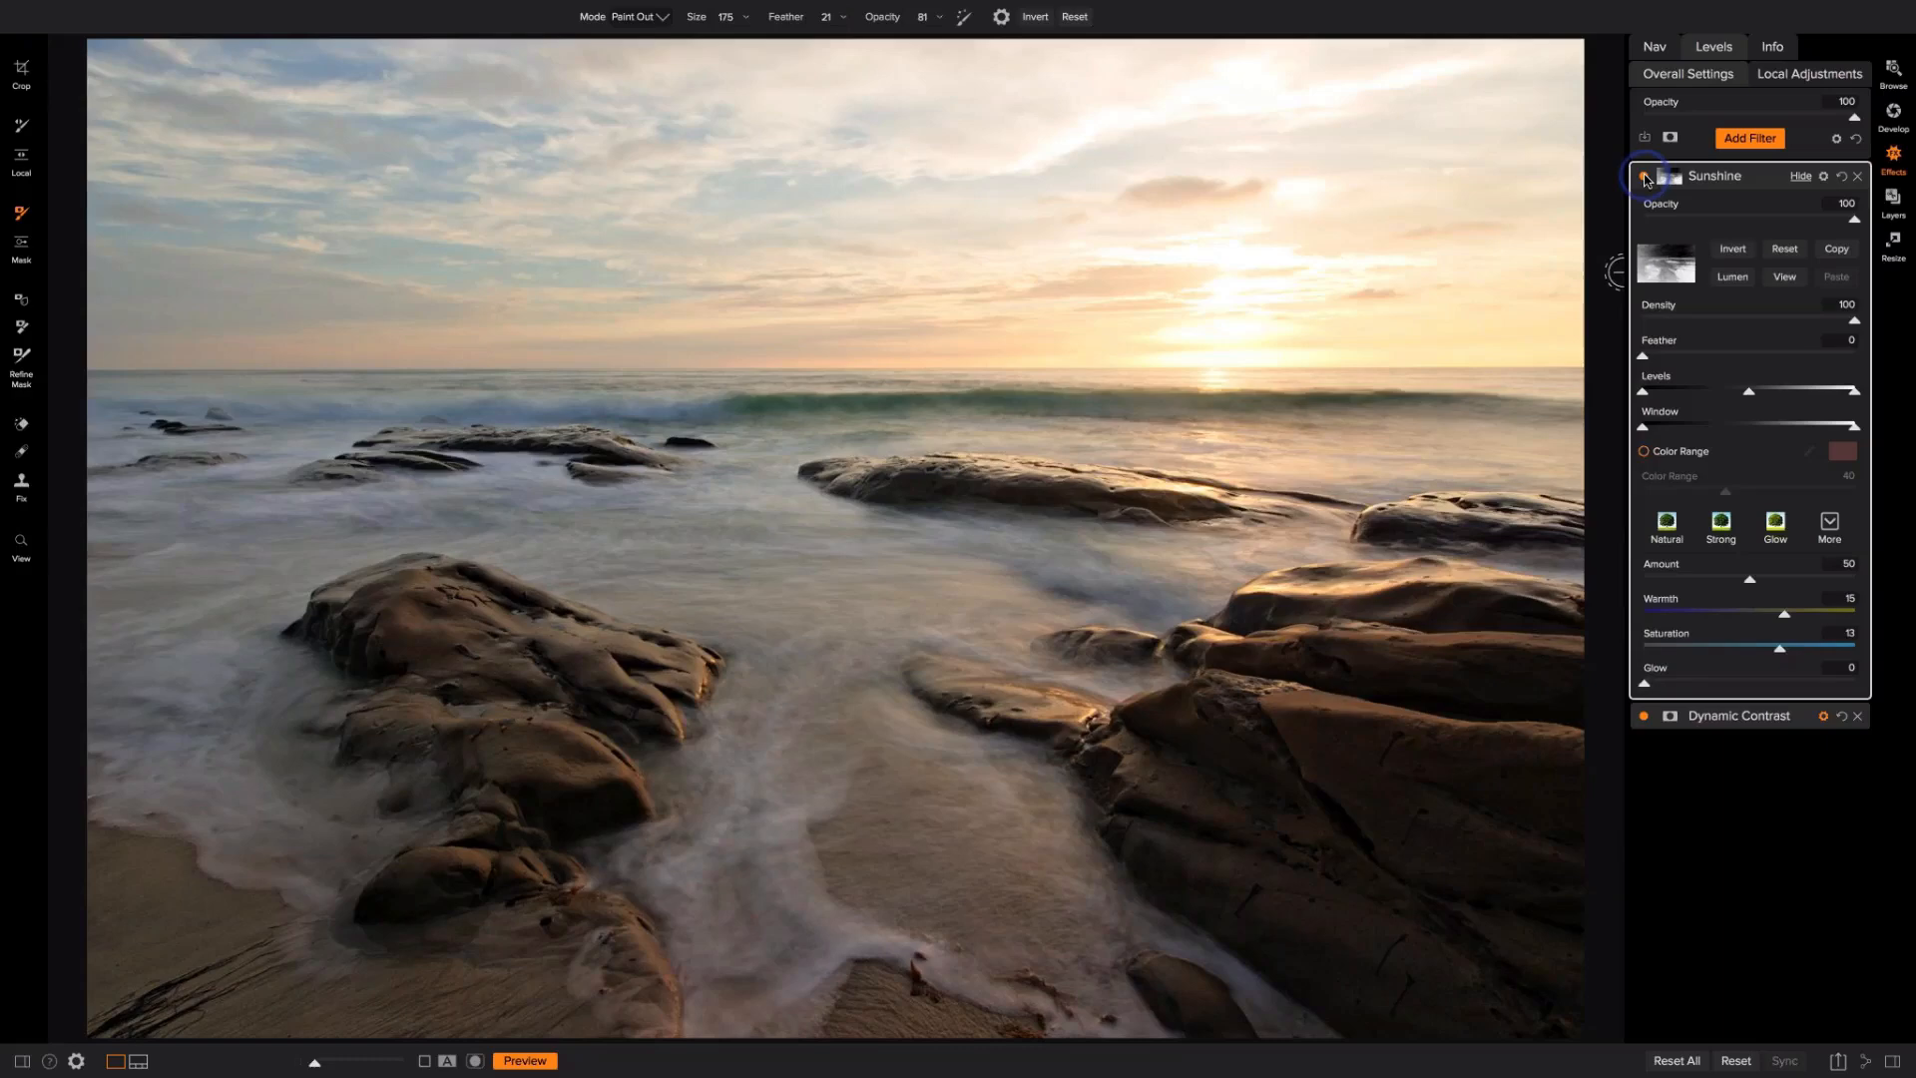
Step: Add a Color Enhancer filter and apply its Sky style
click(1746, 141)
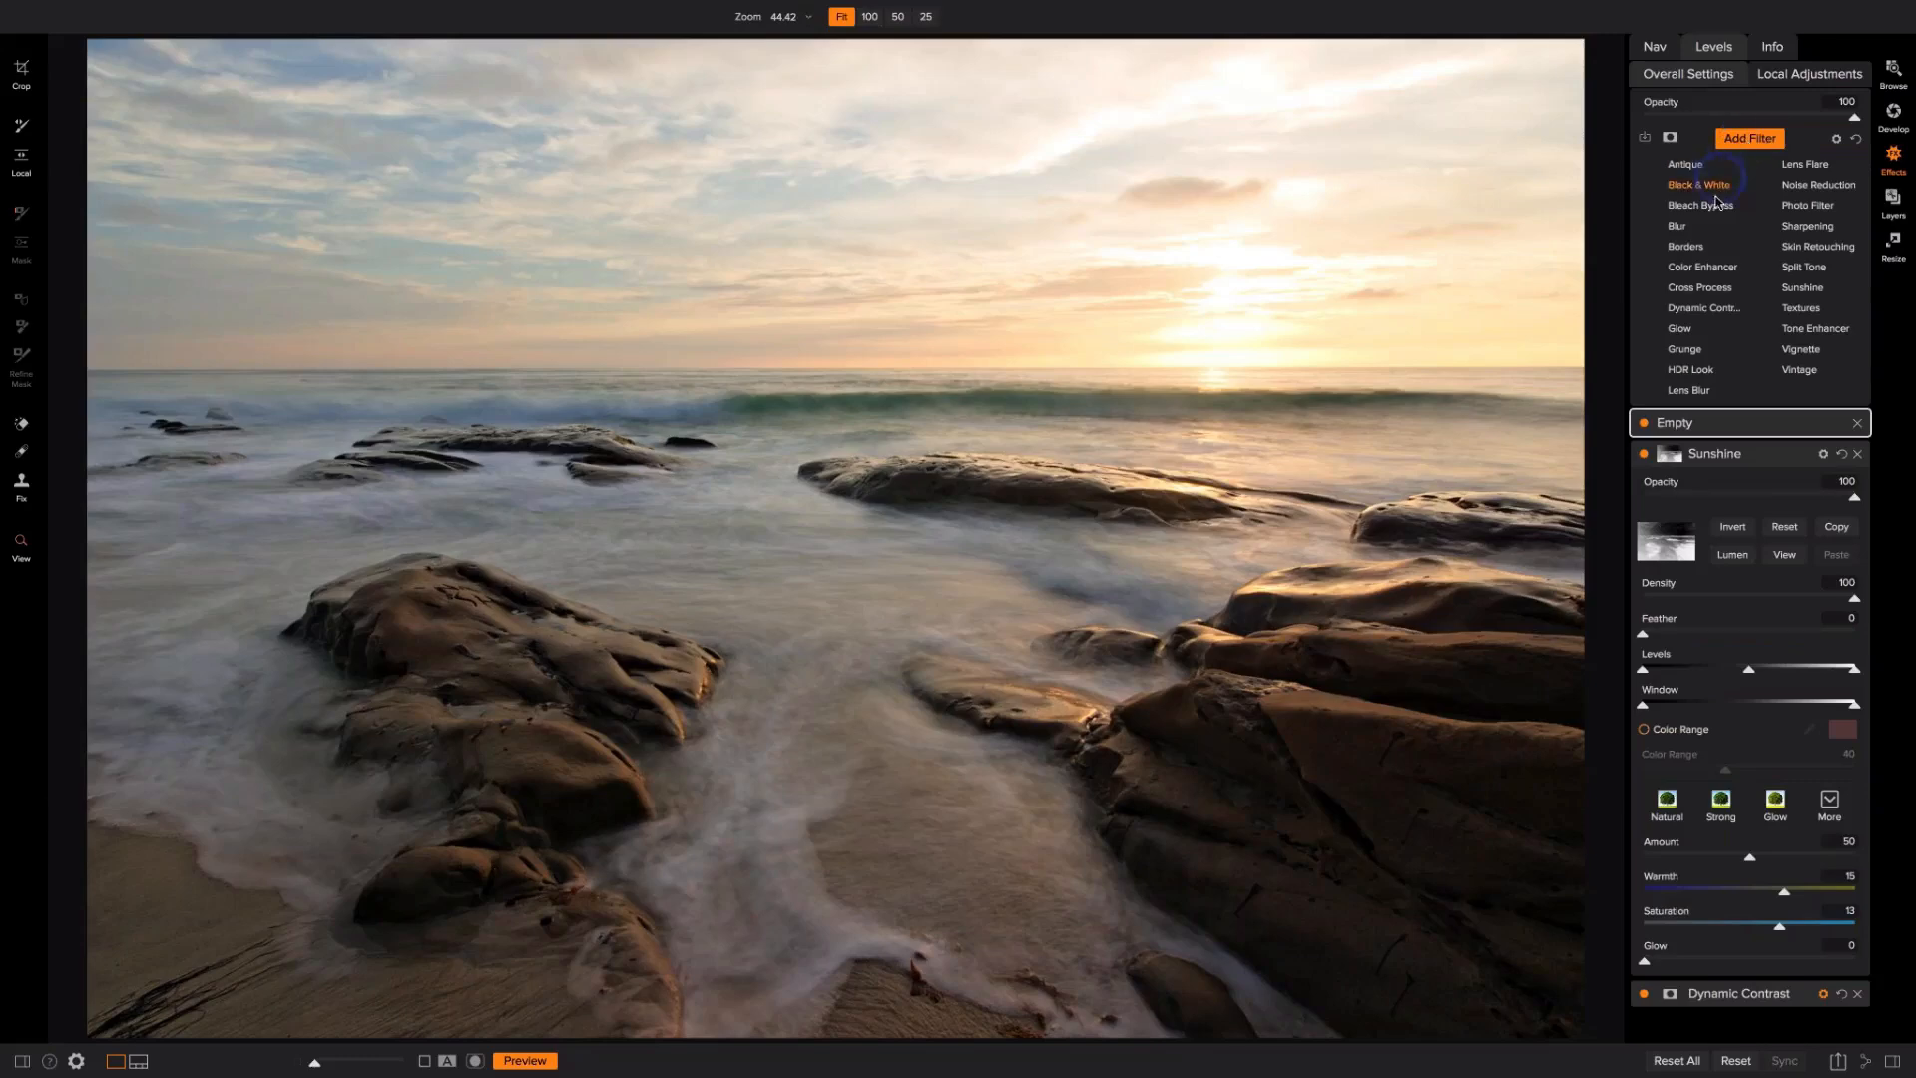
click(1710, 270)
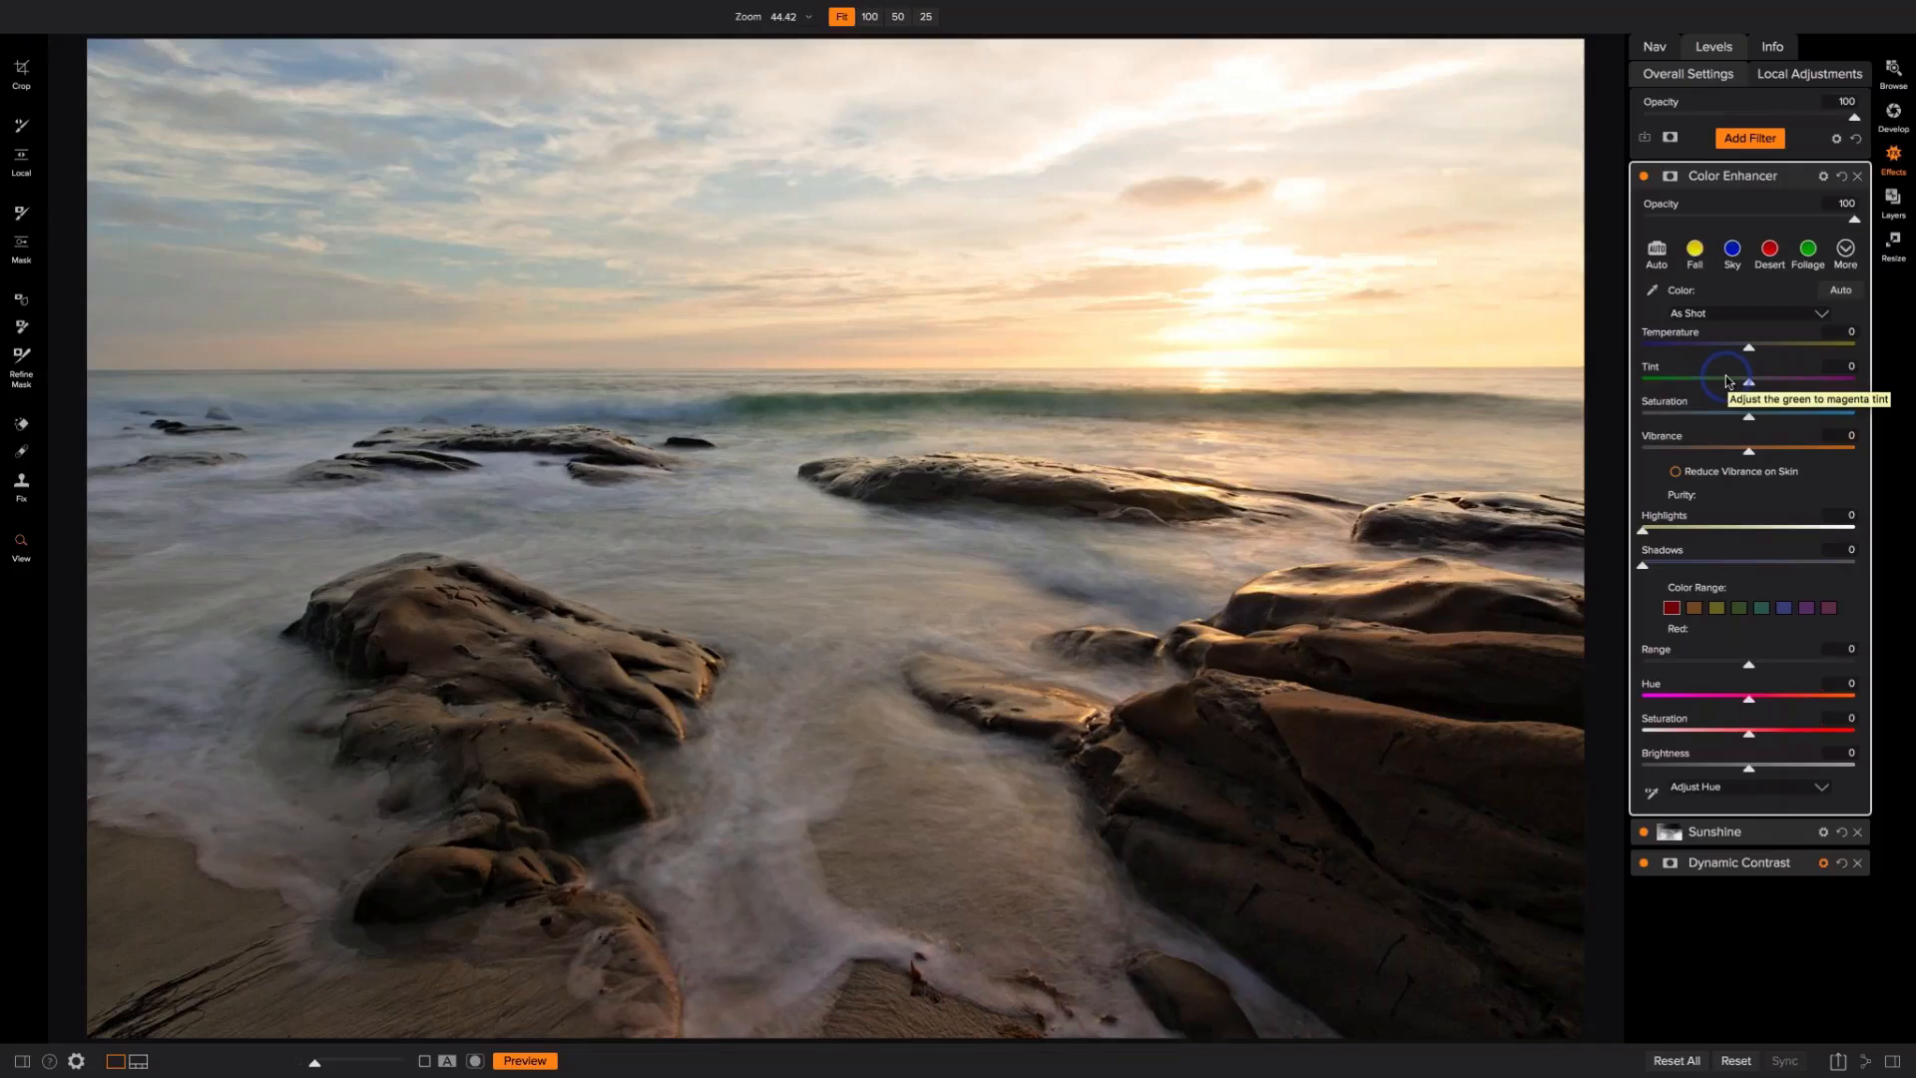
click(1733, 251)
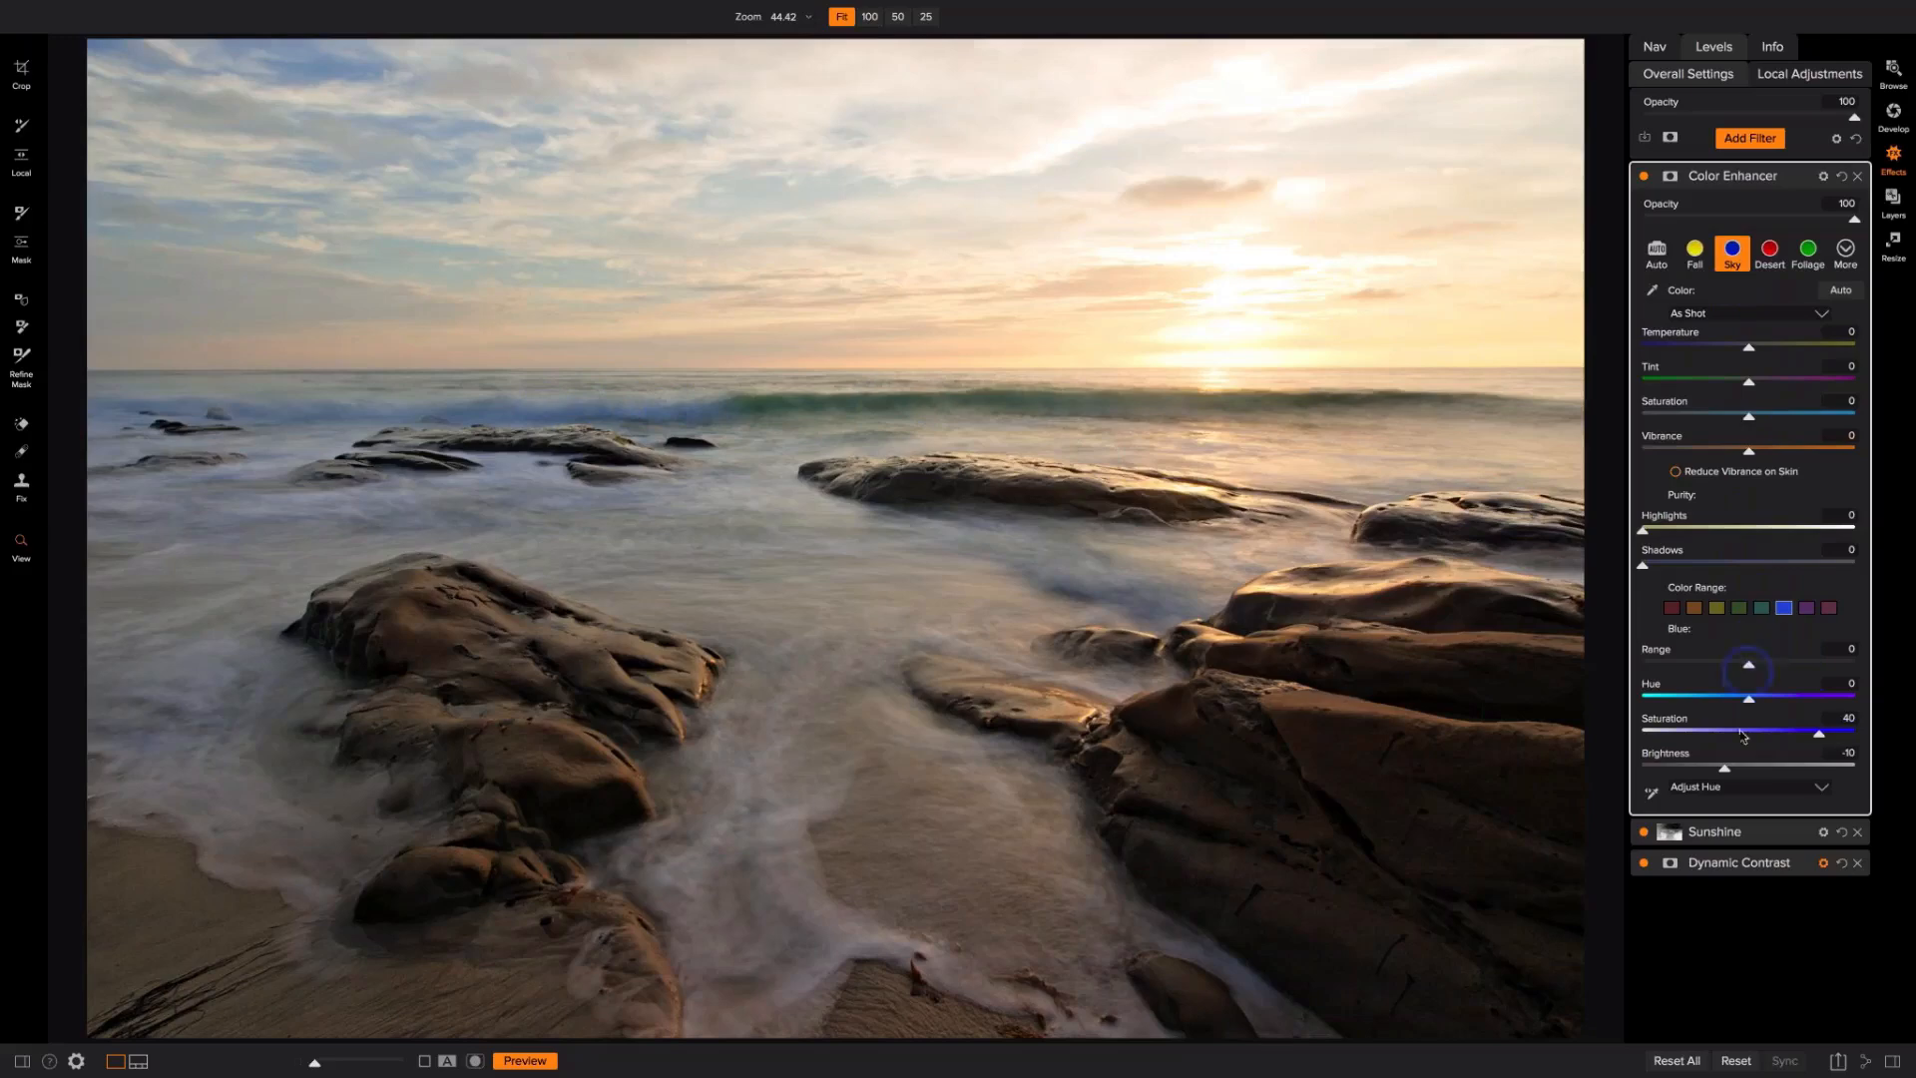
Step: Review the Sky style's adjustments in the Color Enhancer for each color range, from Red through Magenta
click(1762, 607)
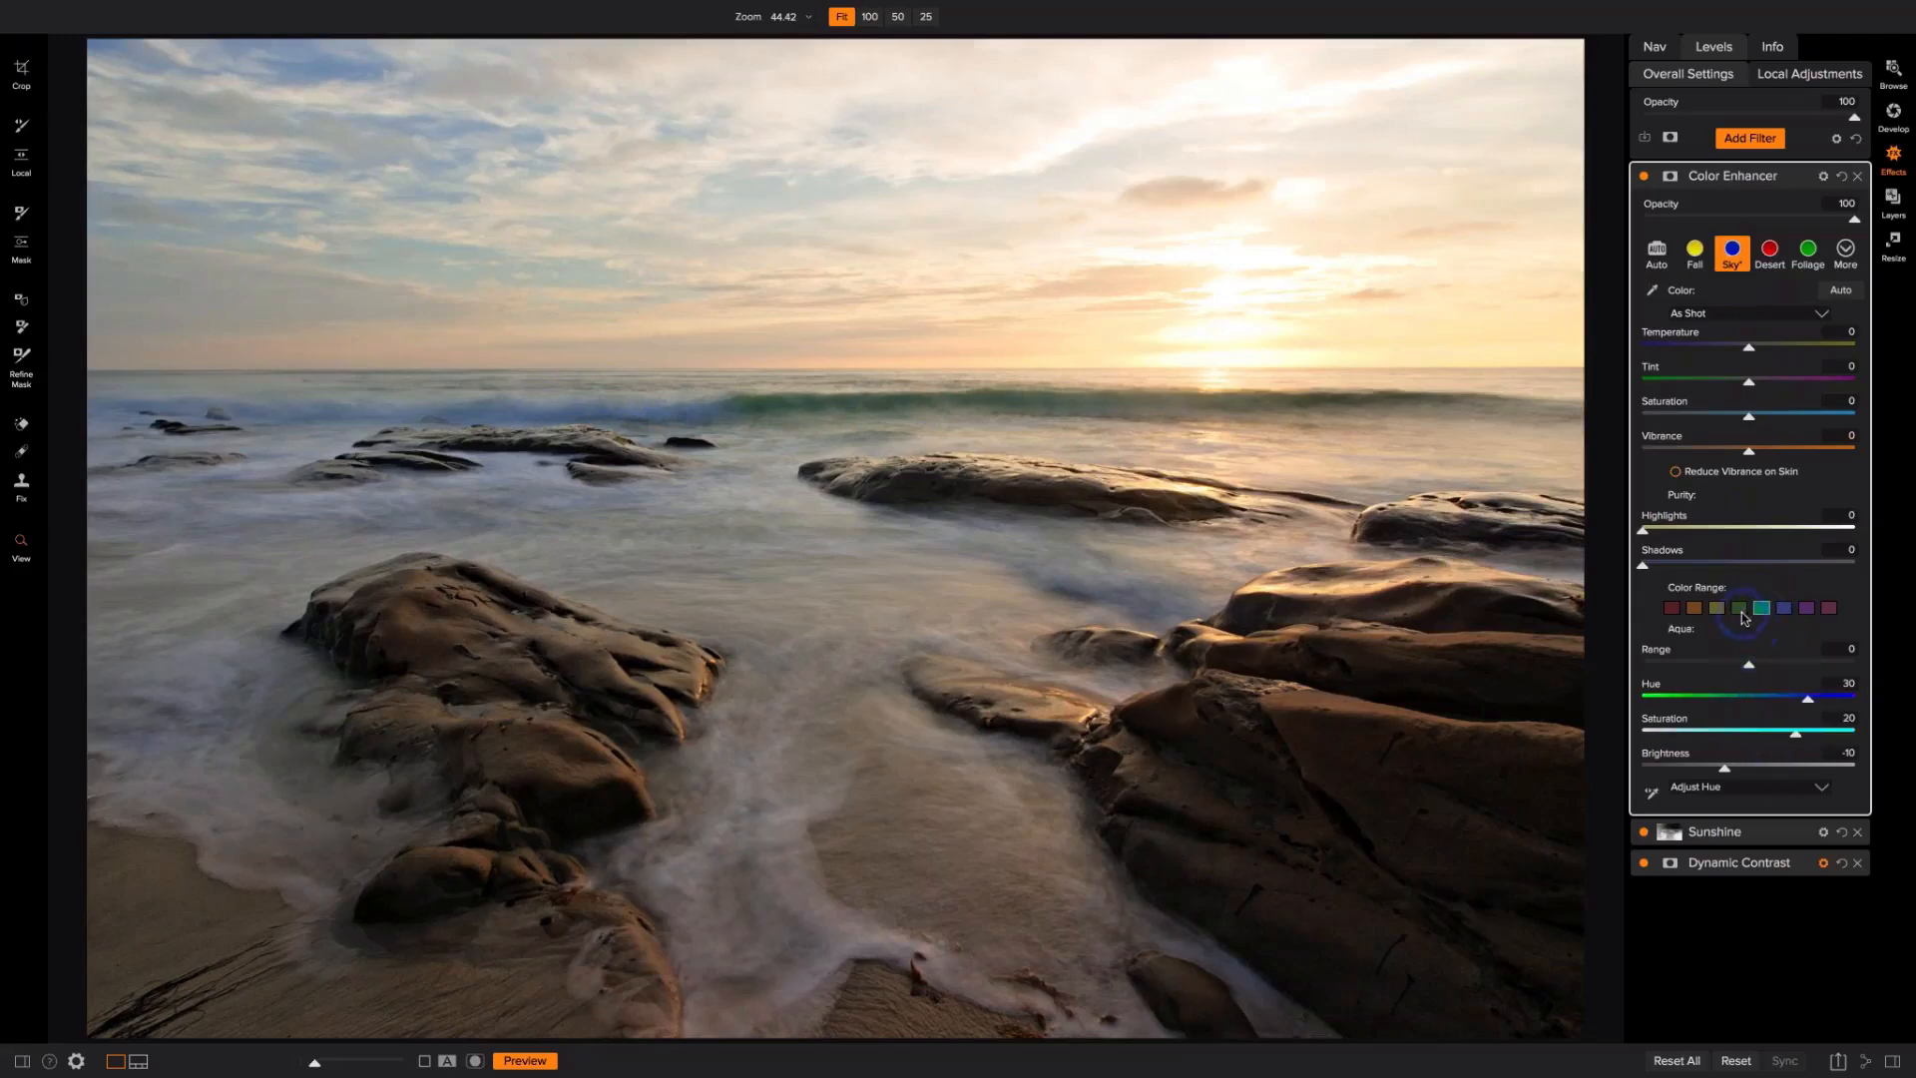
click(1672, 609)
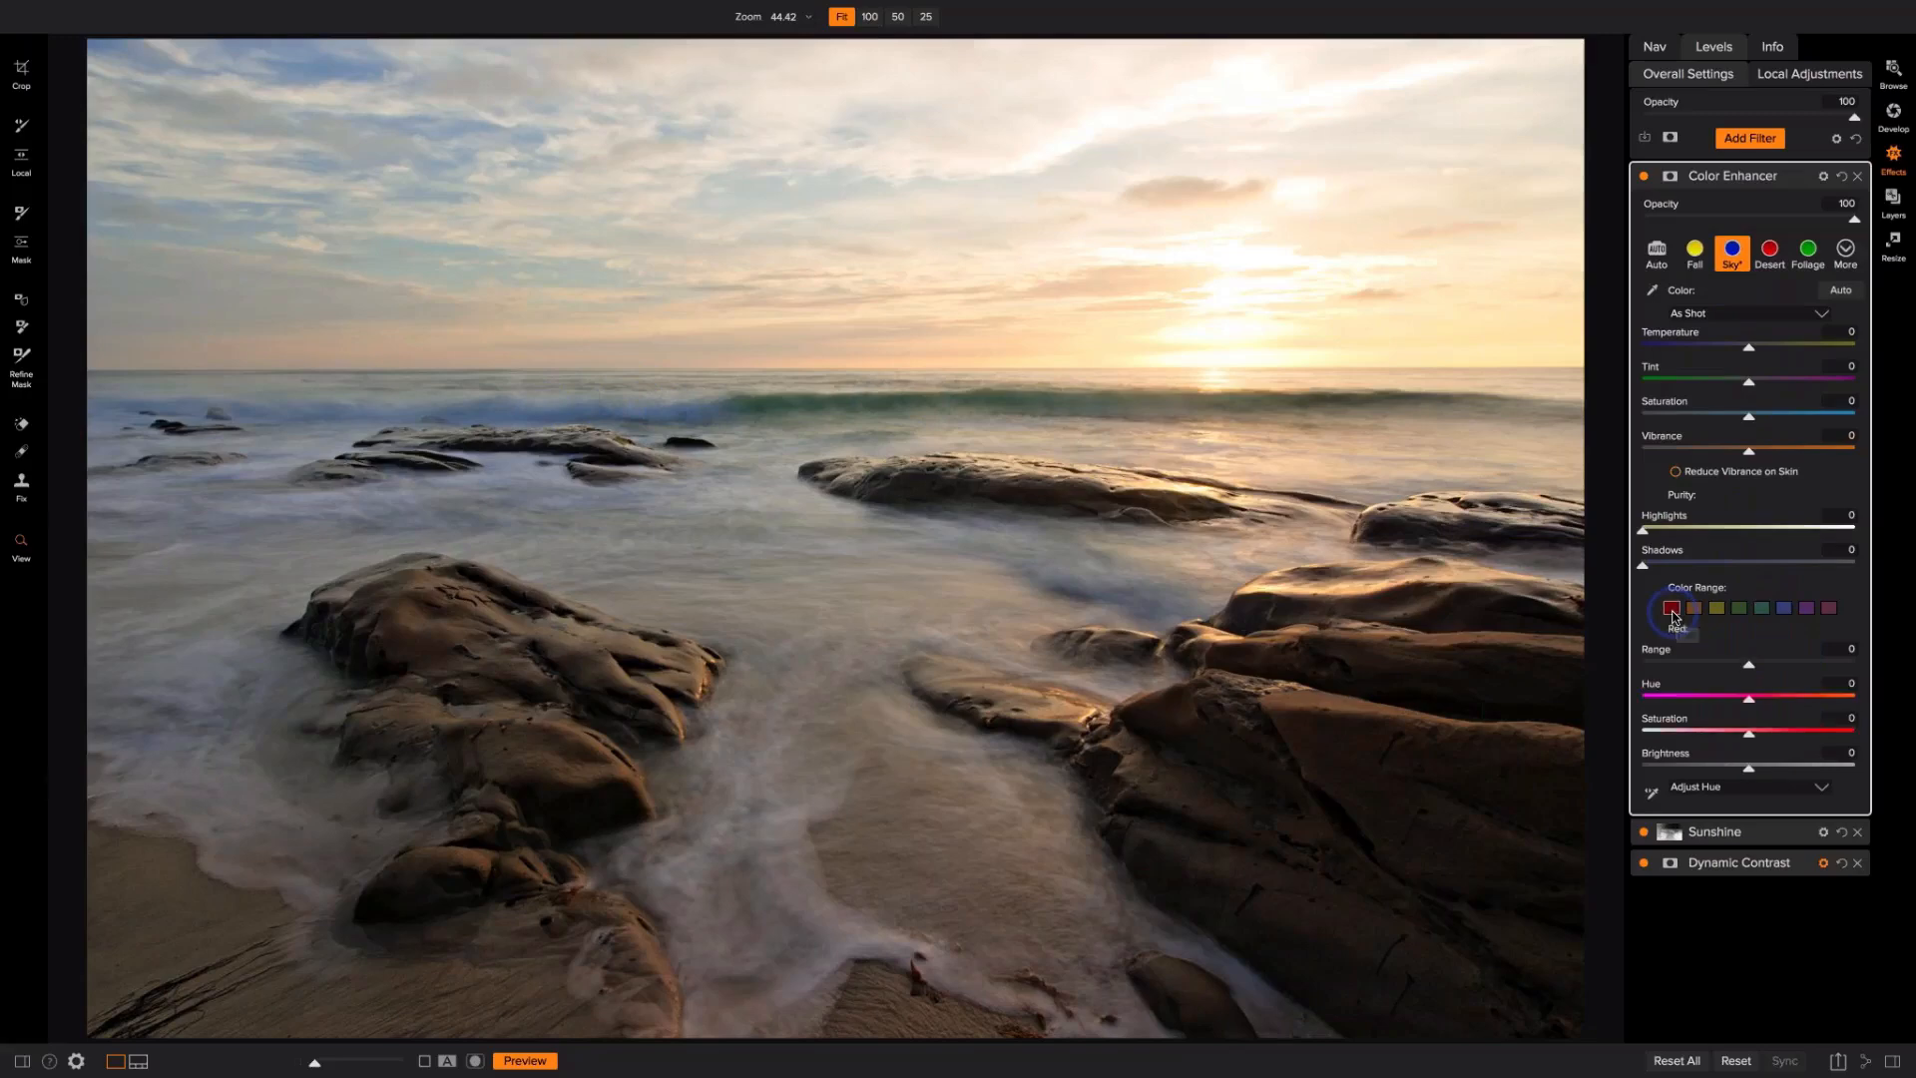
click(1694, 607)
click(1718, 610)
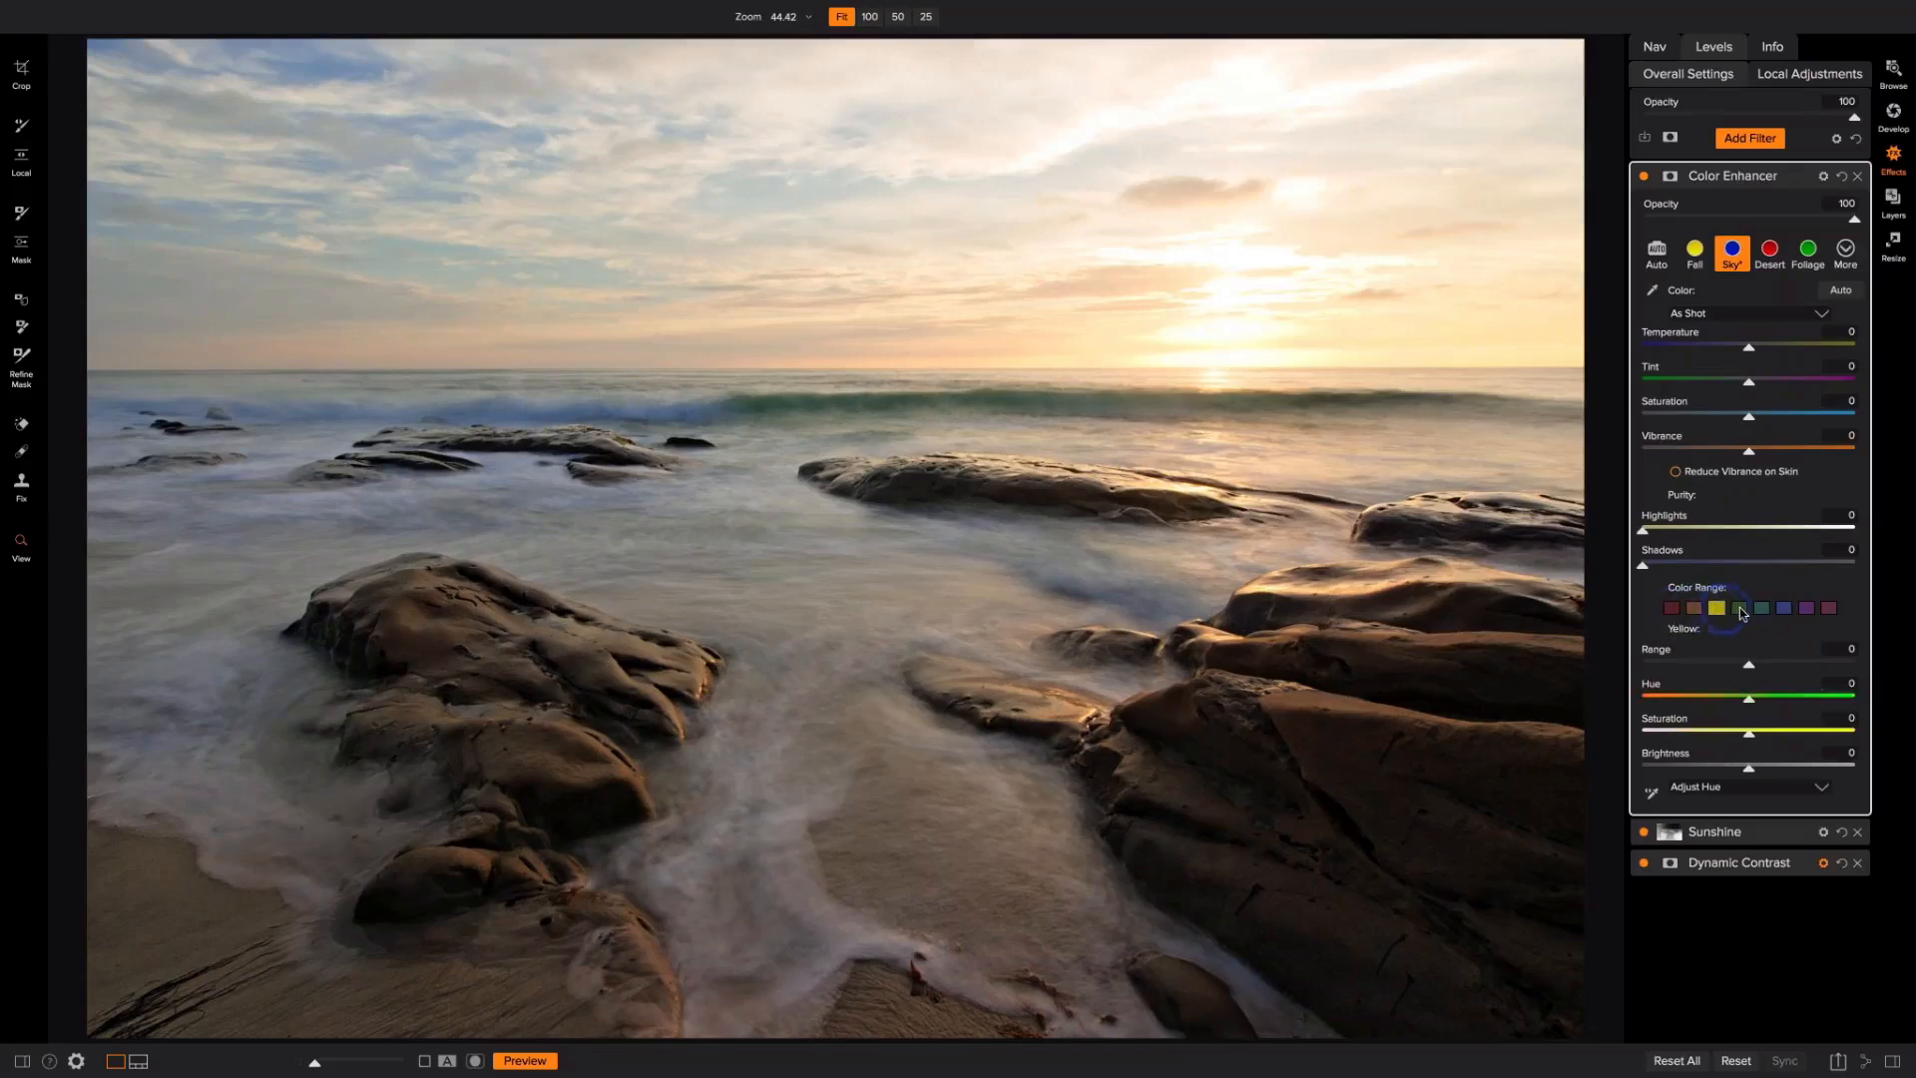
click(1739, 608)
click(1763, 610)
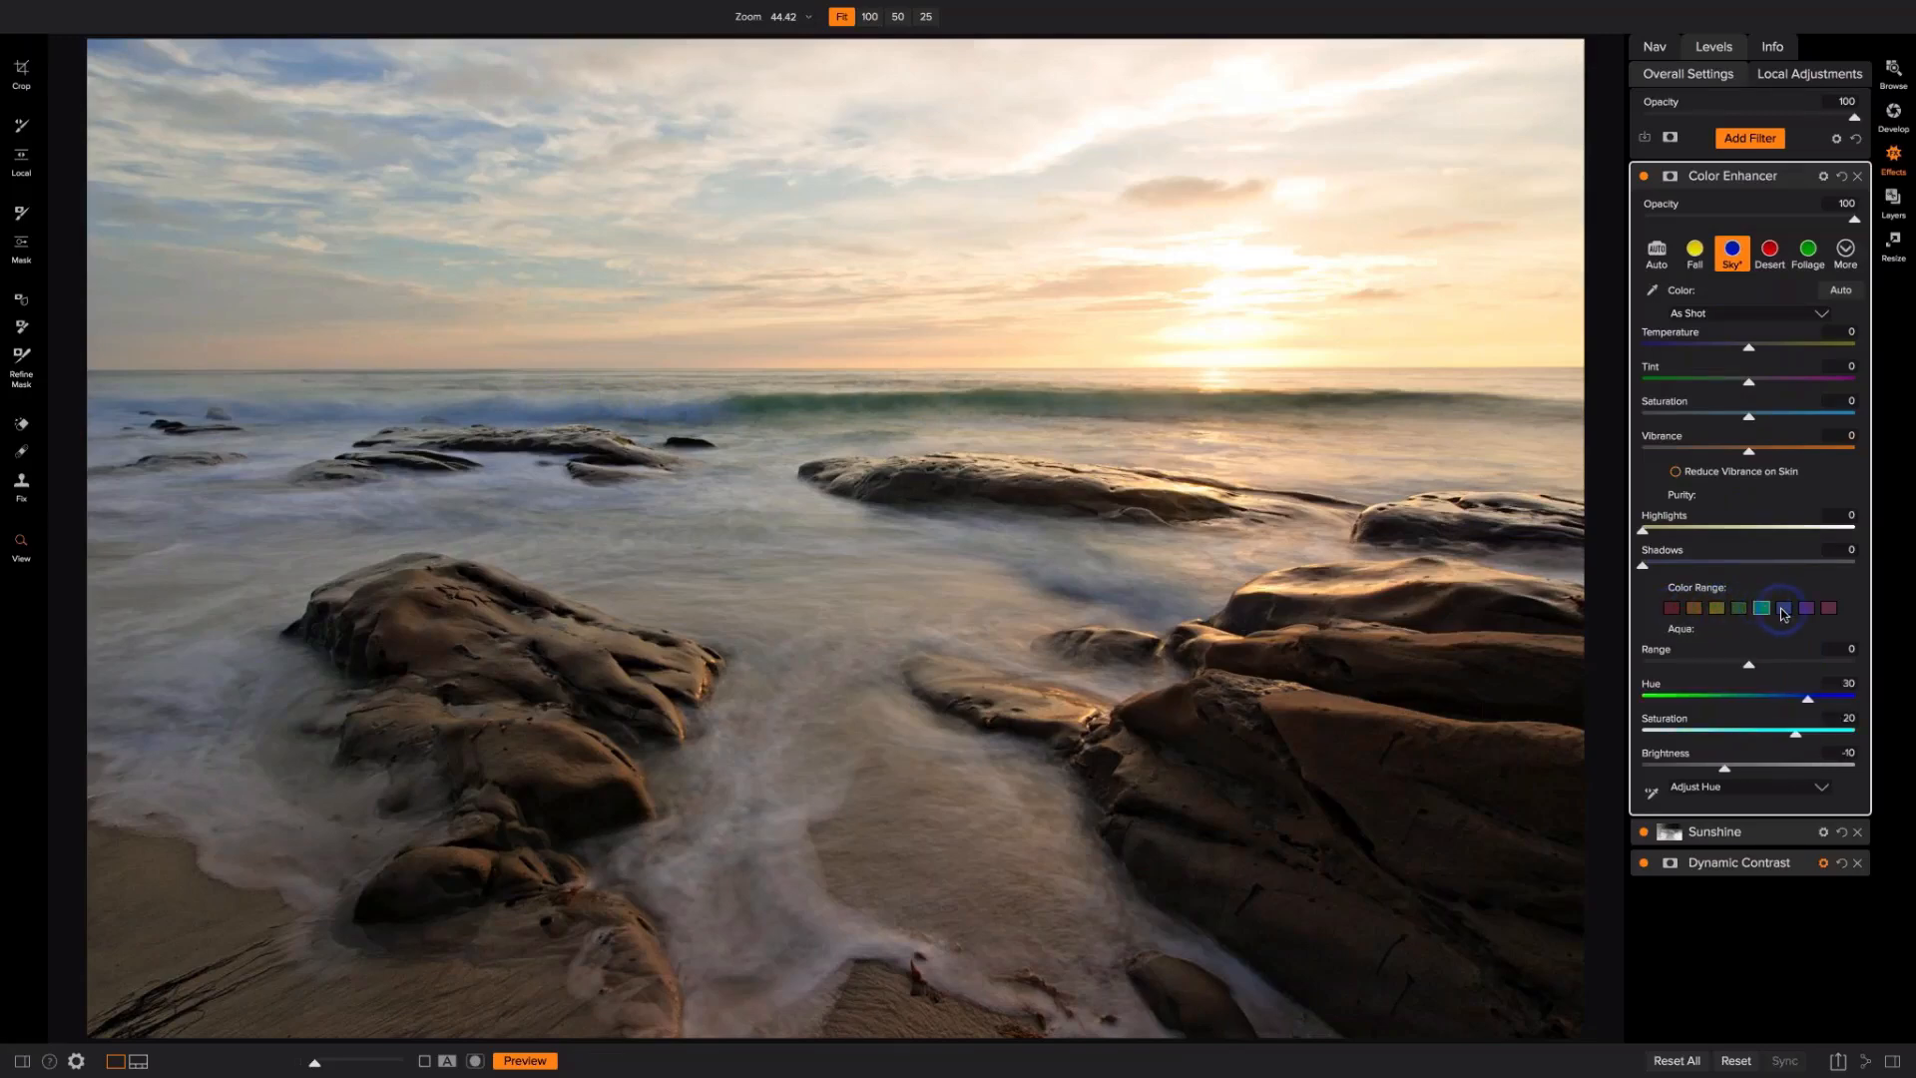
click(1784, 610)
click(1807, 610)
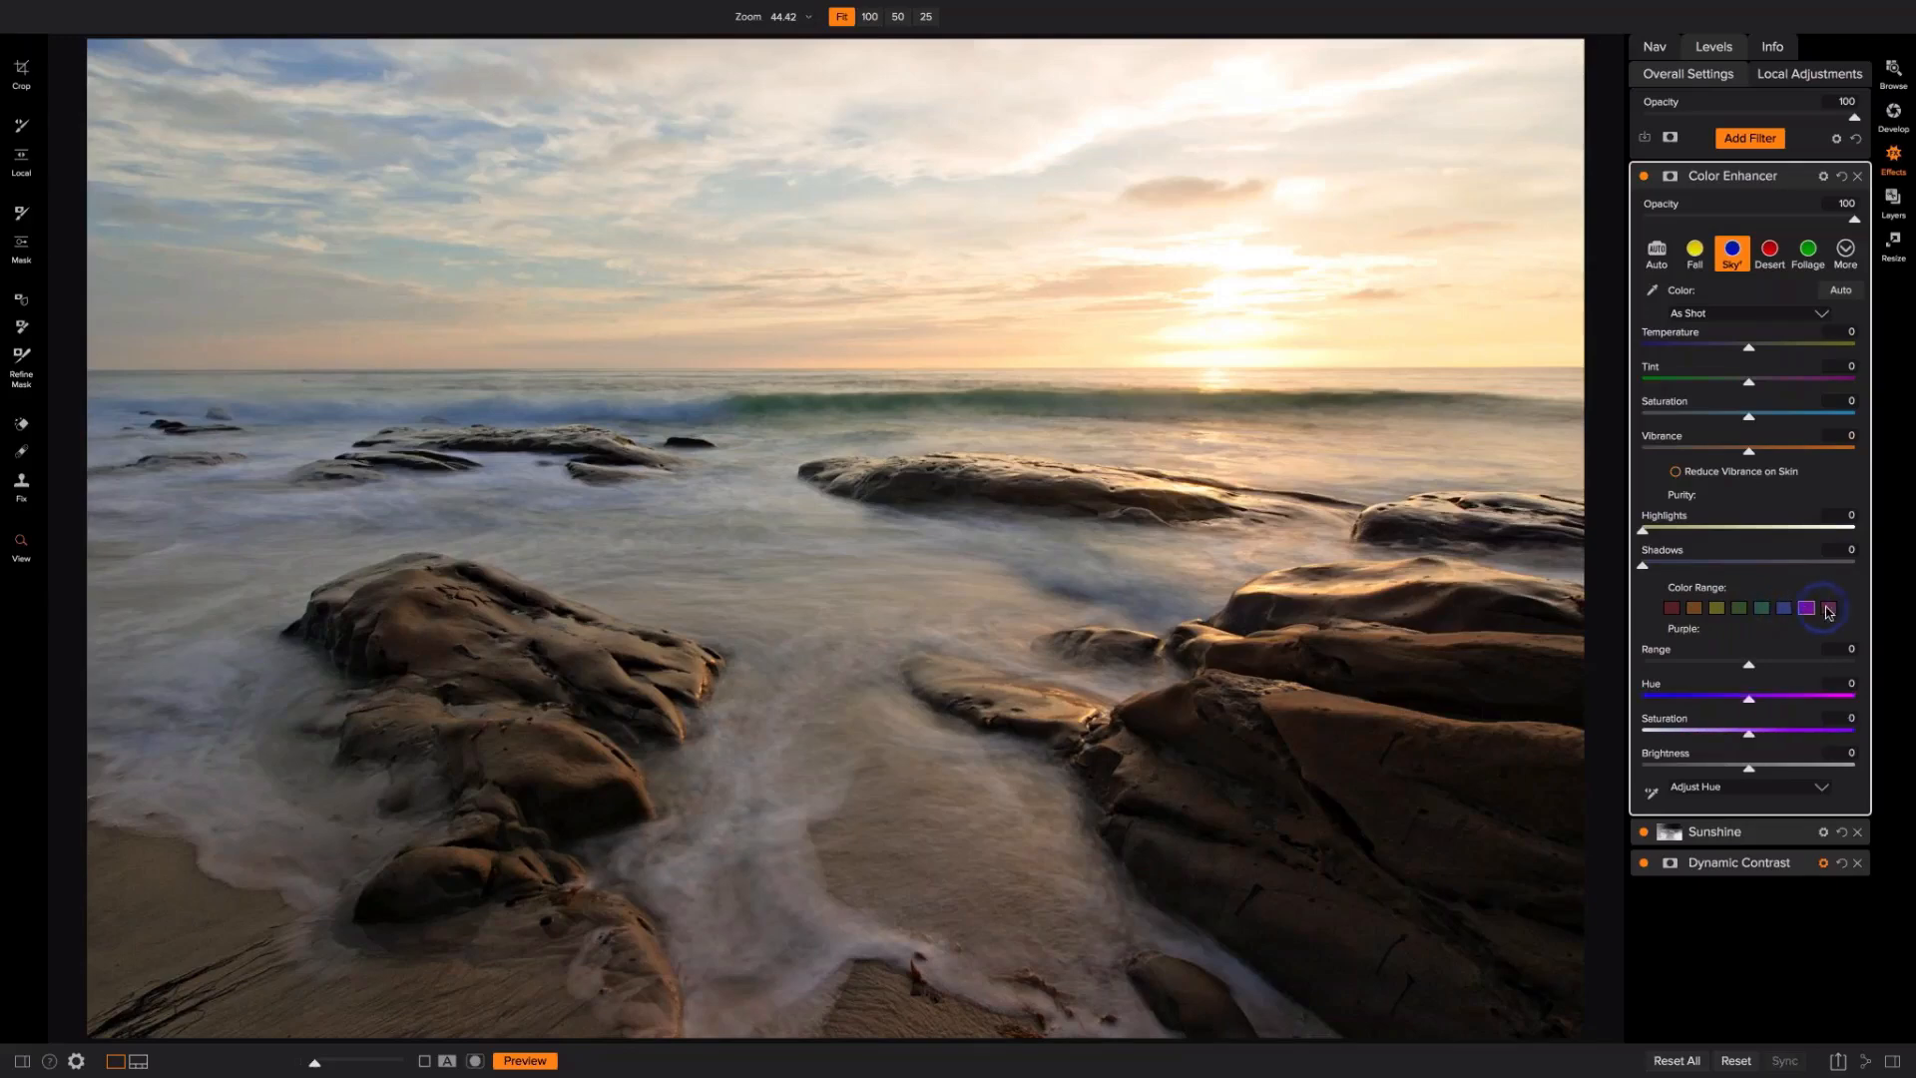
click(1829, 607)
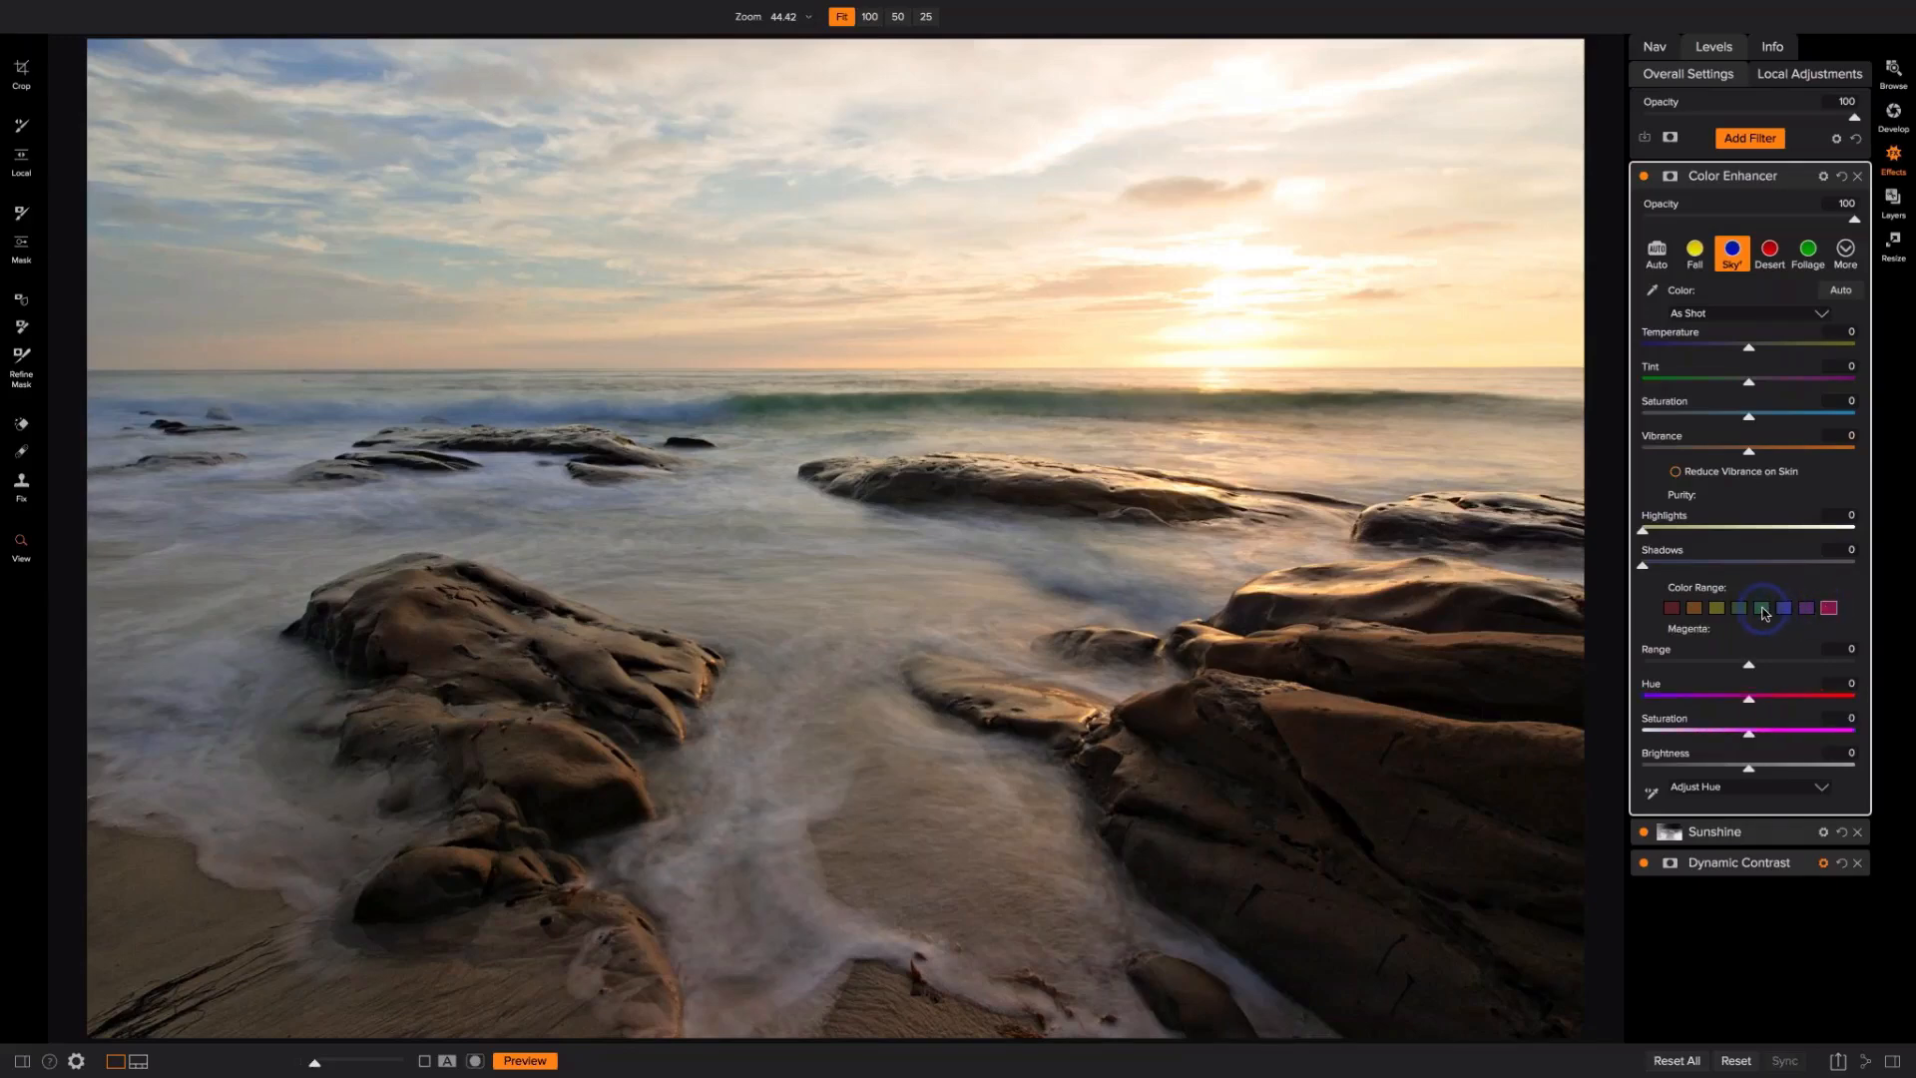
Step: In the Color Enhancer, reset the Aqua range's brightness to 0 and set the Blue range's hue to -17
click(1762, 610)
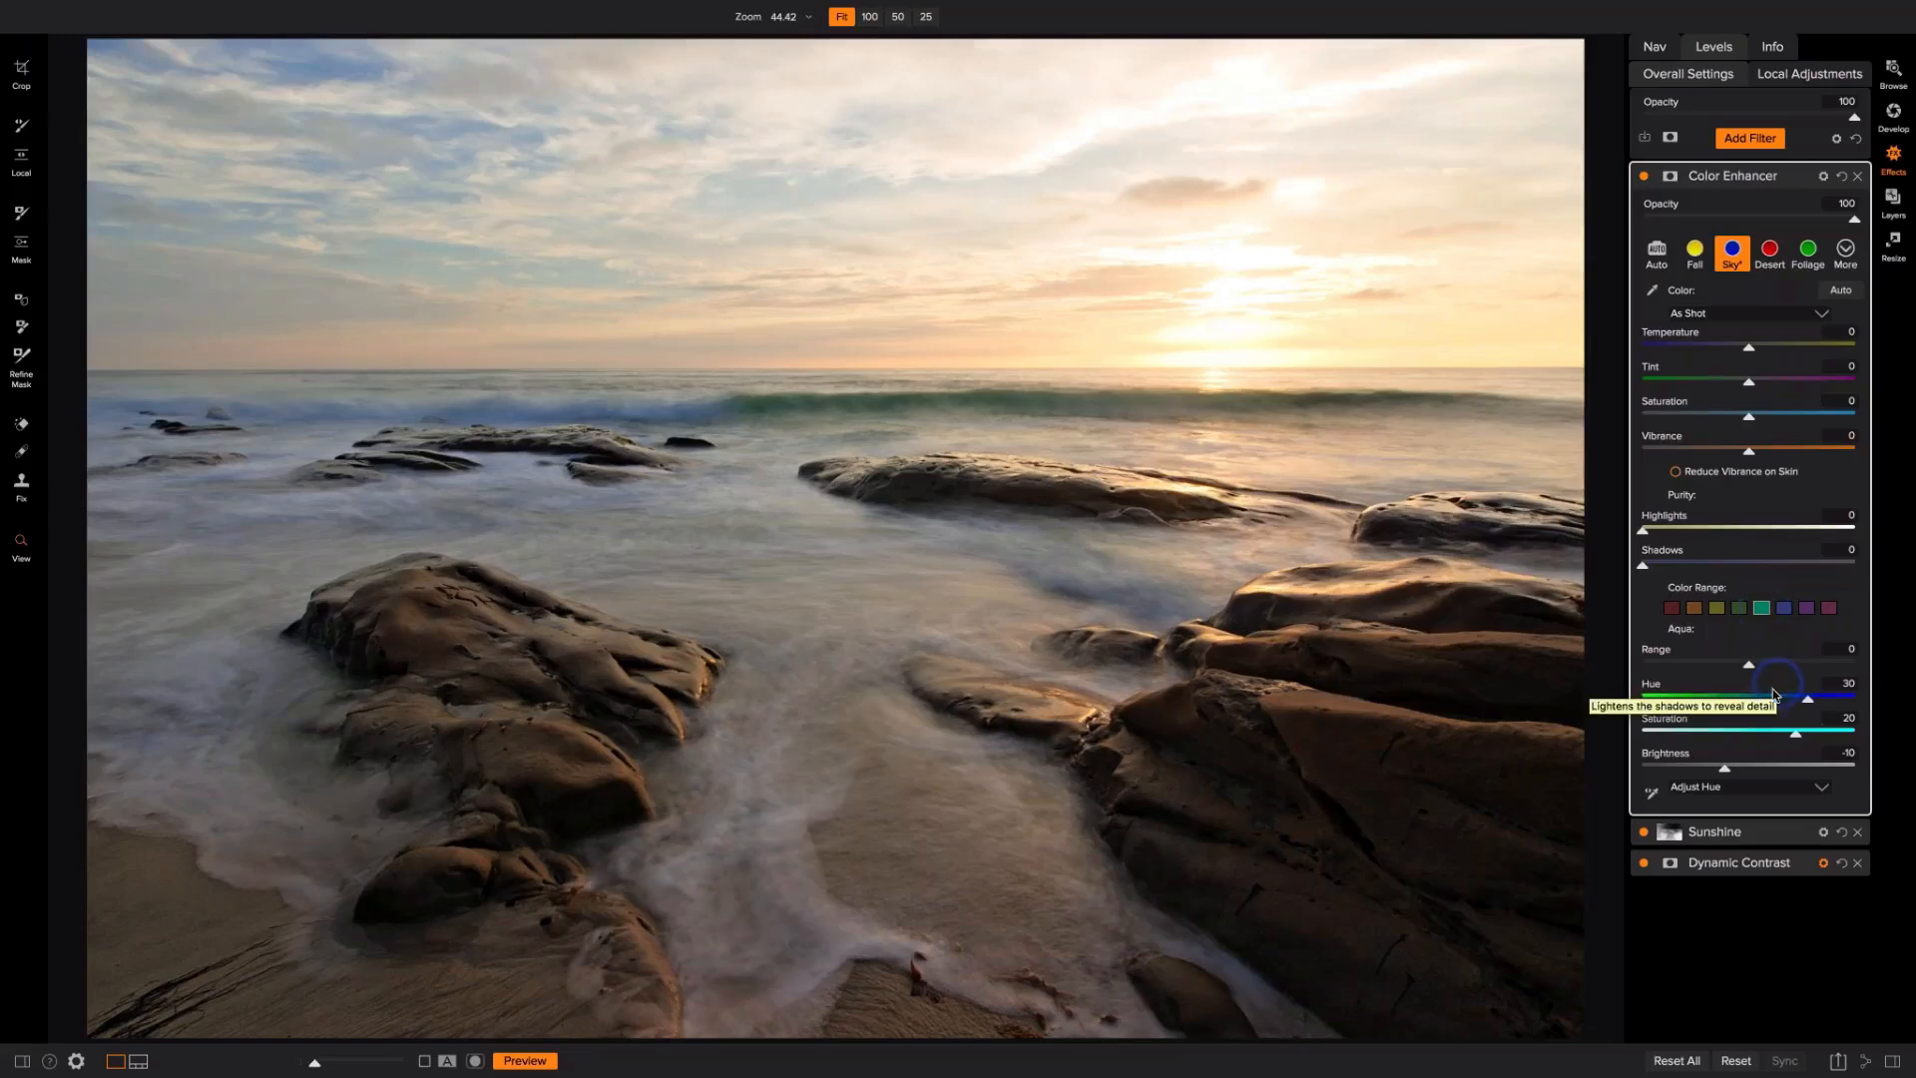
double_click(1676, 760)
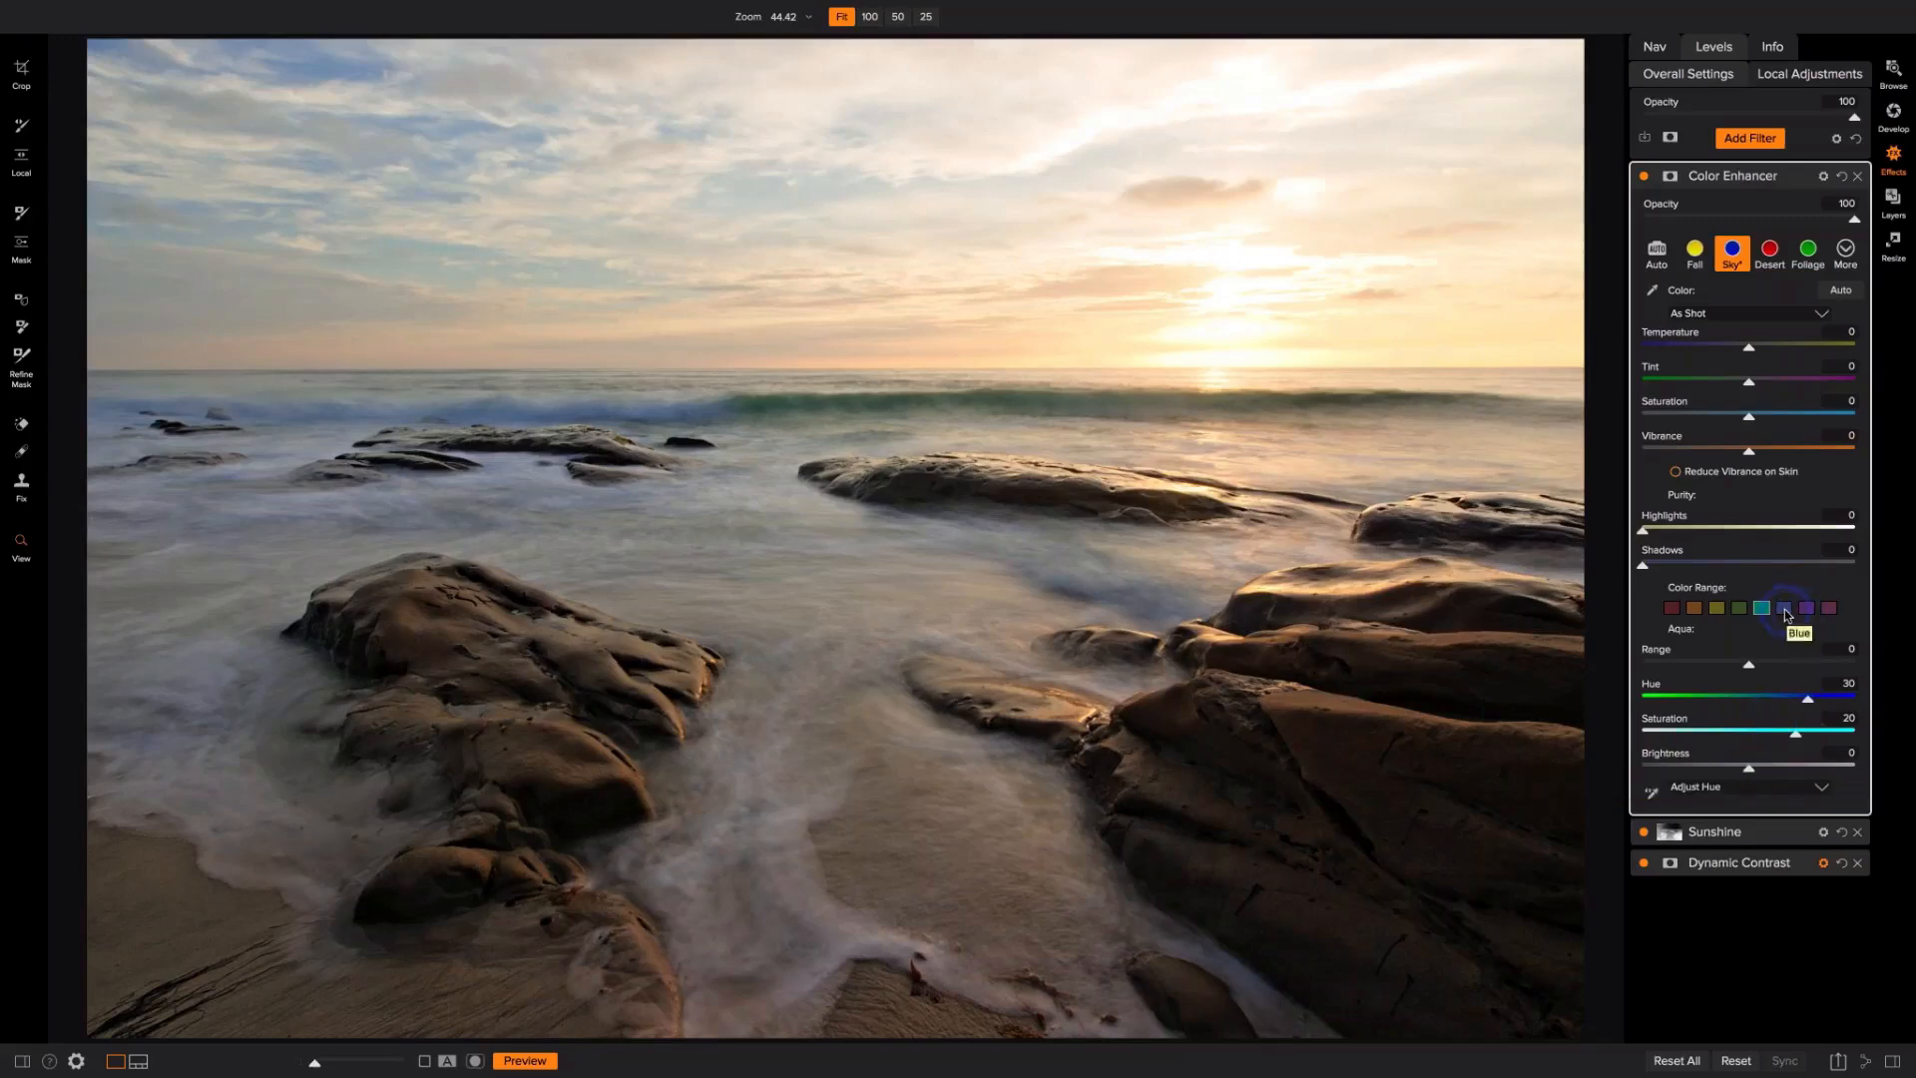
click(1784, 609)
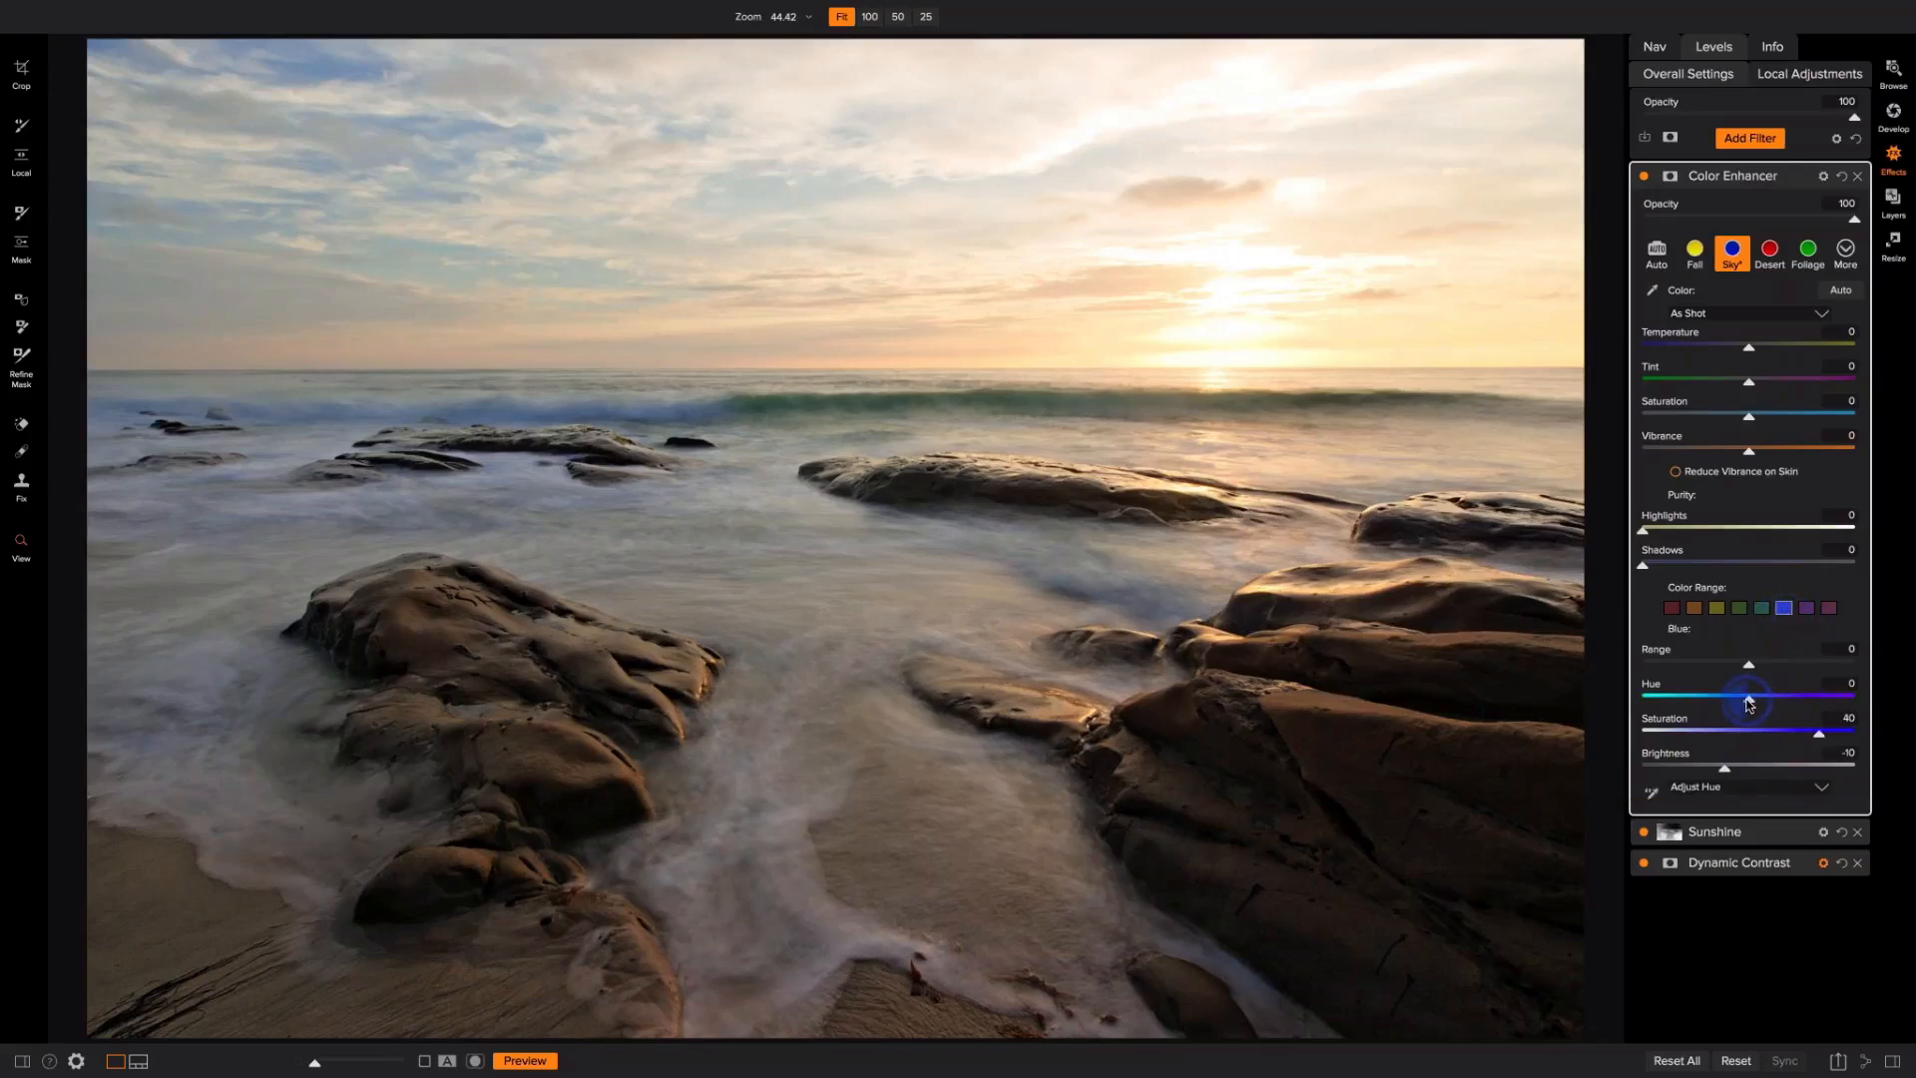
drag(1747, 699, 1710, 704)
Step: Compare the photo with the Color Enhancer filter off and on
click(1643, 177)
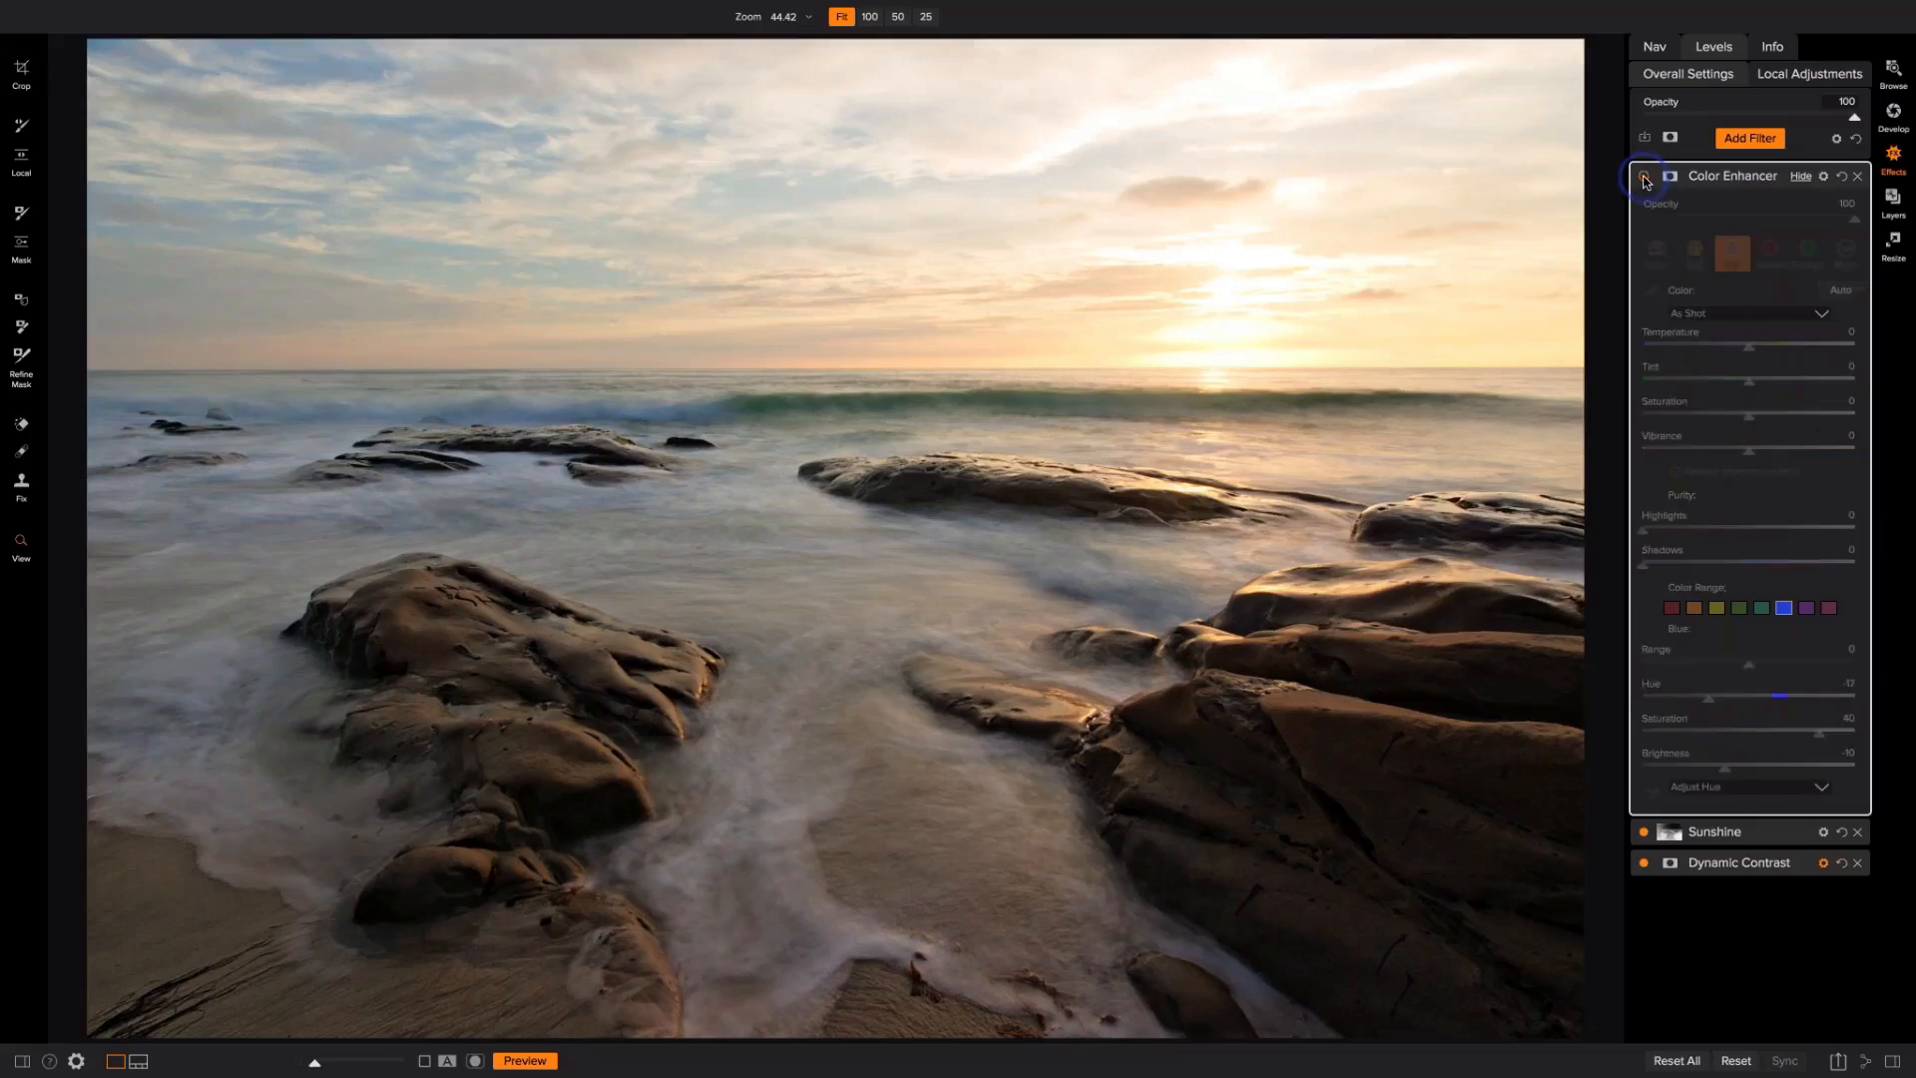
click(1644, 177)
click(1644, 177)
click(1643, 176)
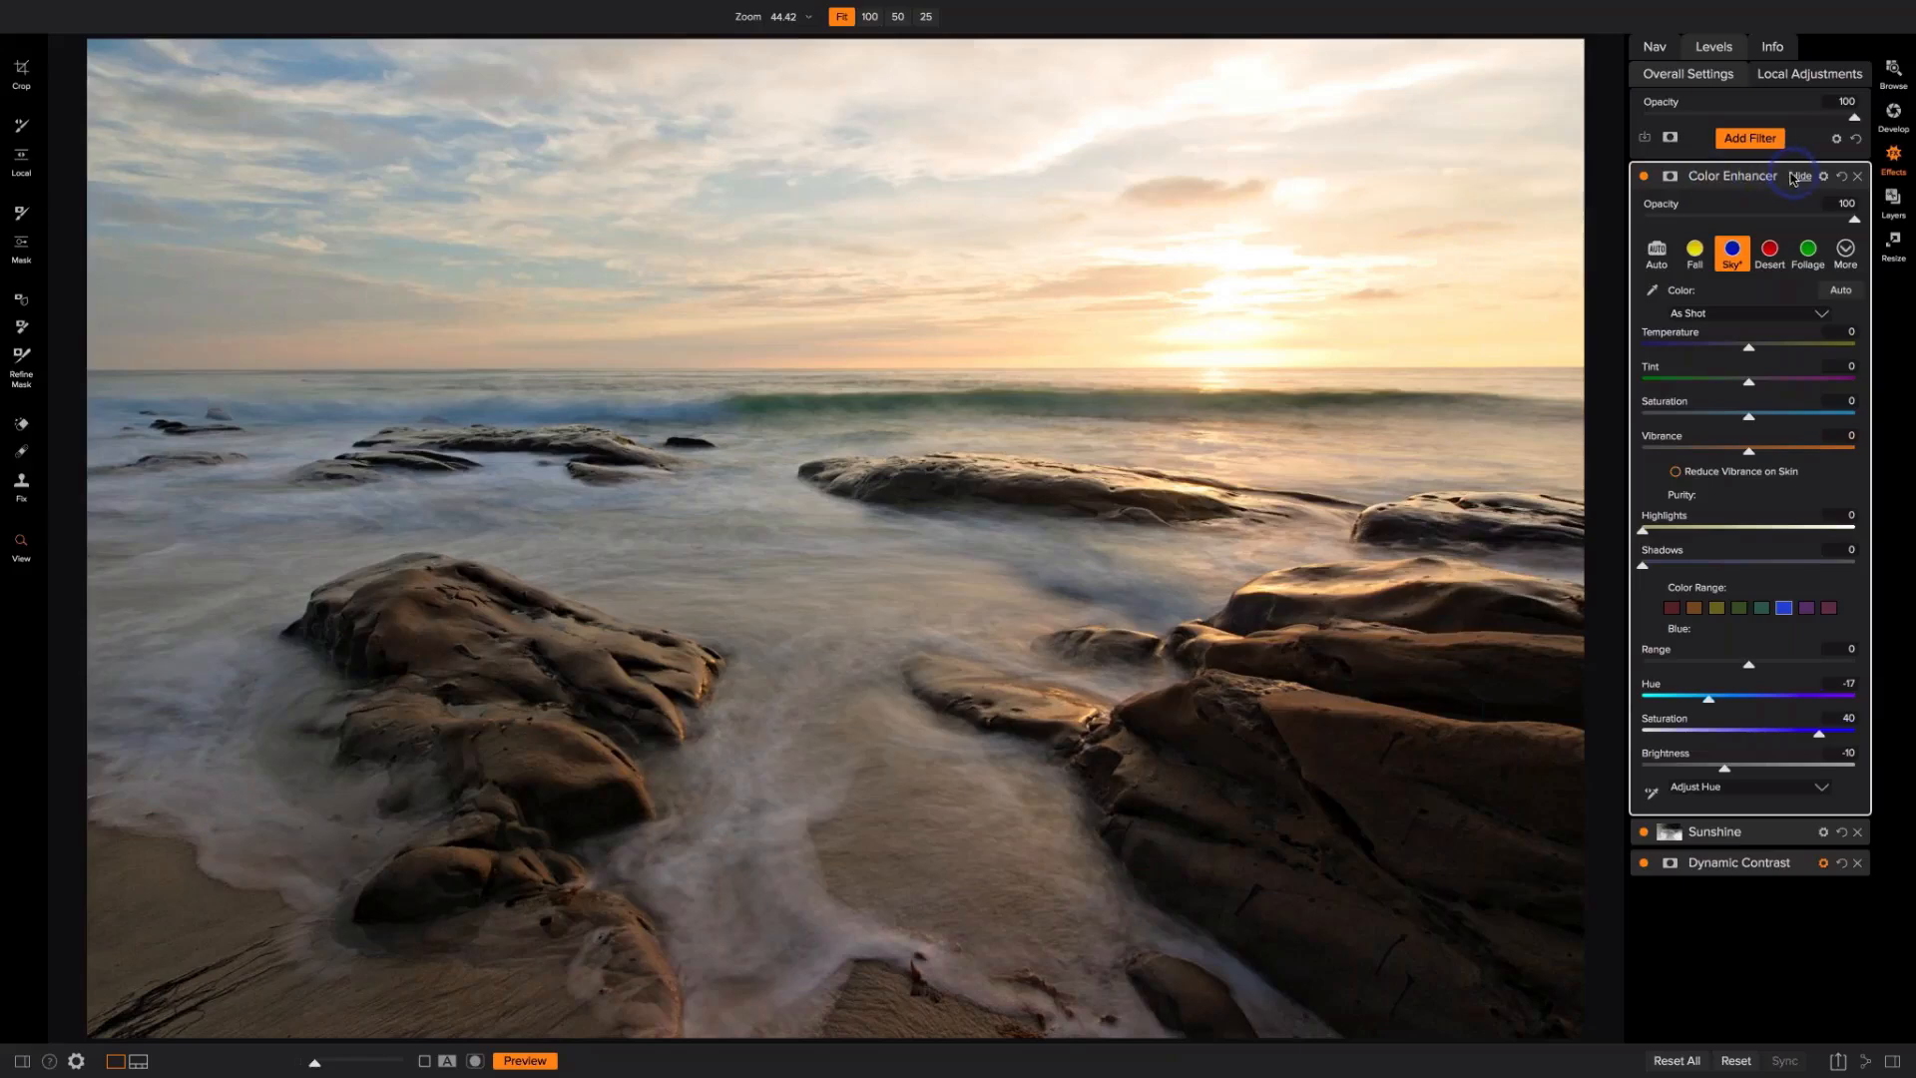
Step: Add a second Color Enhancer filter and set its Orange range to saturation 8 and brightness 6
click(1745, 142)
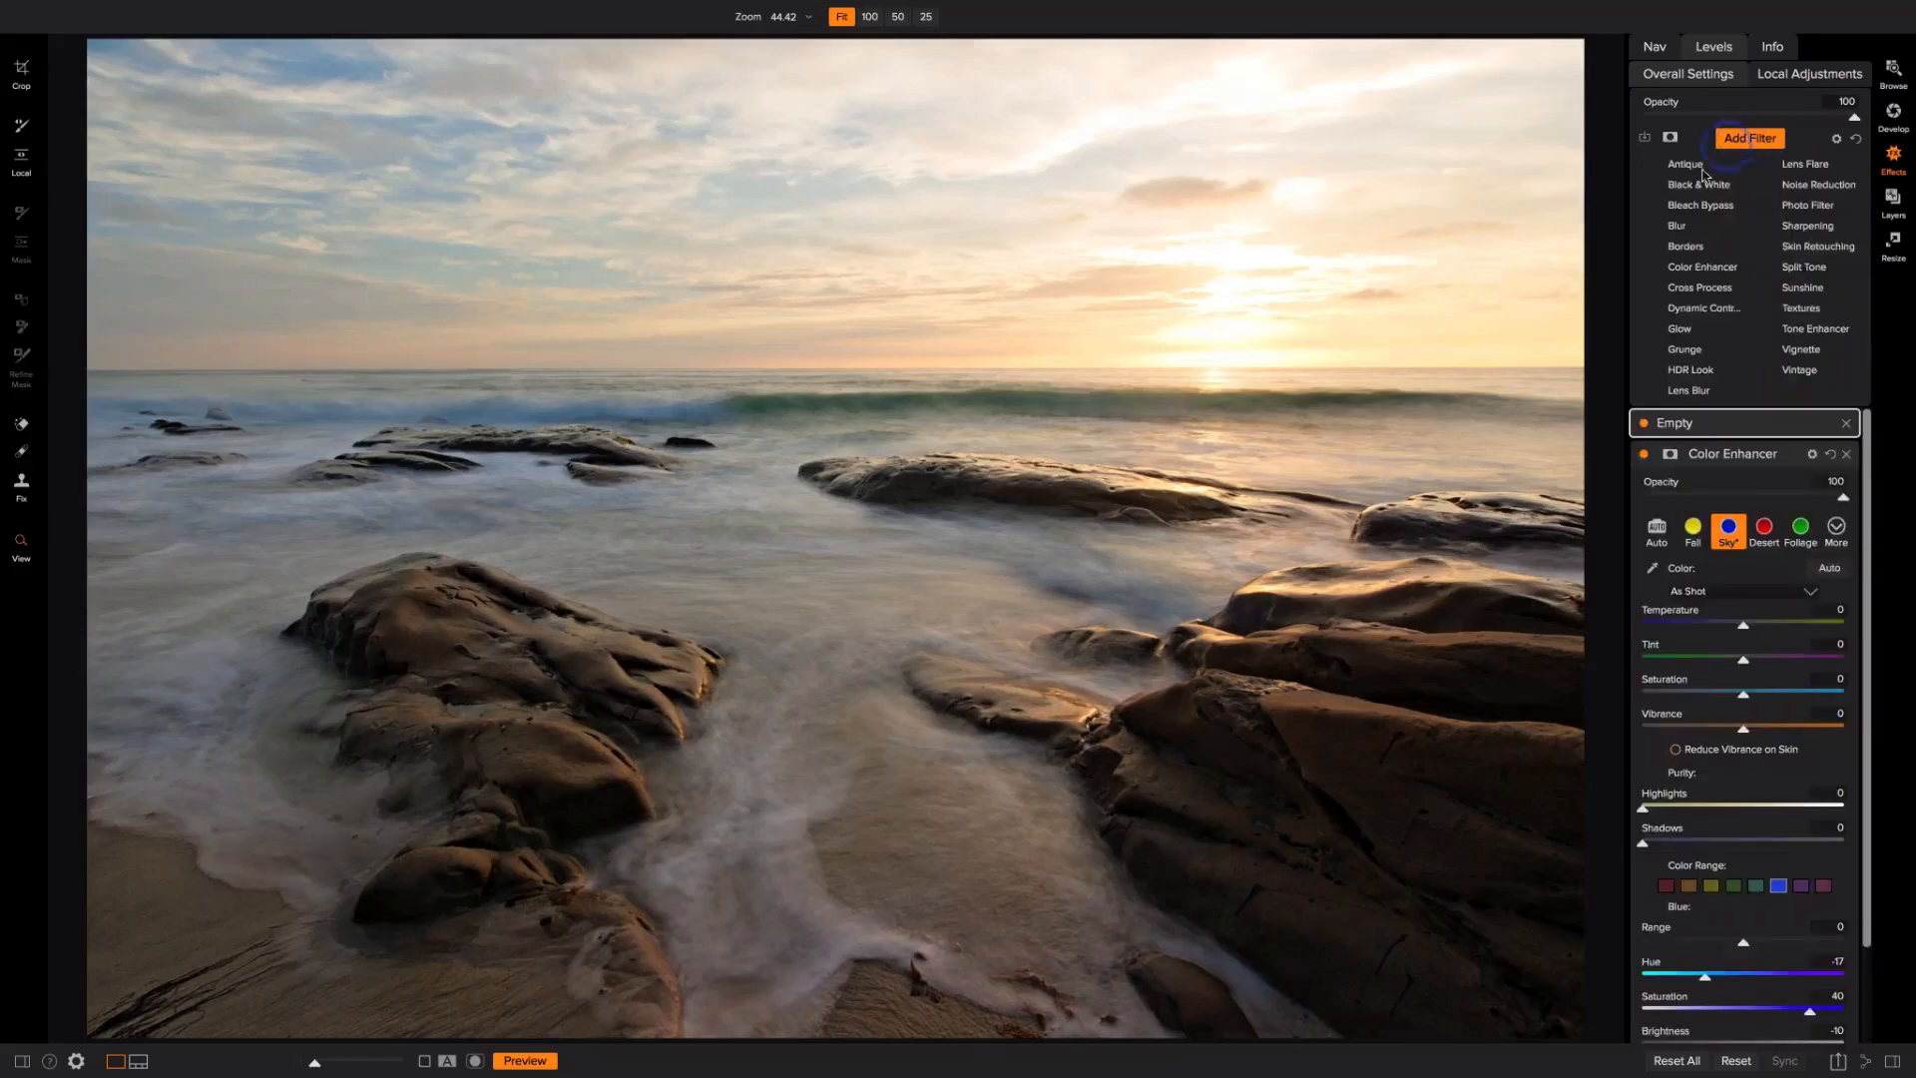
click(1700, 267)
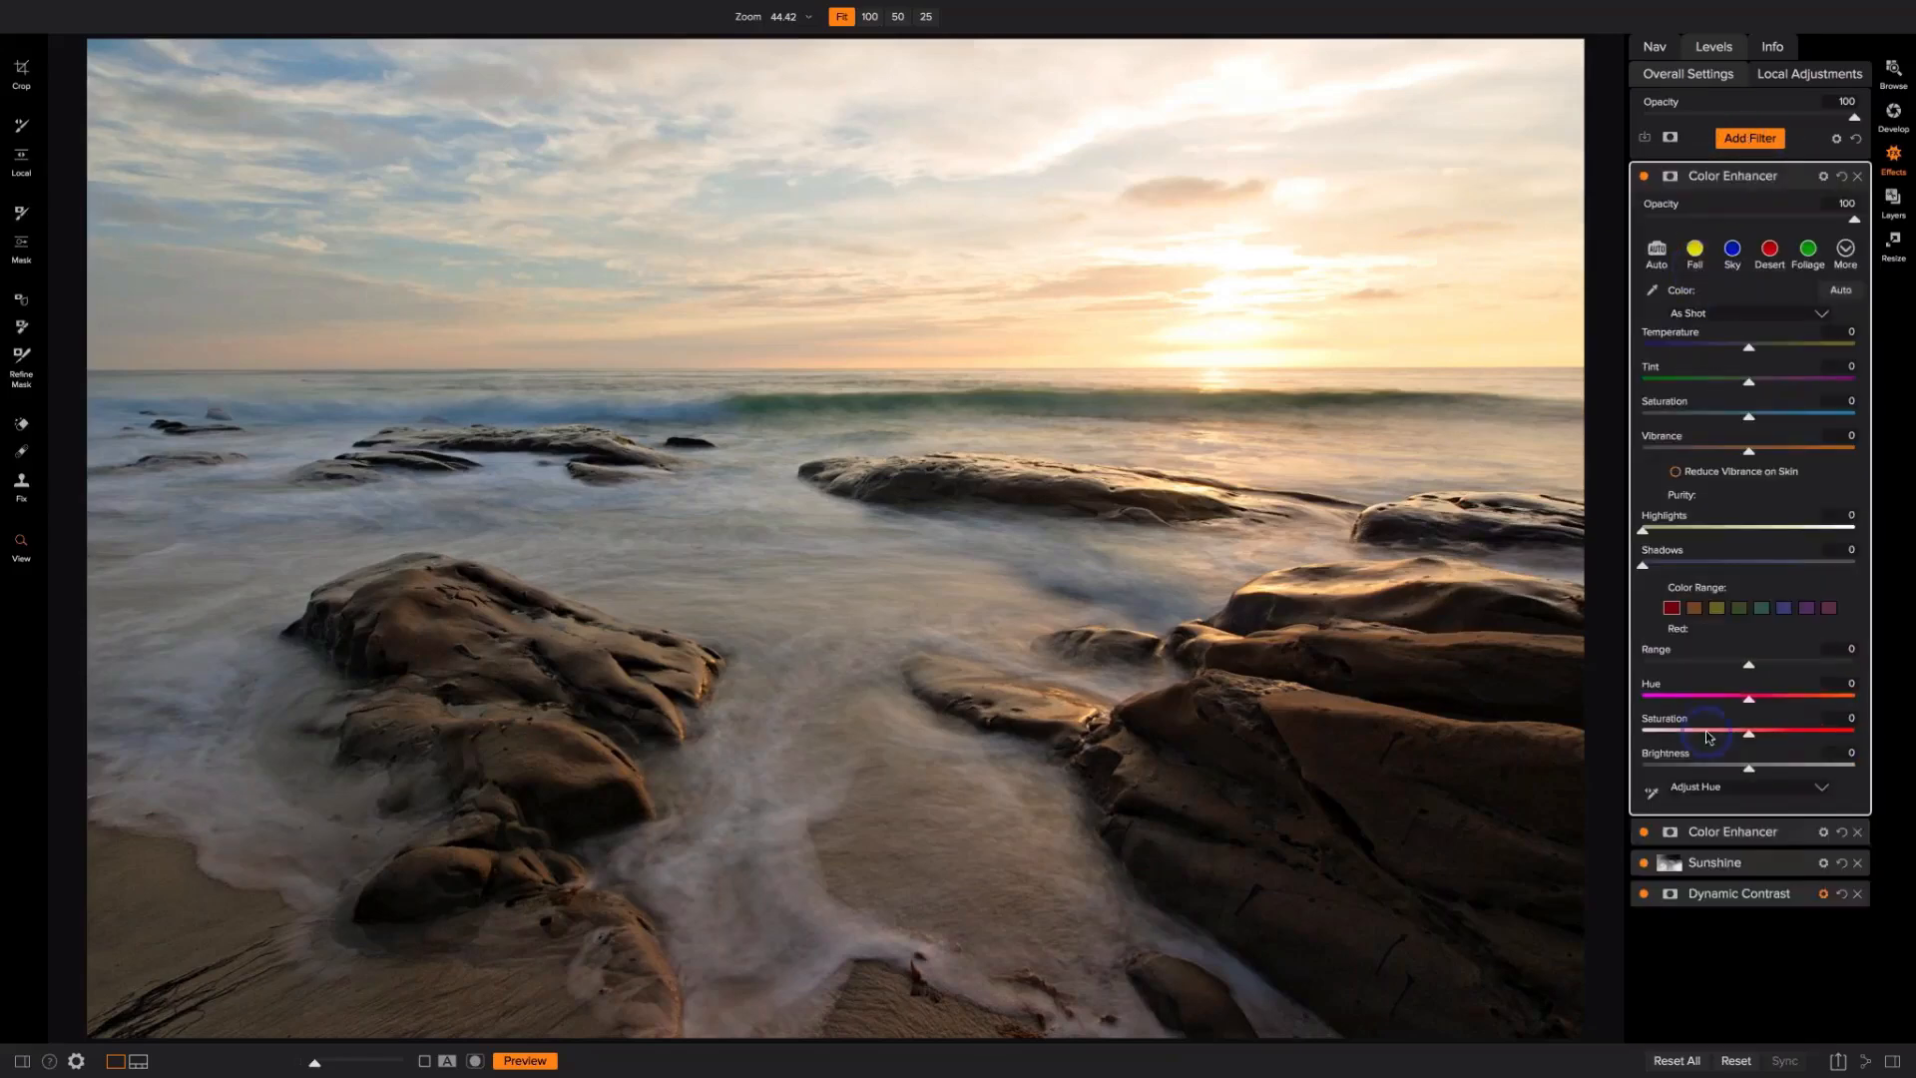
click(1696, 609)
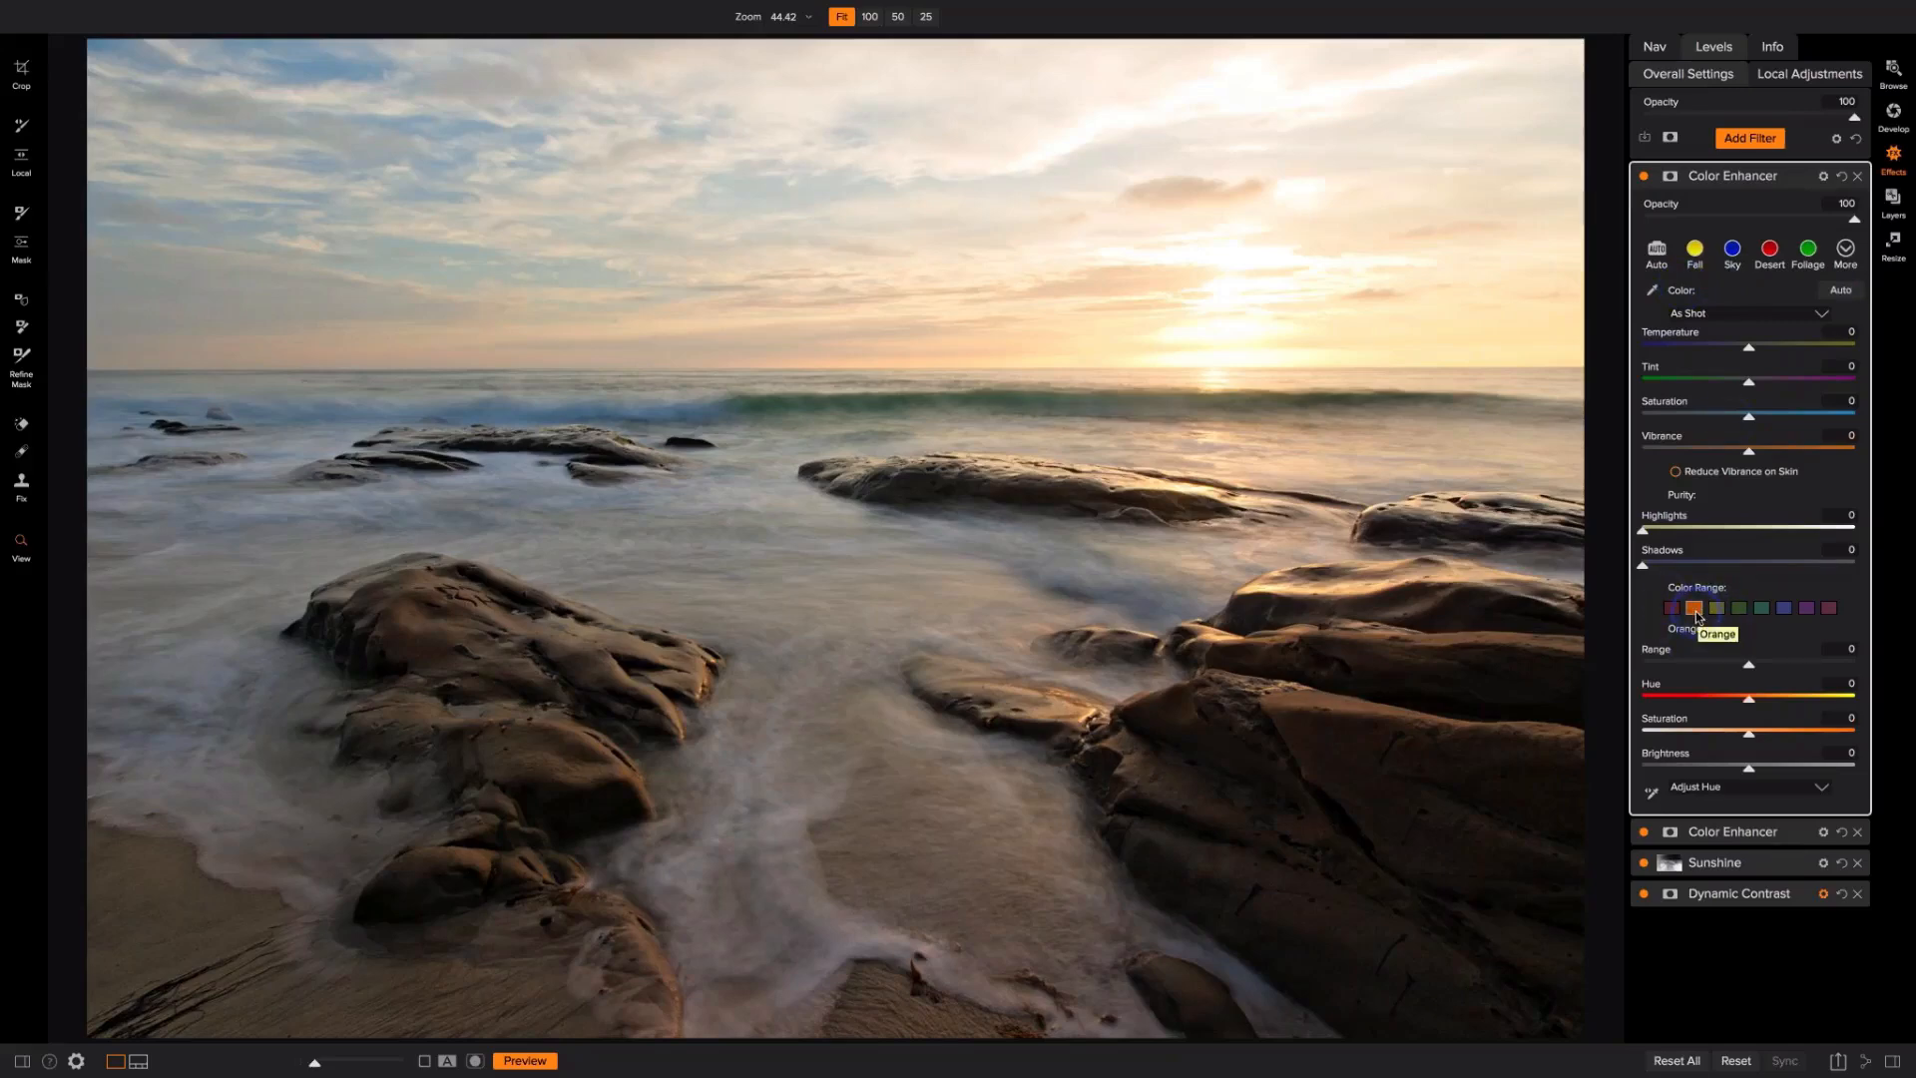
click(1751, 735)
mouse_move(1753, 738)
mouse_down()
mouse_move(1841, 735)
mouse_move(1767, 735)
mouse_up()
click(1672, 609)
click(1696, 611)
drag(1748, 768, 1763, 768)
Step: Add a Glow filter with amount 72 and halo 15, keeping its mode at Softlight
click(1736, 139)
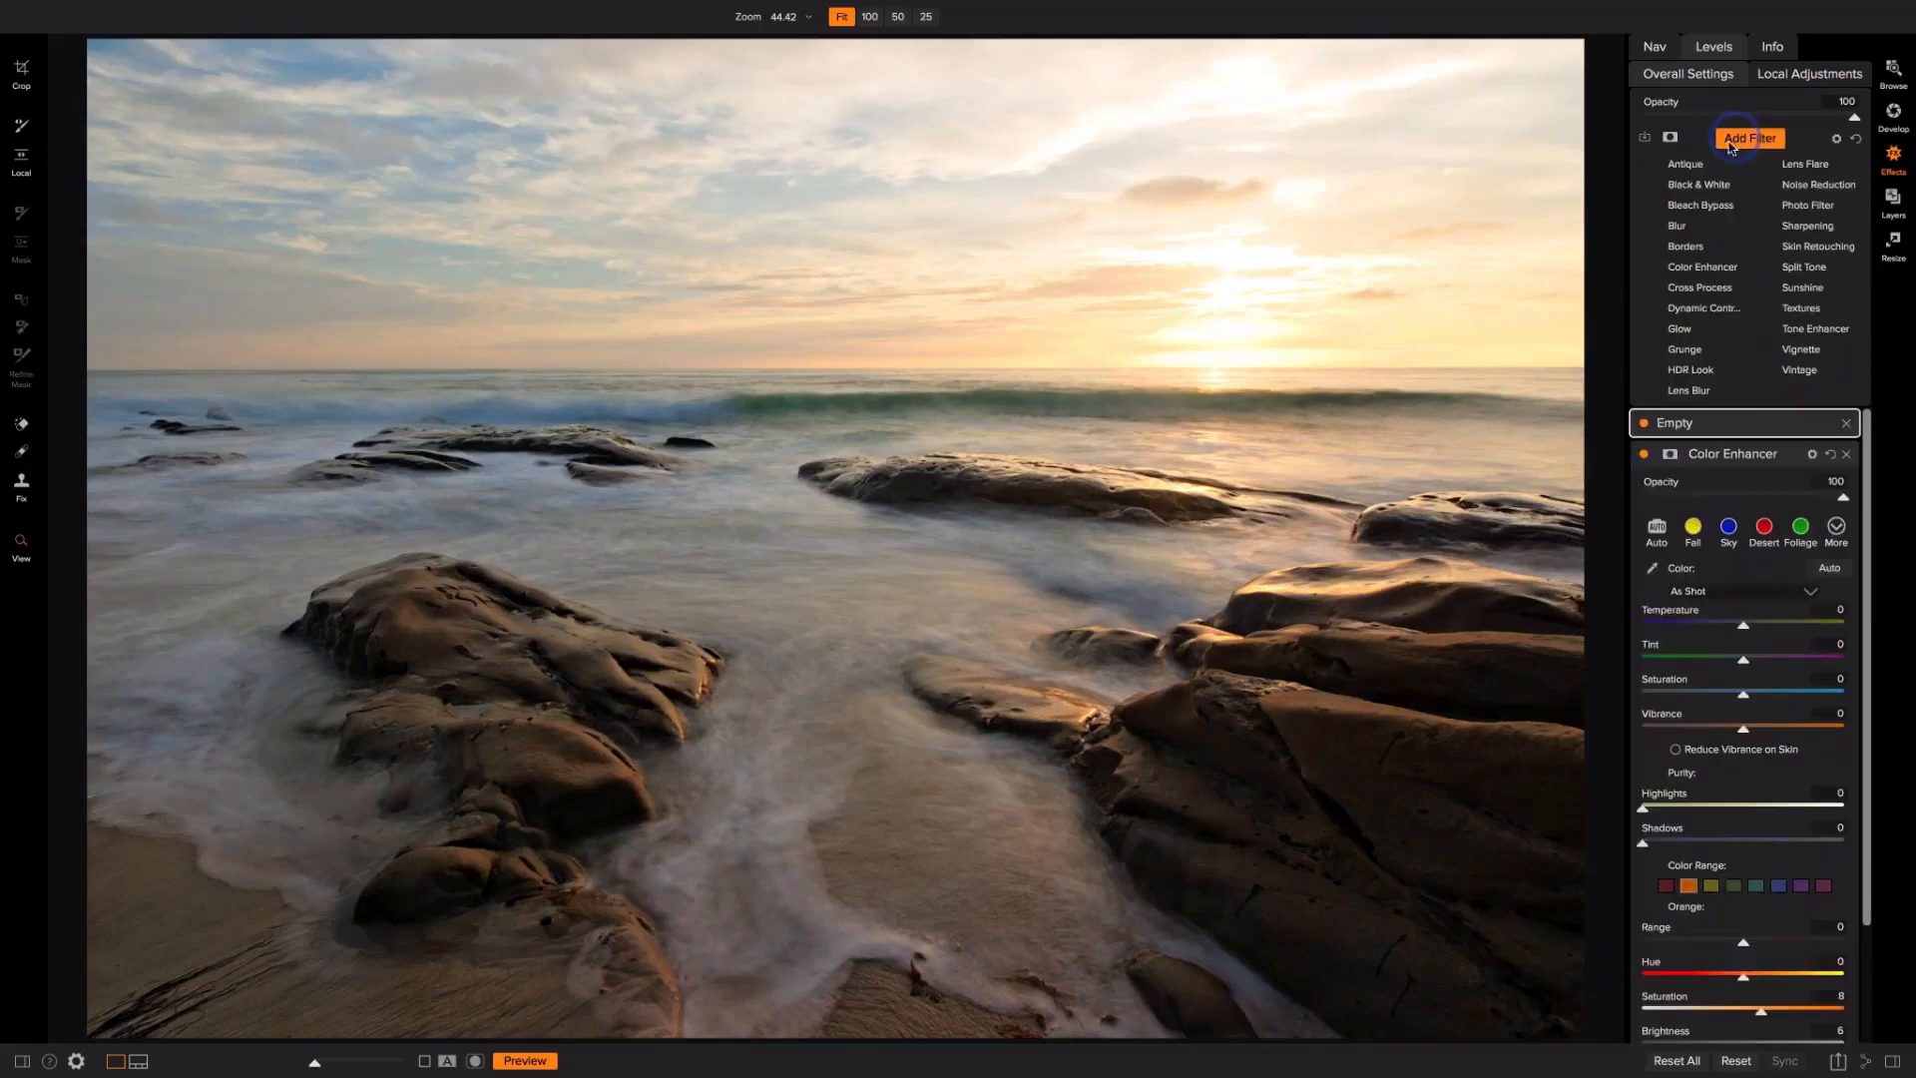
click(1686, 333)
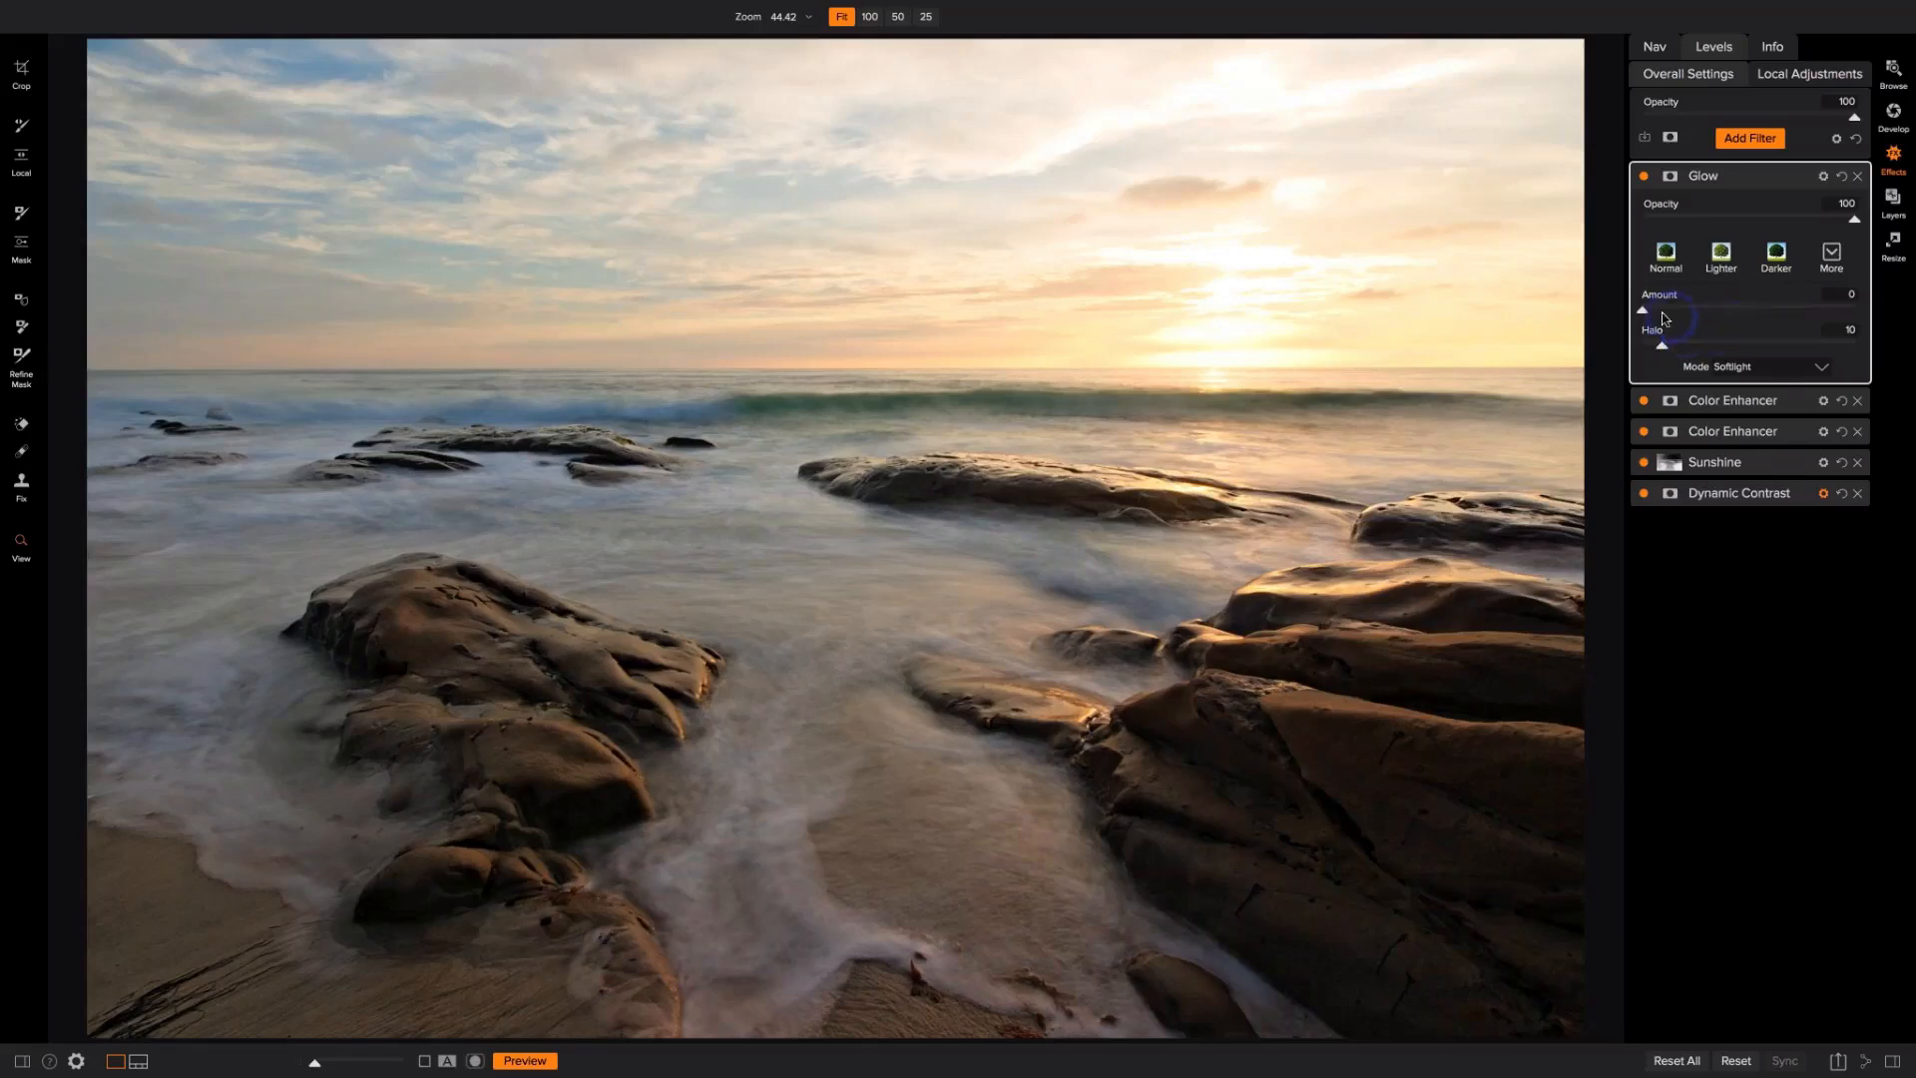
click(1642, 314)
drag(1684, 316, 1731, 315)
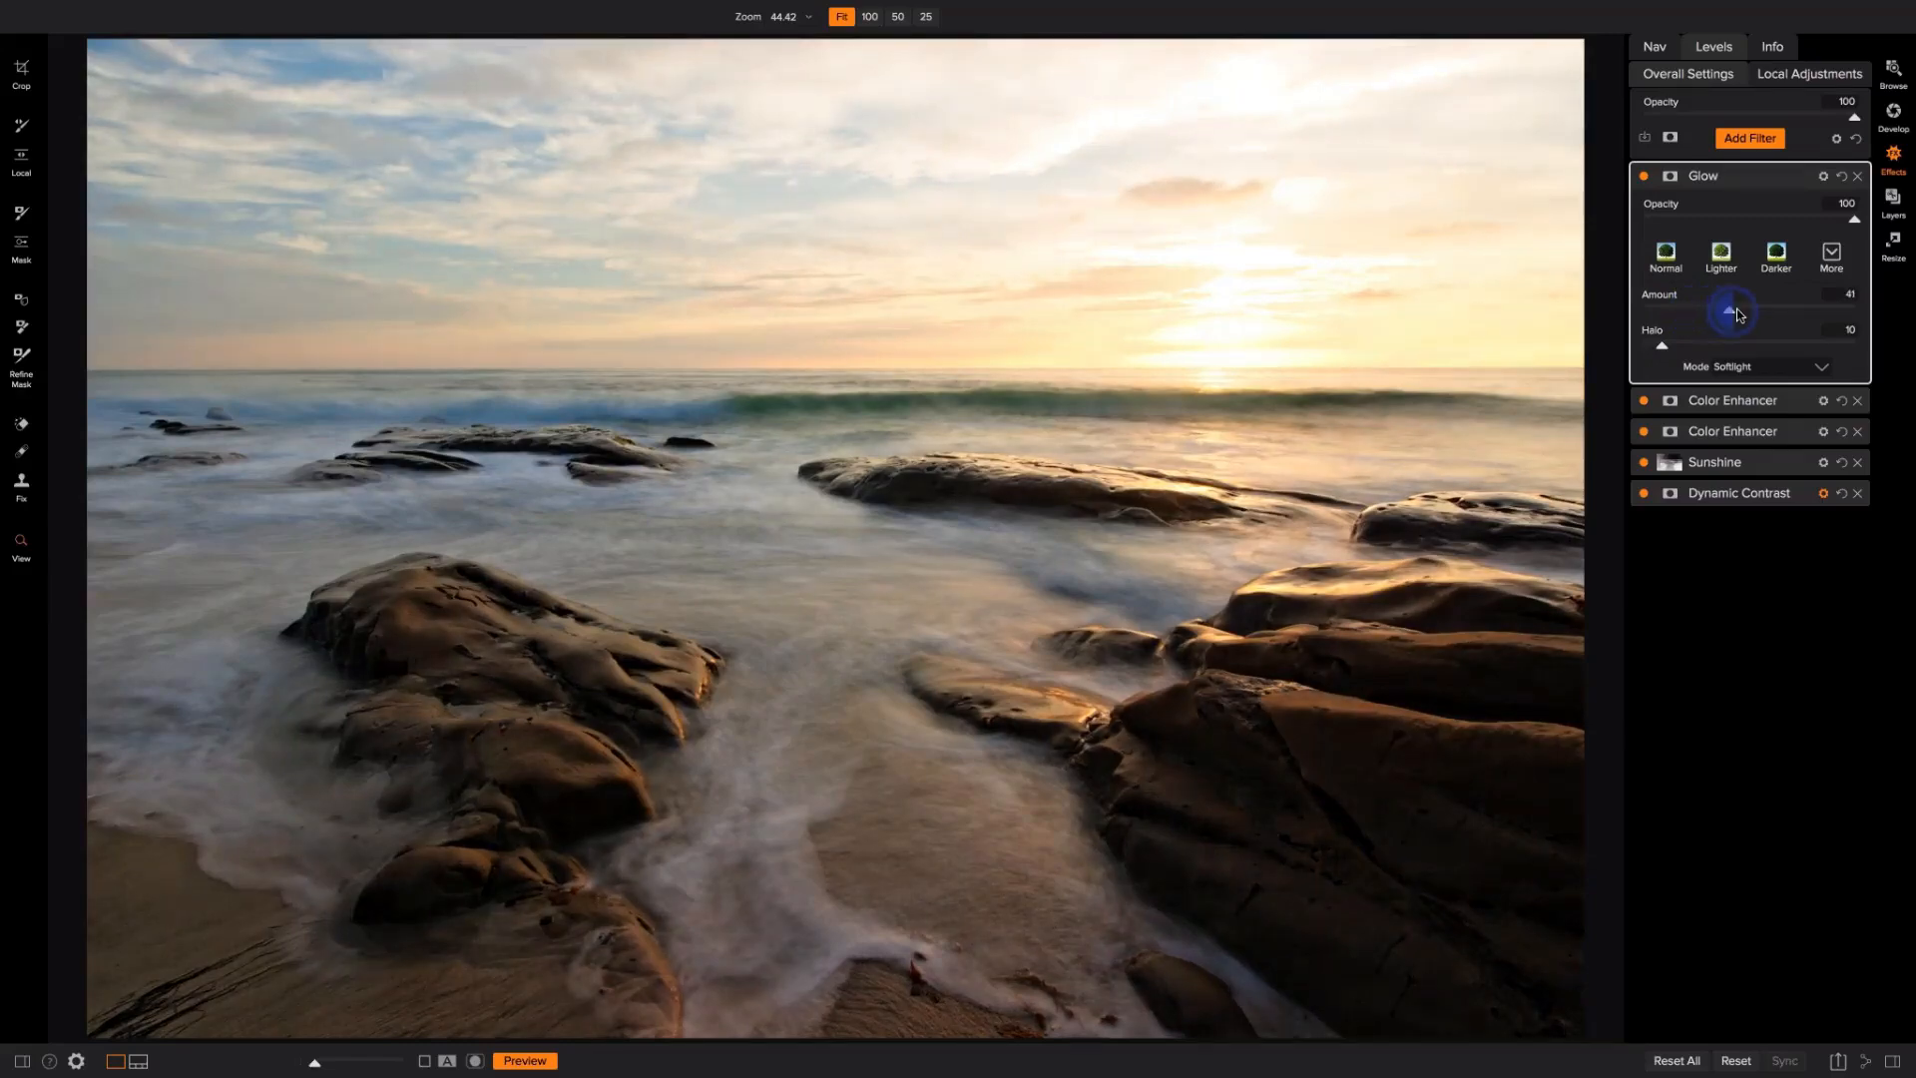
drag(1737, 315, 1796, 313)
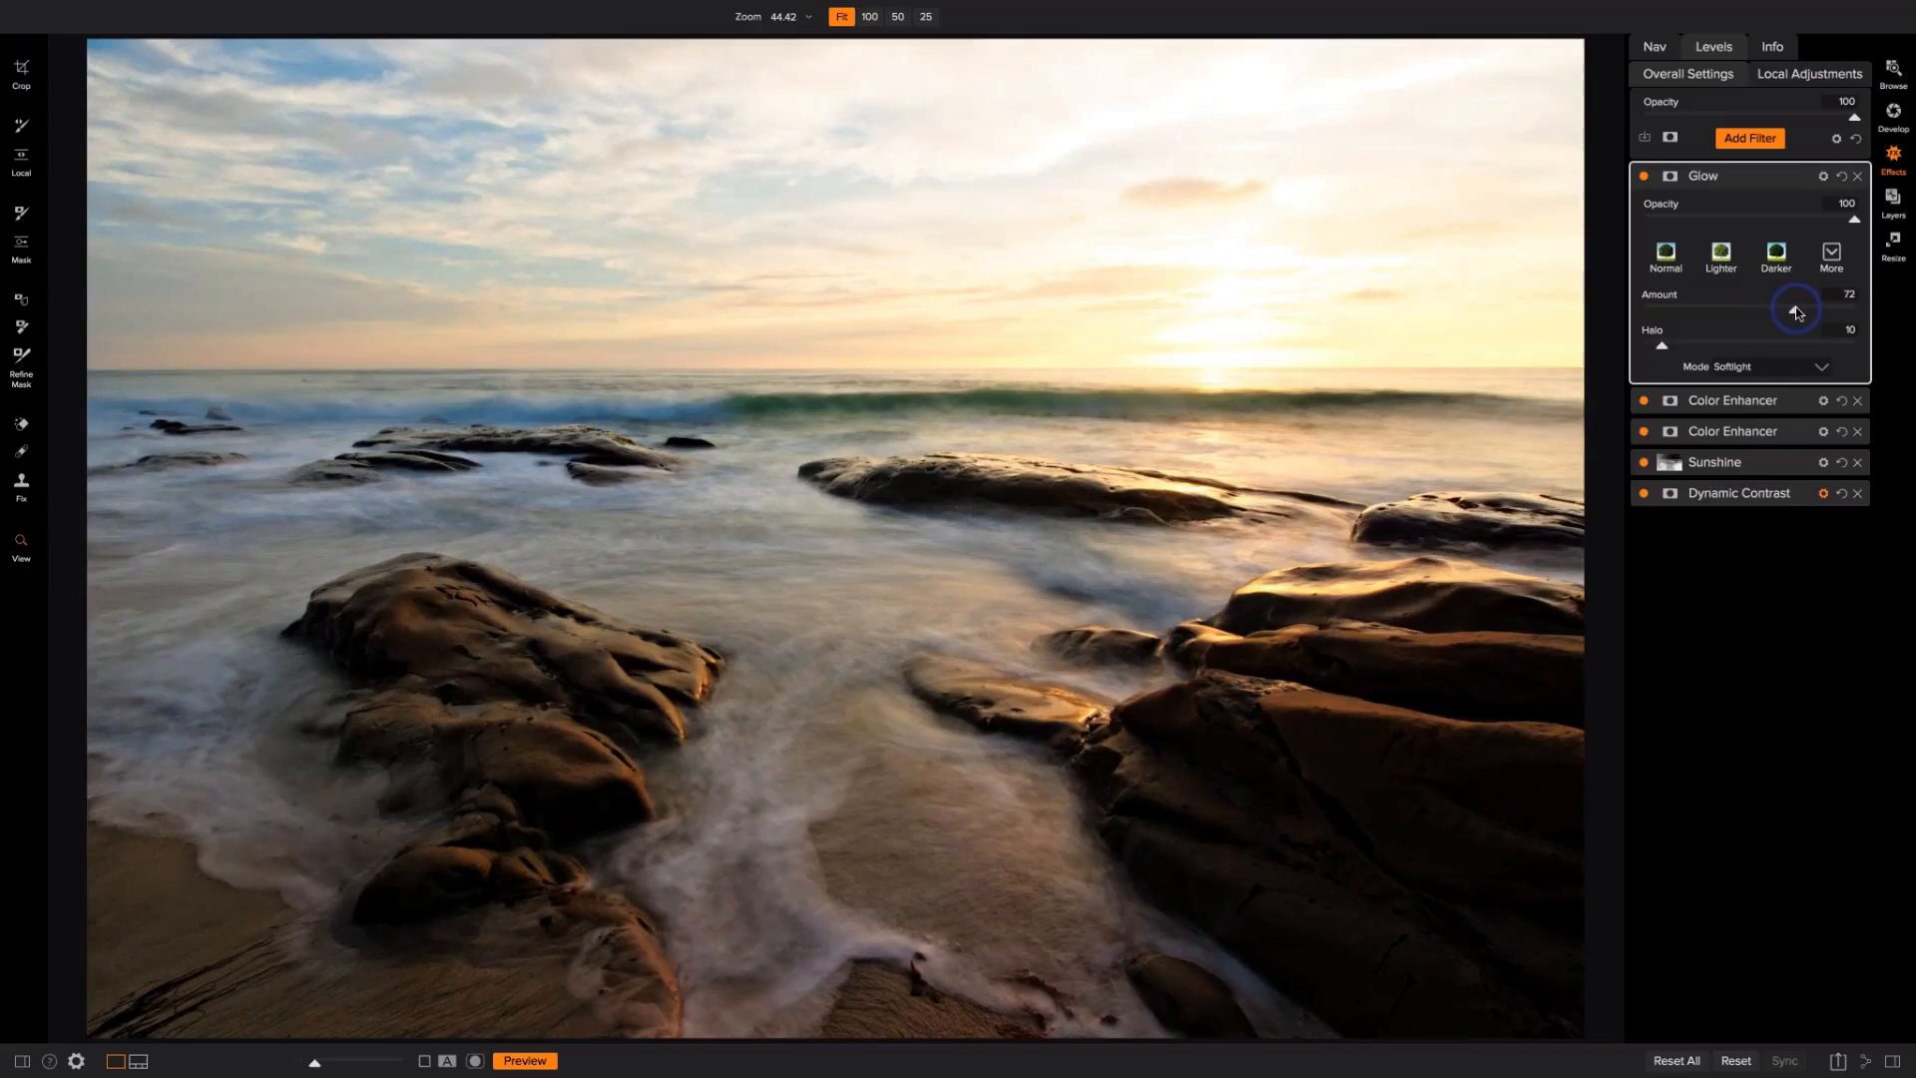
mouse_move(1662, 345)
mouse_down()
mouse_move(1697, 346)
mouse_move(1648, 344)
mouse_move(1674, 346)
mouse_up()
click(1736, 368)
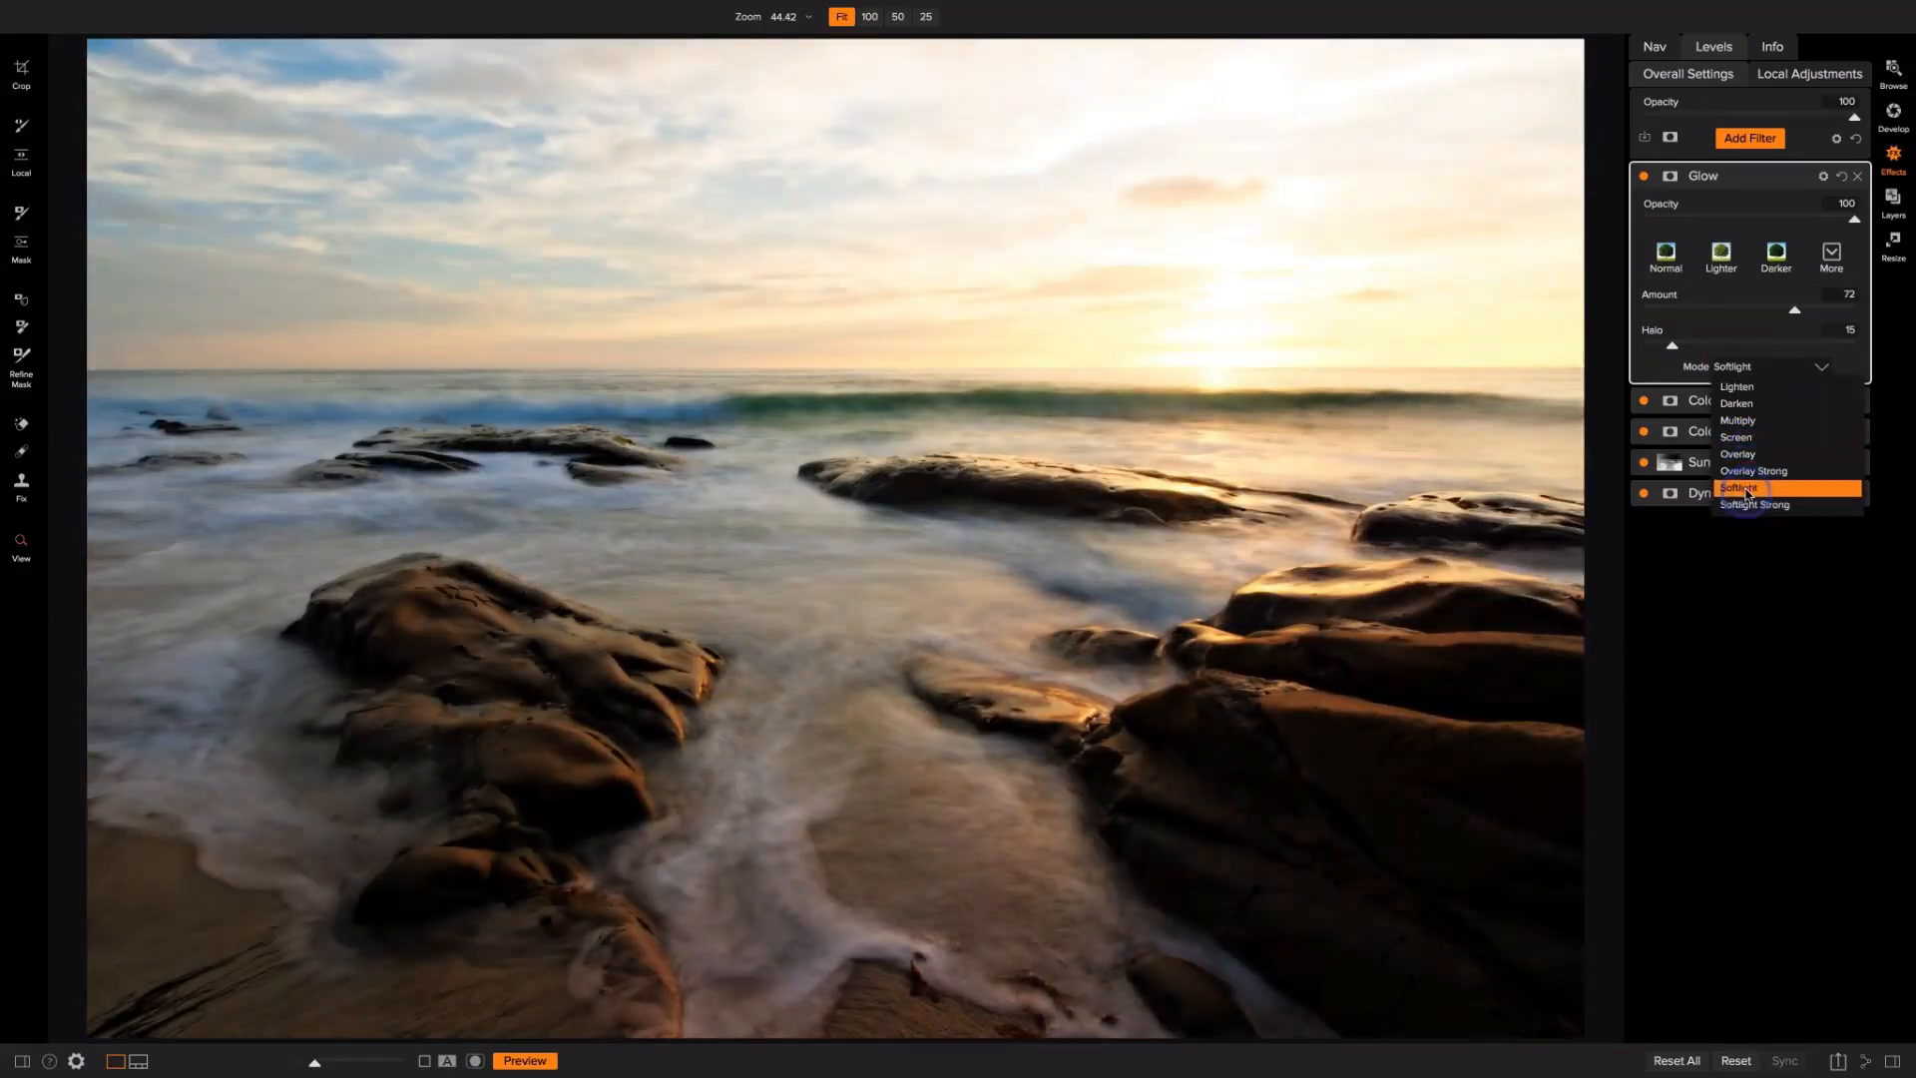
click(1747, 491)
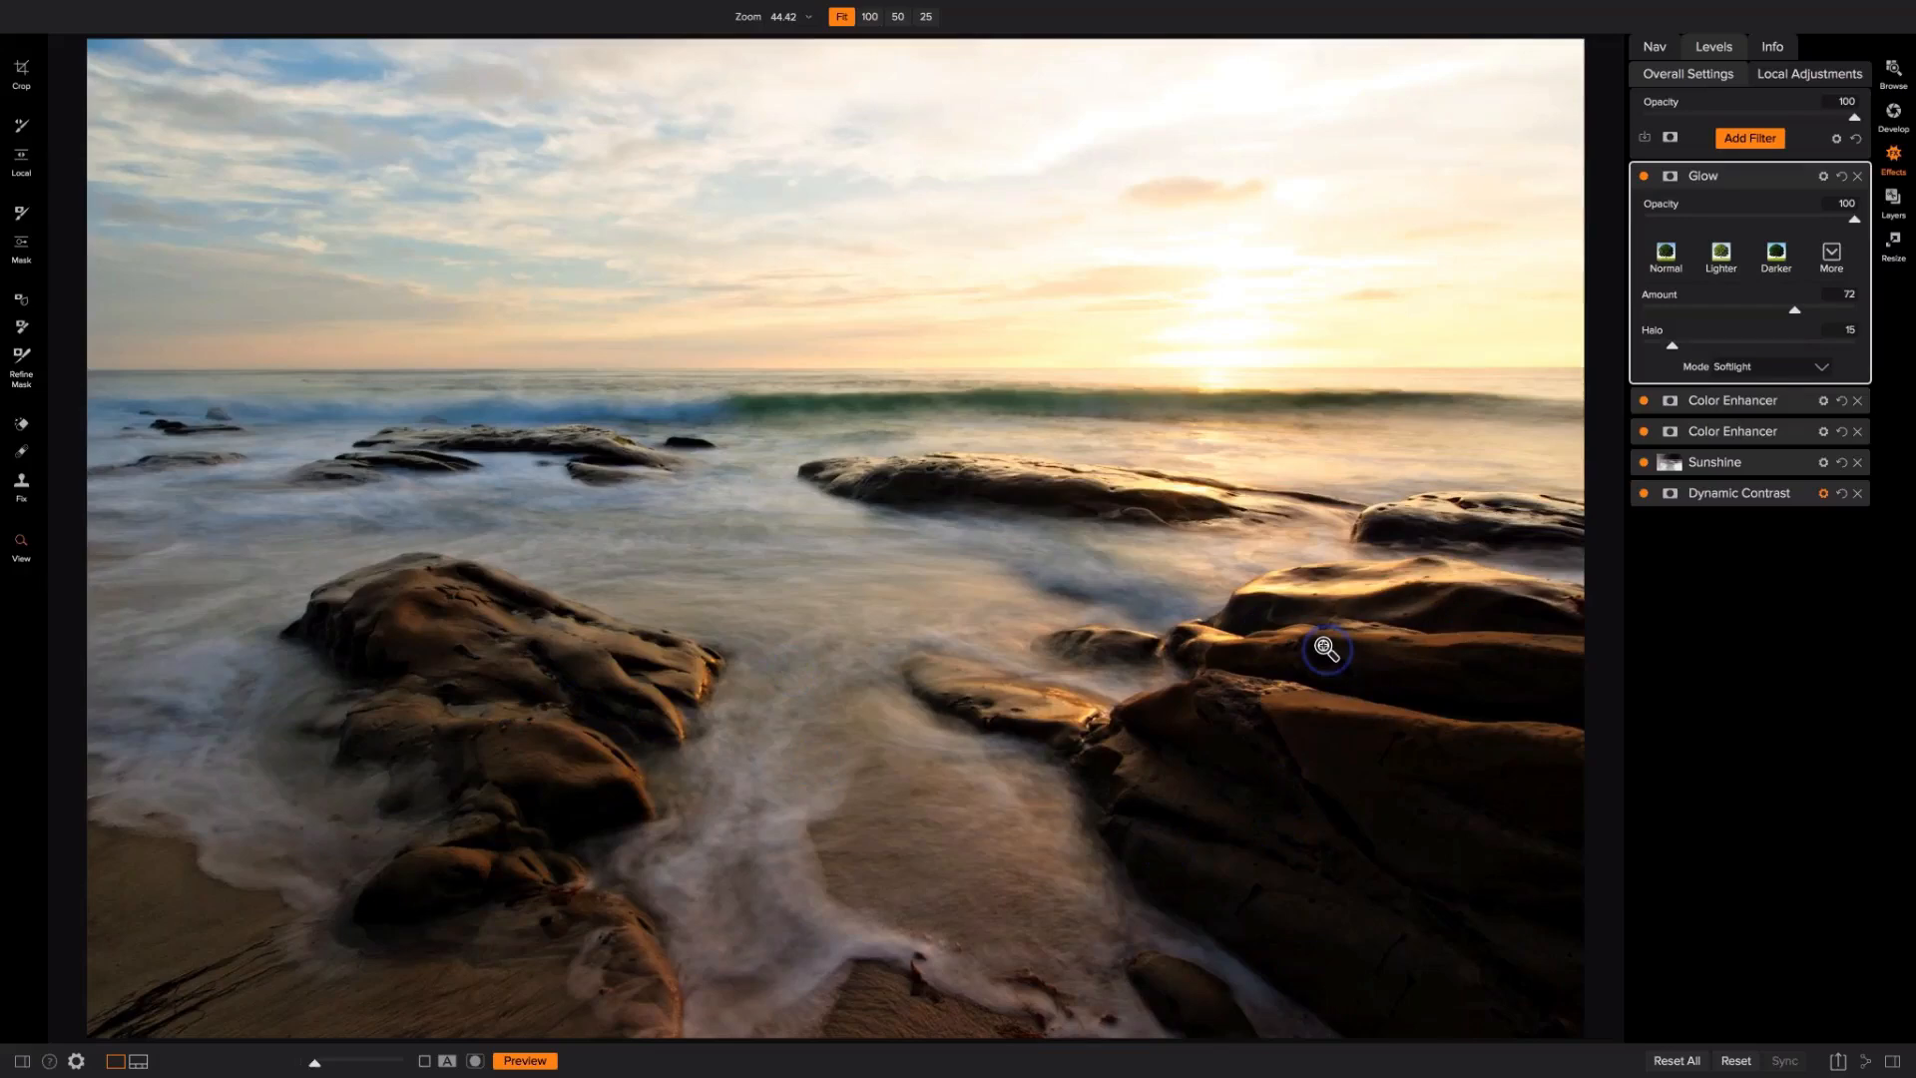
Step: Open the Glow filter's mask options and create a luminosity mask for it
click(1823, 178)
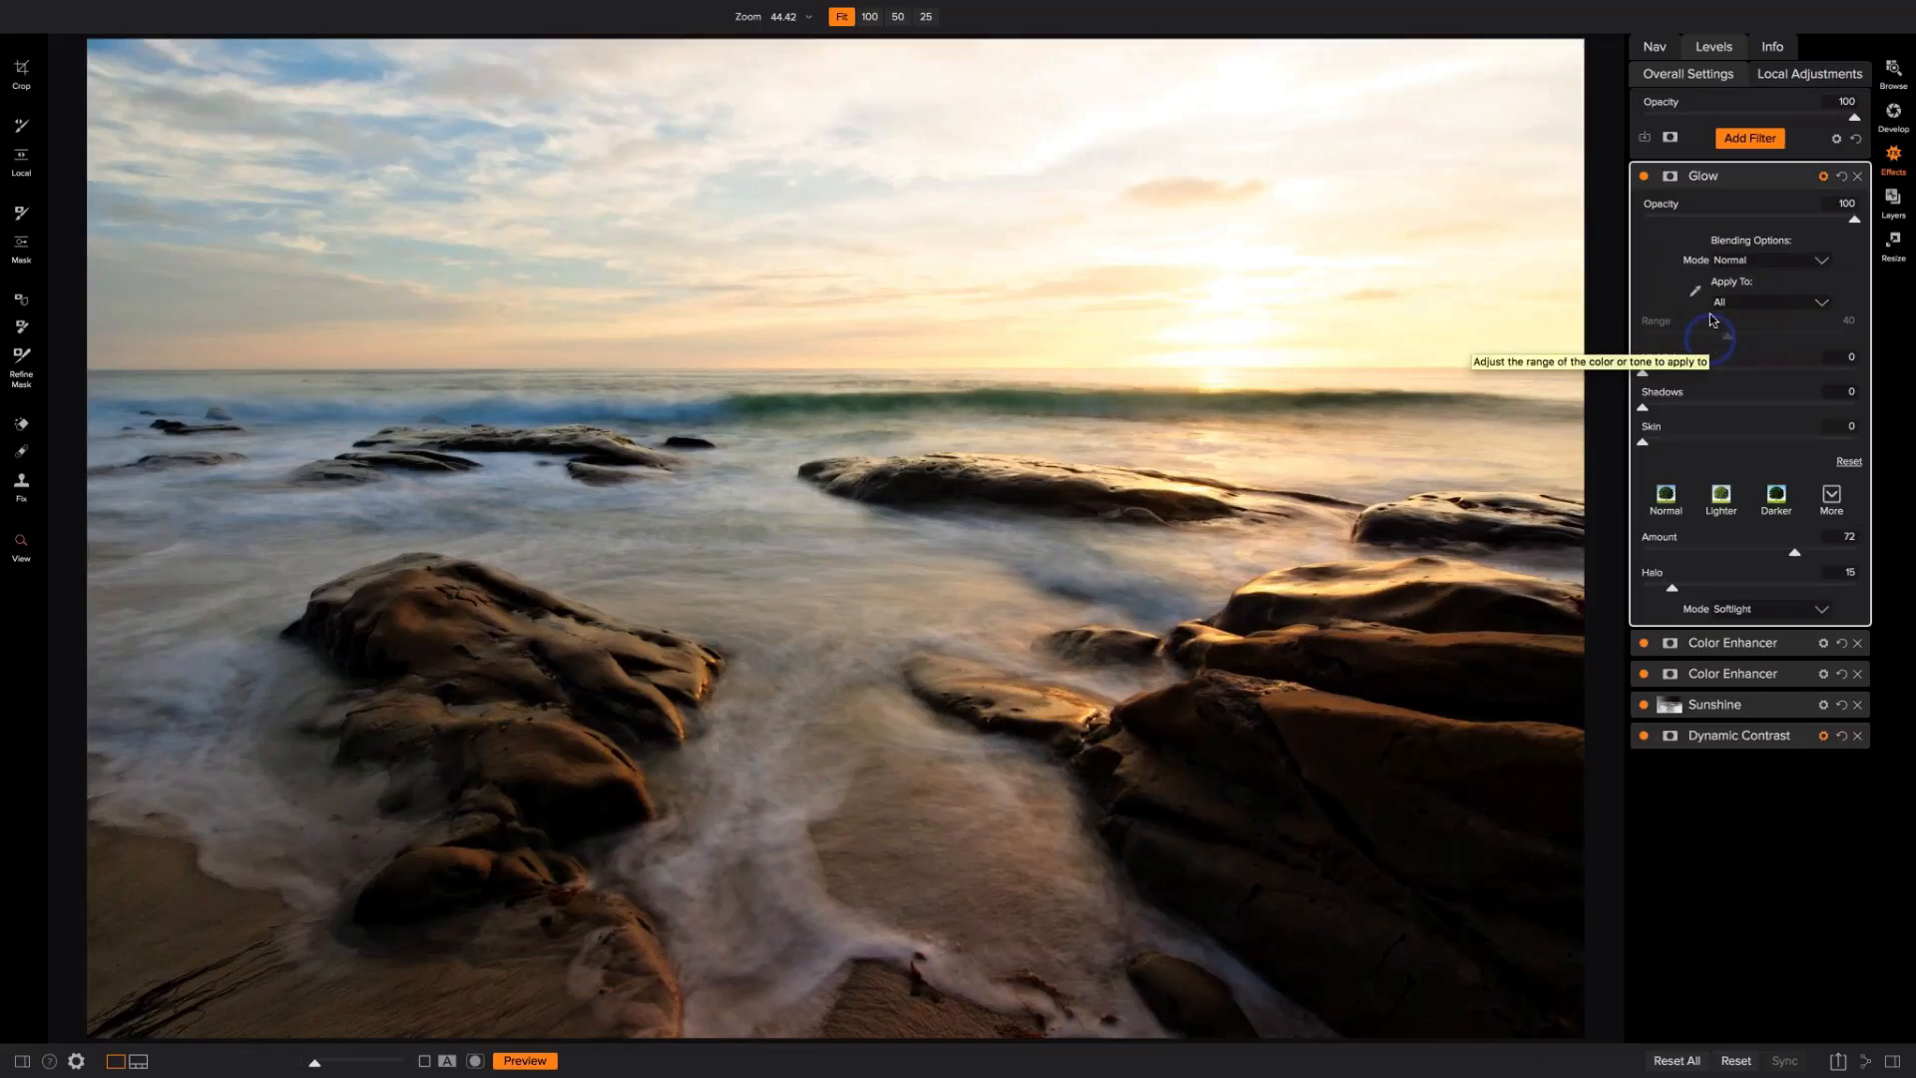
click(1670, 178)
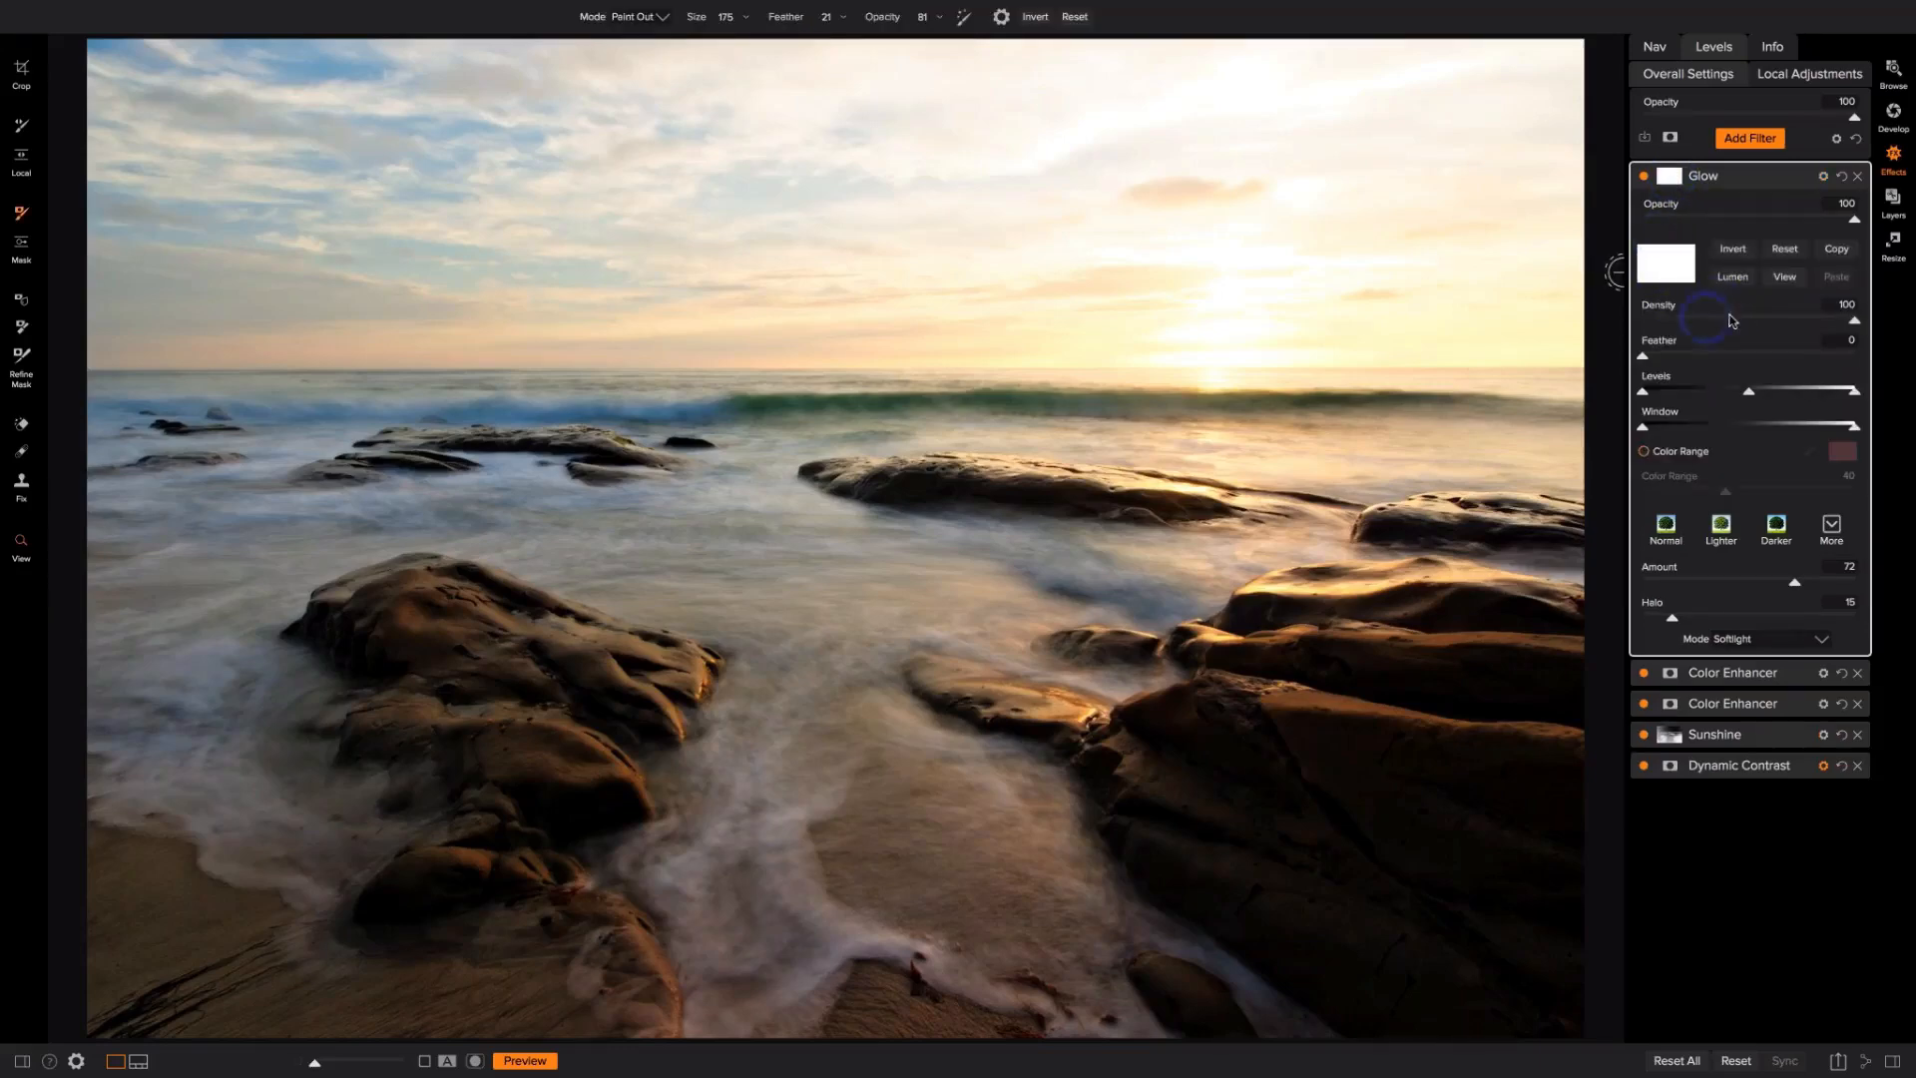
click(1733, 280)
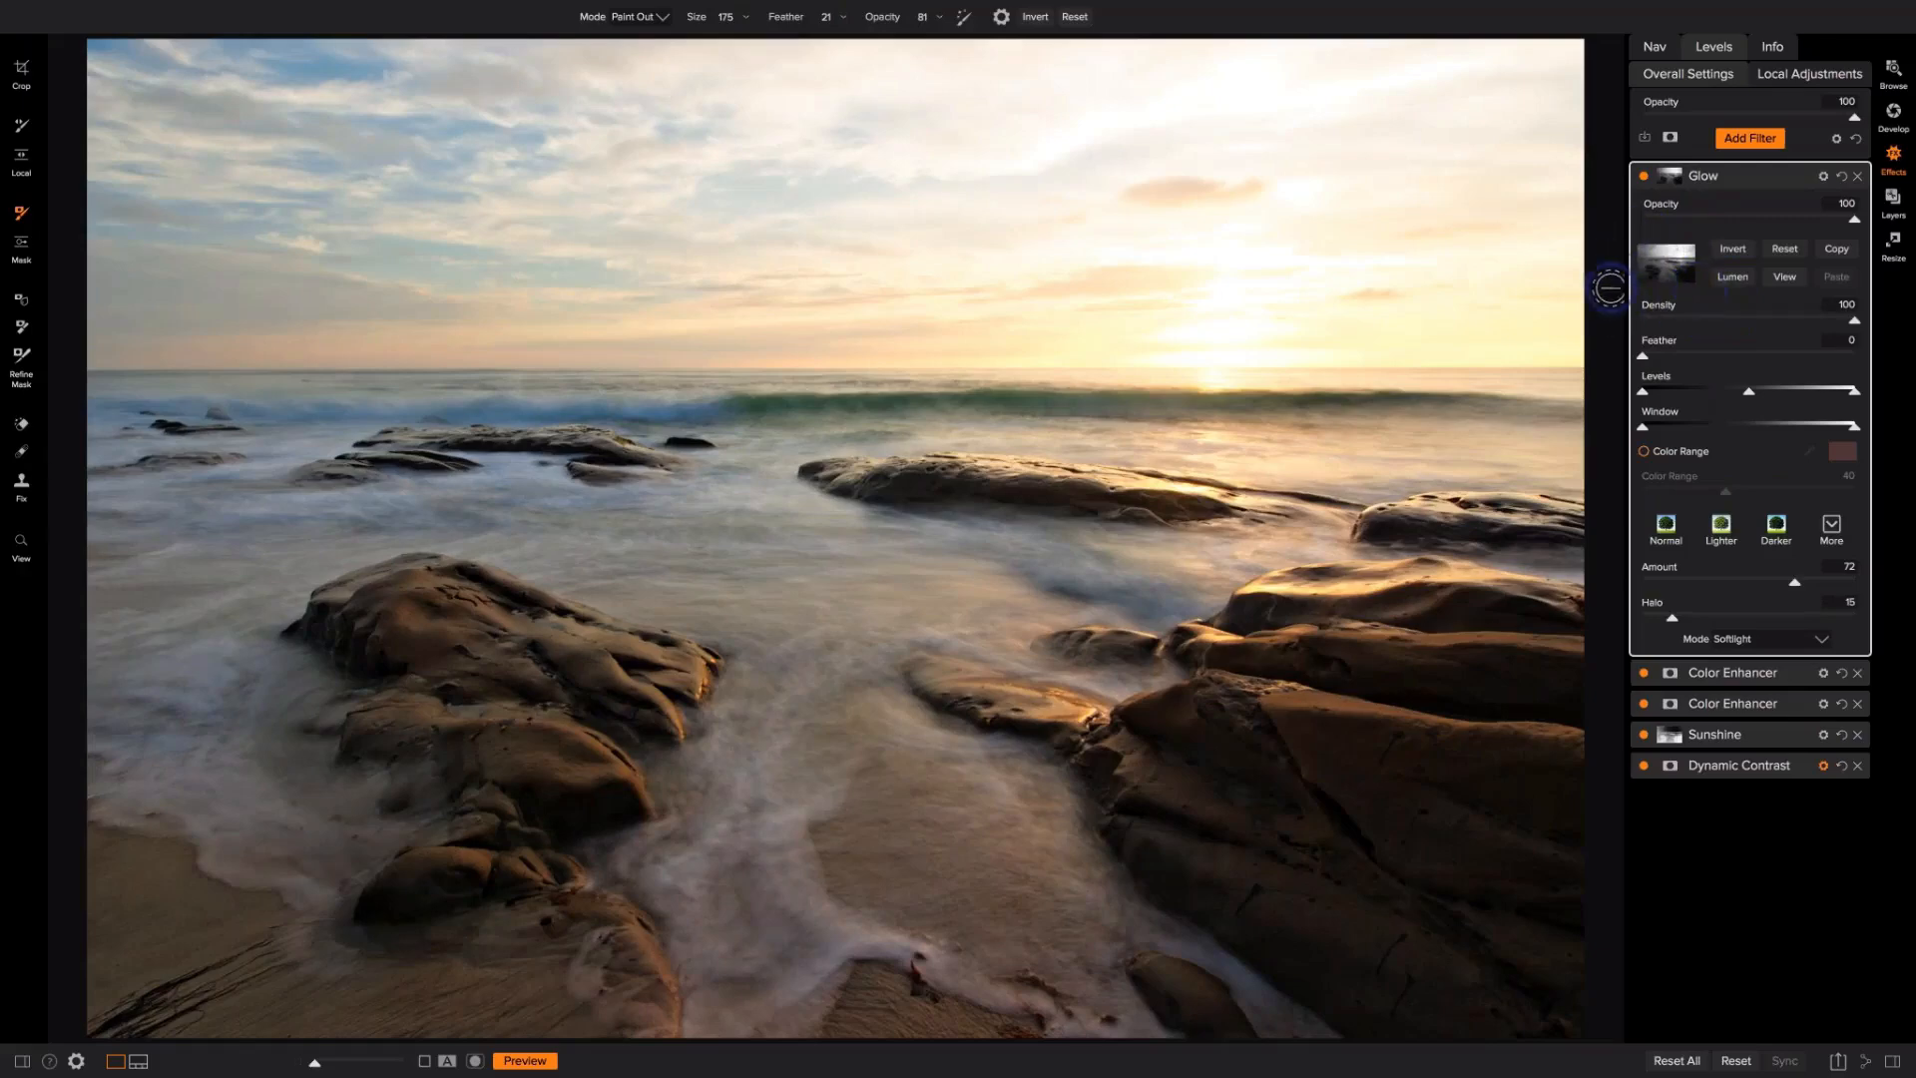
Step: Inspect the Glow filter's luminosity mask in the mask view and against the photo
click(476, 1062)
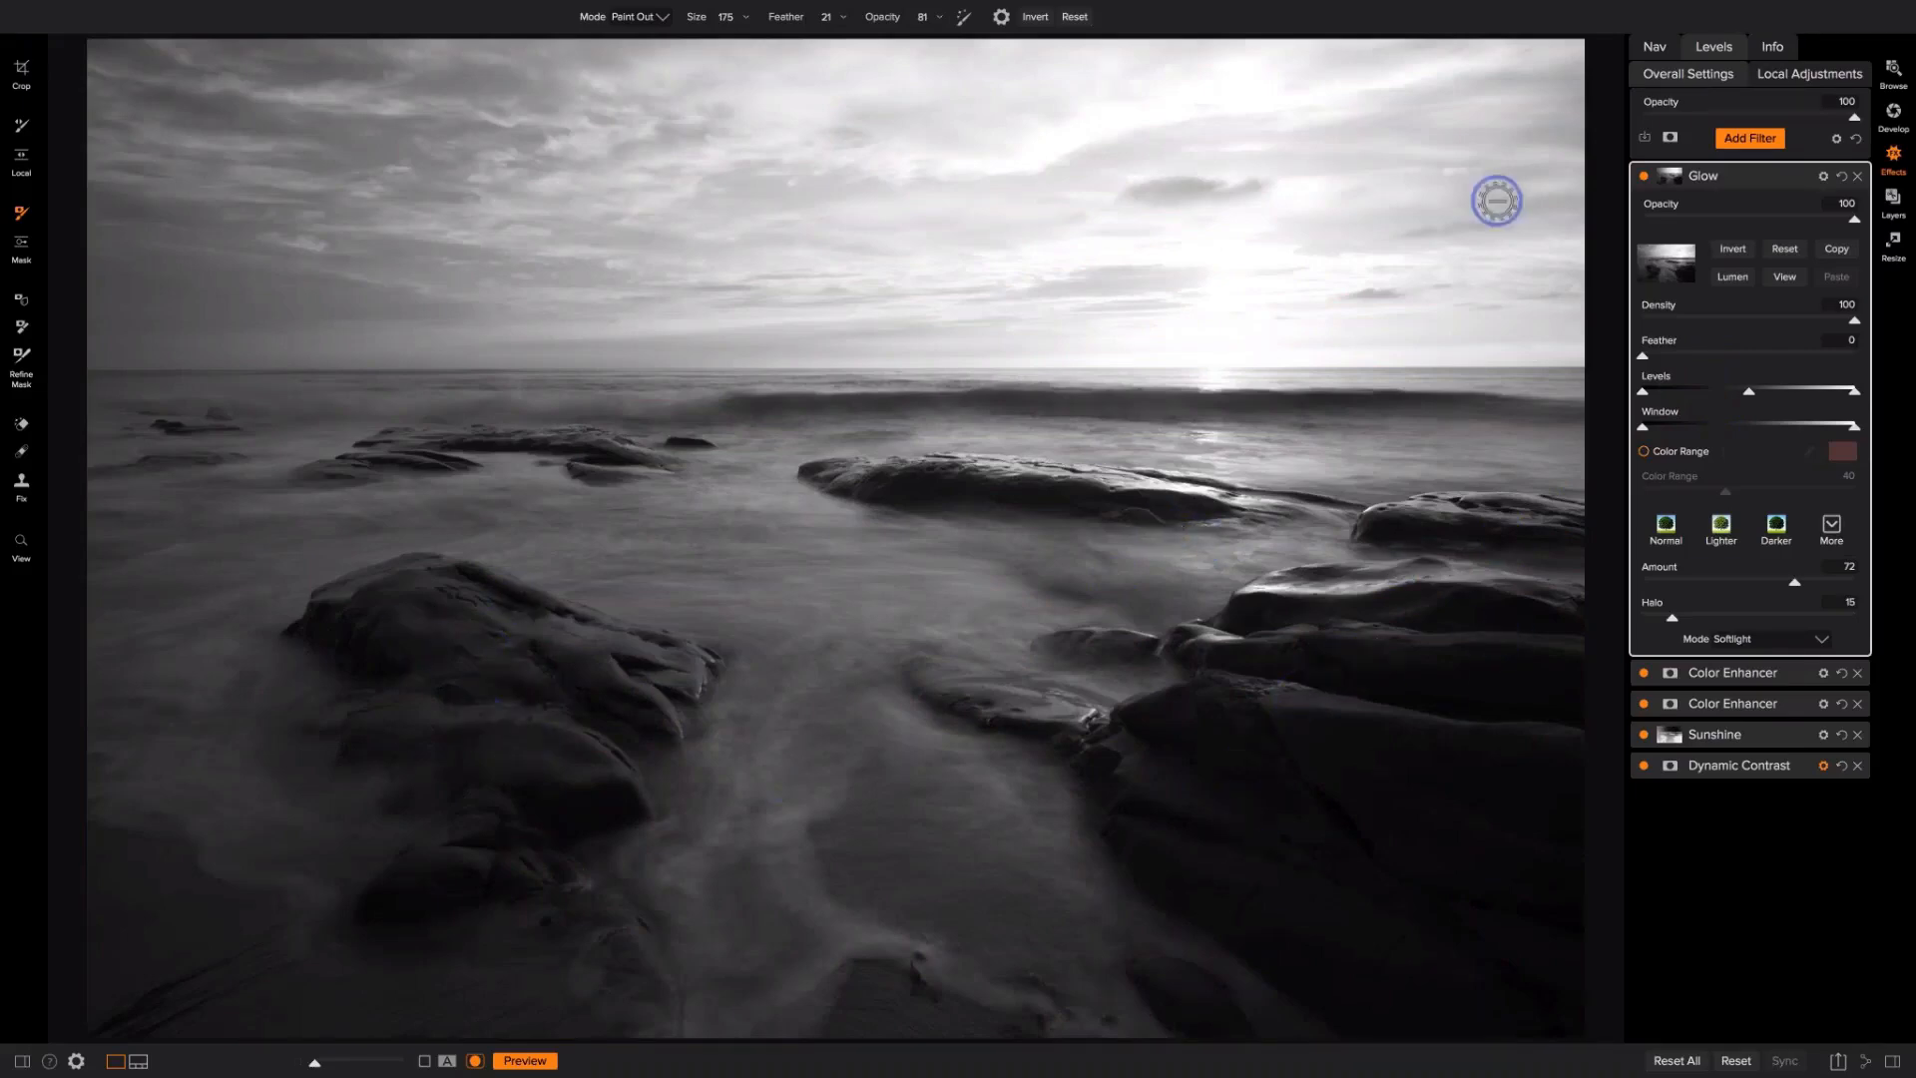
click(1643, 177)
click(1643, 177)
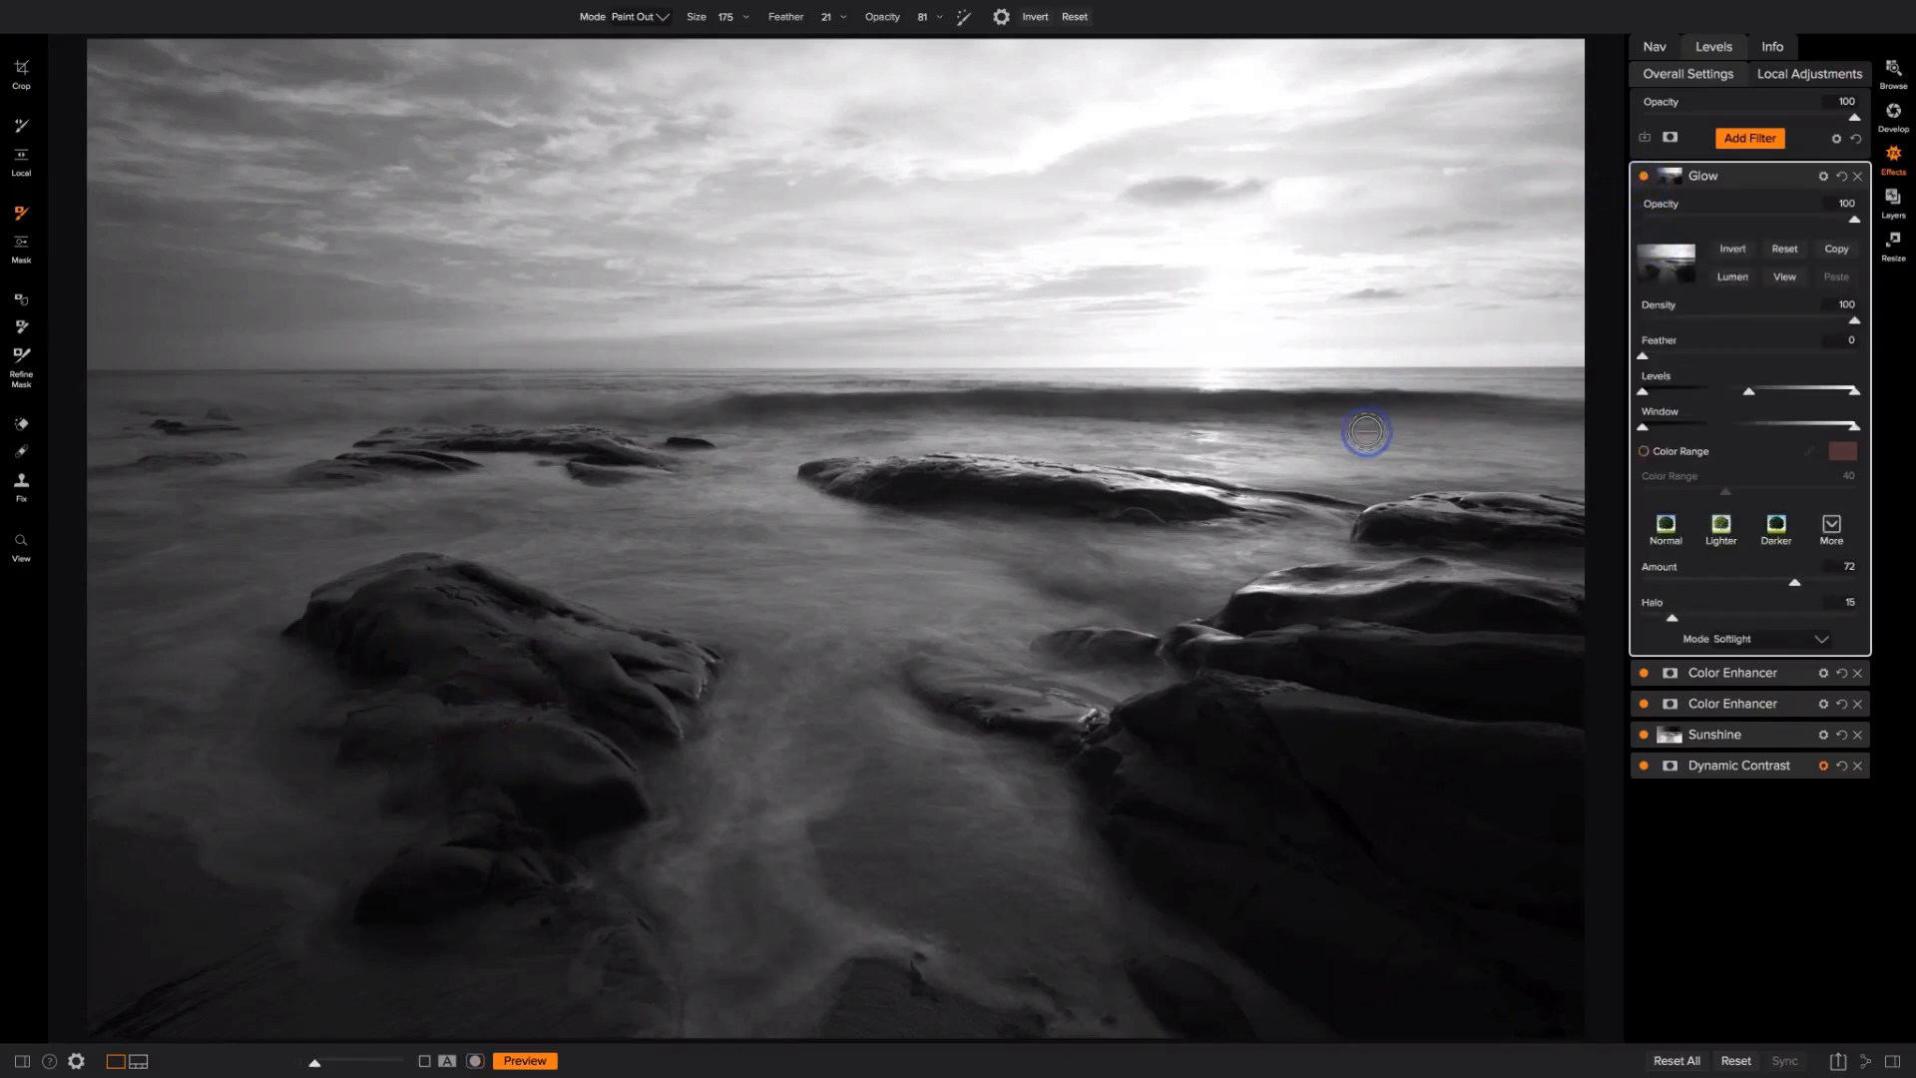
key(o)
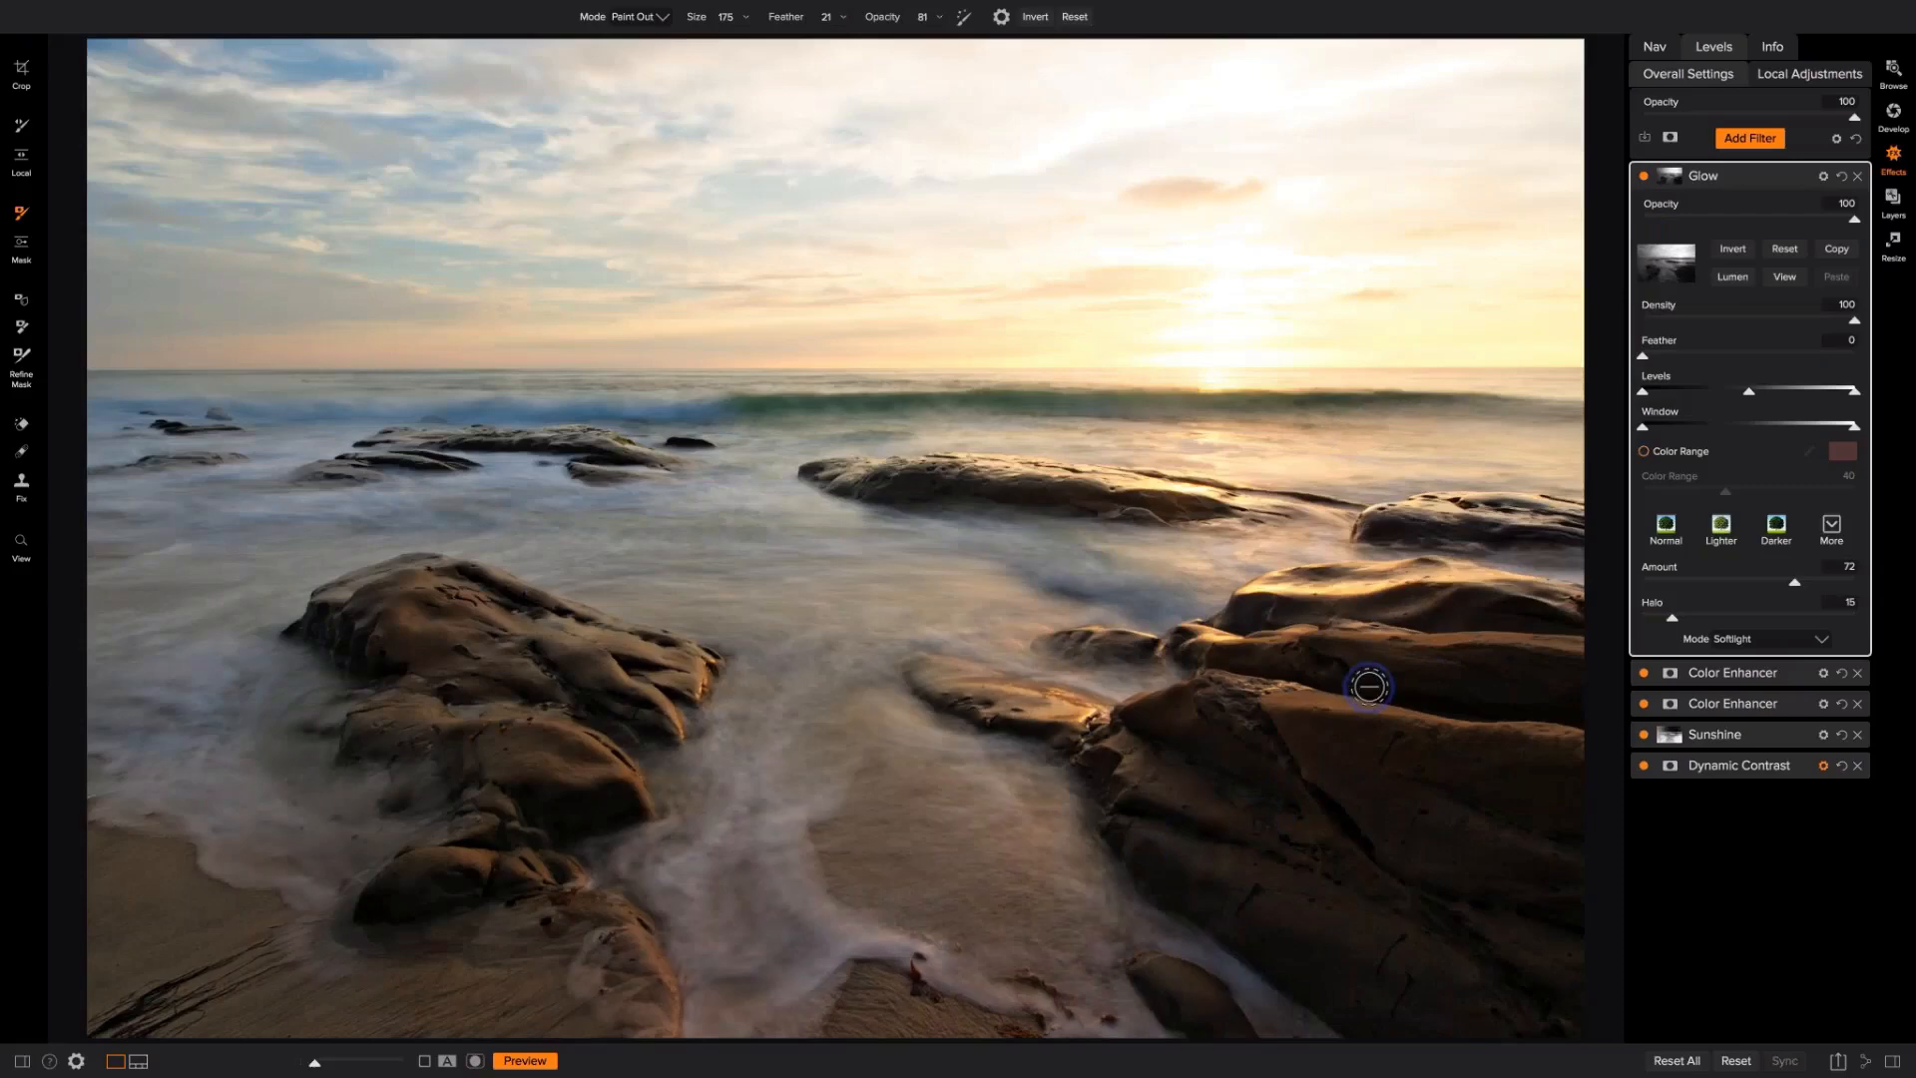
key(o)
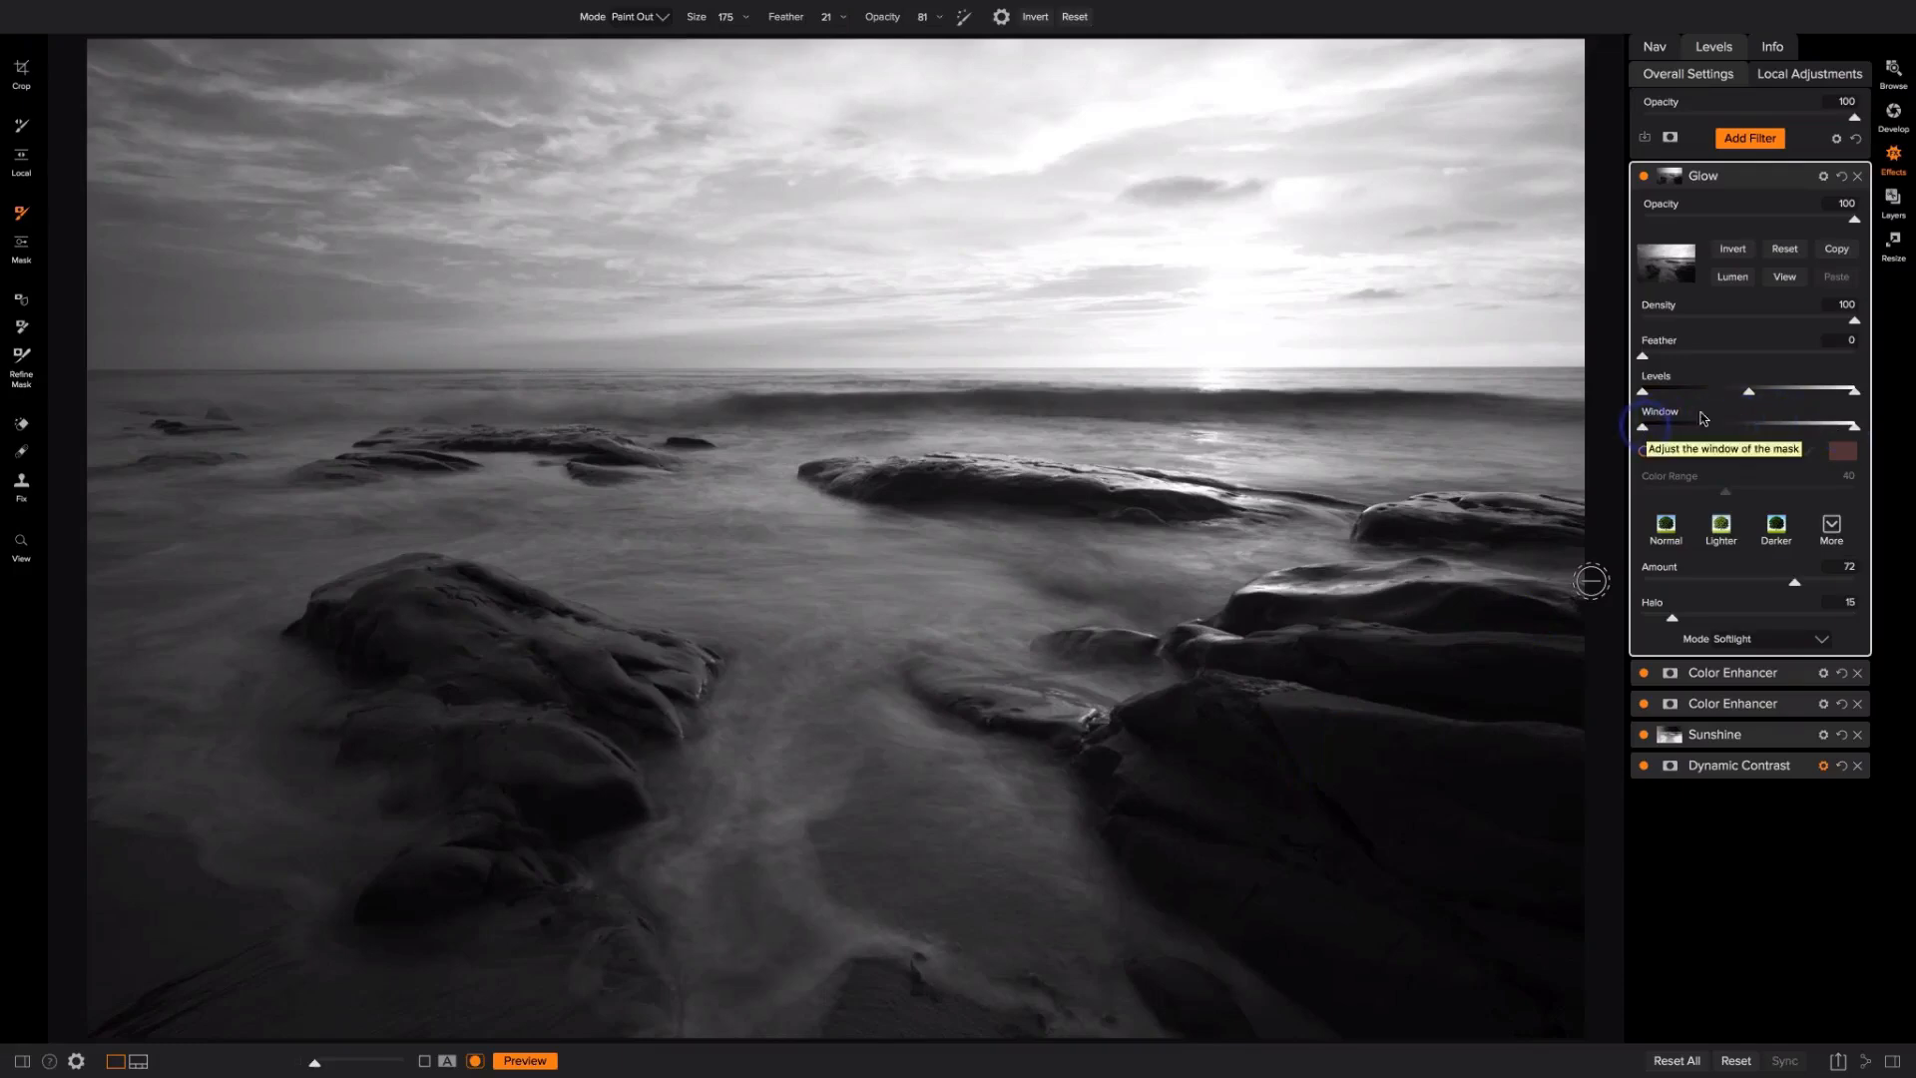
Step: Narrow the Glow mask's Window at both ends to exclude the dark rocks and the brightest area around the sun
click(1853, 426)
click(1661, 424)
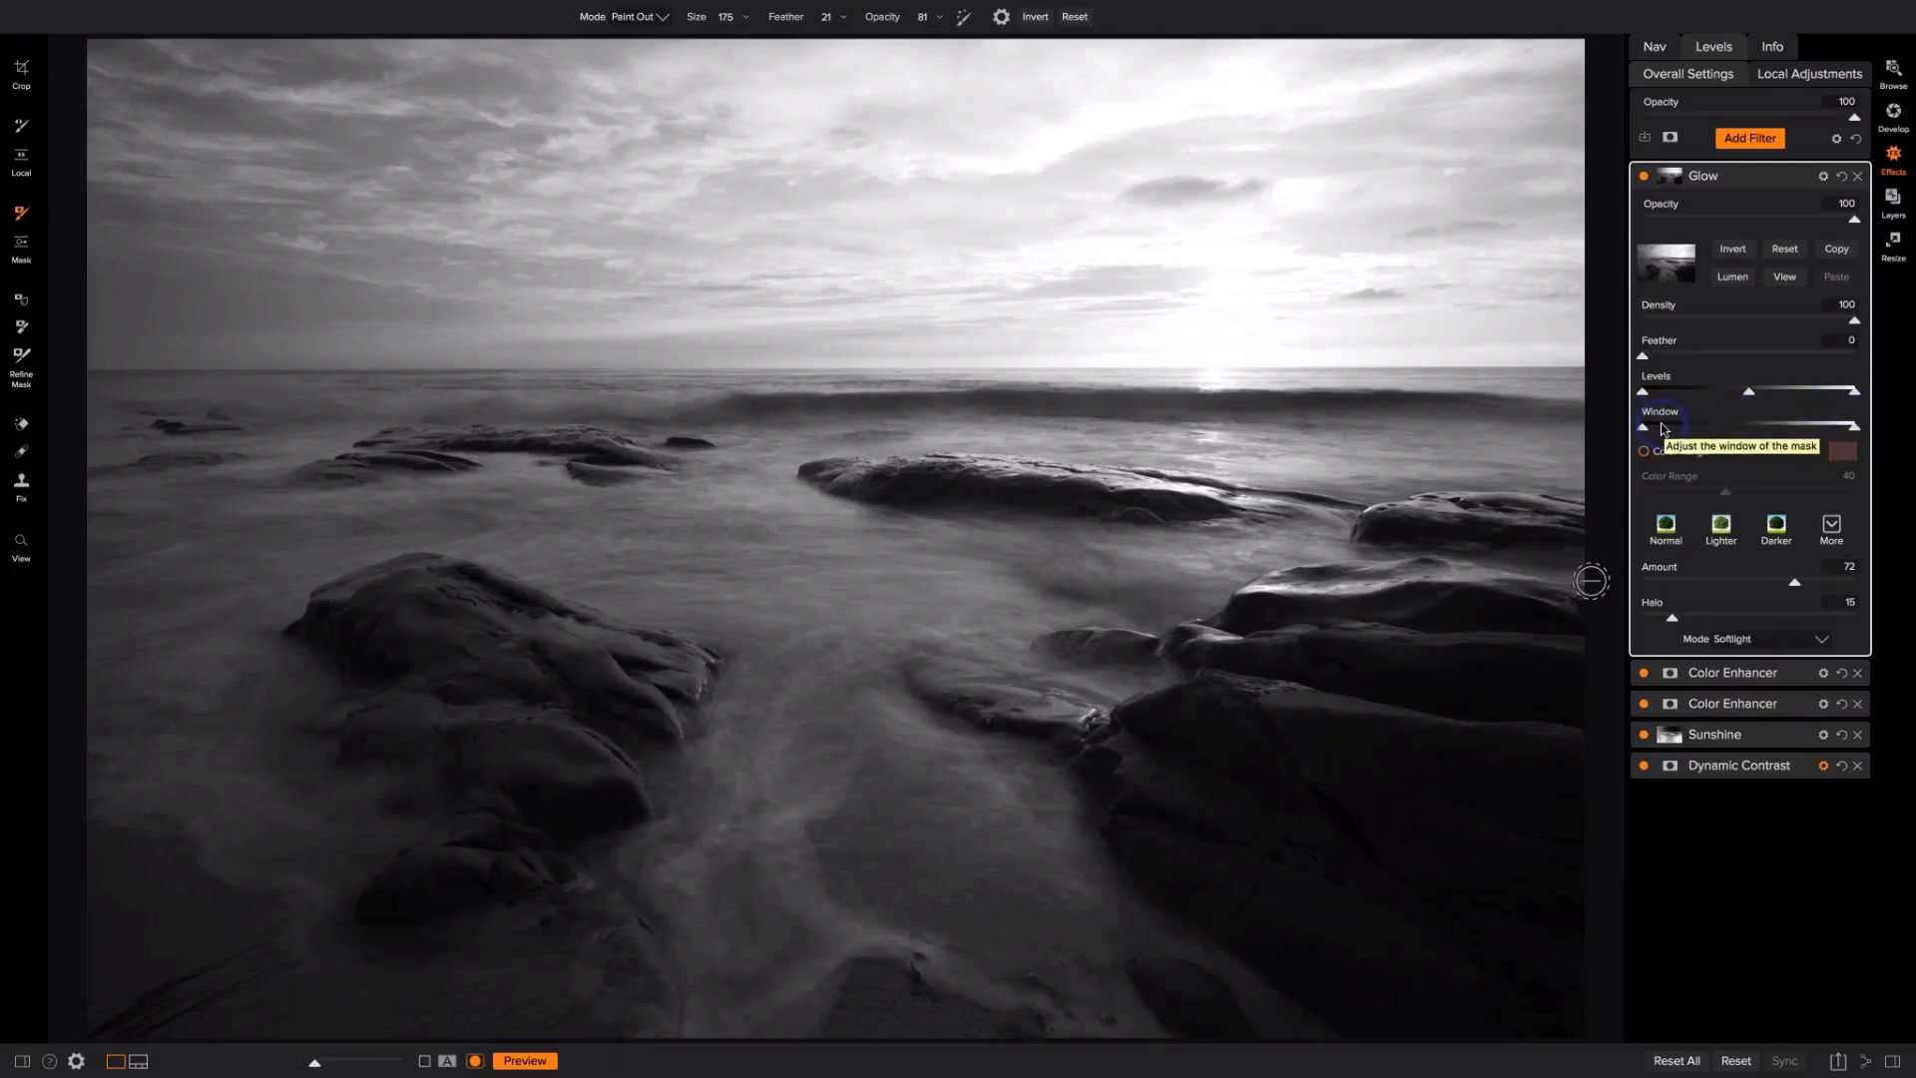
drag(1648, 428, 1724, 437)
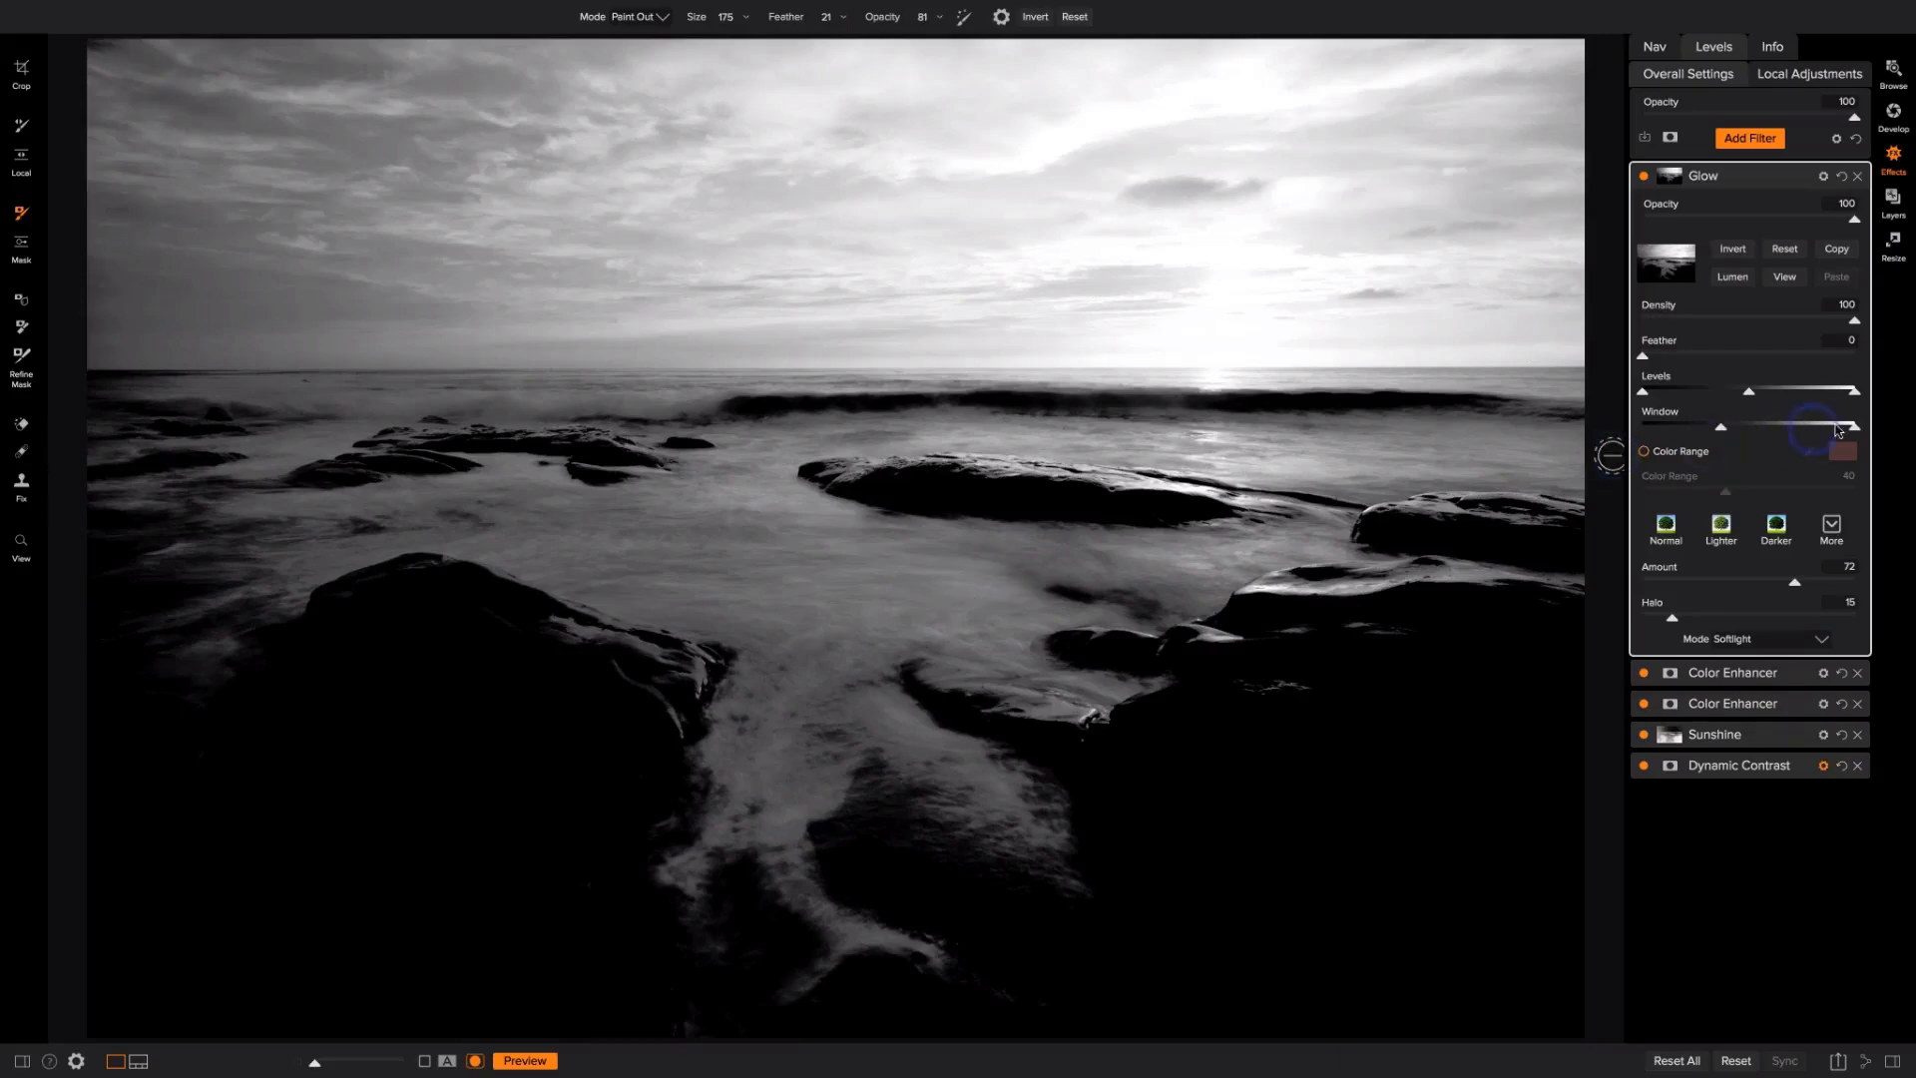
drag(1854, 432, 1847, 431)
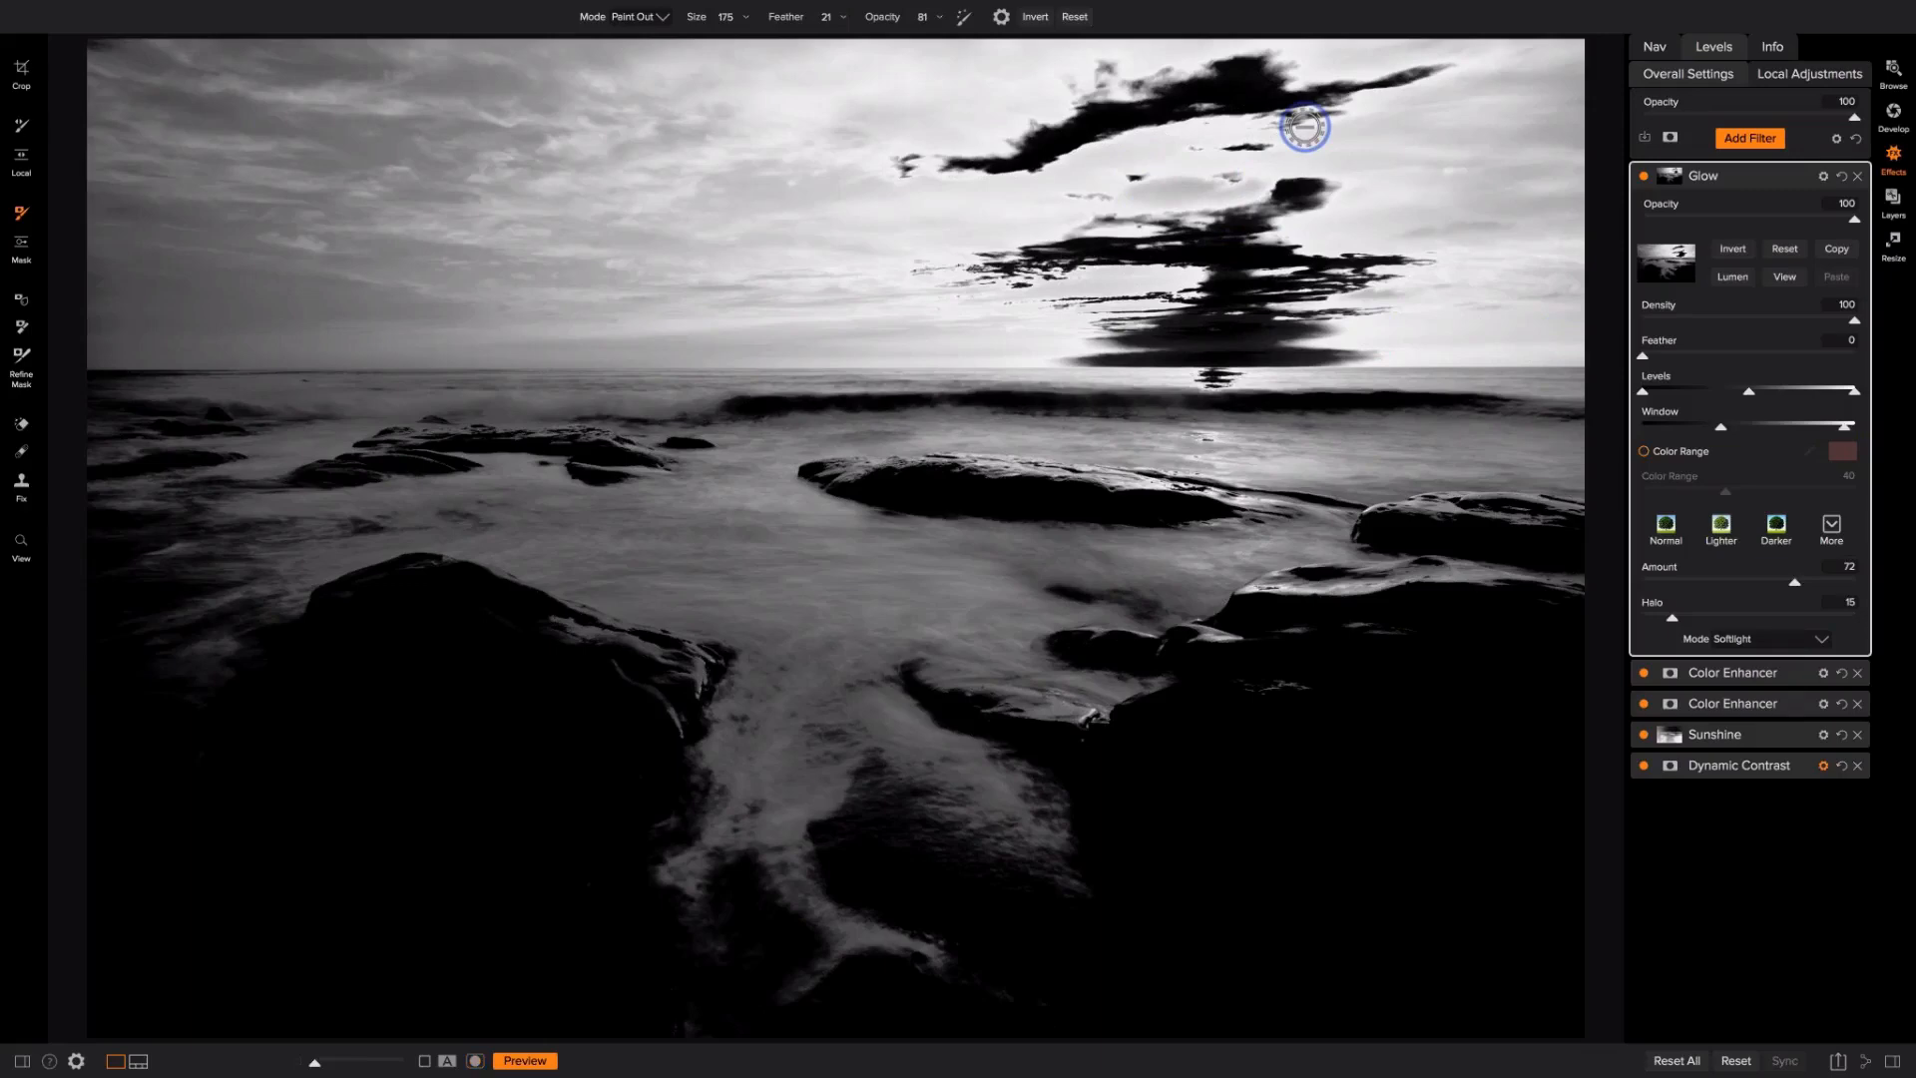
Step: Hide the mask view and compare the photo with the Glow filter off and on
key(o)
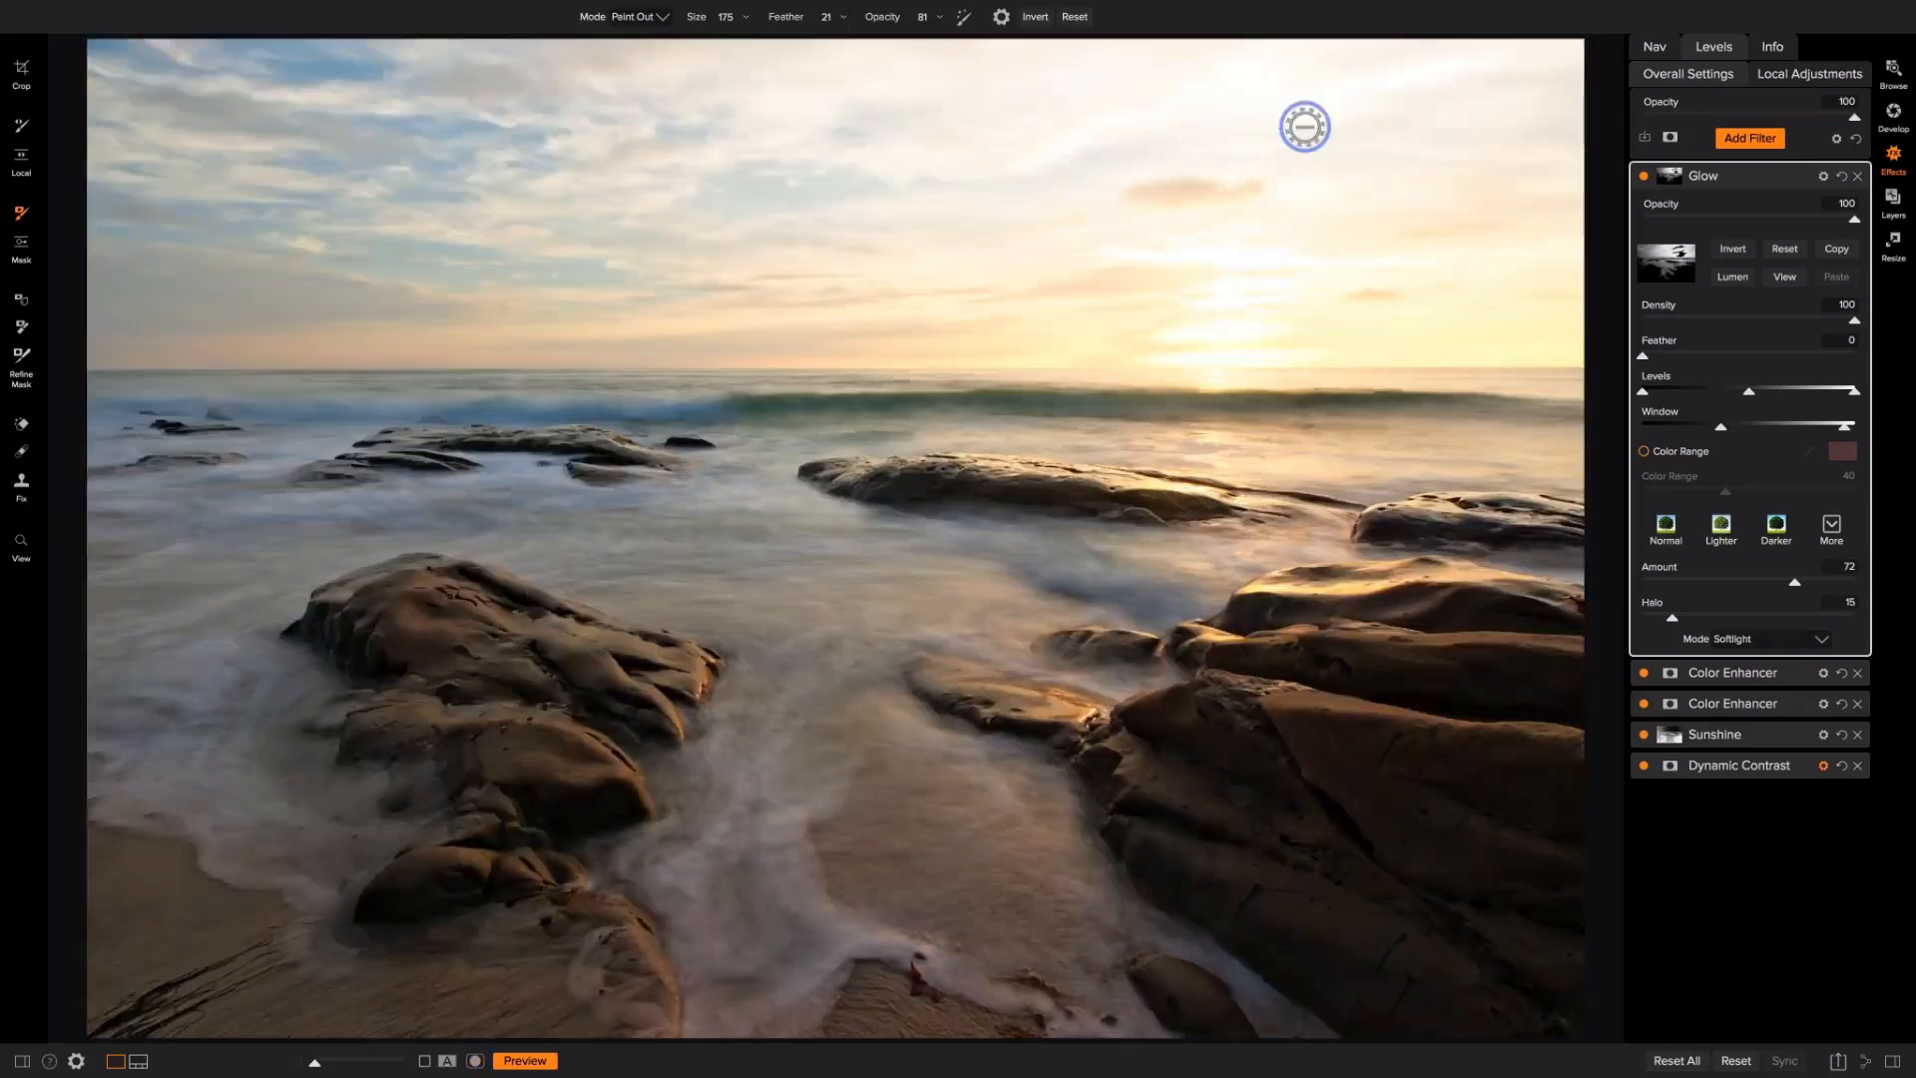
click(1644, 179)
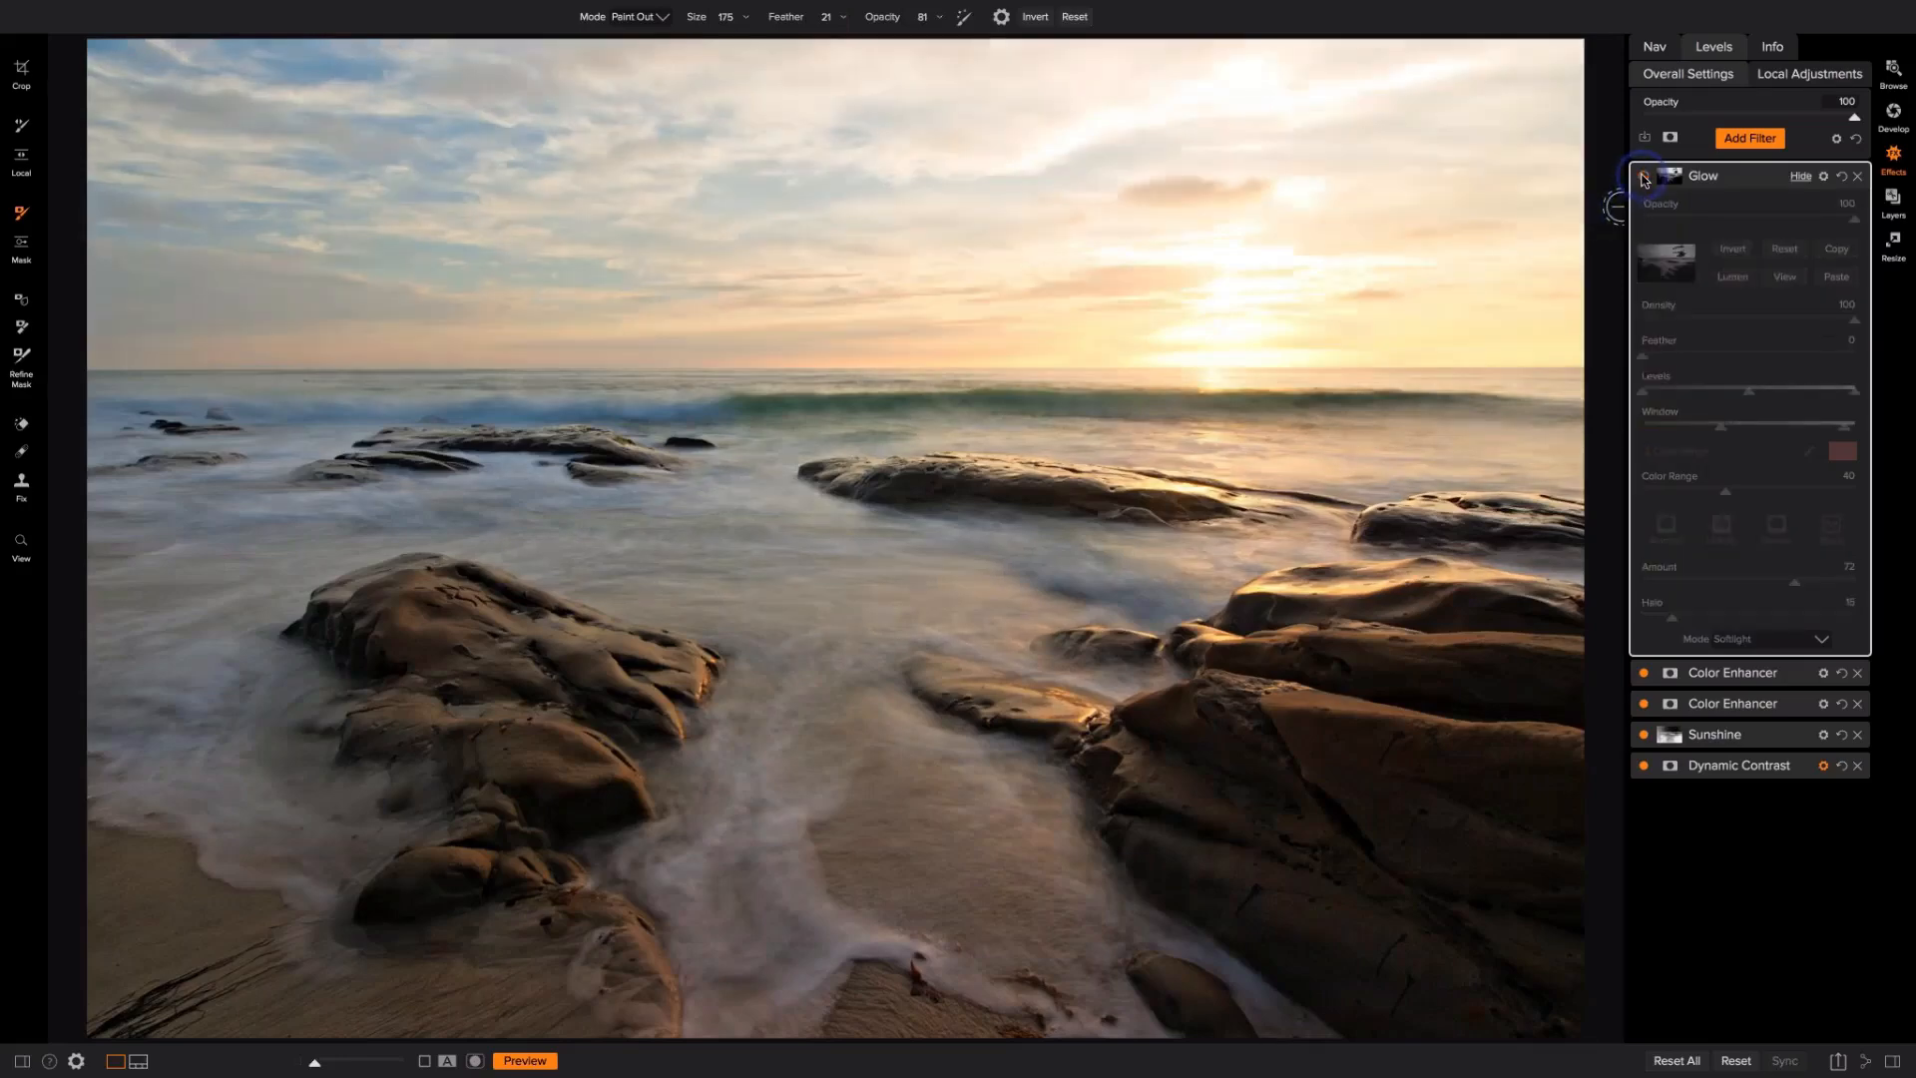
click(1645, 179)
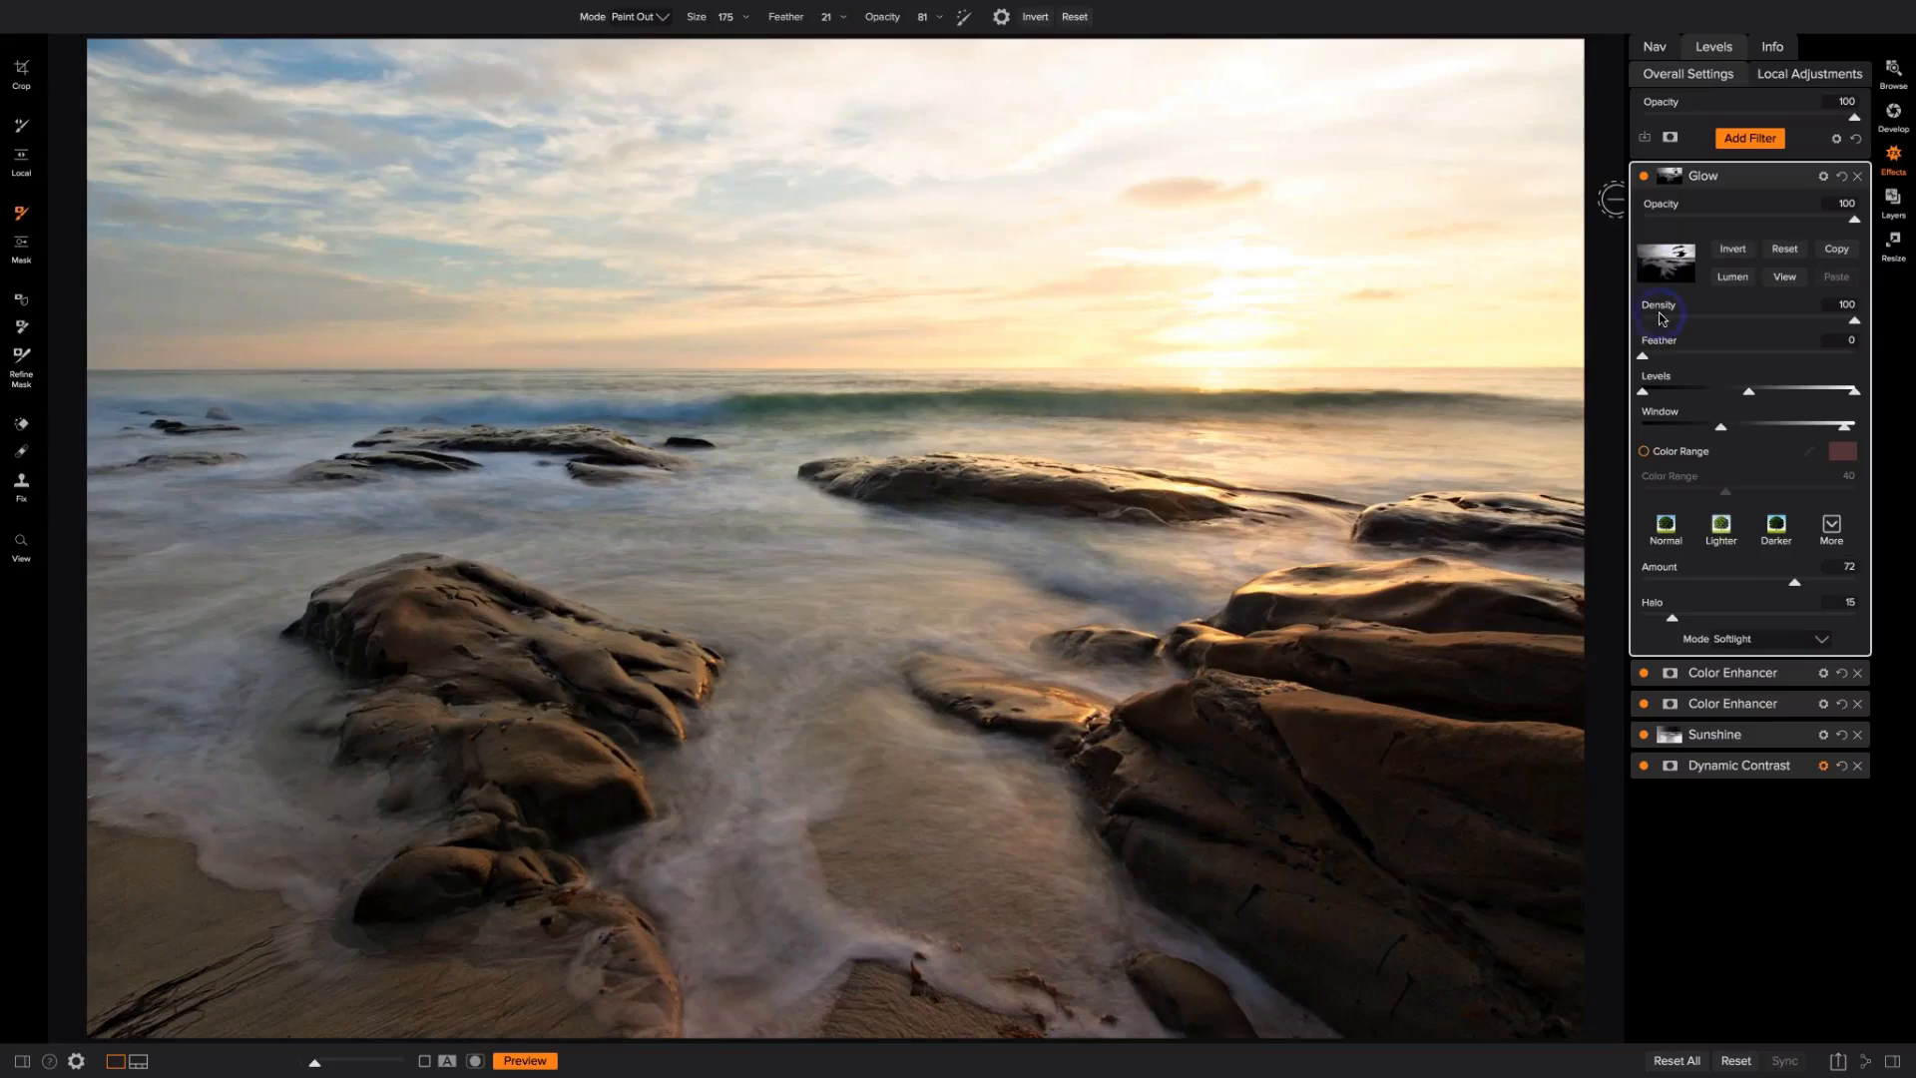
Step: Display the Glow mask again and slightly lower the dark end of its Window to include more shadow tones
key(o)
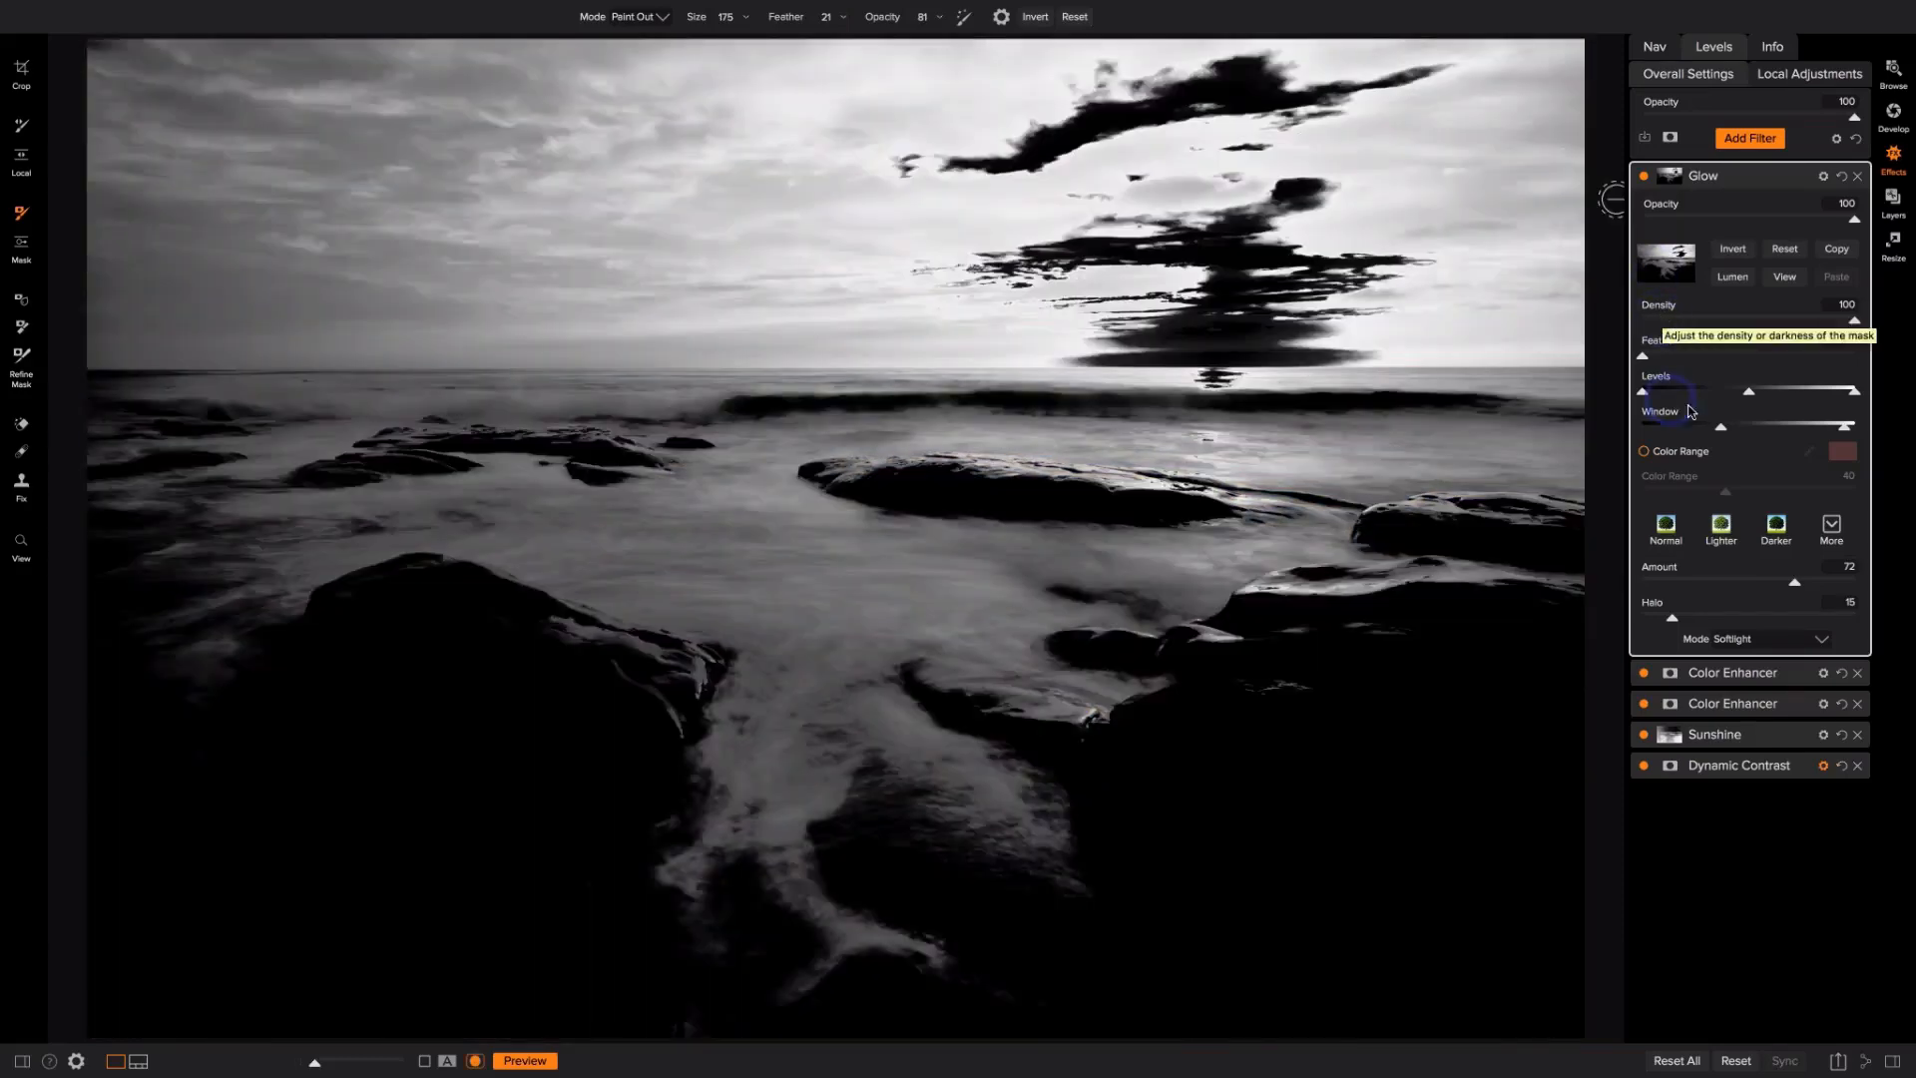
drag(1721, 430, 1715, 430)
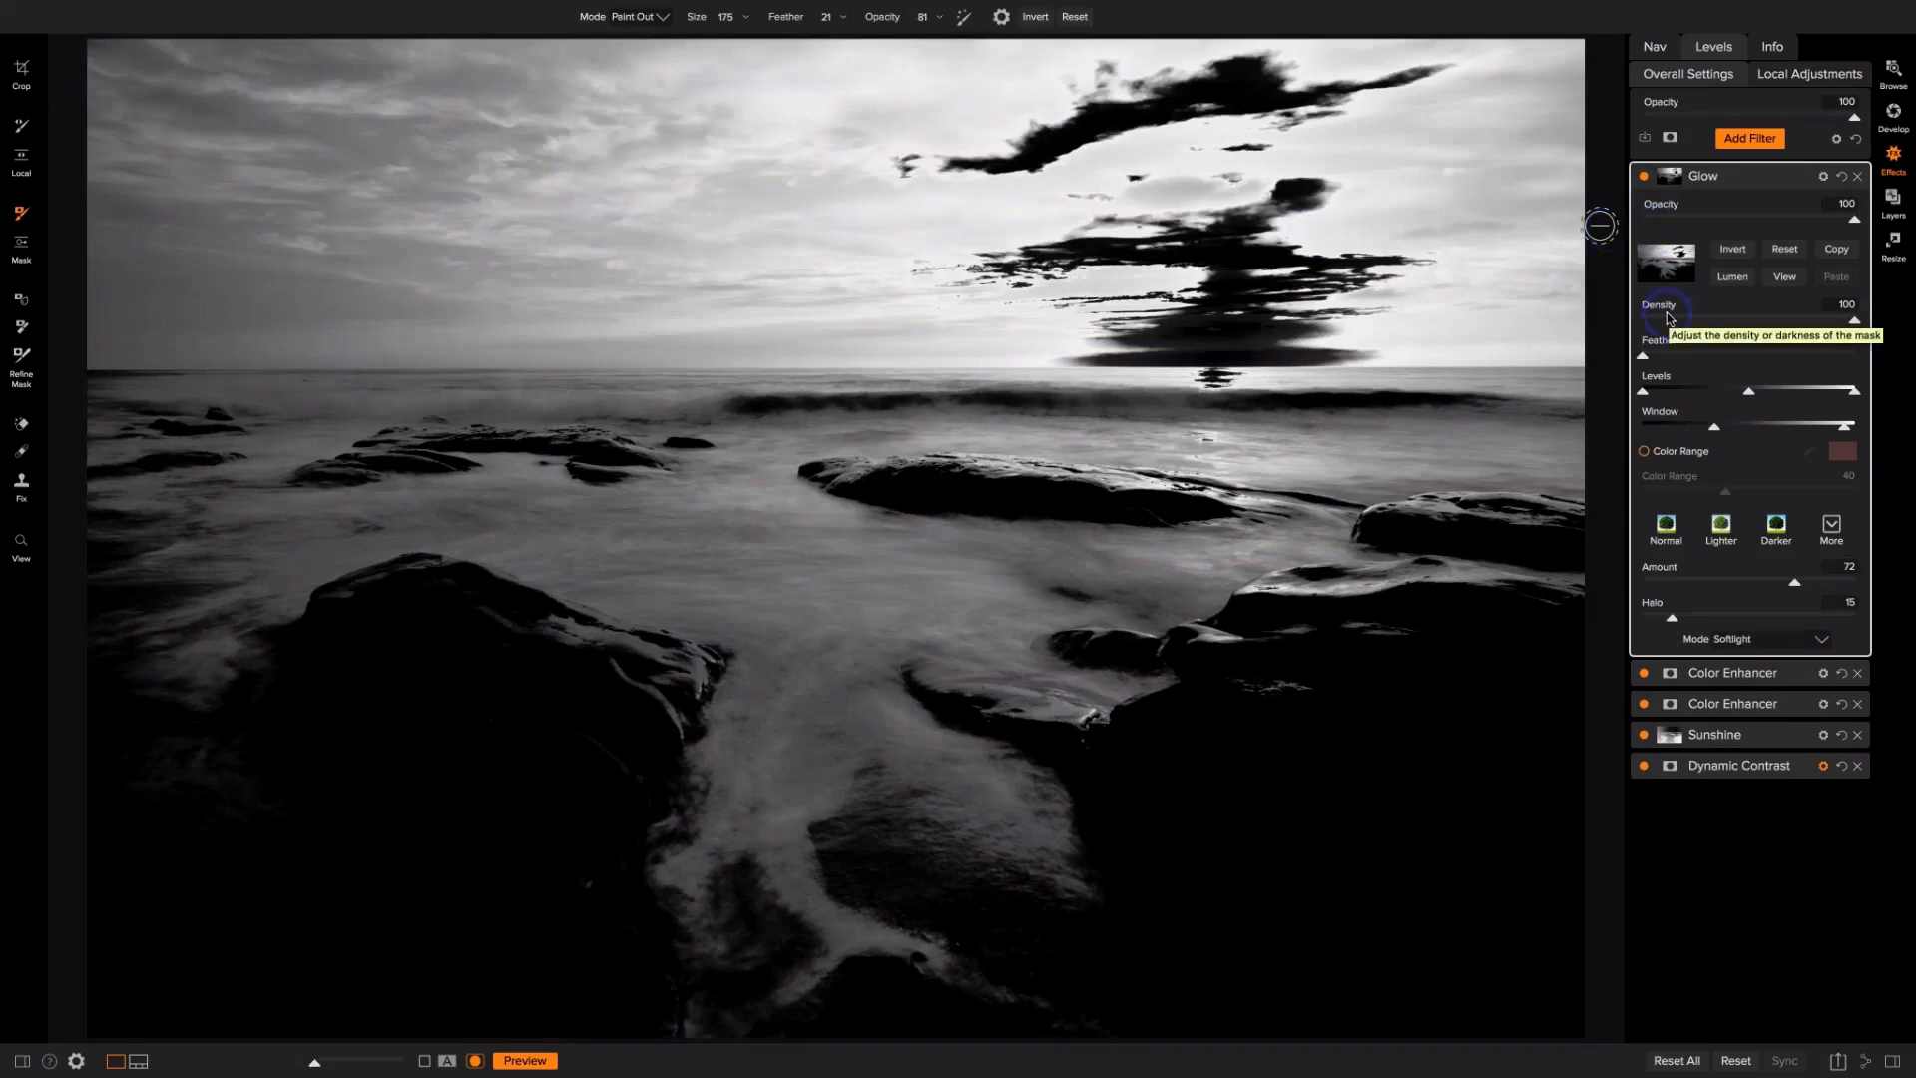
Step: Hide the Glow mask view and compare the photo with the Glow filter disabled and enabled
key(o)
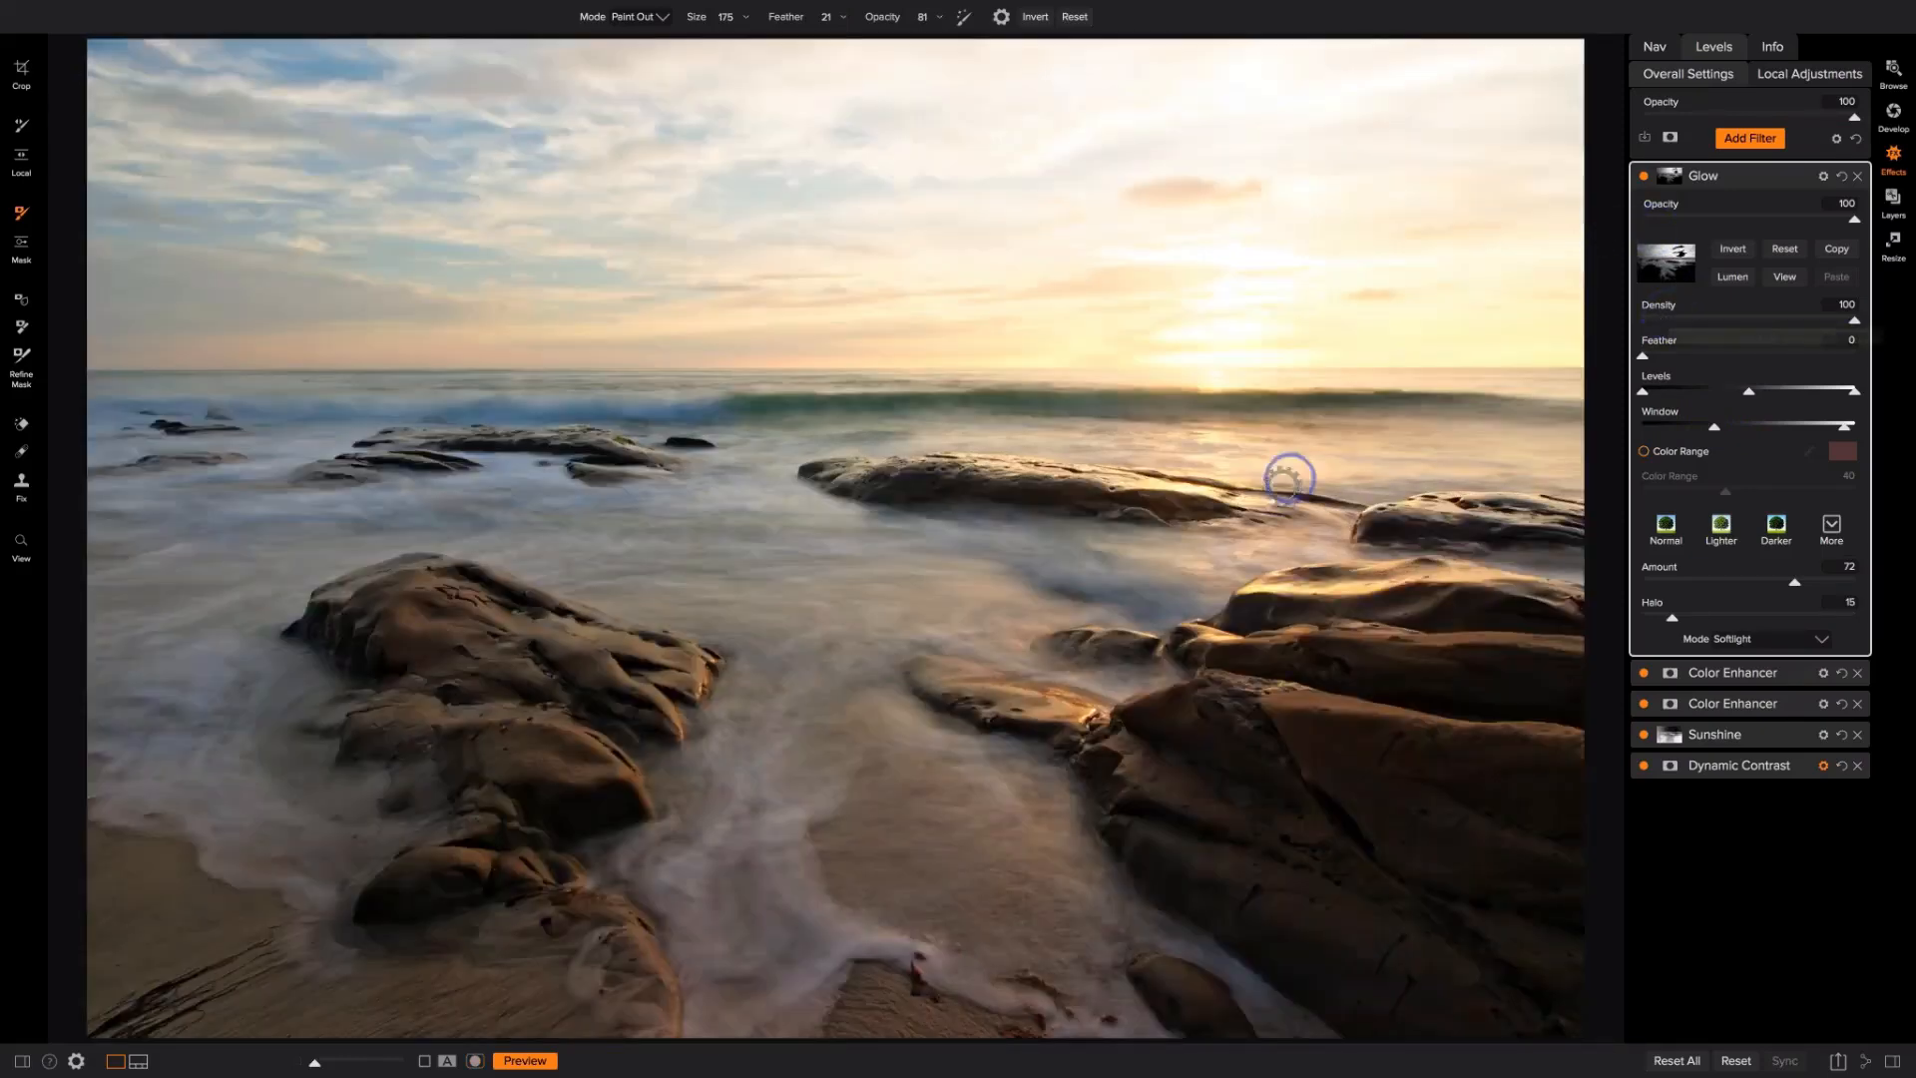
click(1644, 177)
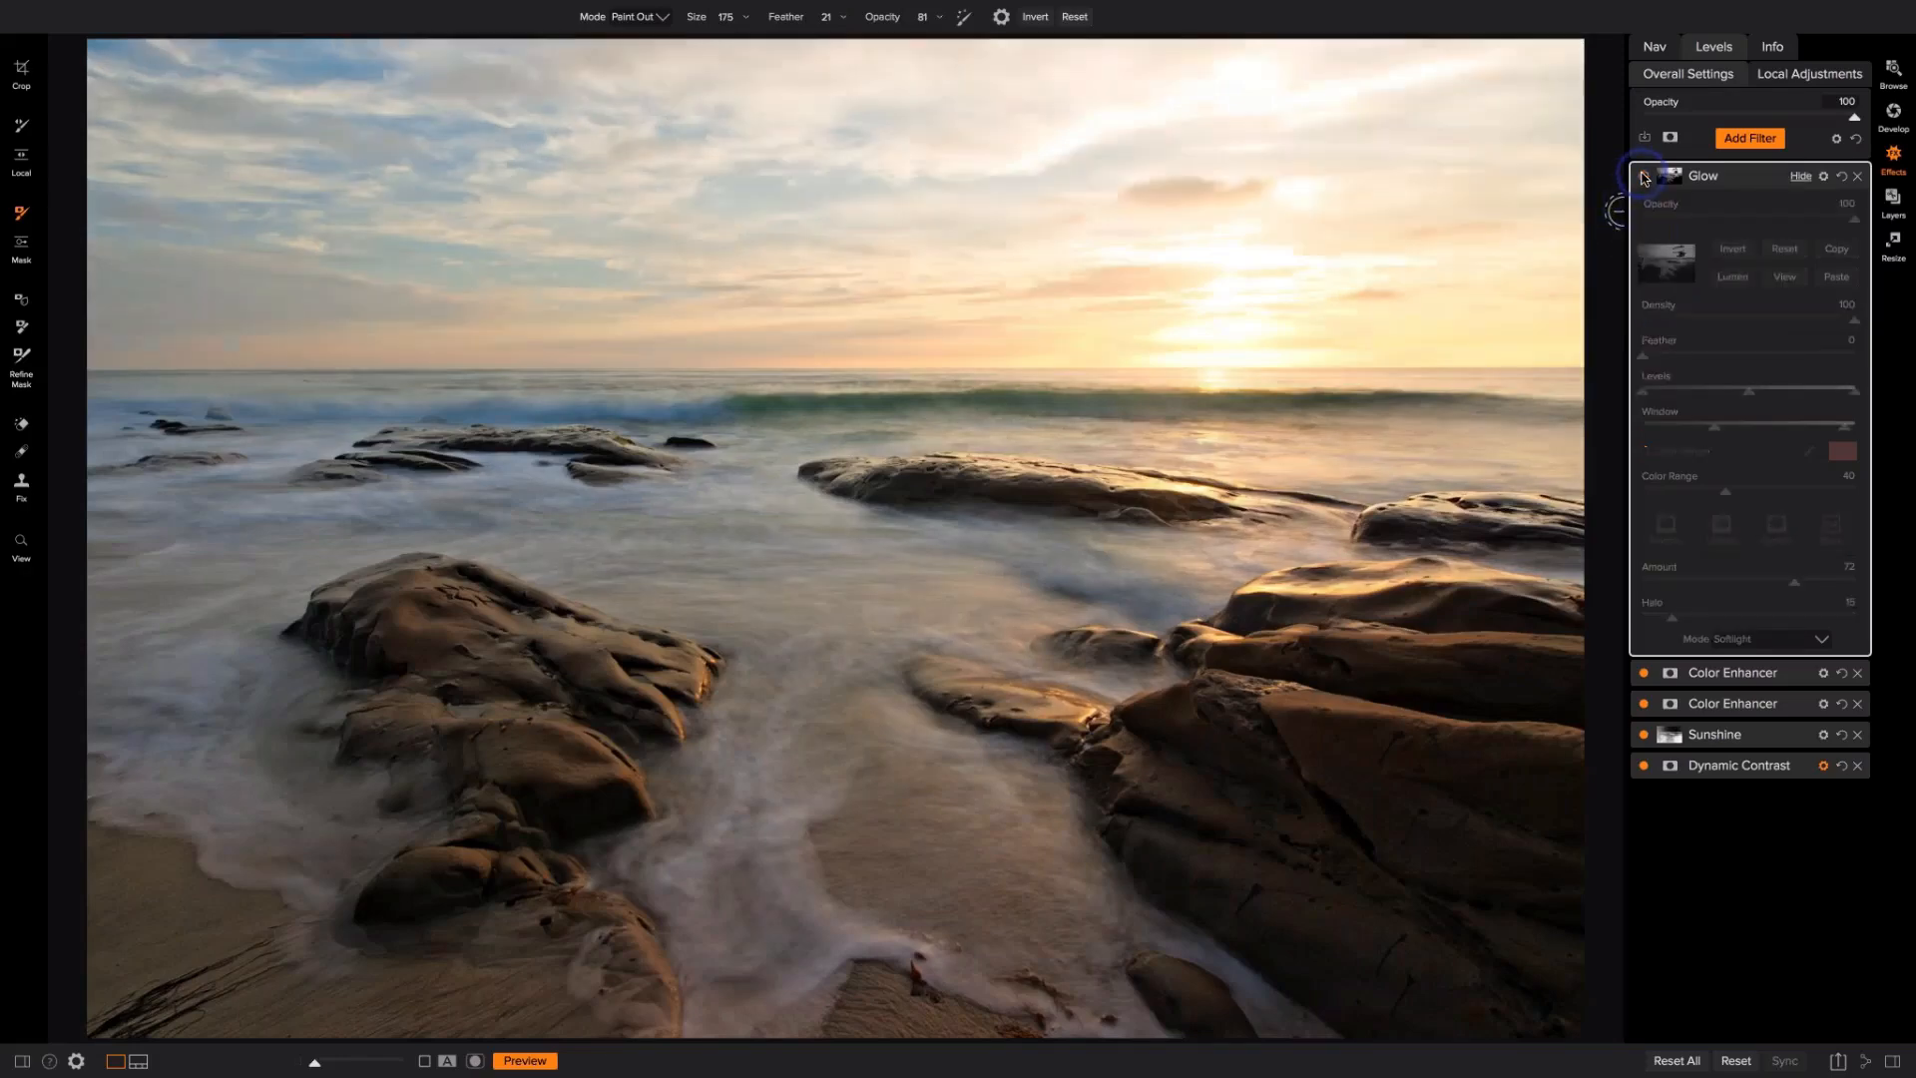
click(1643, 177)
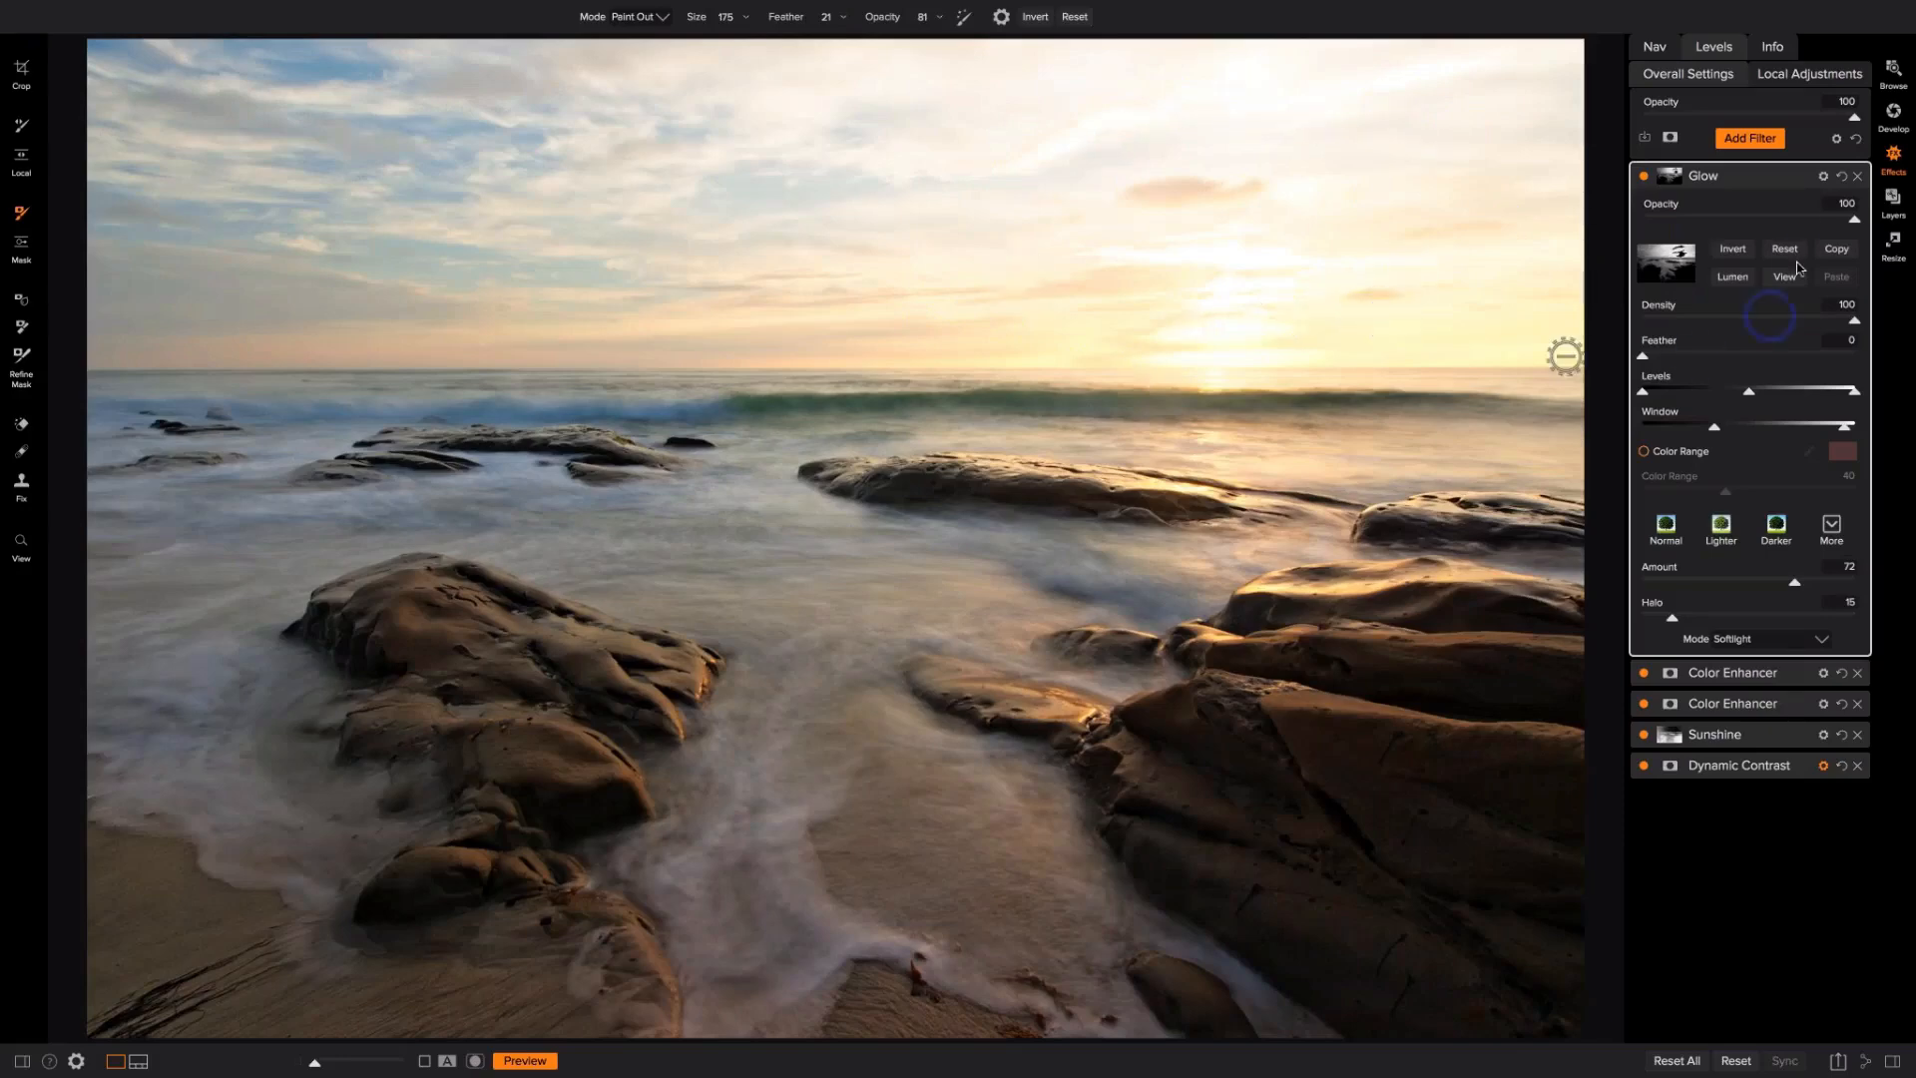
Step: Set the Glow filter's Highlights protection to 34 in its blending options, and compare the photo with the filter off and on
click(1821, 179)
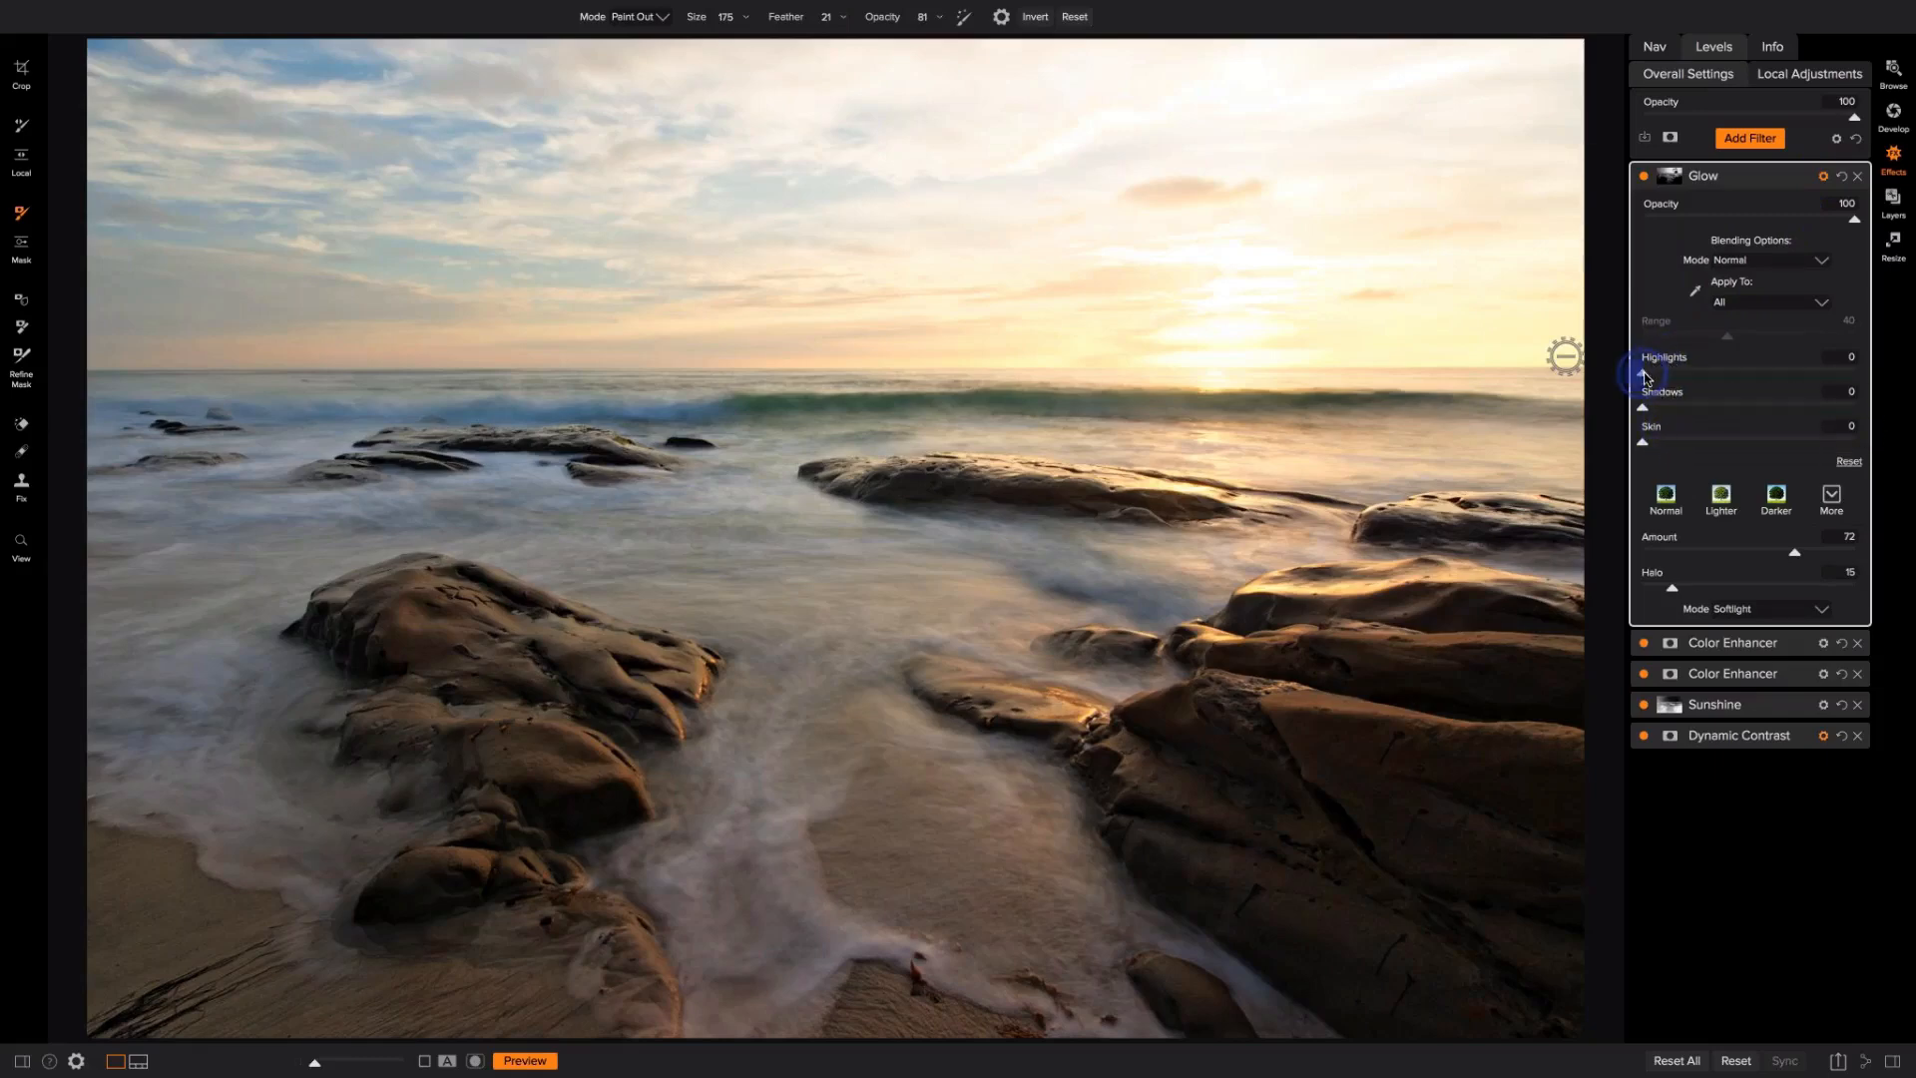
drag(1641, 374, 1851, 374)
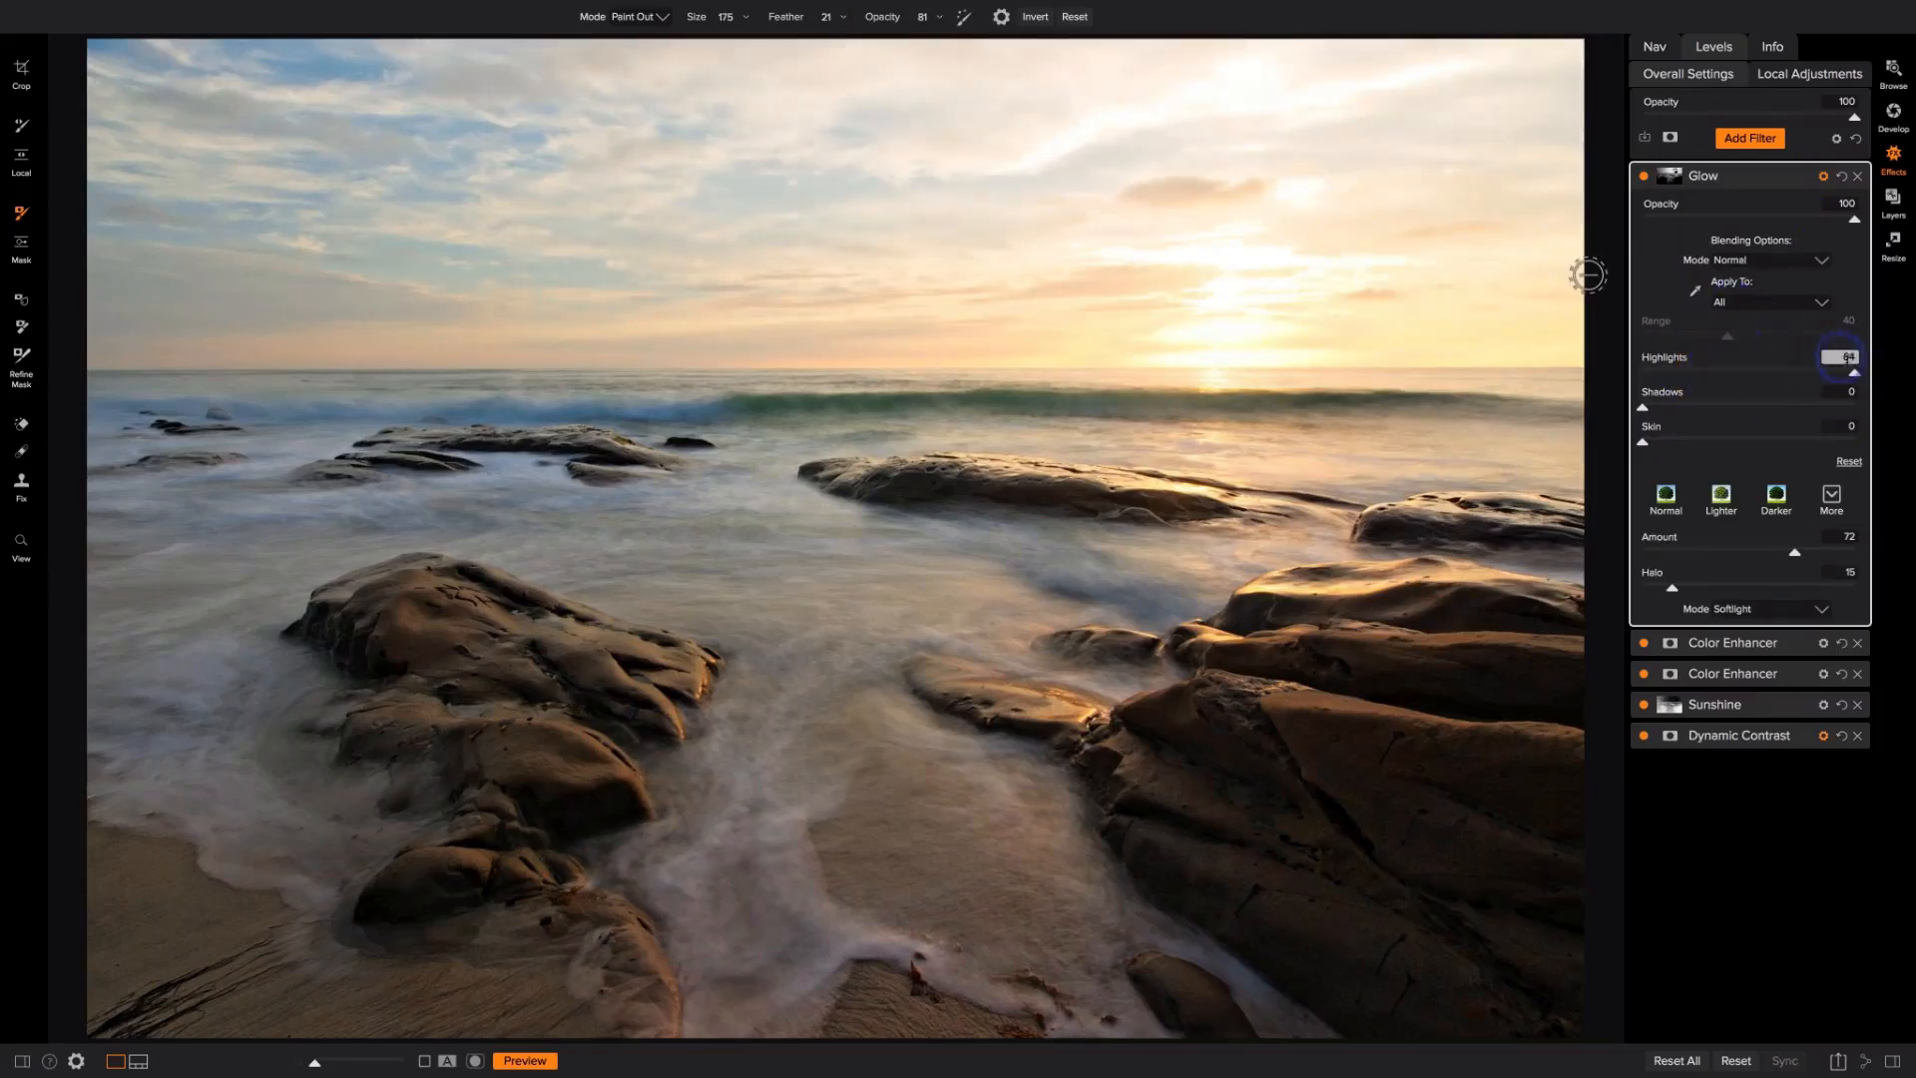
drag(1858, 376, 1760, 384)
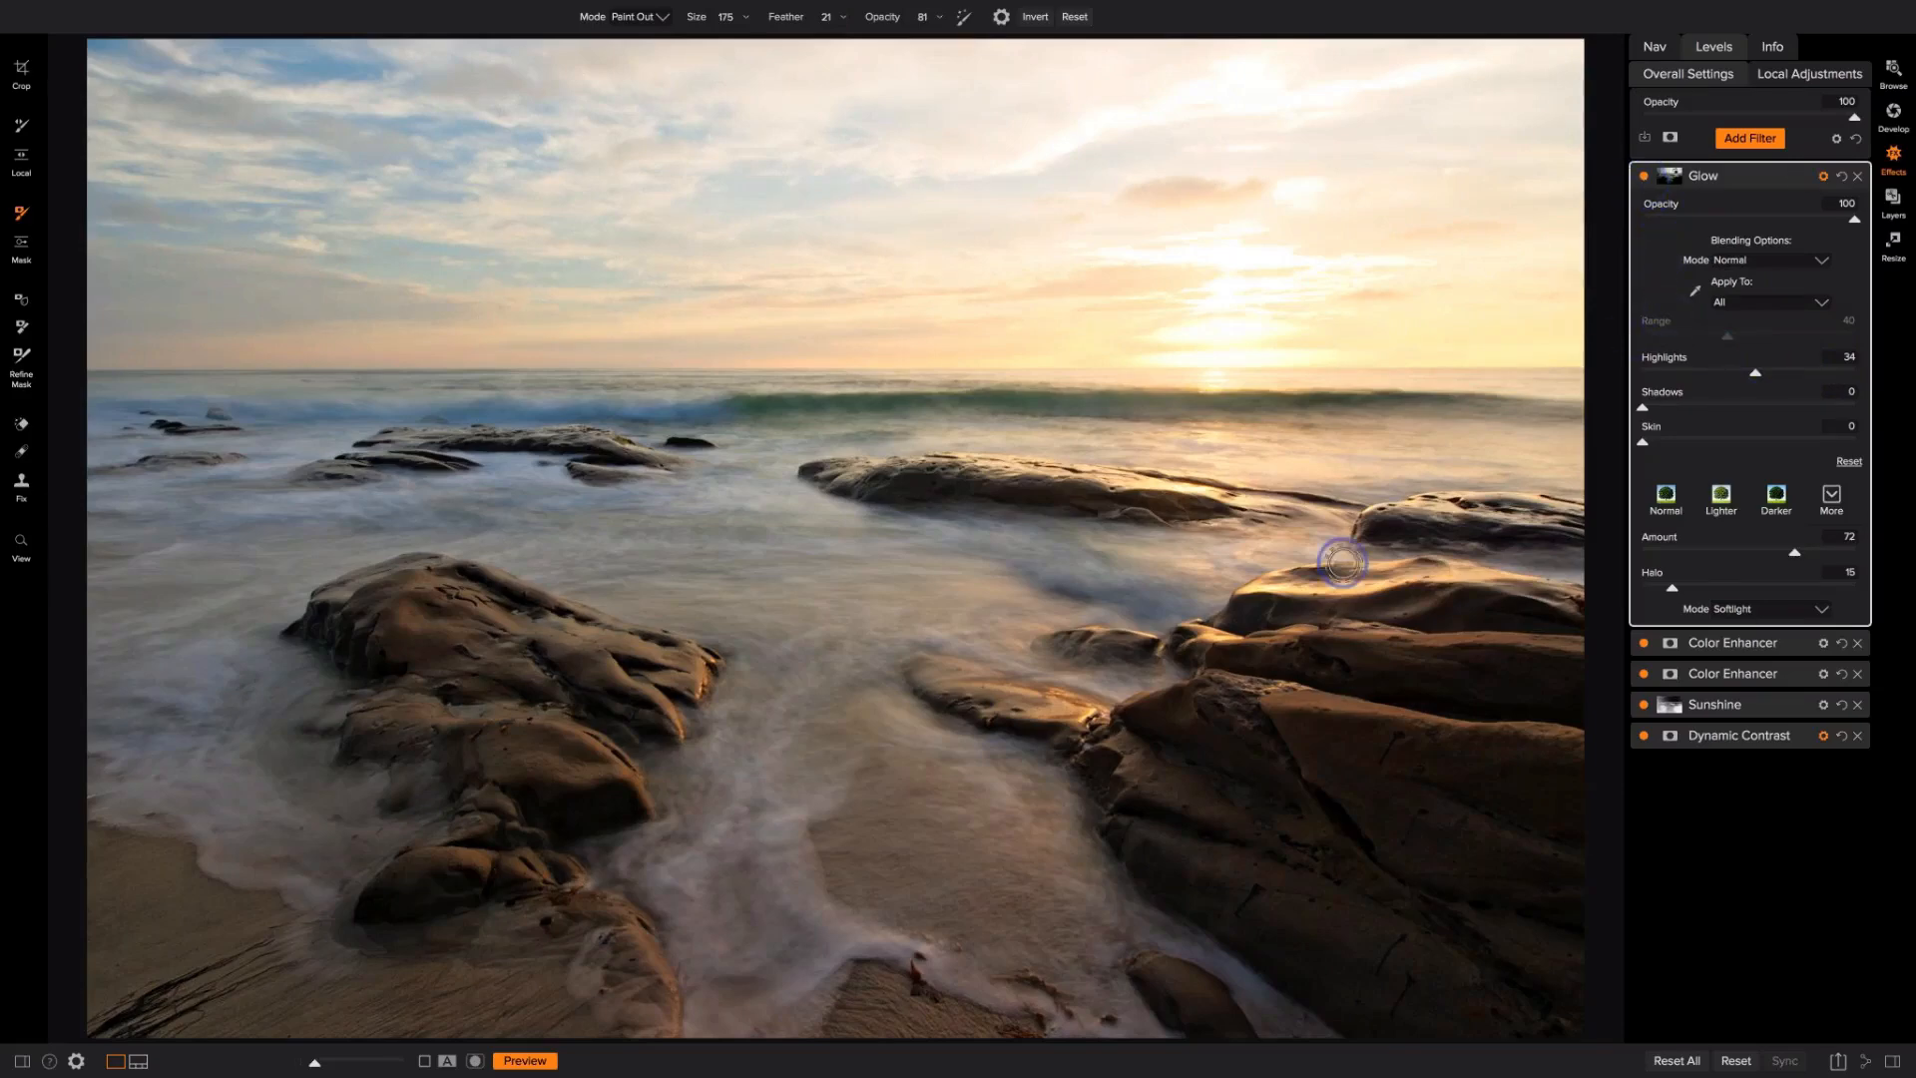
click(1669, 186)
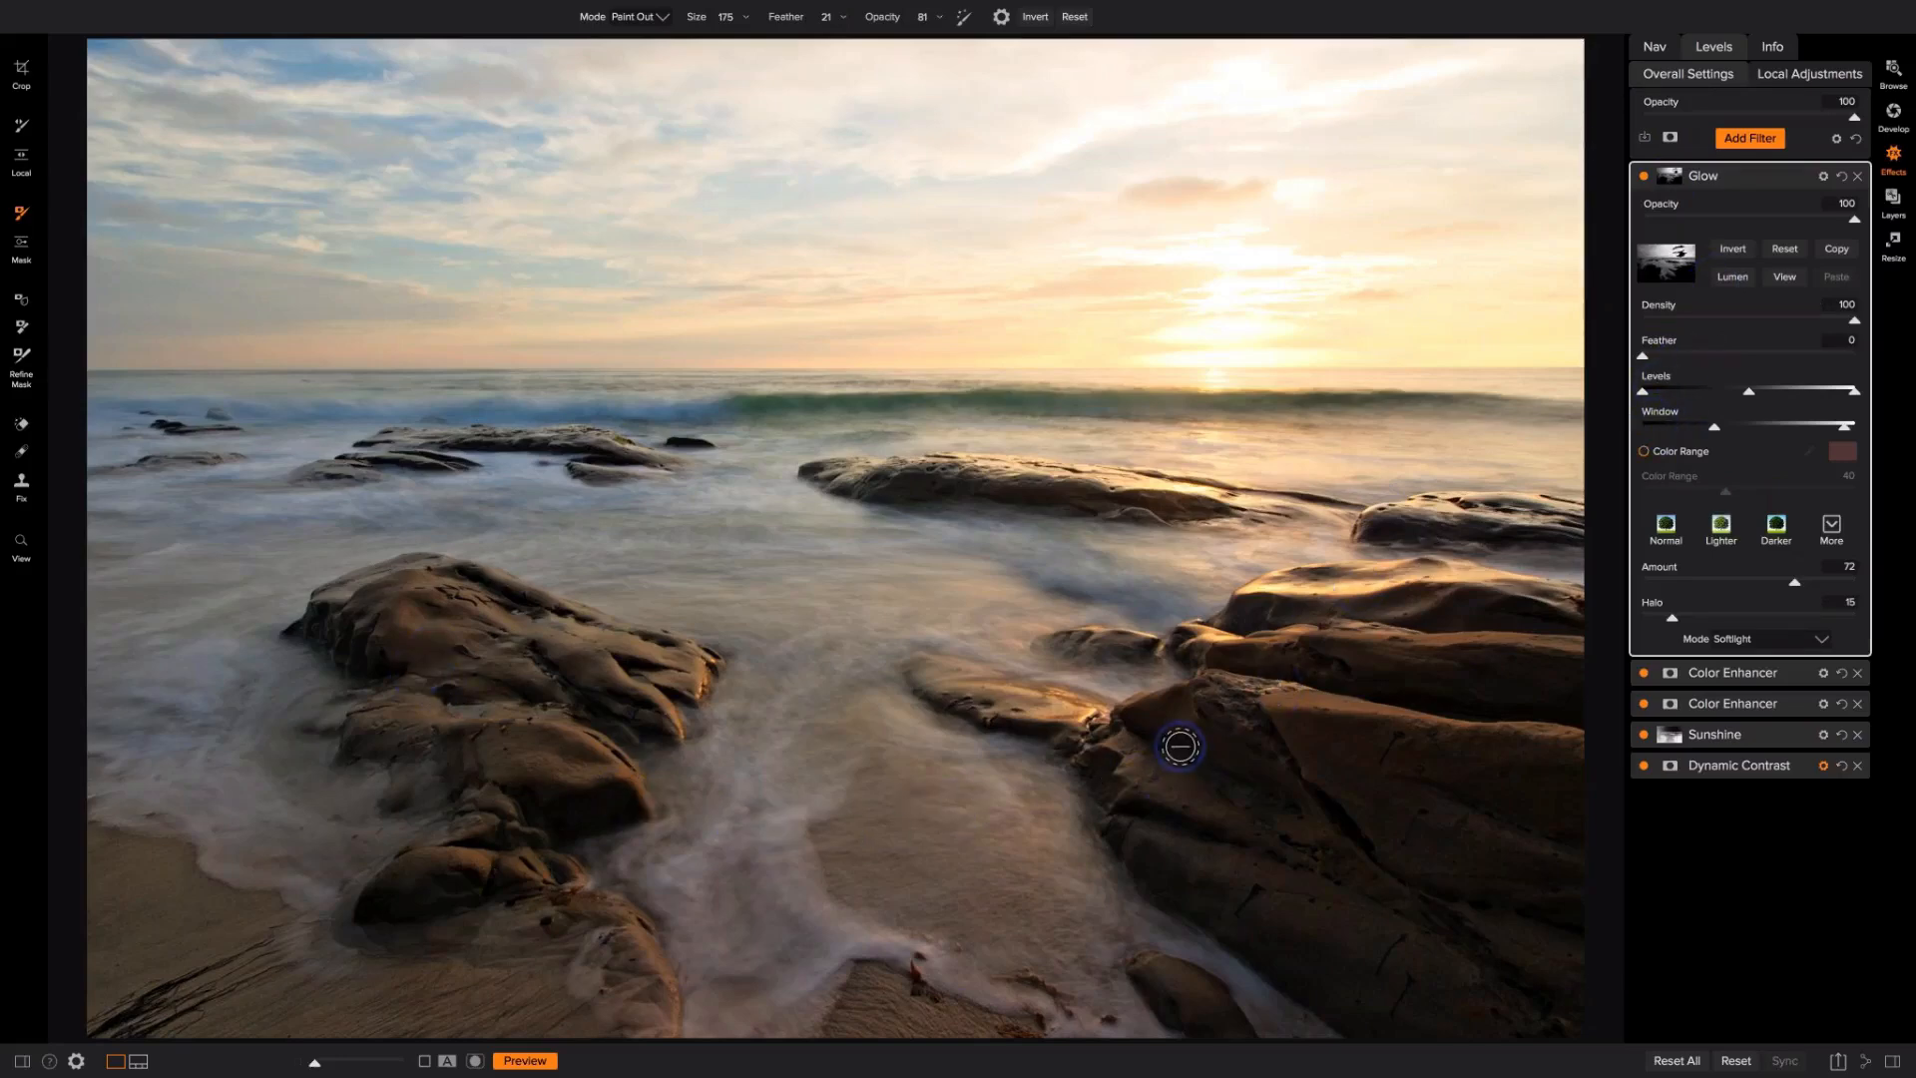
click(1823, 179)
drag(1647, 374, 1719, 379)
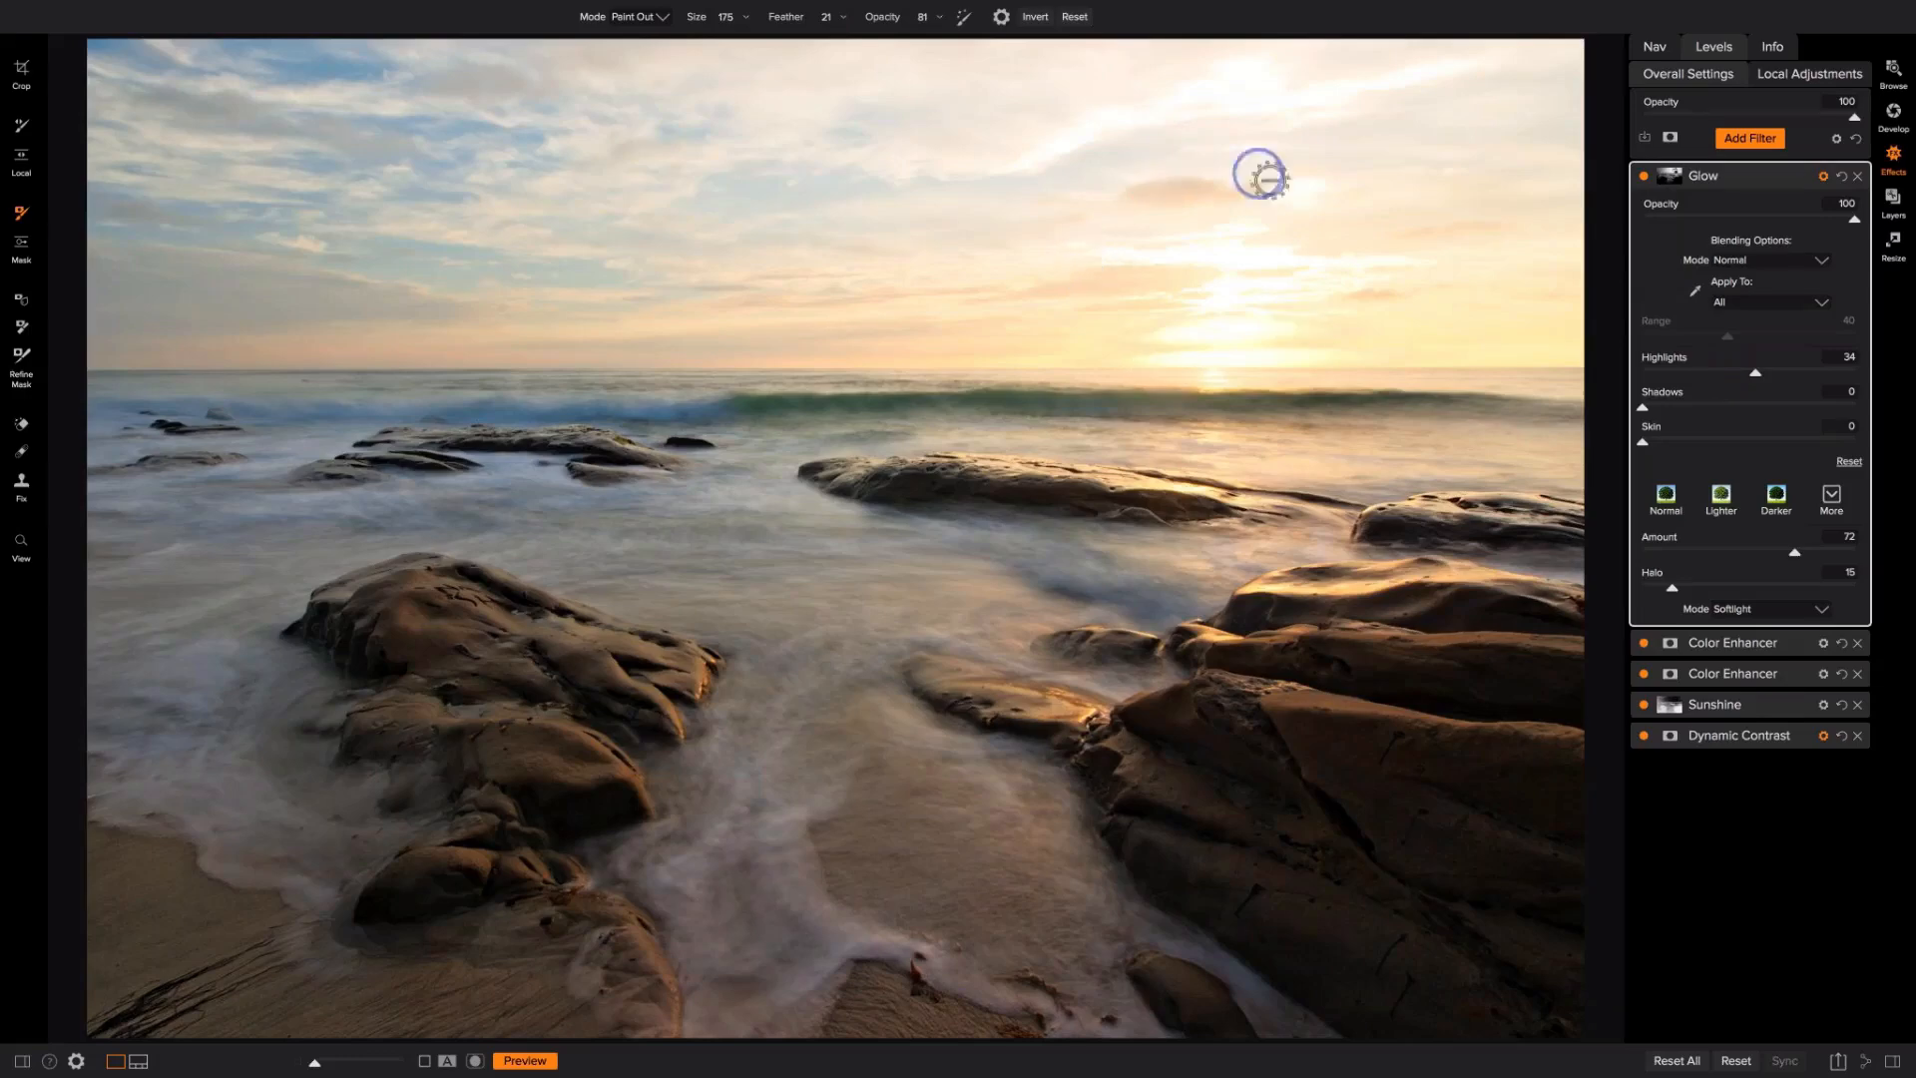
click(1644, 178)
click(1643, 178)
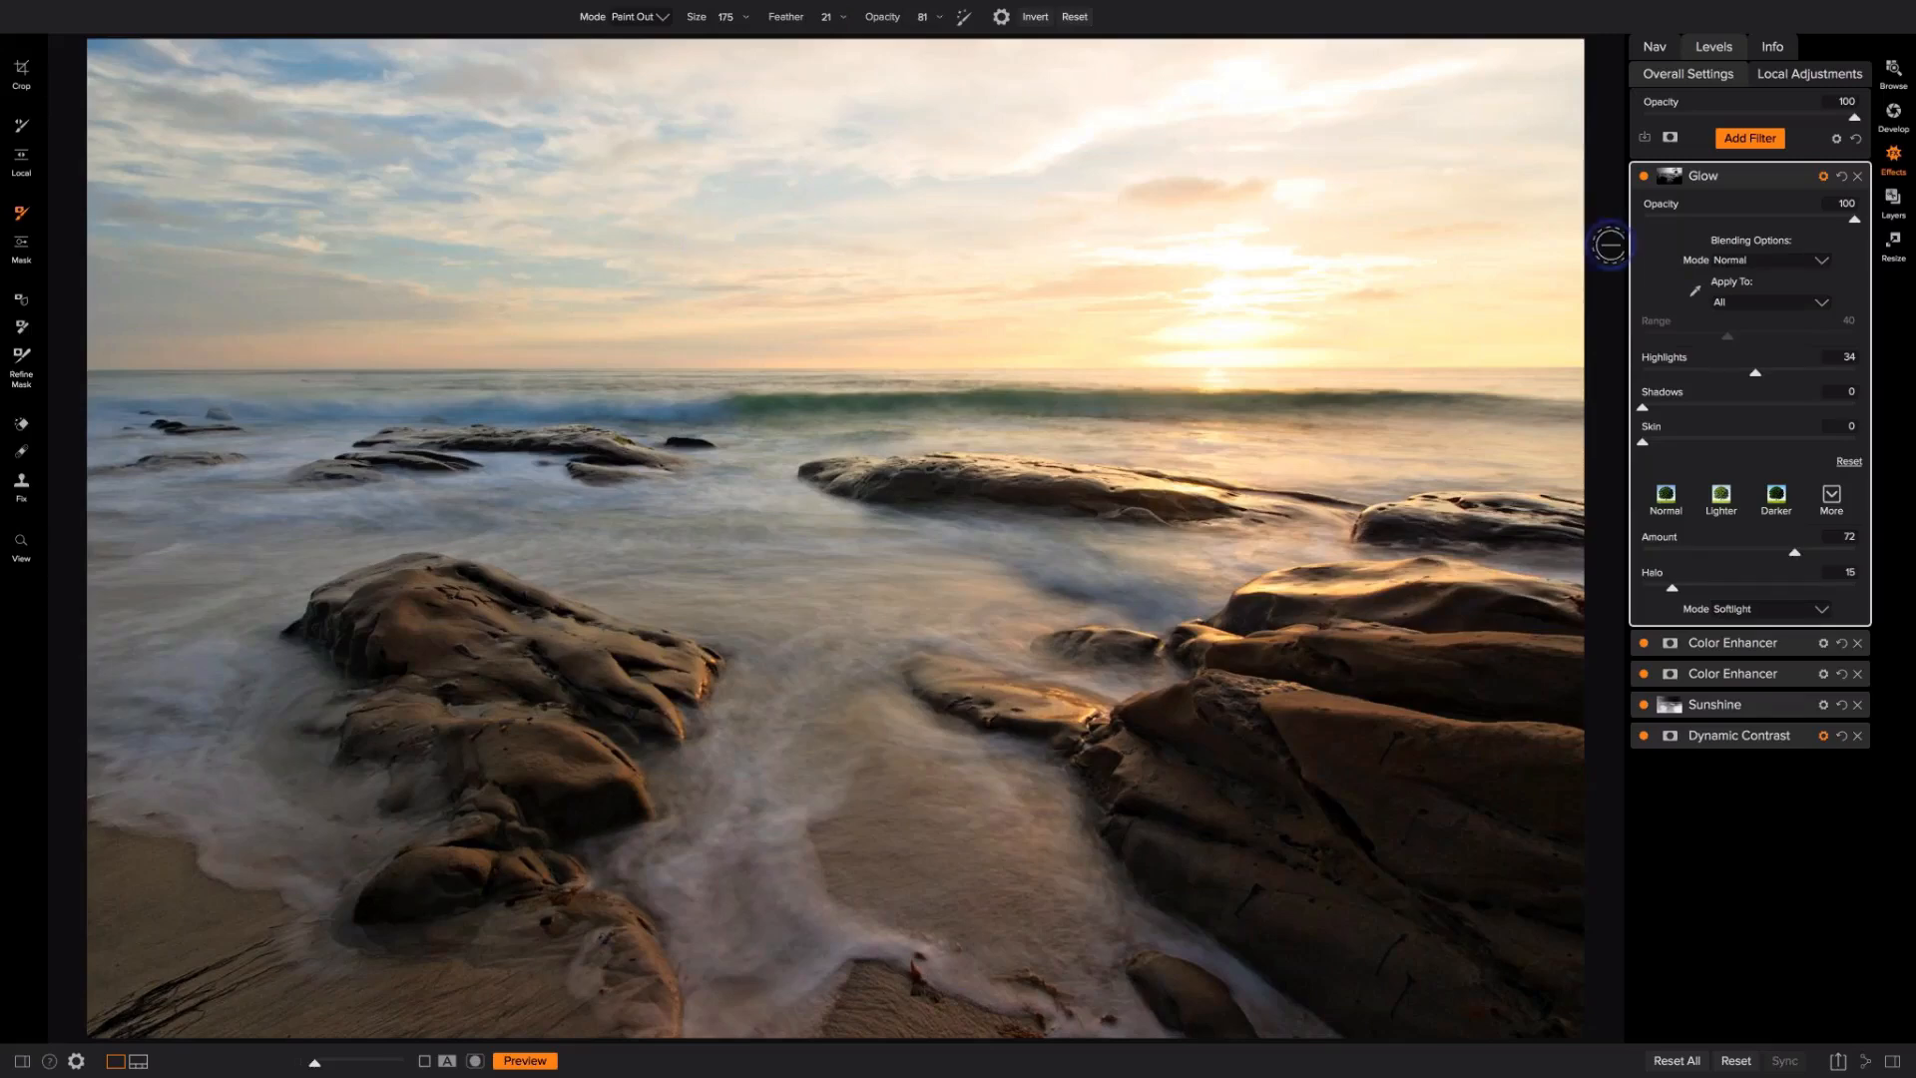
Step: Try the Orange color range of the upper Color Enhancer at 100 and at its minimum, and reset it
click(1763, 642)
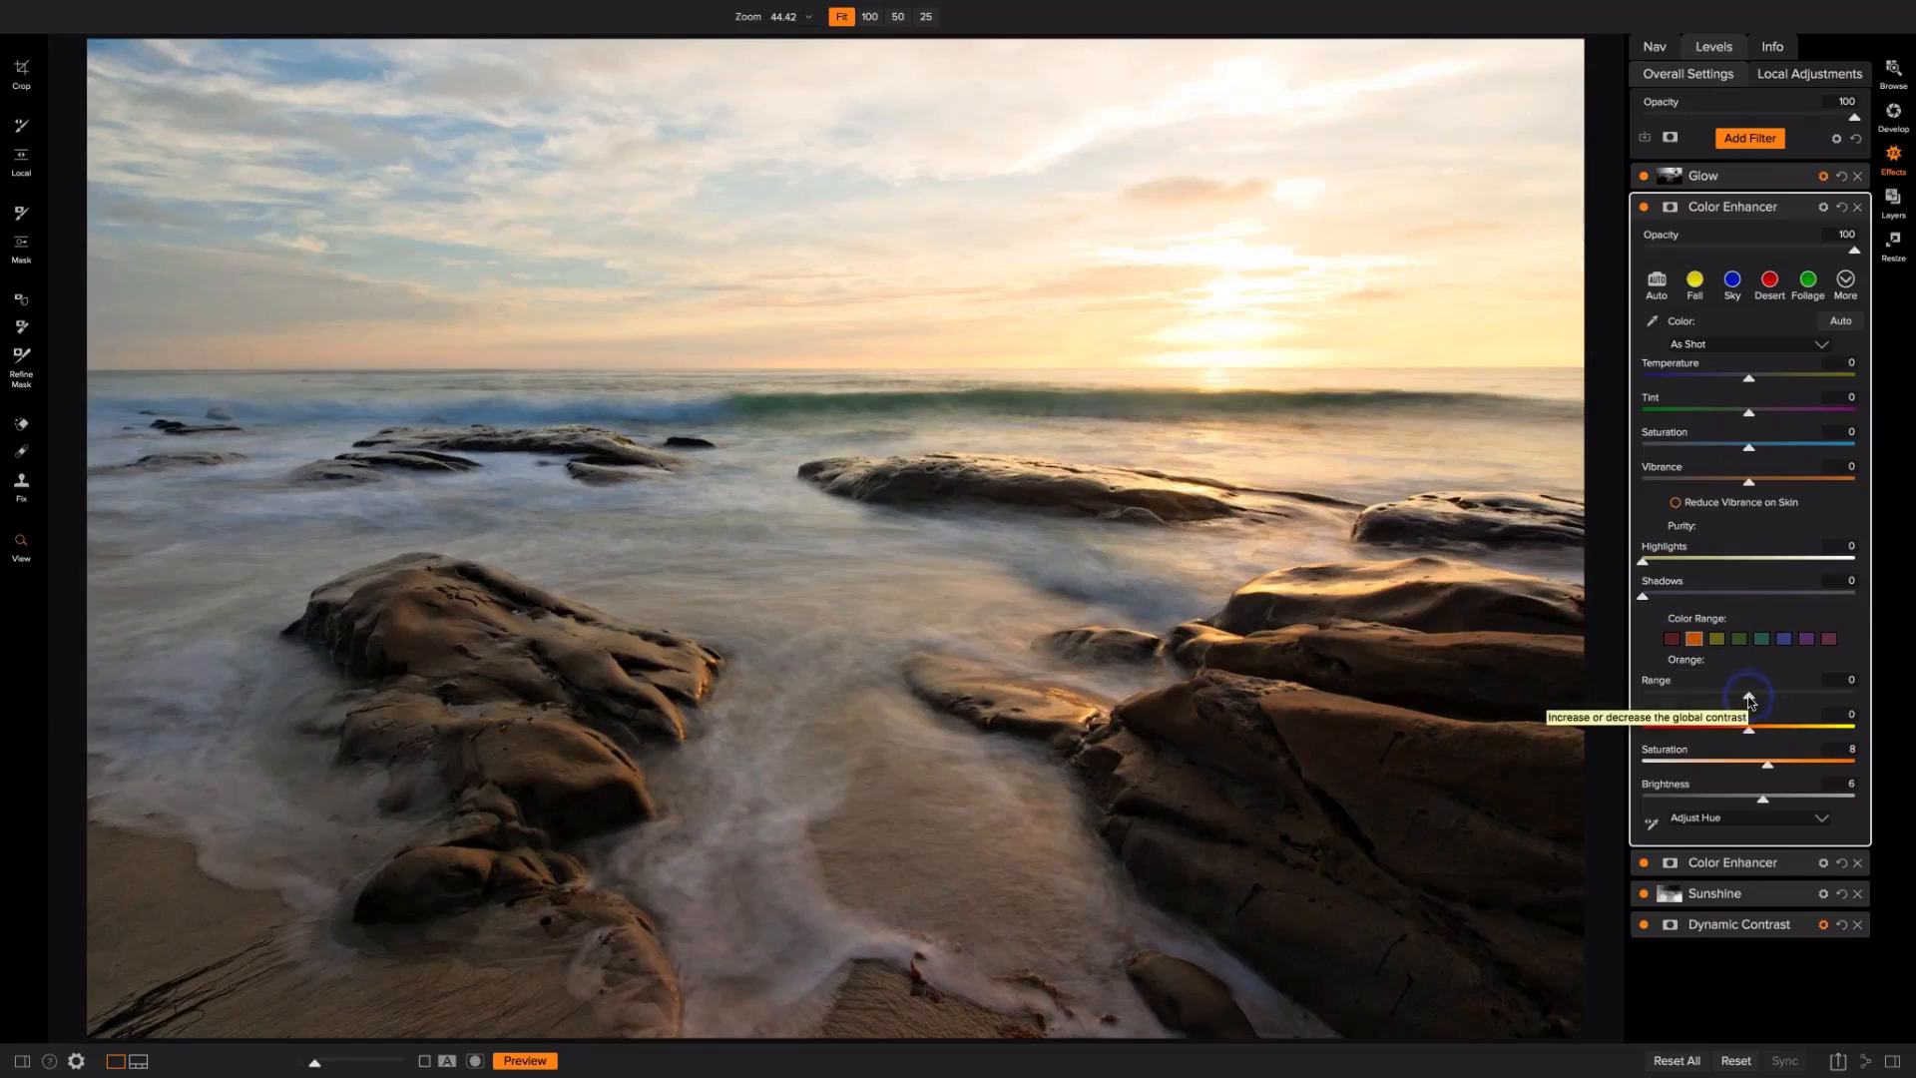
drag(1748, 698, 1862, 700)
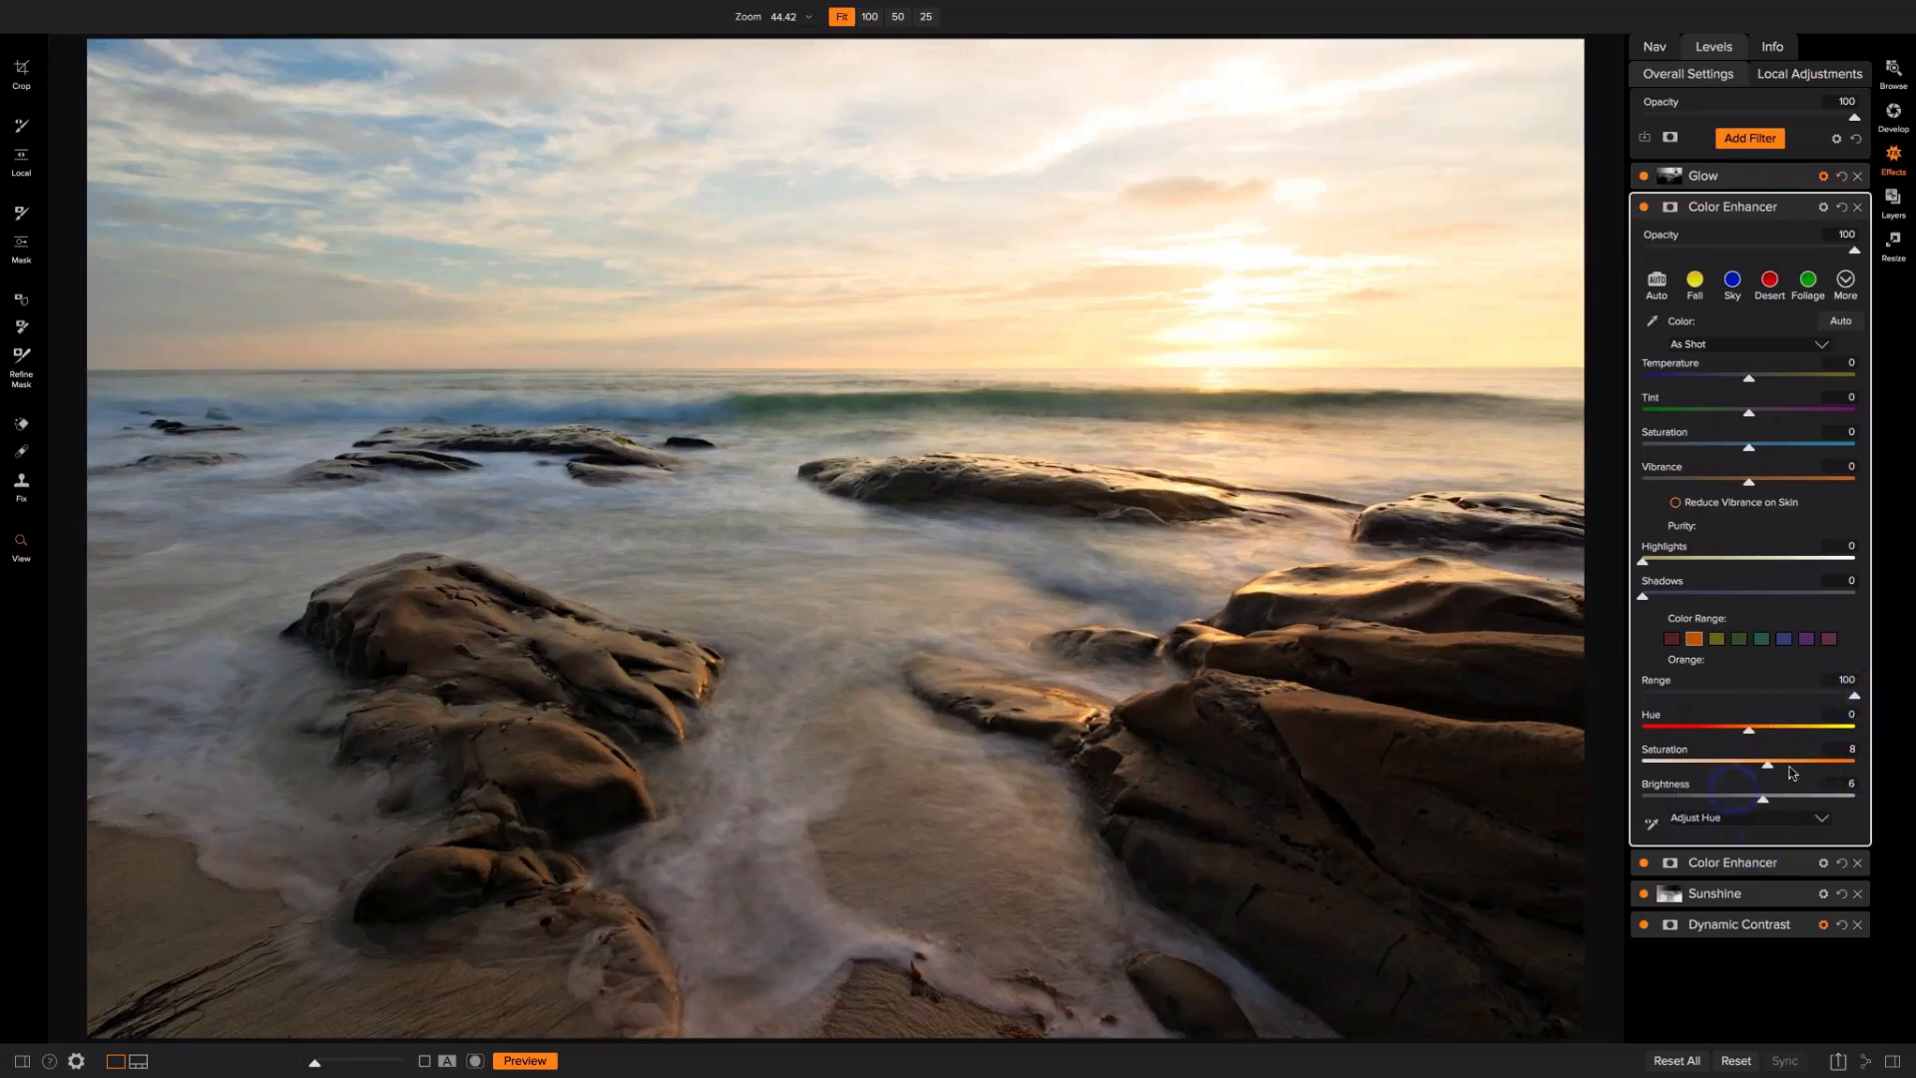
drag(1852, 695, 1618, 701)
double_click(1658, 686)
double_click(1658, 689)
Step: Raise the Orange saturation to 100 and try the Orange range at both extremes to see which tones it affects
drag(1761, 760, 1858, 766)
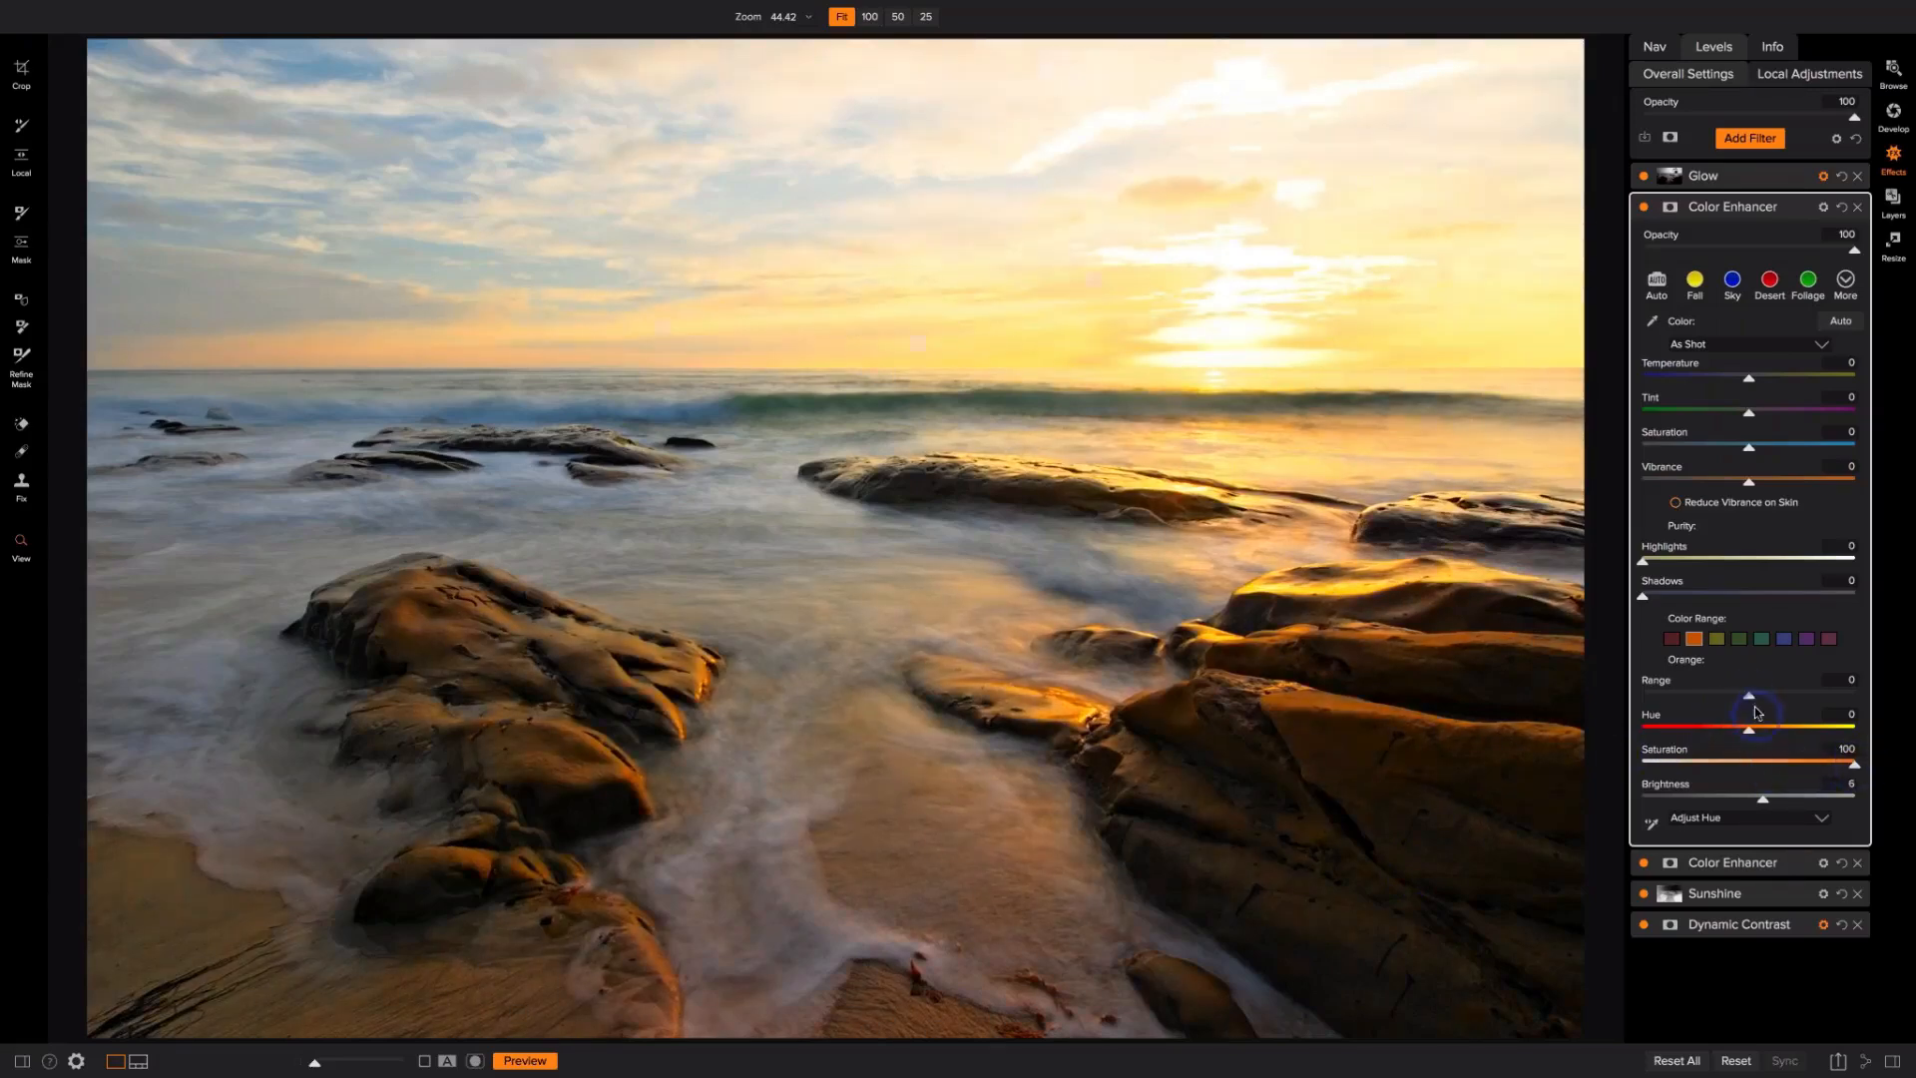
drag(1749, 695, 1884, 696)
mouse_move(1853, 699)
mouse_down()
mouse_move(1645, 714)
mouse_move(1678, 695)
mouse_move(1858, 708)
mouse_up()
drag(1769, 702, 1619, 708)
drag(1642, 701, 1786, 691)
Step: Reset the Color Enhancer's Orange range and set the Orange saturation to 9
double_click(1659, 684)
double_click(1657, 679)
click(1853, 764)
drag(1853, 764, 1770, 765)
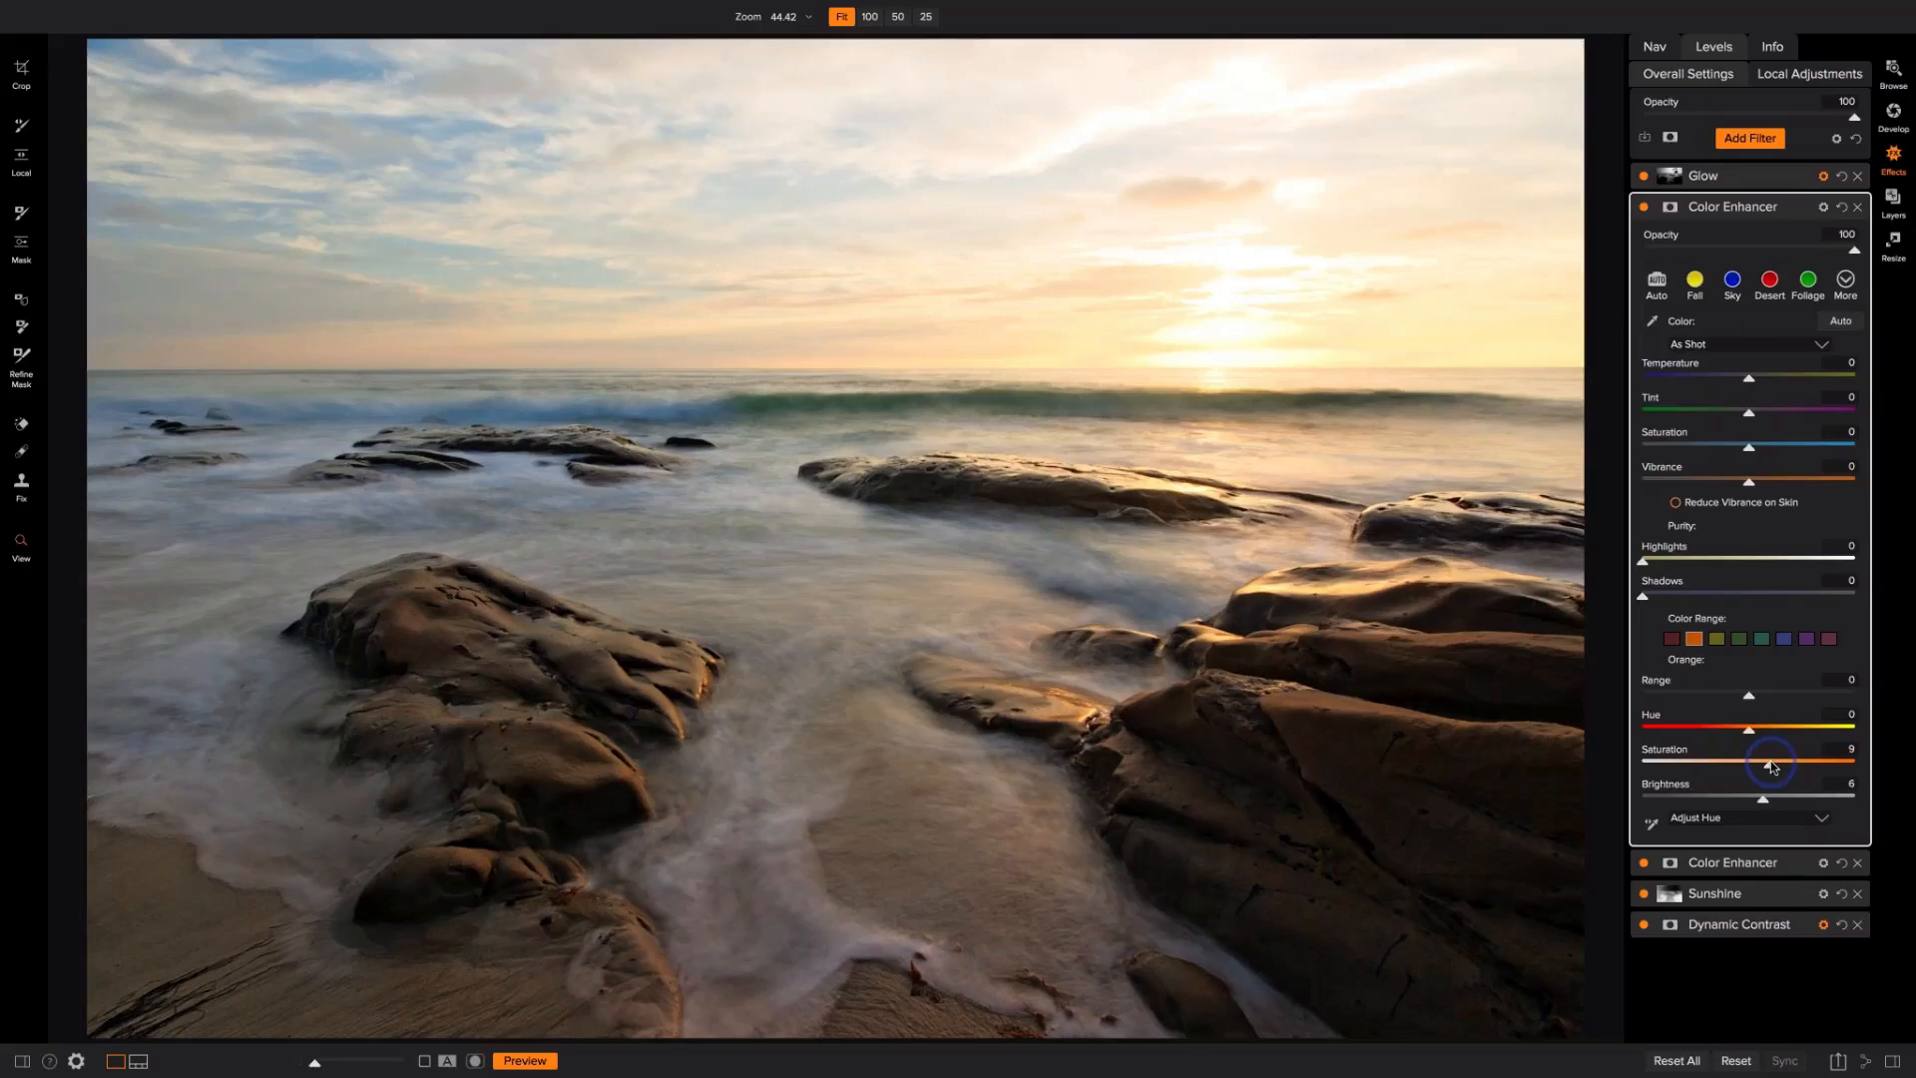
Step: Try a second Dynamic Contrast filter above Glow with Small at 52 and Medium at 53, and remove it
click(1758, 180)
click(1751, 138)
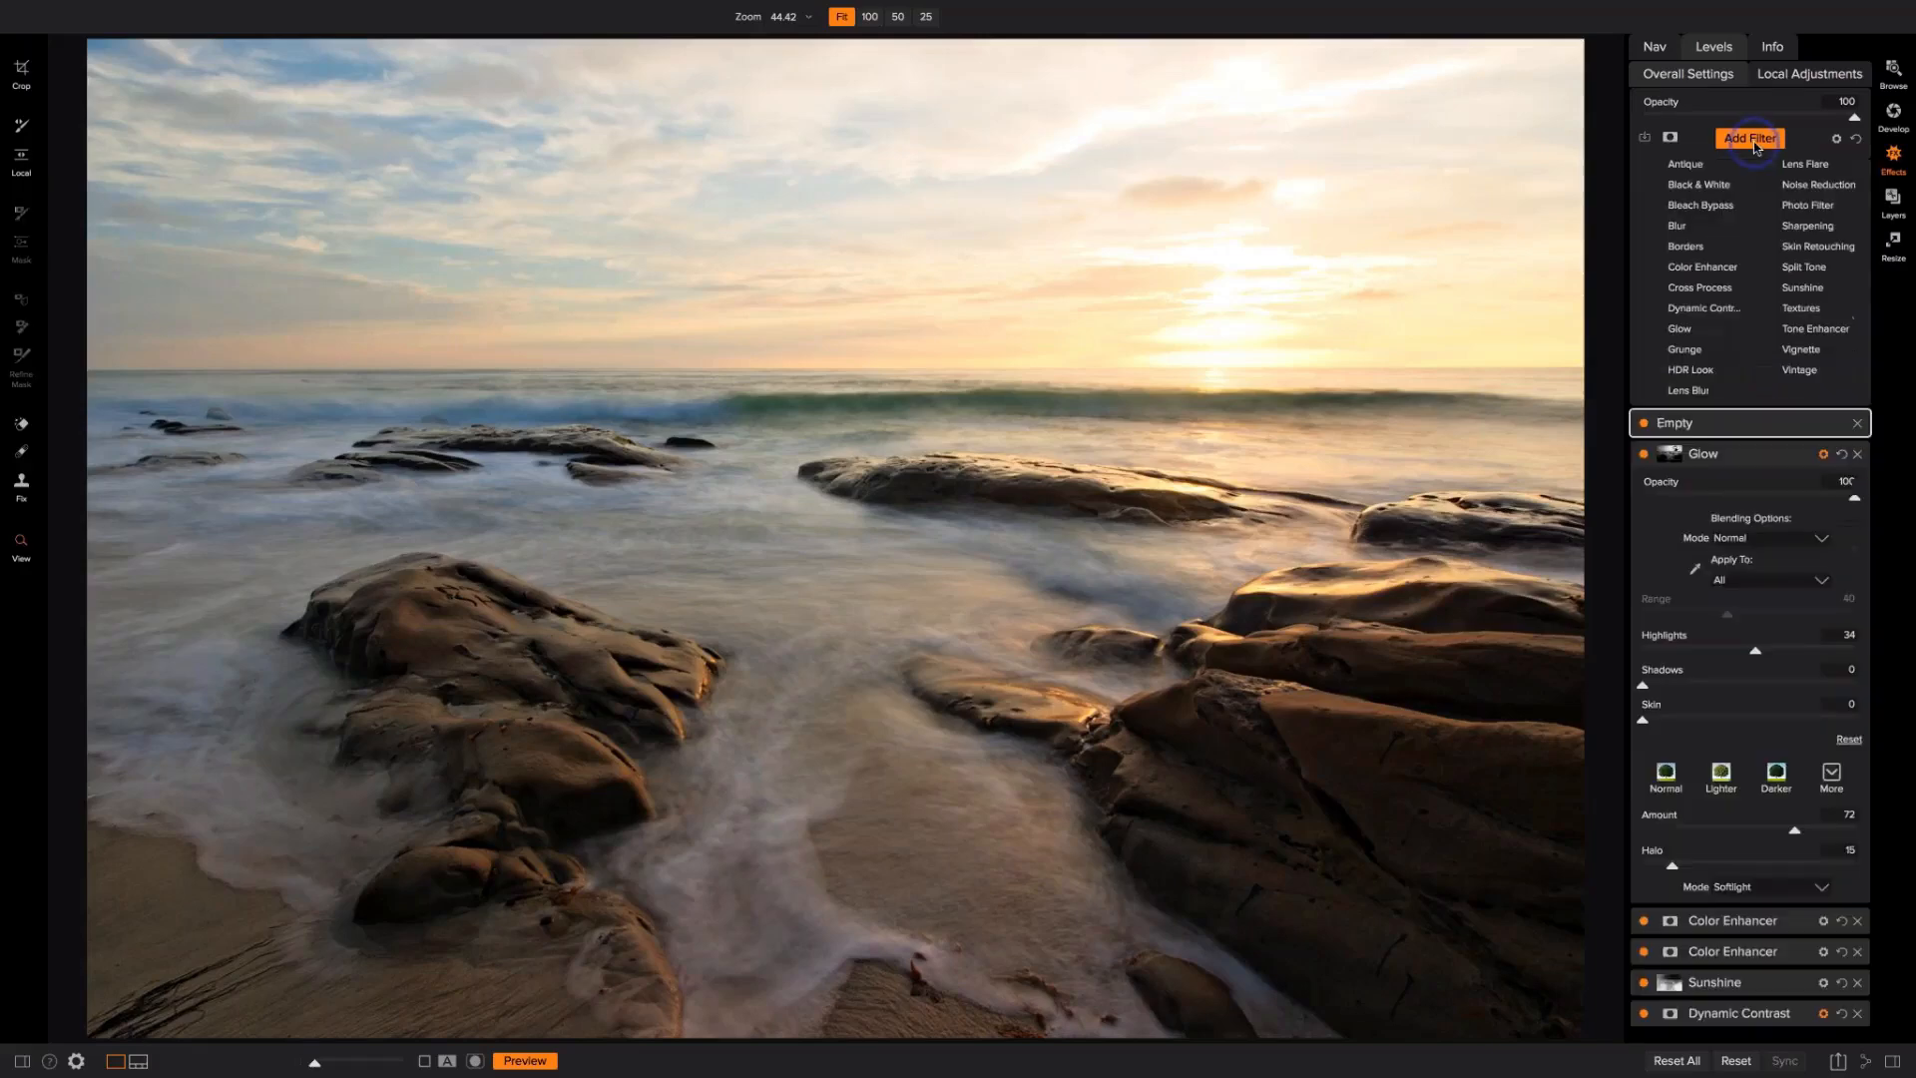
click(1720, 314)
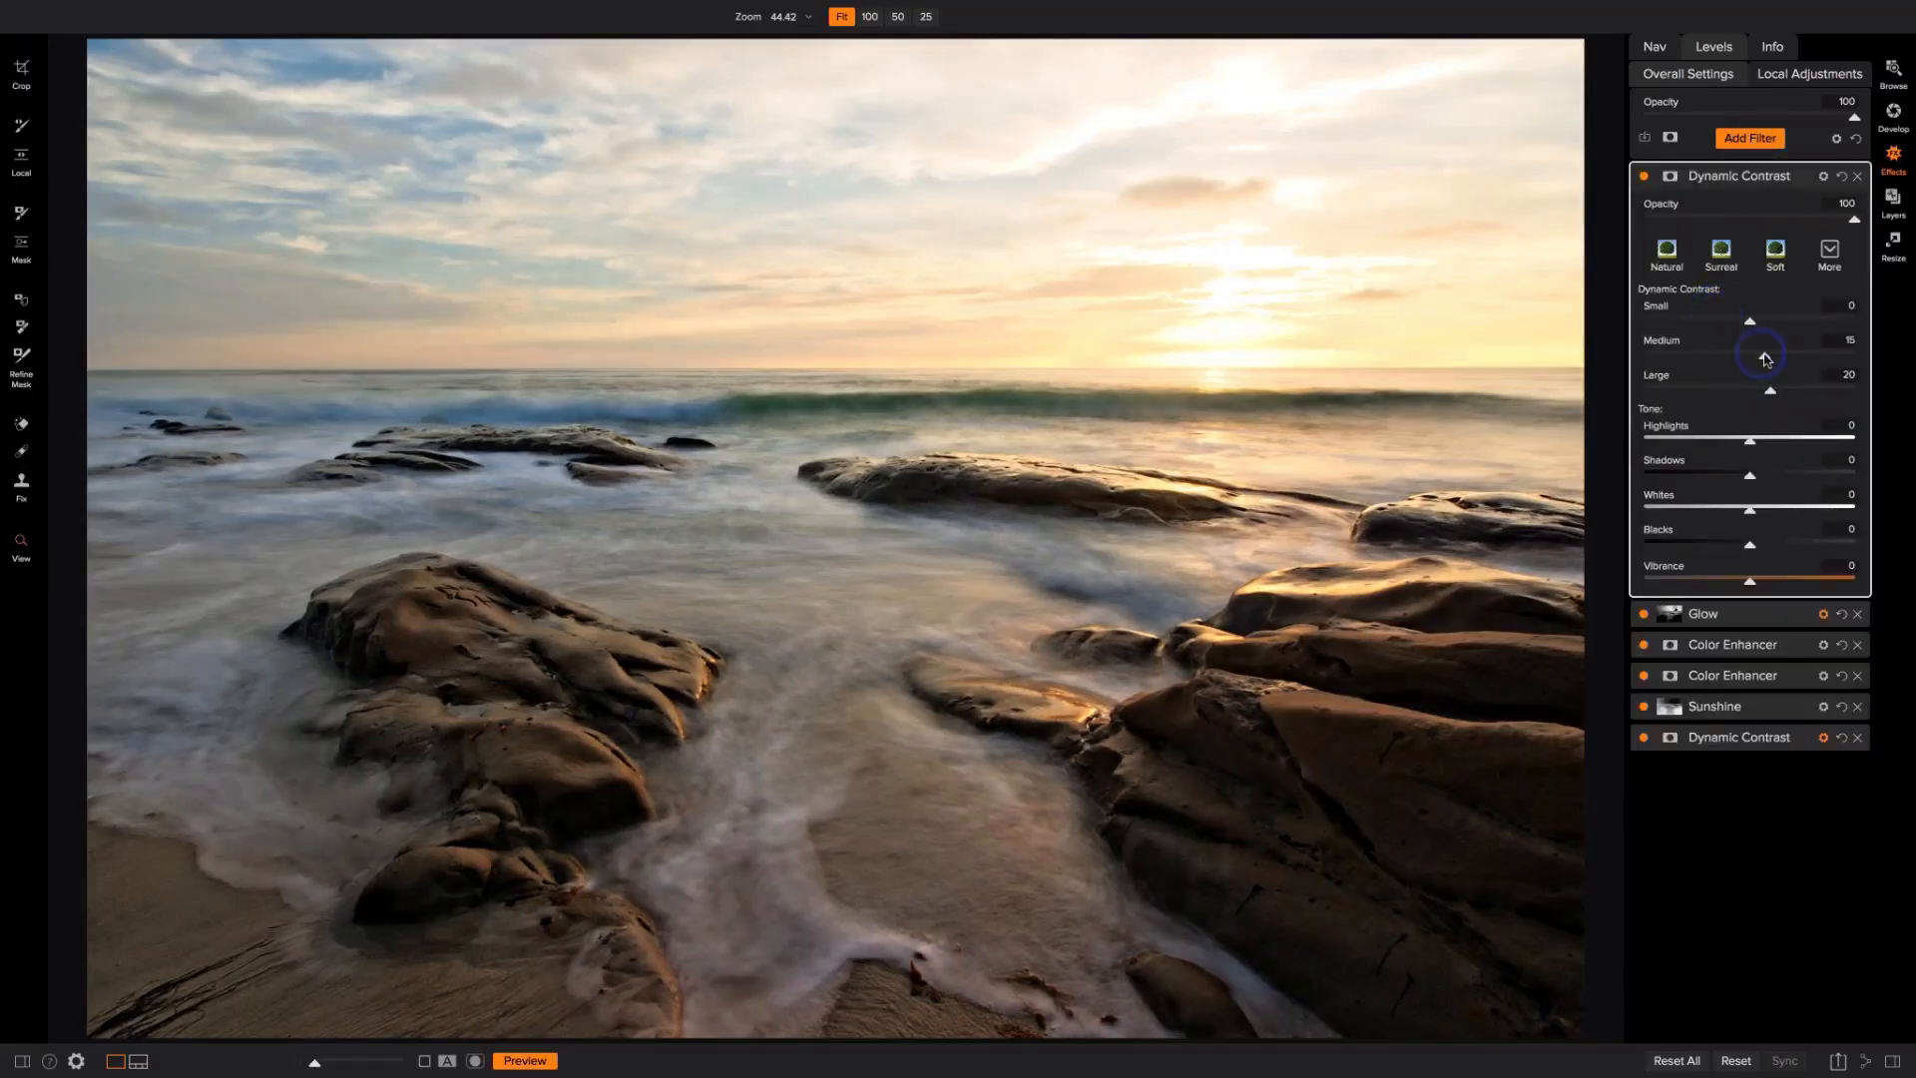
drag(1764, 356, 1808, 323)
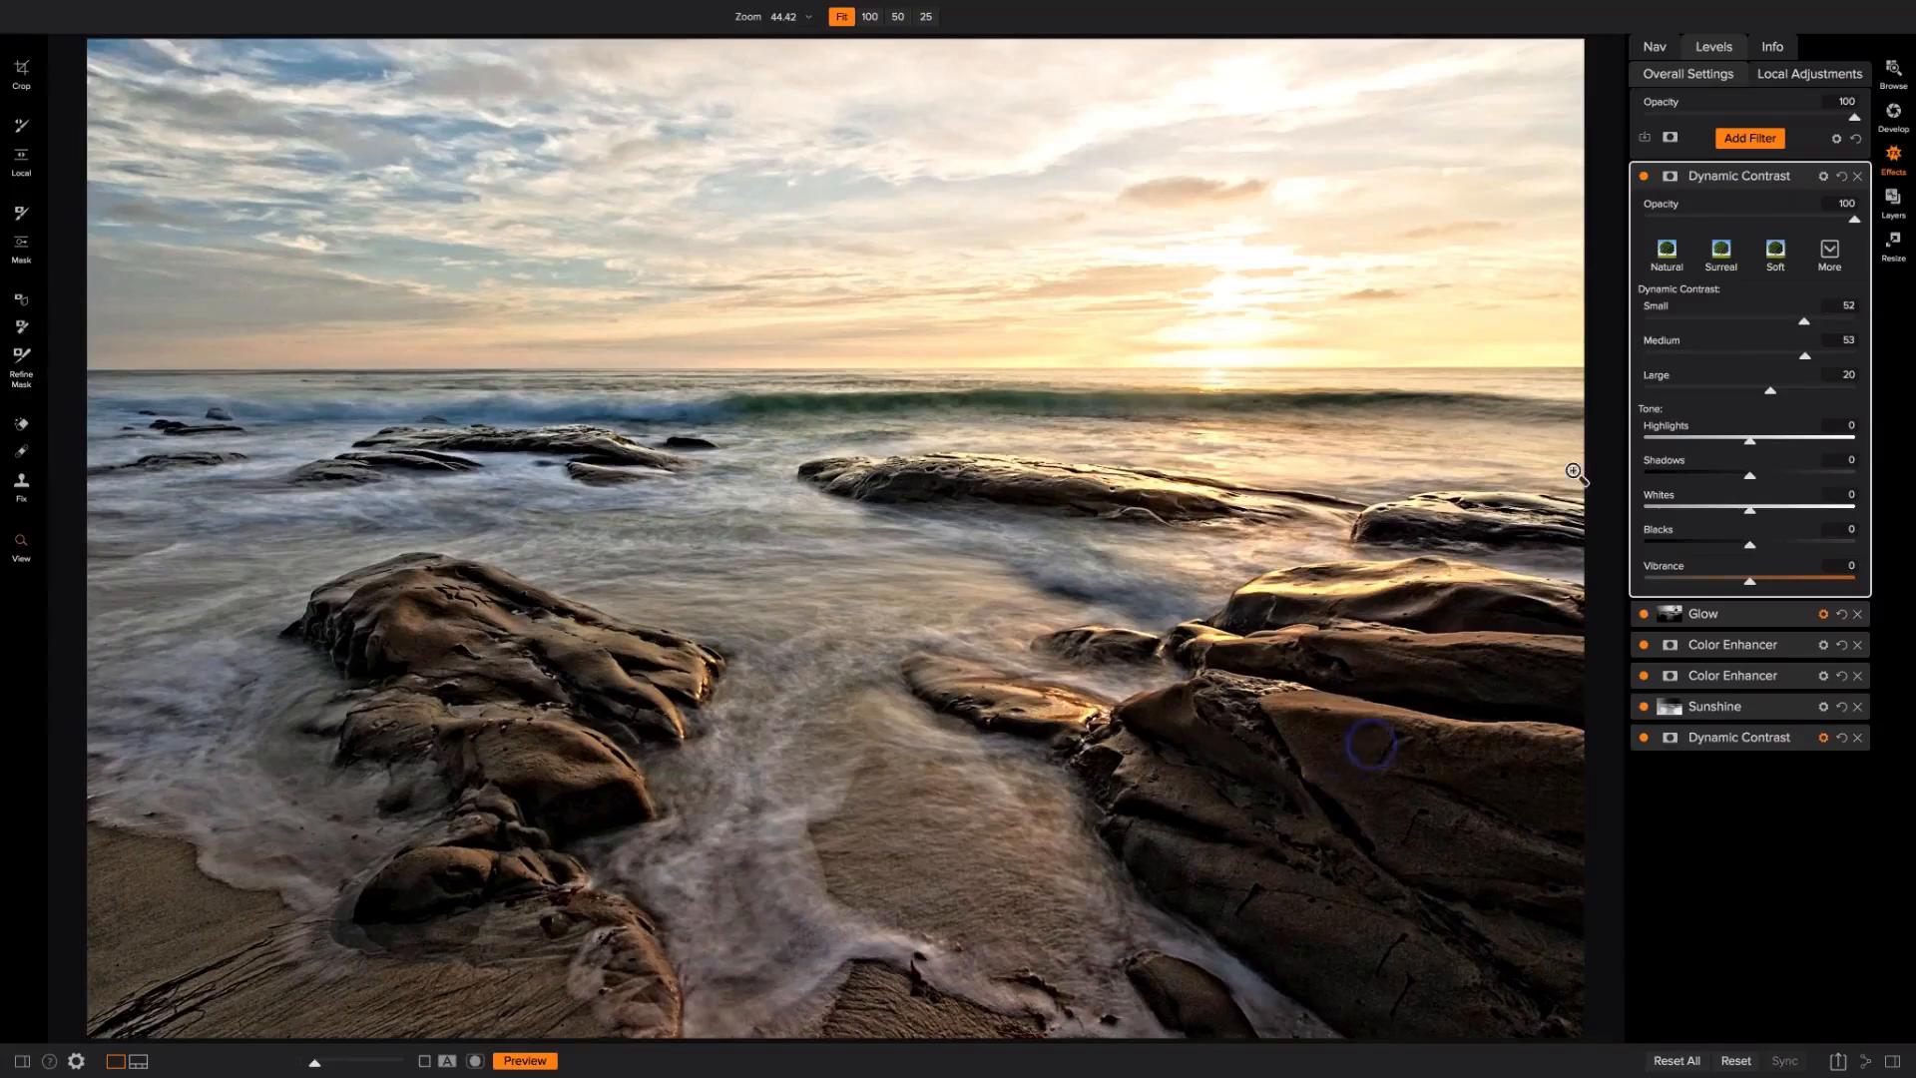
click(1858, 177)
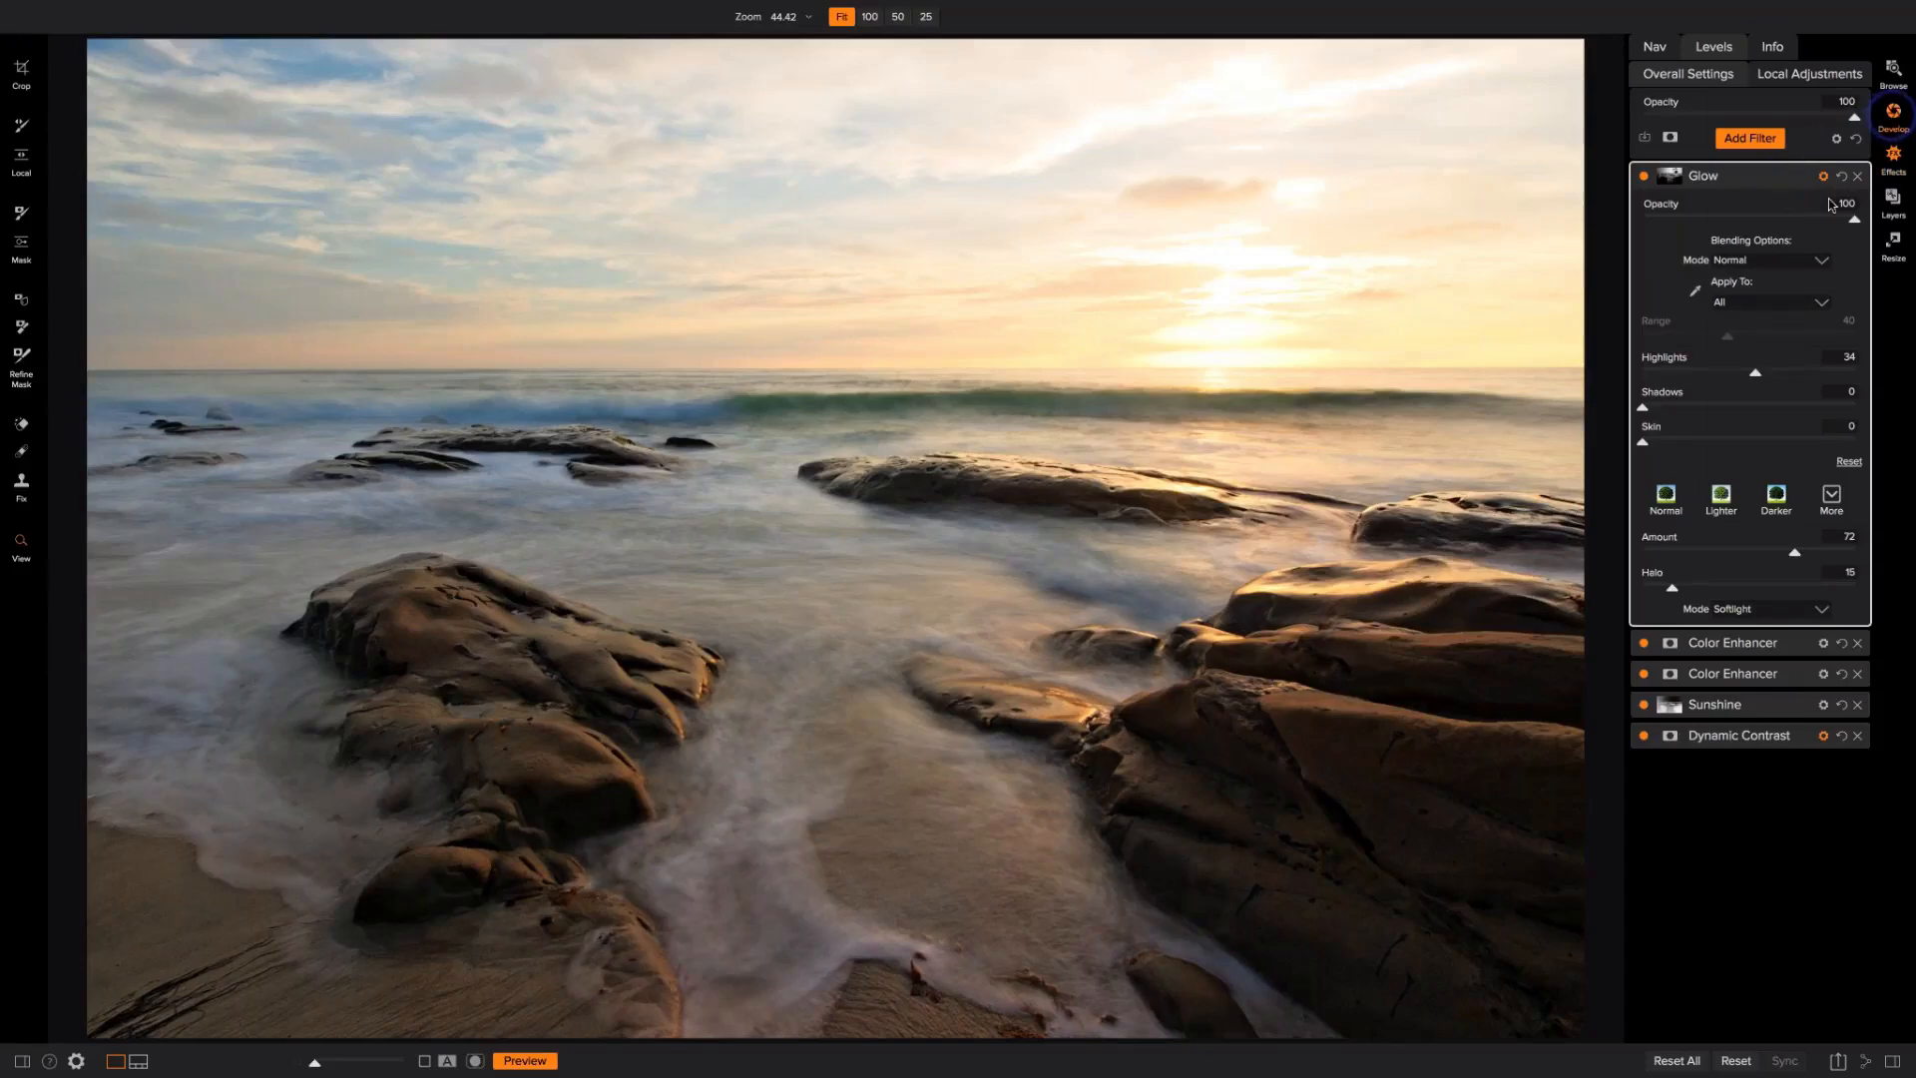
Step: Set the Purity Highlights to 5 in Develop's Tone & Color settings
click(1893, 114)
click(1693, 145)
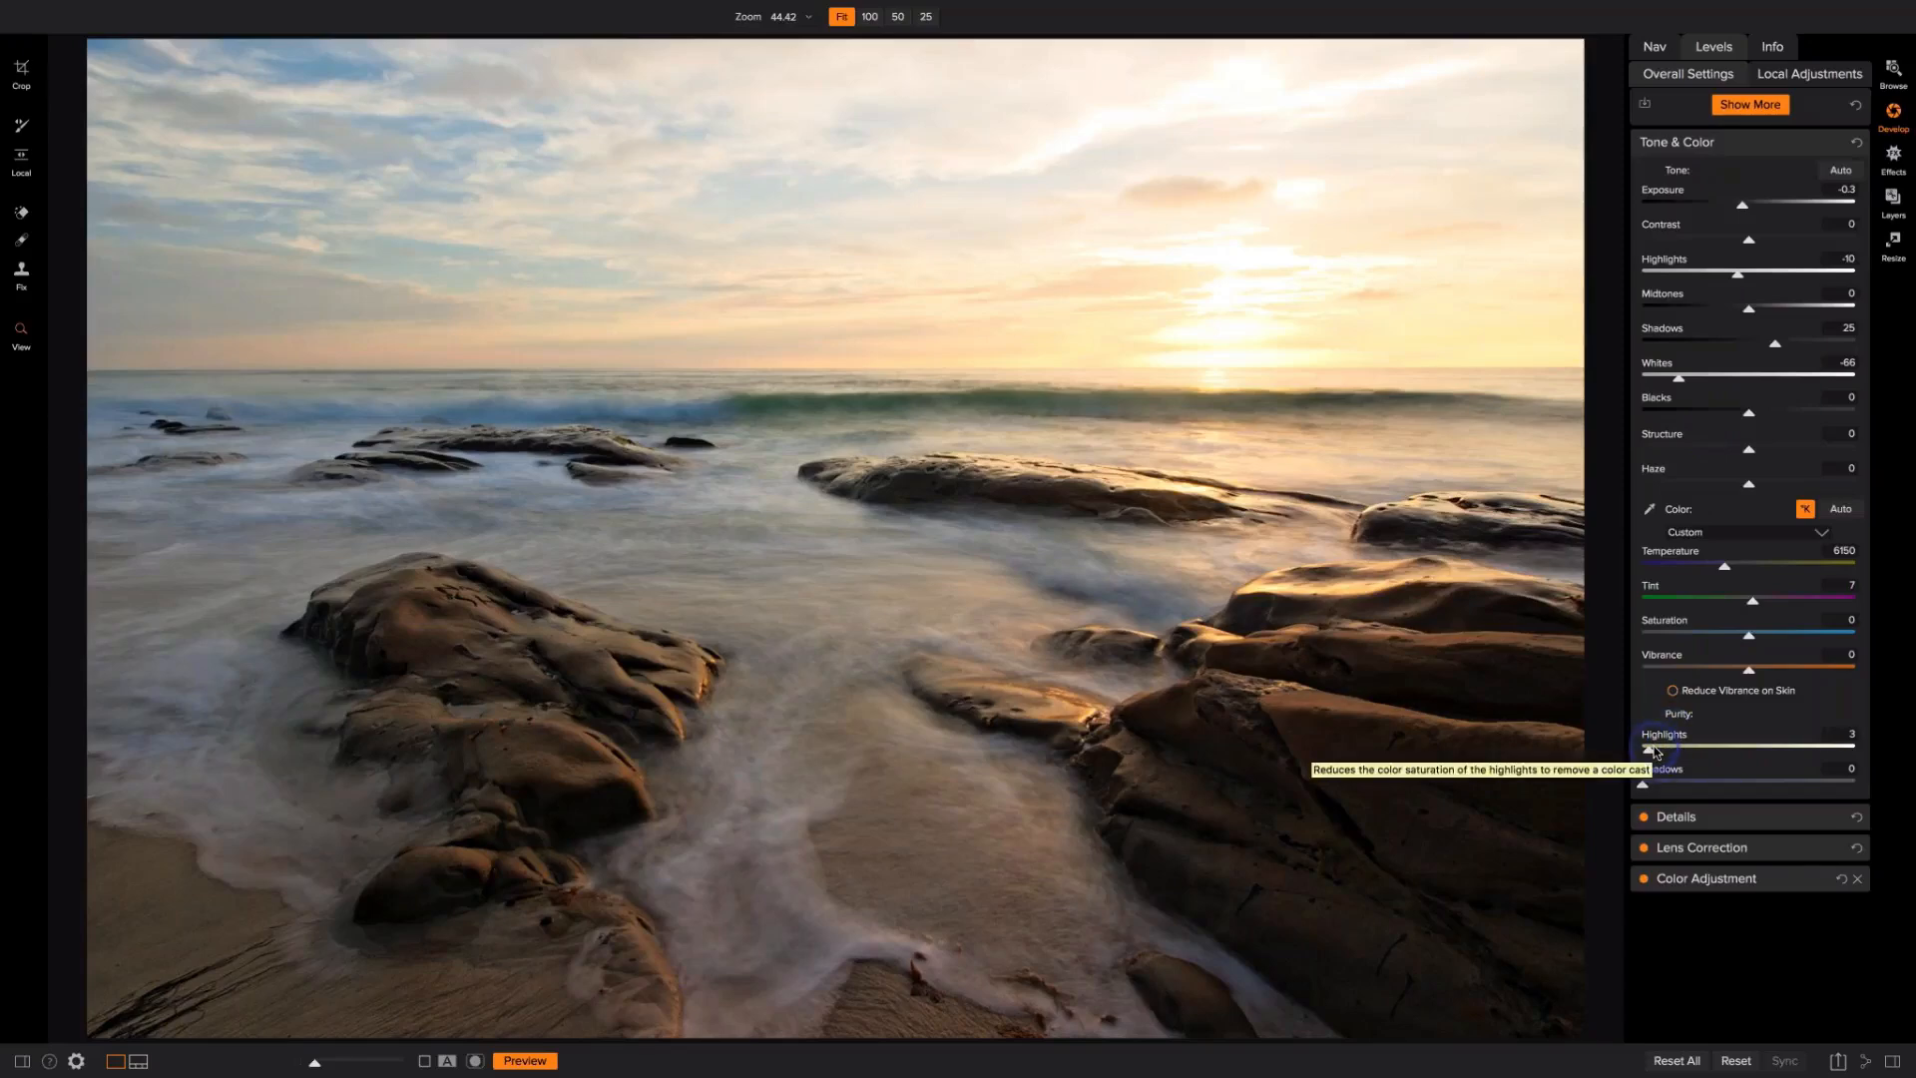
mouse_move(1654, 751)
mouse_down()
mouse_move(1676, 755)
mouse_move(1652, 756)
mouse_up()
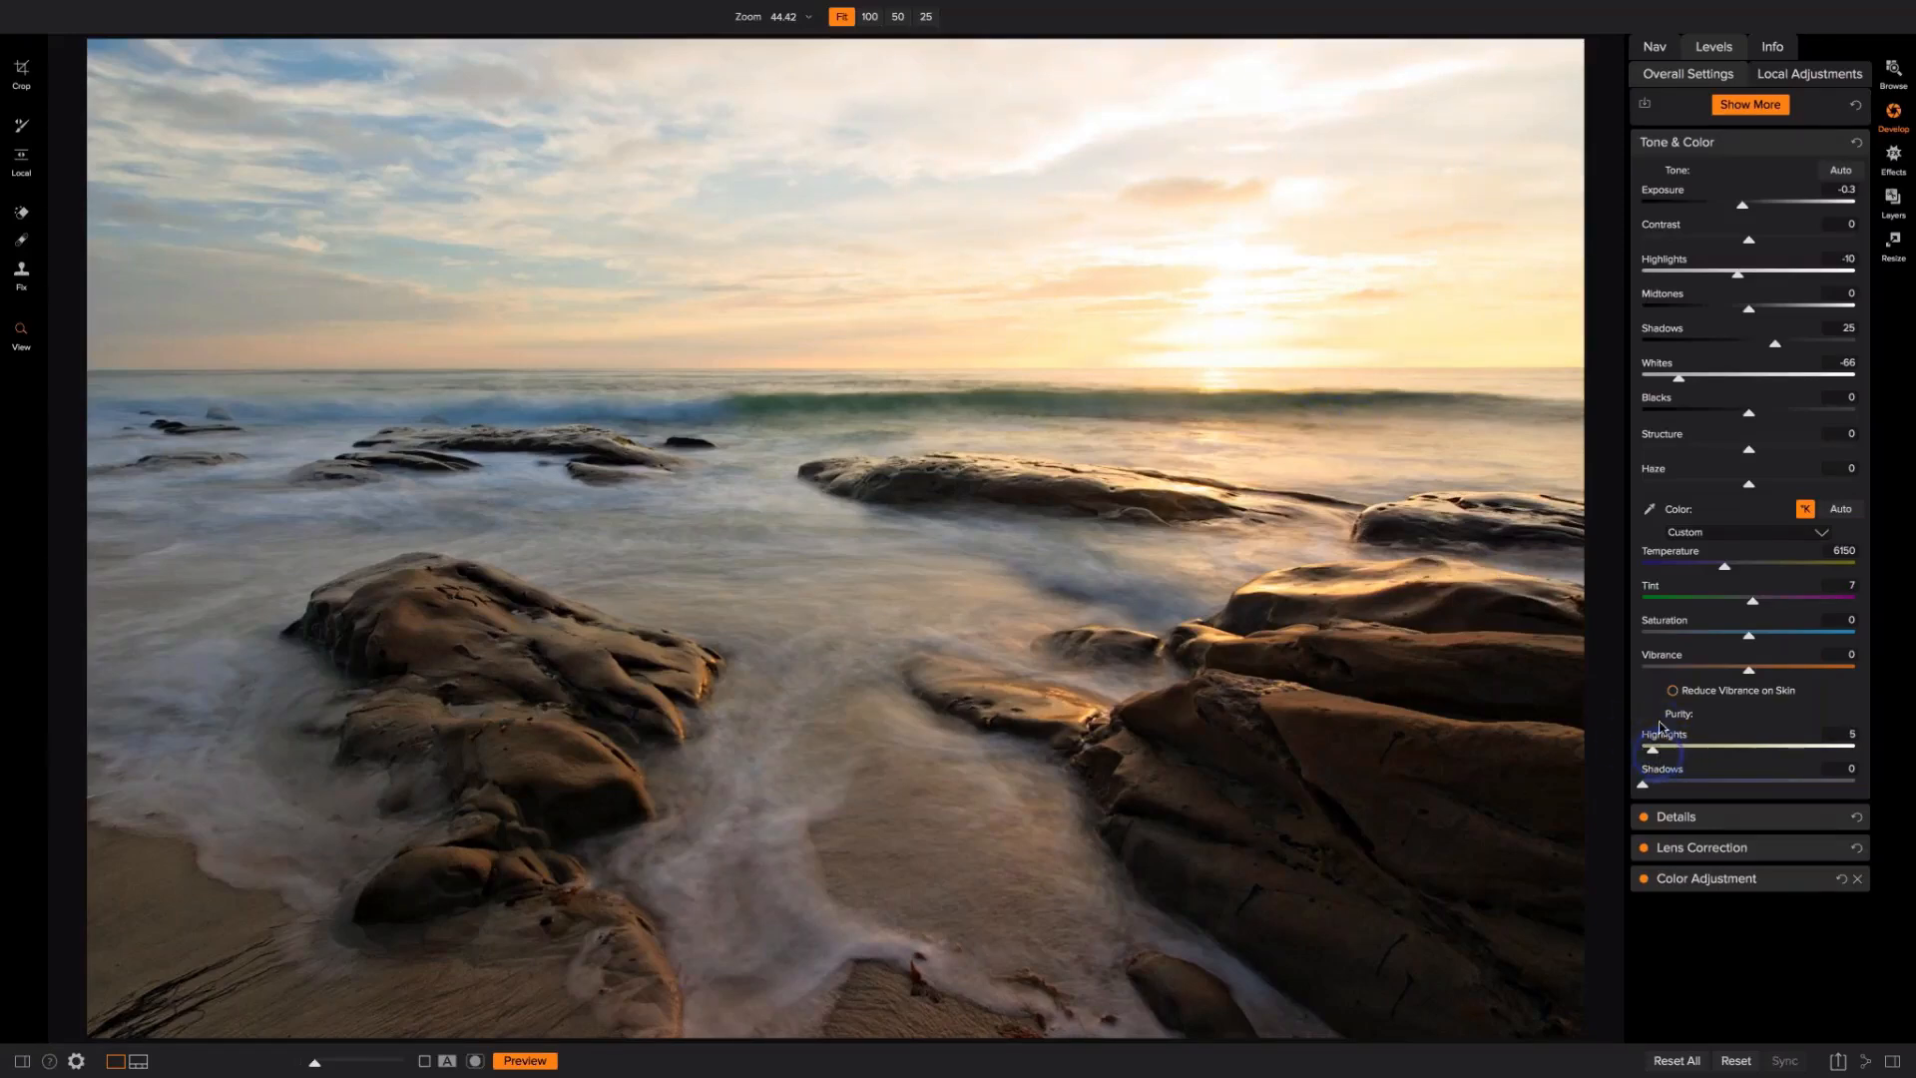
Step: Review the existing Dynamic Contrast settings in Effects, try adding a Tone Enhancer filter, and remove it
click(1893, 158)
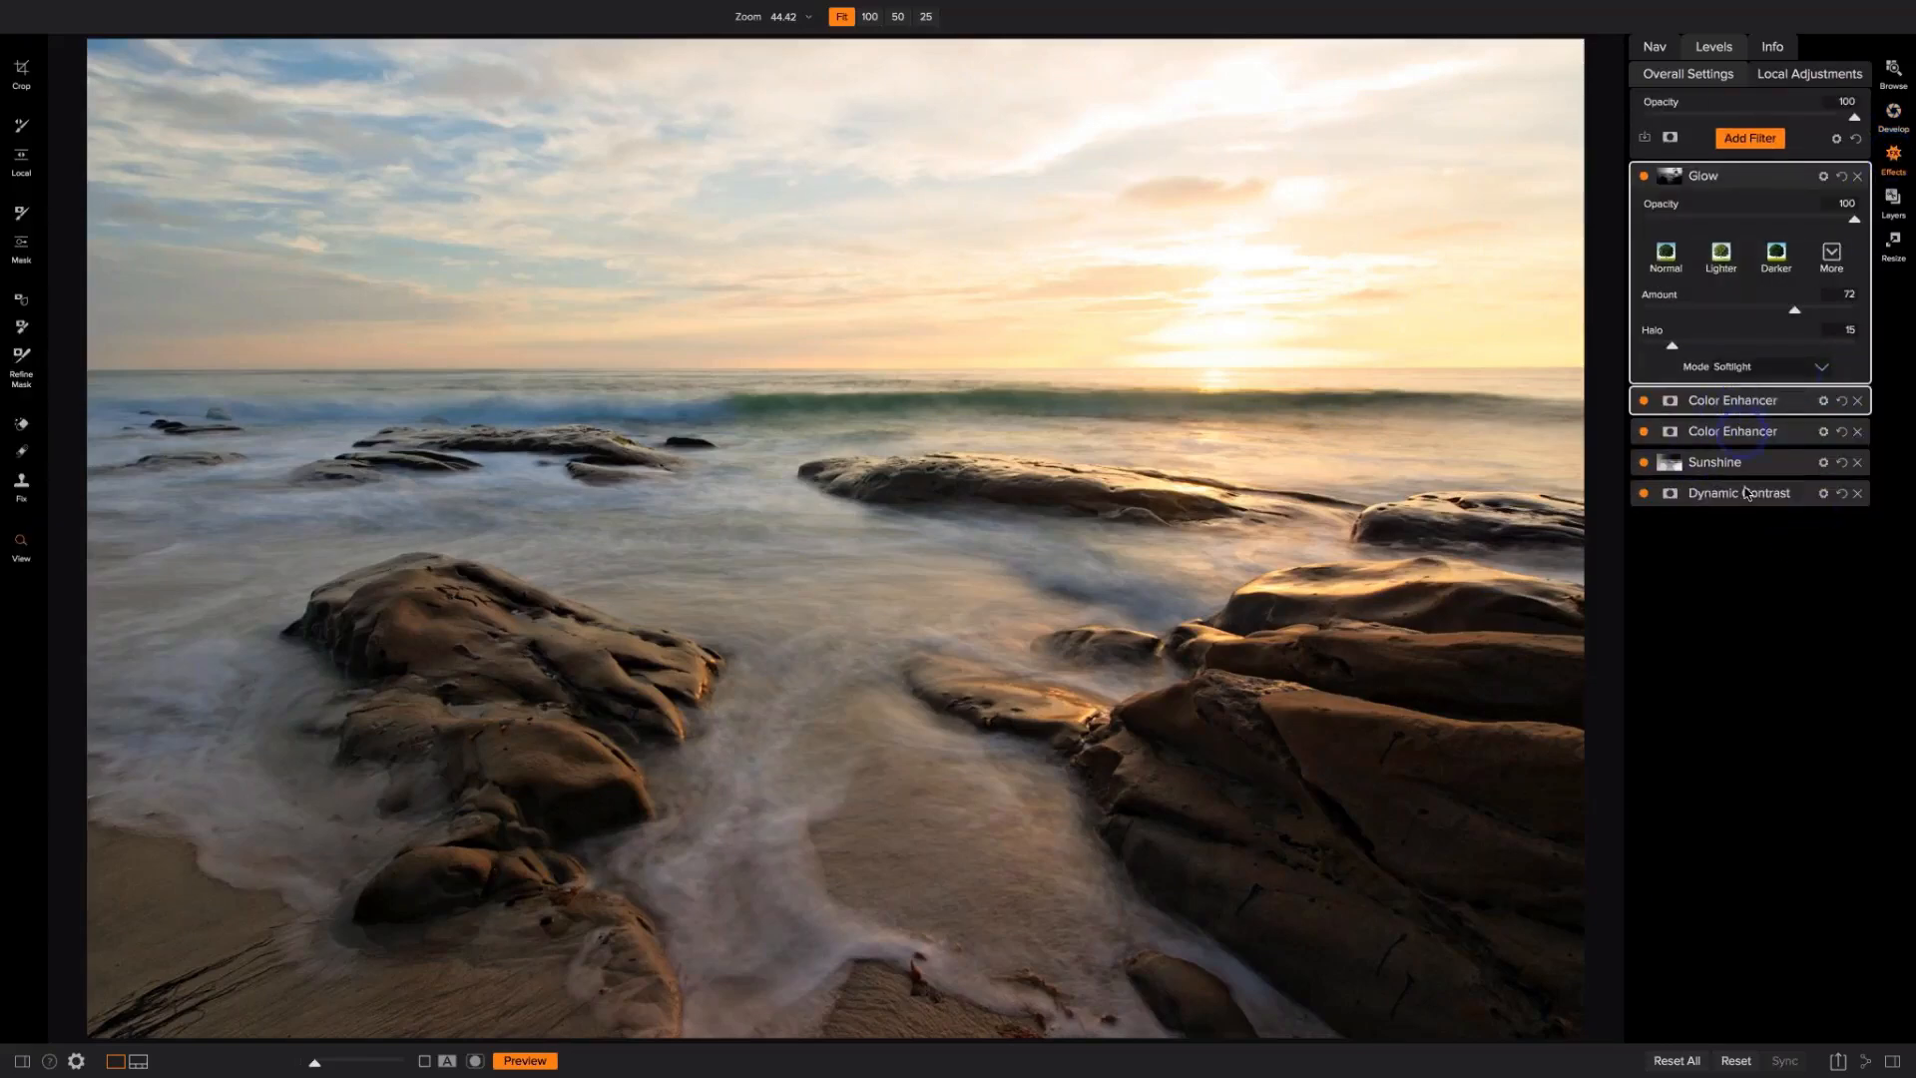
click(1745, 492)
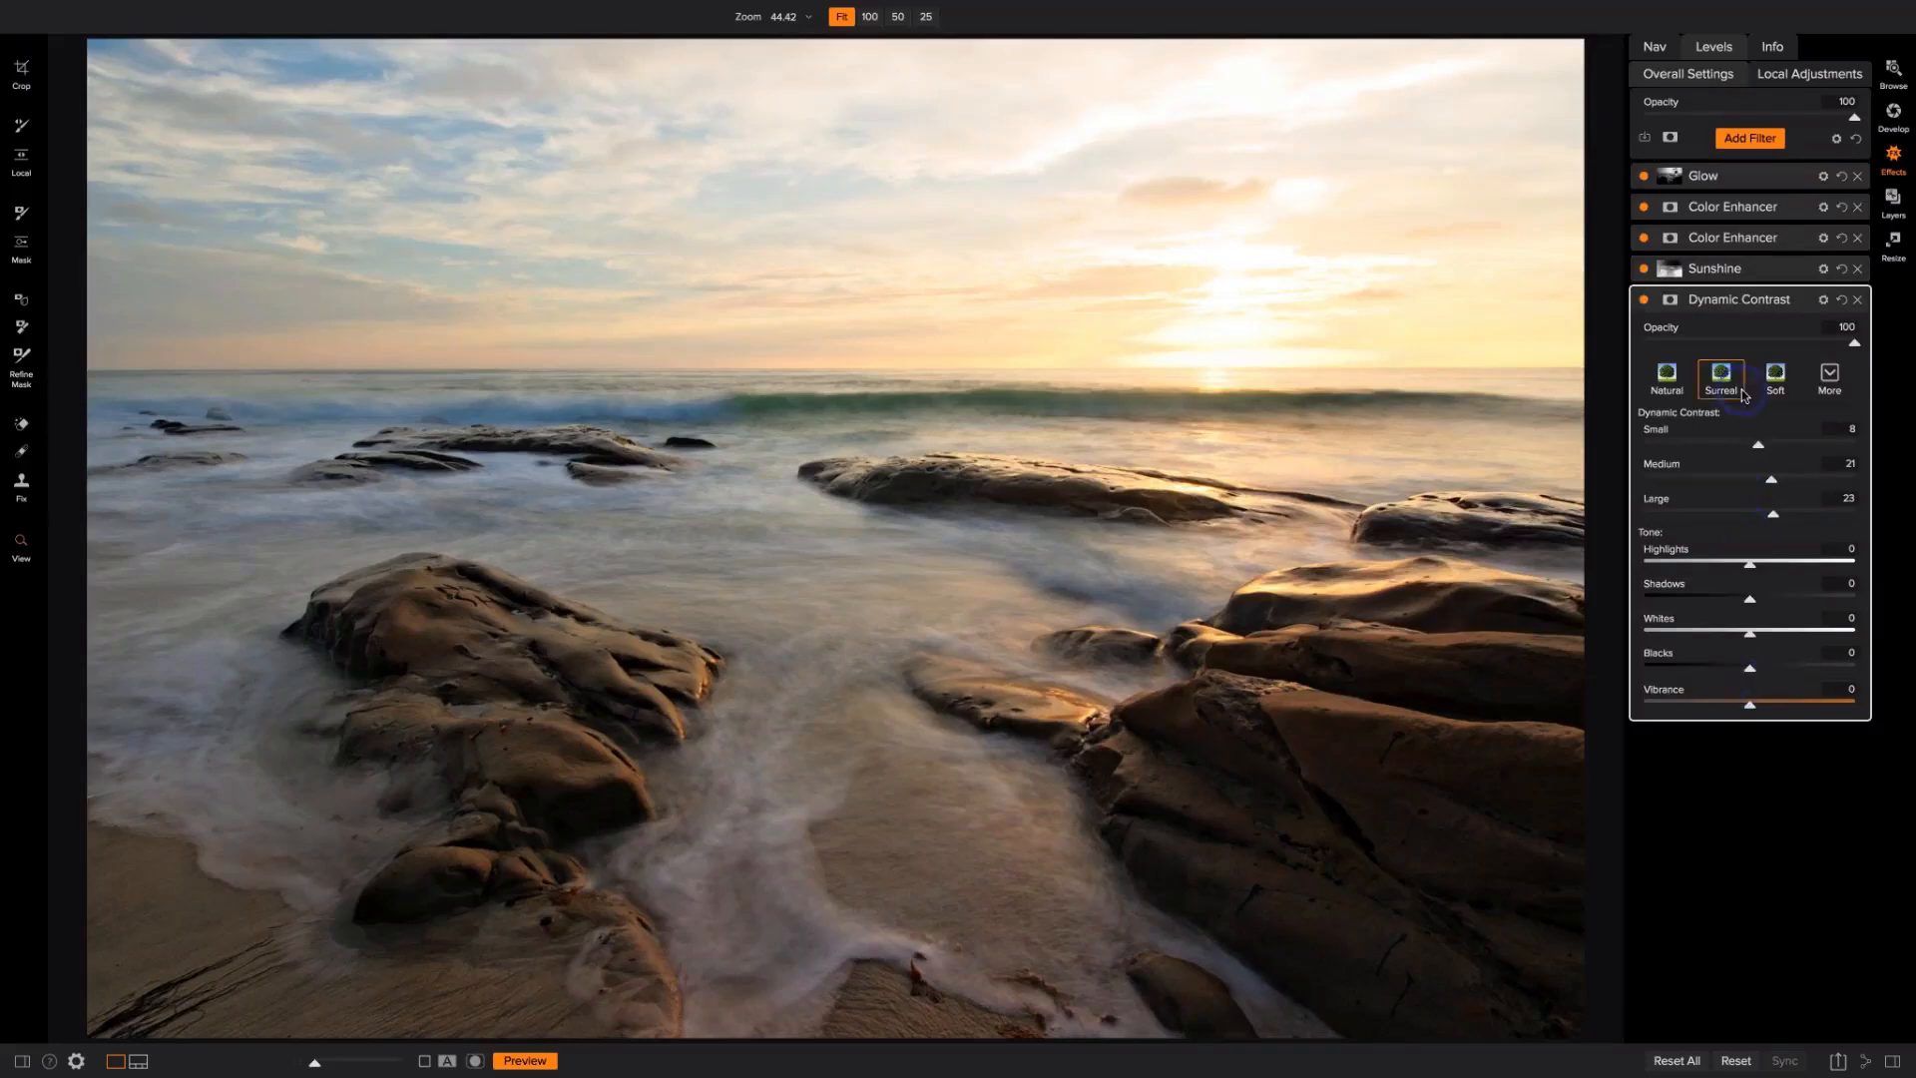
click(1744, 140)
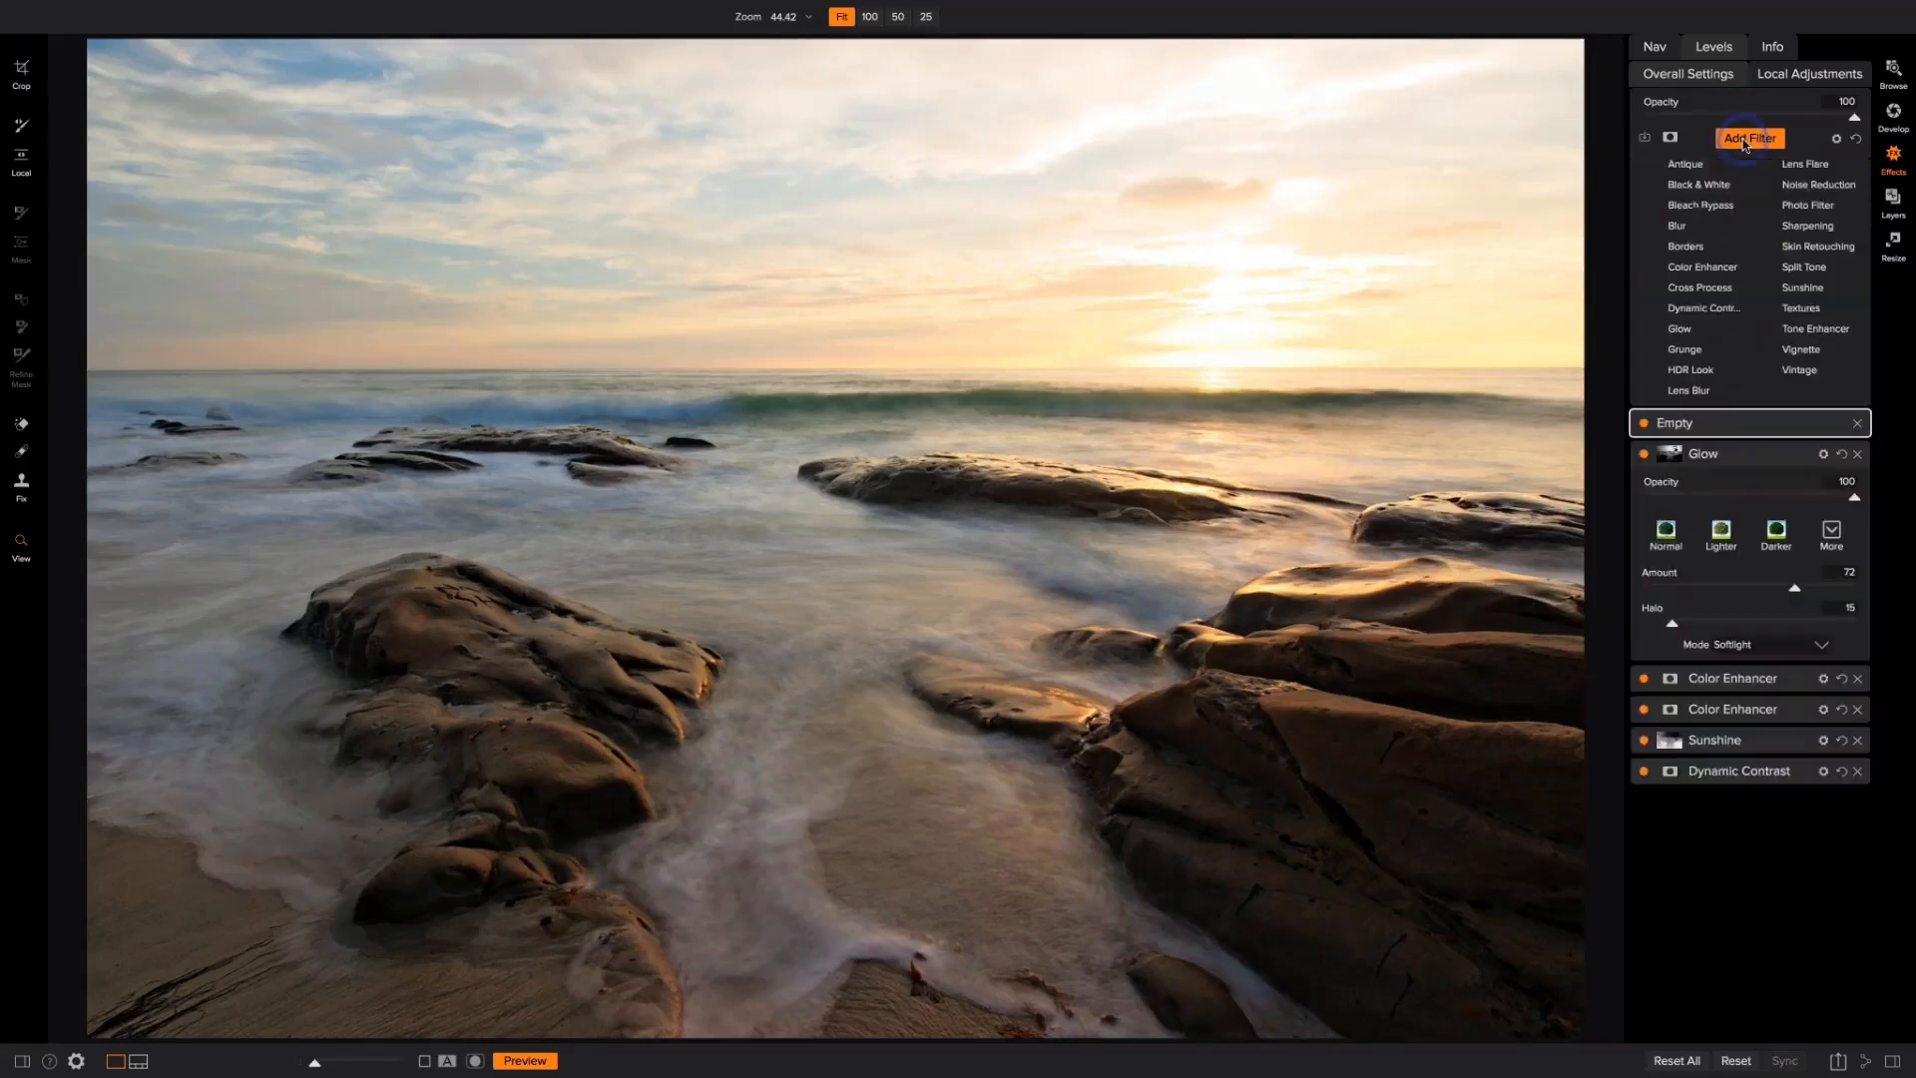
click(1799, 331)
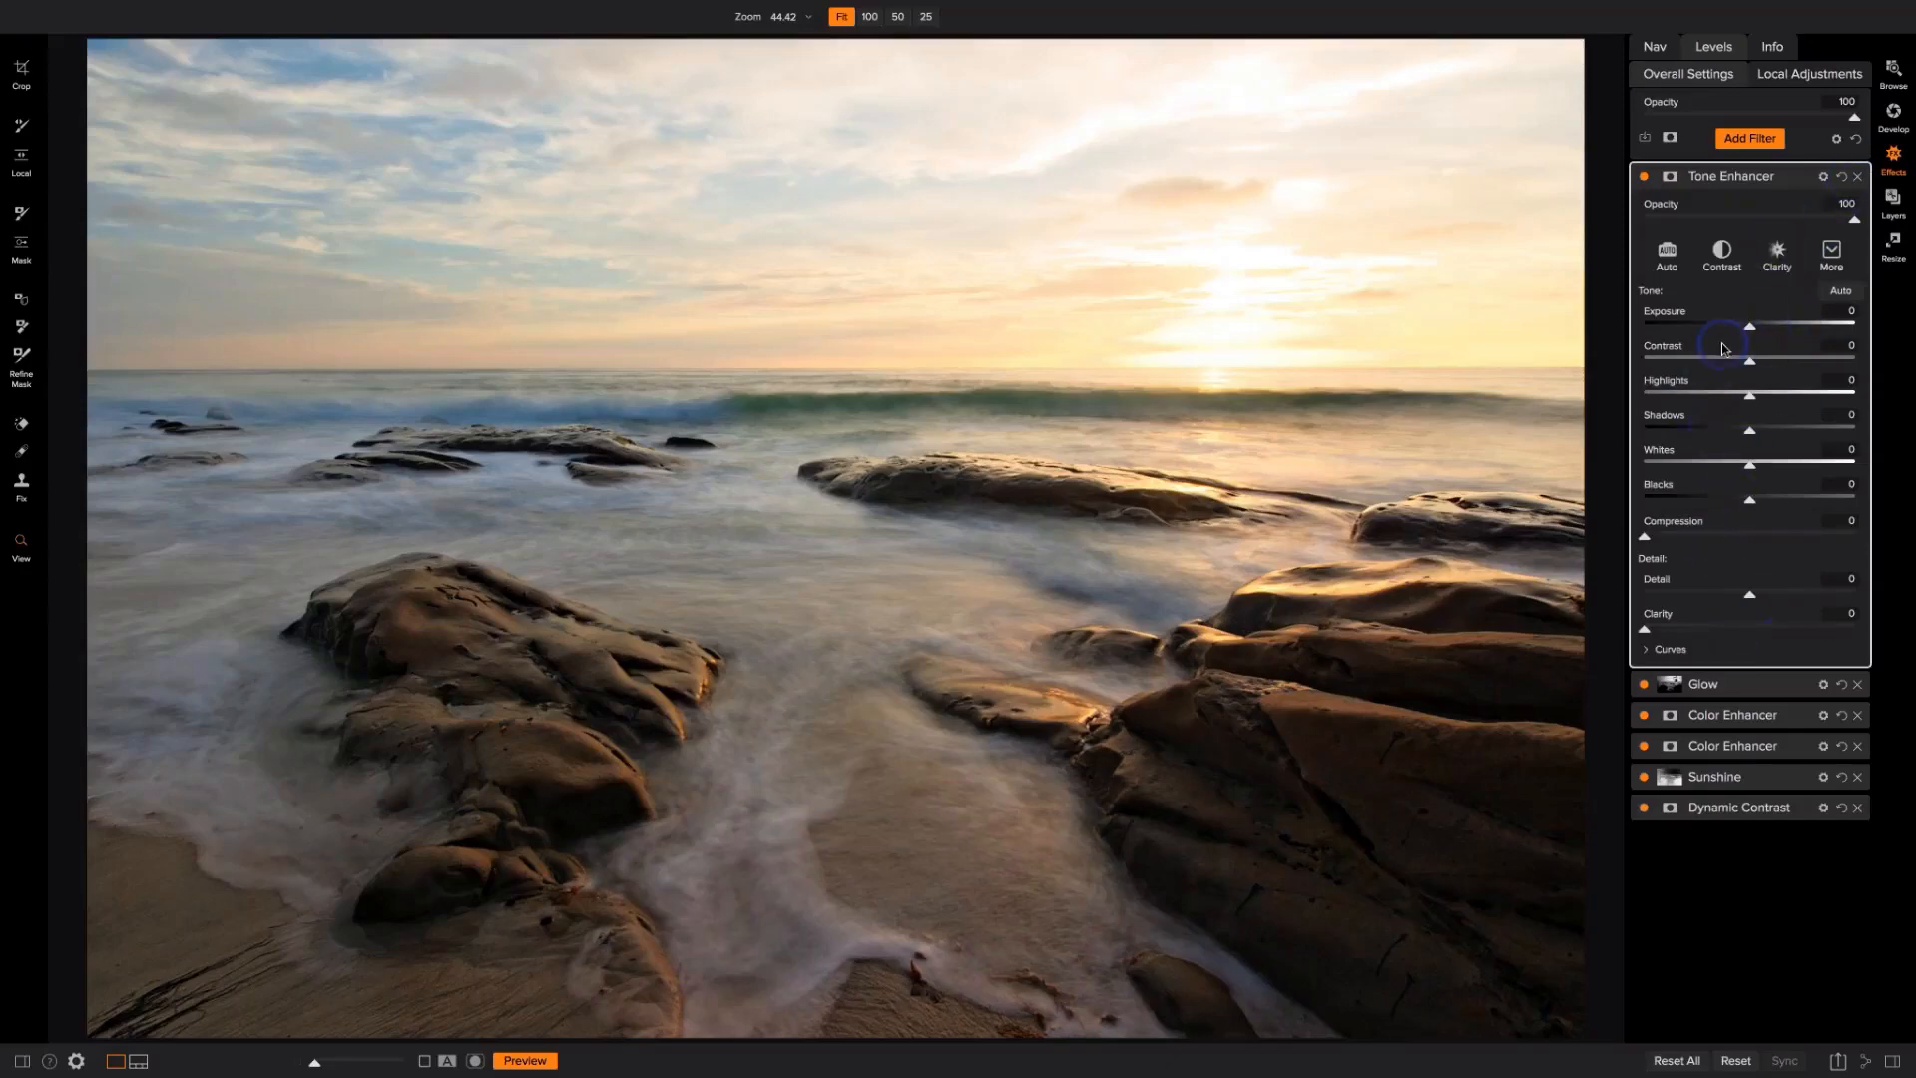
click(1858, 176)
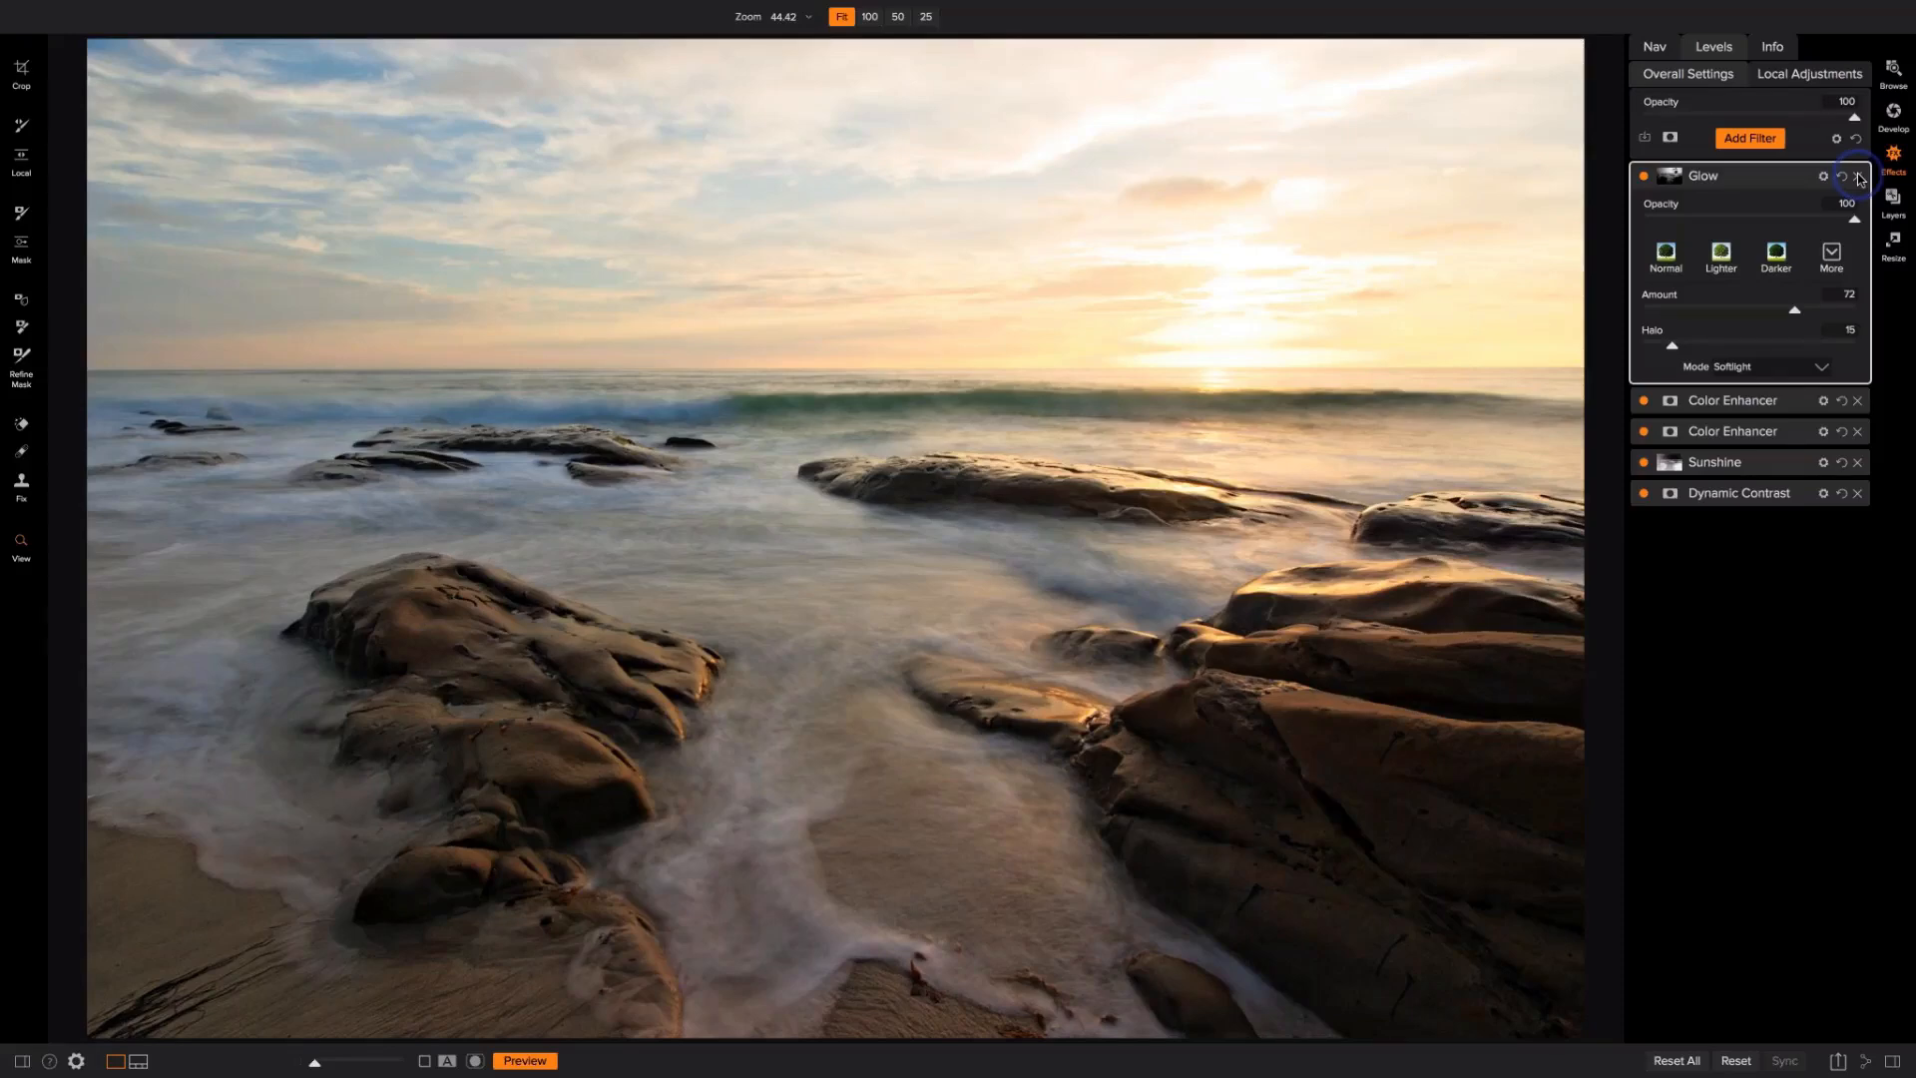
Step: Return to Develop's Tone & Color settings and display the preset categories
click(1893, 122)
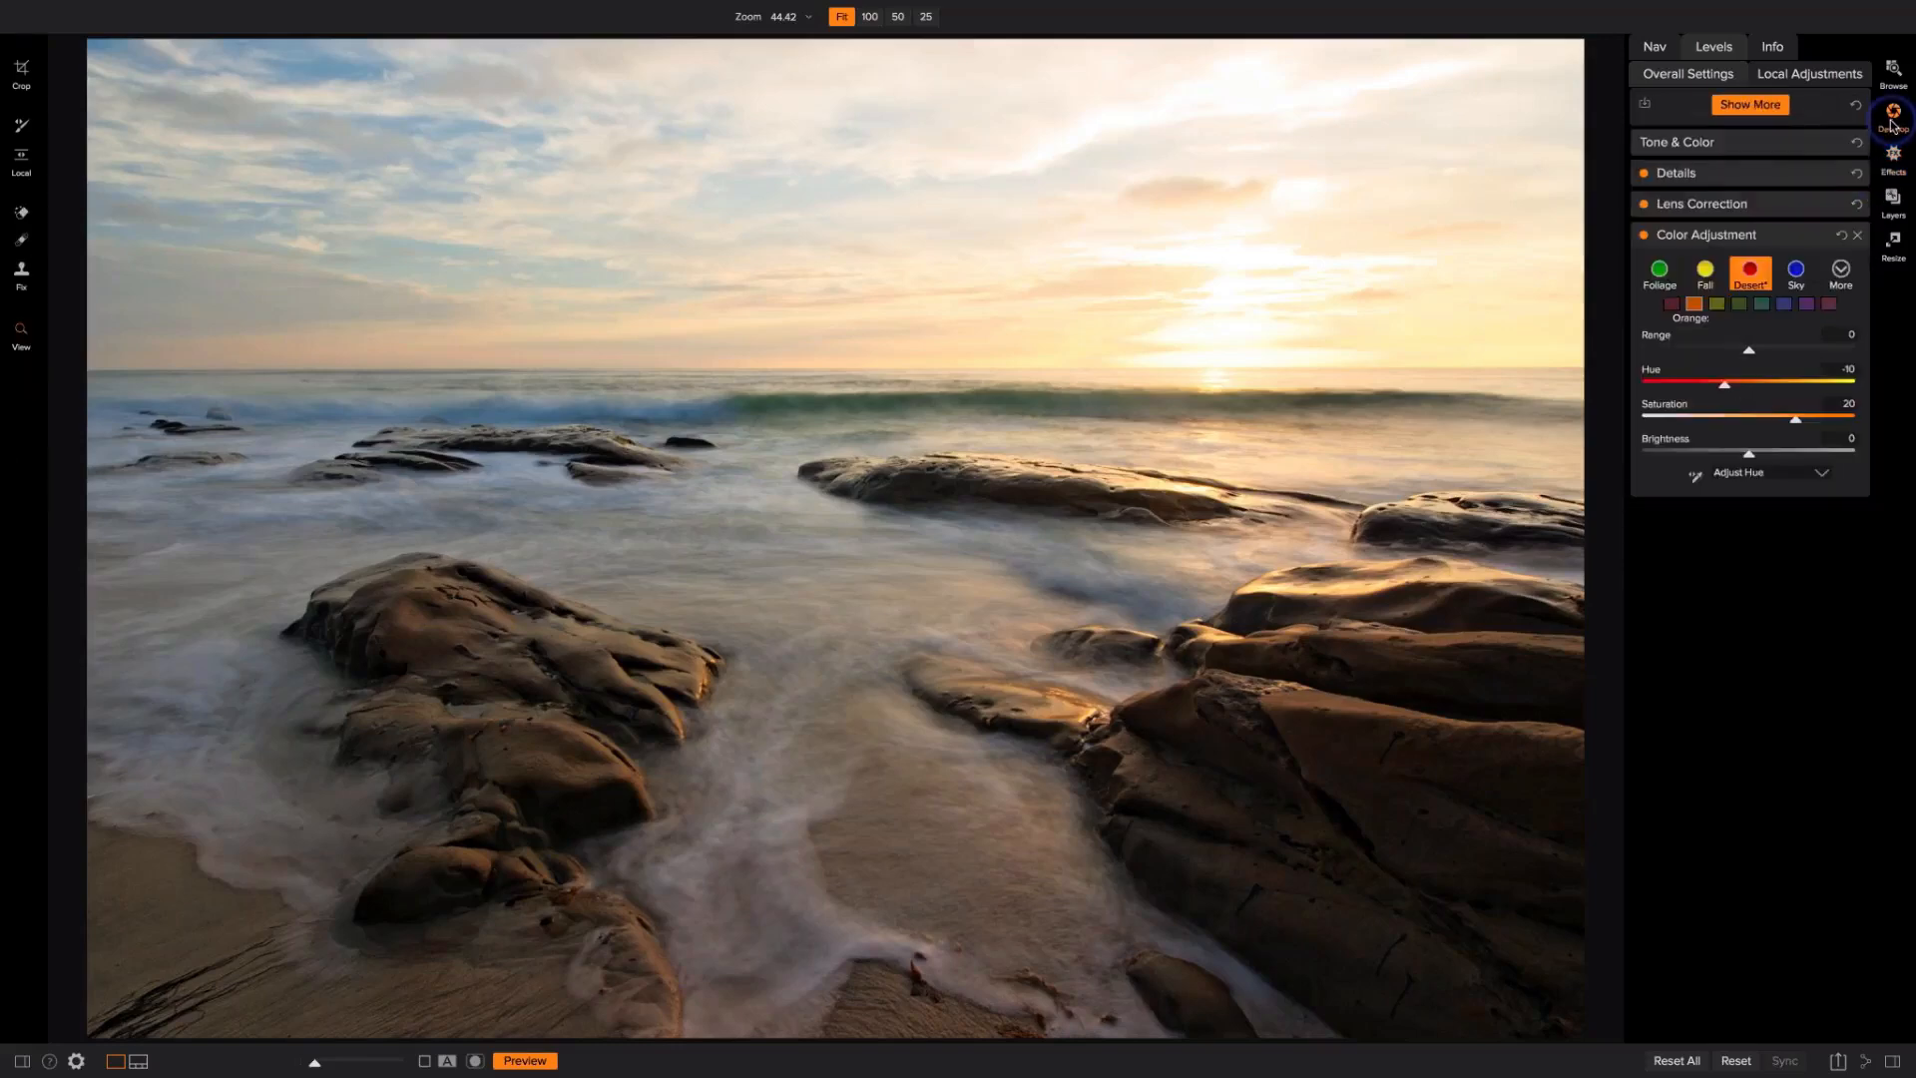
click(1711, 150)
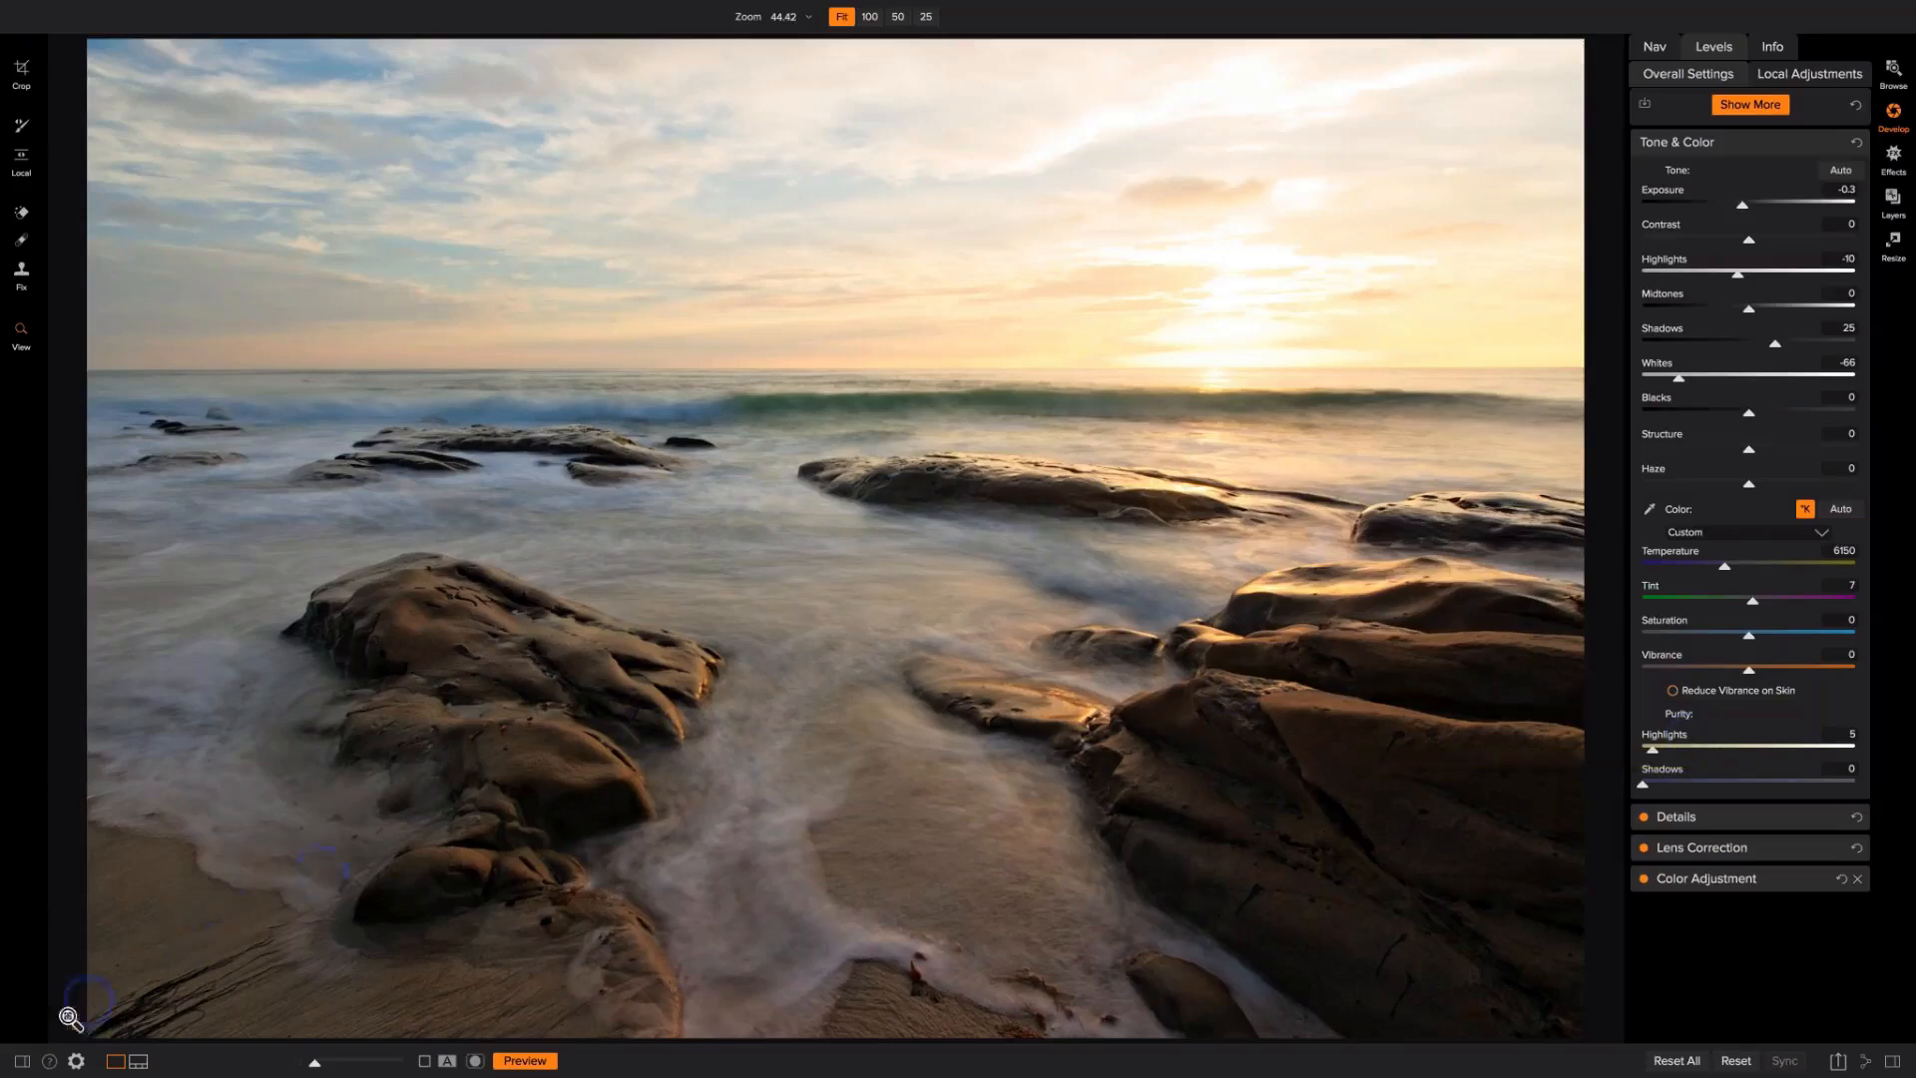
click(22, 1059)
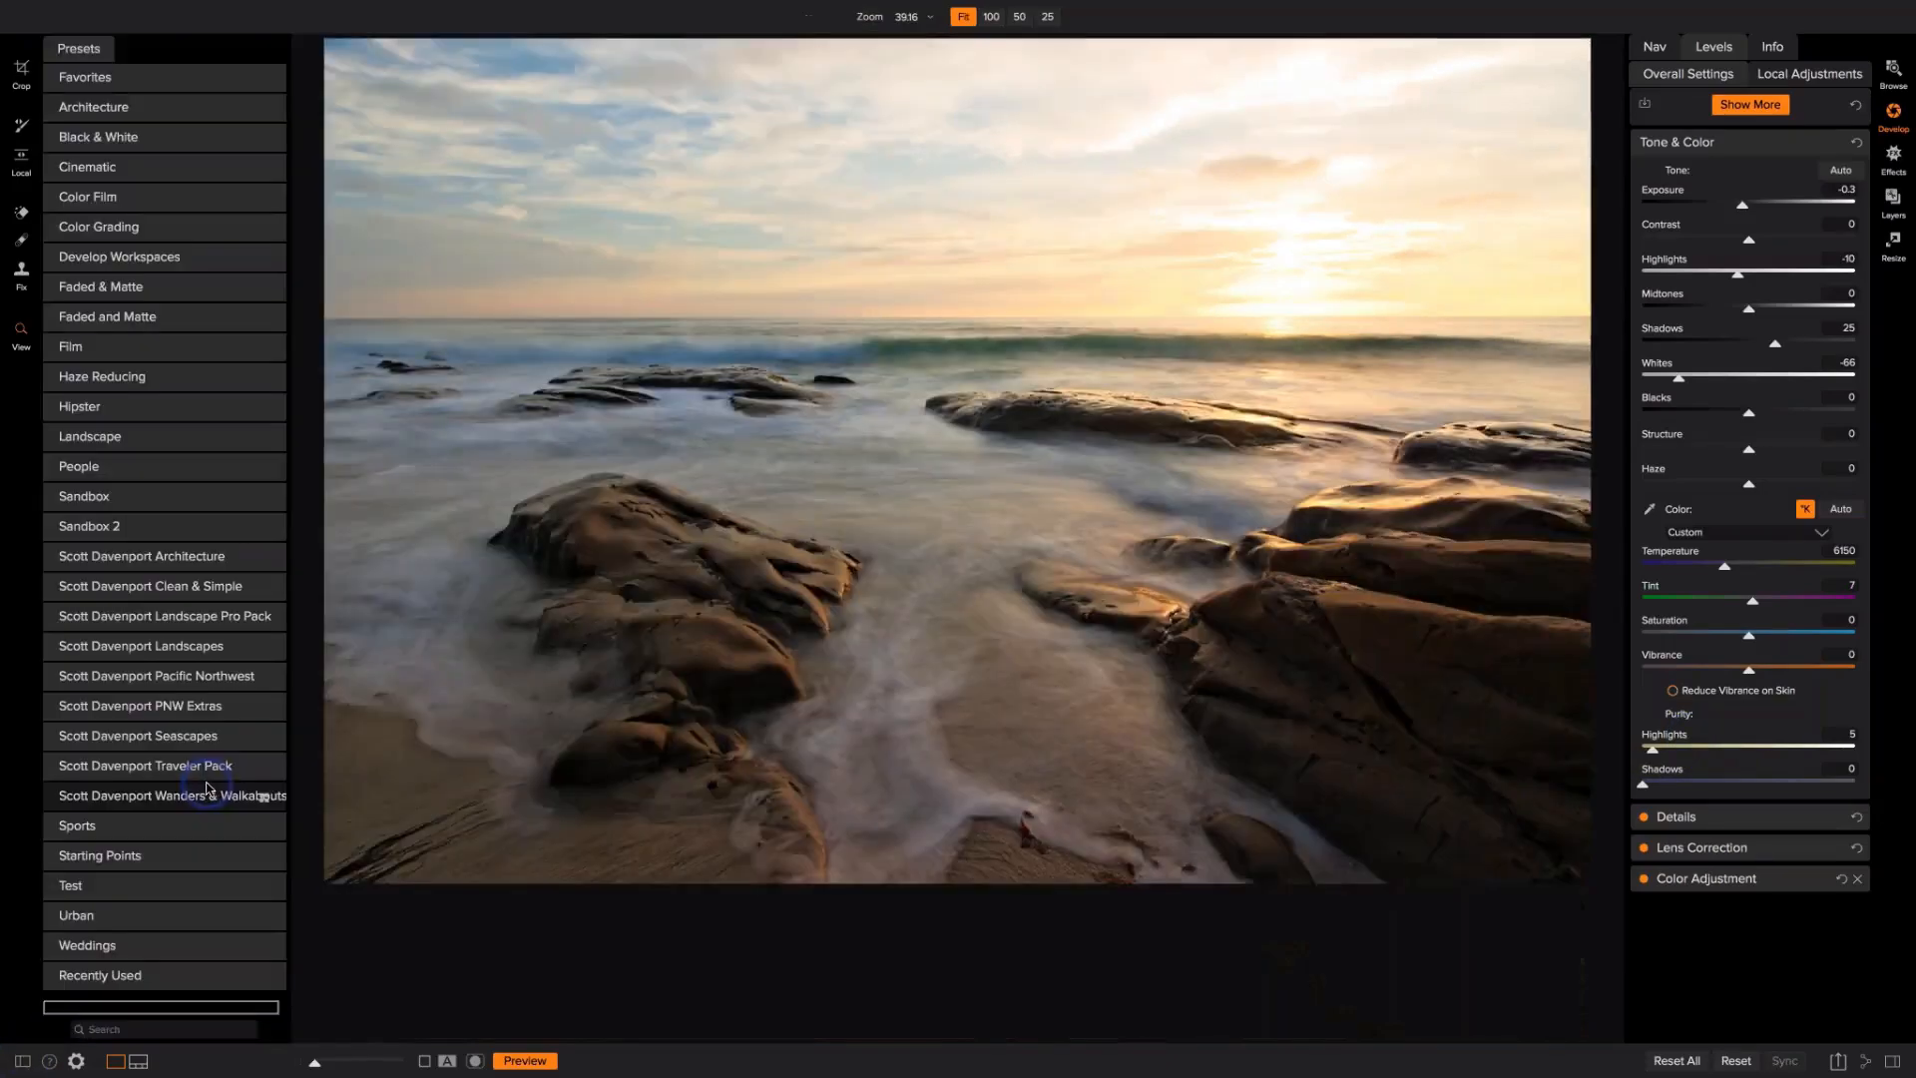
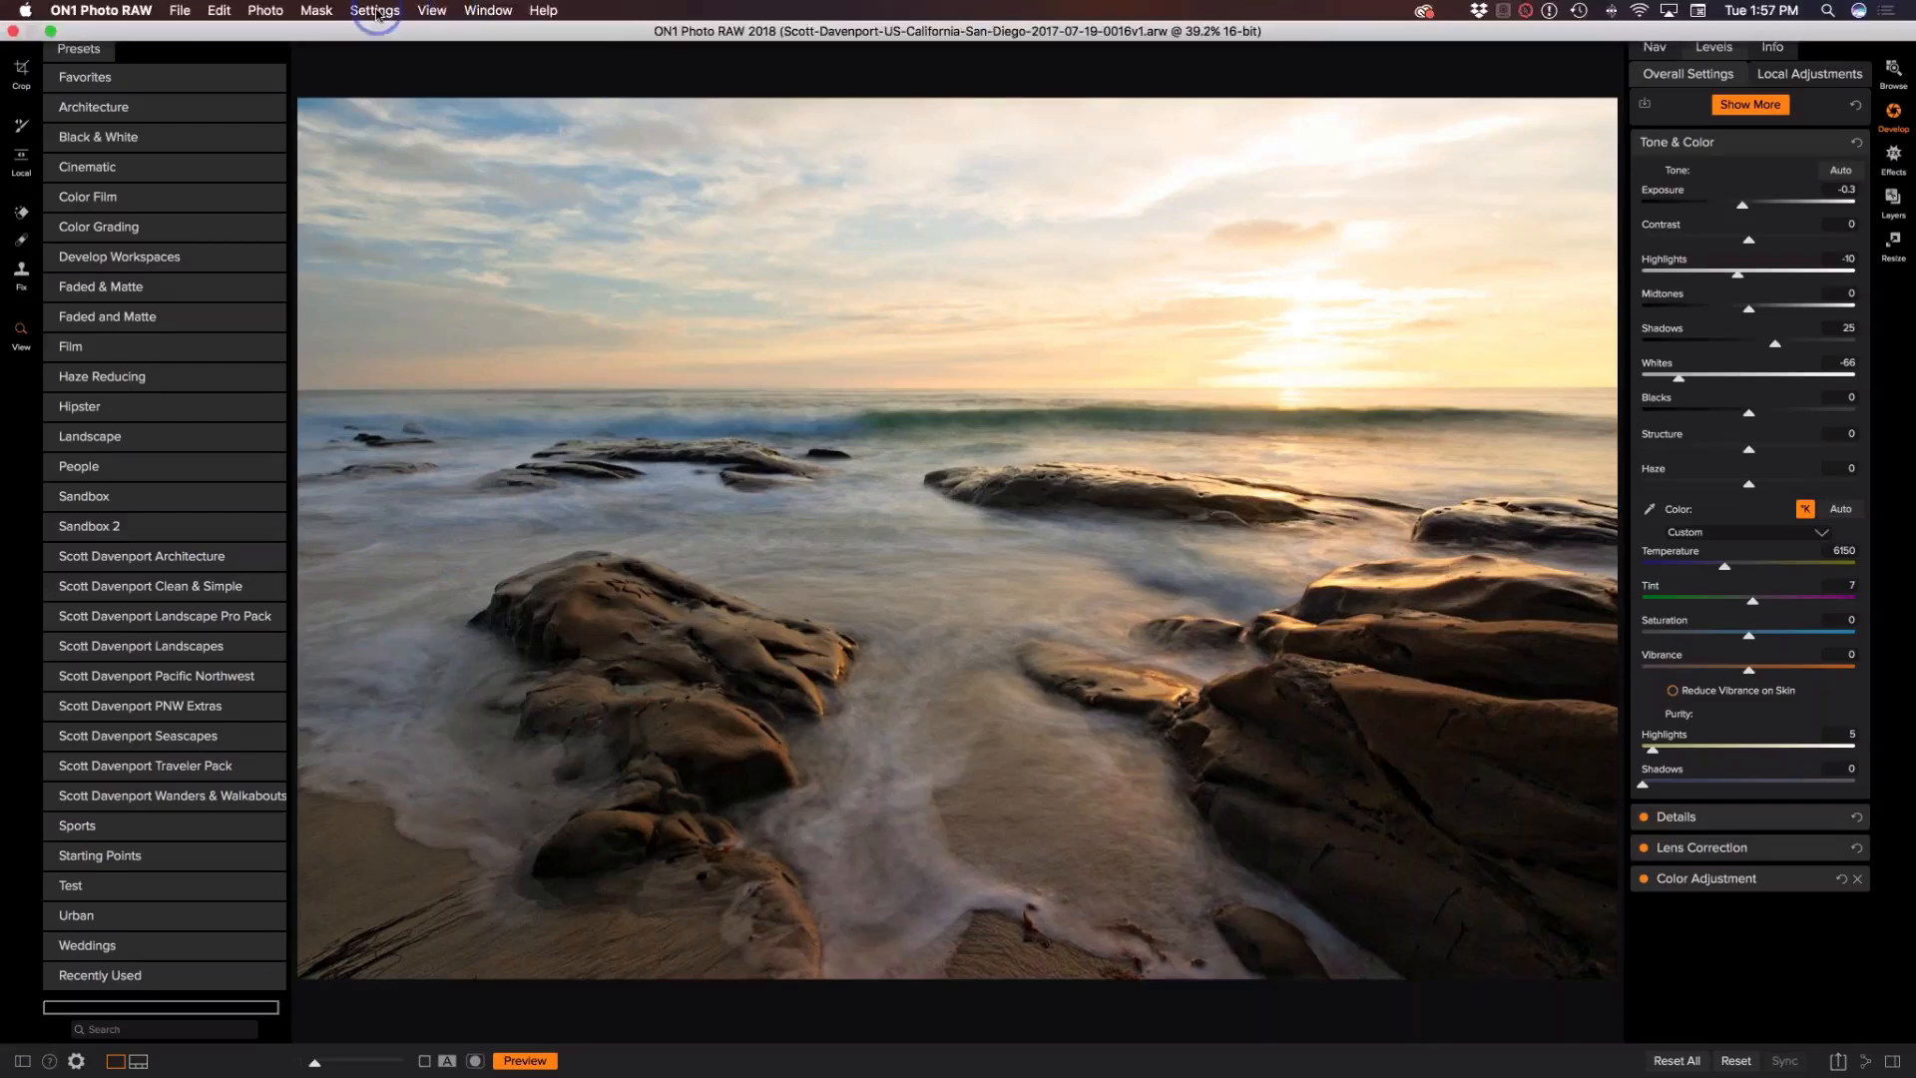
Step: Explore saving the settings as a preset with only Develop Settings or only Effects Settings and Gradient Masks included, and cancel
click(377, 12)
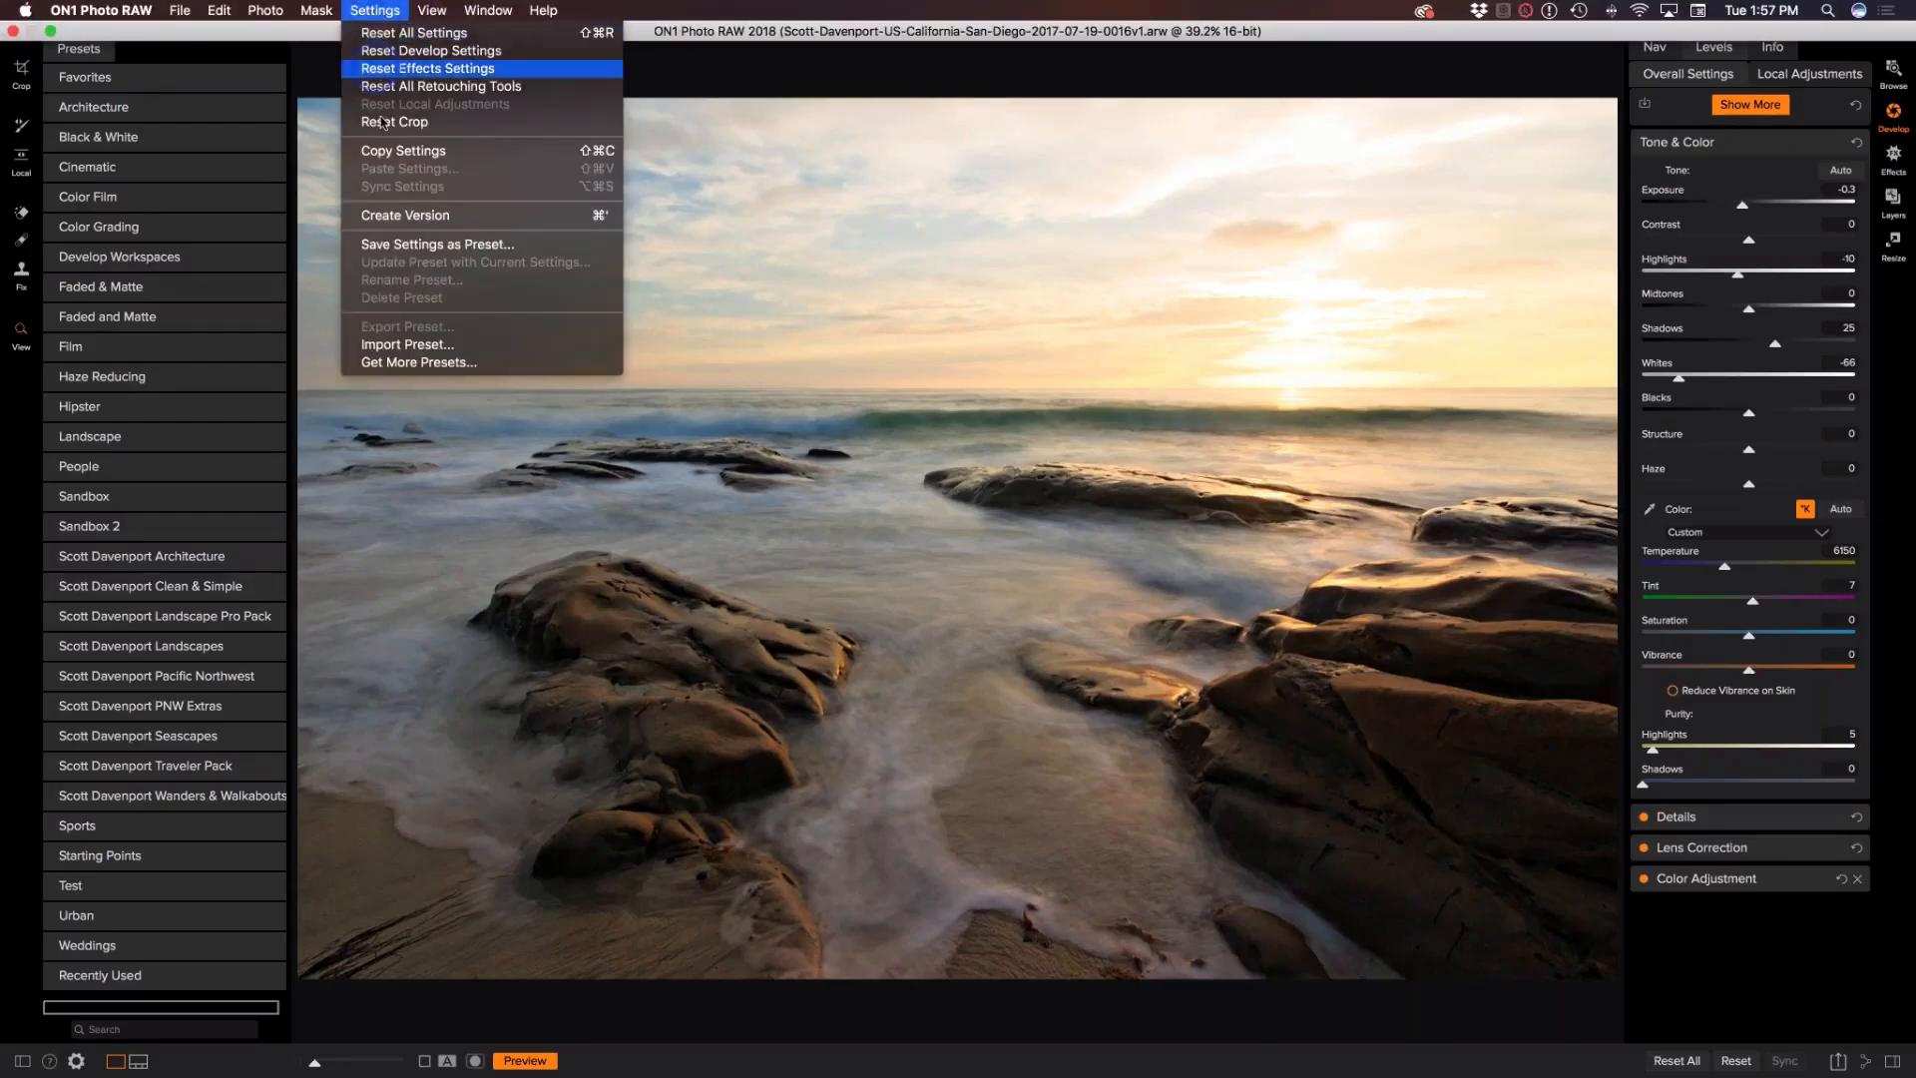
click(400, 248)
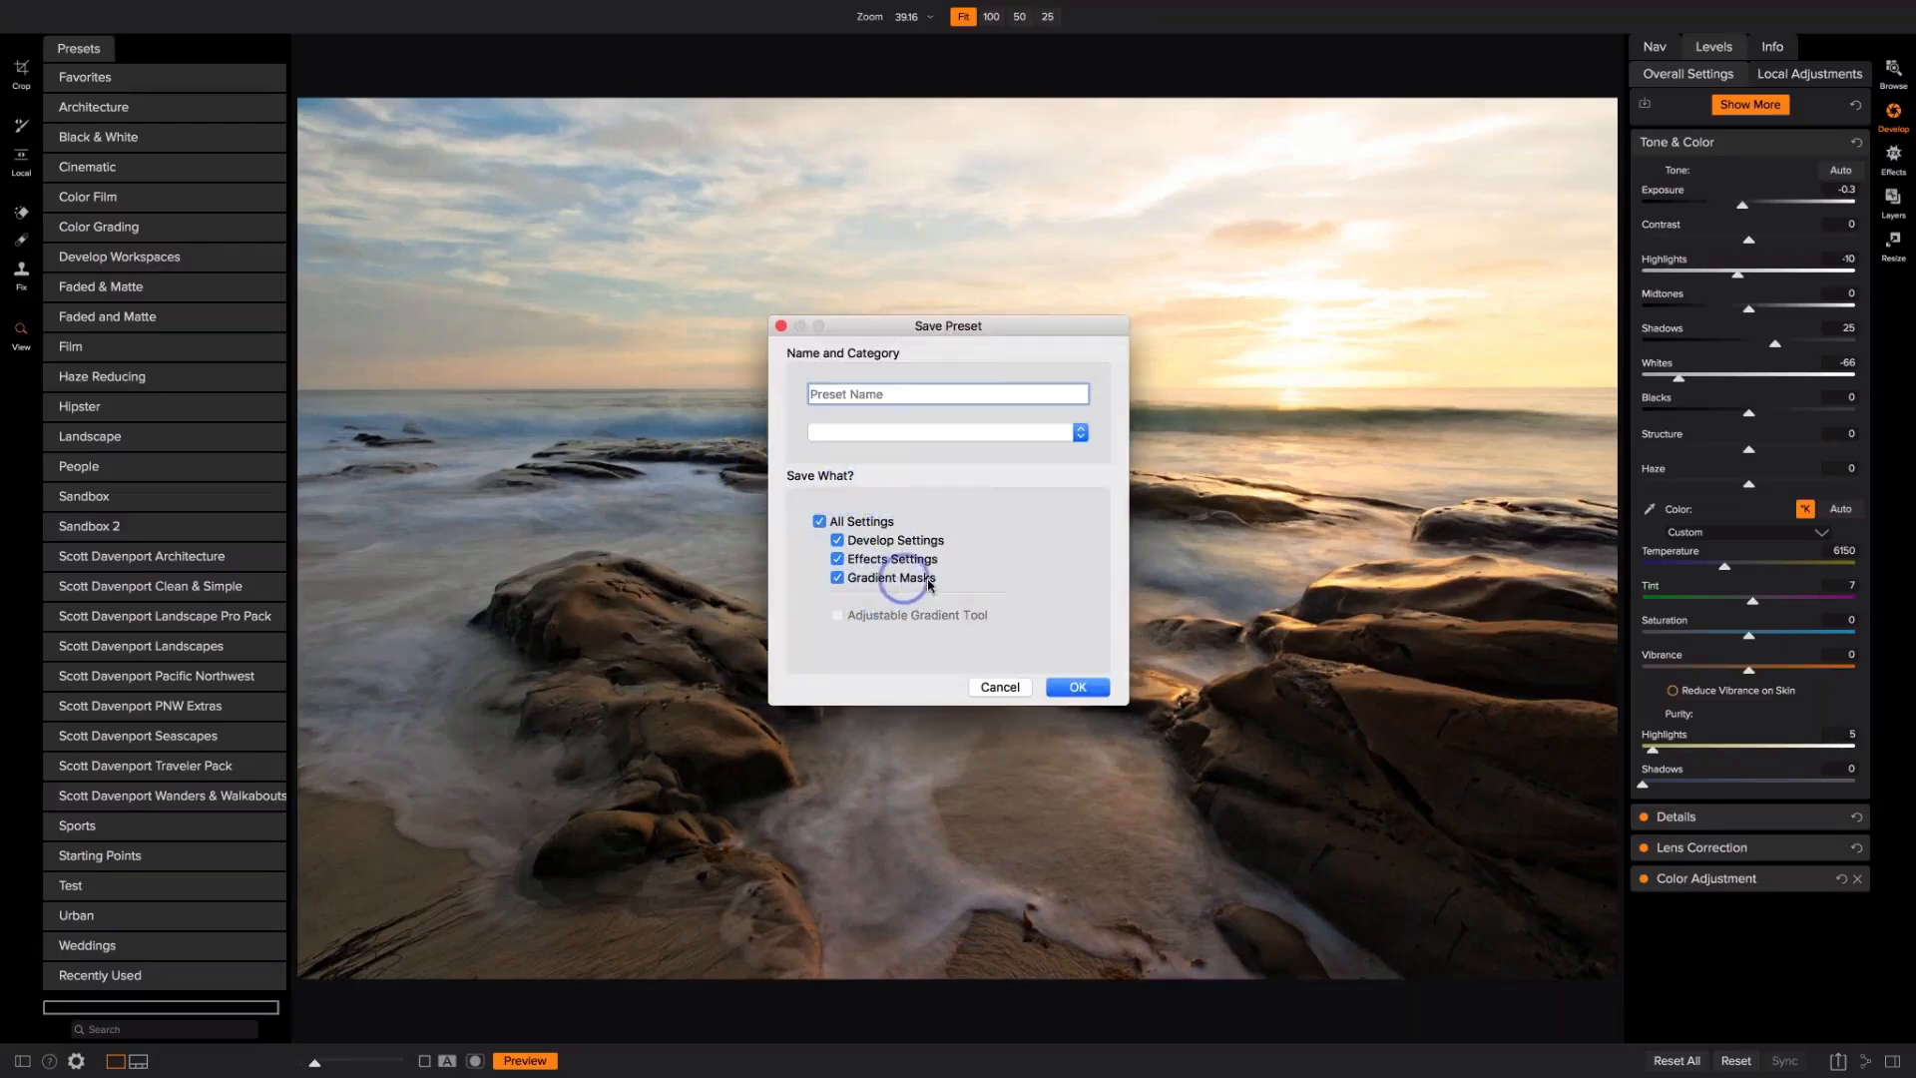
click(836, 542)
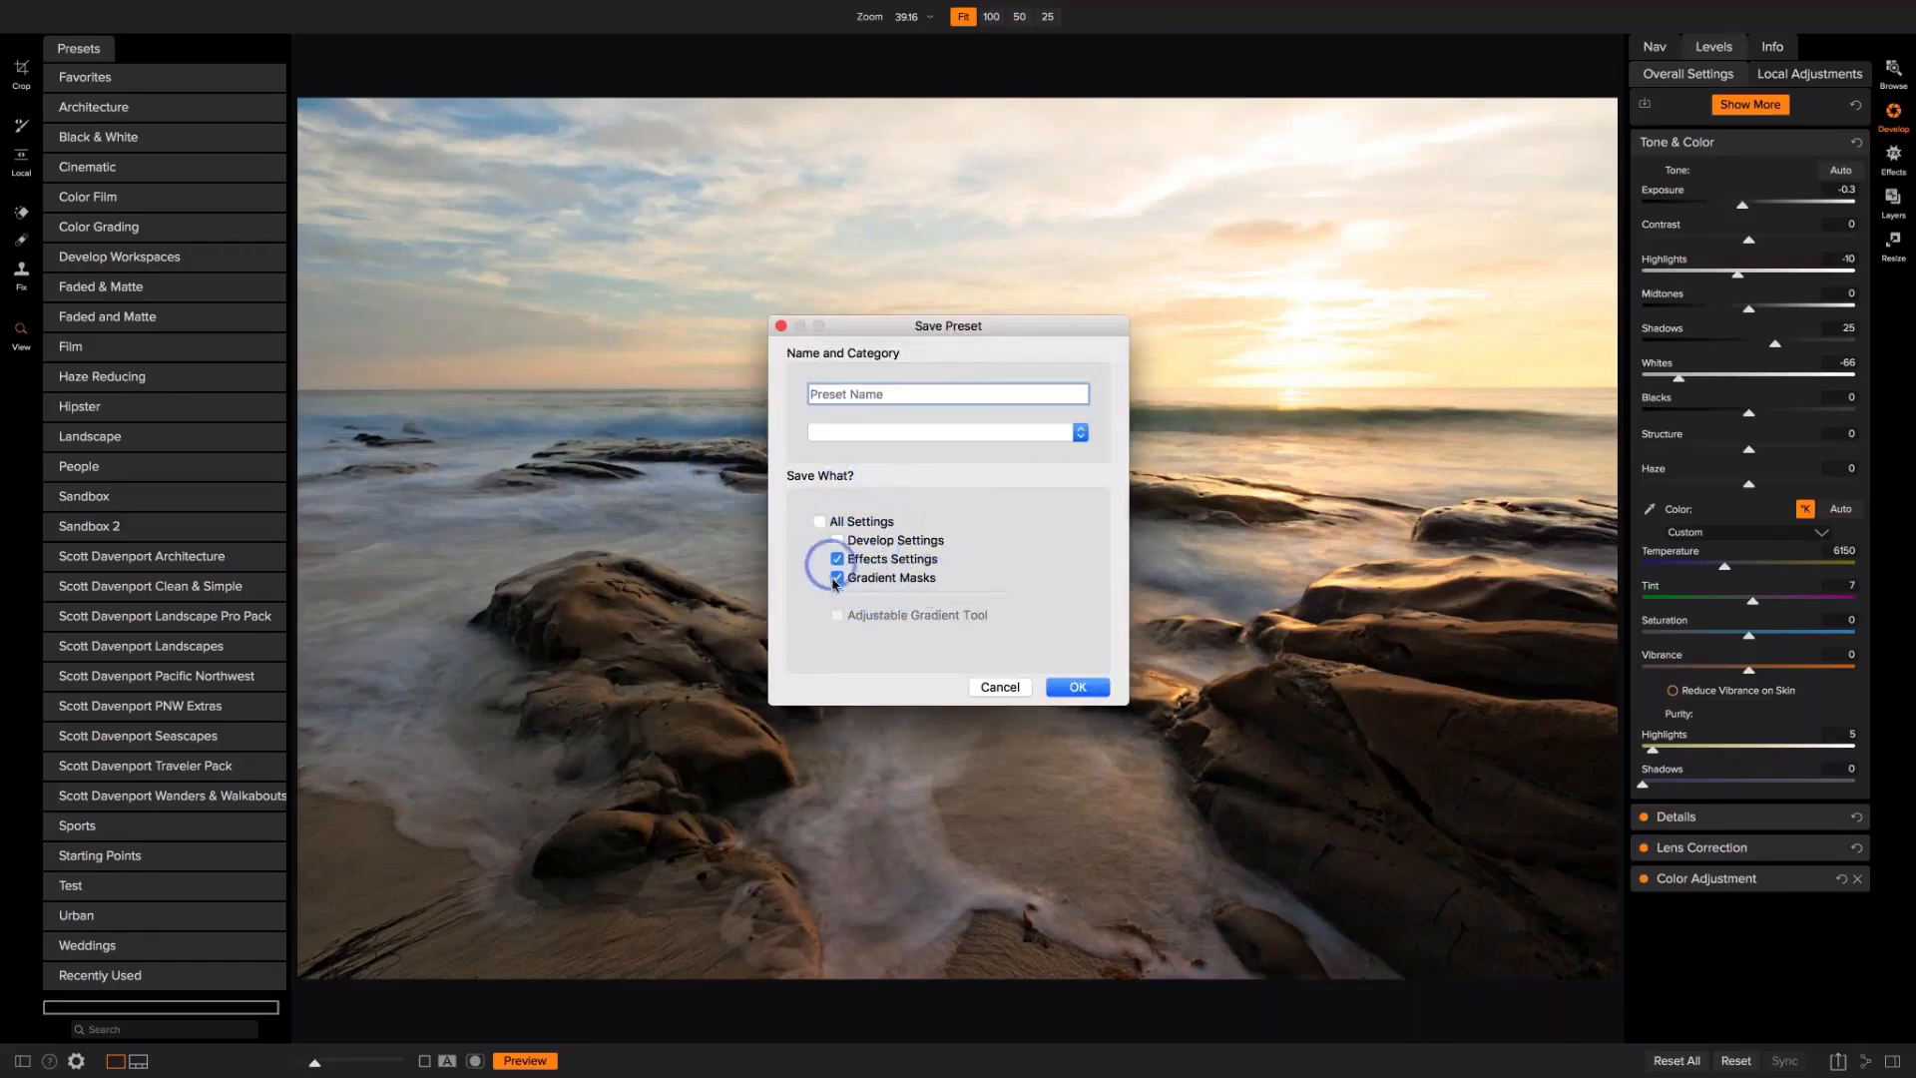
click(836, 560)
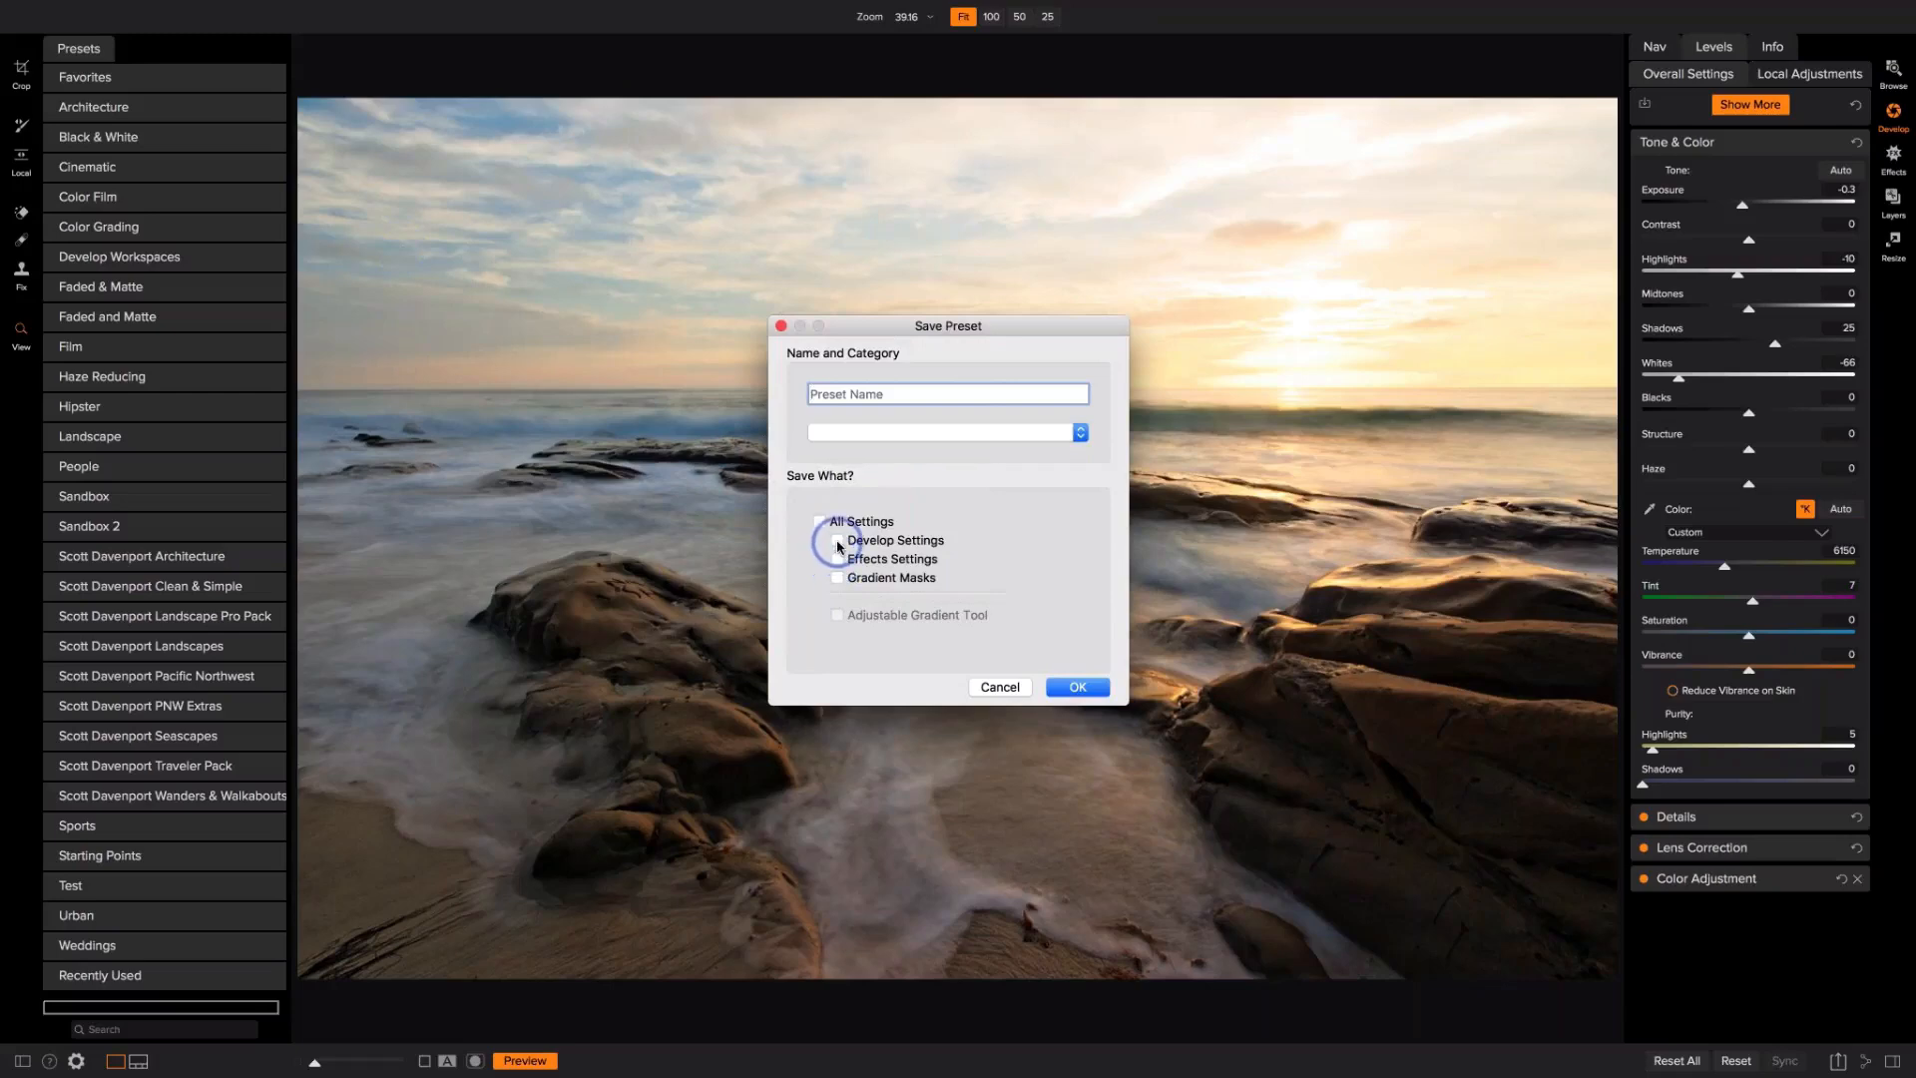
click(836, 540)
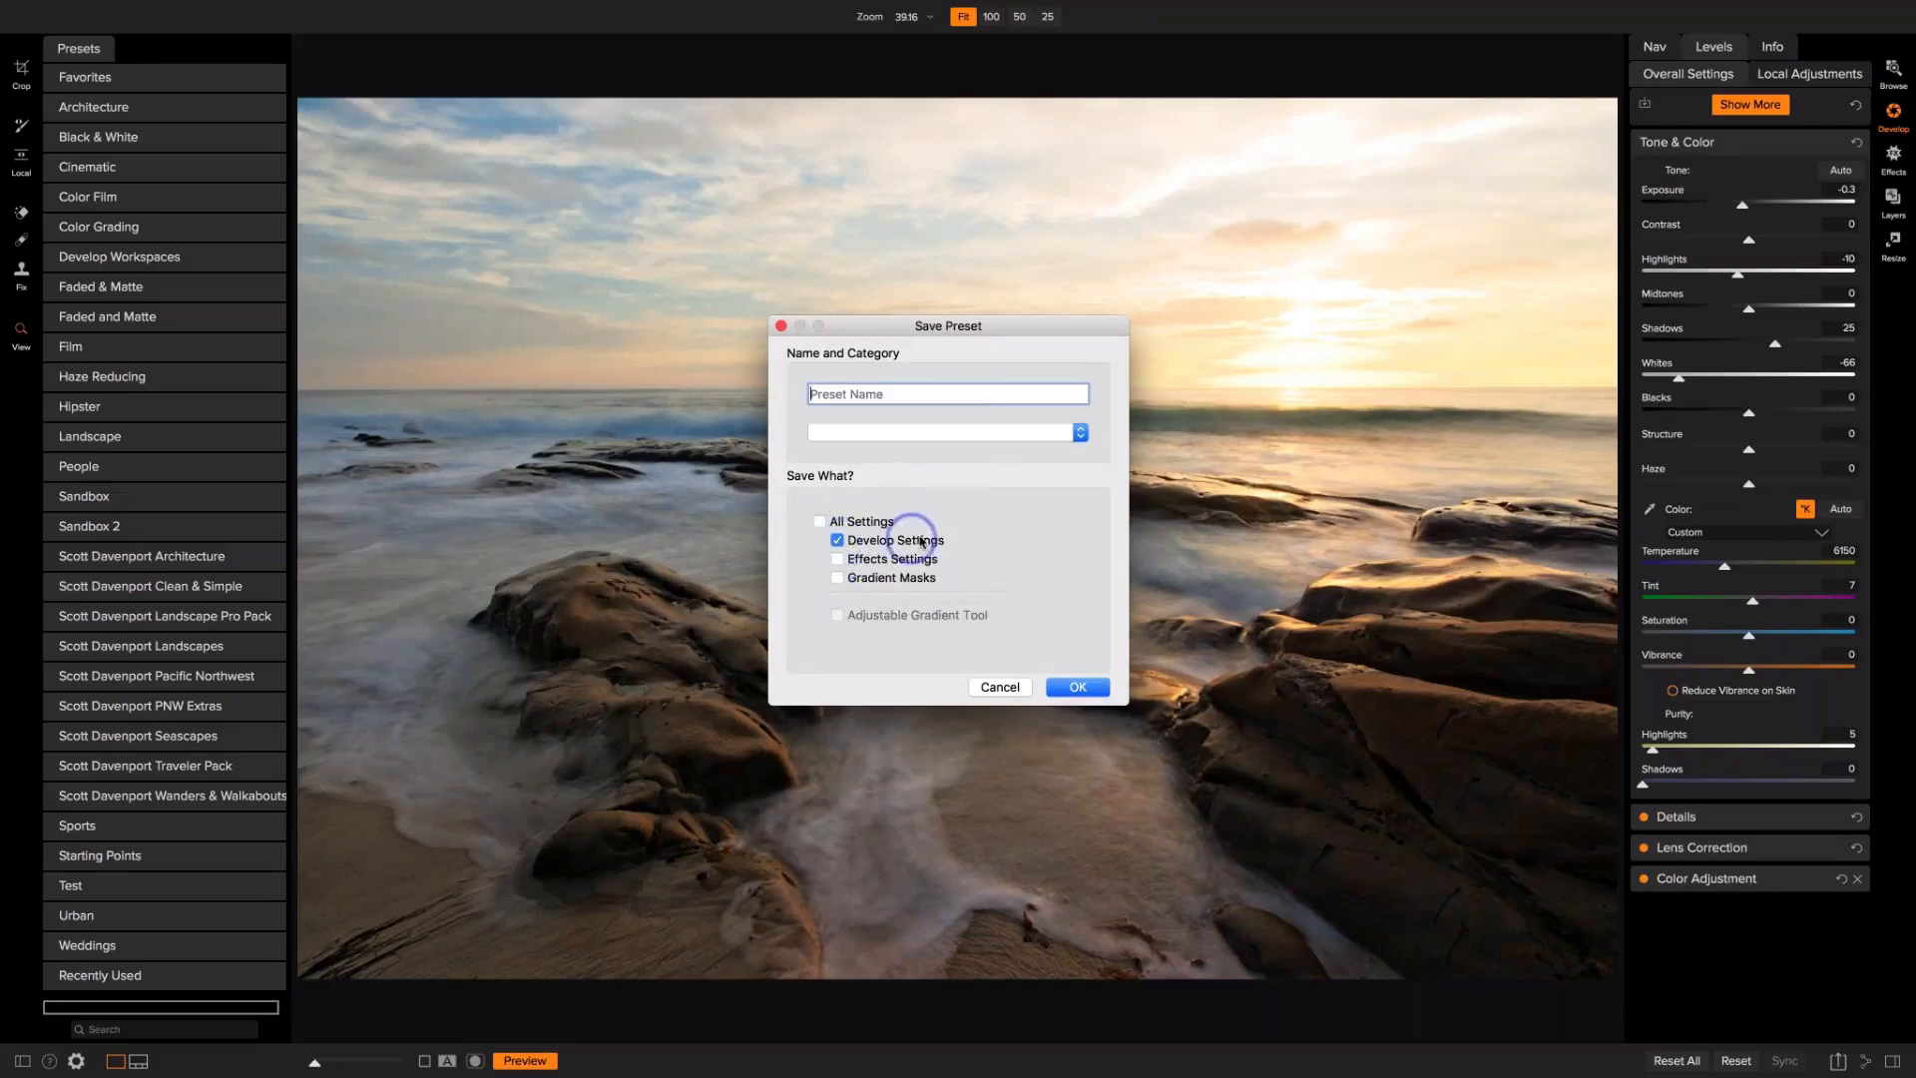
click(836, 558)
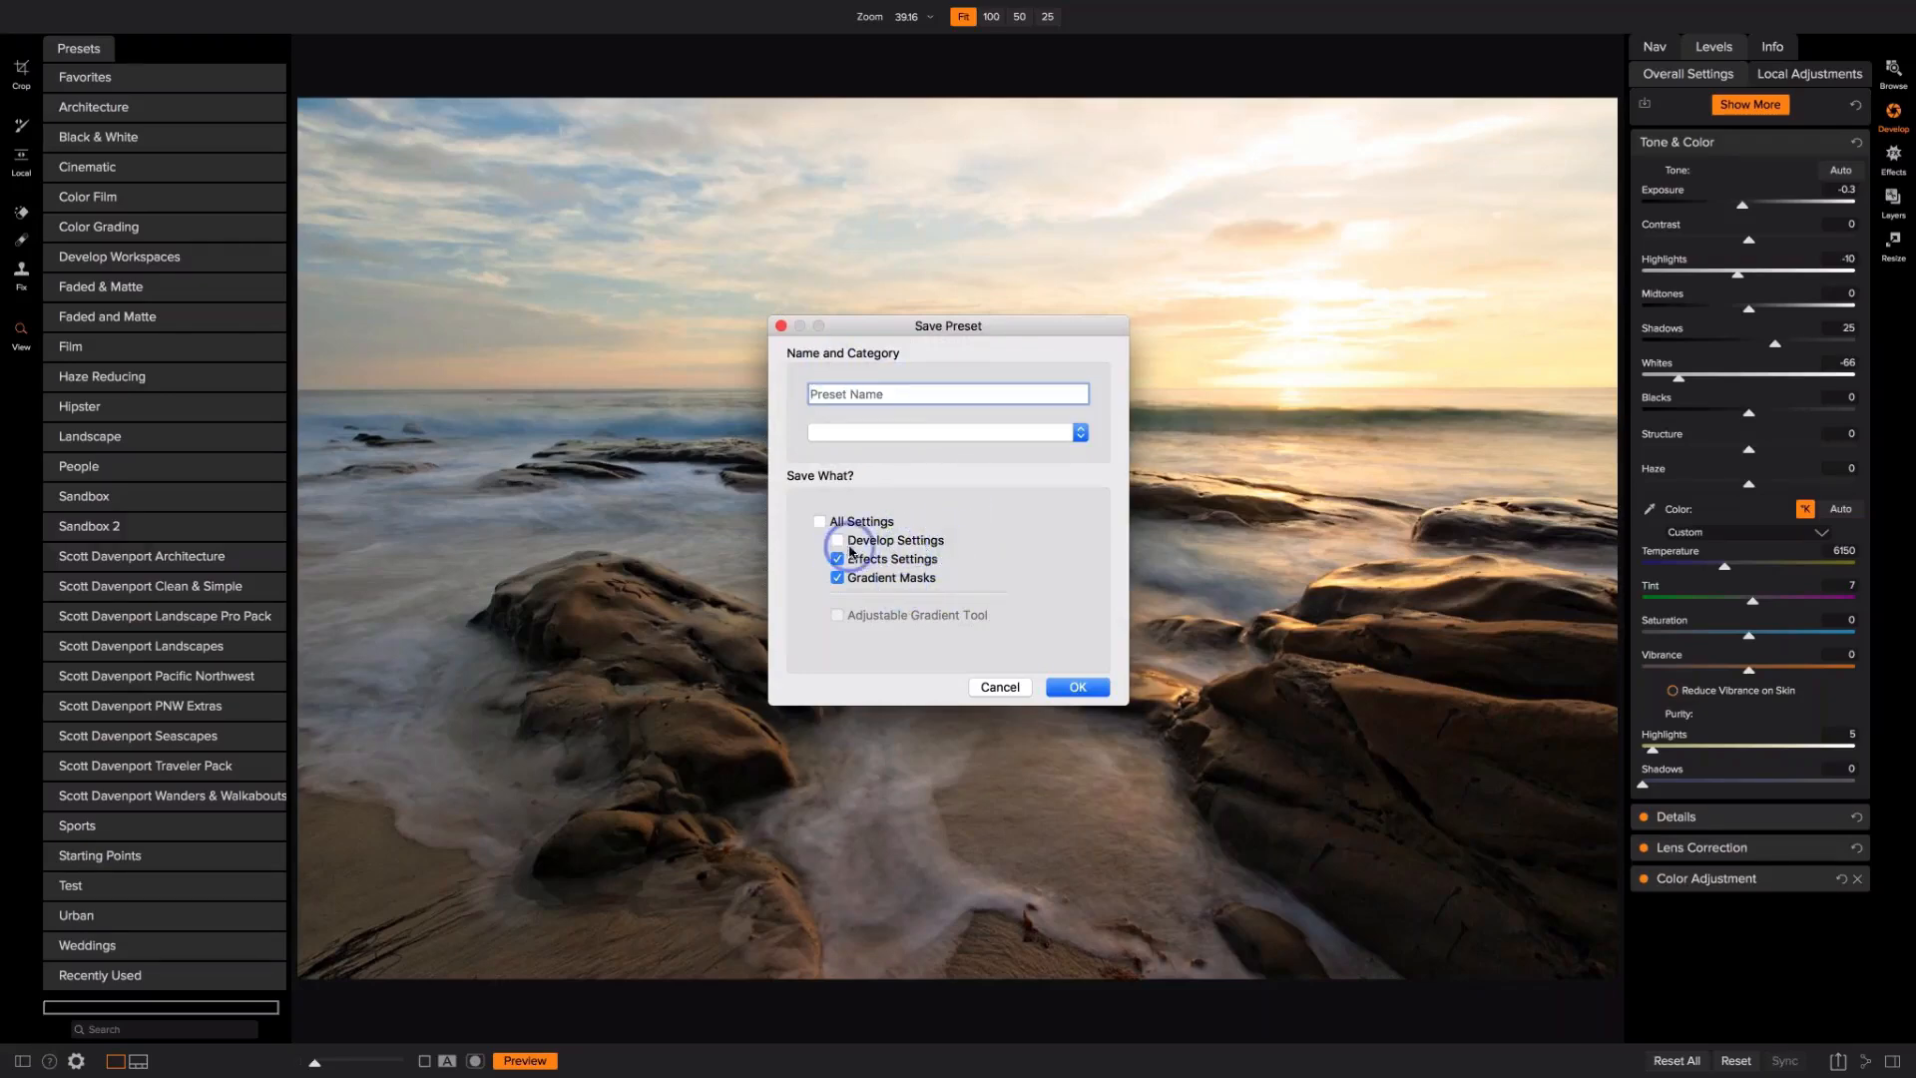
click(999, 686)
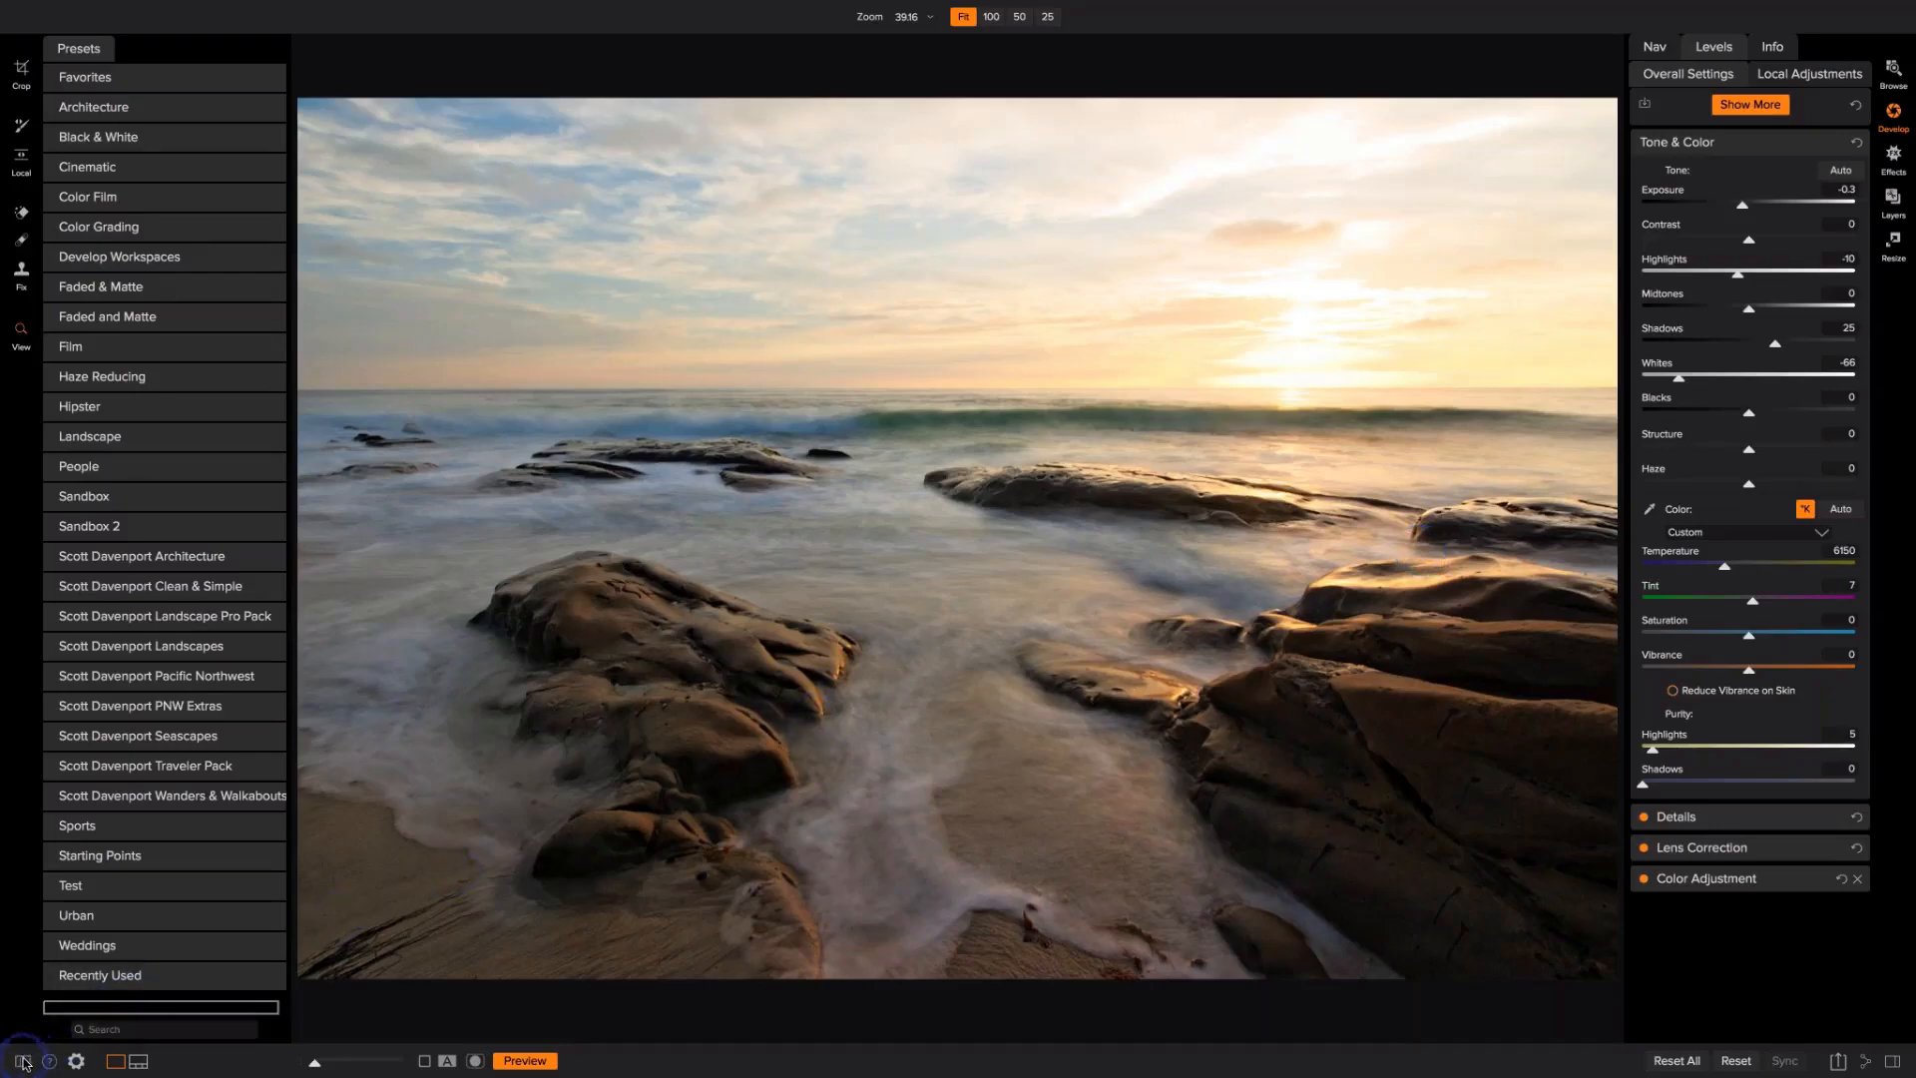
Step: Hide the presets, try raising Structure to 63 in Tone & Color, and reset it
key(super+Left)
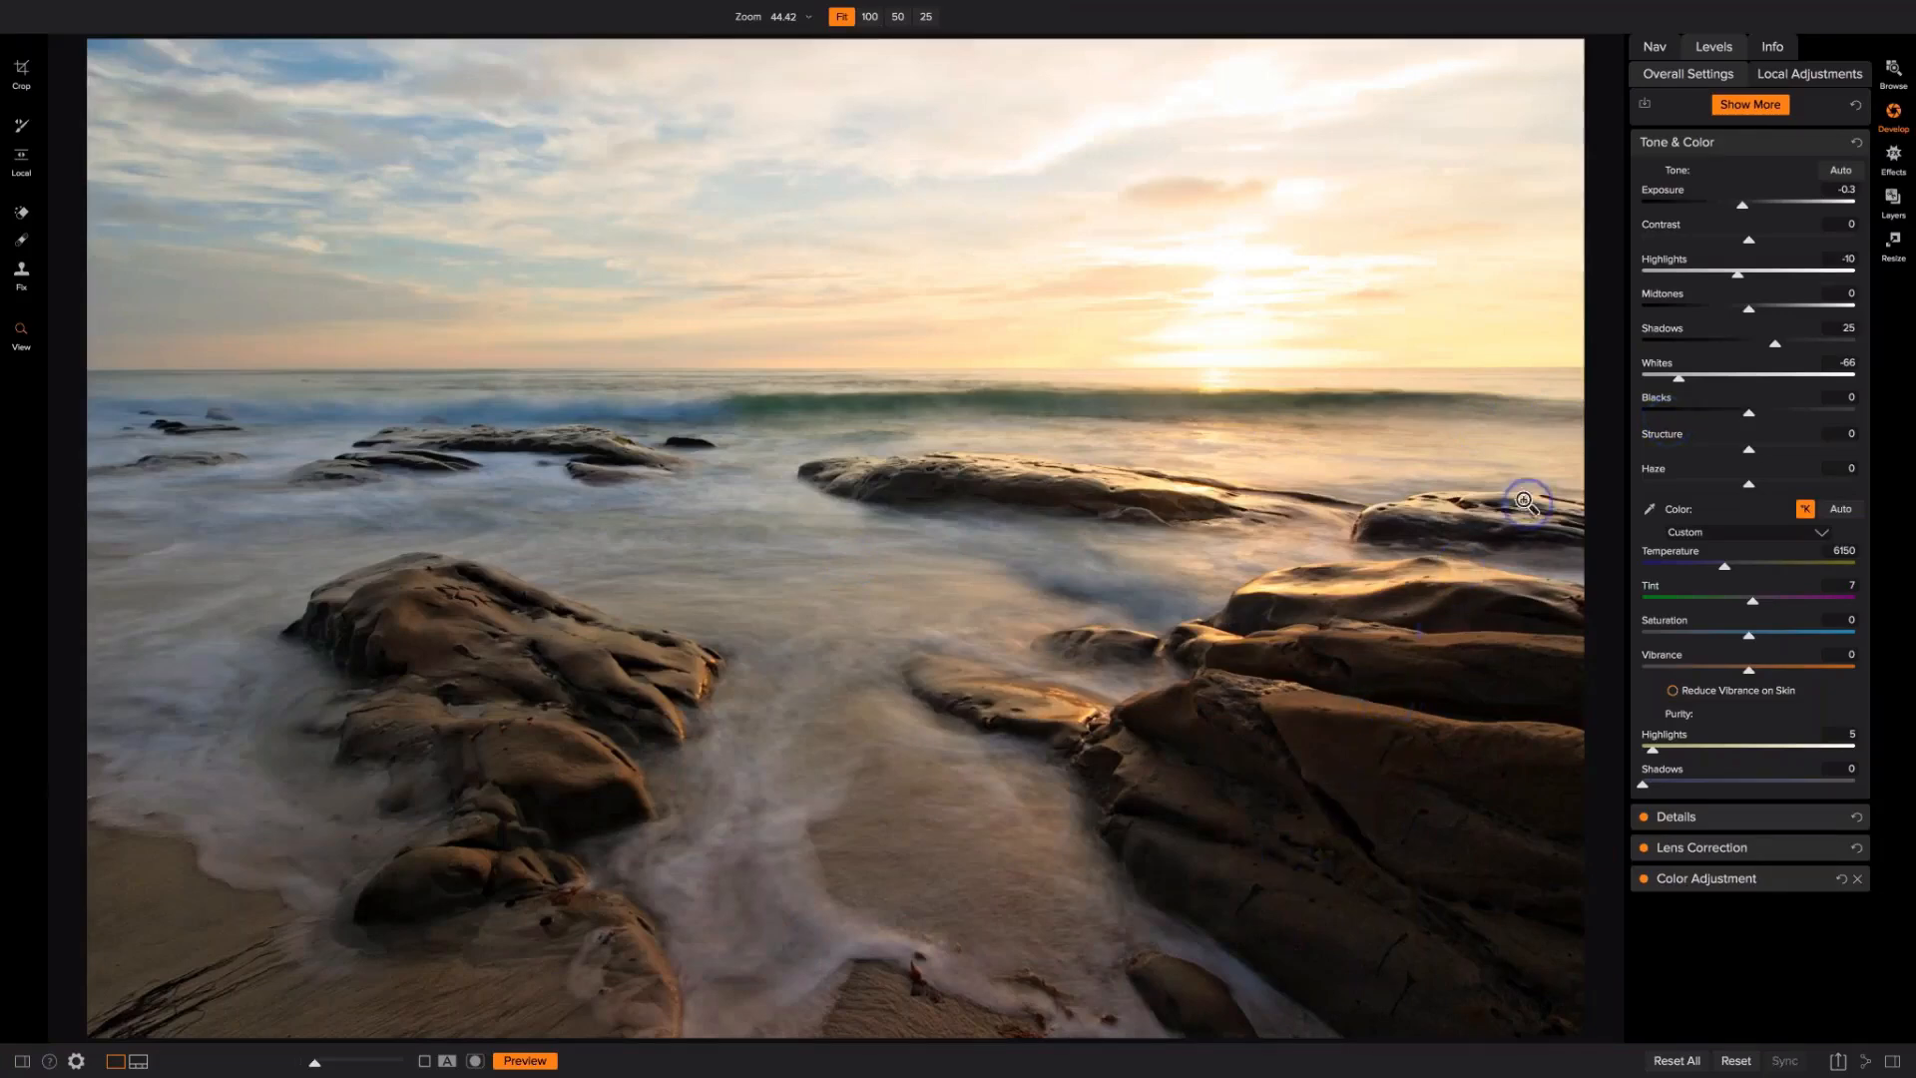
drag(1749, 449, 1829, 447)
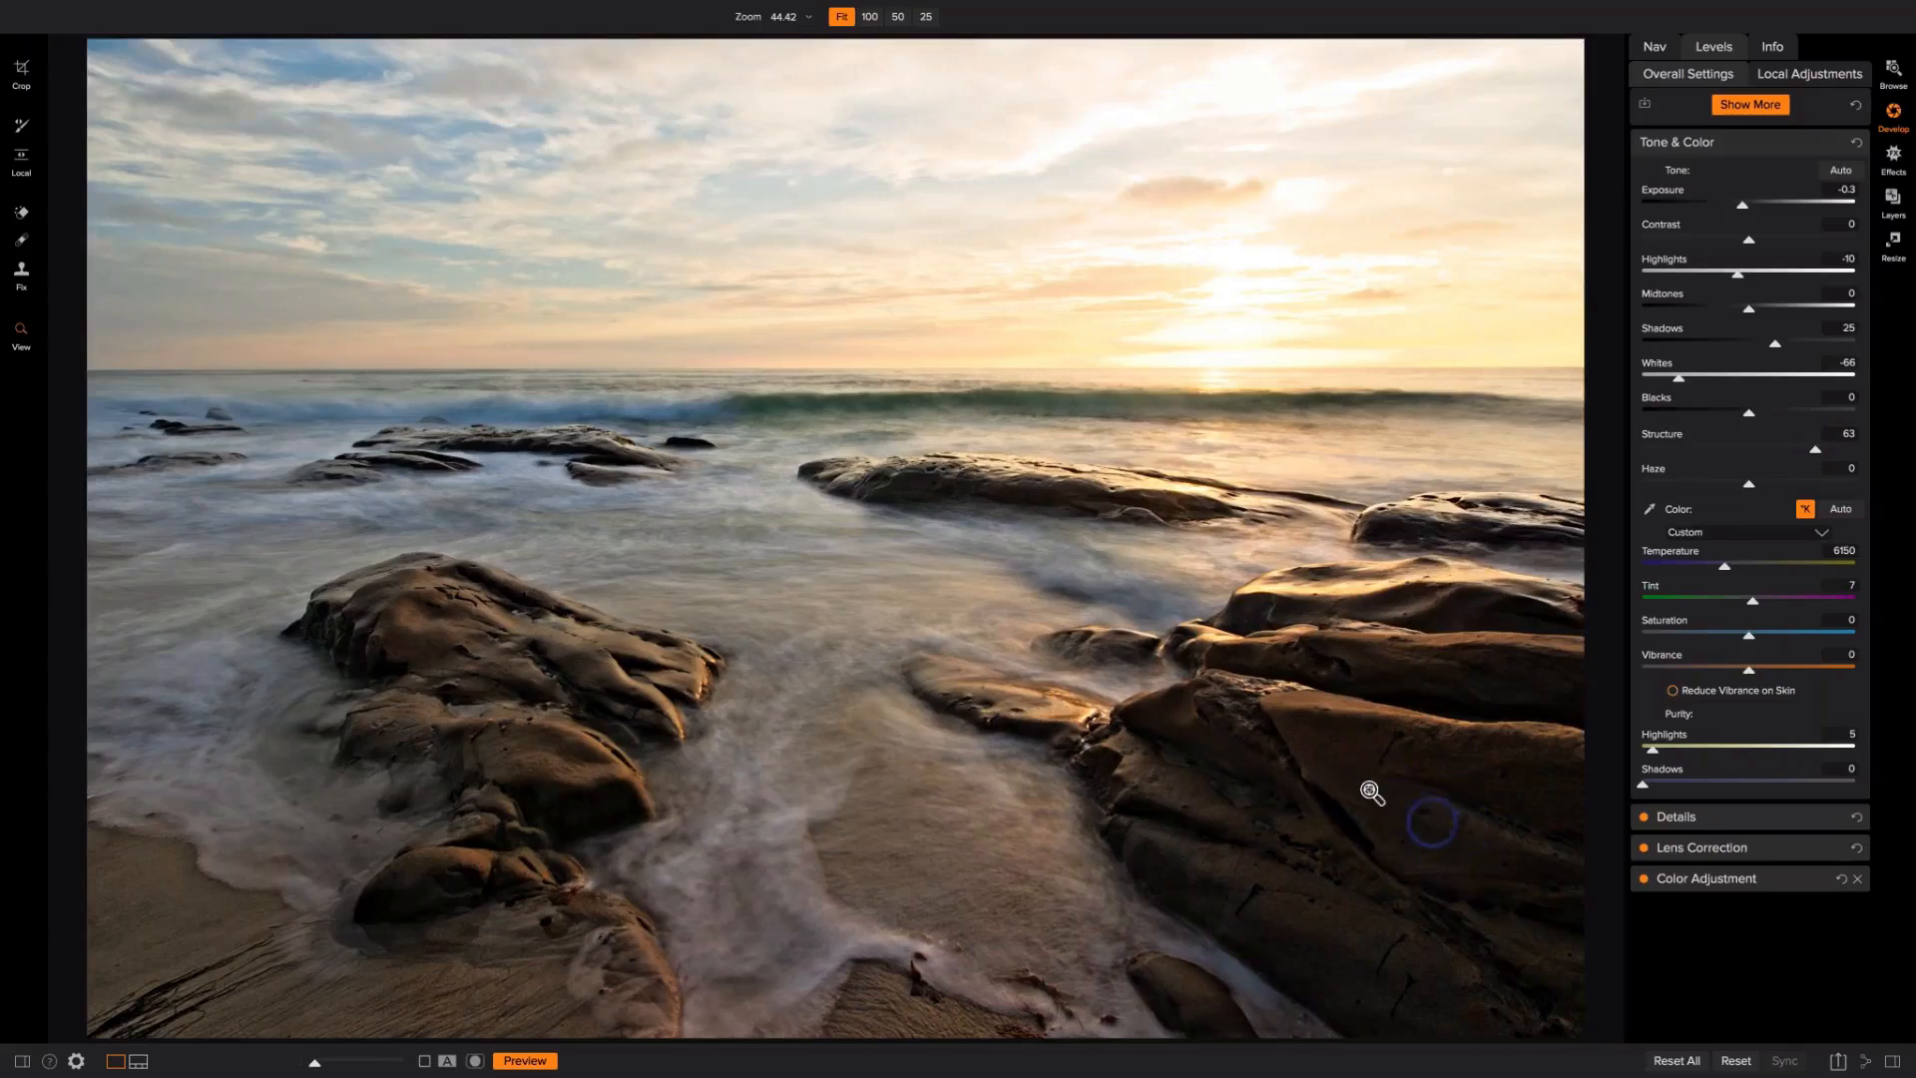
mouse_move(1814, 451)
mouse_down()
mouse_move(1751, 451)
mouse_move(1822, 449)
mouse_up()
double_click(1660, 436)
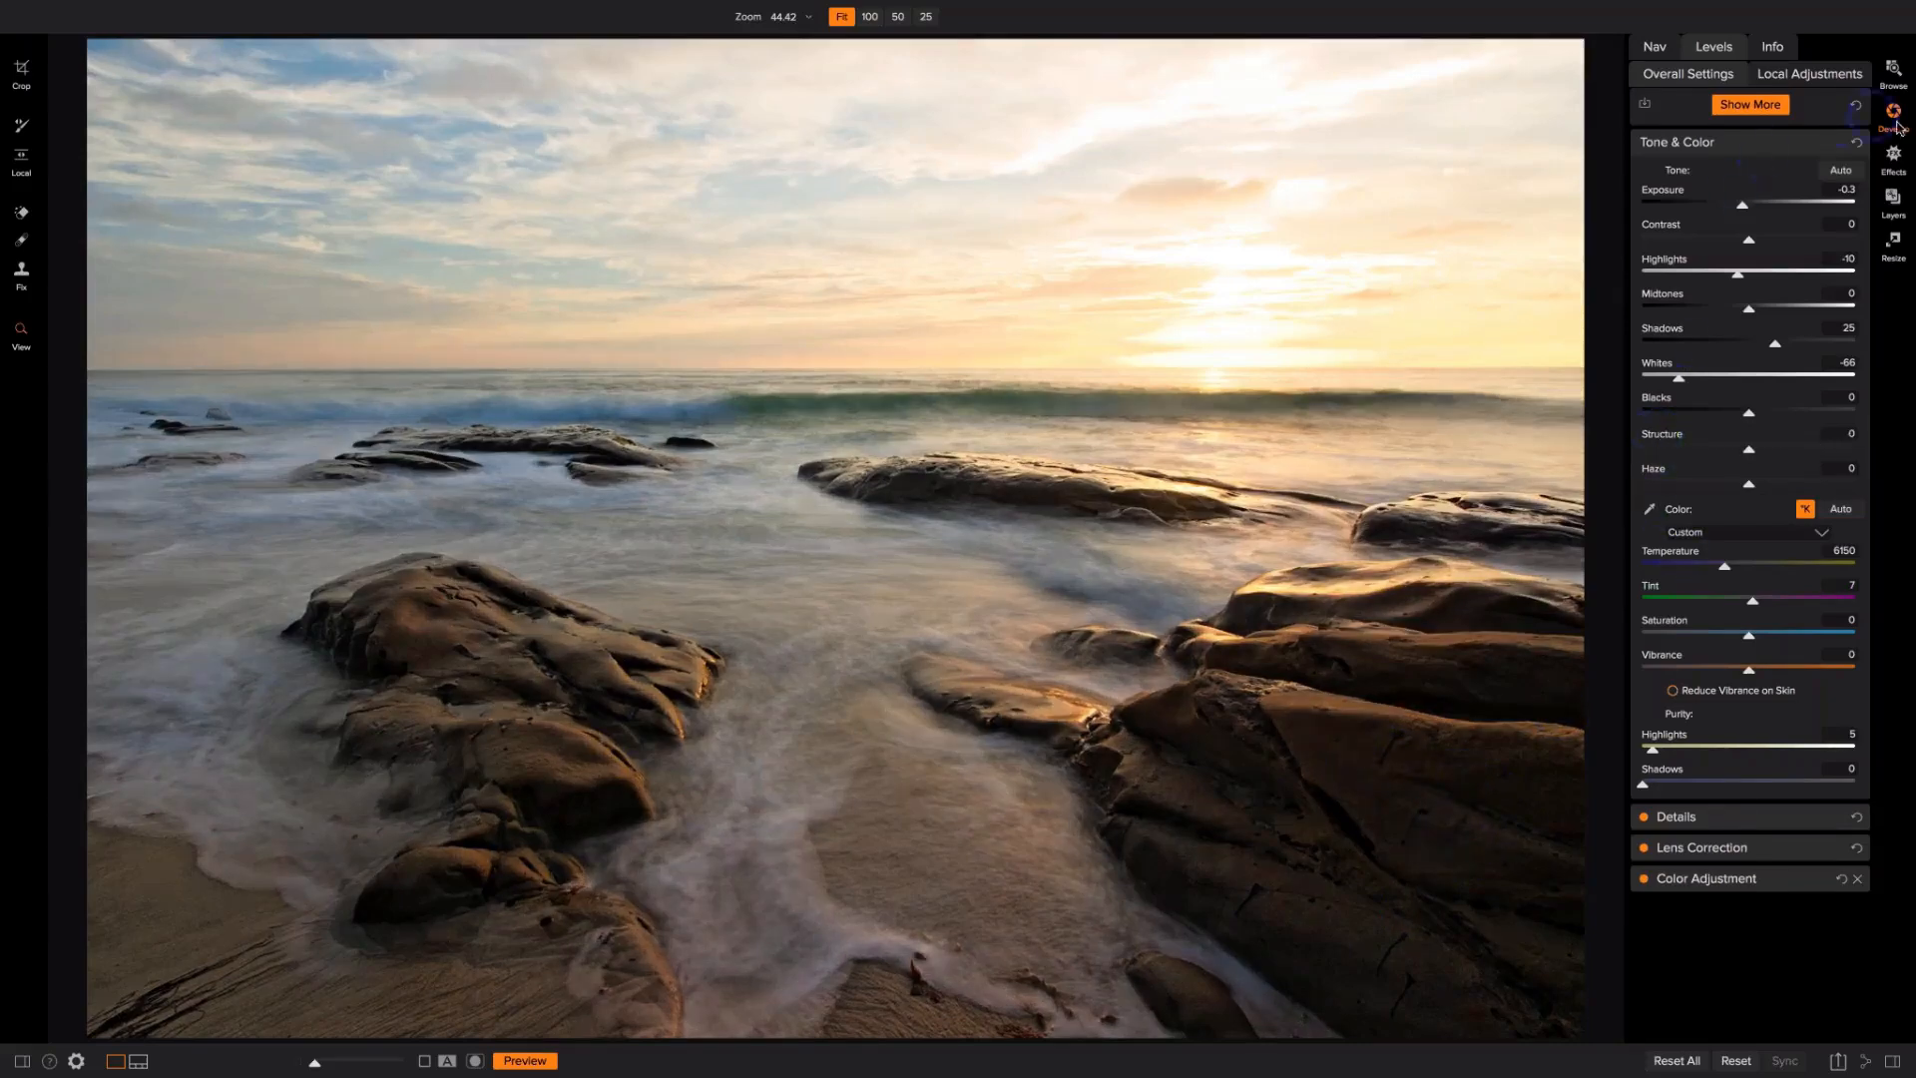
Step: In Effects, try stronger Dynamic Contrast with Small at 58, Medium at 56 and a higher Large amount, and undo the changes
click(1893, 155)
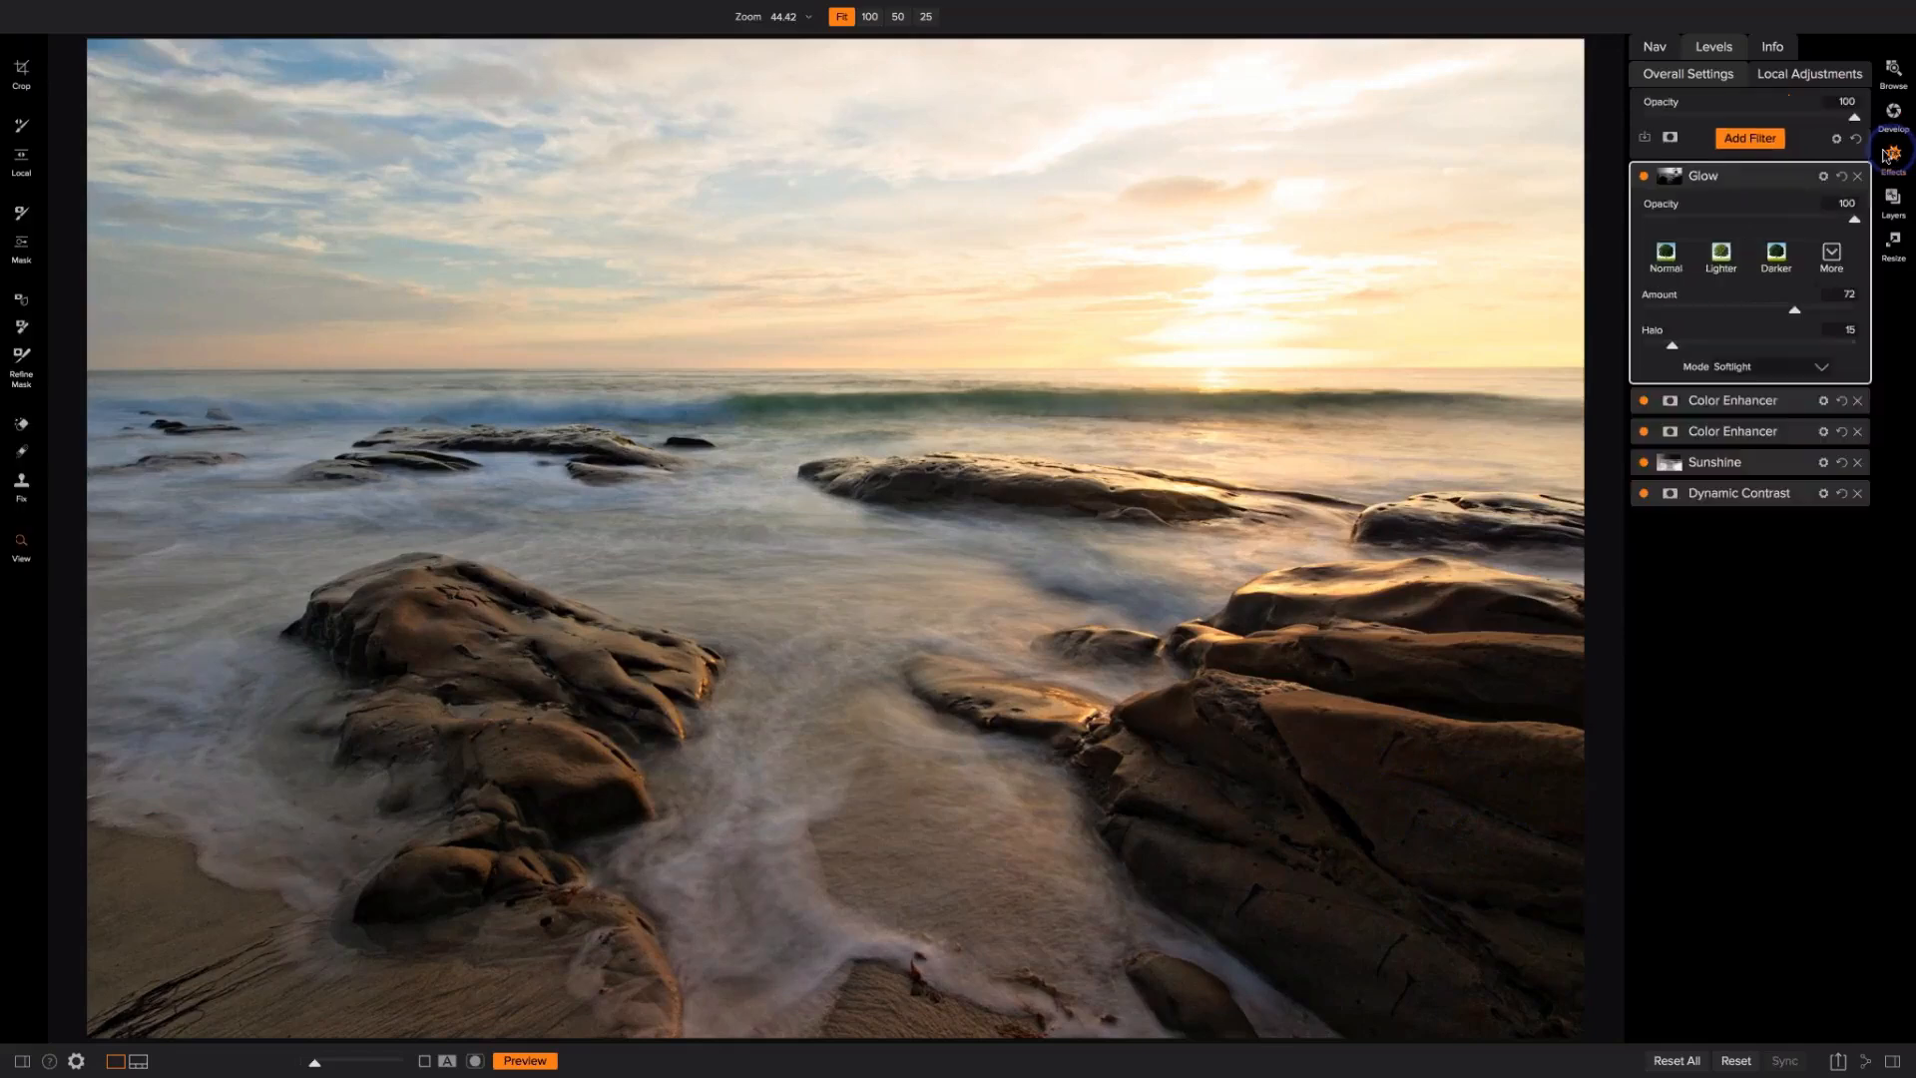
click(1739, 497)
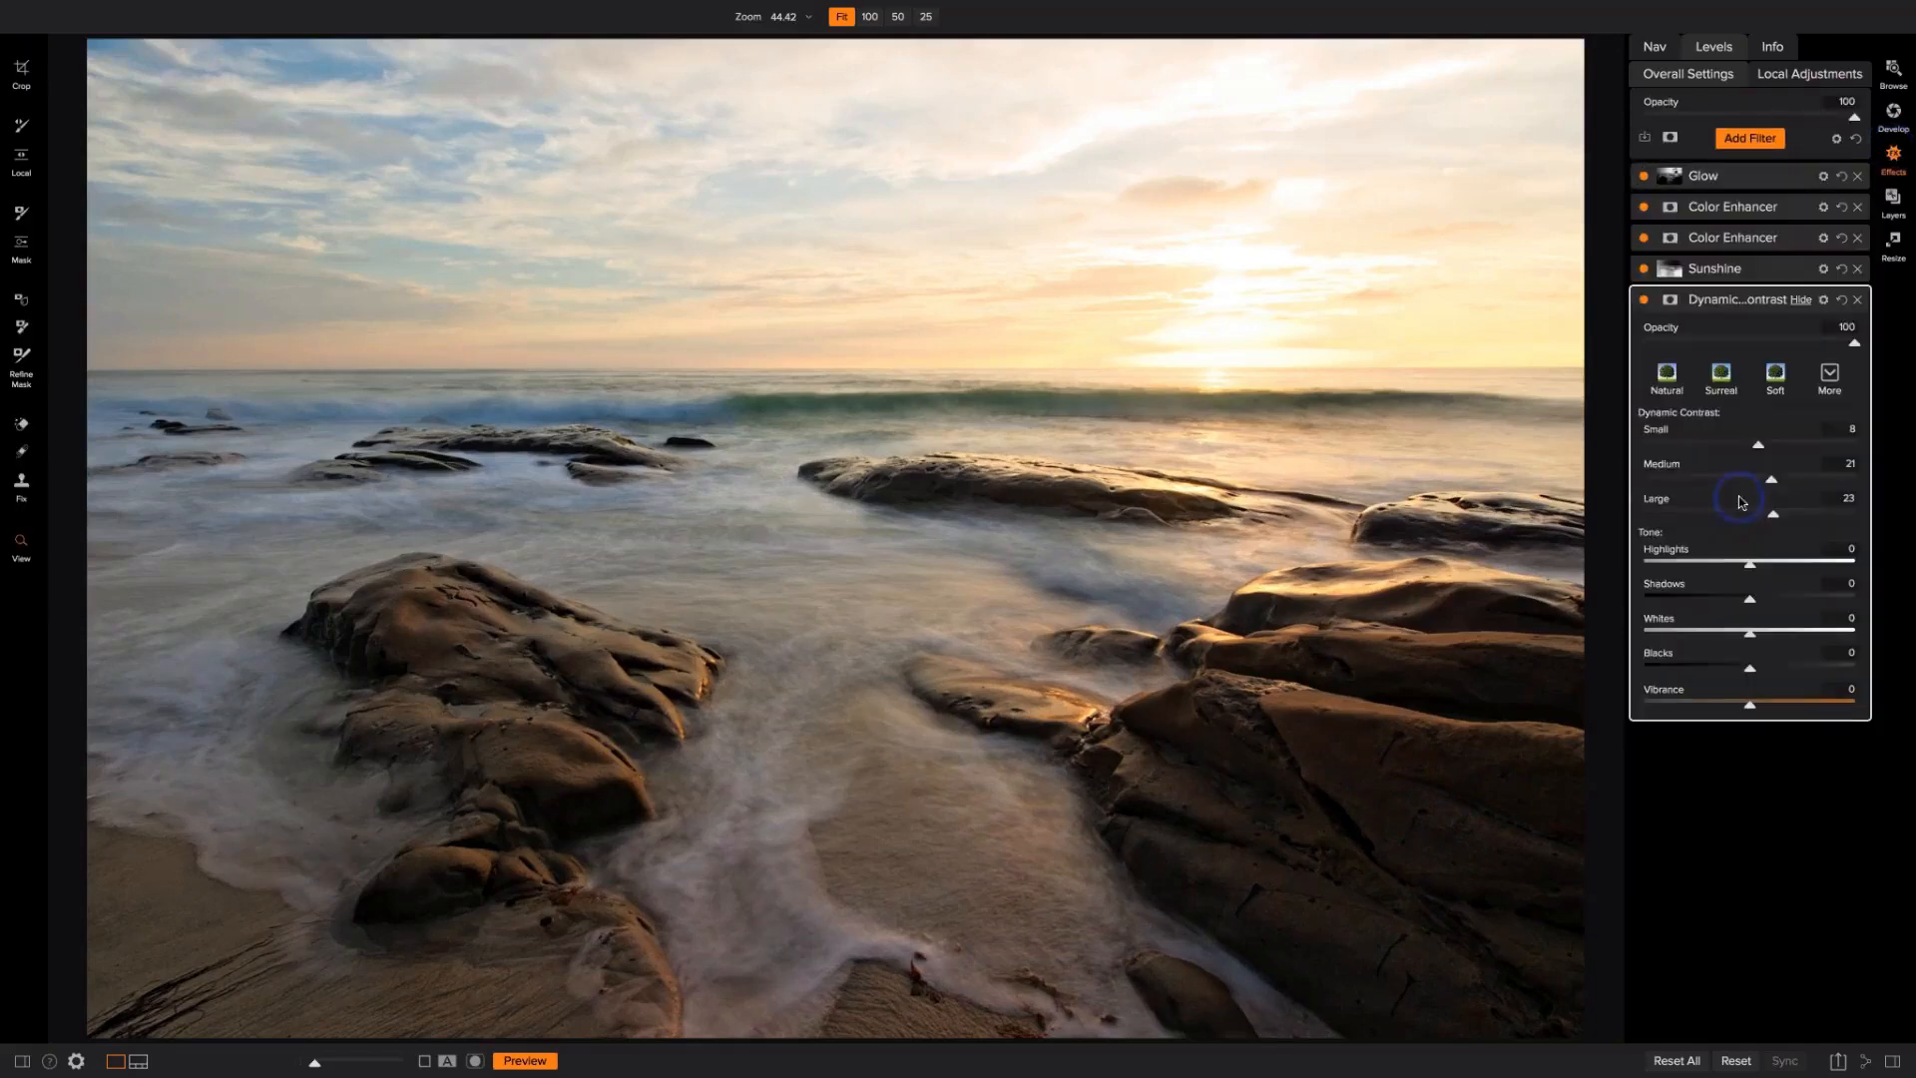
drag(1758, 448, 1812, 444)
drag(1794, 483, 1823, 519)
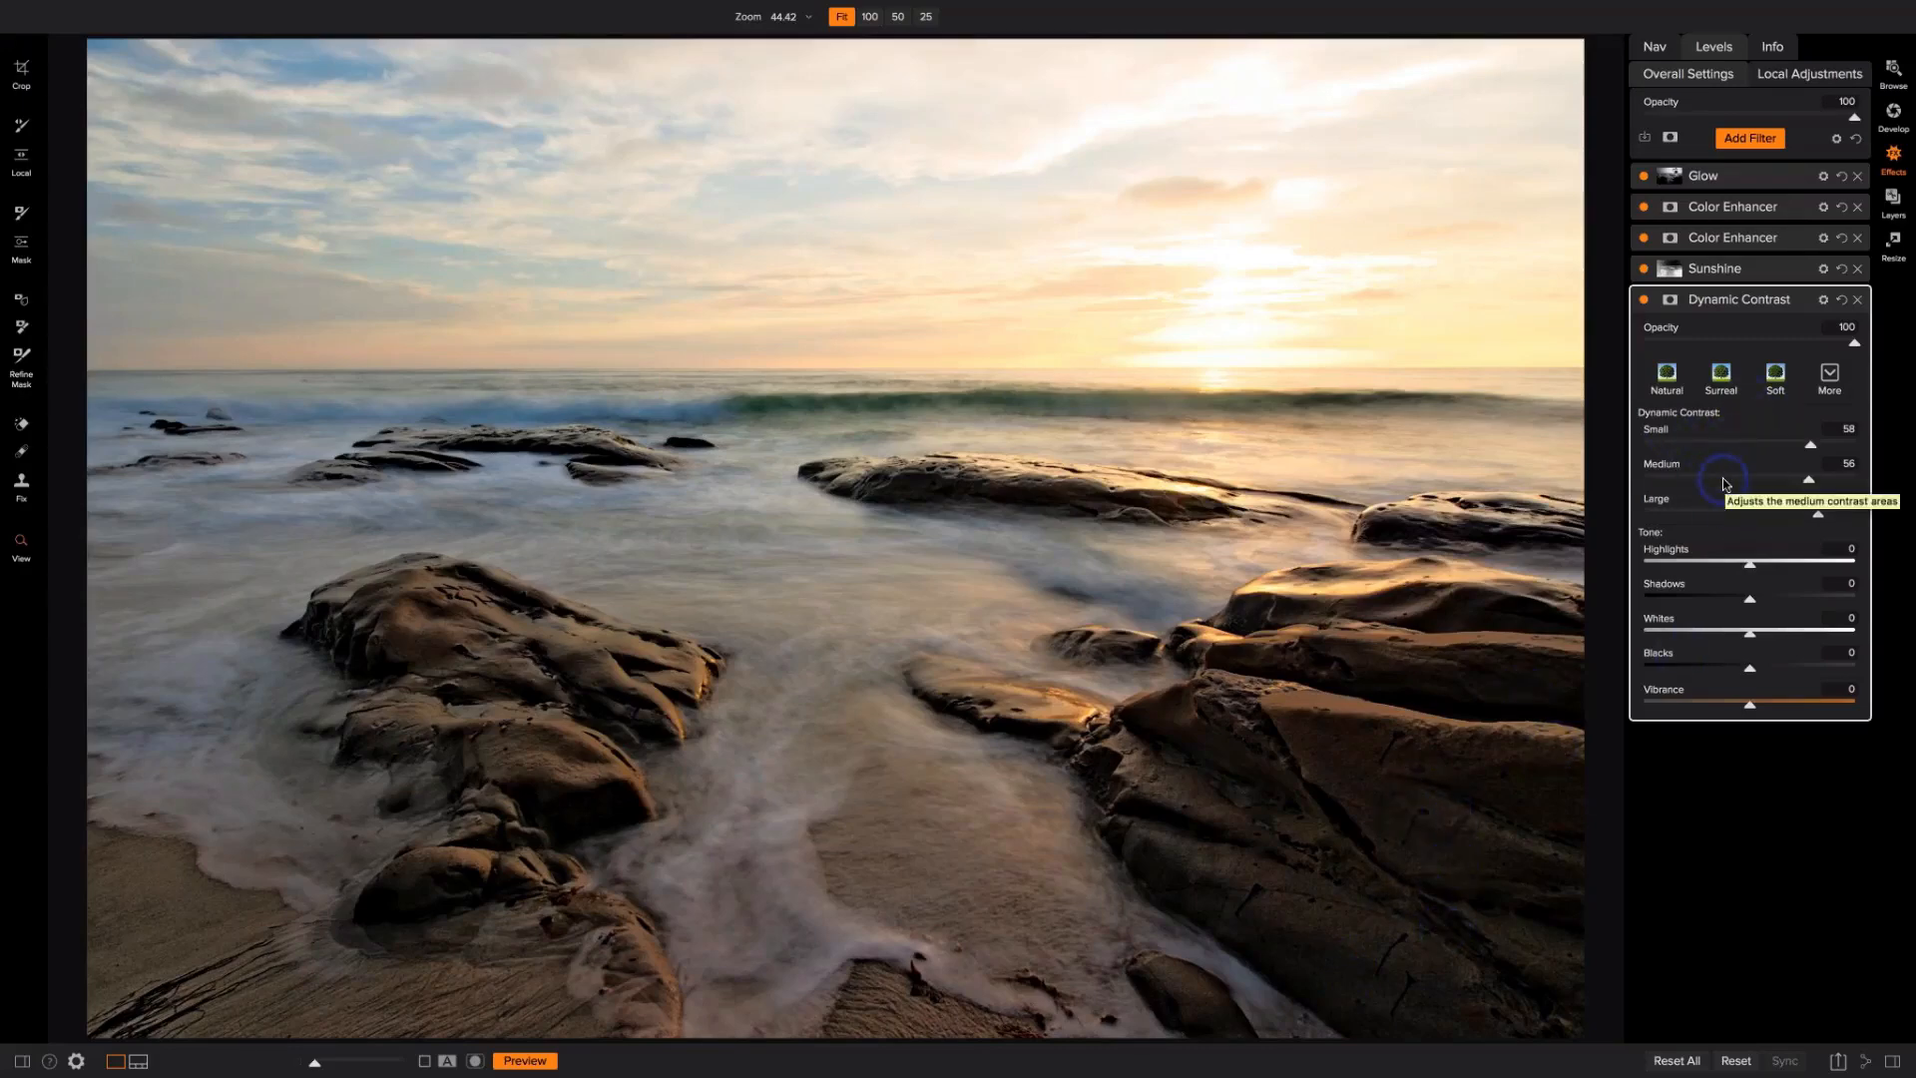
key(super+z)
key(super+z)
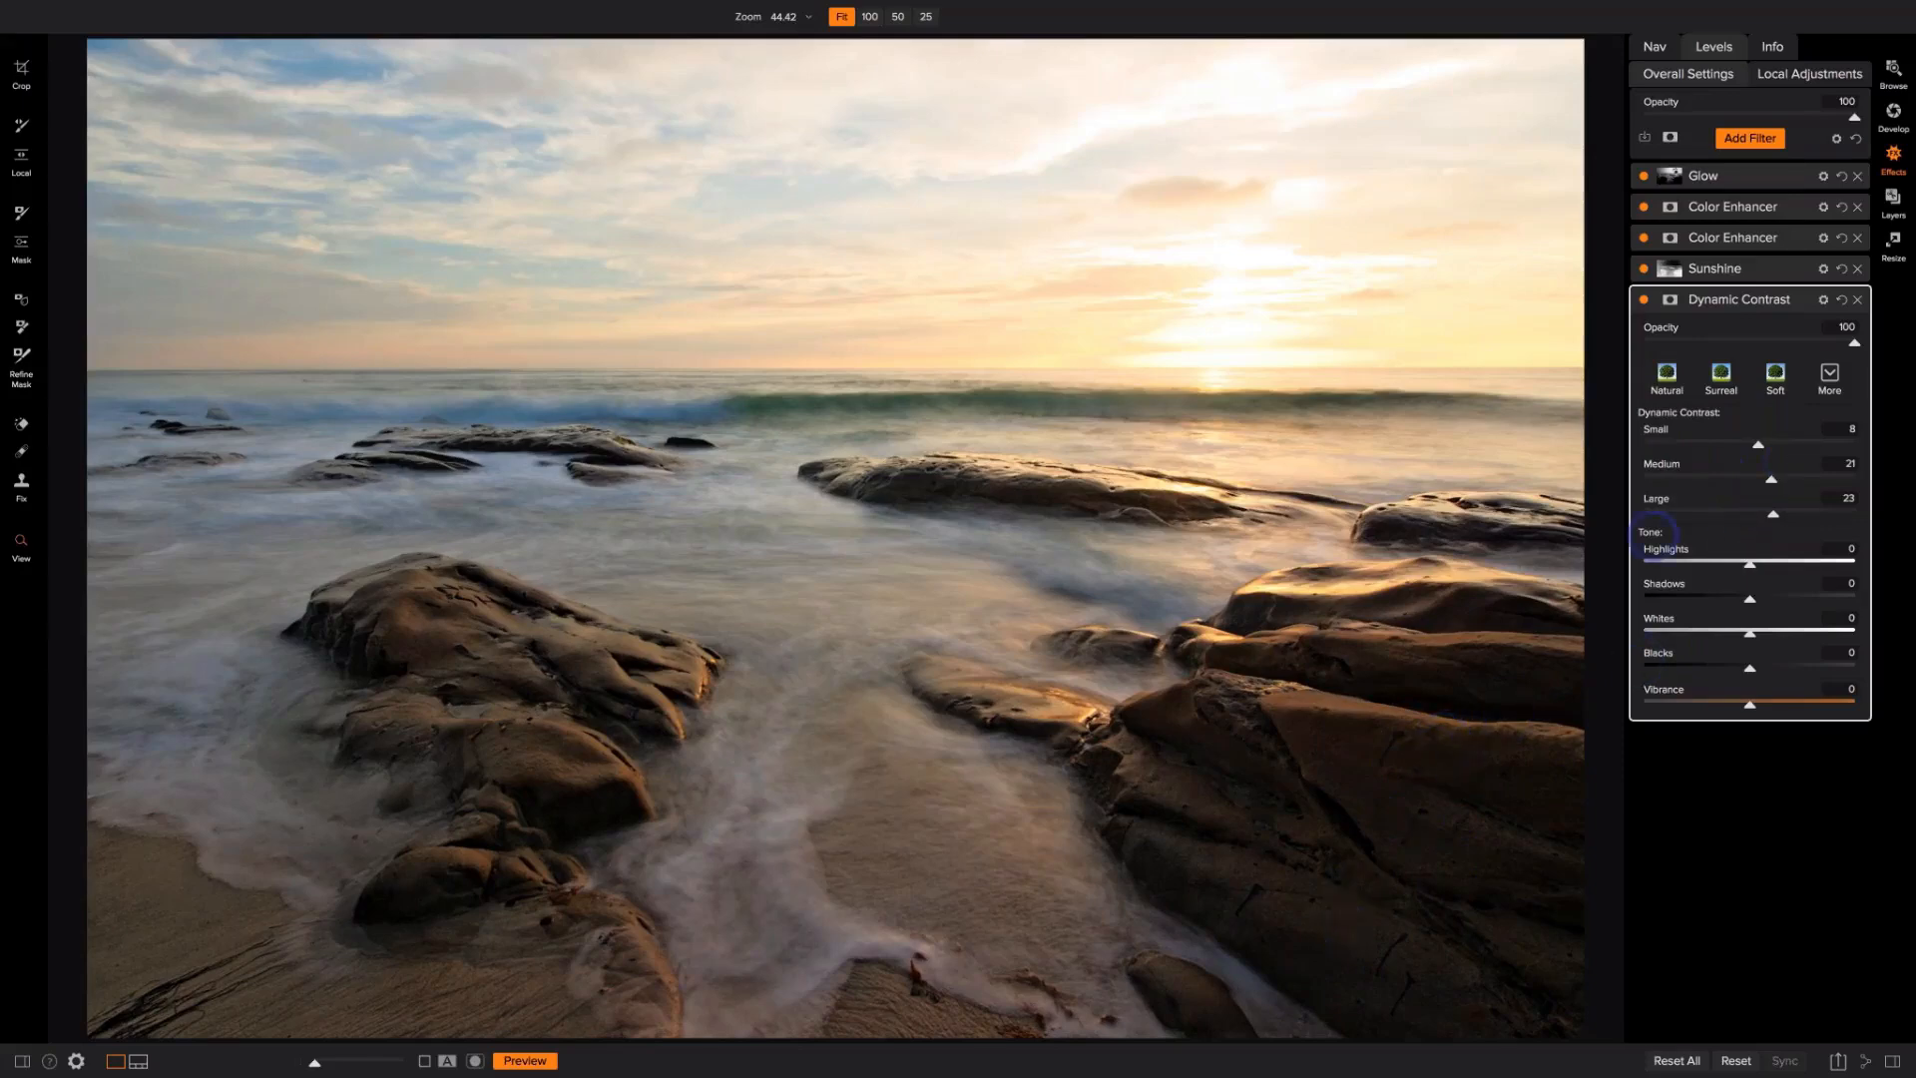
Step: Add a Tone Enhancer filter above Glow, try its Detail setting at 36, and reset Detail
click(1754, 171)
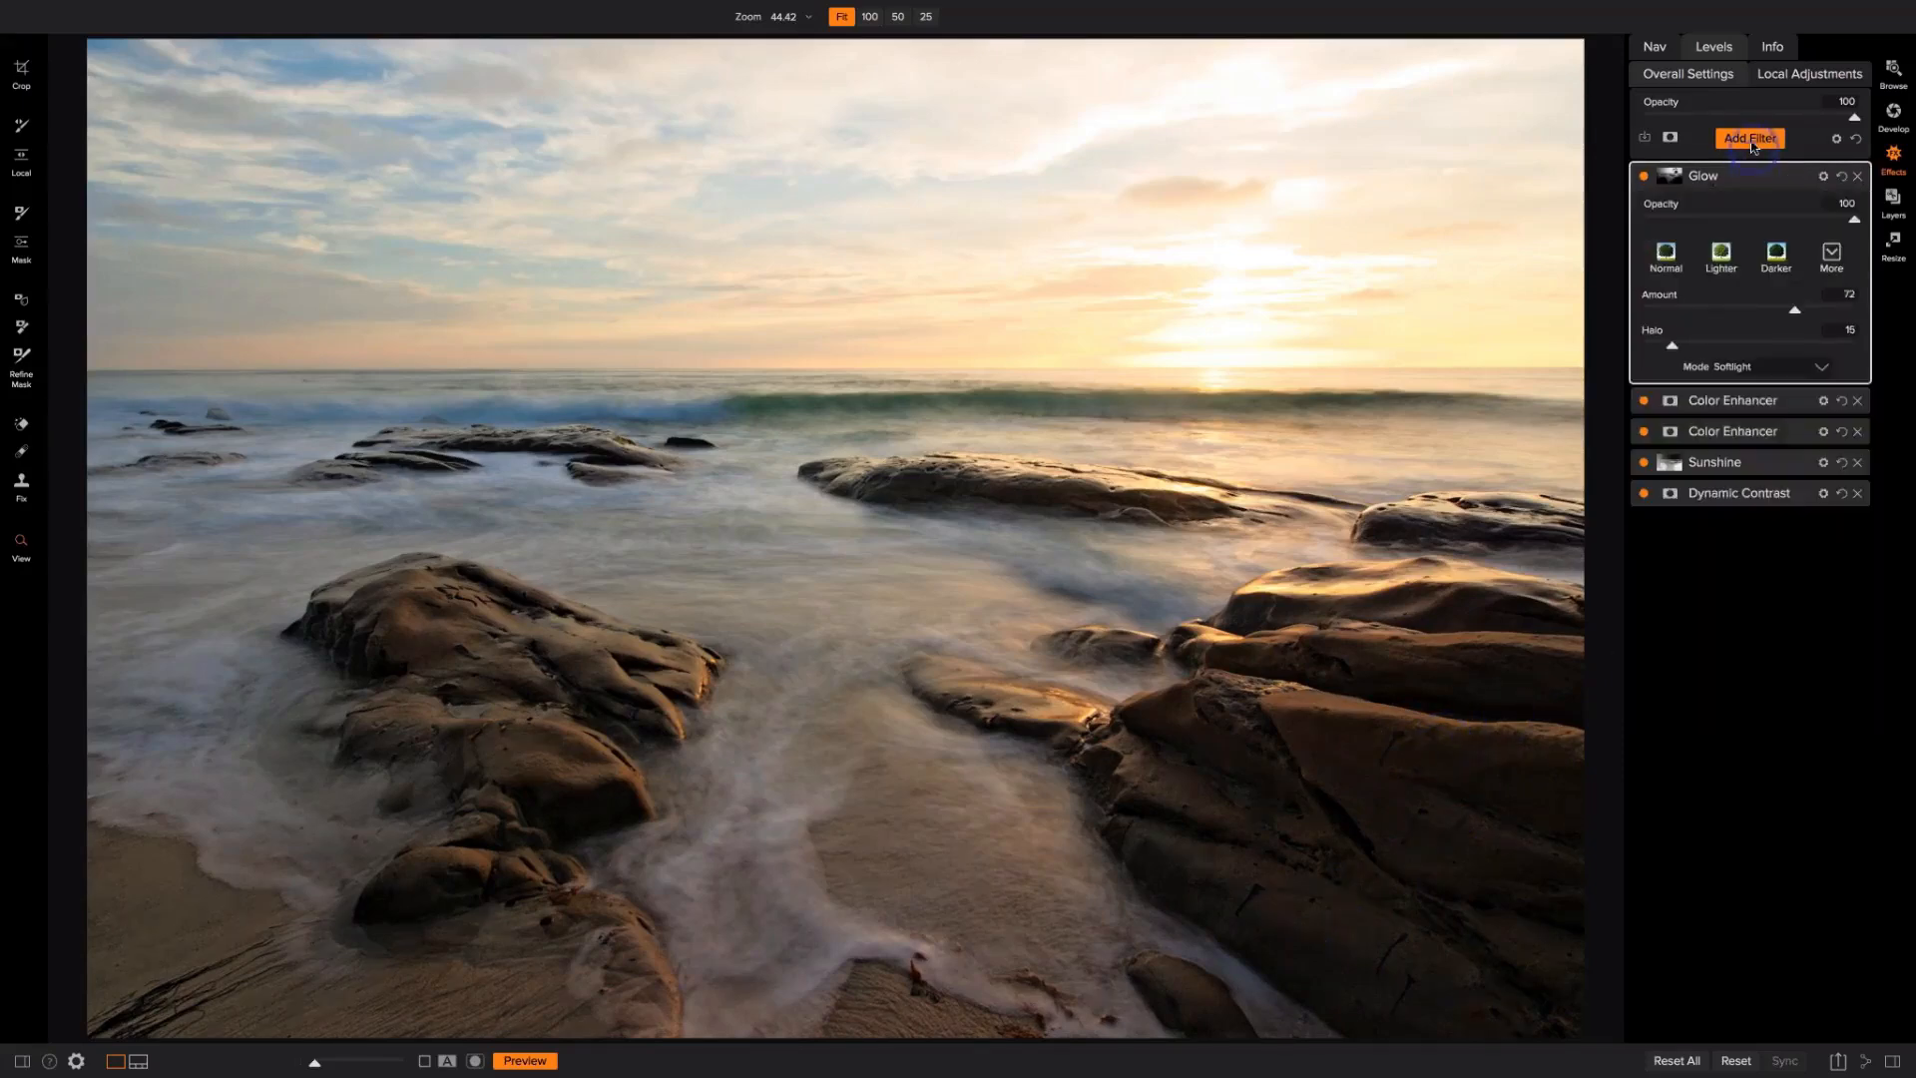
click(1752, 142)
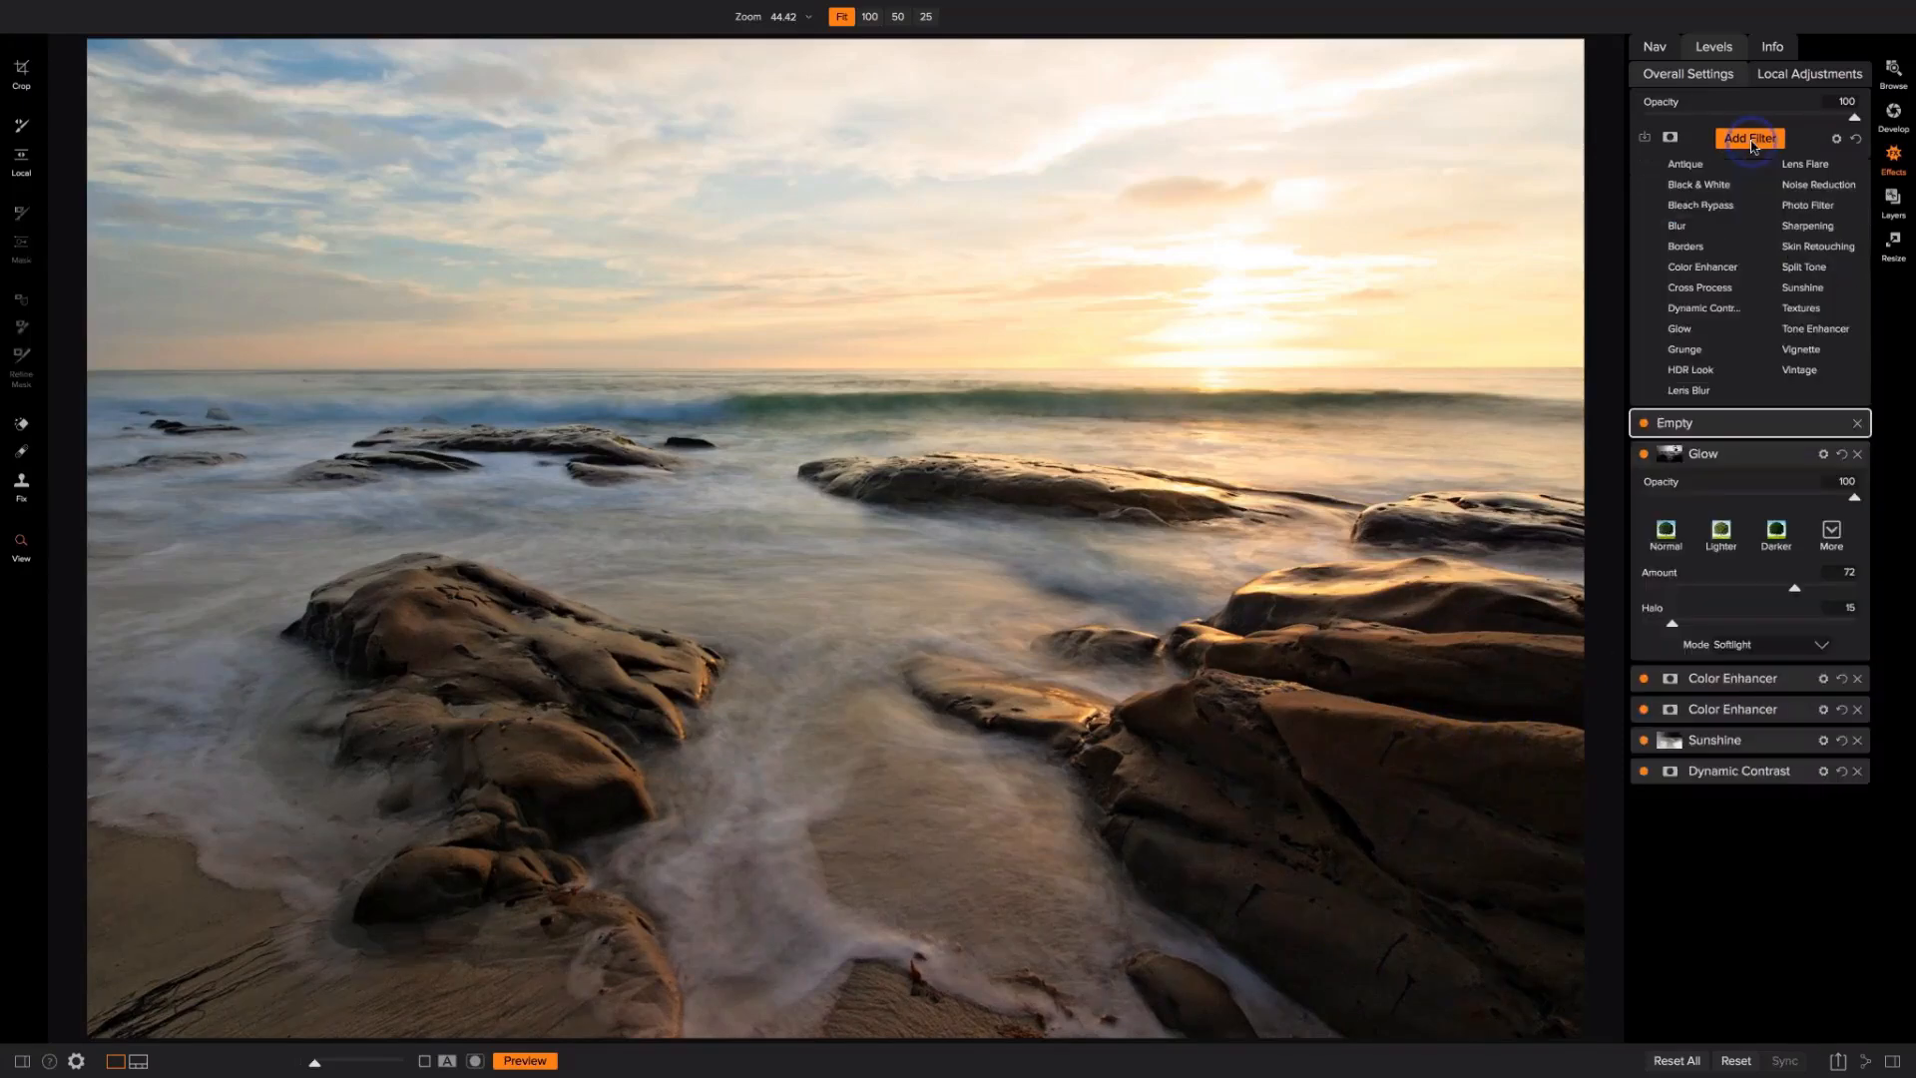
click(1792, 330)
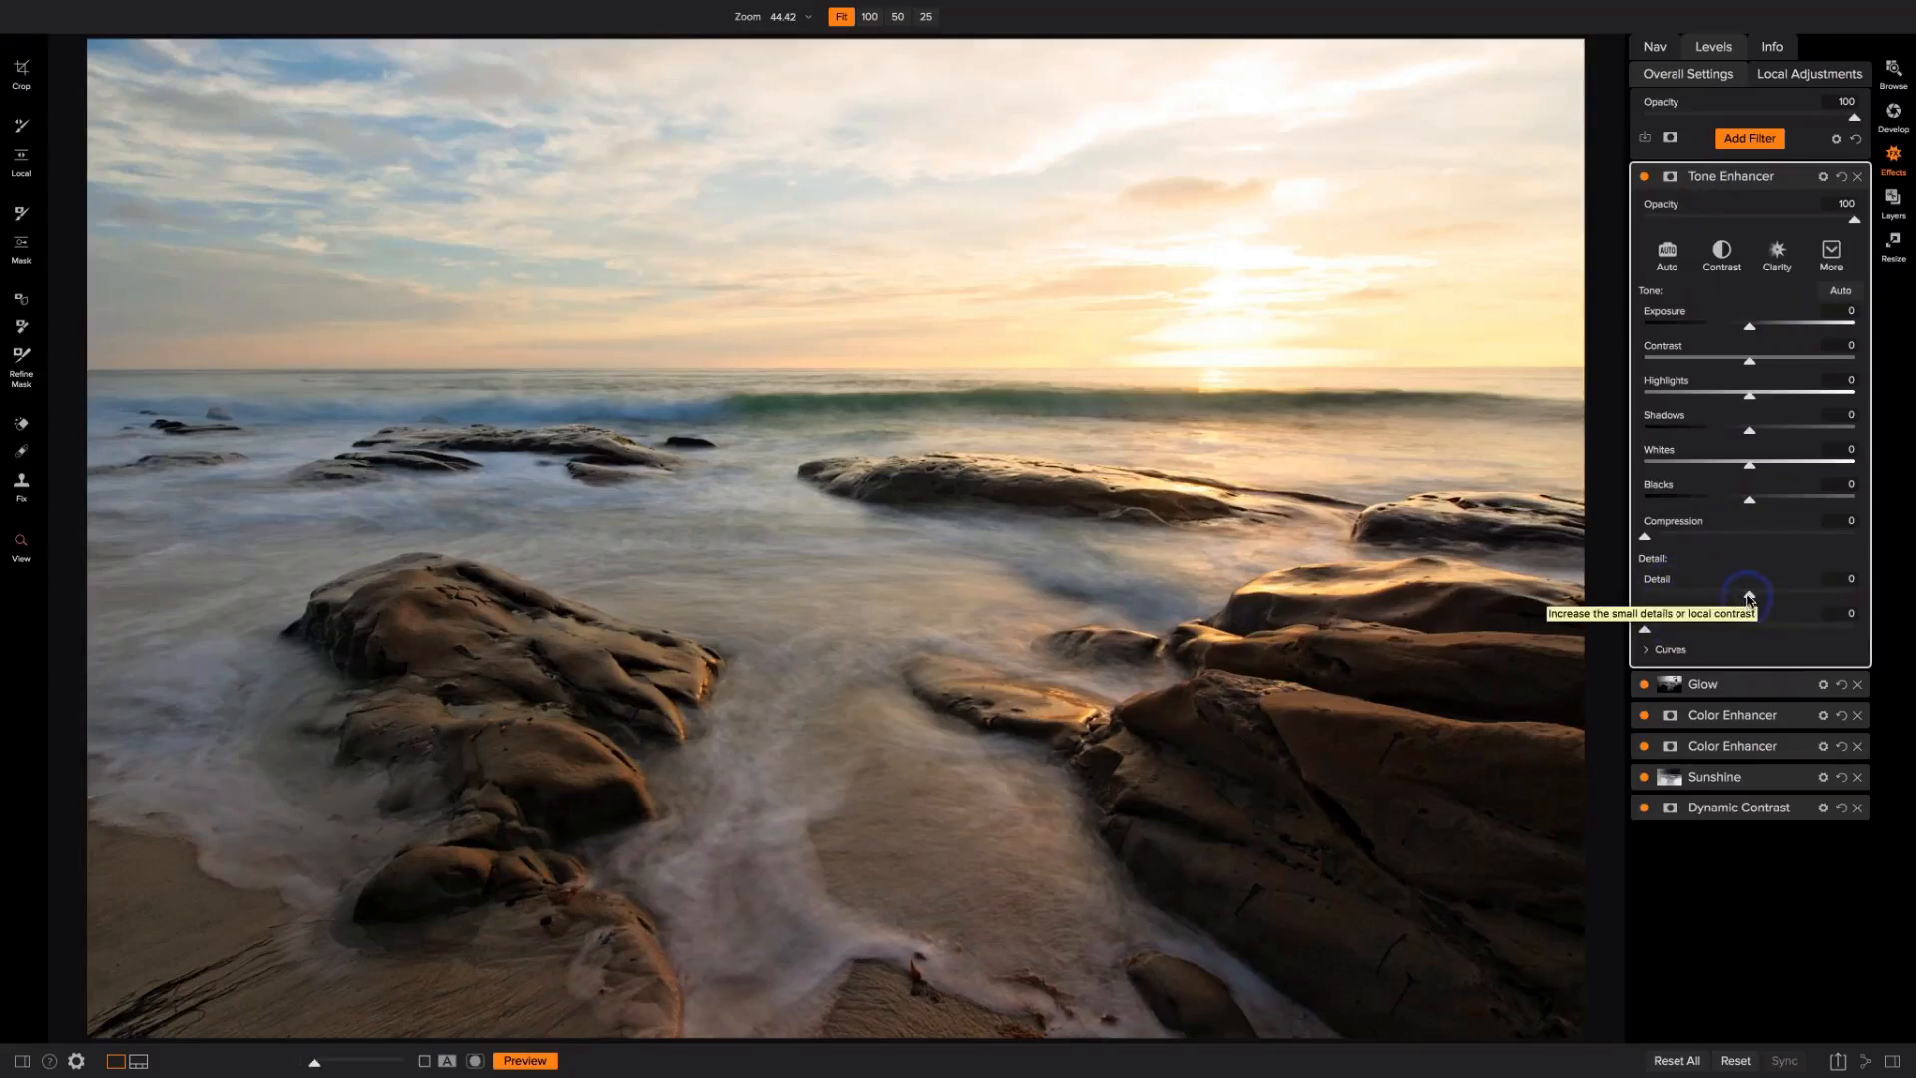
drag(1749, 597, 1817, 598)
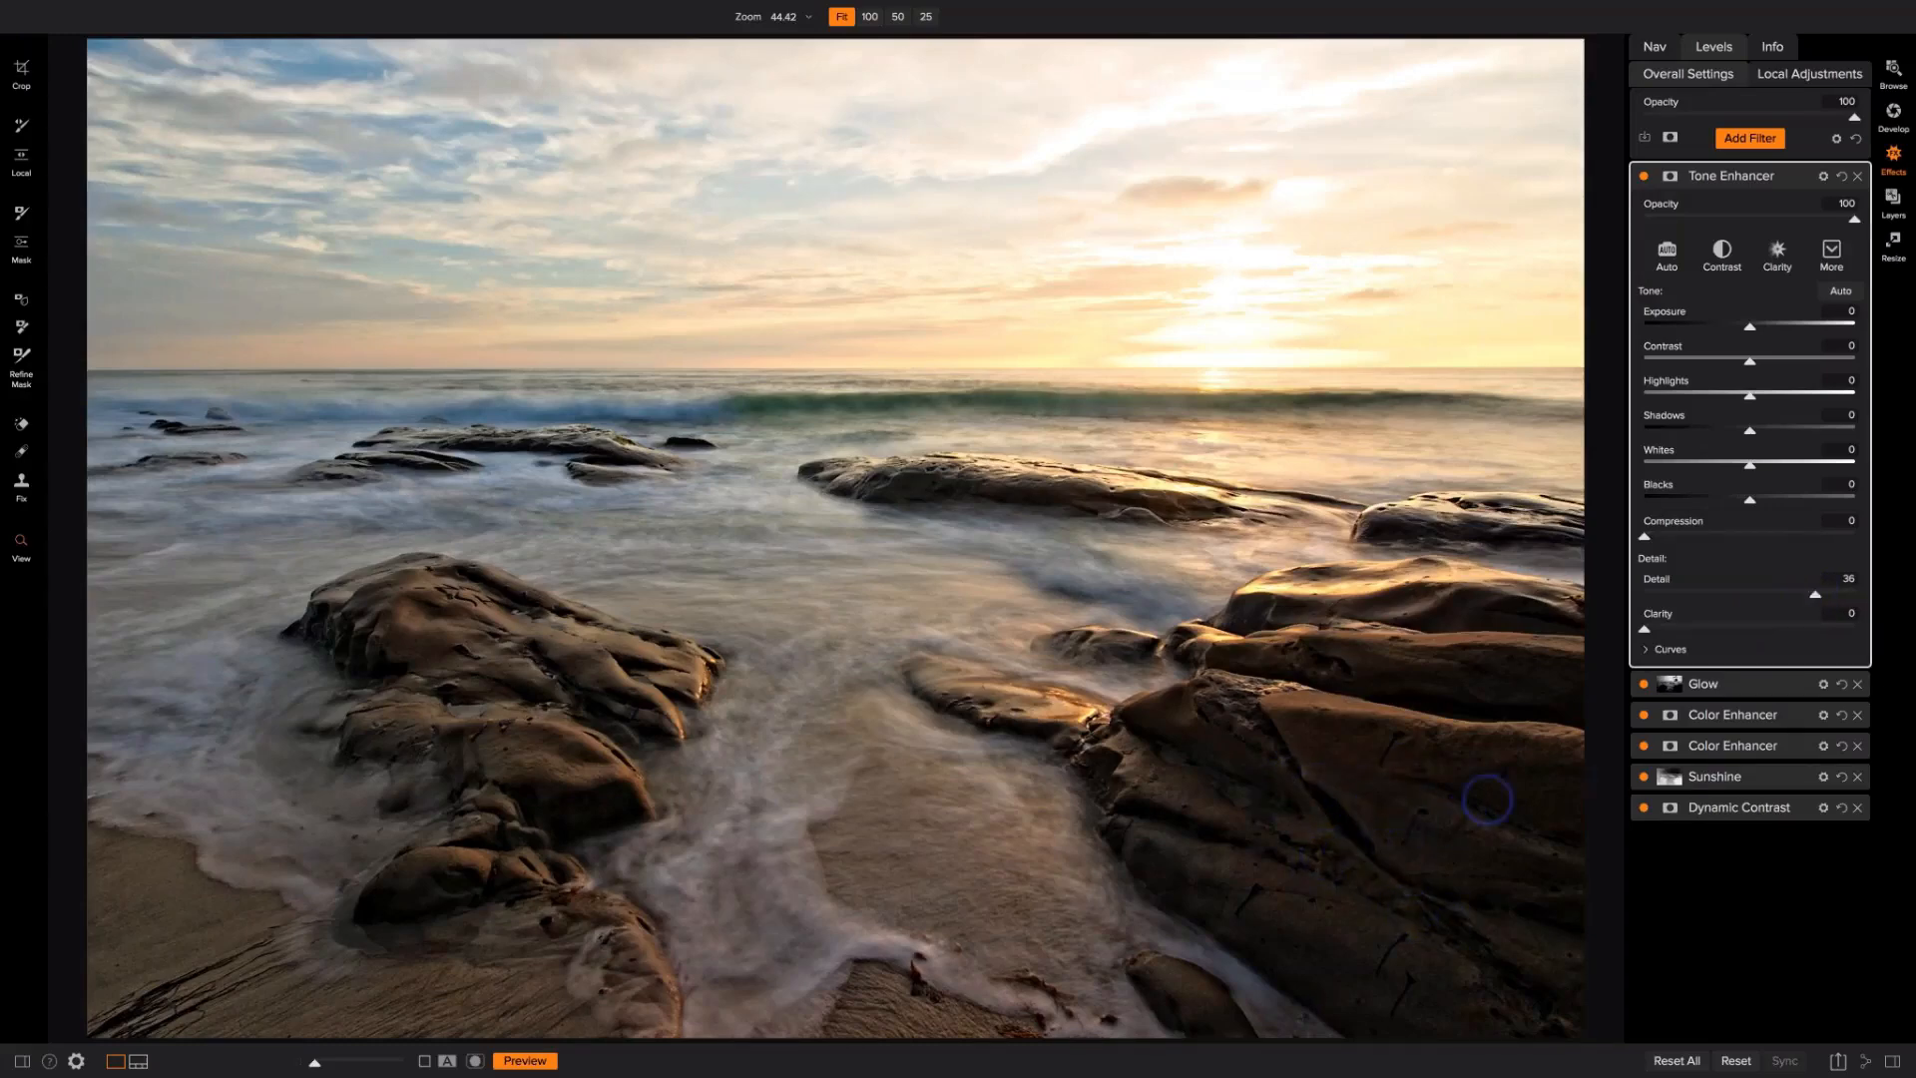
double_click(1660, 581)
Step: Try the Tone Enhancer's Clarity at 61 and a higher Detail amount, resetting both to 0
drag(1646, 631, 1746, 596)
drag(1734, 629, 1748, 636)
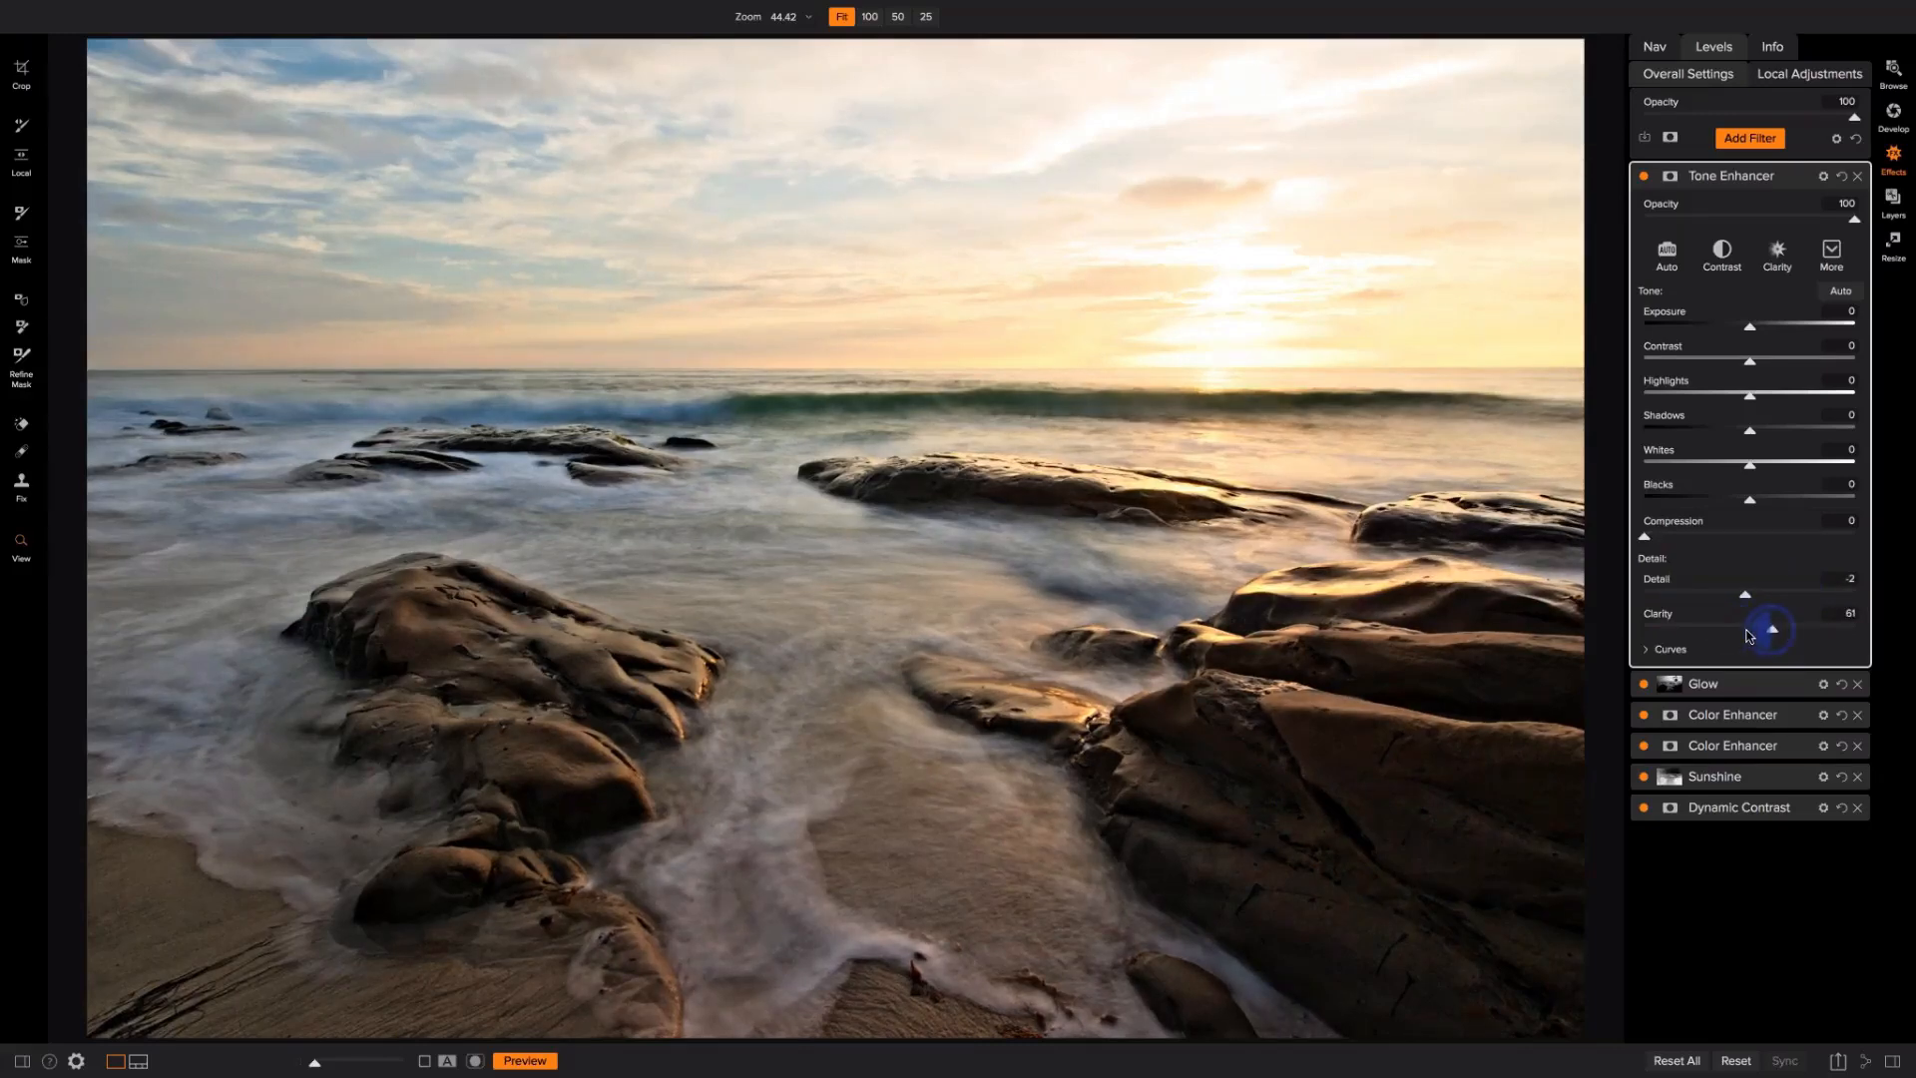
double_click(1767, 632)
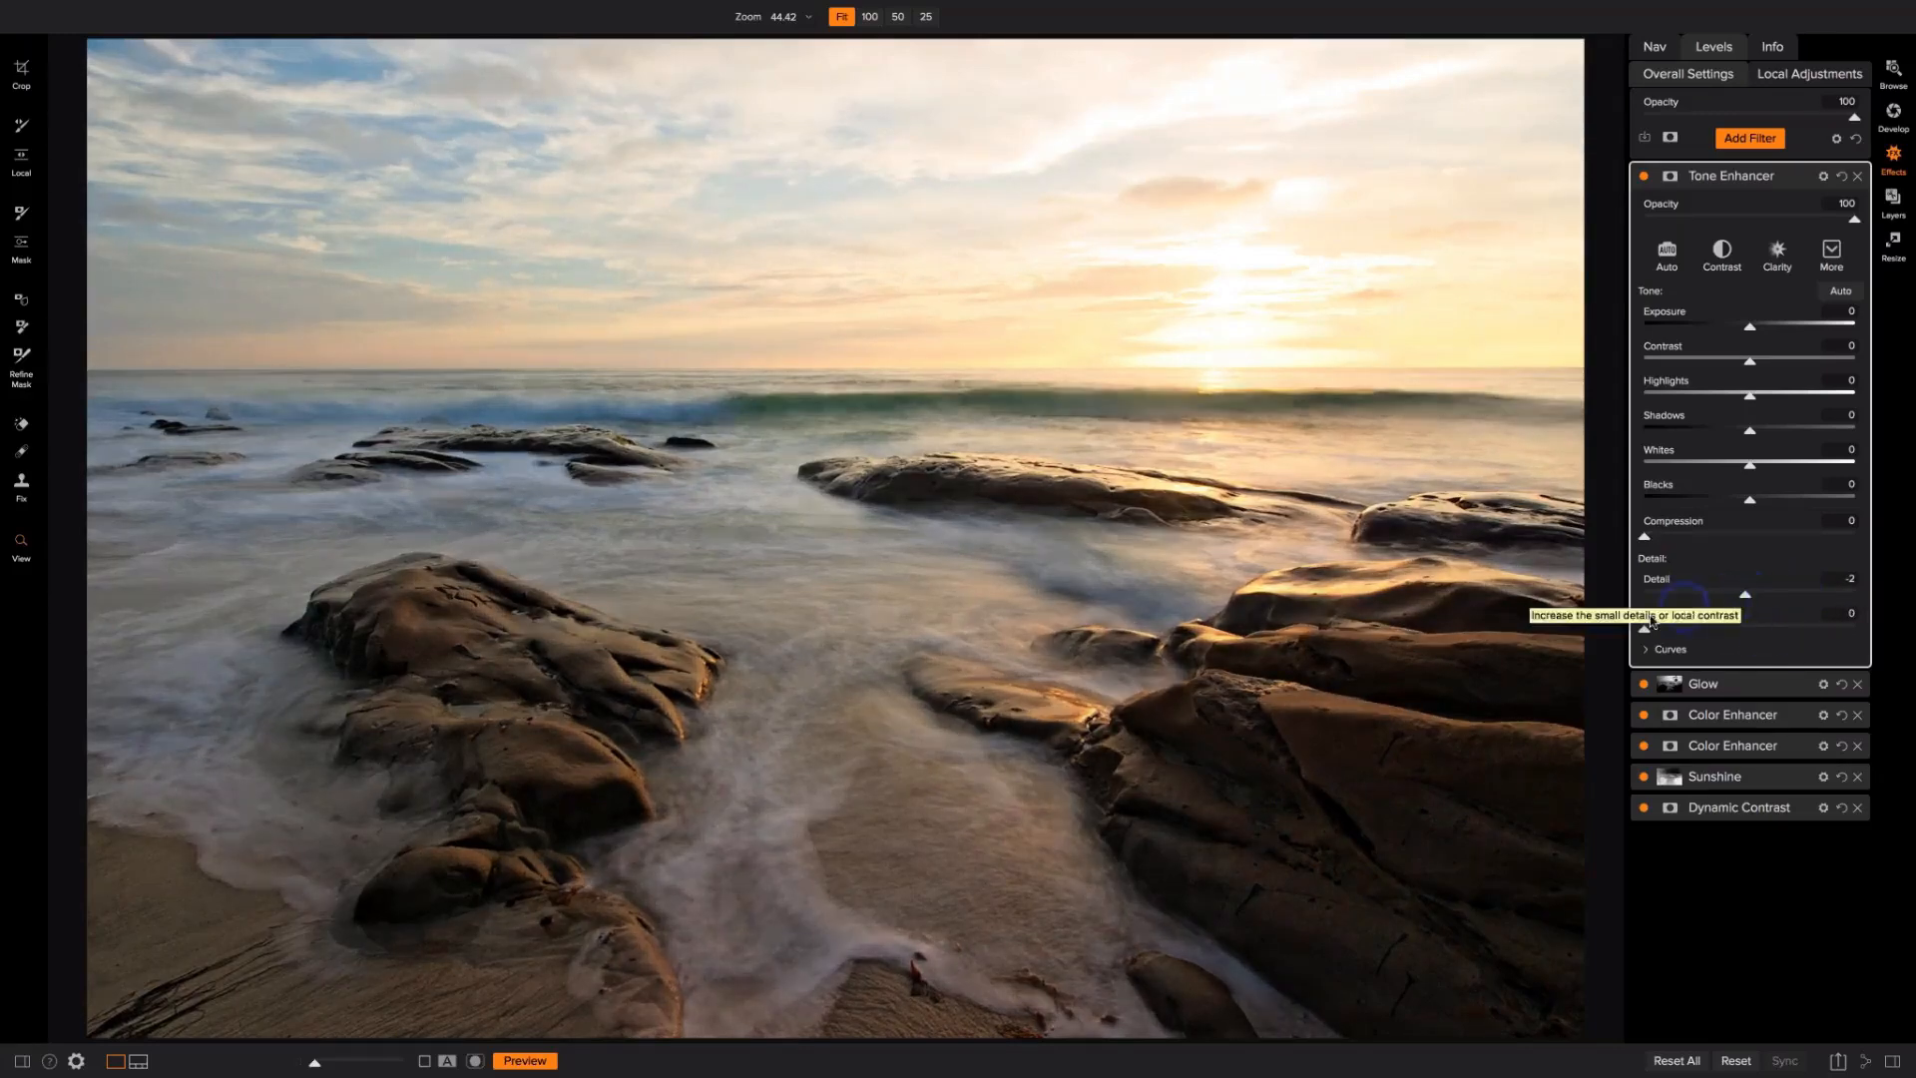
click(1745, 598)
drag(1745, 598, 1788, 595)
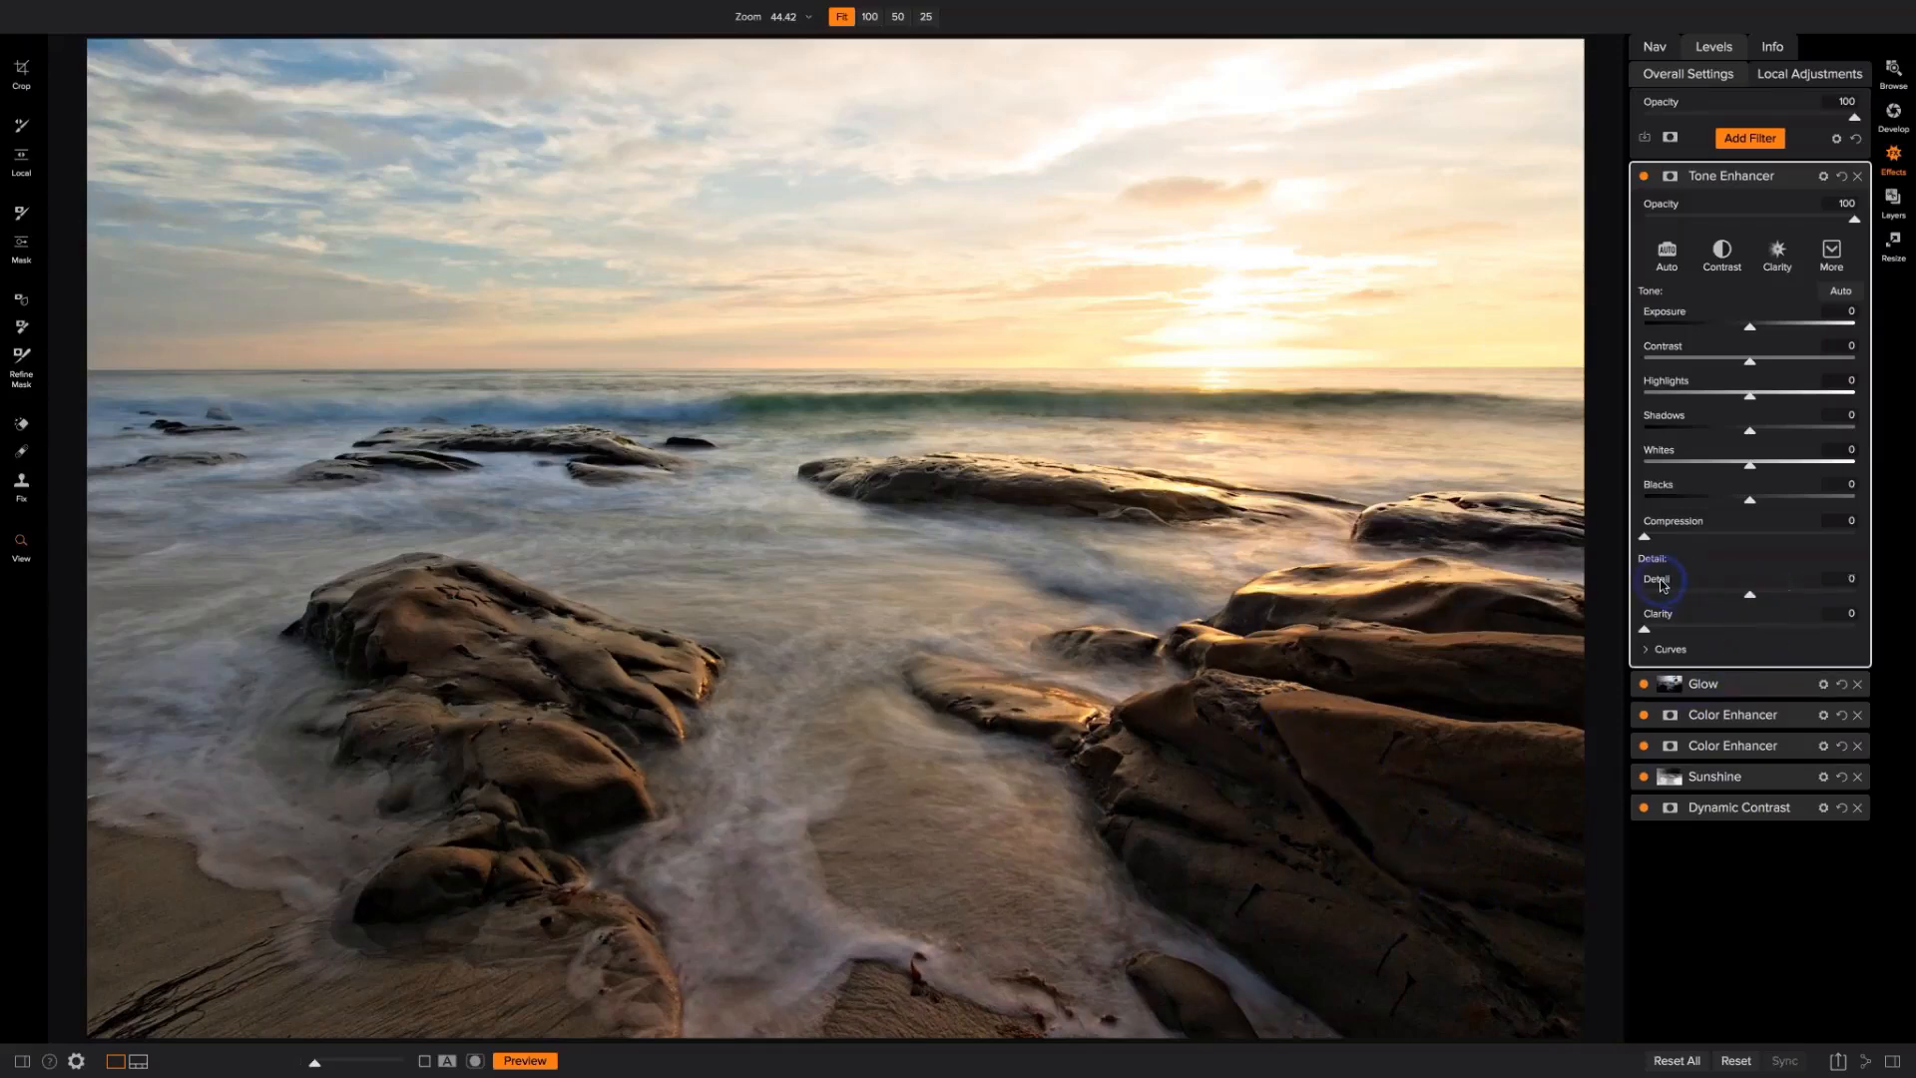
Step: Return to Develop's Tone & Color settings, try Structure at 57, and reset it
click(1893, 115)
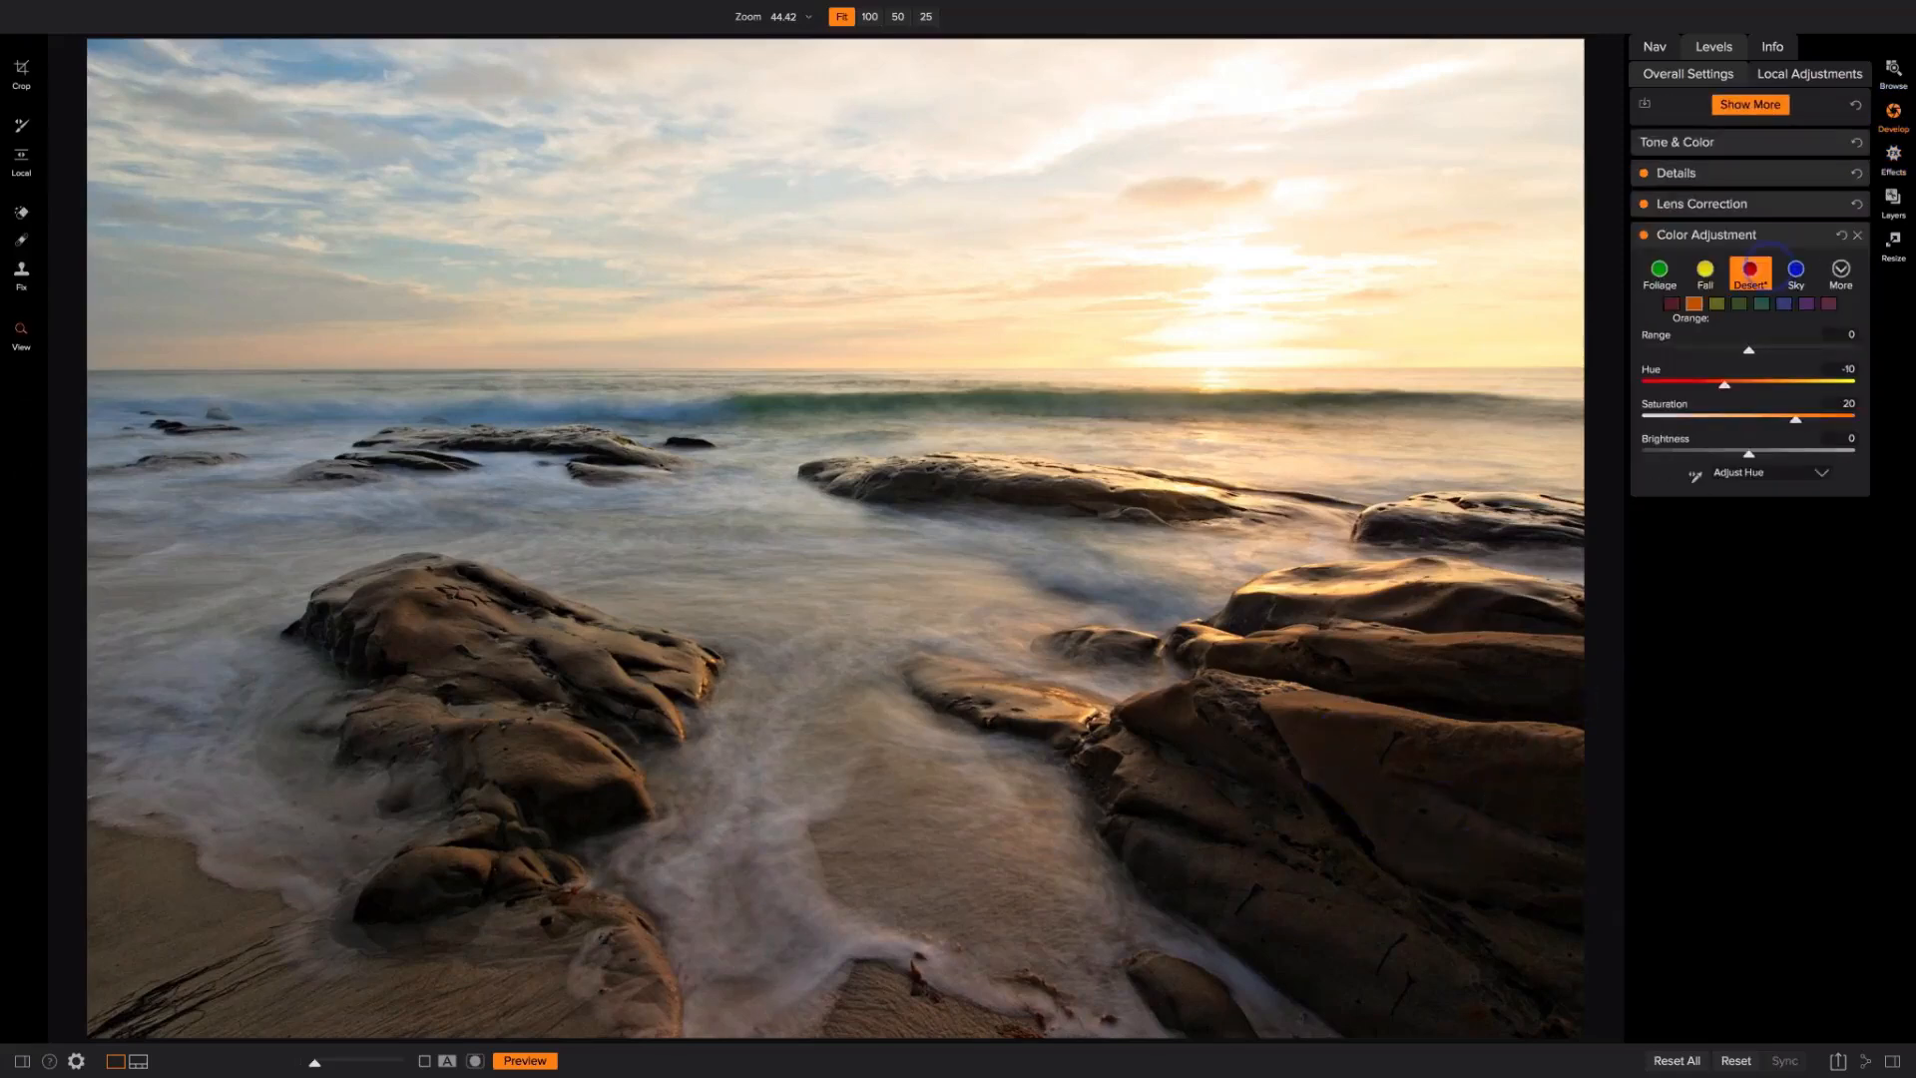
click(1834, 143)
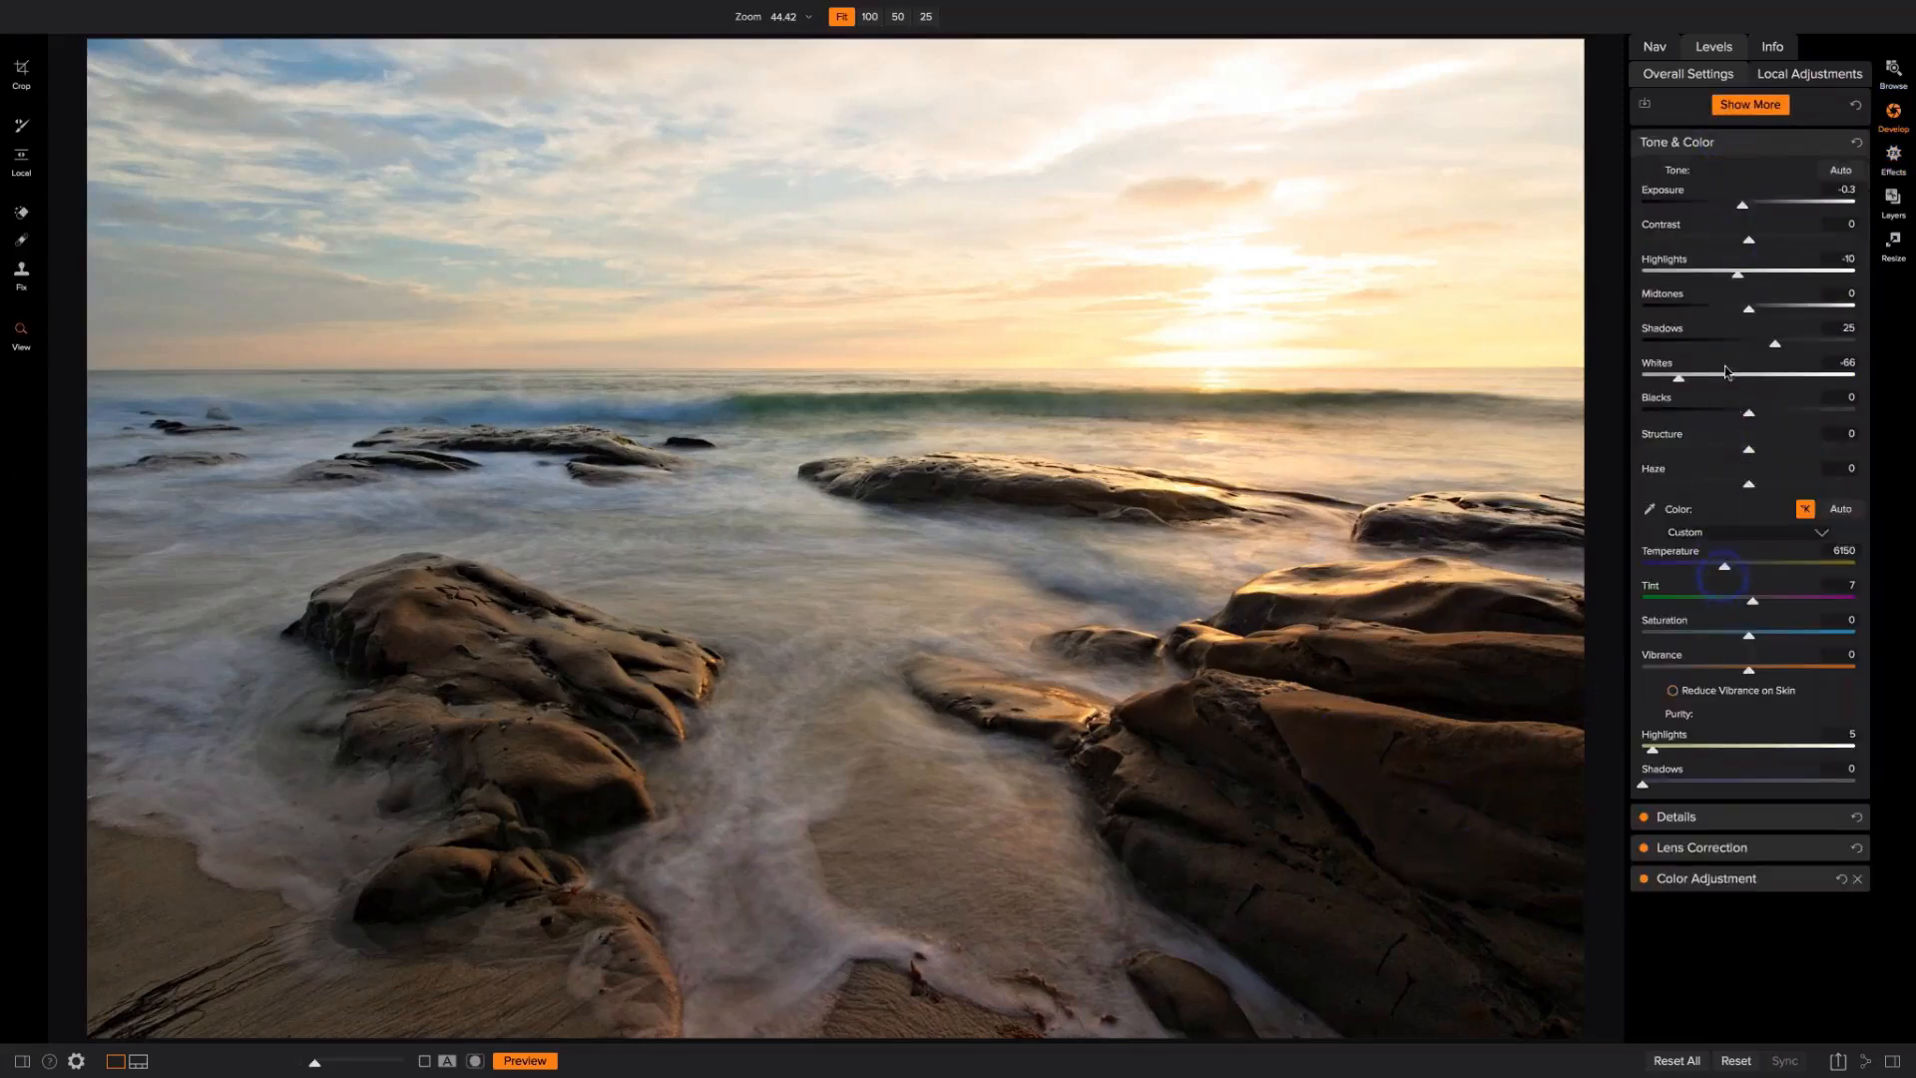
drag(1748, 449, 1808, 449)
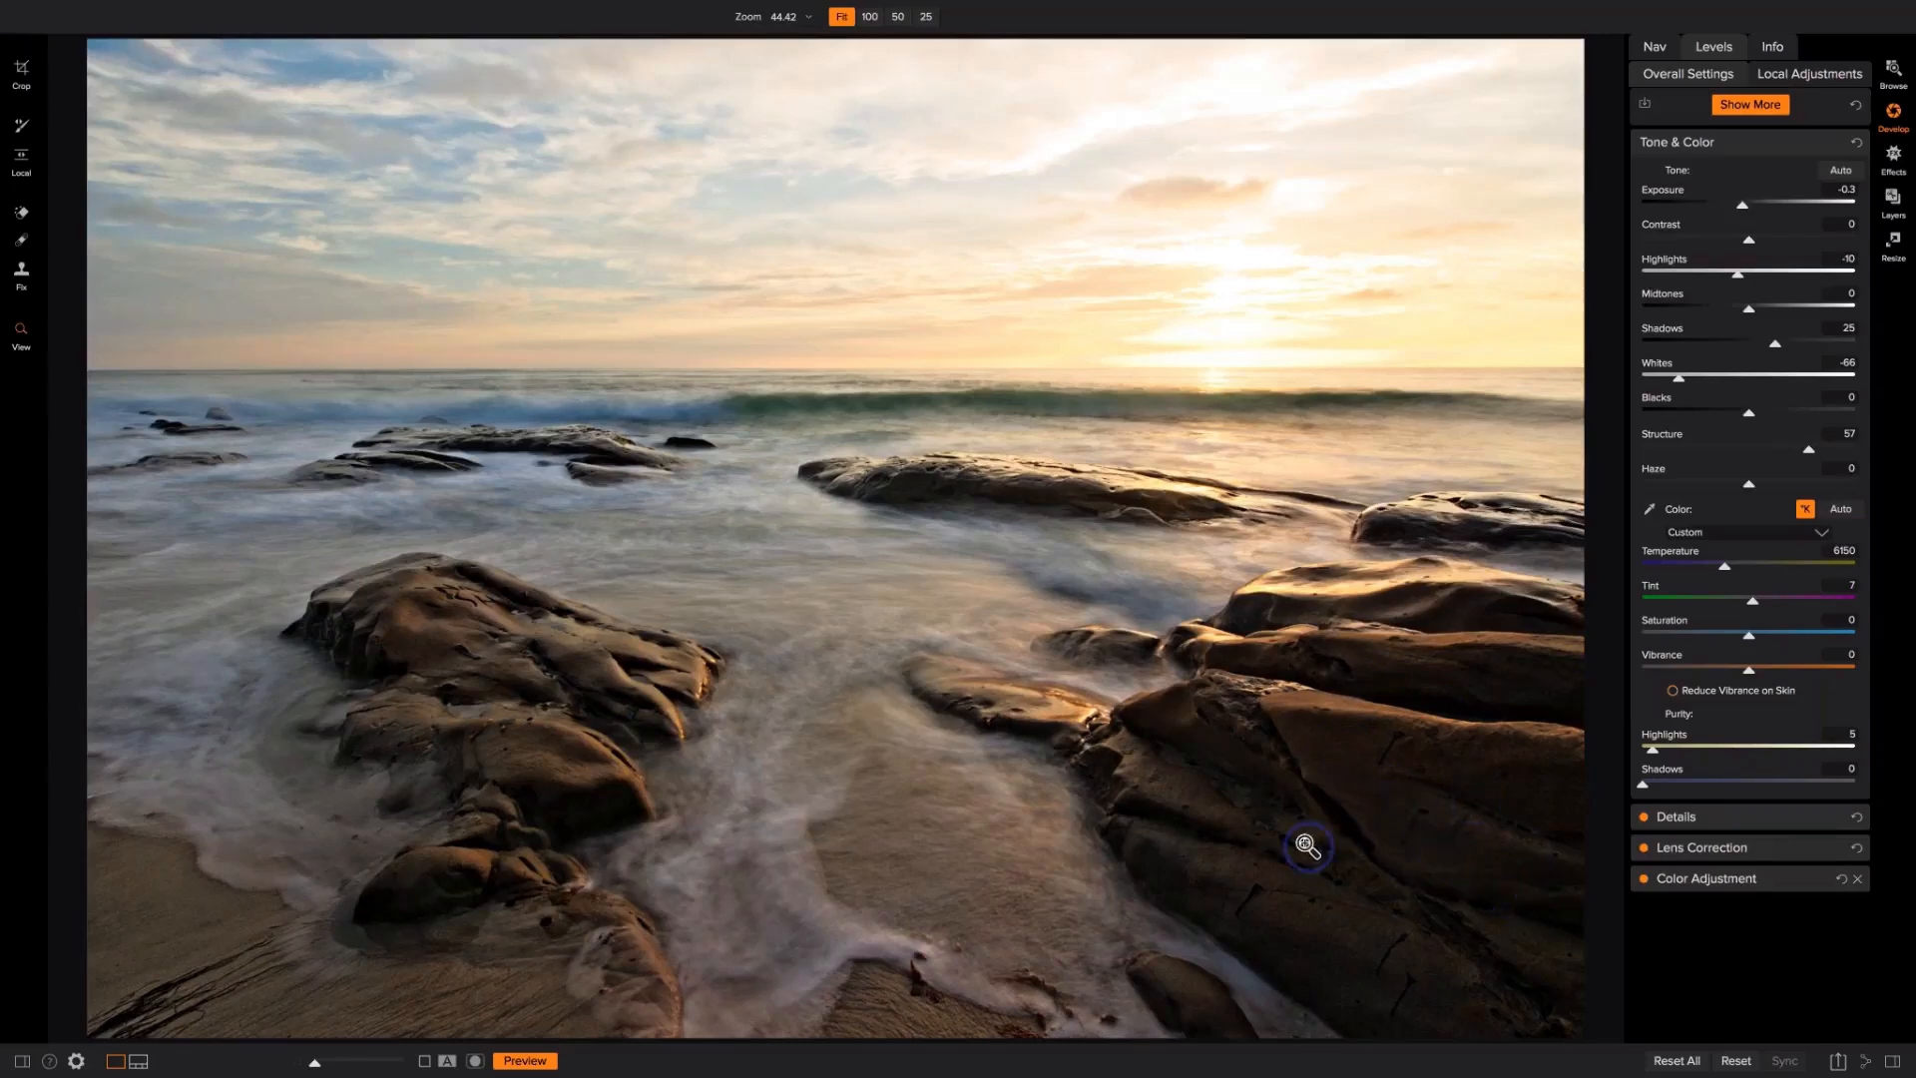
double_click(1673, 439)
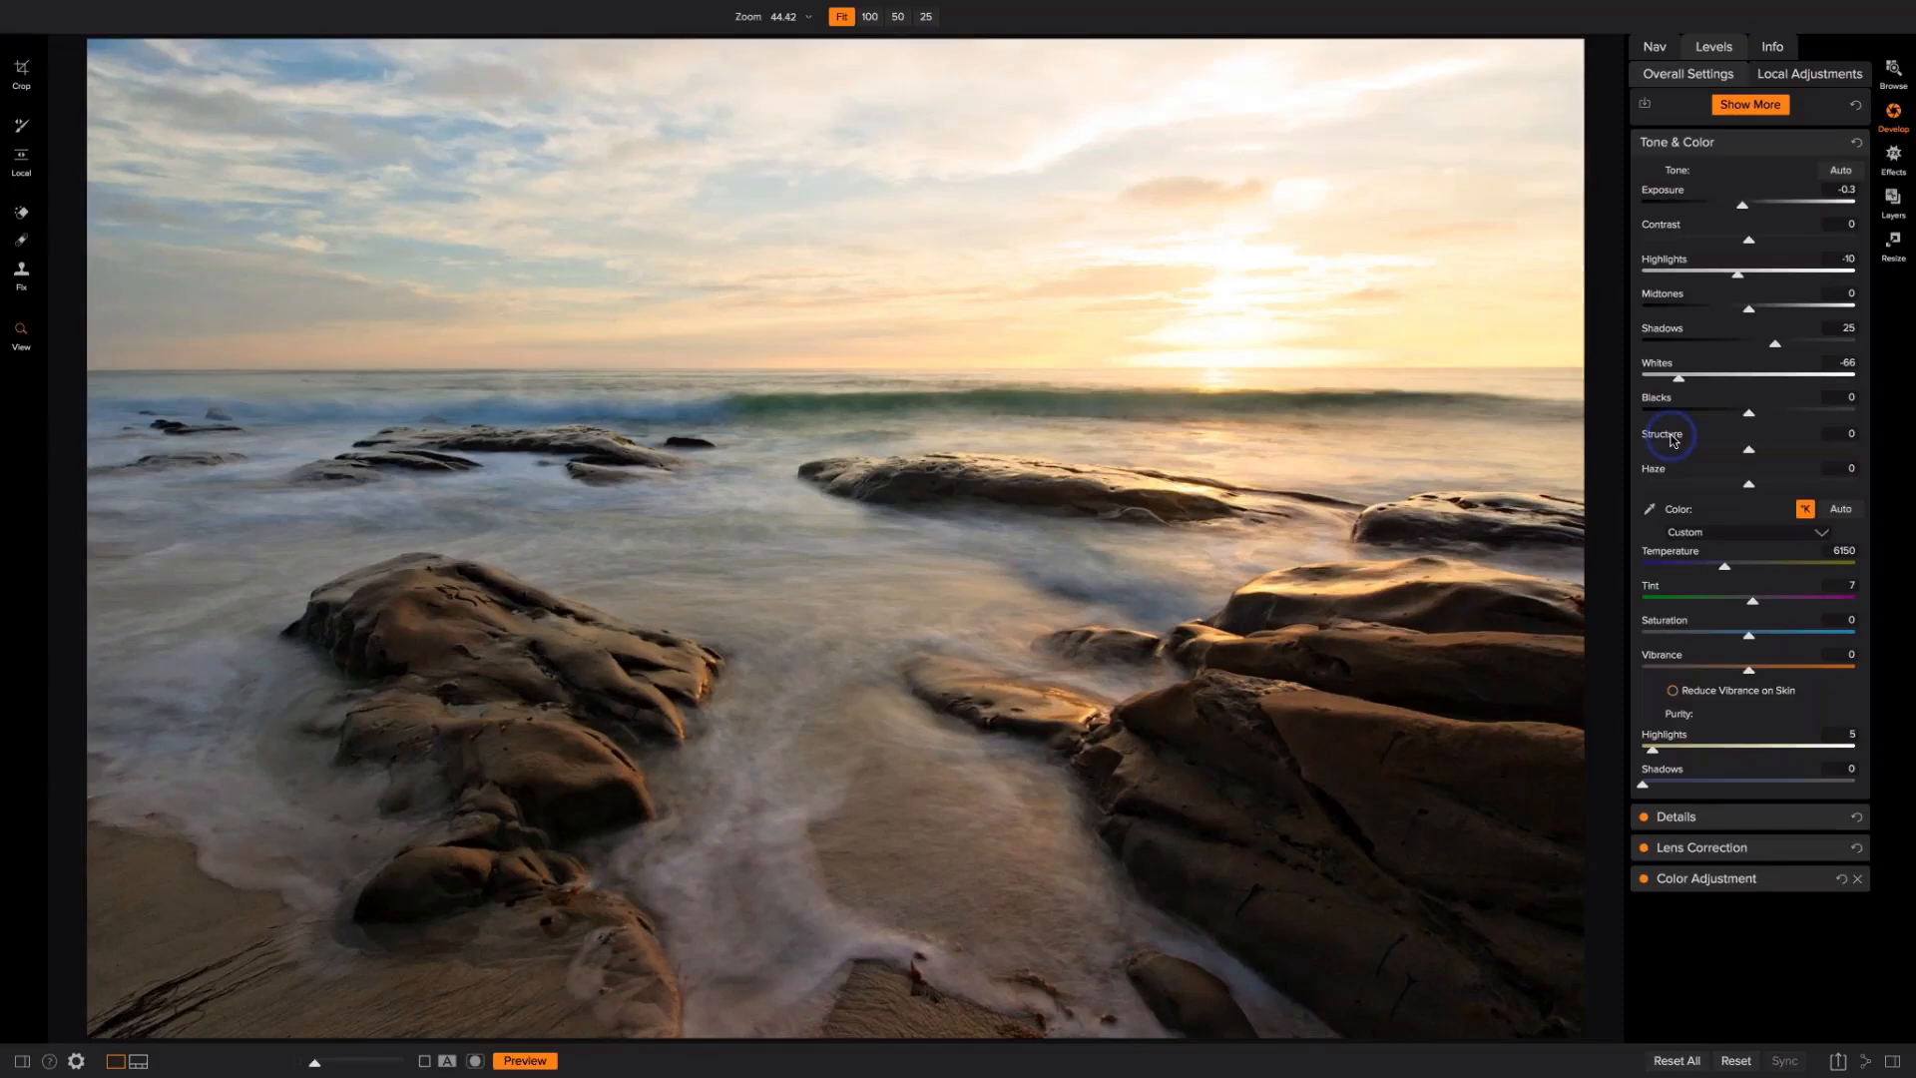
Step: Remove the Tone Enhancer filter from the photo's Effects
click(1893, 156)
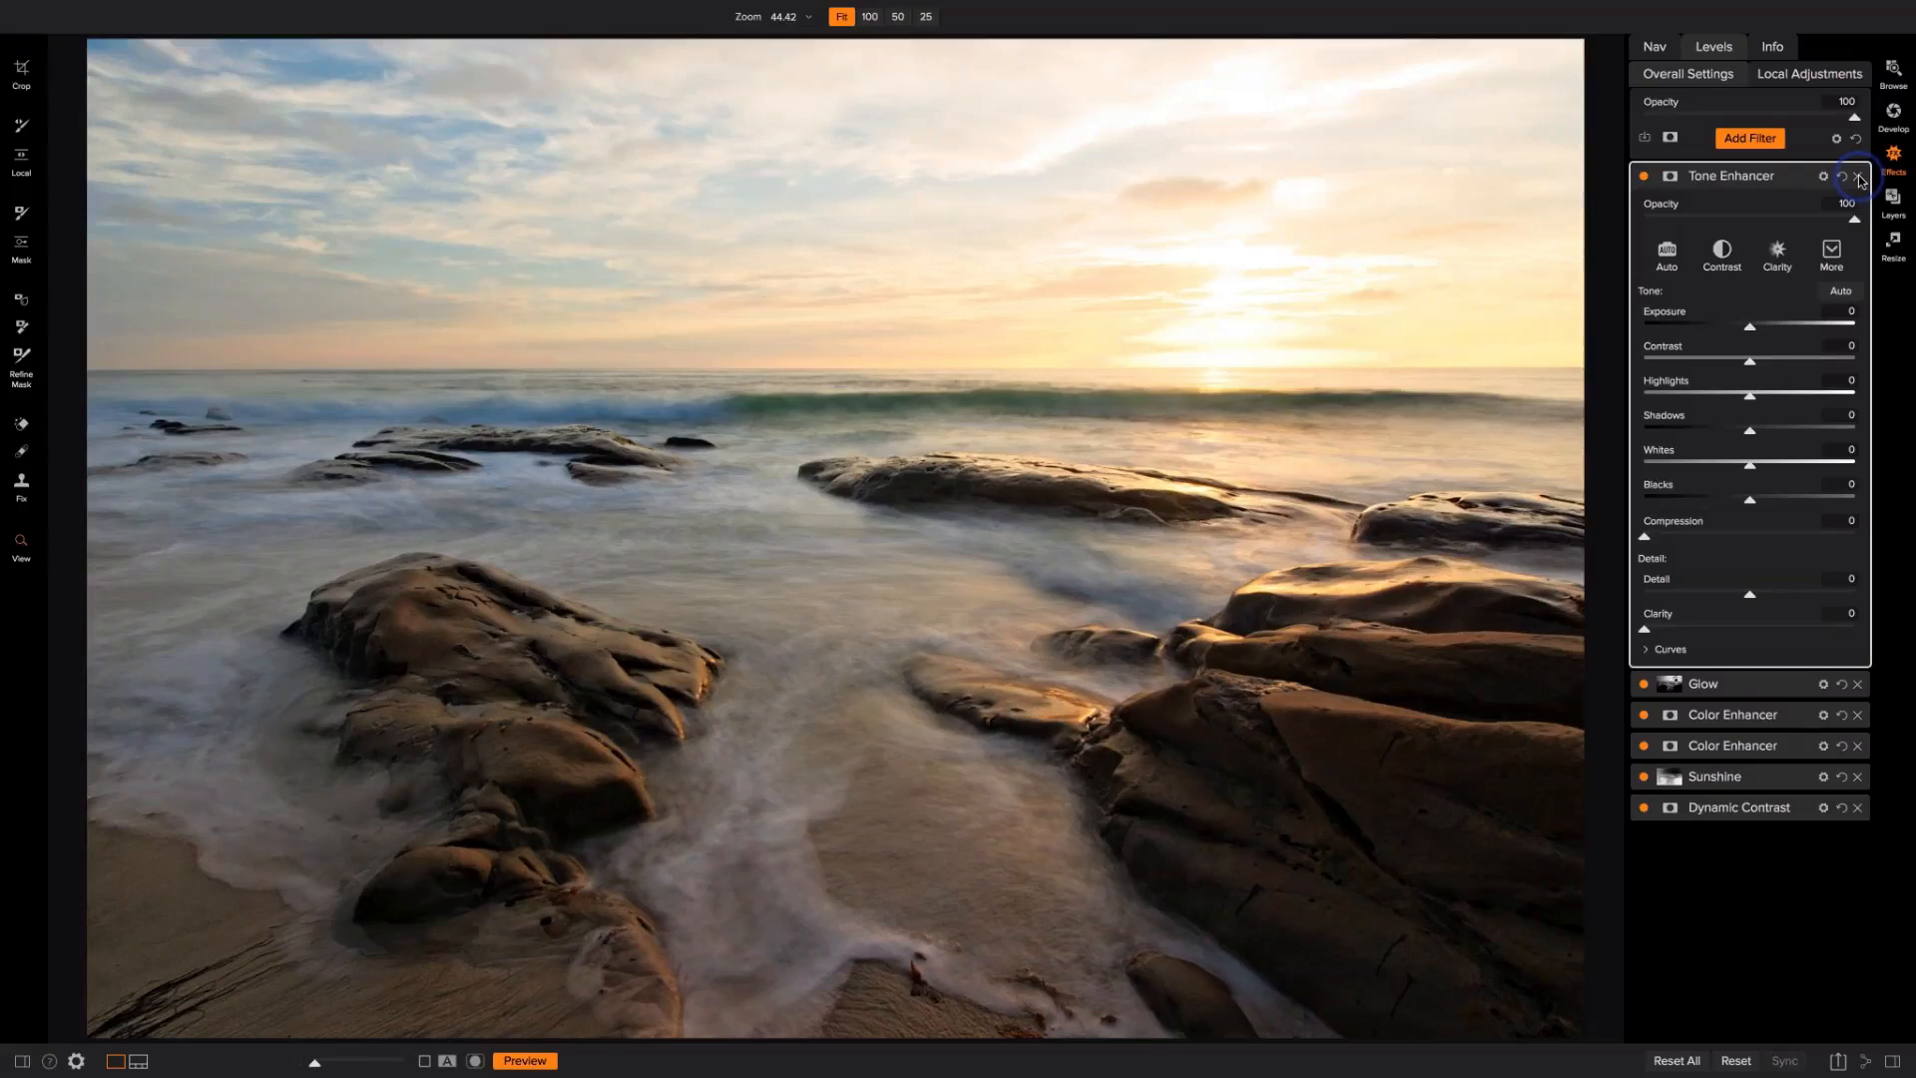
click(1858, 176)
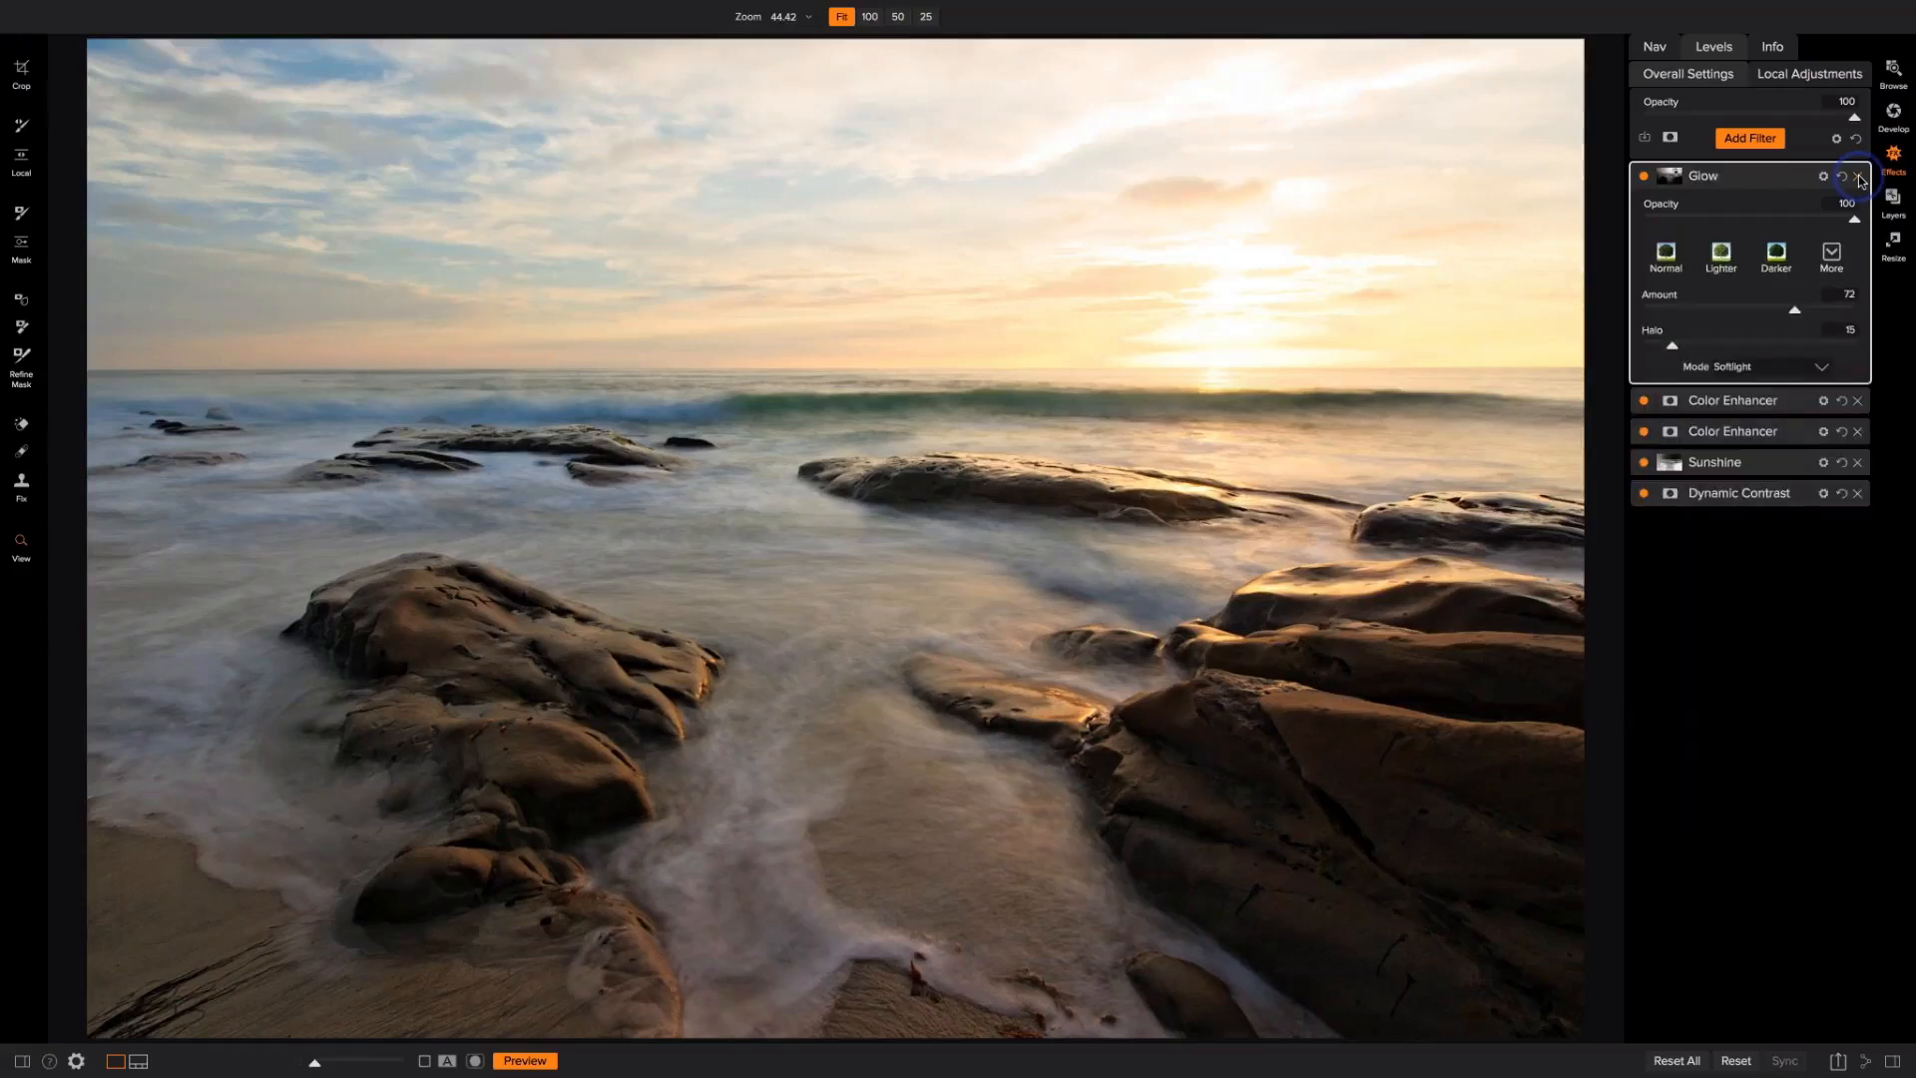